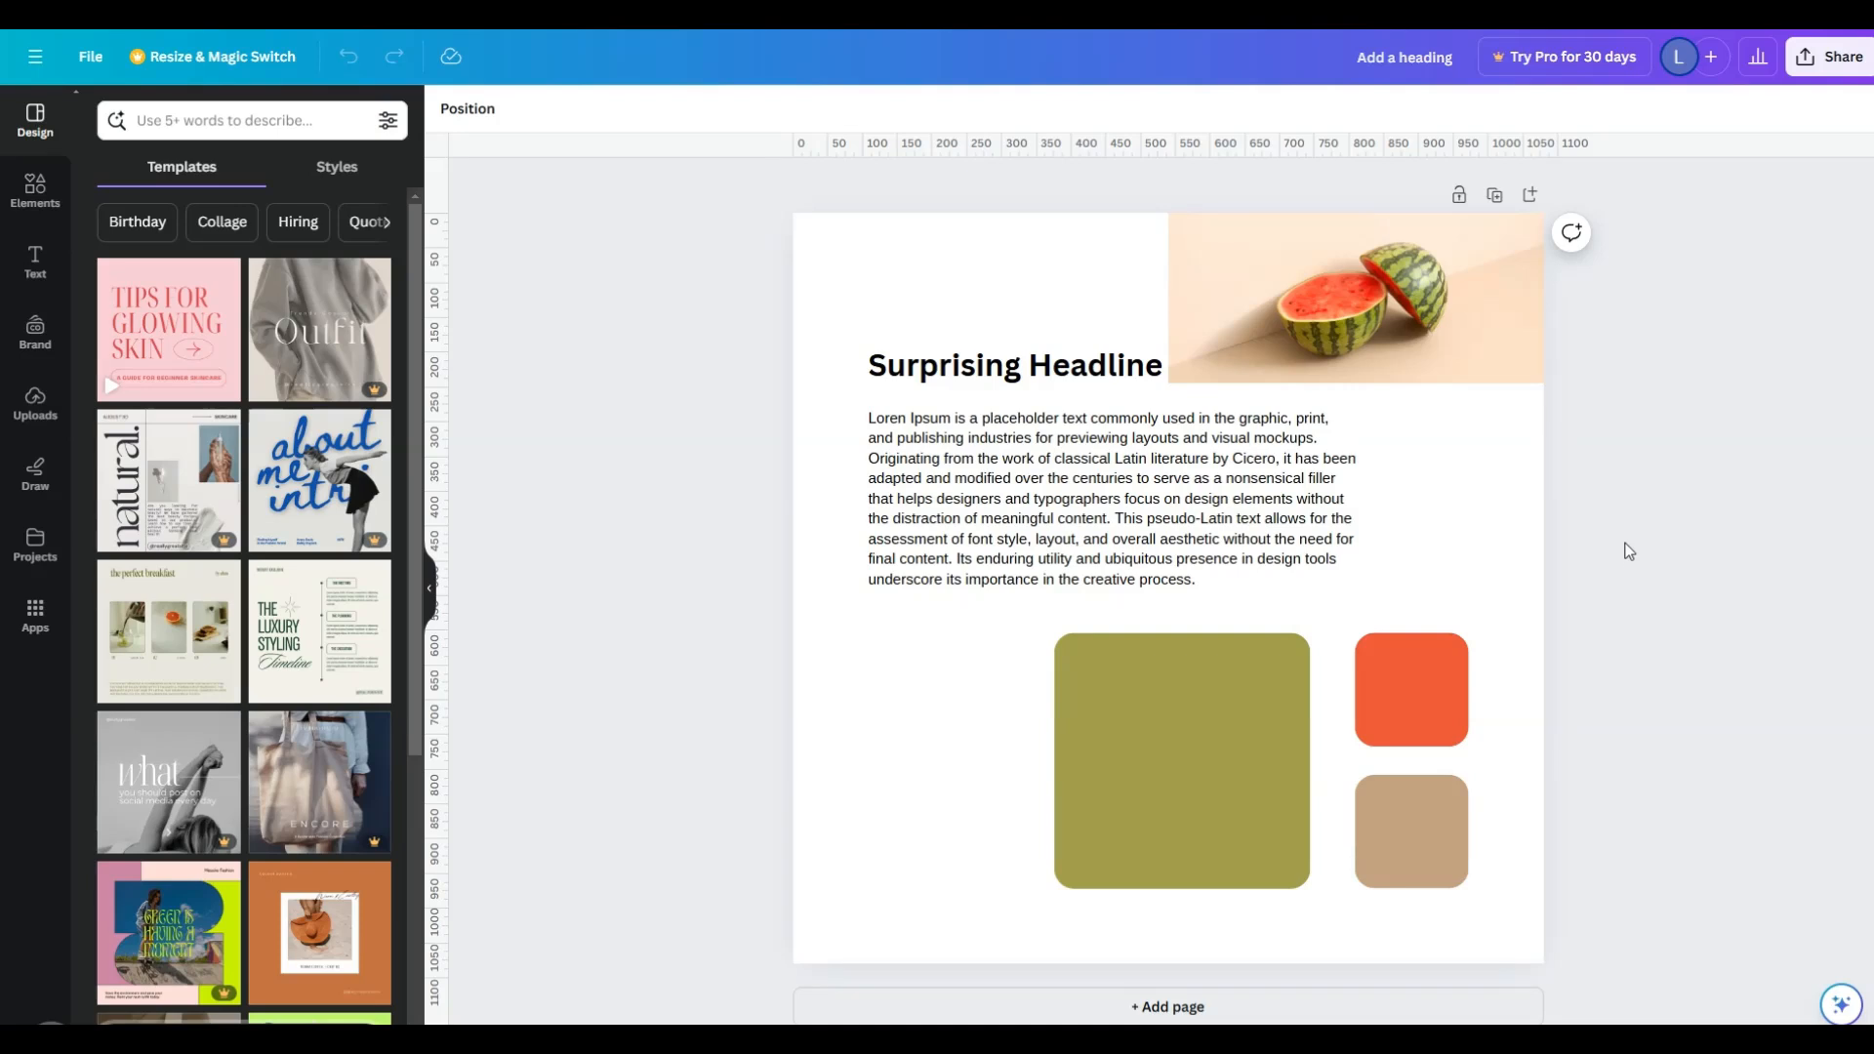
# - Lock the large olive-green square in place on the page
pyautogui.click(1359, 347)
pyautogui.click(1322, 508)
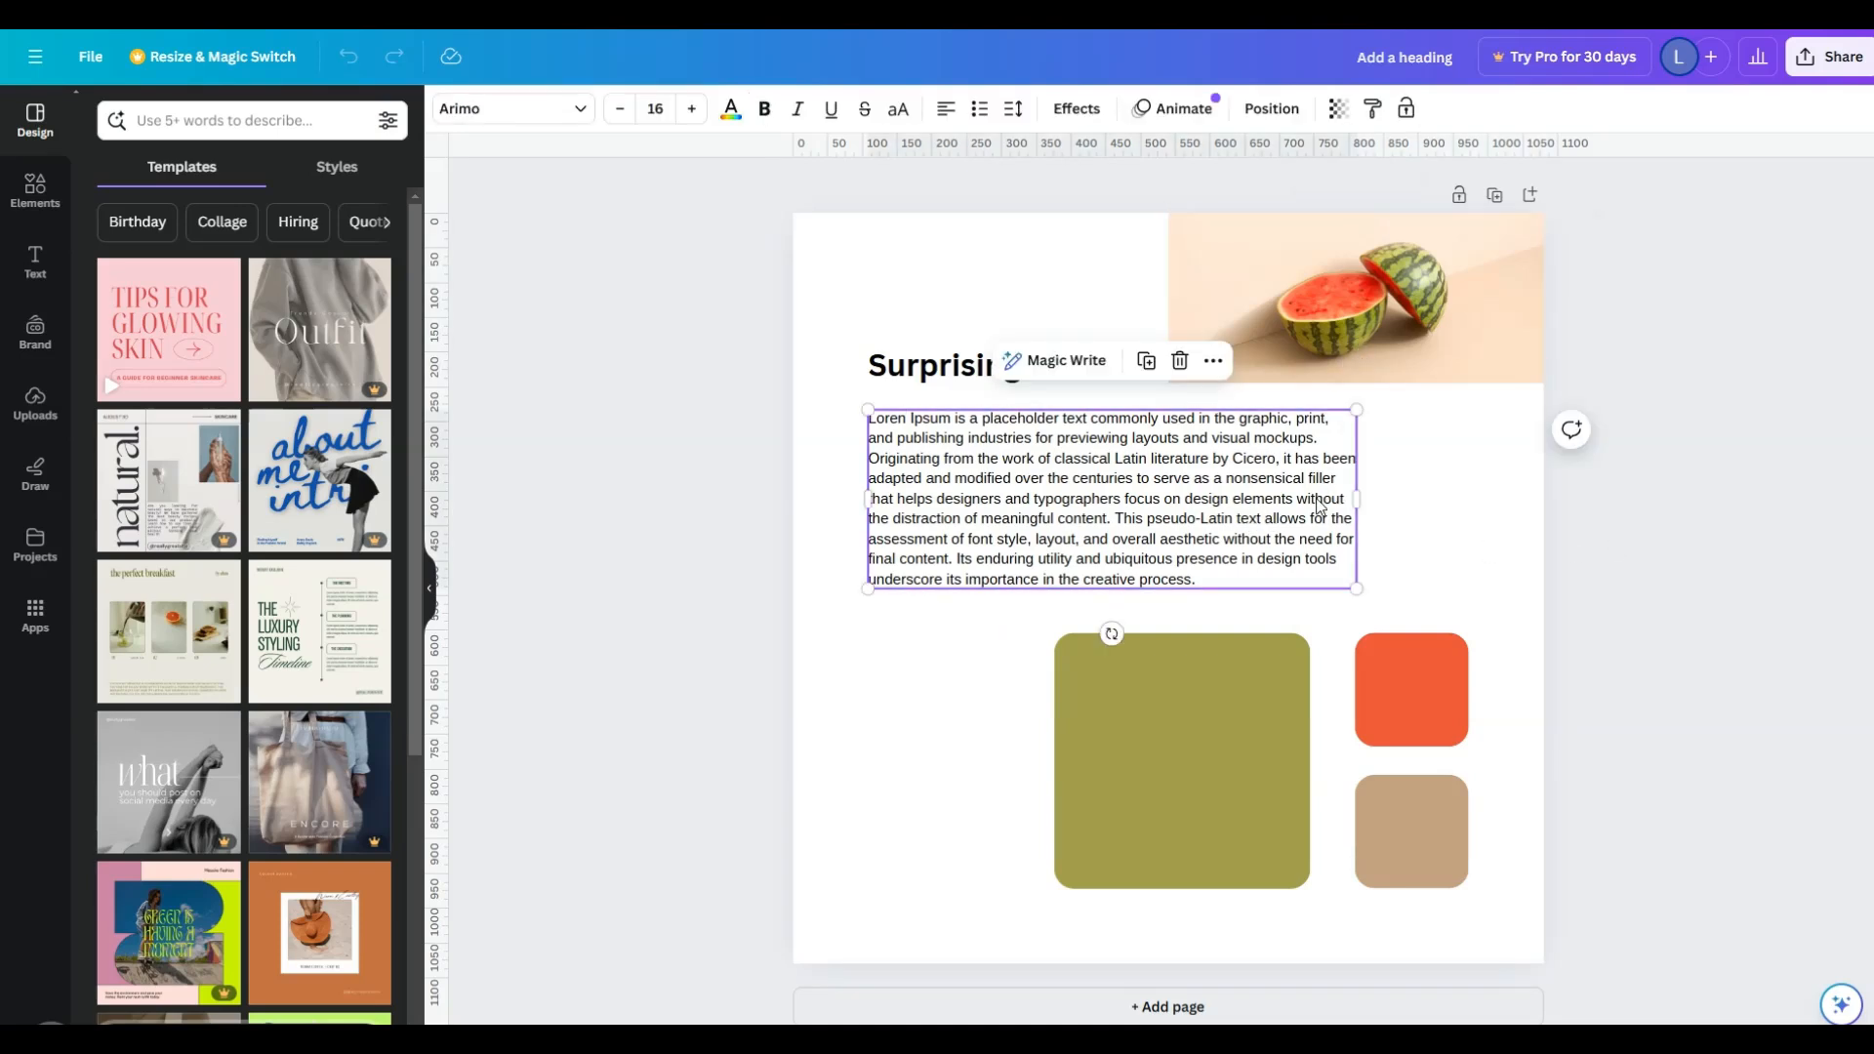
pyautogui.click(1185, 693)
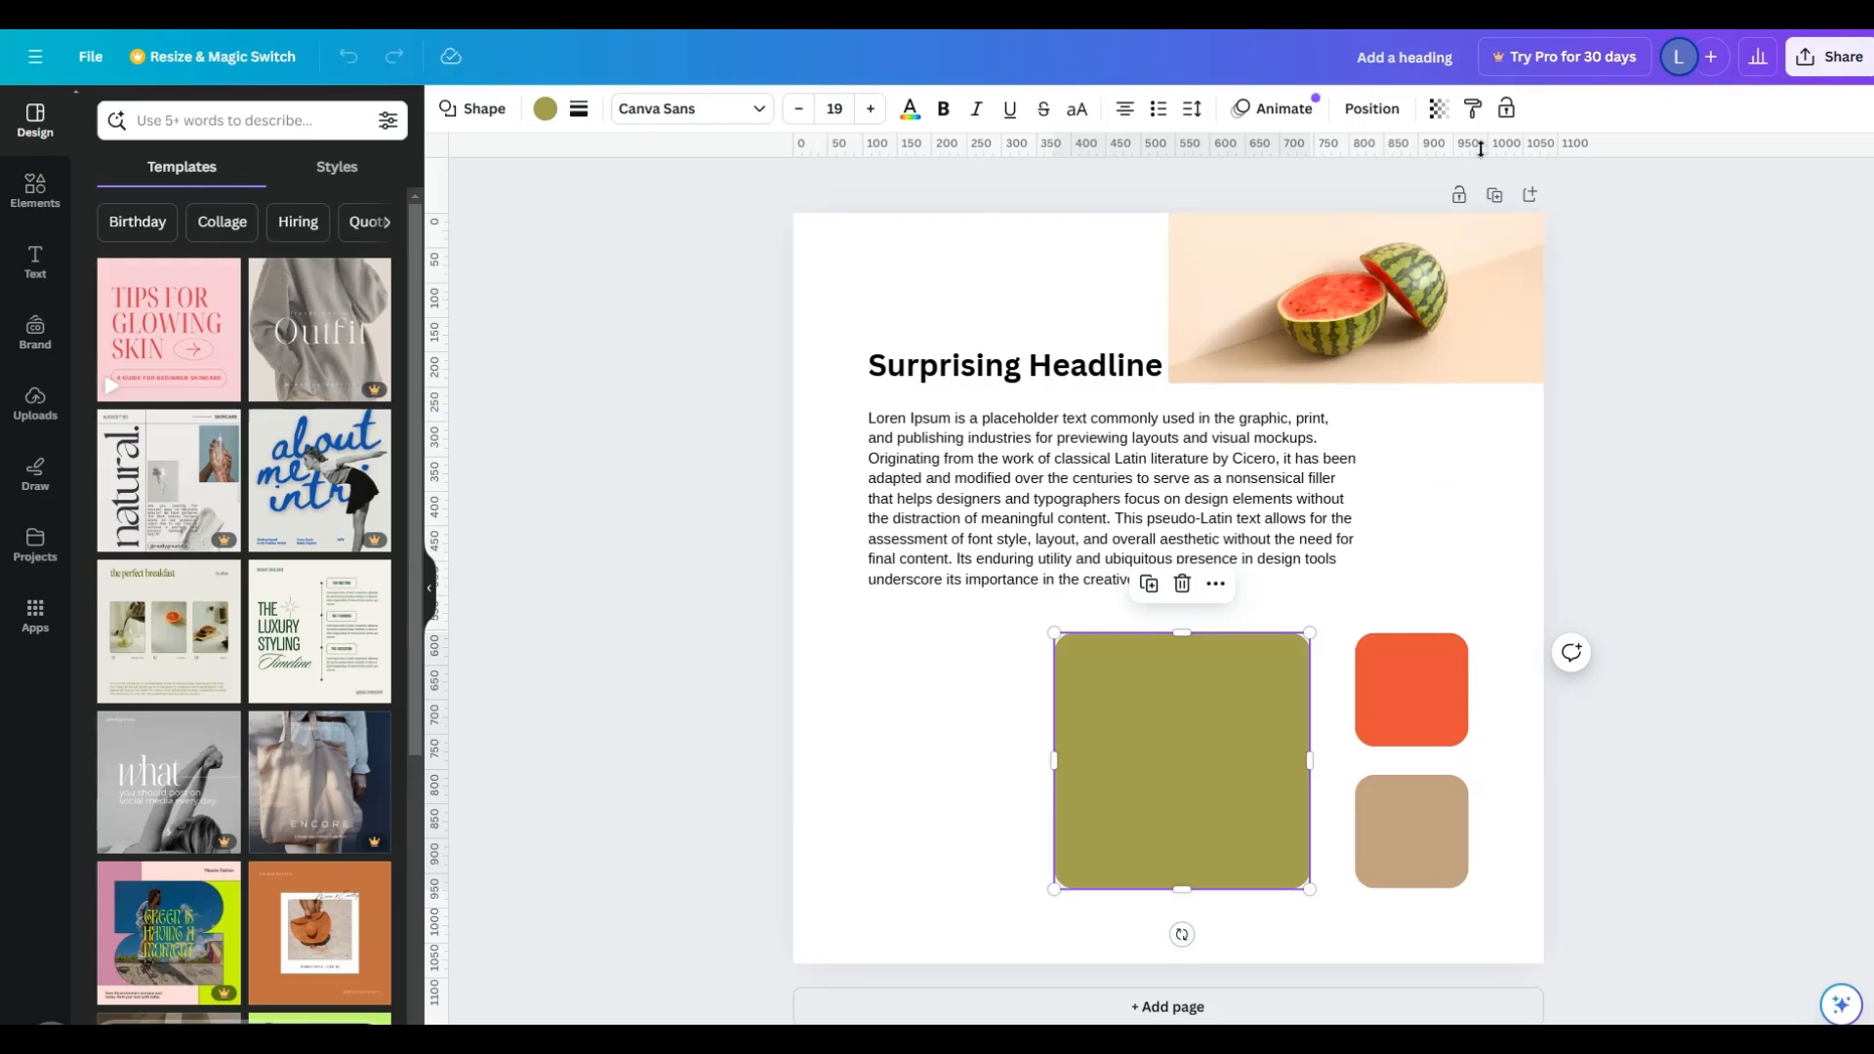
pyautogui.click(1502, 119)
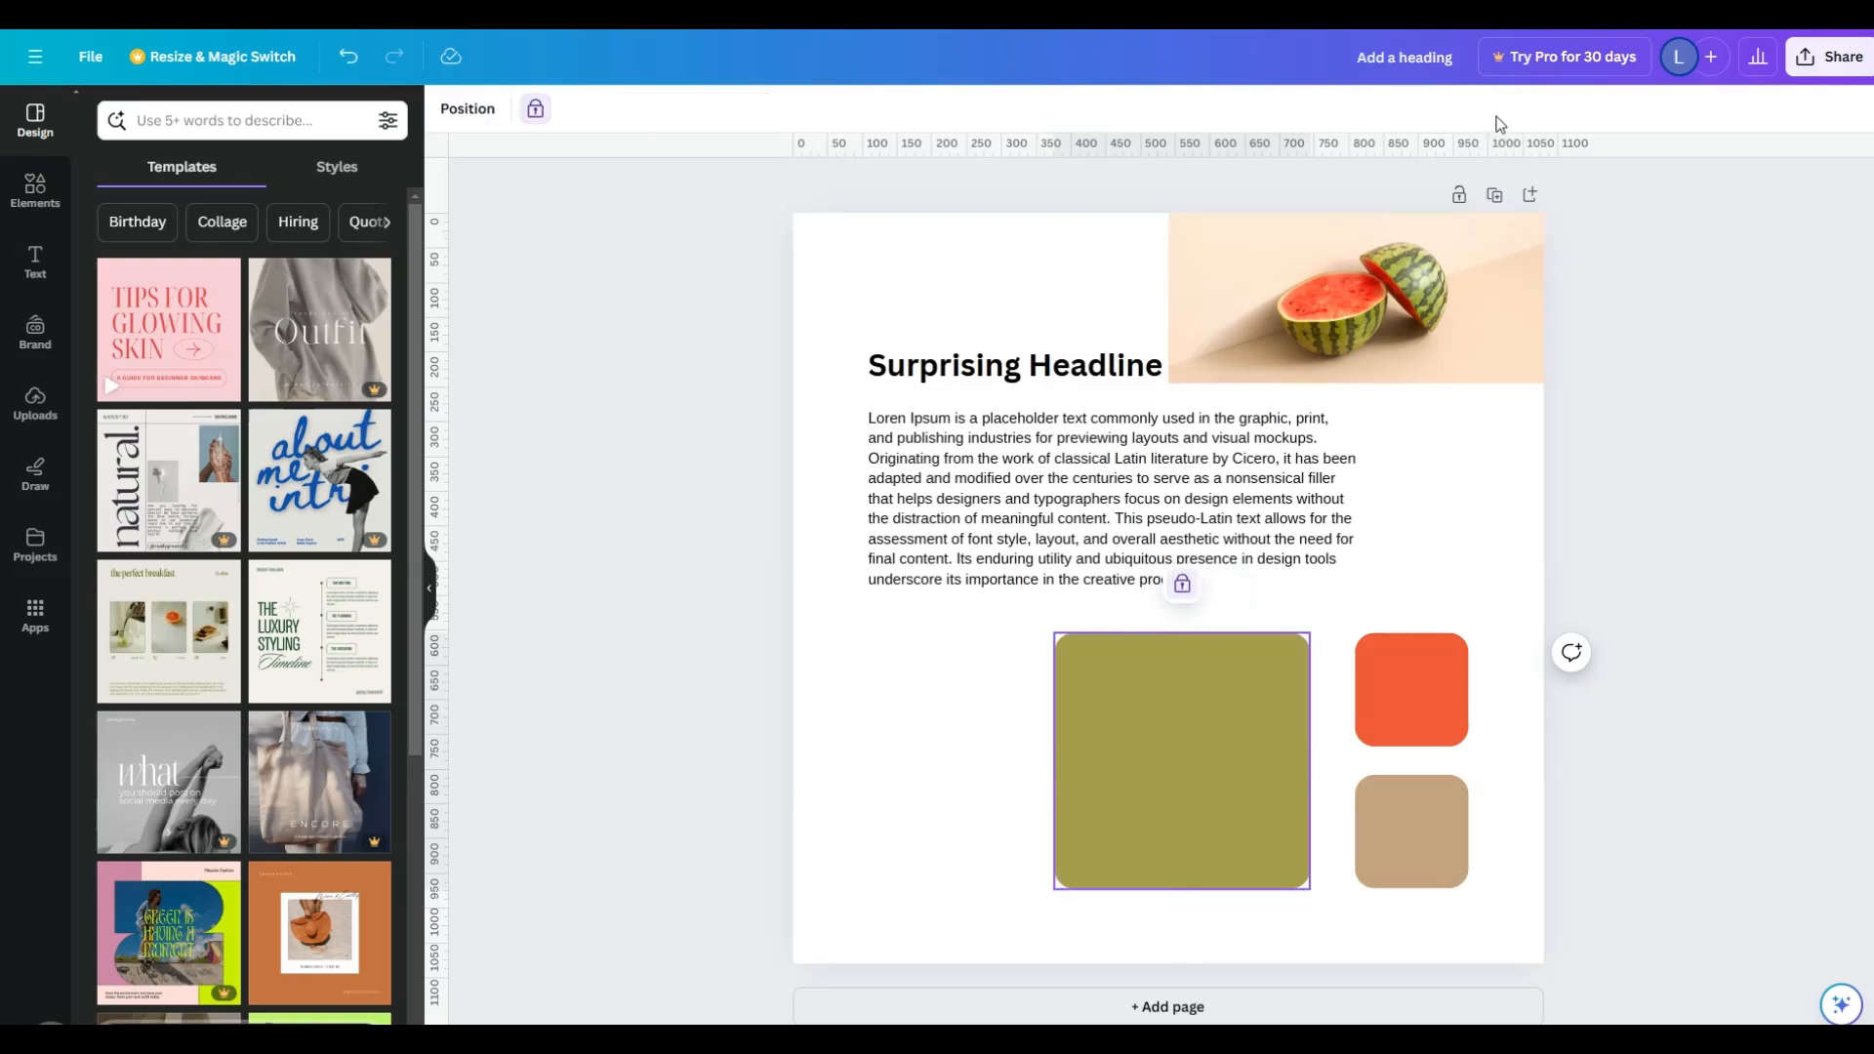
# - Lock the watermelon photo and the "Surprising Headline" text in place
pyautogui.click(1420, 306)
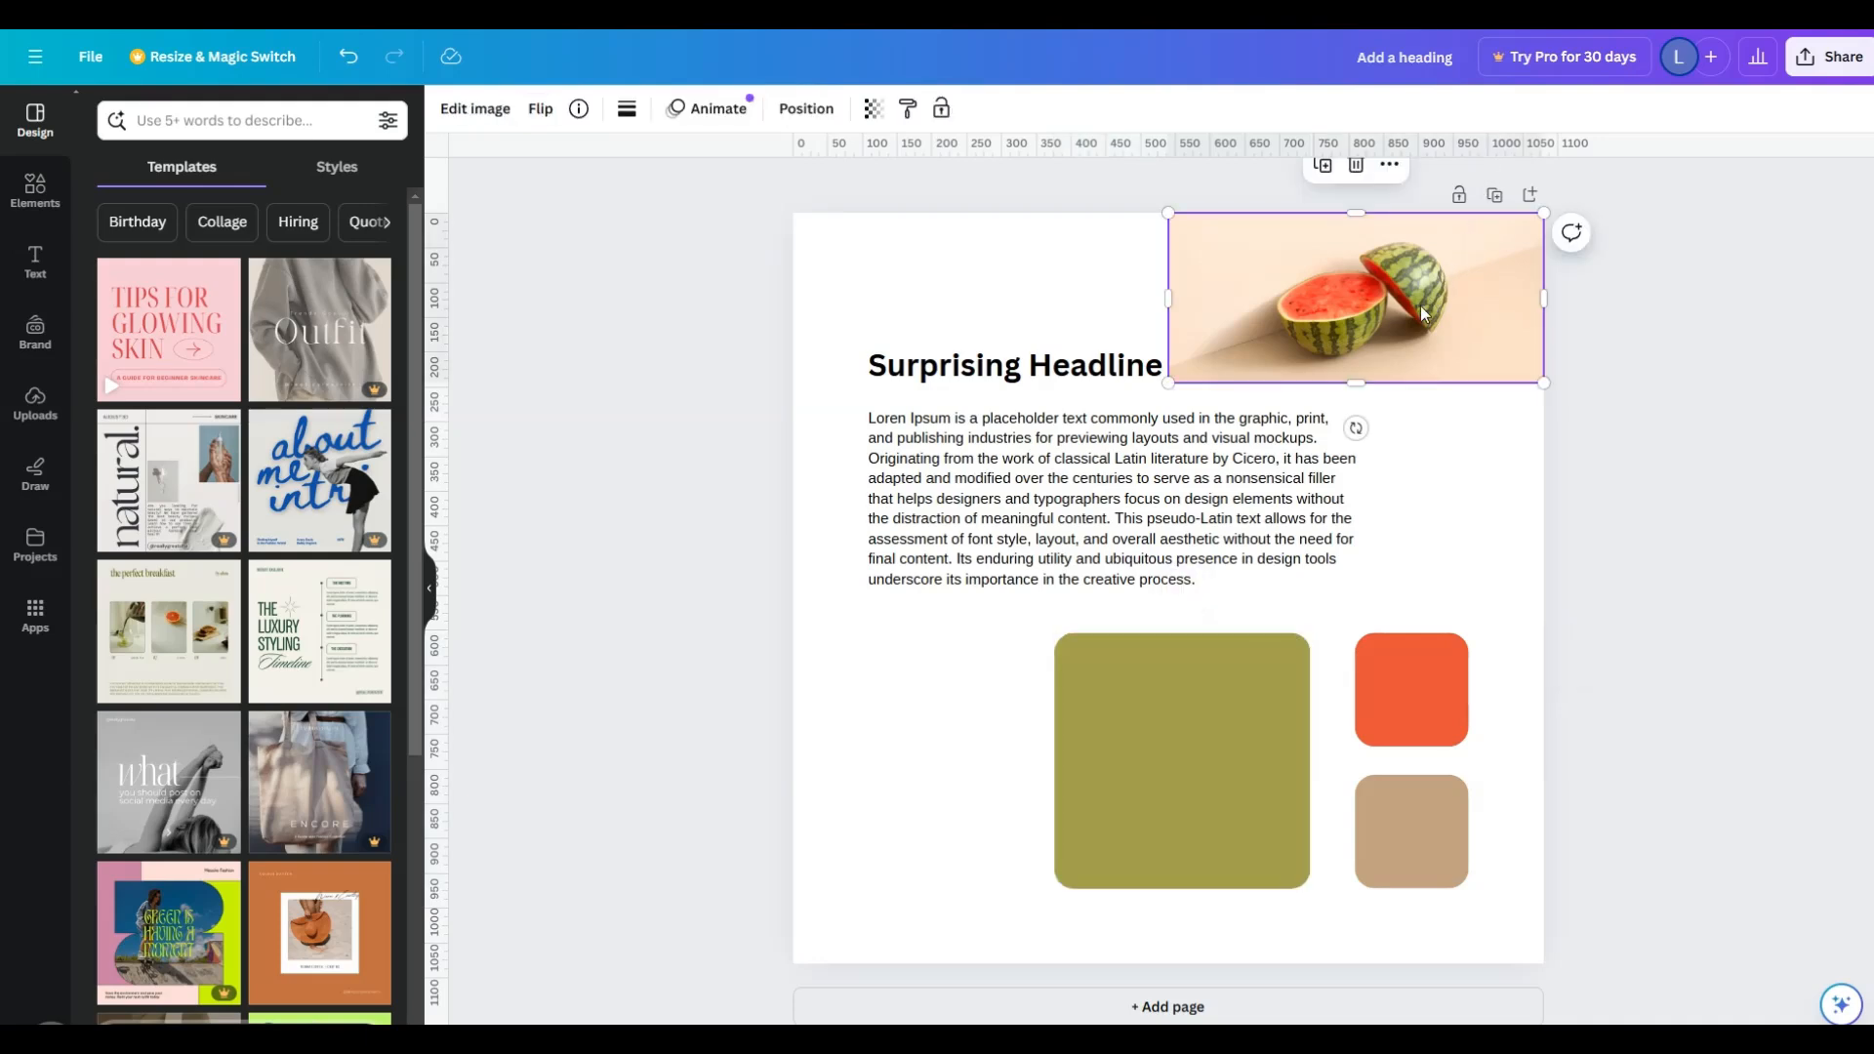
pyautogui.click(941, 107)
pyautogui.click(1040, 371)
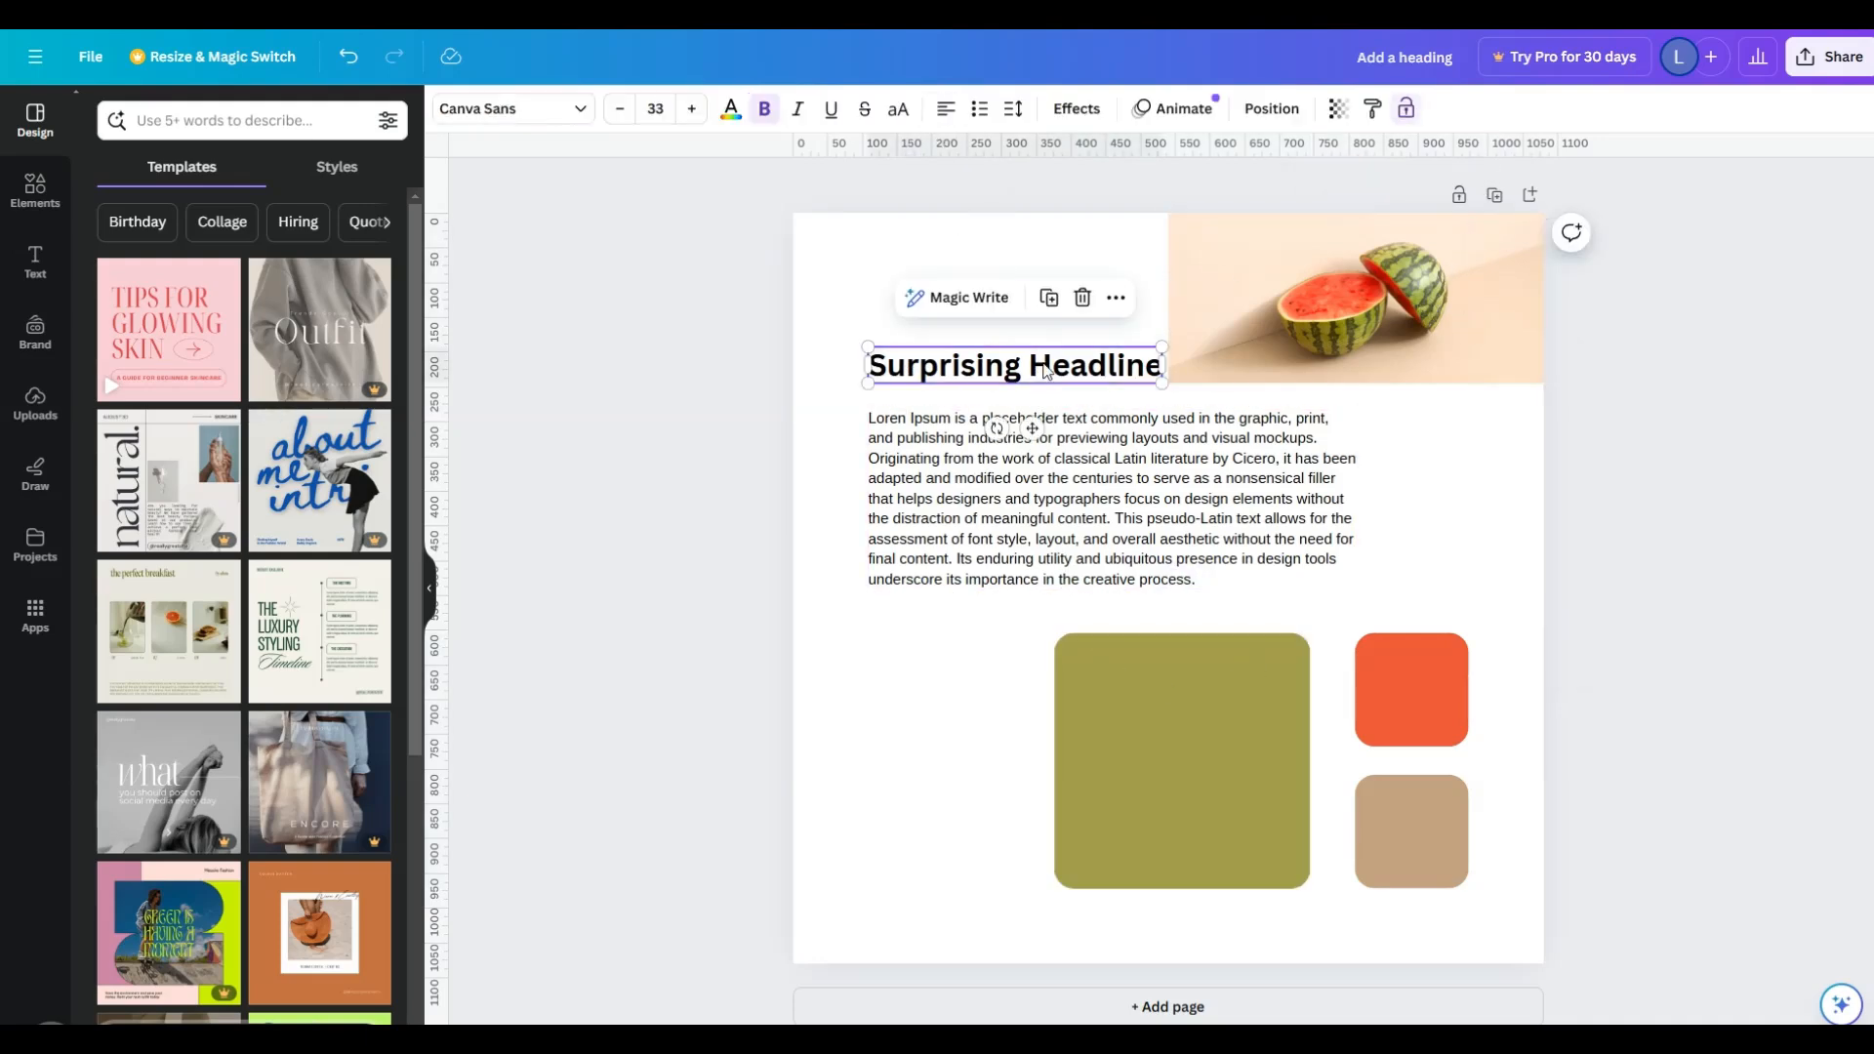
pyautogui.click(1405, 108)
pyautogui.click(1638, 505)
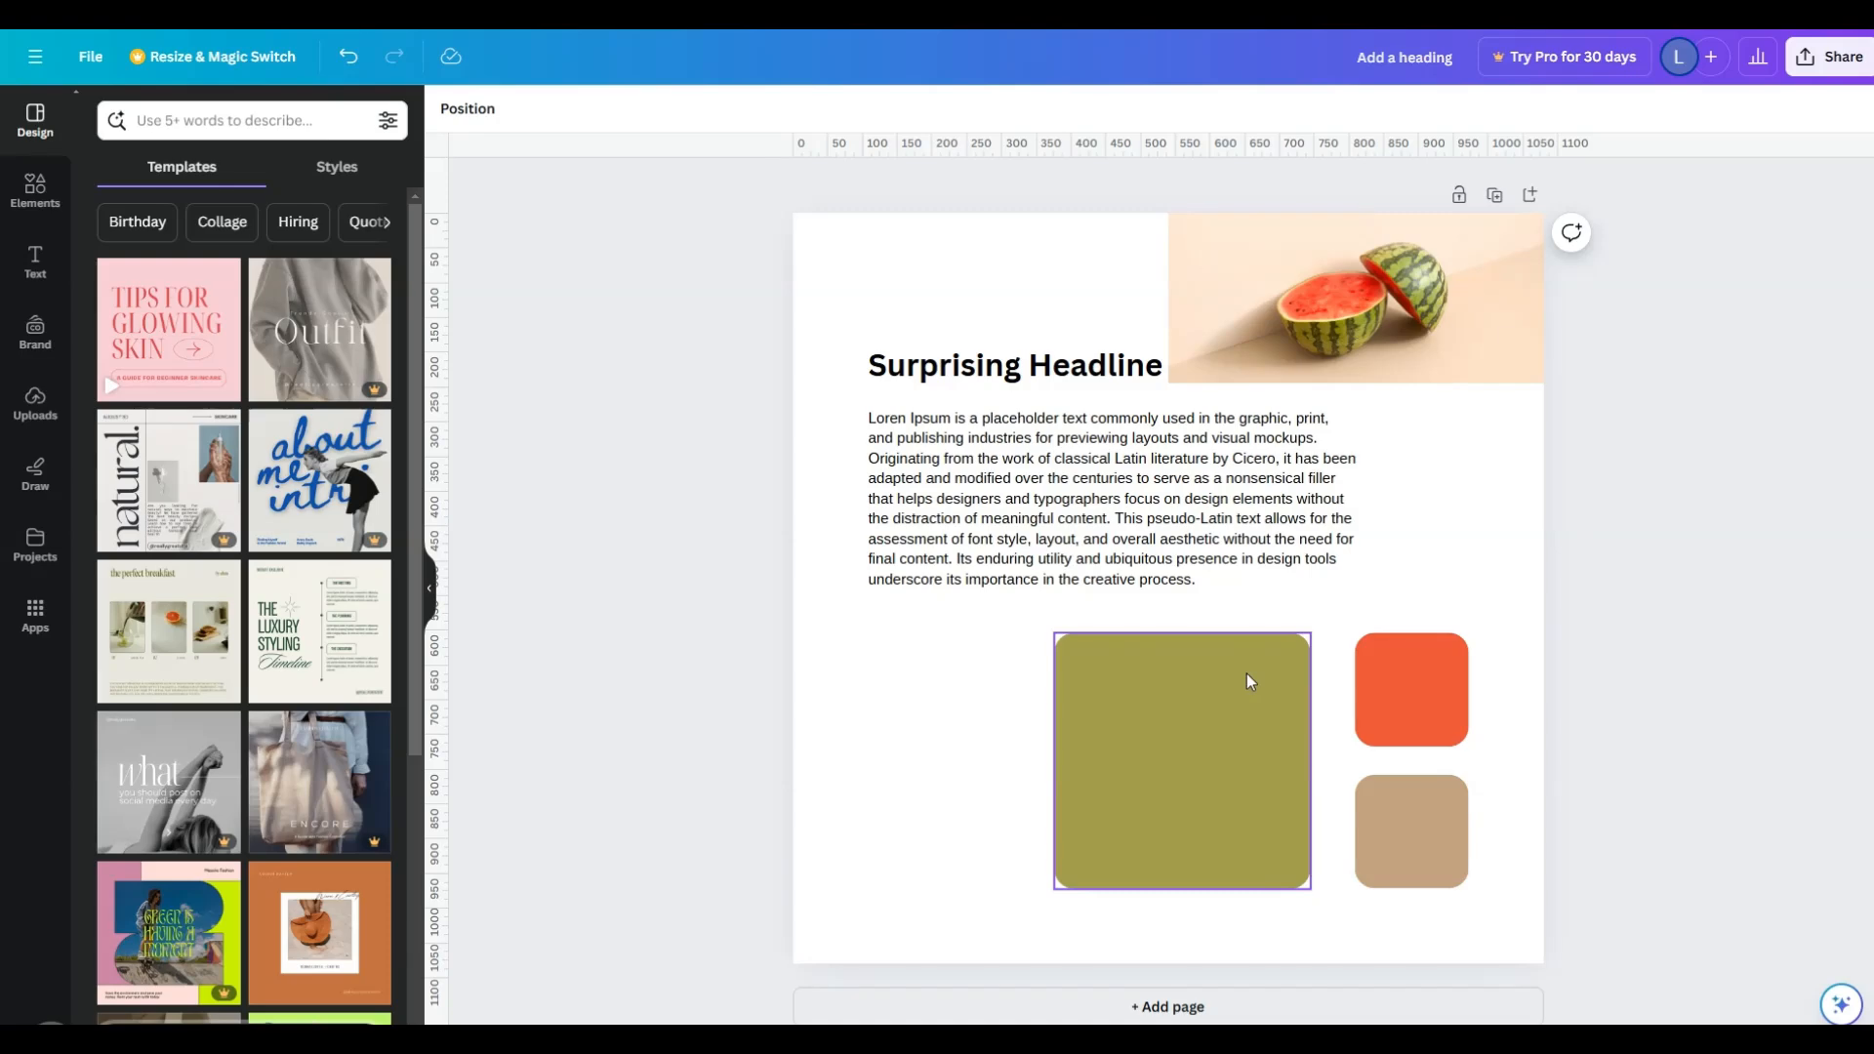
# - Open the elements library and marquee-select across the page to check which objects can still be selected
pyautogui.click(39, 195)
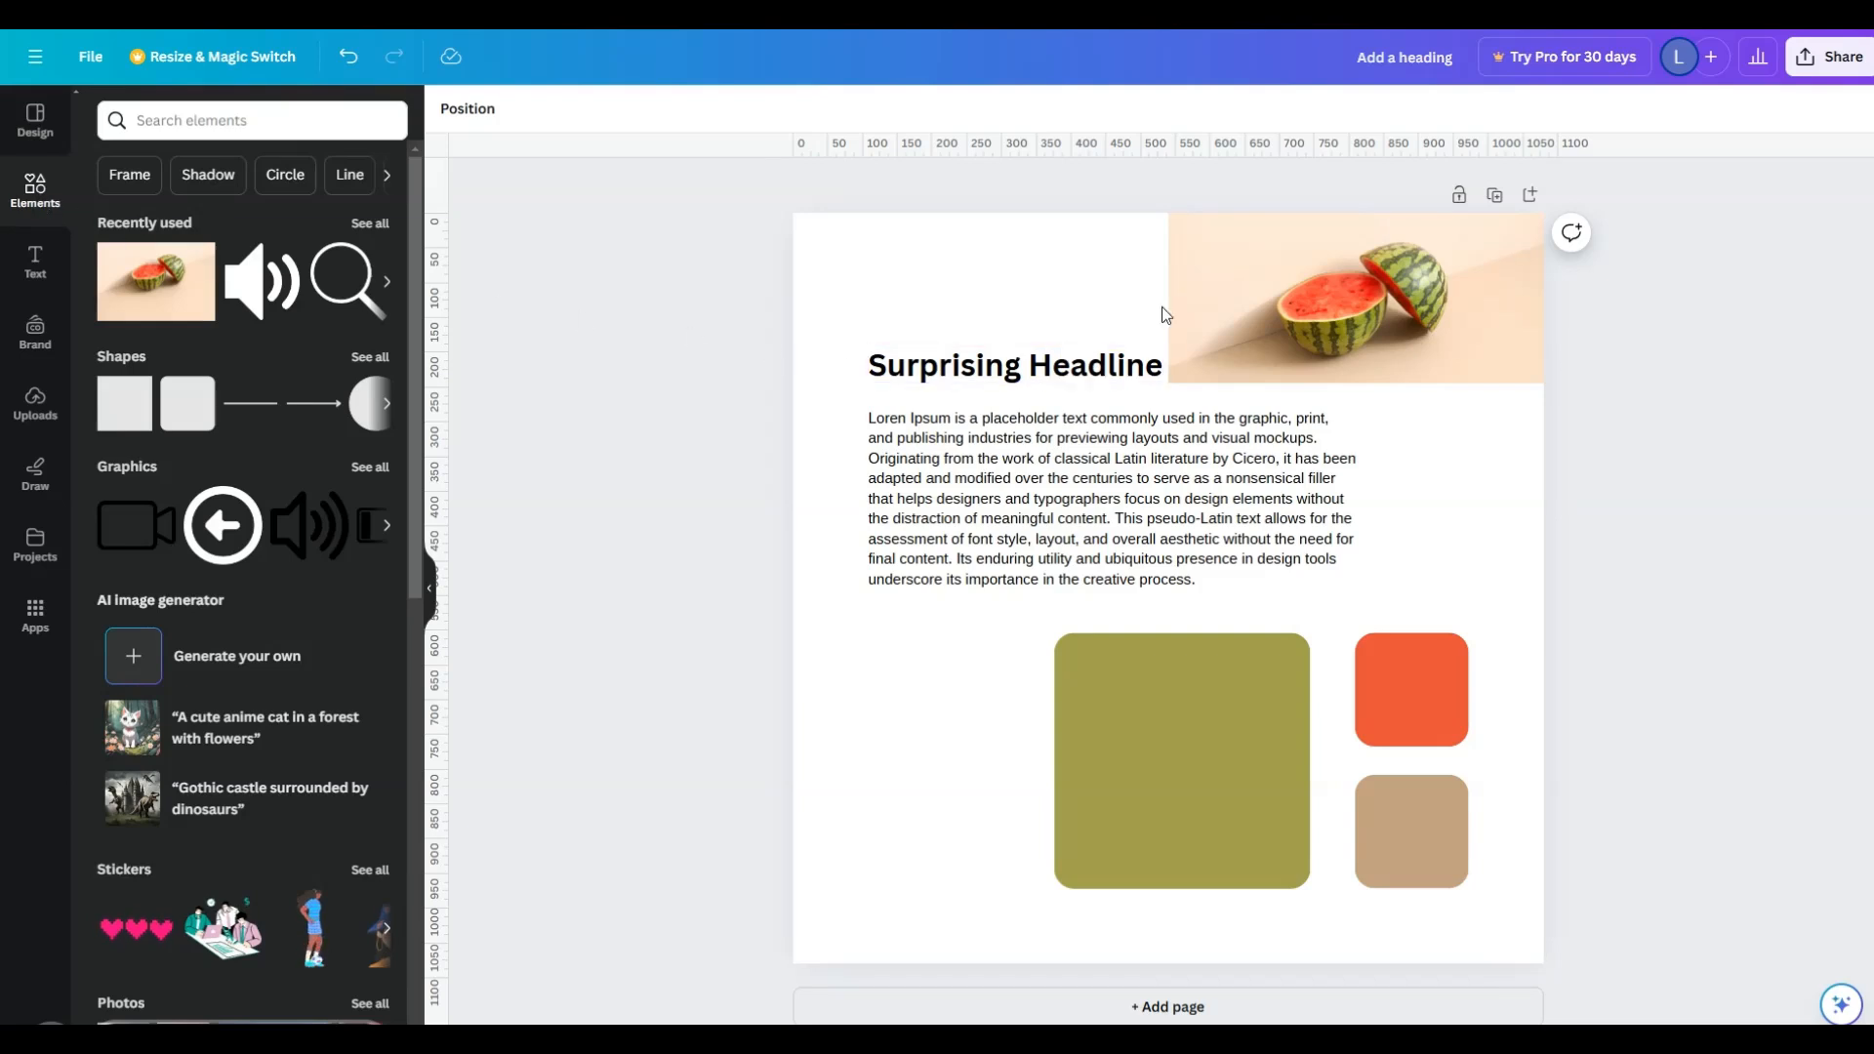
pyautogui.click(1292, 307)
pyautogui.moveTo(784, 274); pyautogui.dragTo(1661, 847)
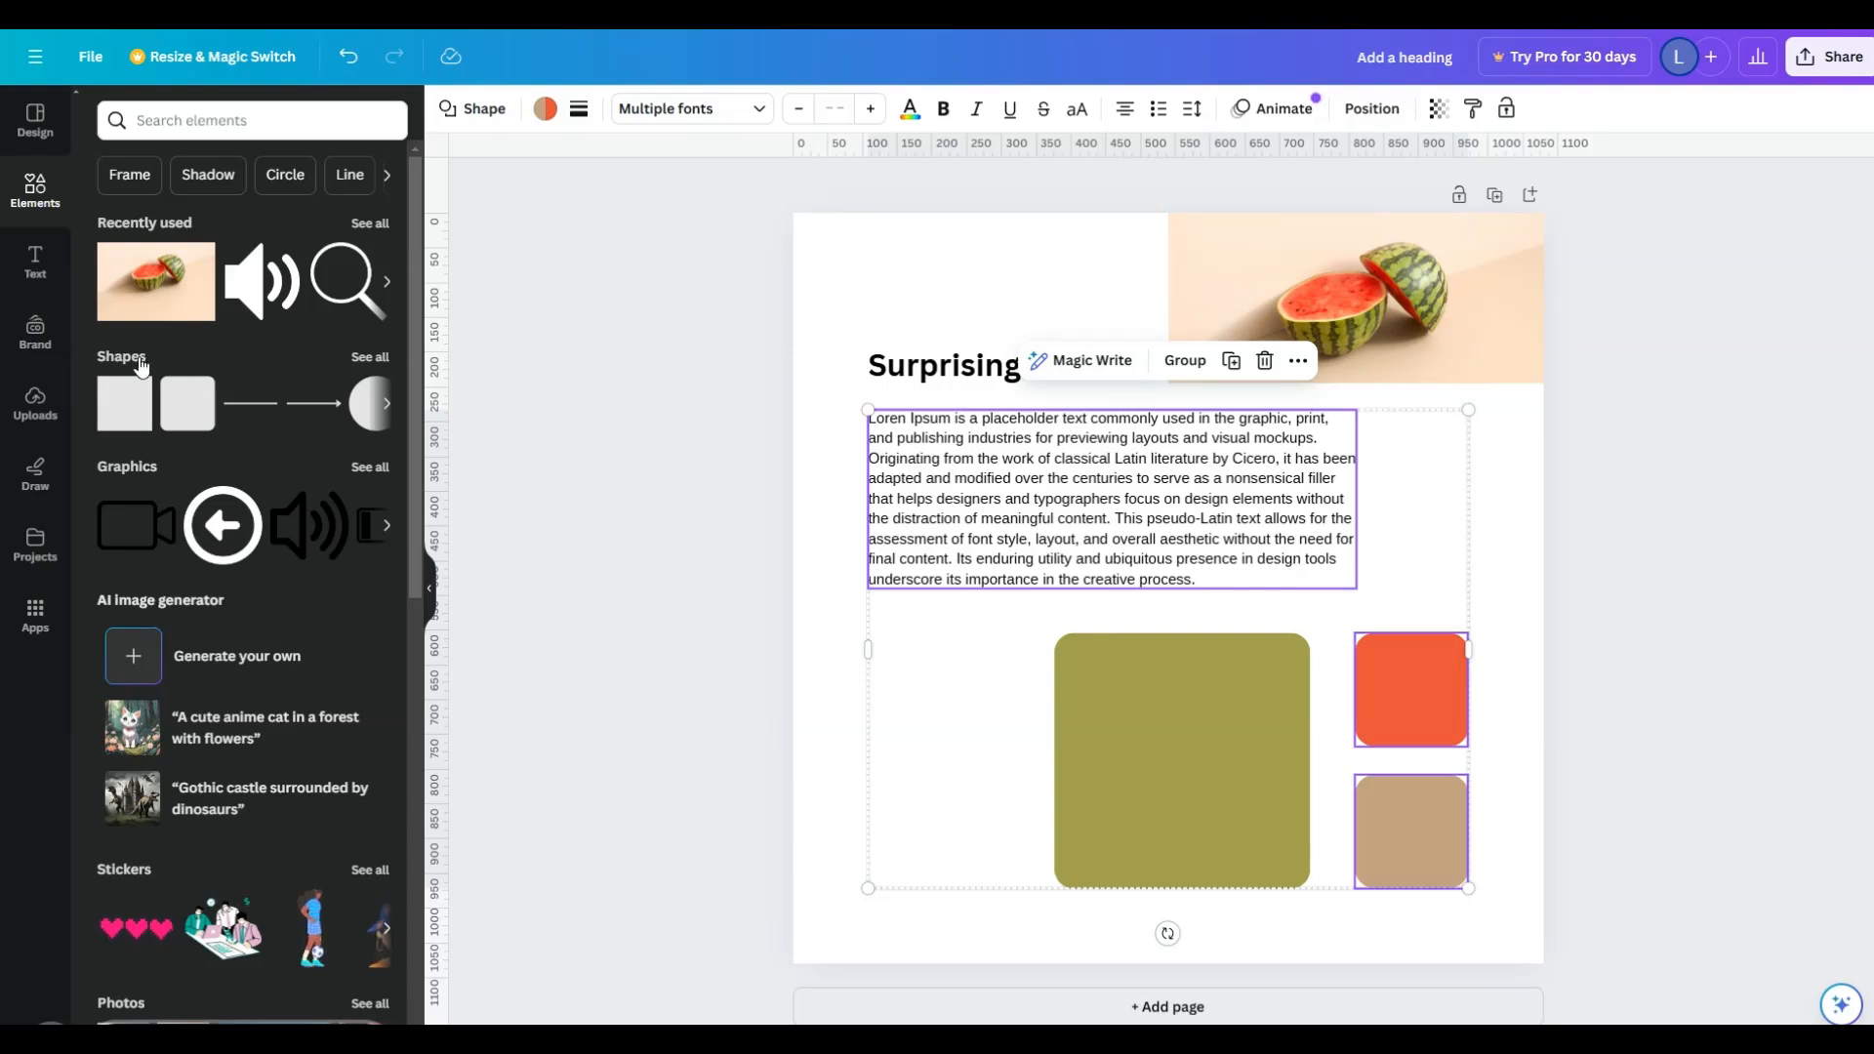
# - Add the beach photo with sun loungers from the recently used elements and set it as the page background
pyautogui.click(370, 223)
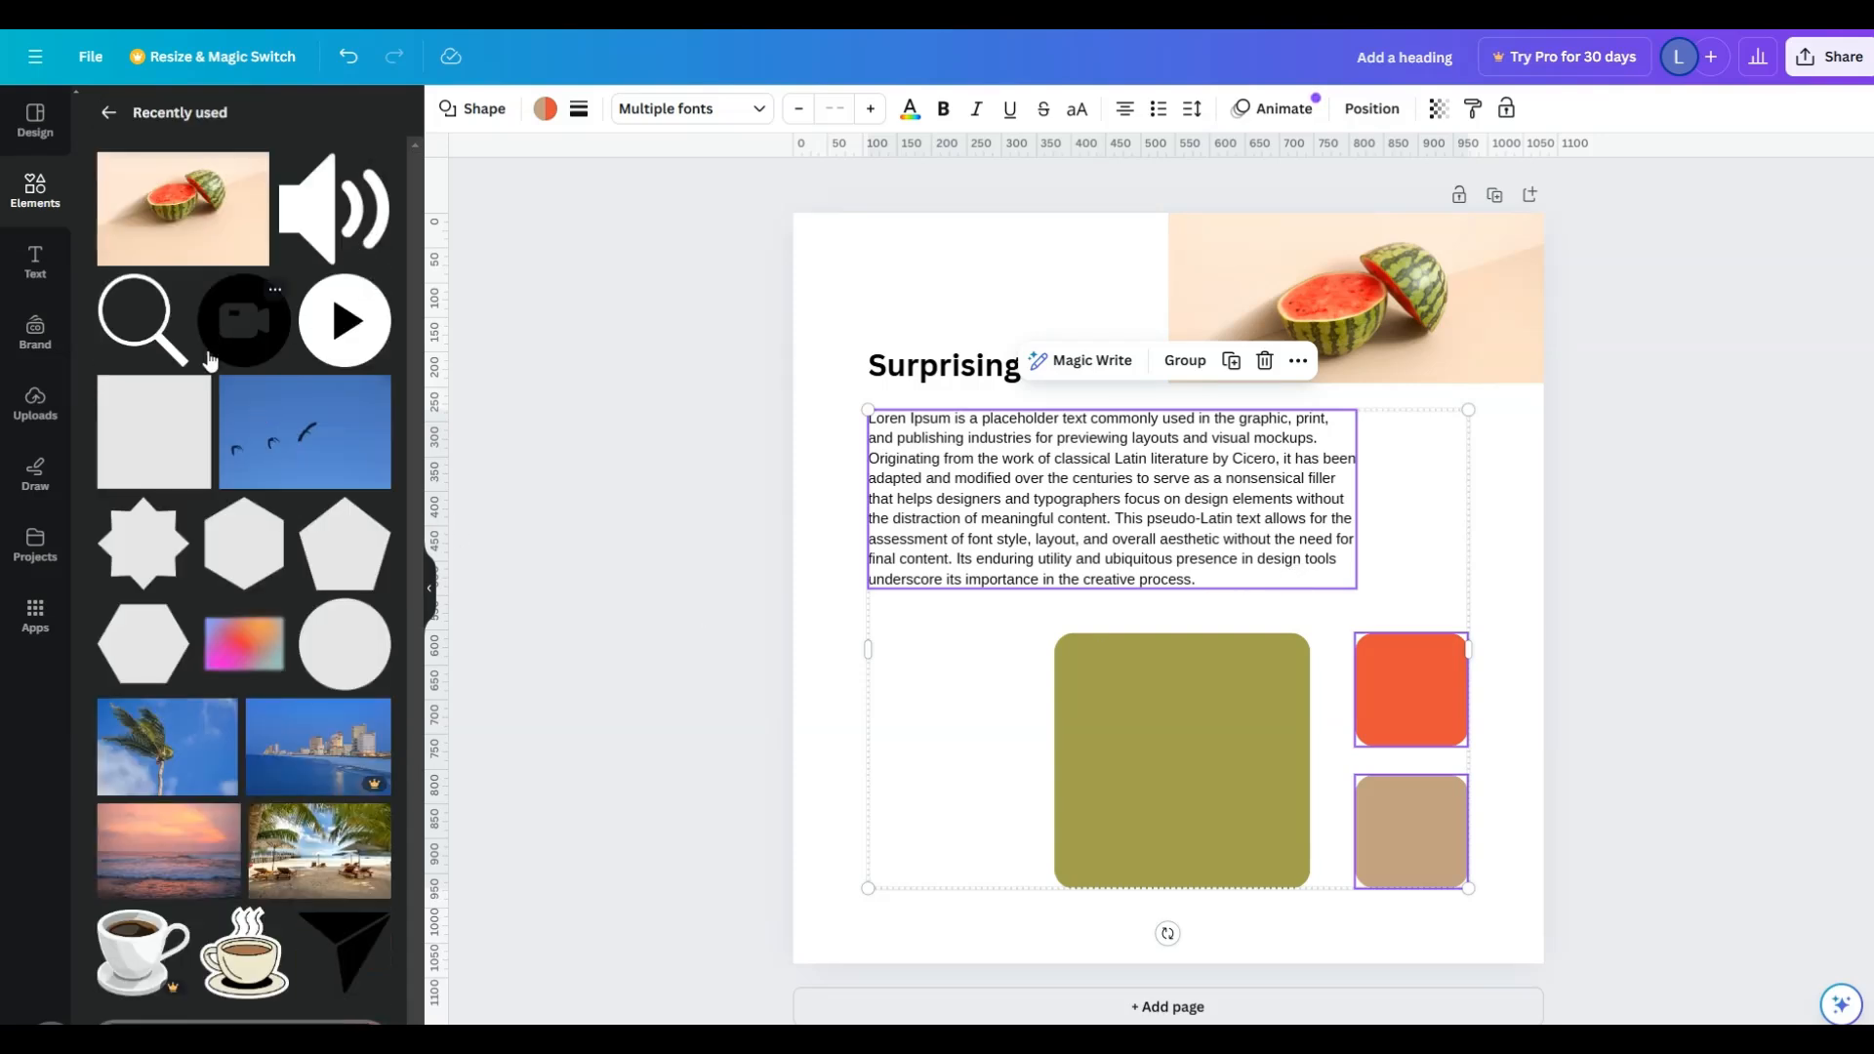
pyautogui.moveTo(259, 862); pyautogui.dragTo(900, 775)
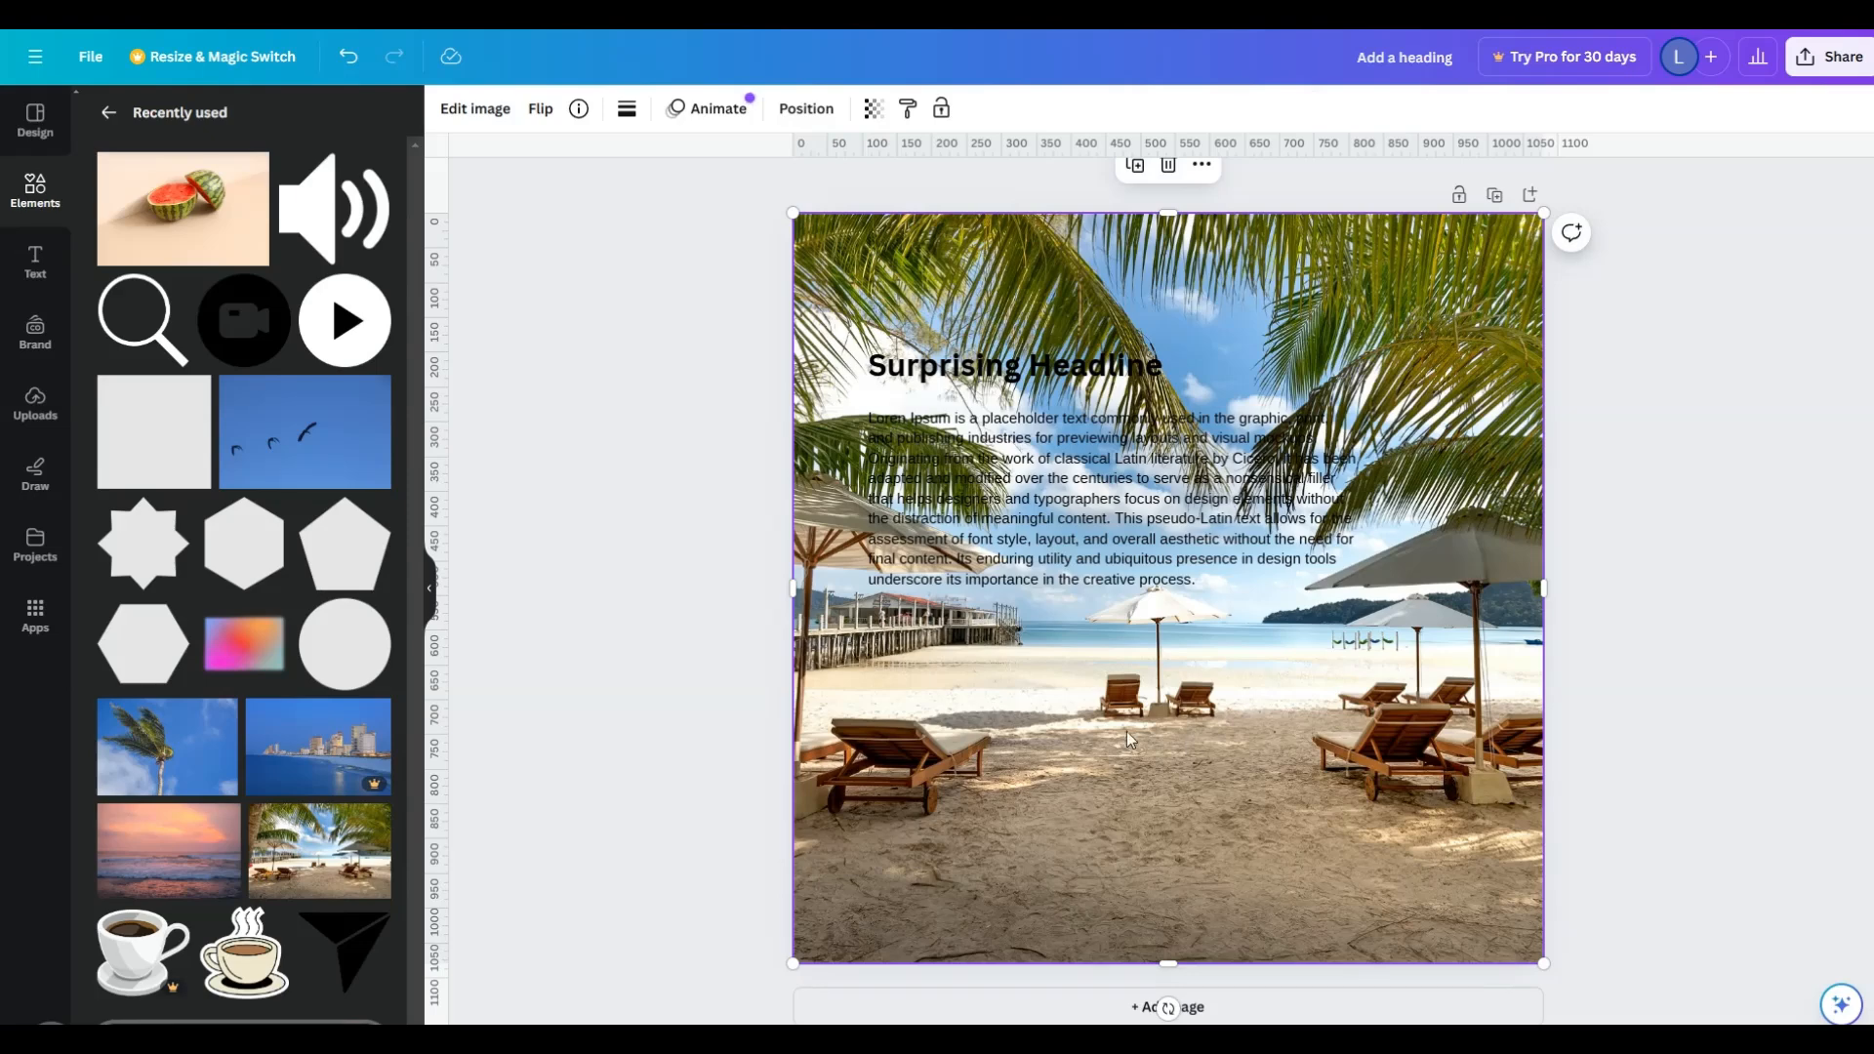
pyautogui.rightClick(840, 701)
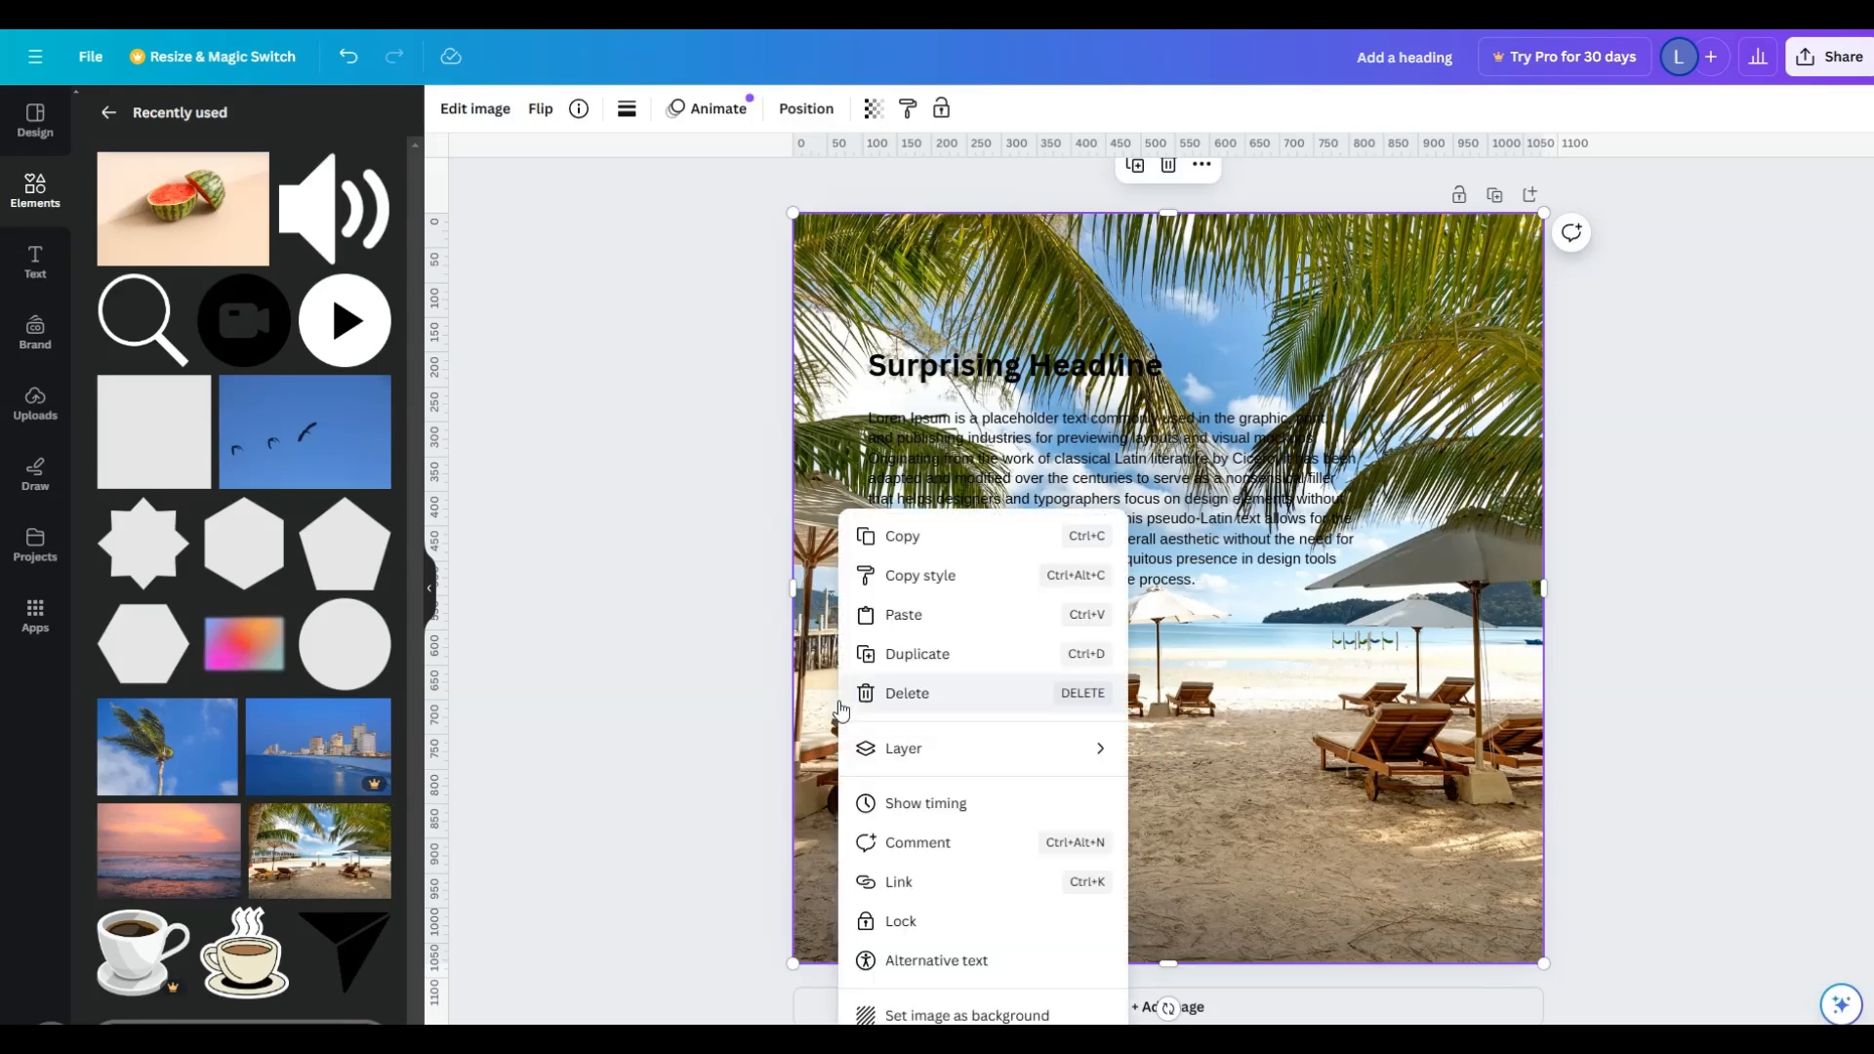
pyautogui.click(1008, 1016)
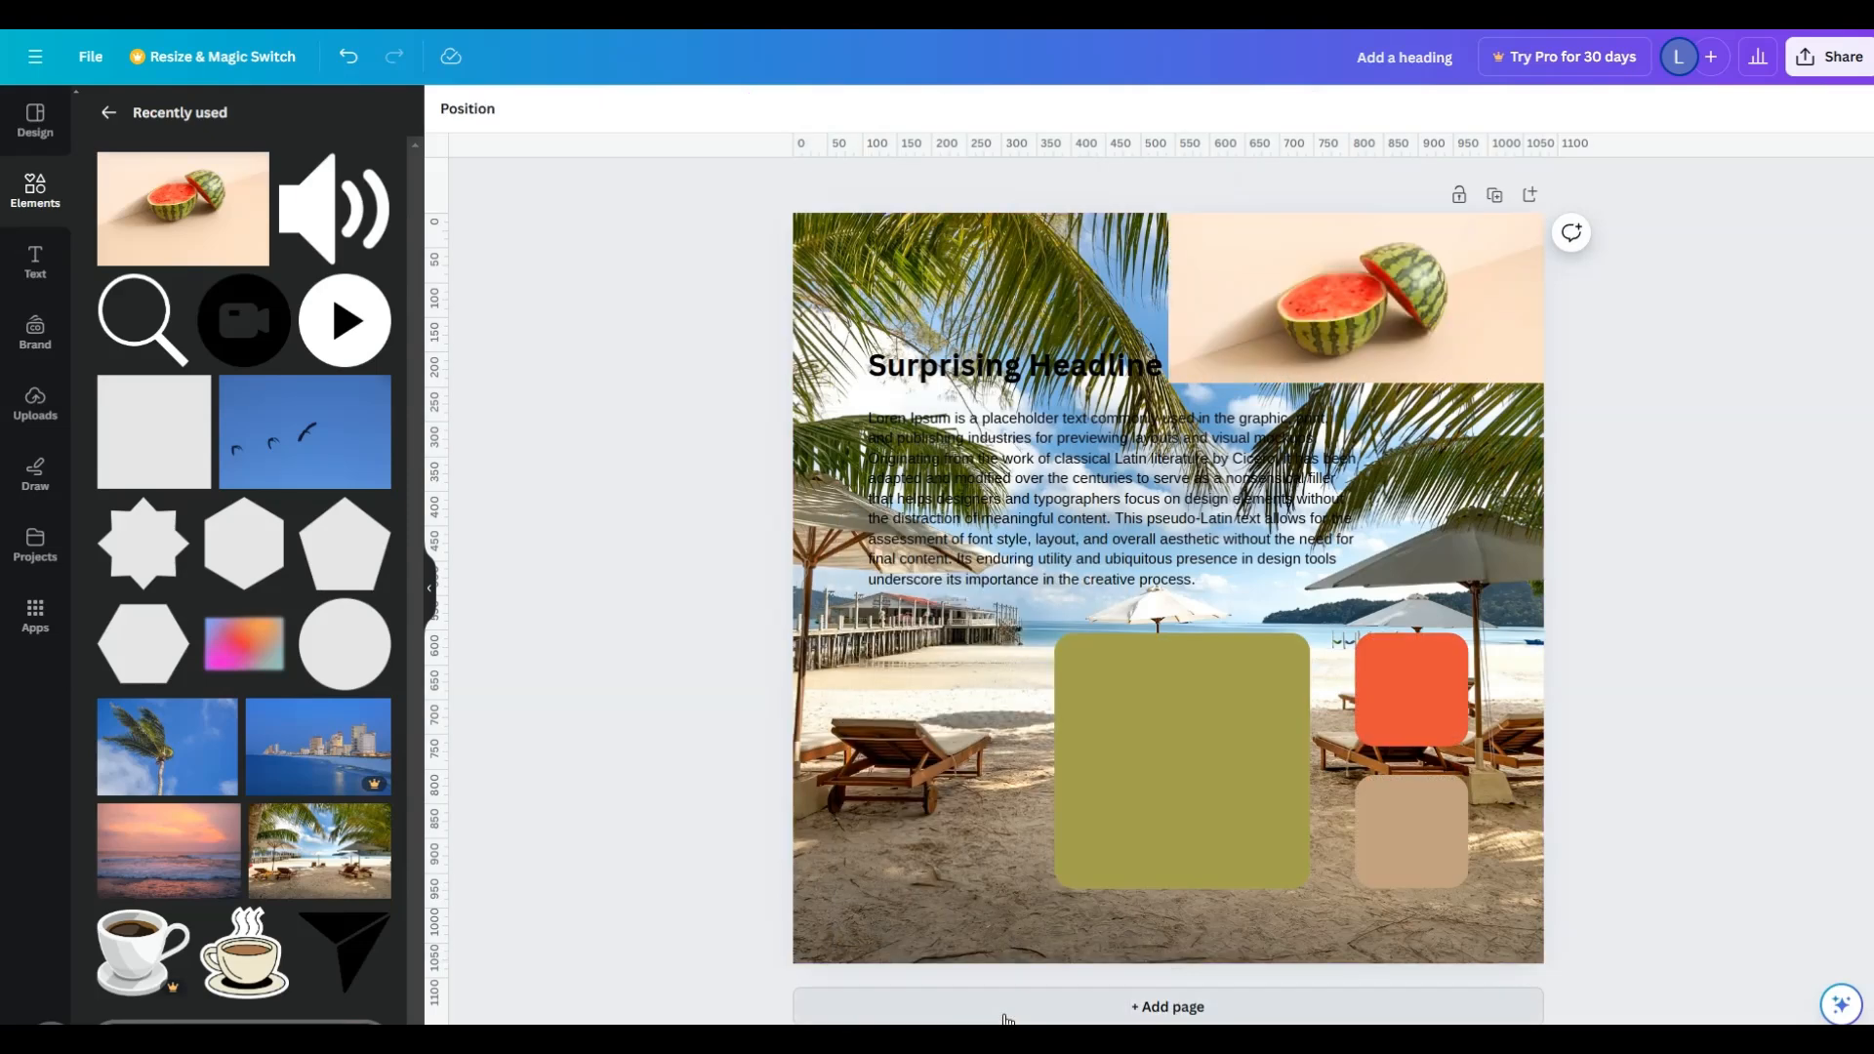
# - Set the beach background's transparency to 11 and lock the background
pyautogui.click(826, 845)
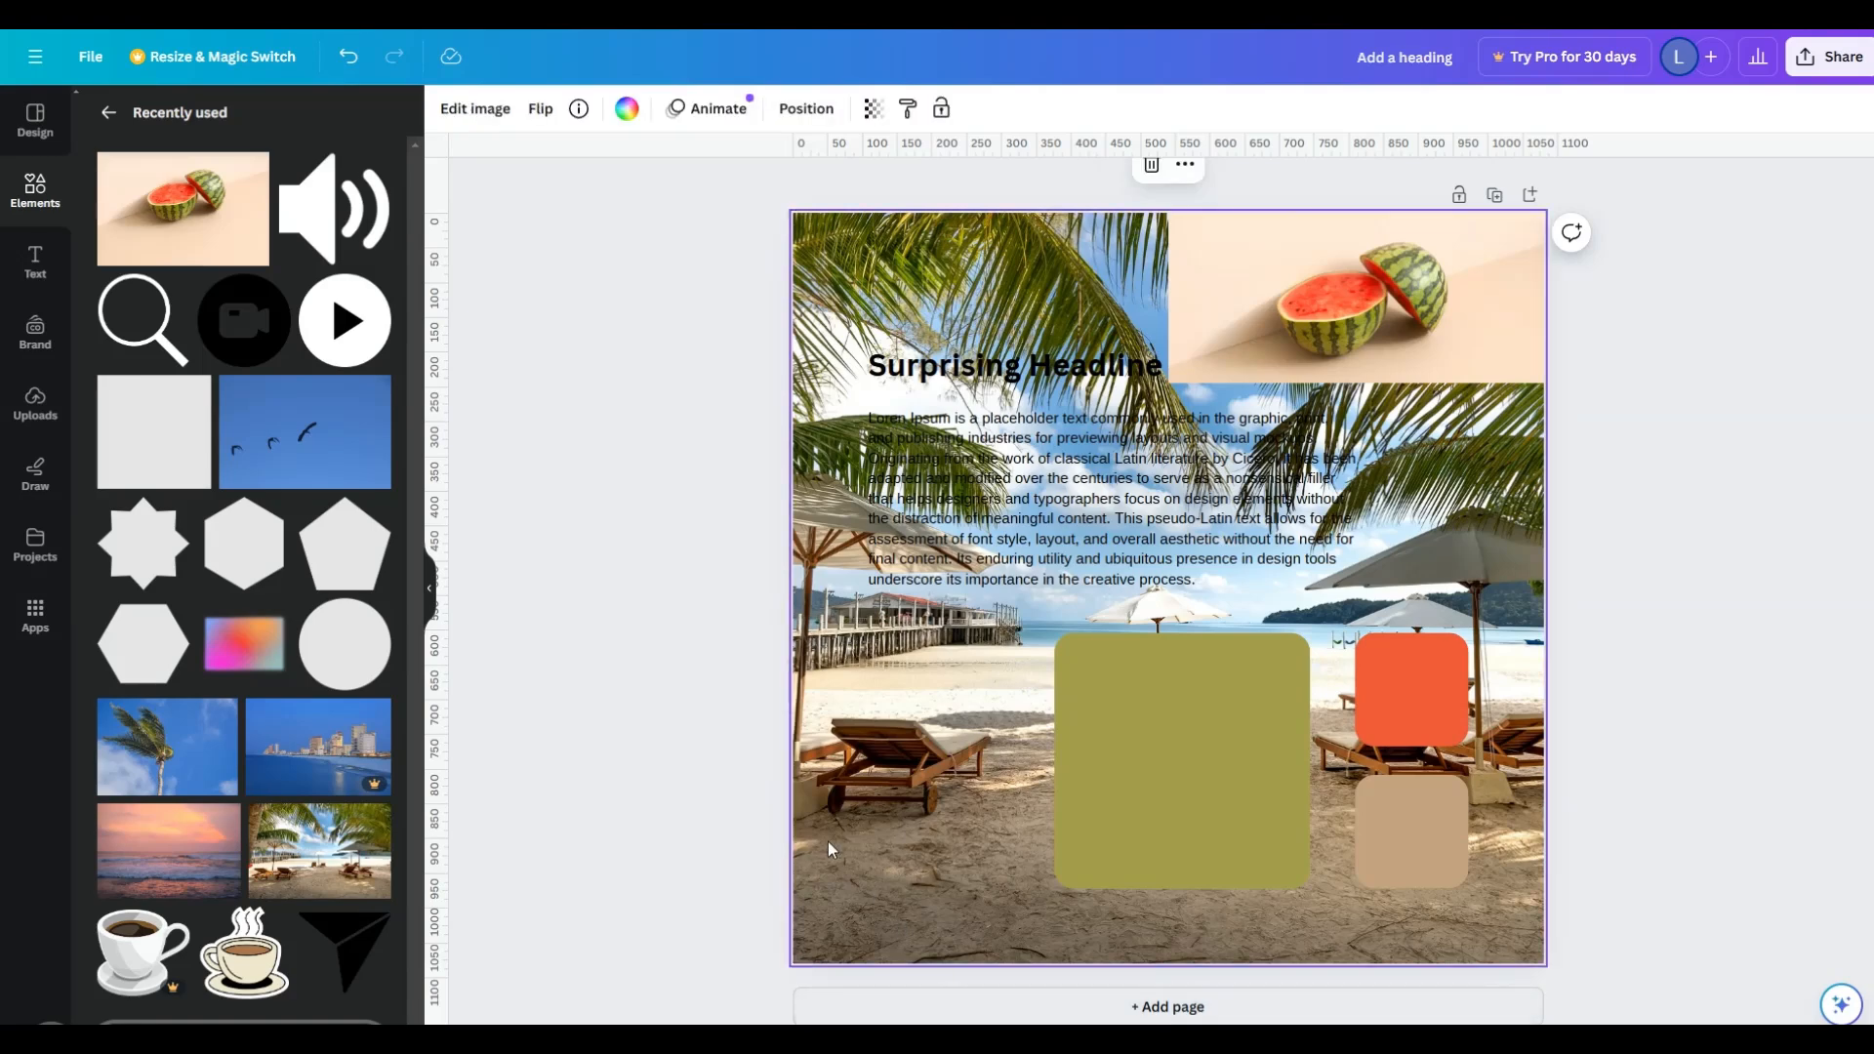
pyautogui.click(873, 109)
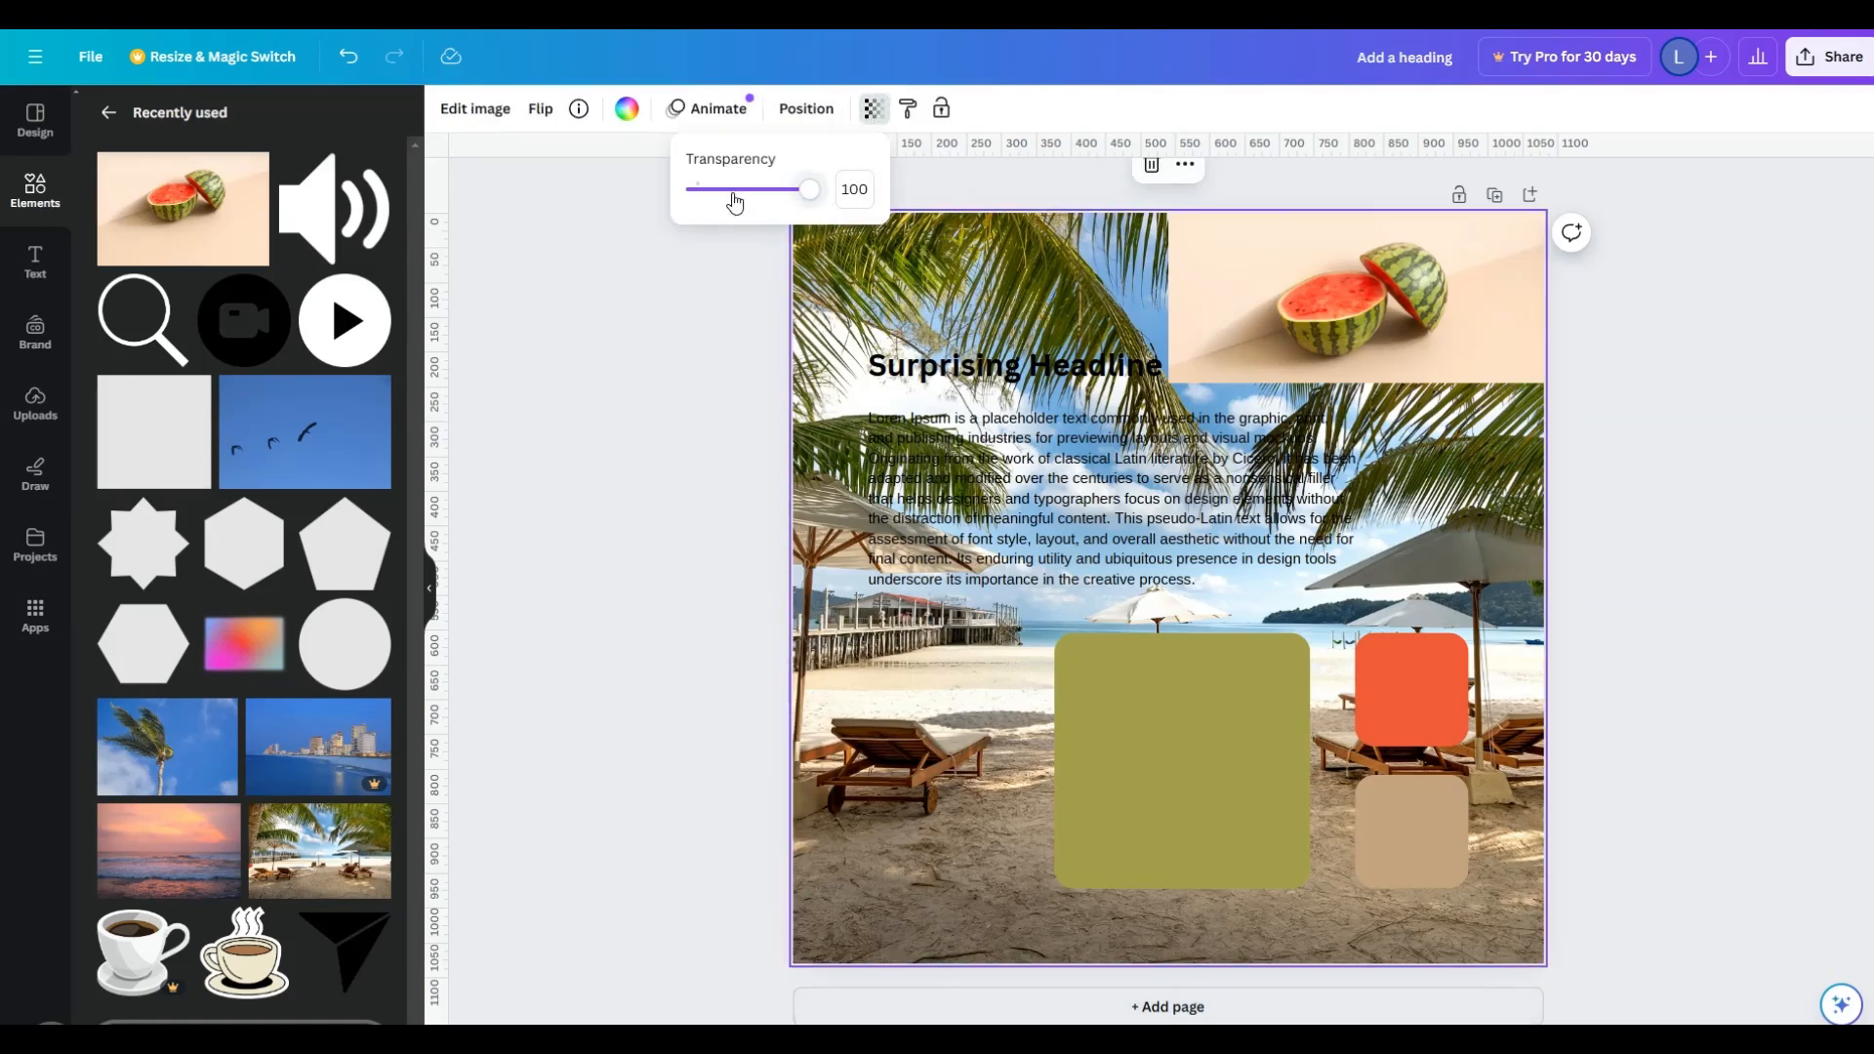
pyautogui.moveTo(715, 196); pyautogui.dragTo(709, 193)
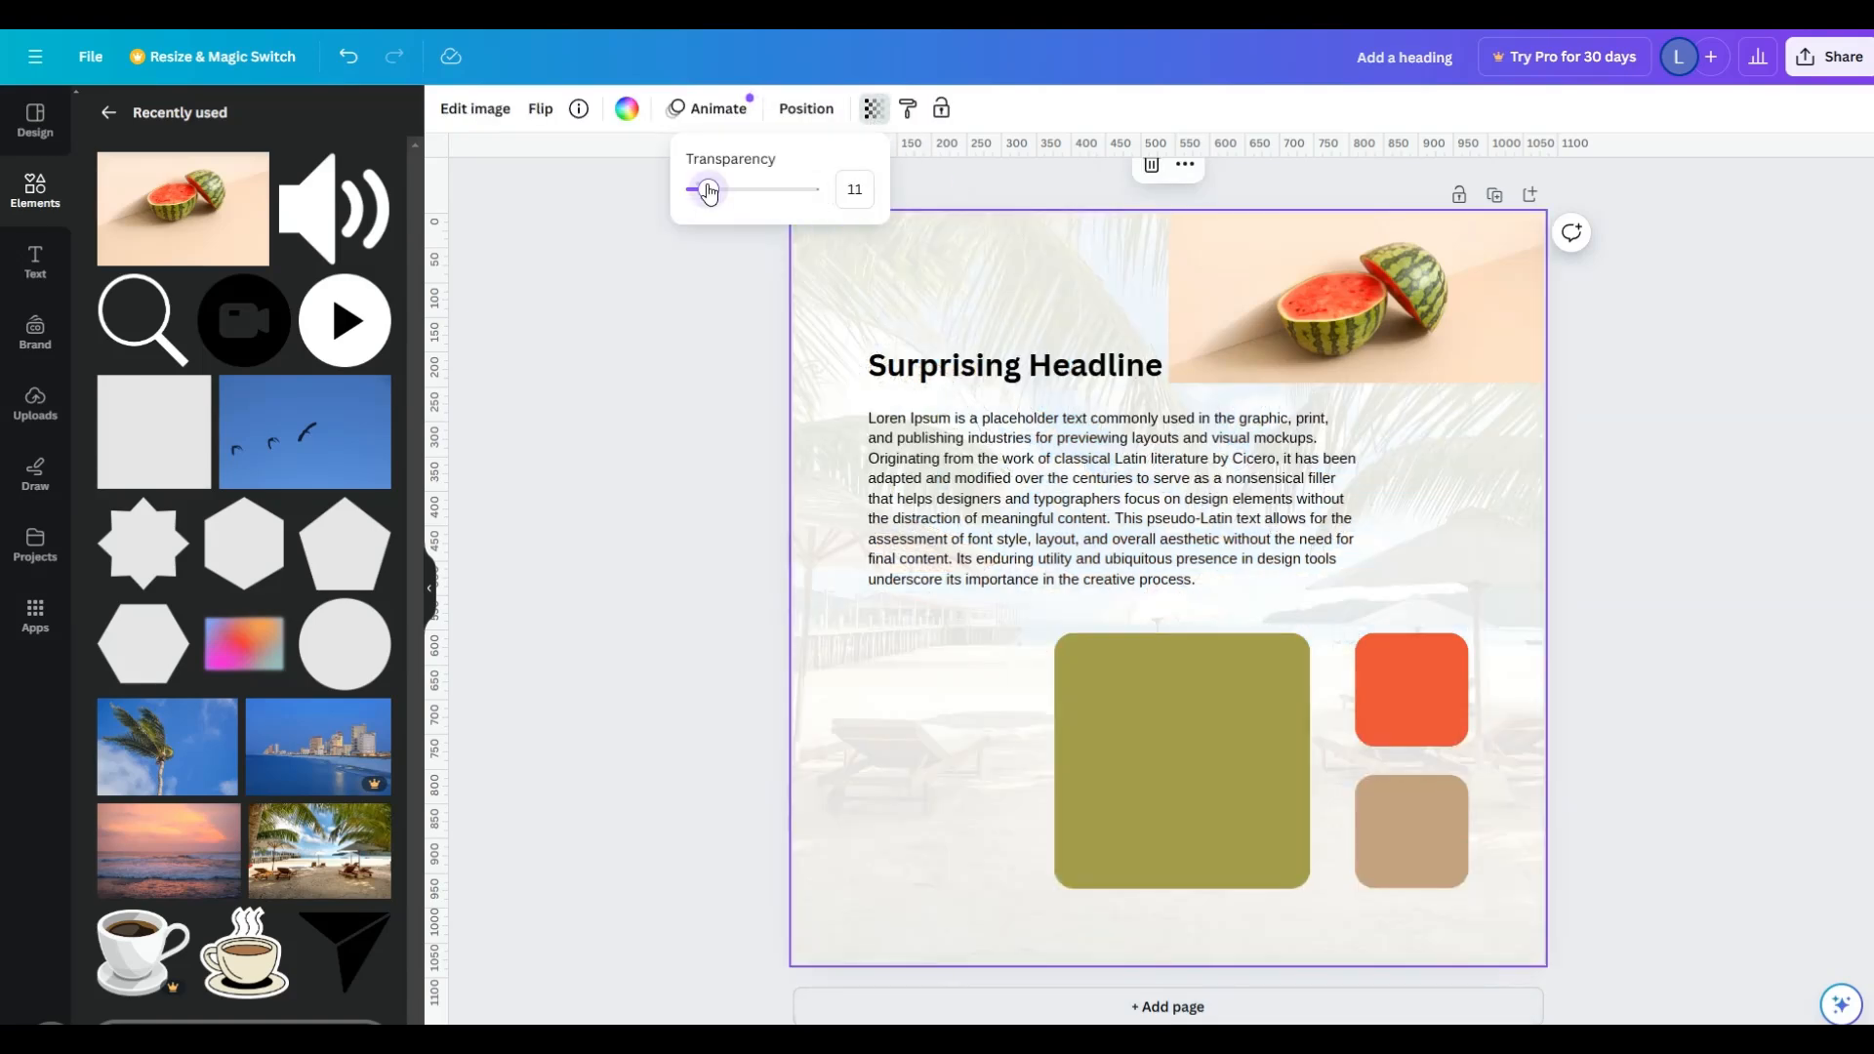
pyautogui.click(942, 110)
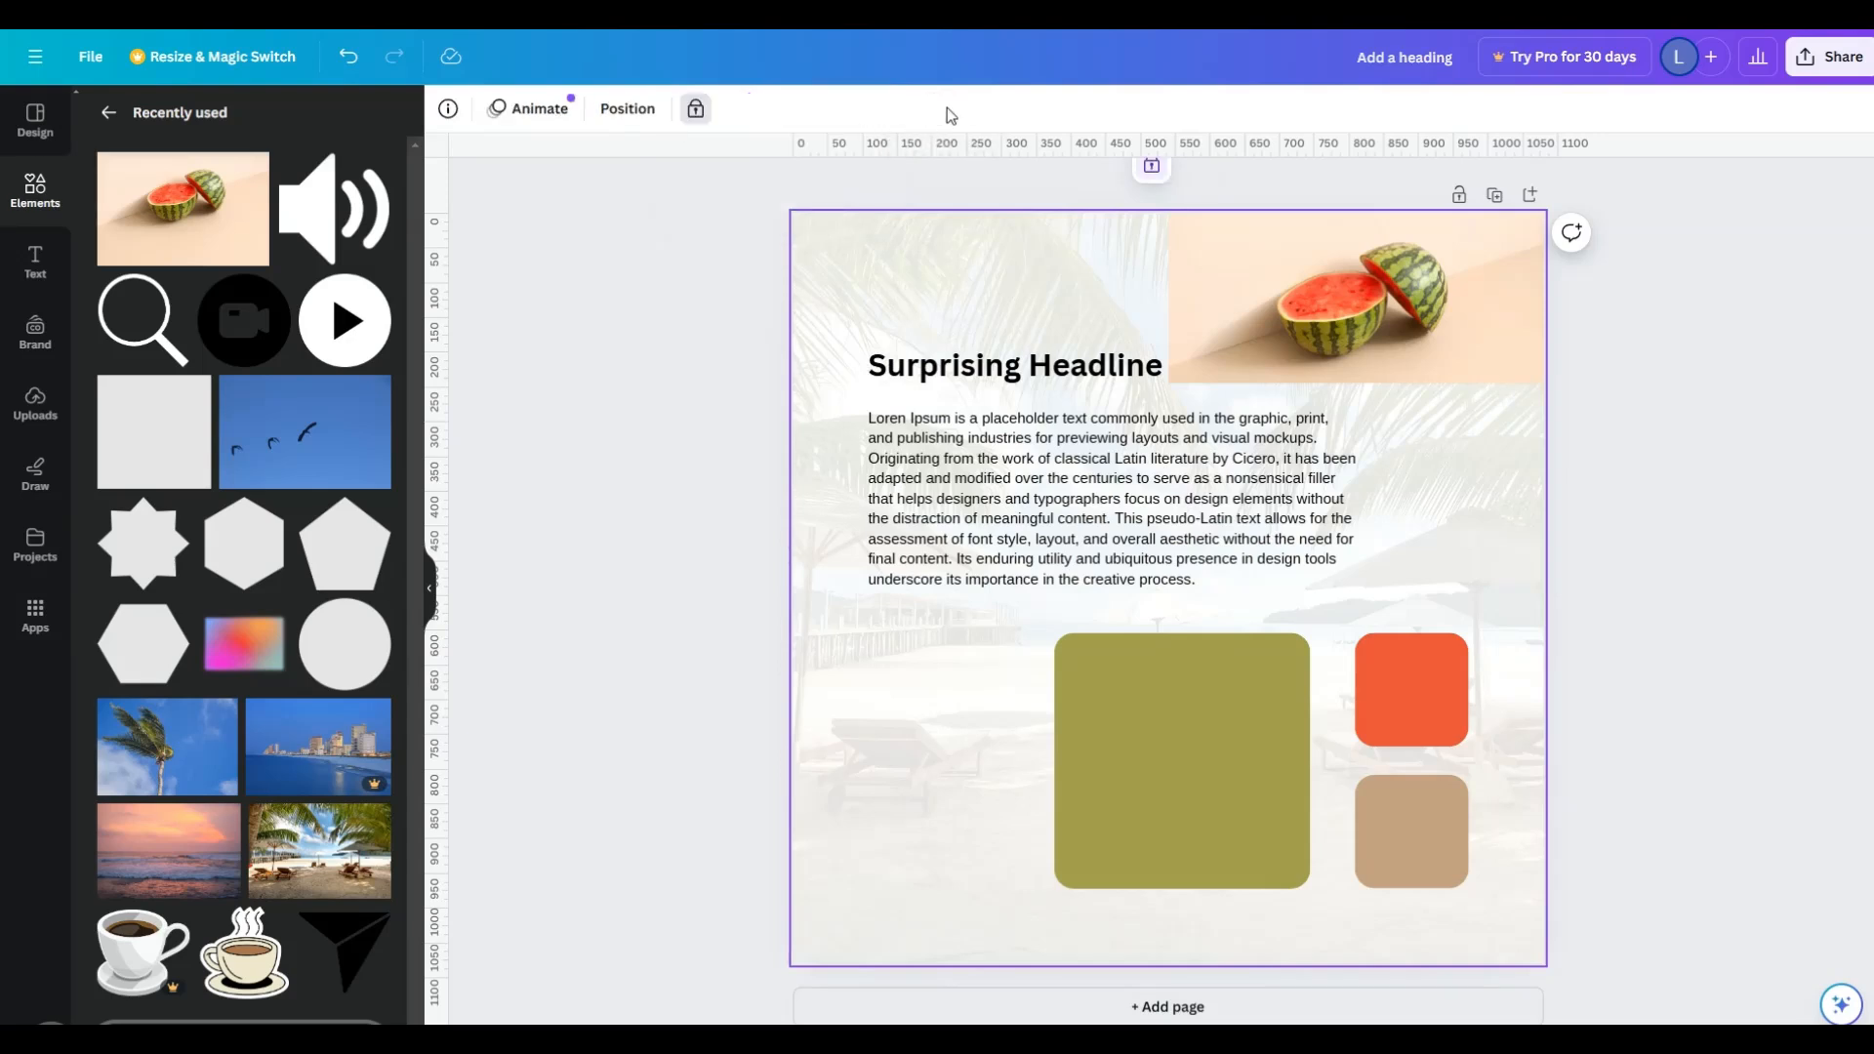
pyautogui.click(1685, 408)
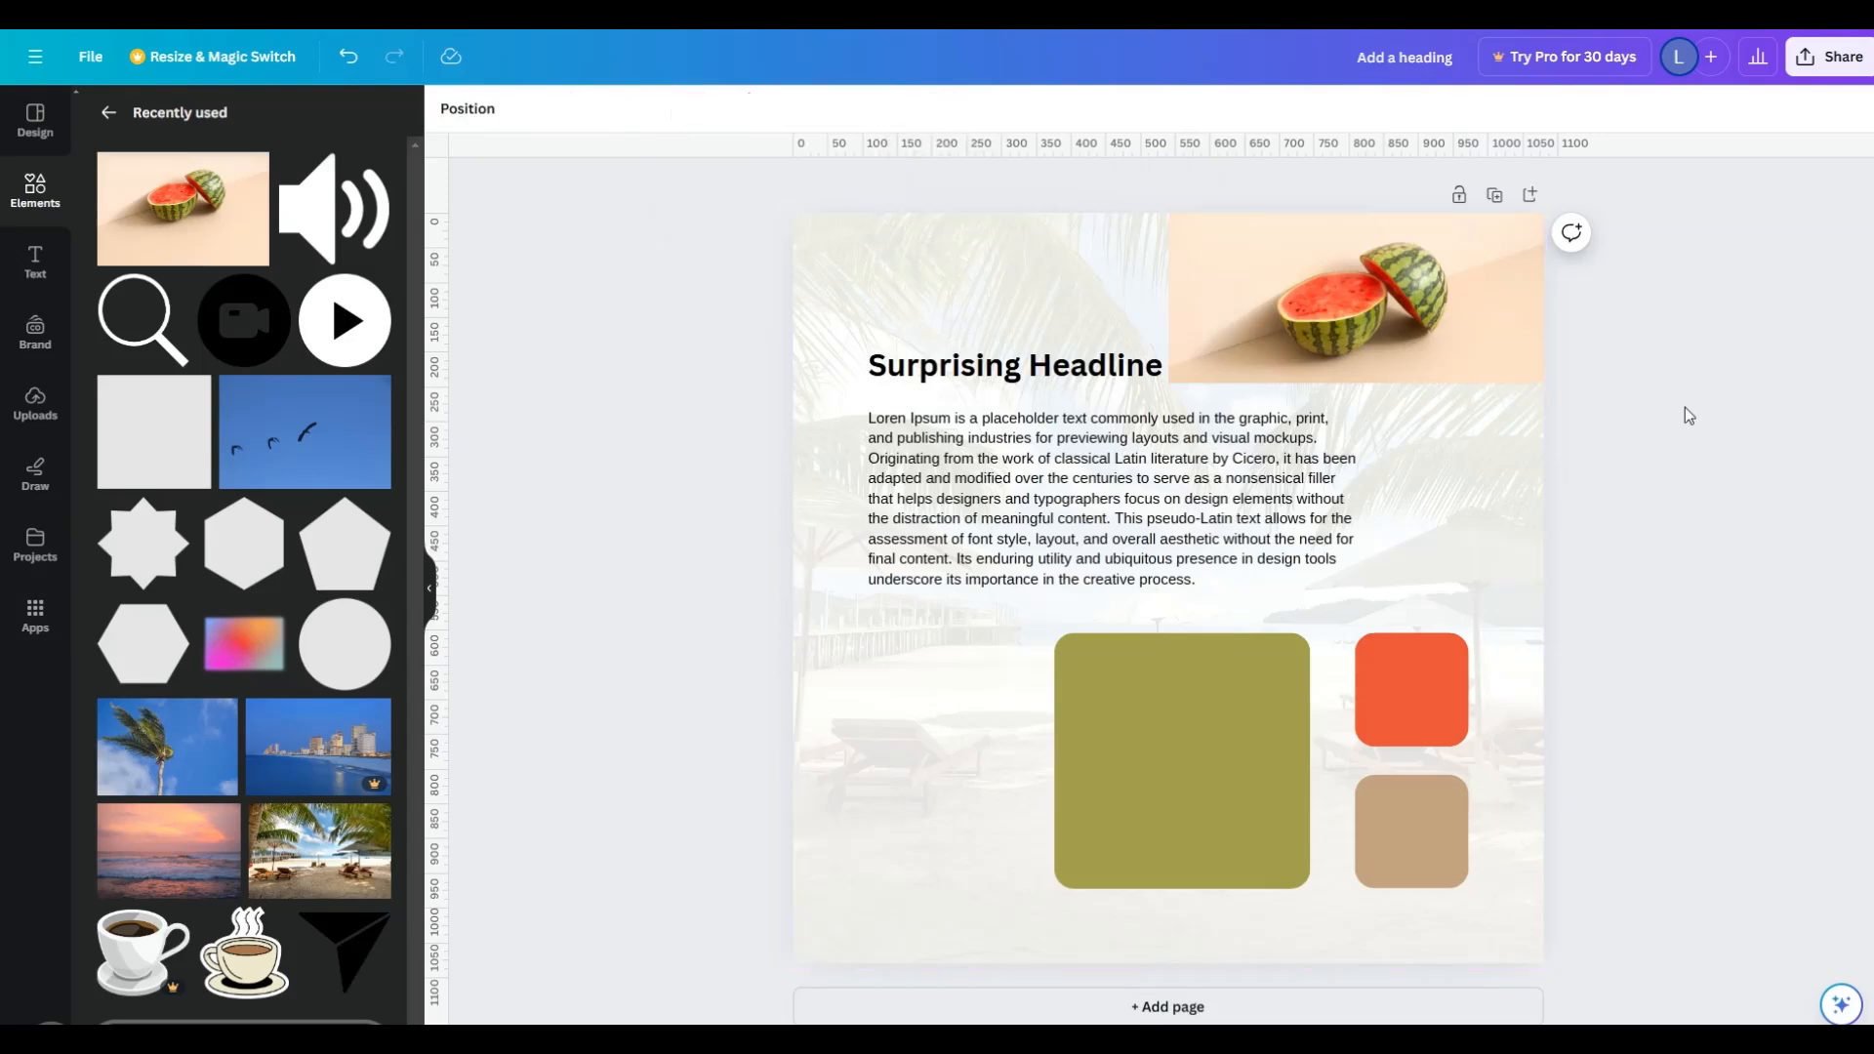
# - Marquee-select the unlocked body text, orange square and tan square together and move them slightly up the page
pyautogui.moveTo(1469, 471); pyautogui.dragTo(1287, 774)
pyautogui.click(1439, 558)
pyautogui.click(1642, 517)
pyautogui.moveTo(683, 228); pyautogui.dragTo(1674, 918)
pyautogui.moveTo(1136, 600); pyautogui.dragTo(1201, 788)
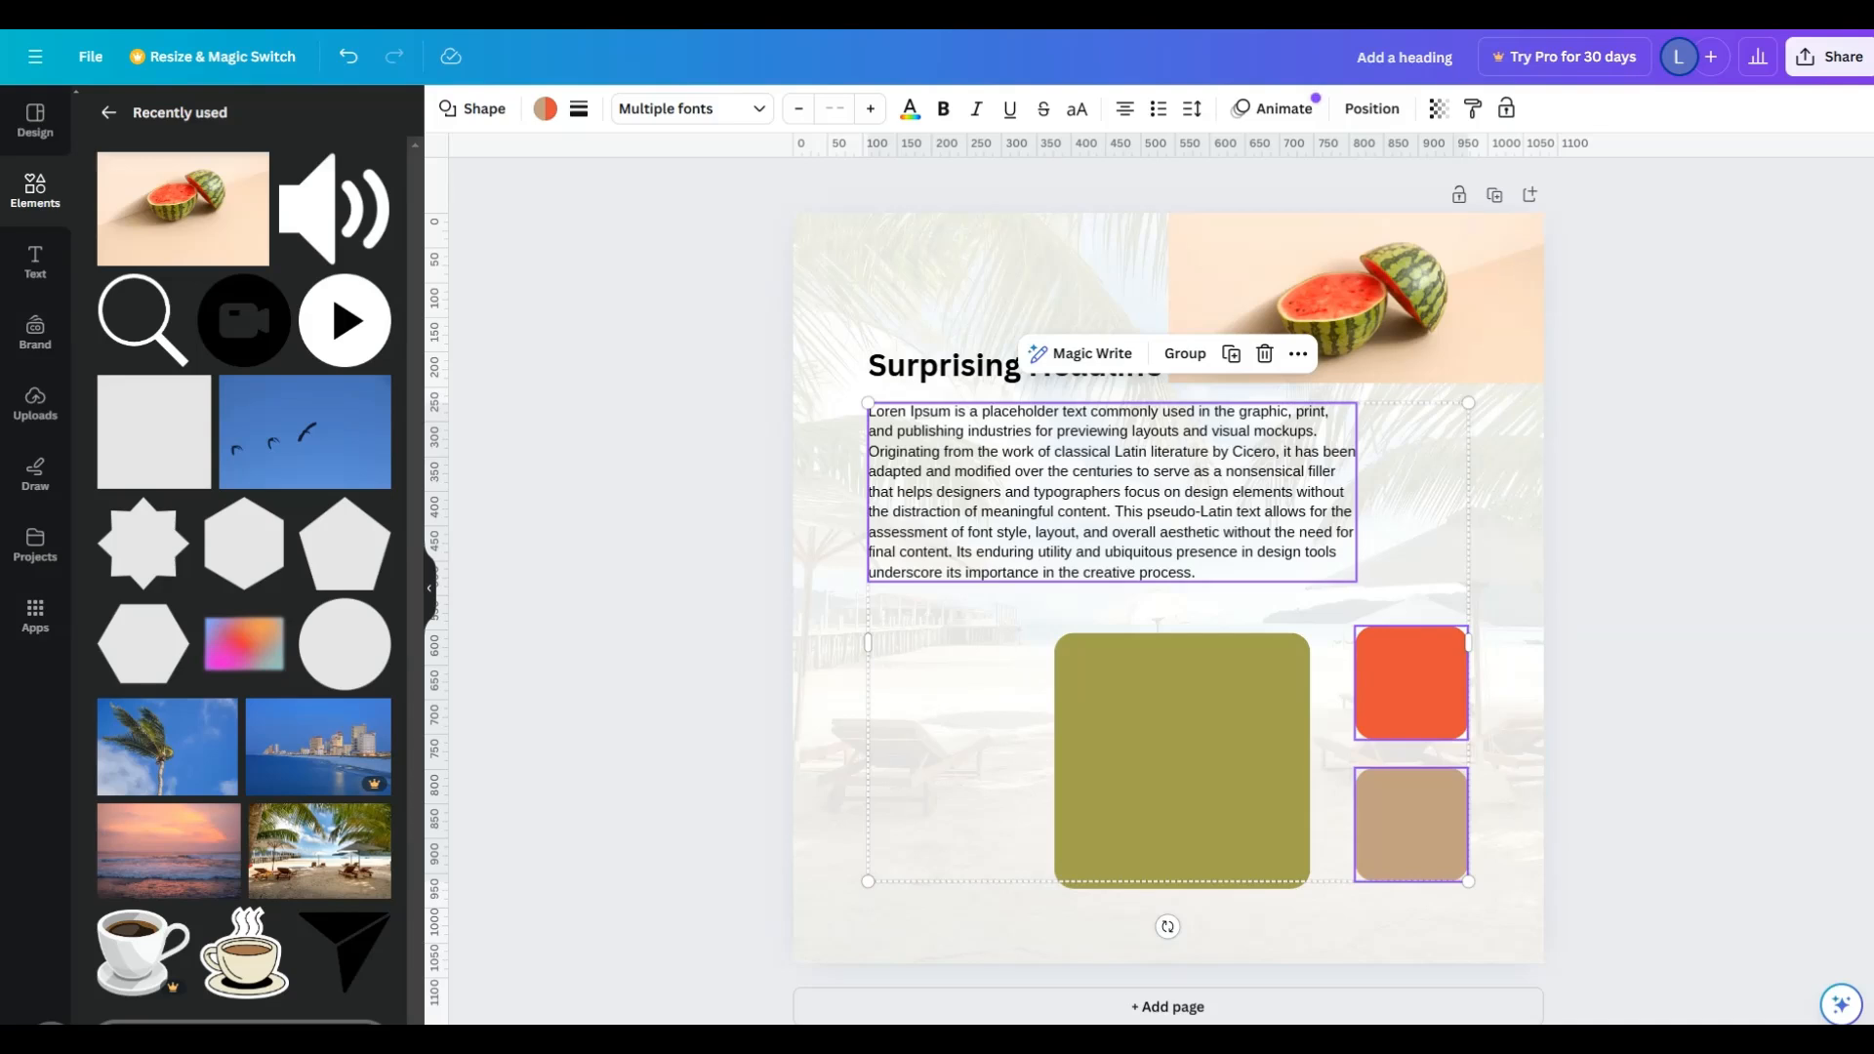
pyautogui.click(1641, 529)
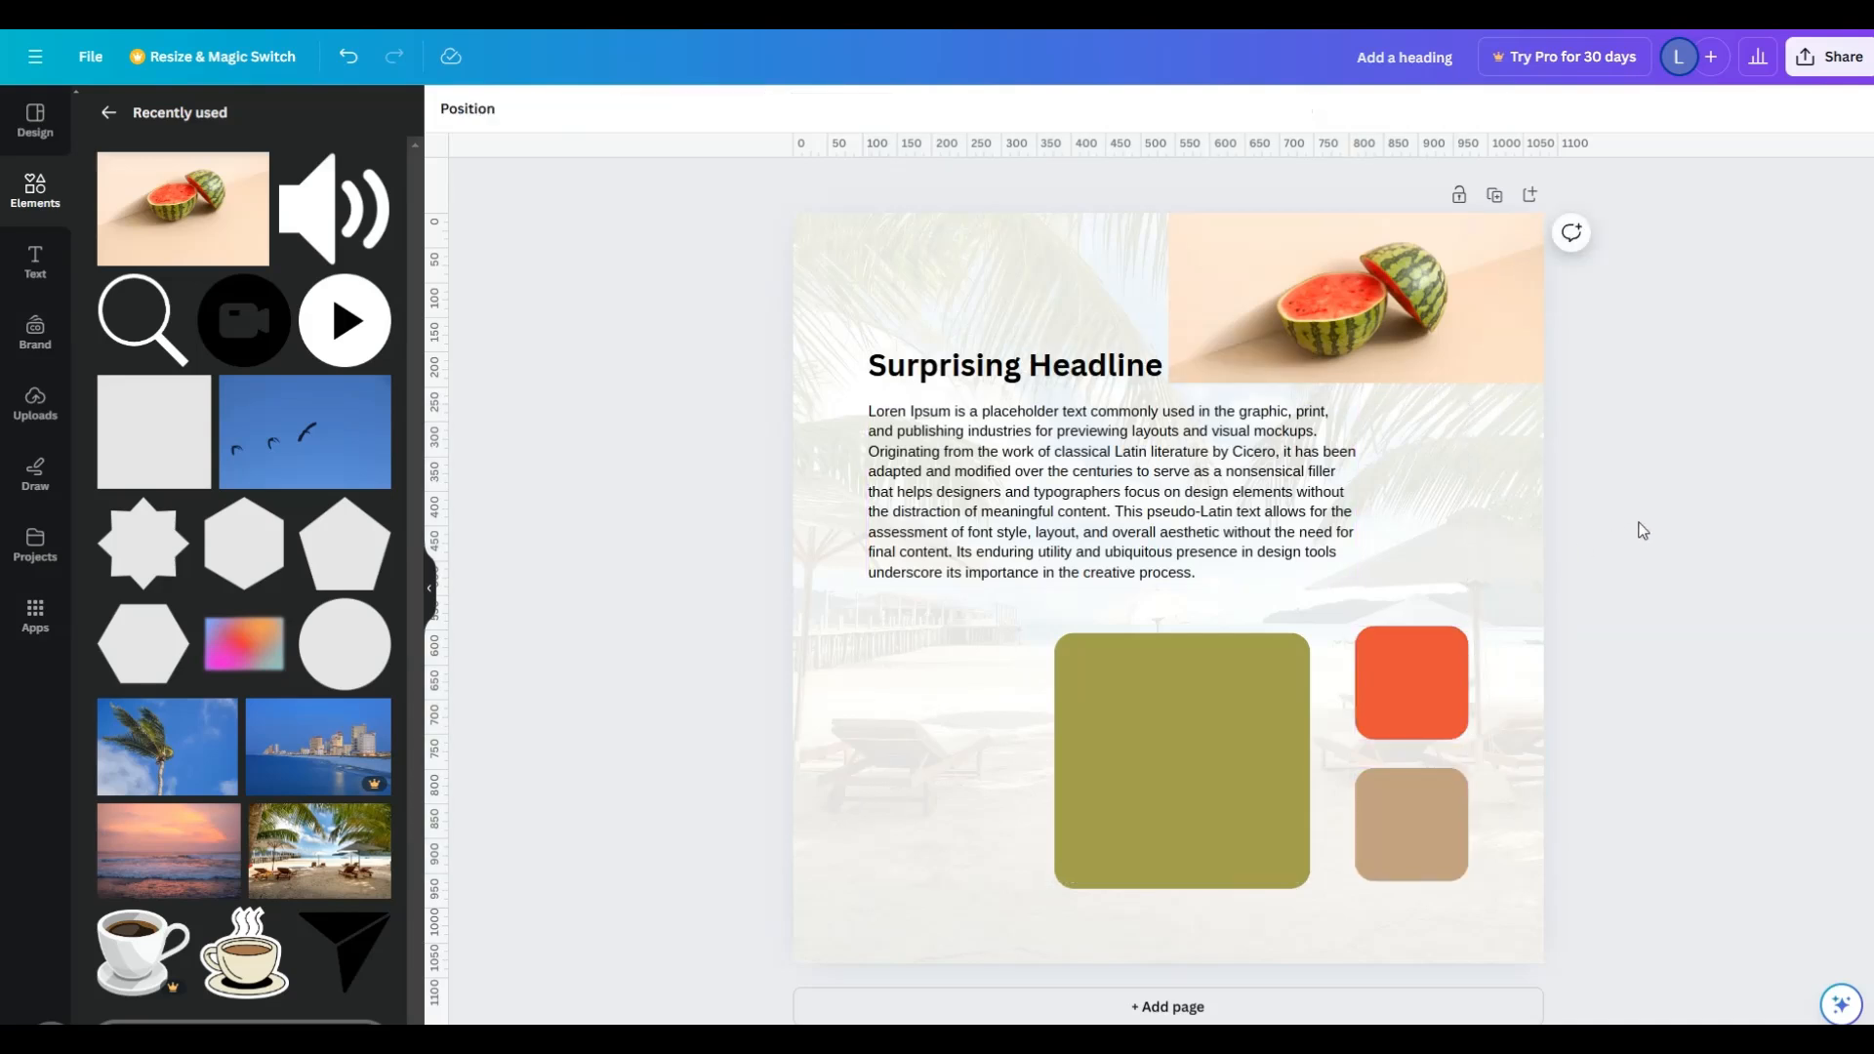
# - Unlock the watermelon photo at the top of the page
pyautogui.rightClick(1434, 313)
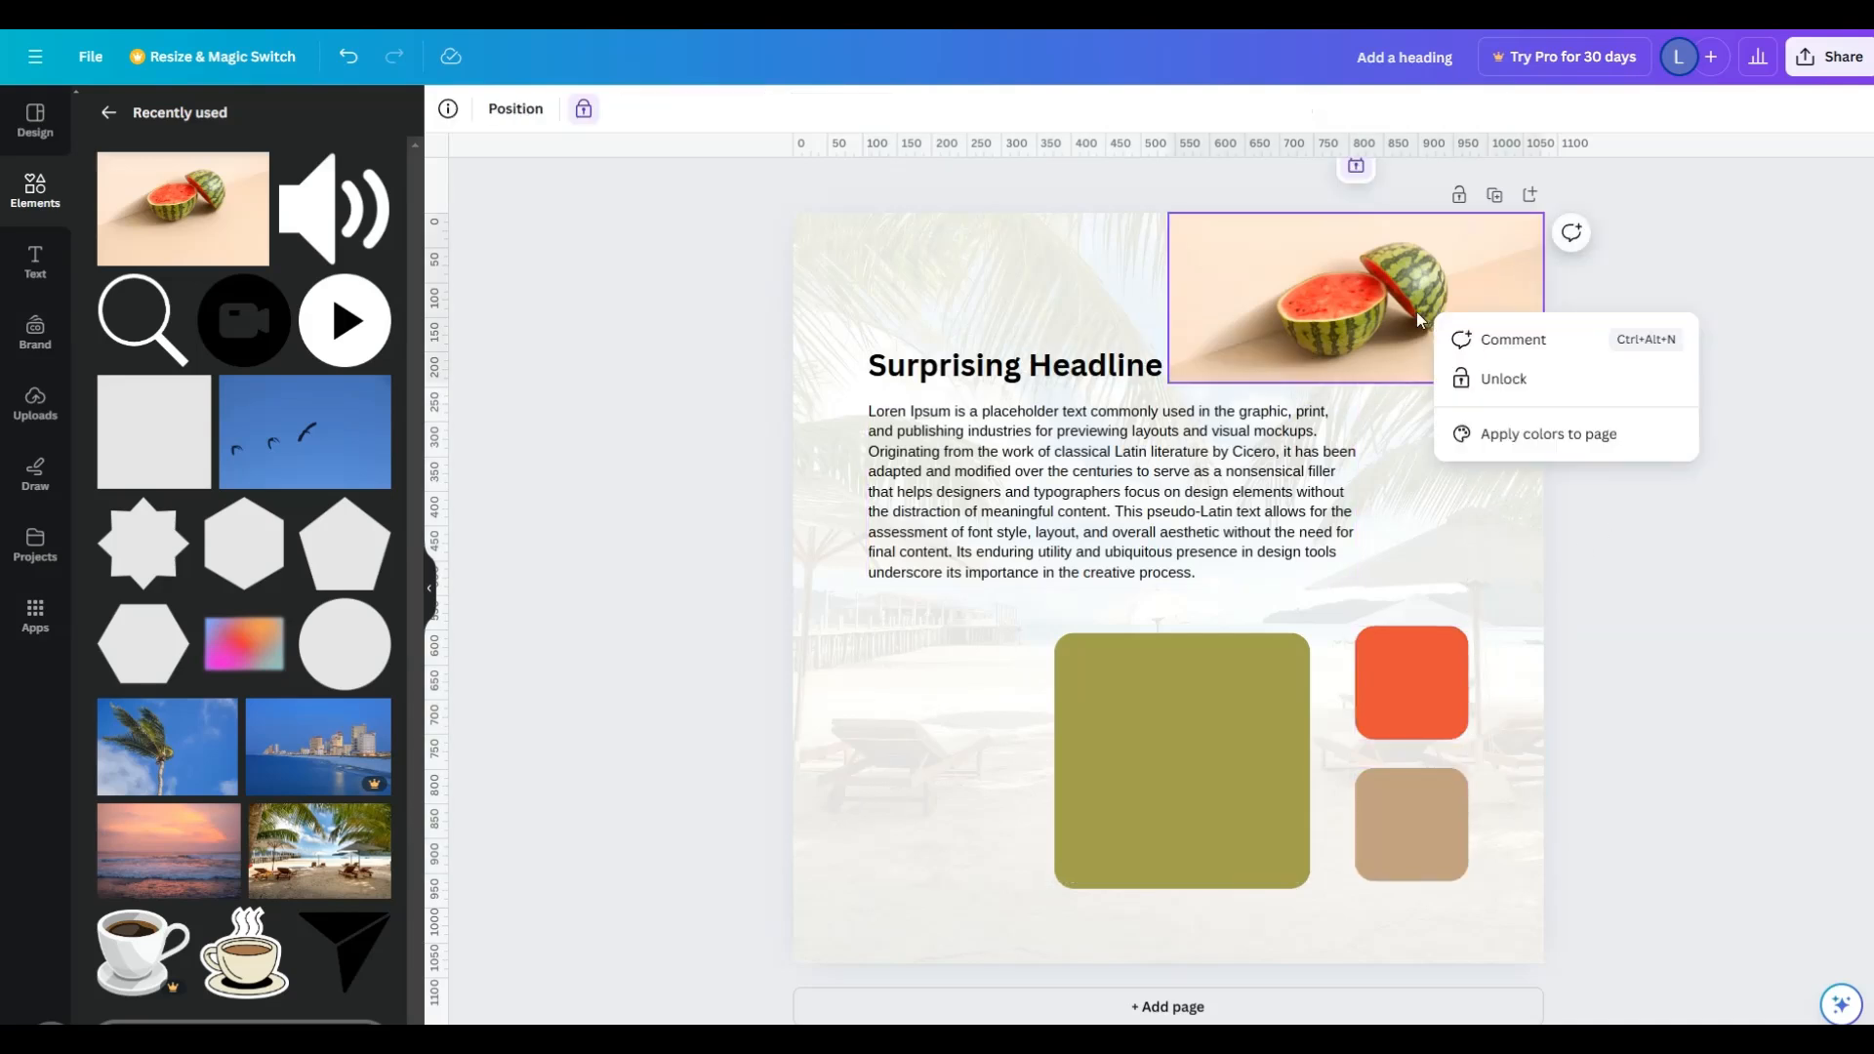
pyautogui.click(1512, 384)
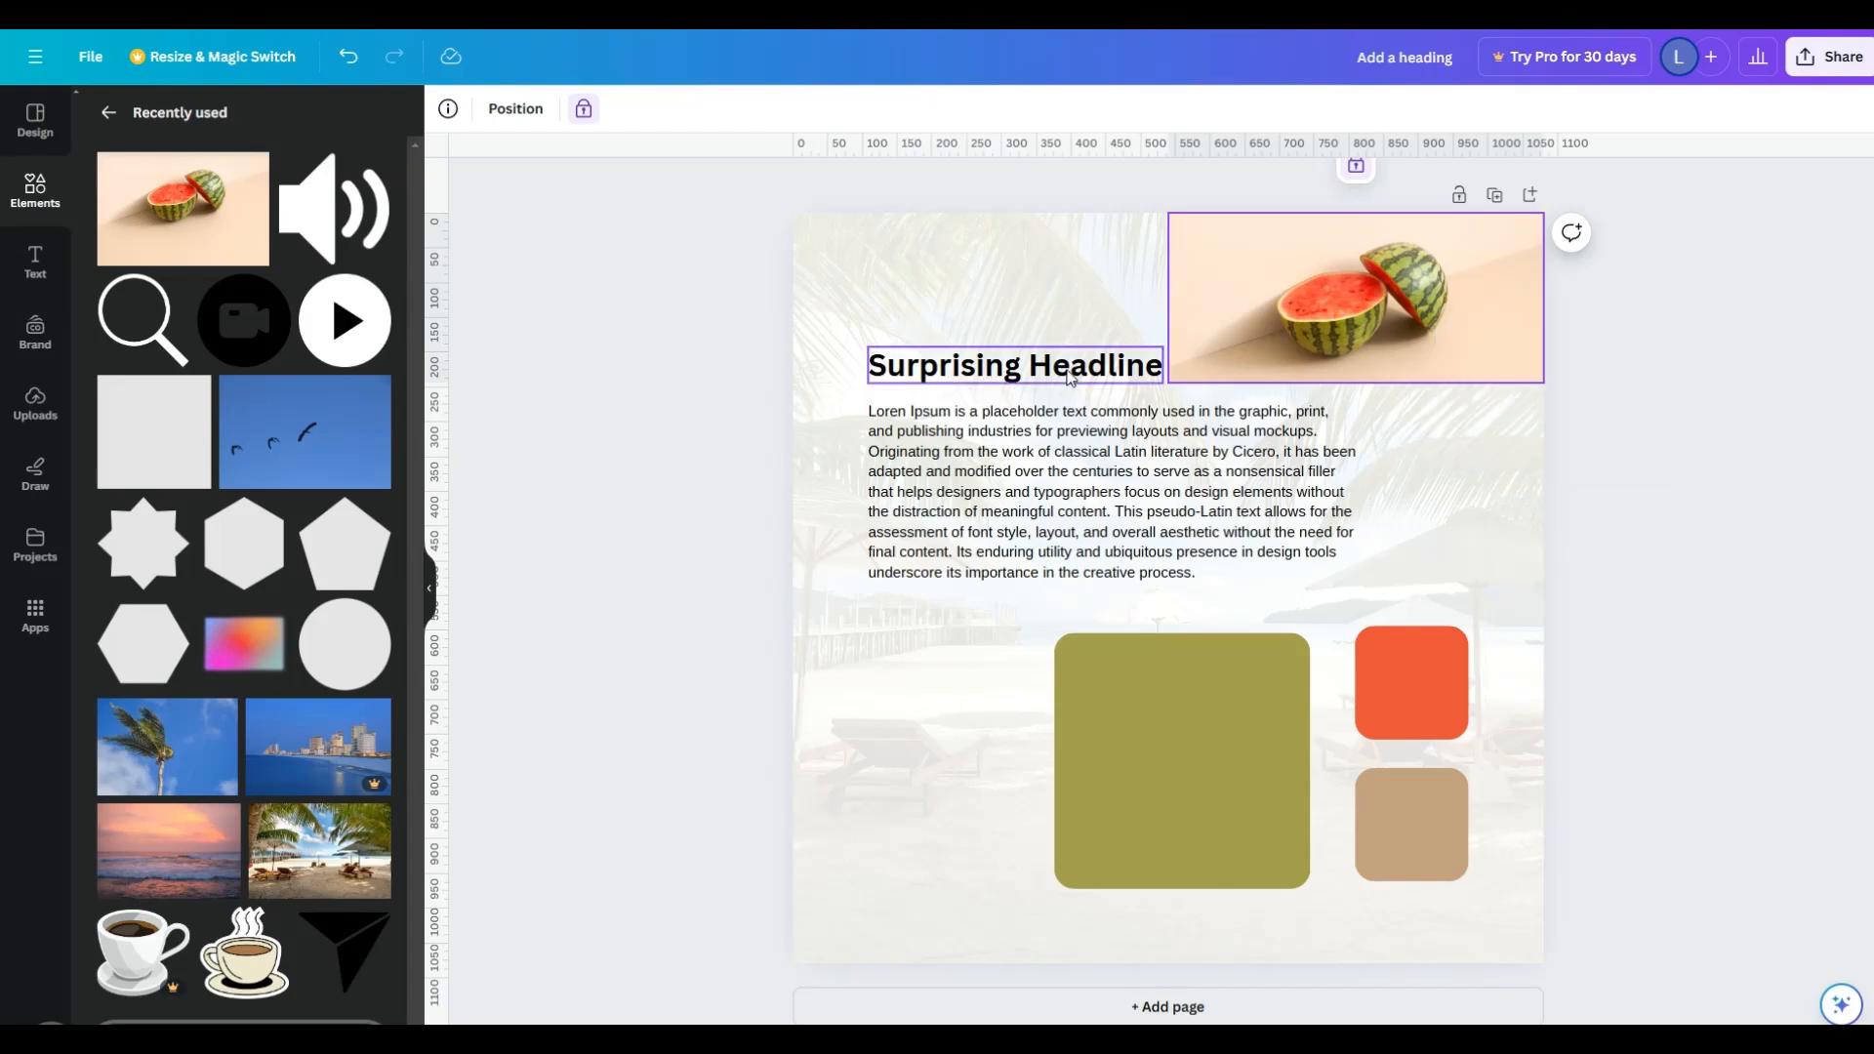
pyautogui.click(1360, 171)
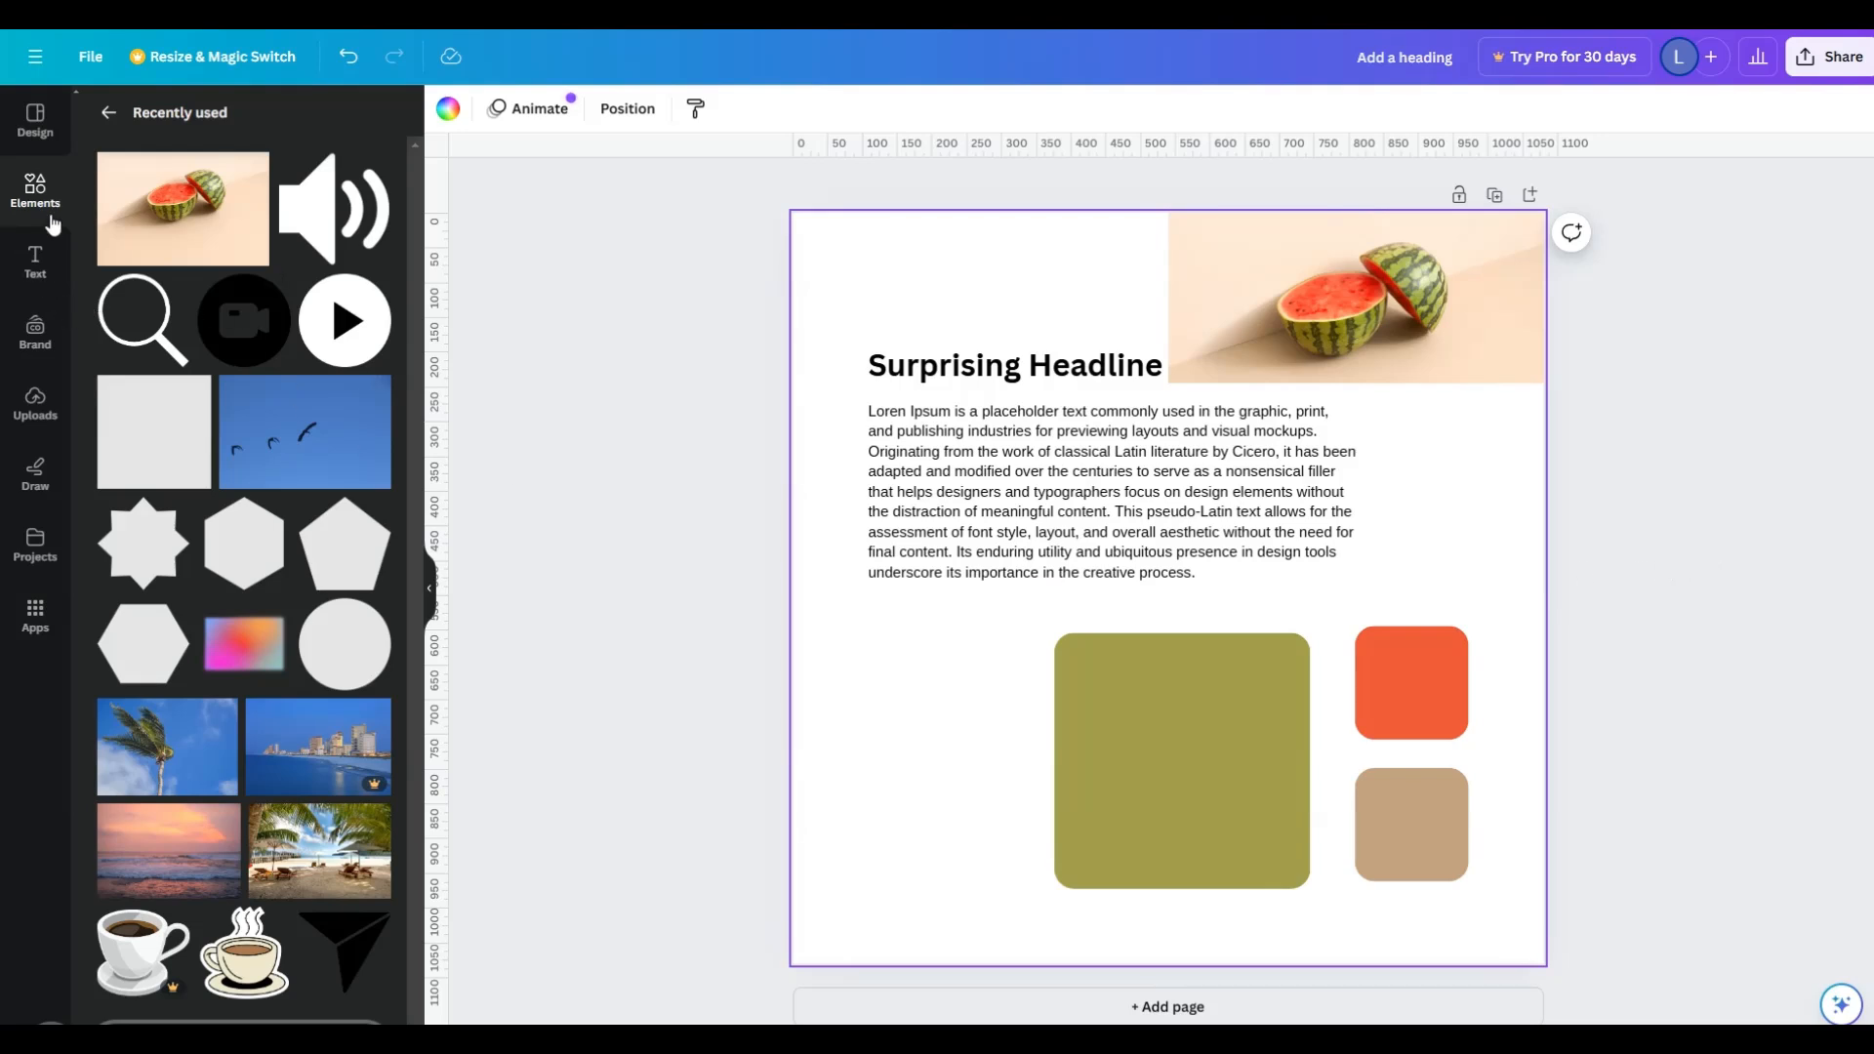
# - Return to the full elements library, browse its categories and search for "arrow"
pyautogui.click(109, 112)
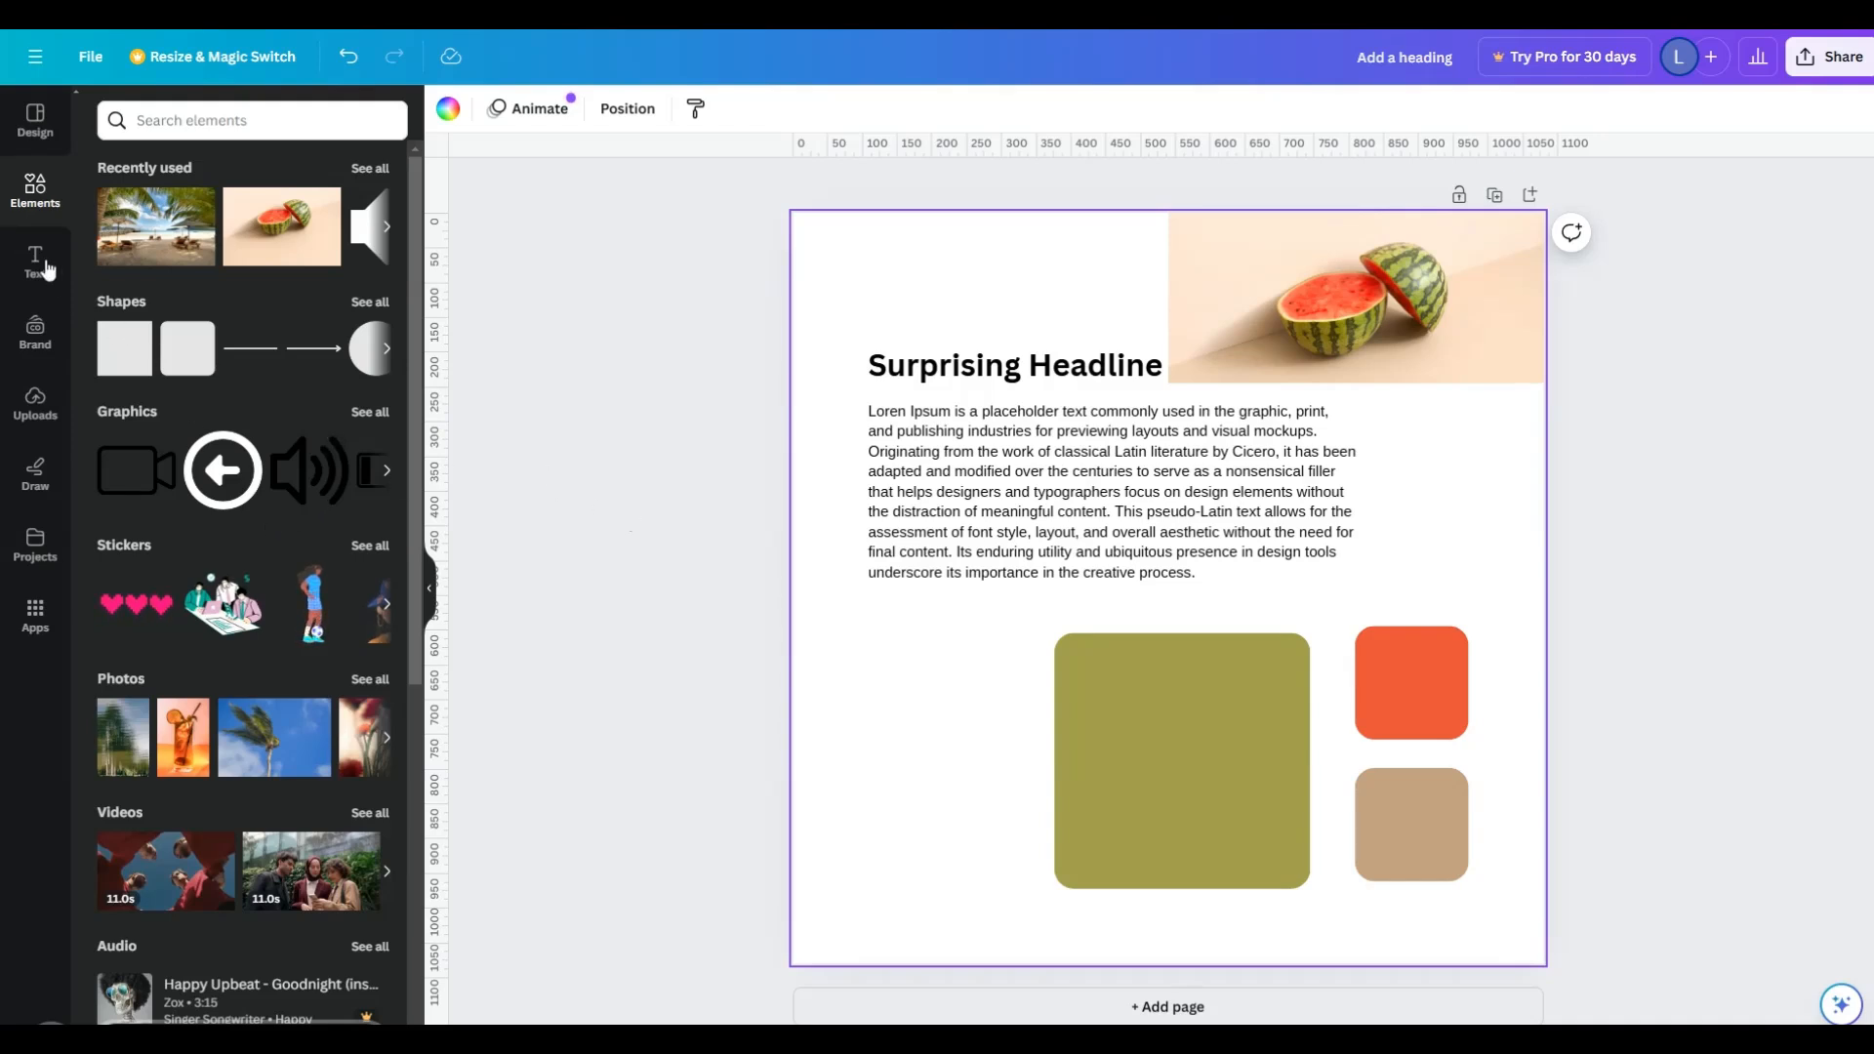
pyautogui.click(33, 195)
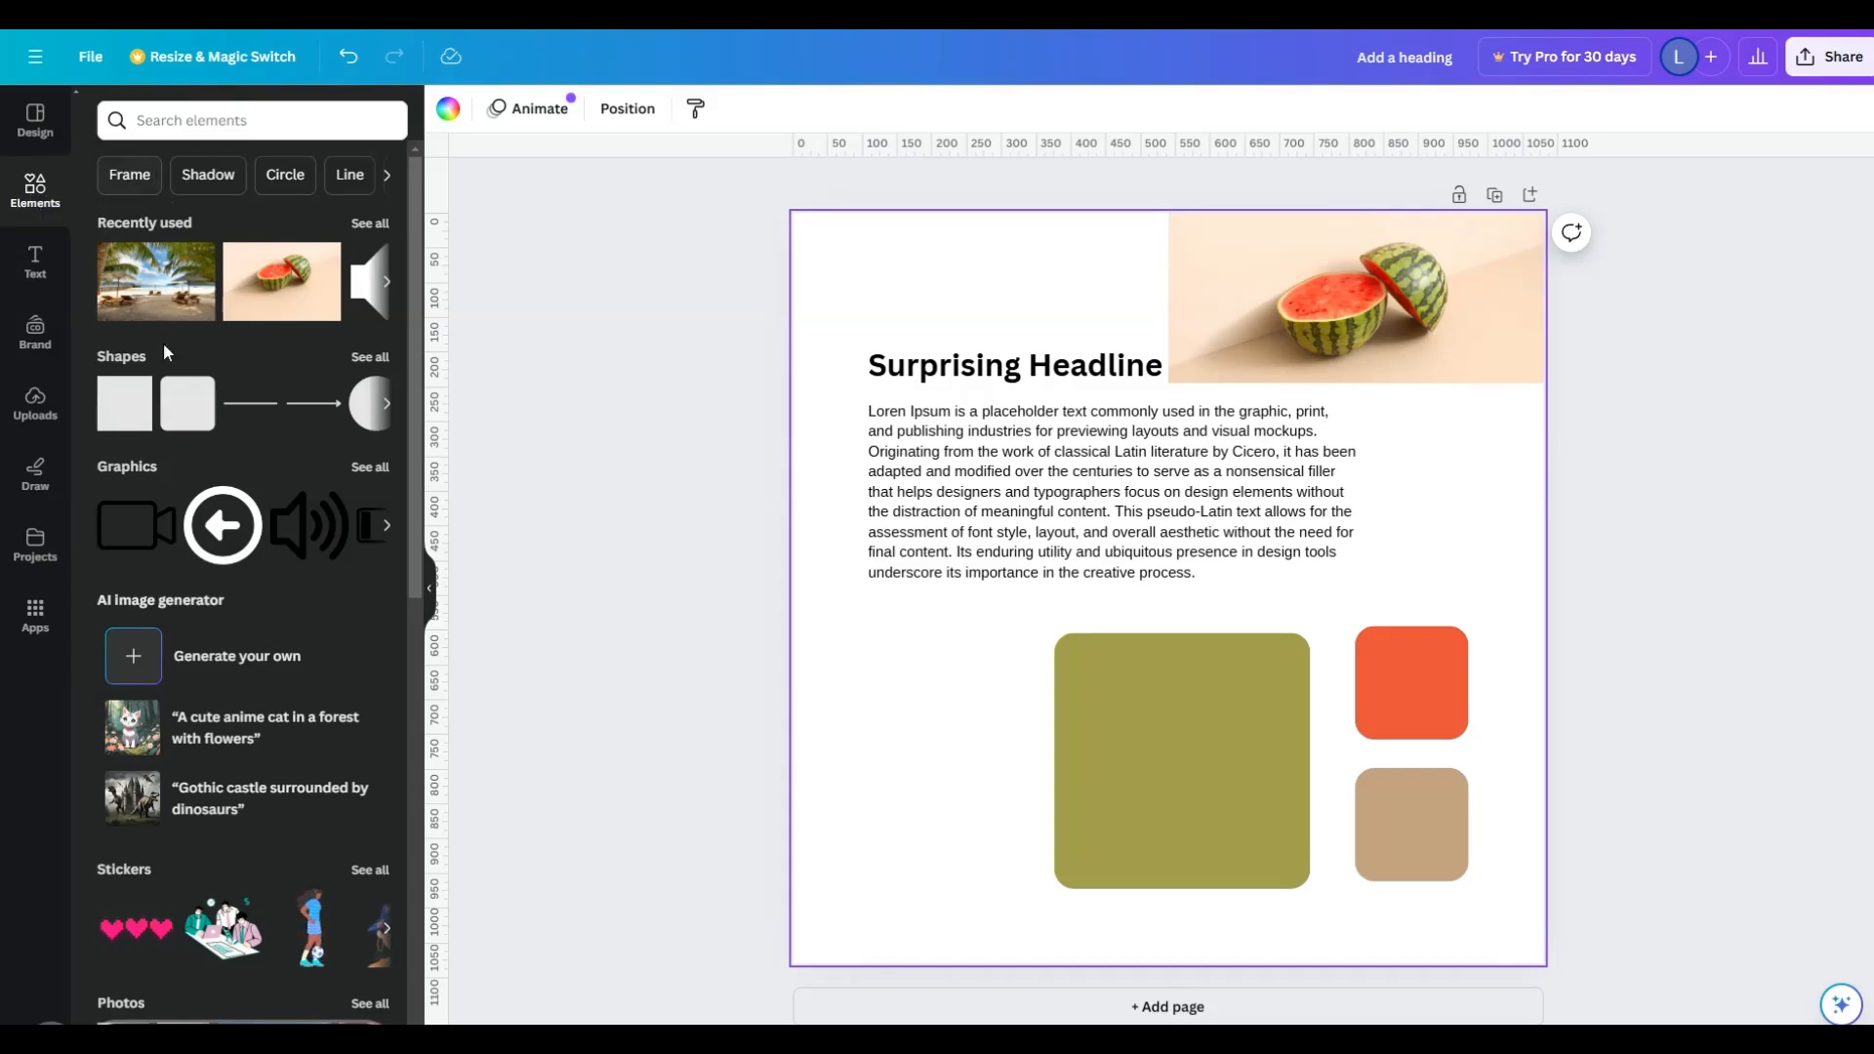
pyautogui.scroll(-6, 275, 612)
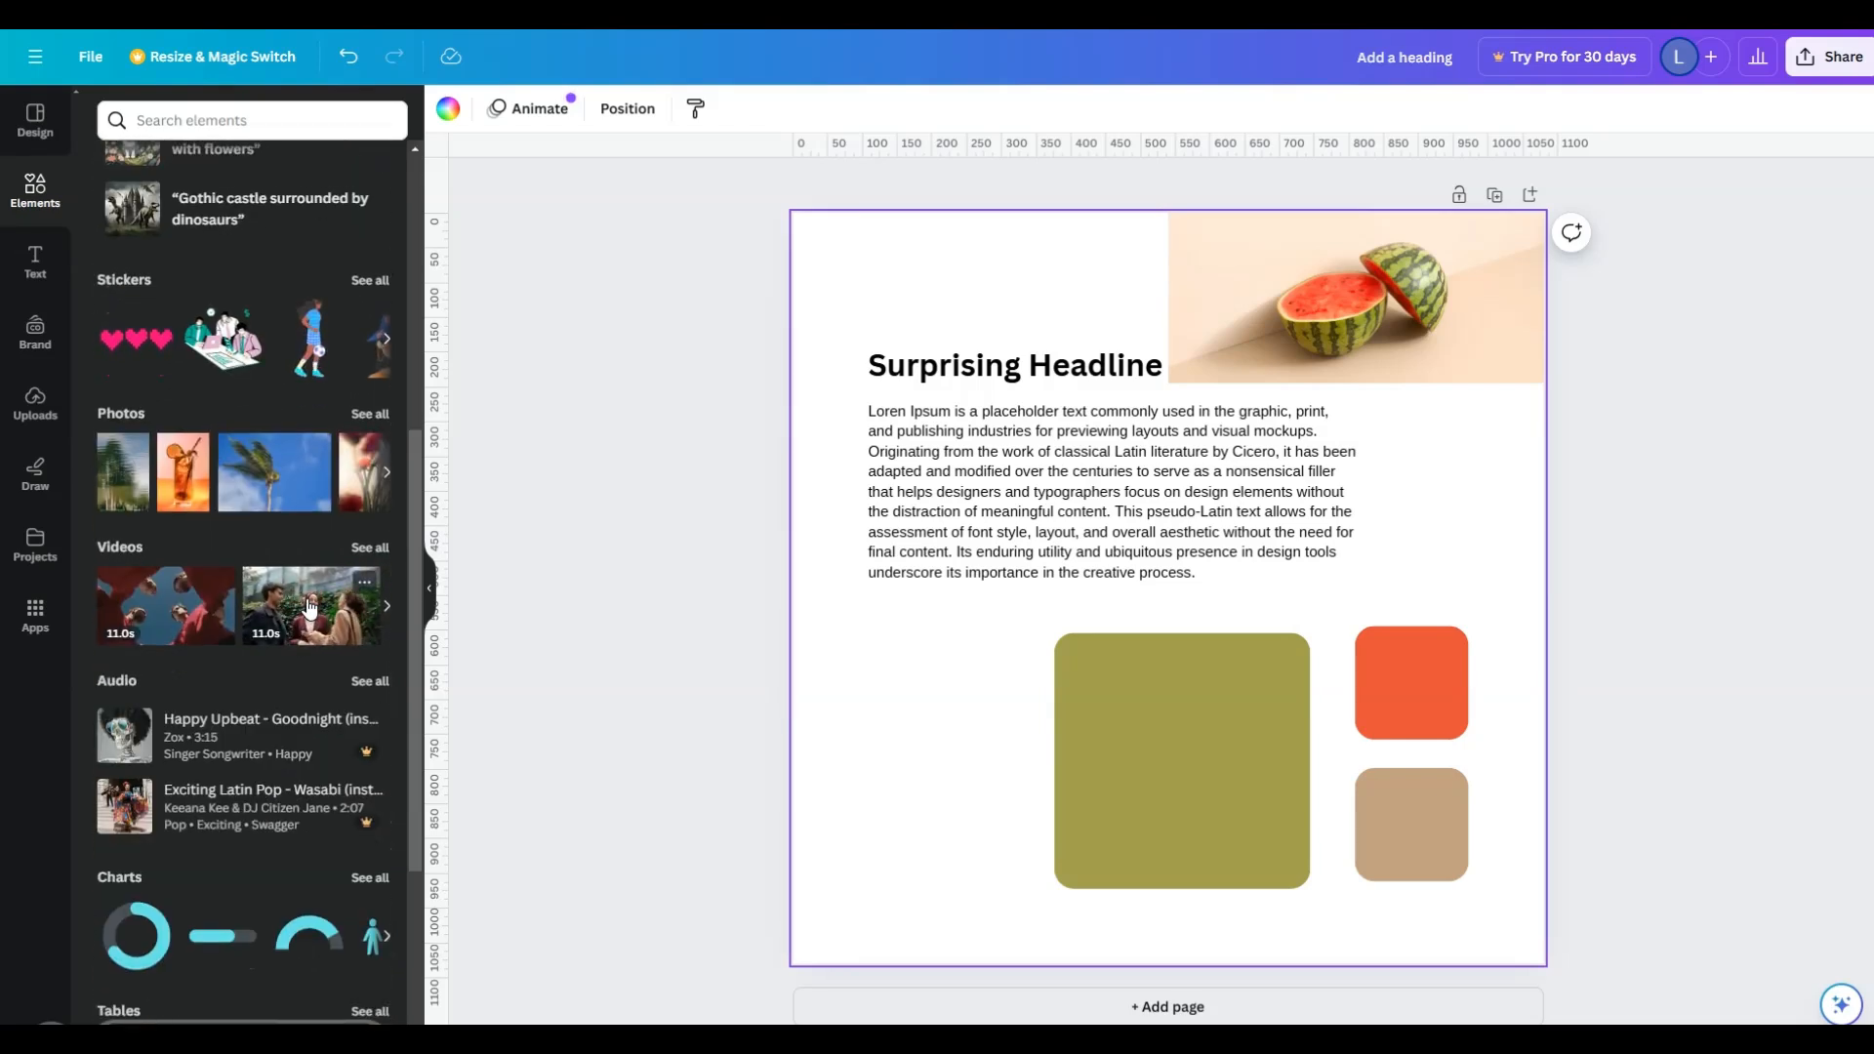
pyautogui.click(260, 119)
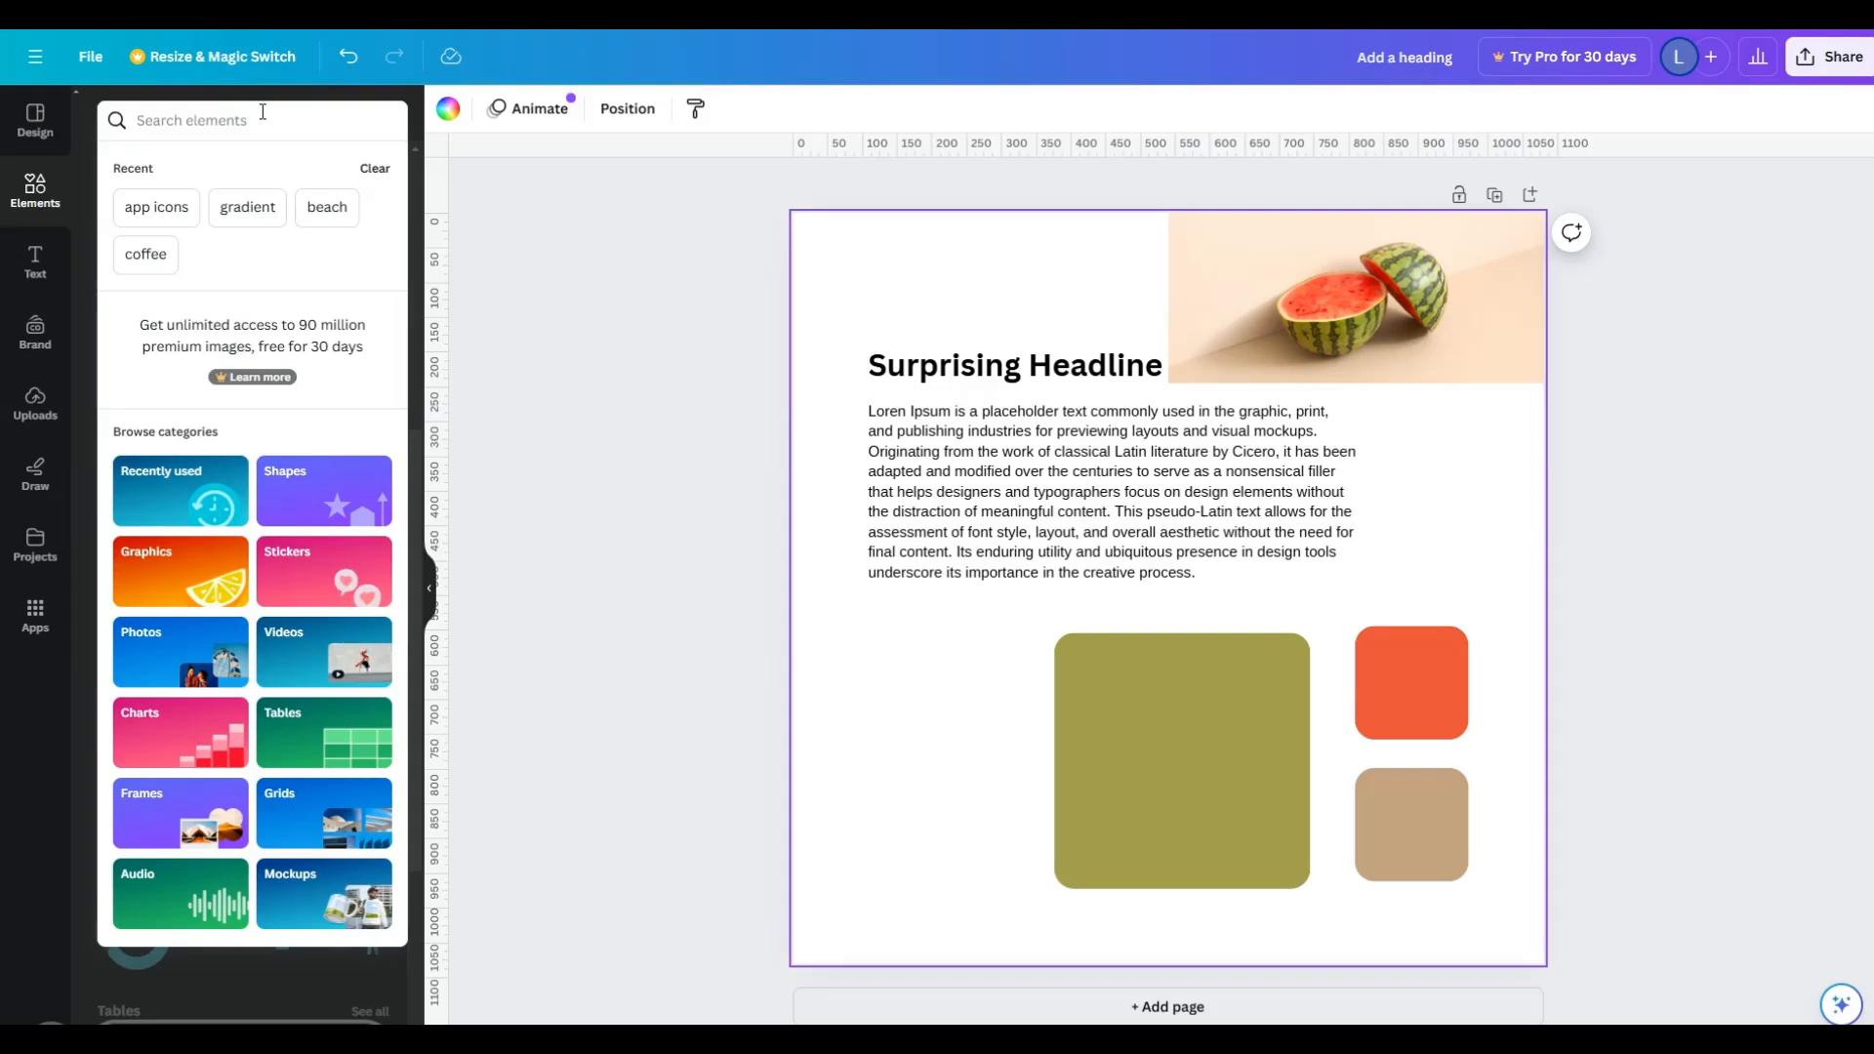
pyautogui.write('arrow')
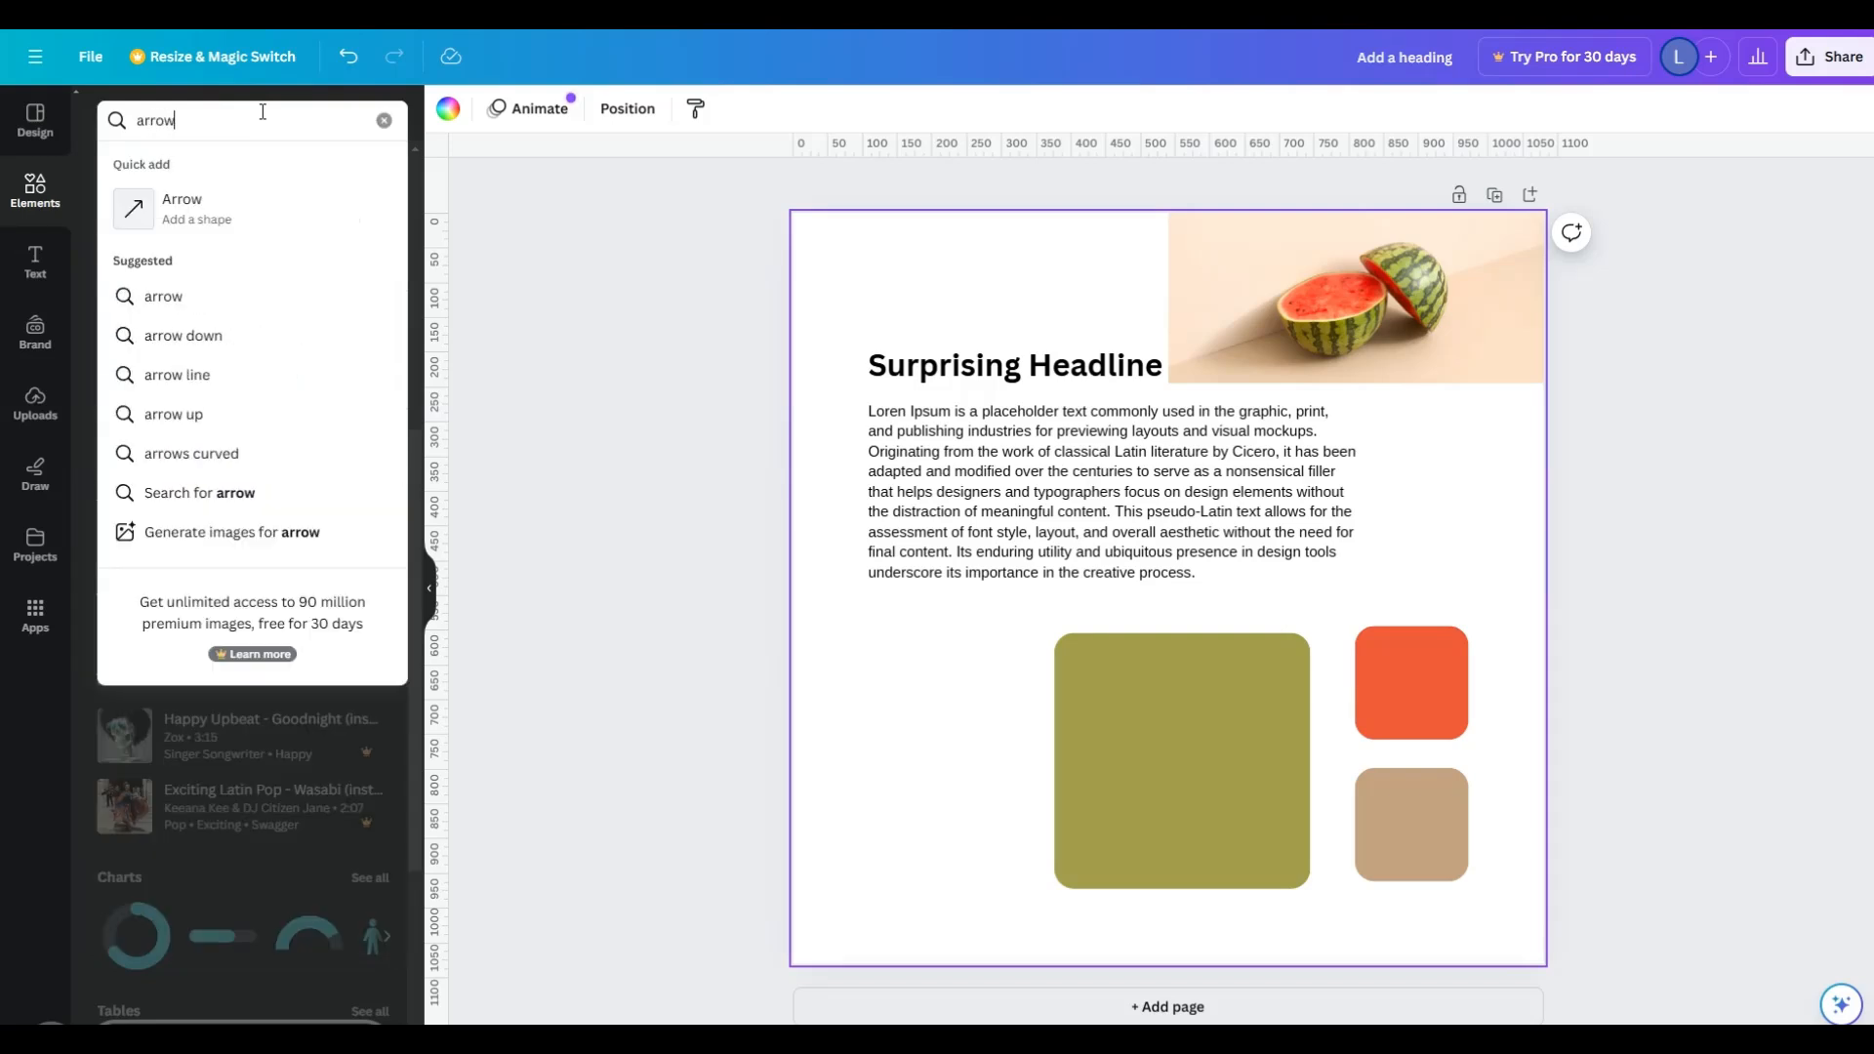
pyautogui.press('Return')
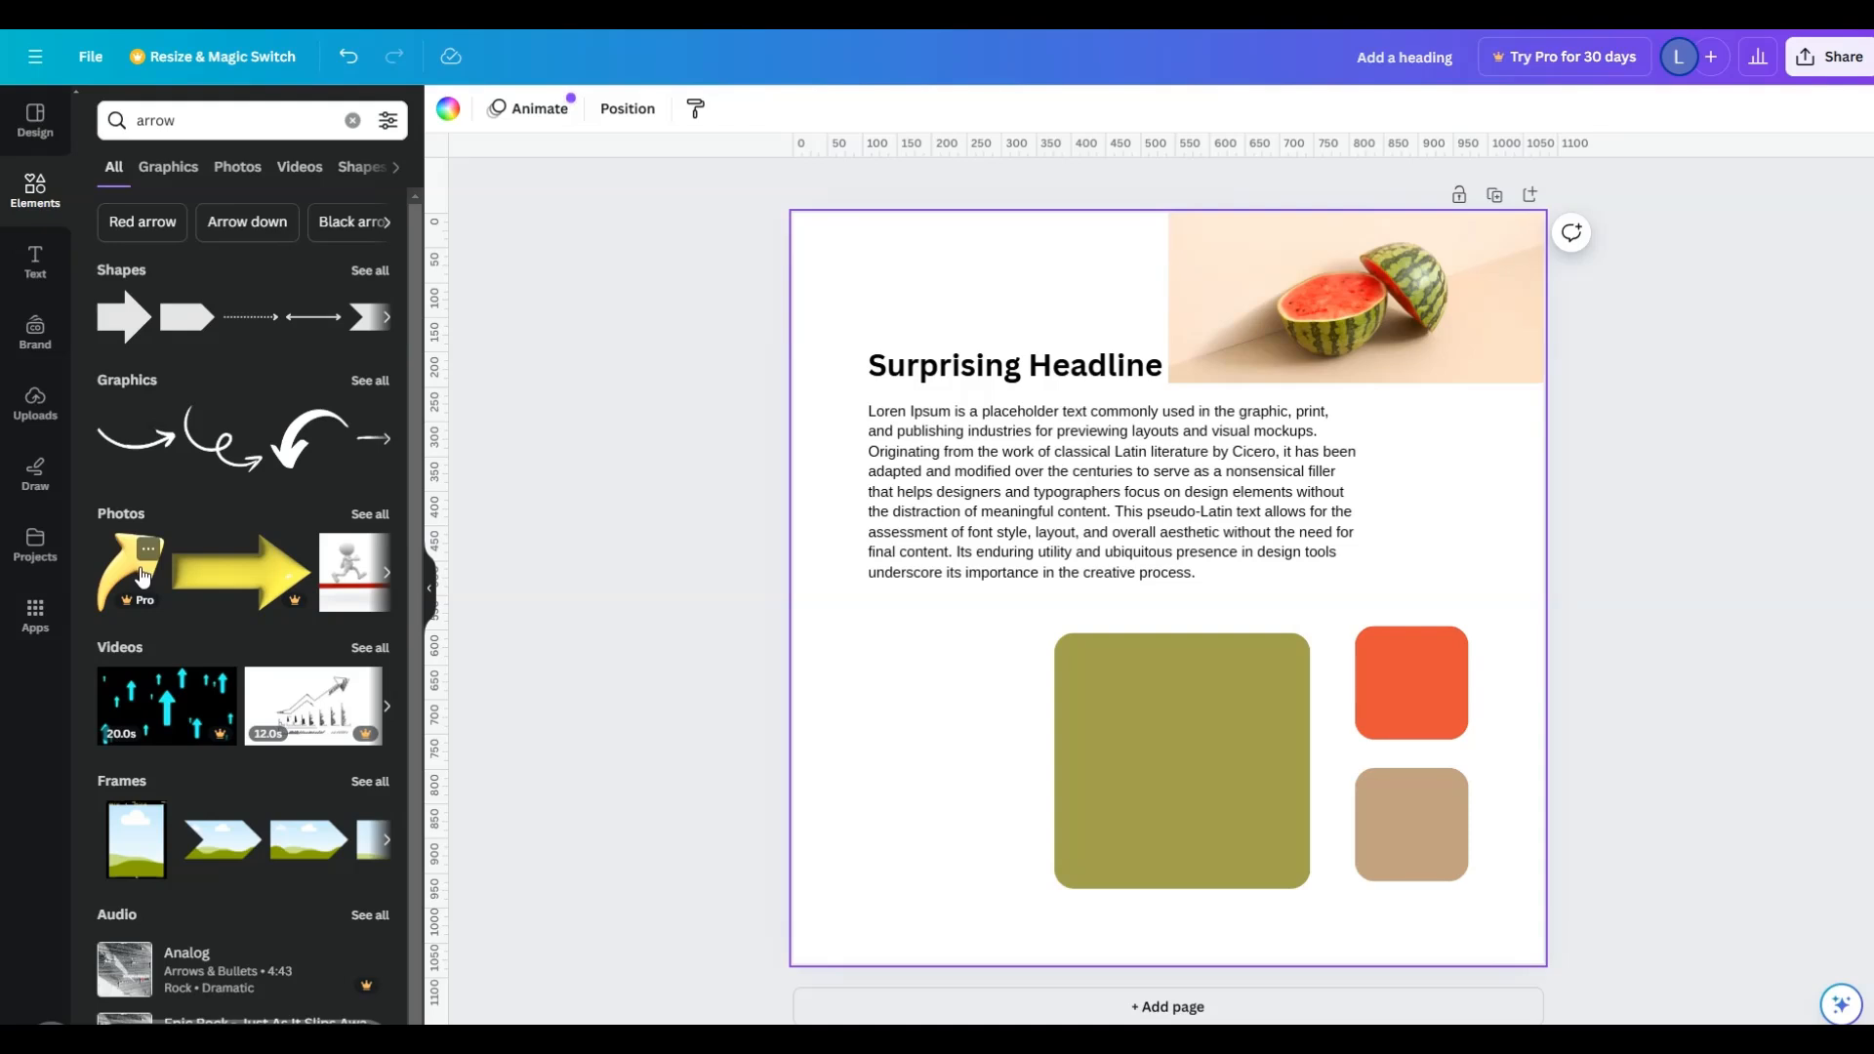
# - Search the elements for "fruit" and place the watermelon slice graphic in the lower-left area of the page
pyautogui.click(213, 122)
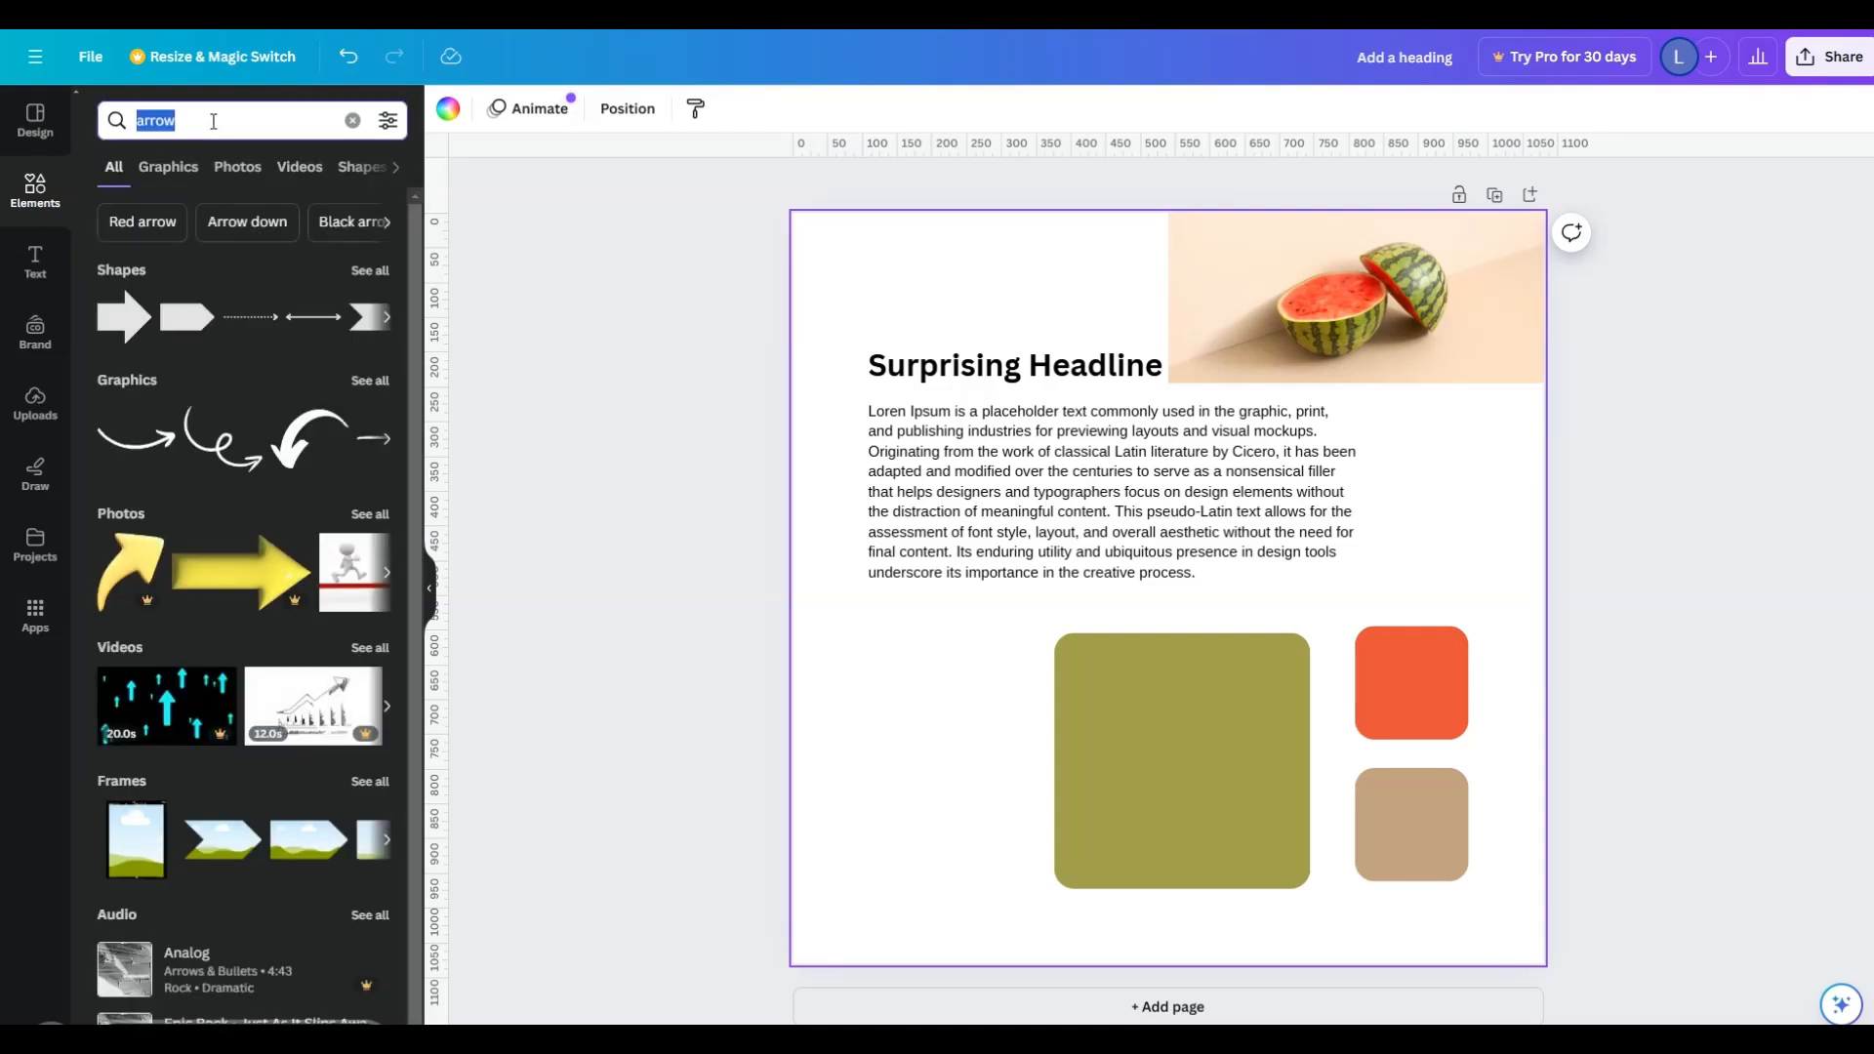
pyautogui.write('fruit')
pyautogui.press('Return')
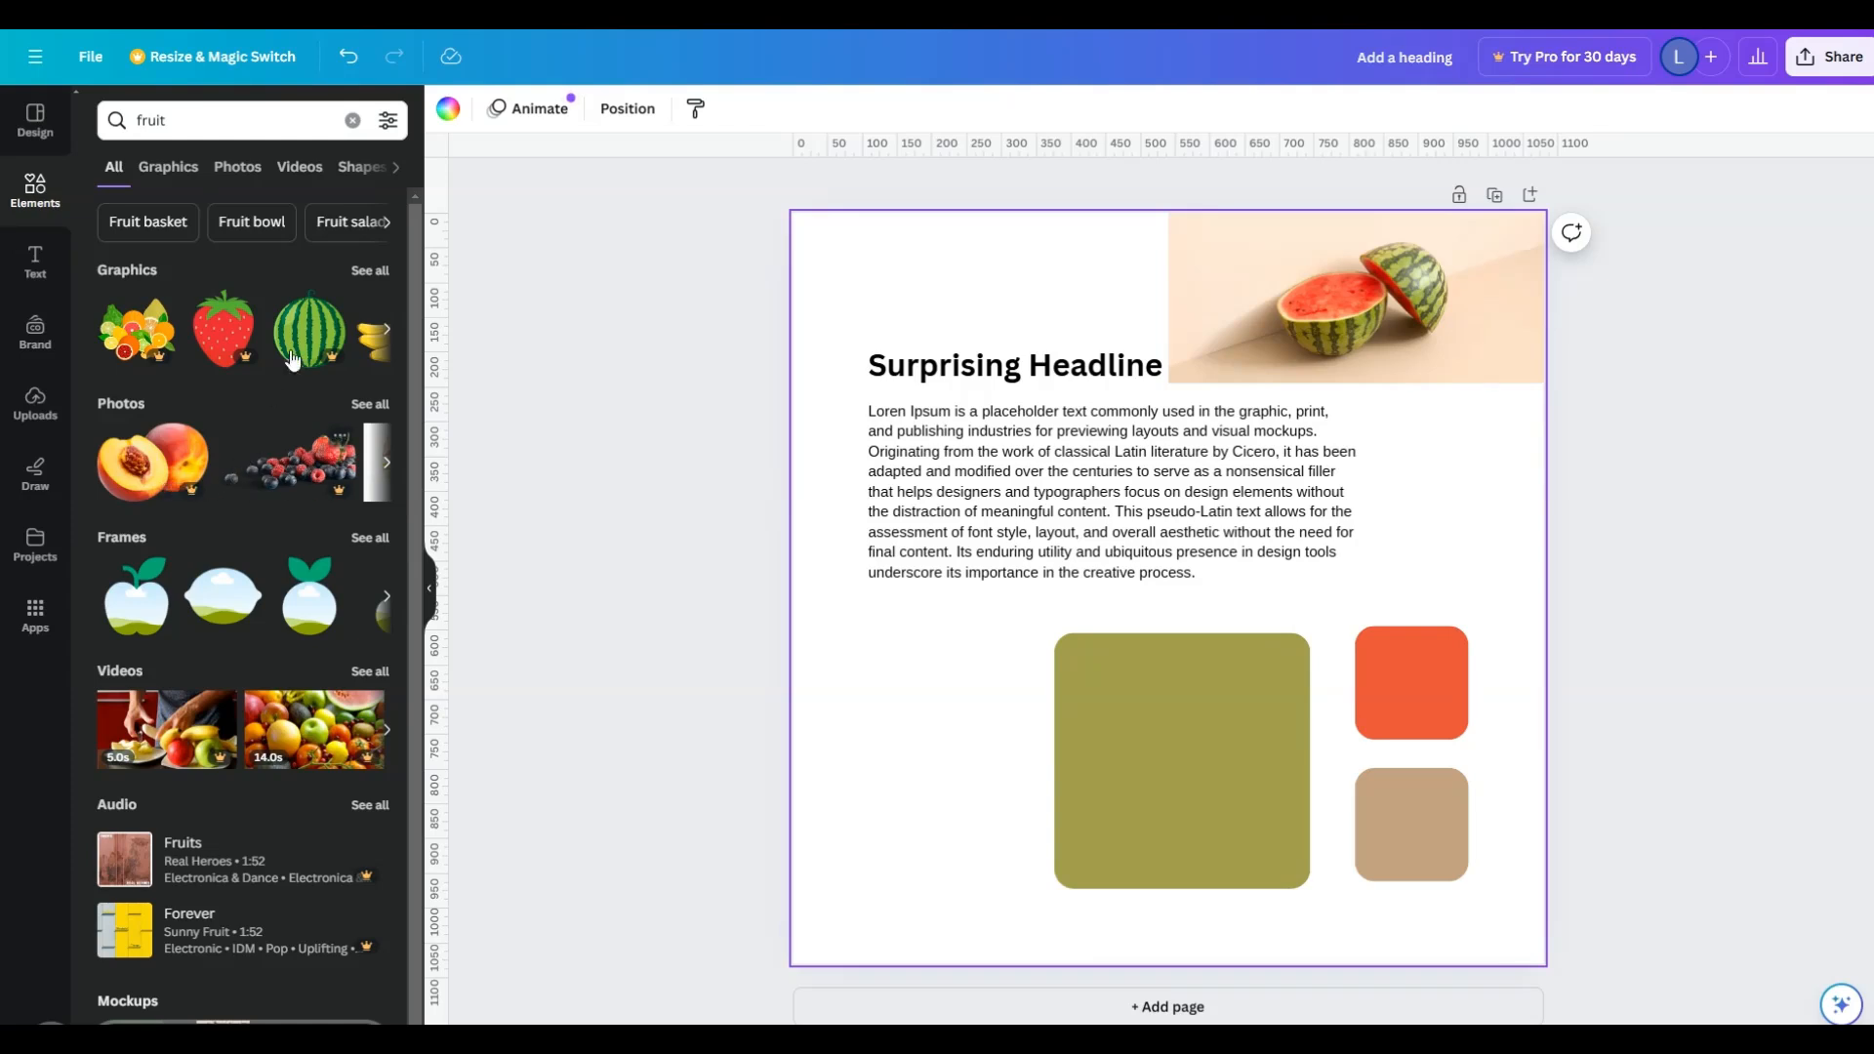
pyautogui.click(377, 273)
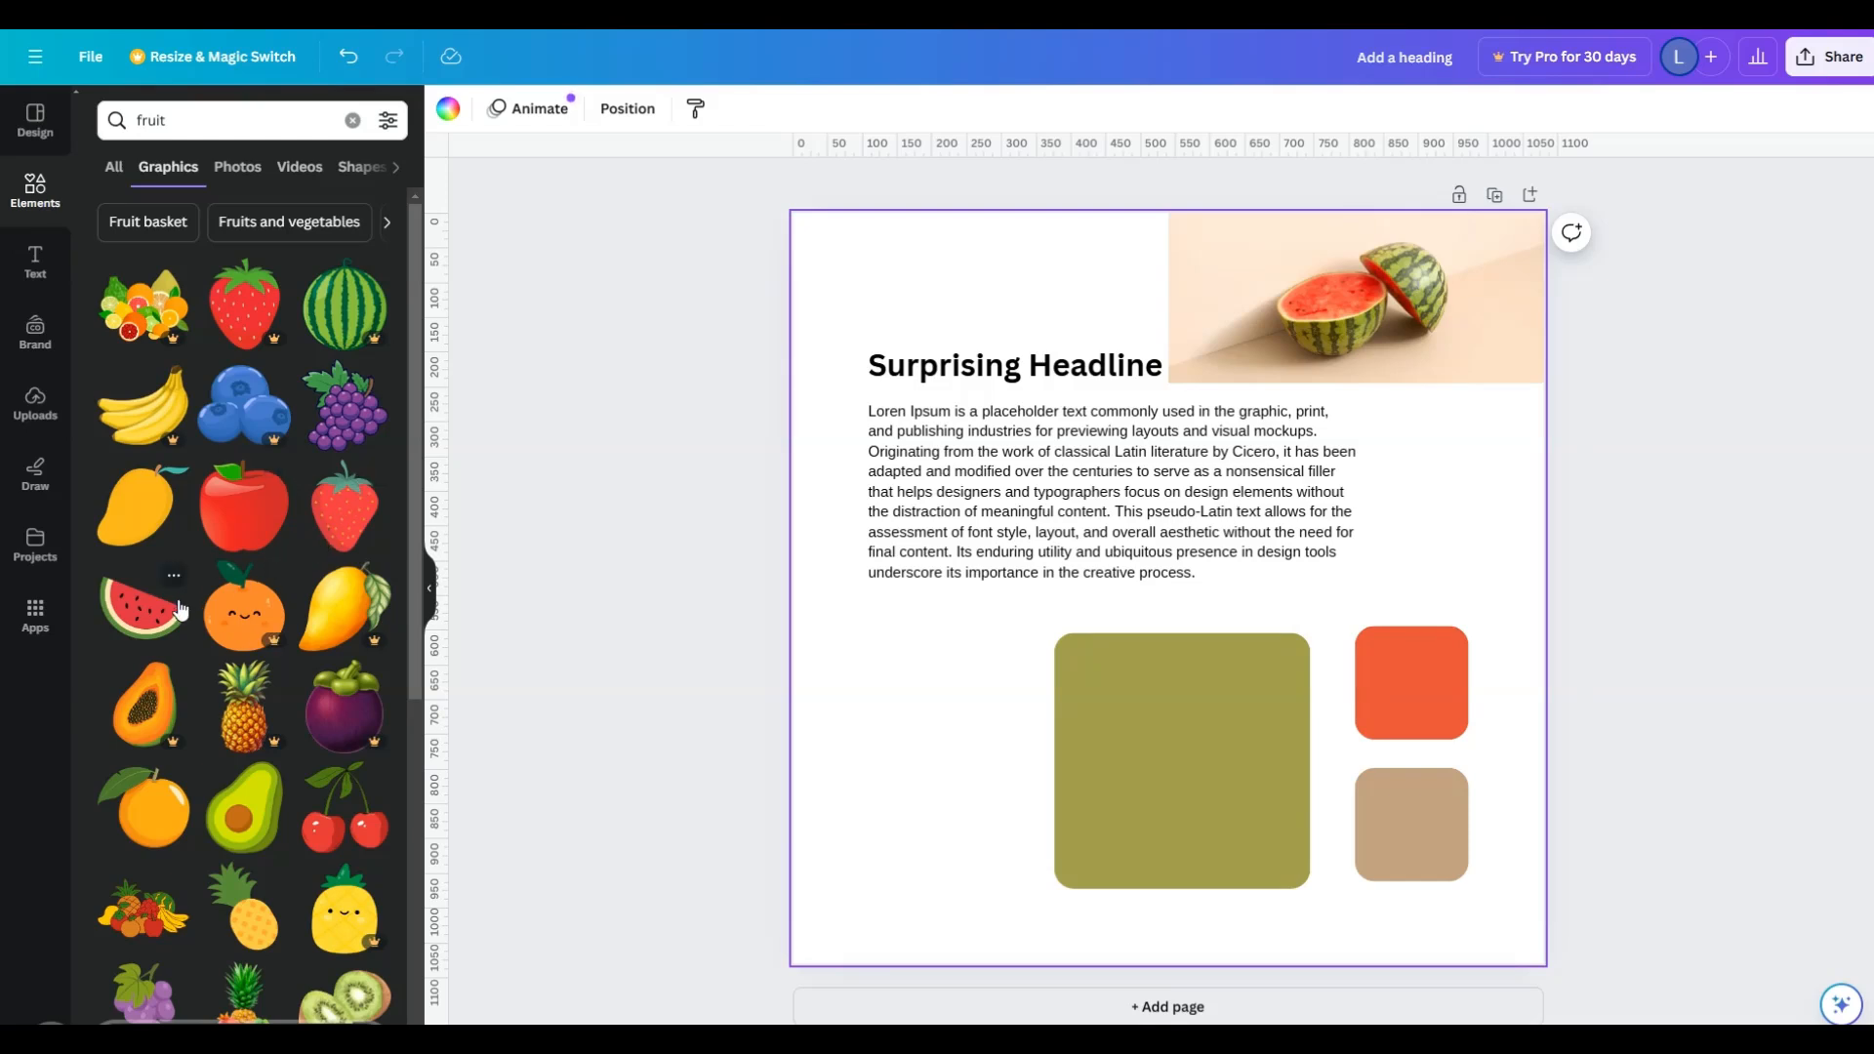
pyautogui.moveTo(179, 609); pyautogui.dragTo(1029, 699)
pyautogui.moveTo(946, 749); pyautogui.dragTo(938, 813)
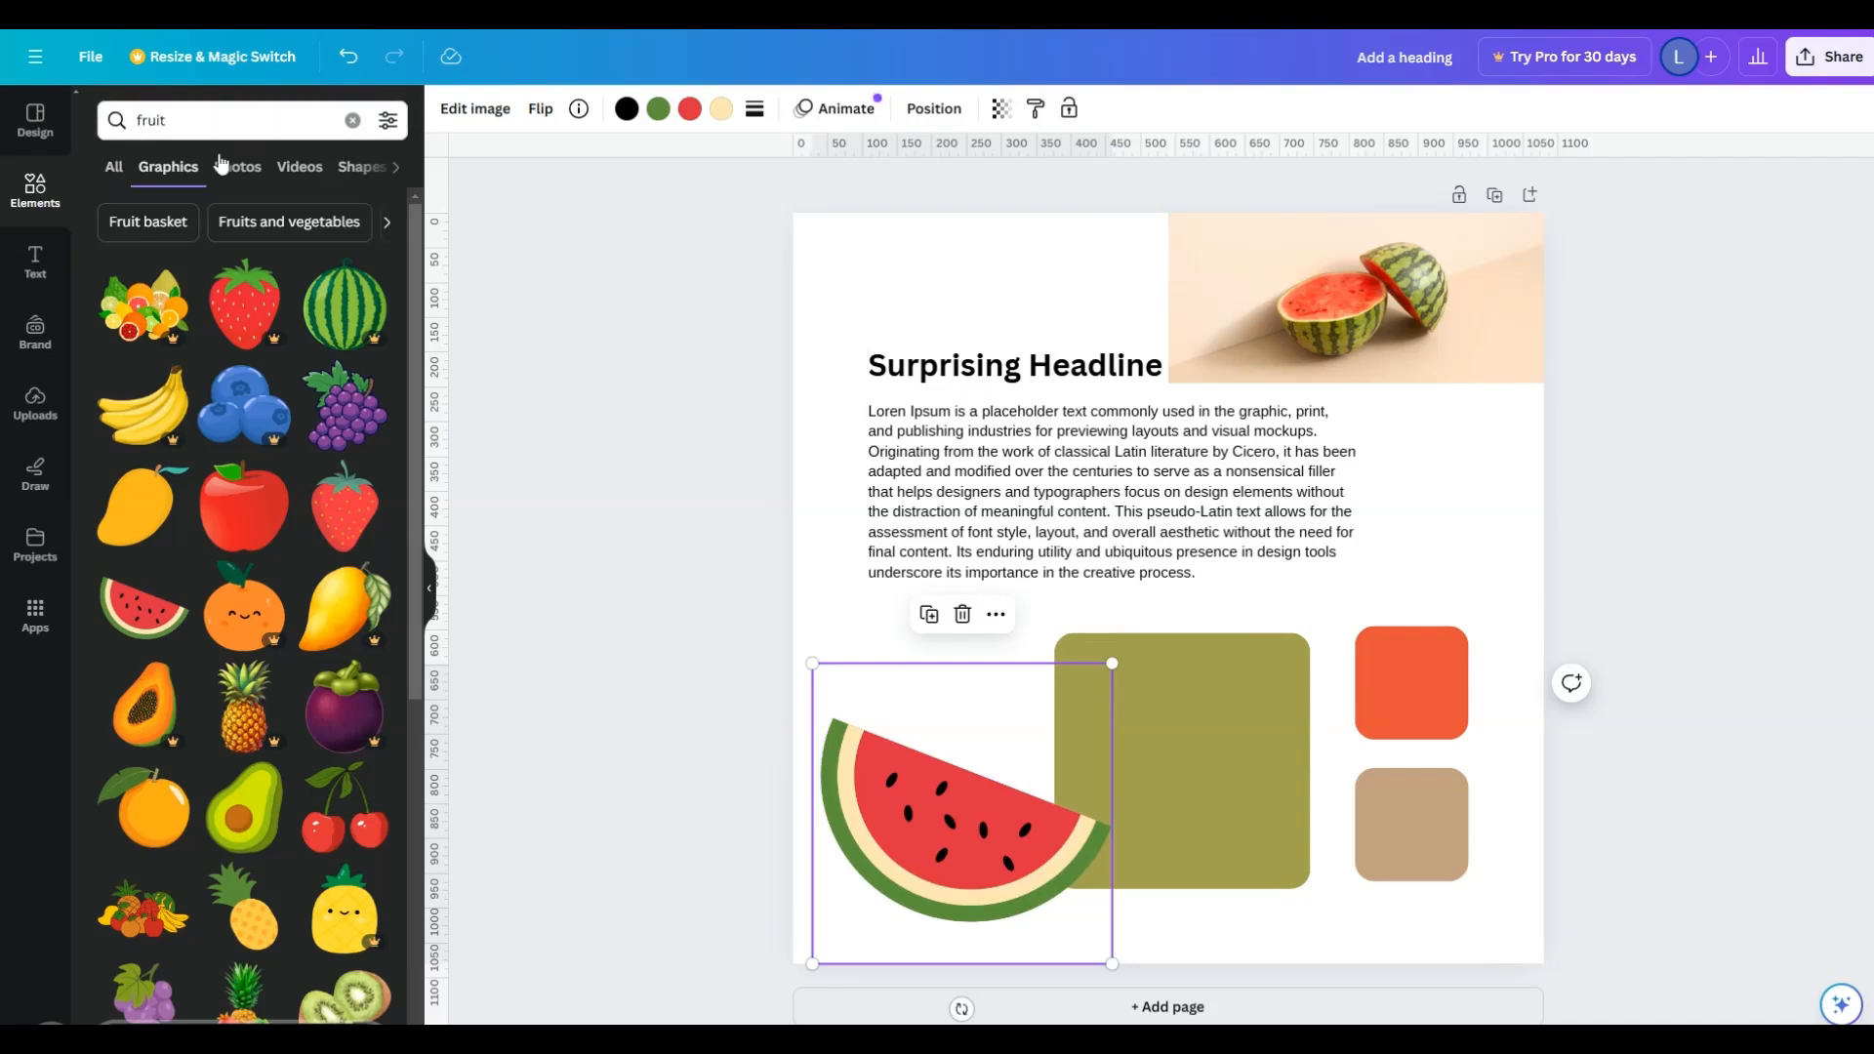
# - Find the mixed-fruit photo with a white background among the fruit photos and add it to the page
pyautogui.click(240, 176)
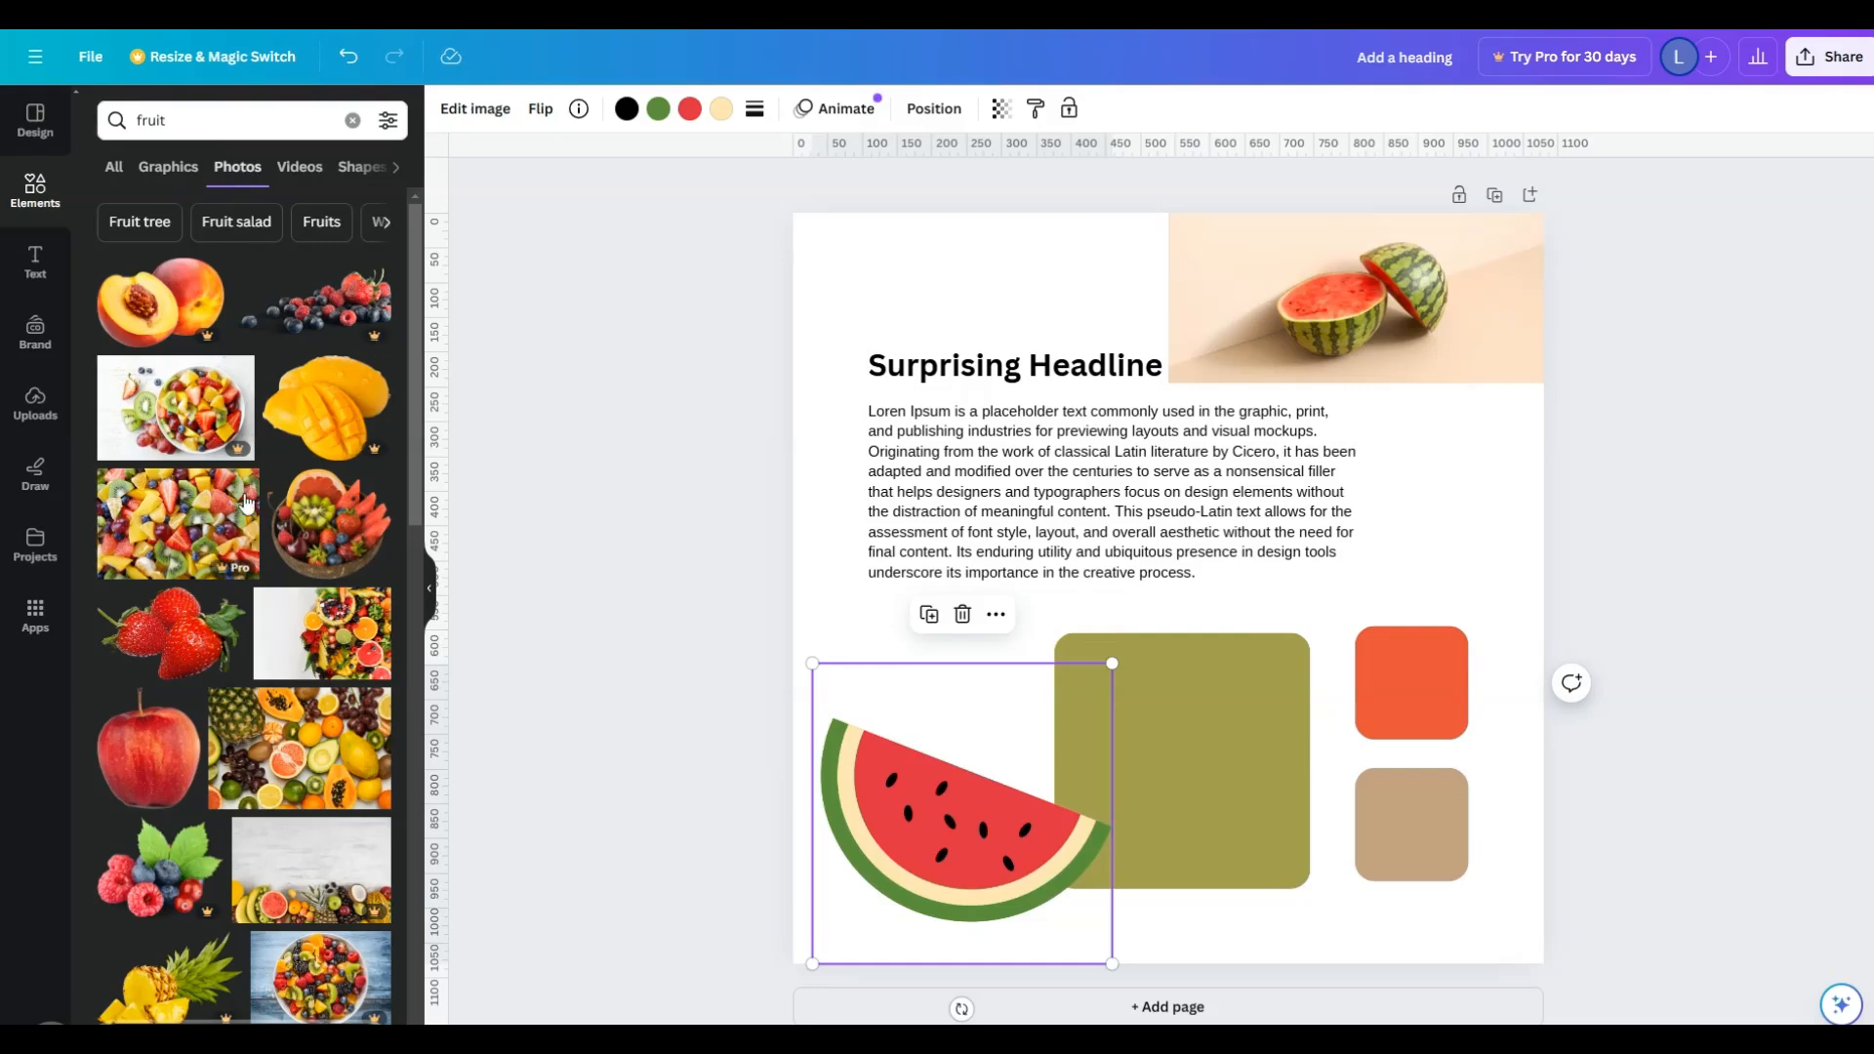
pyautogui.scroll(-3, 332, 547)
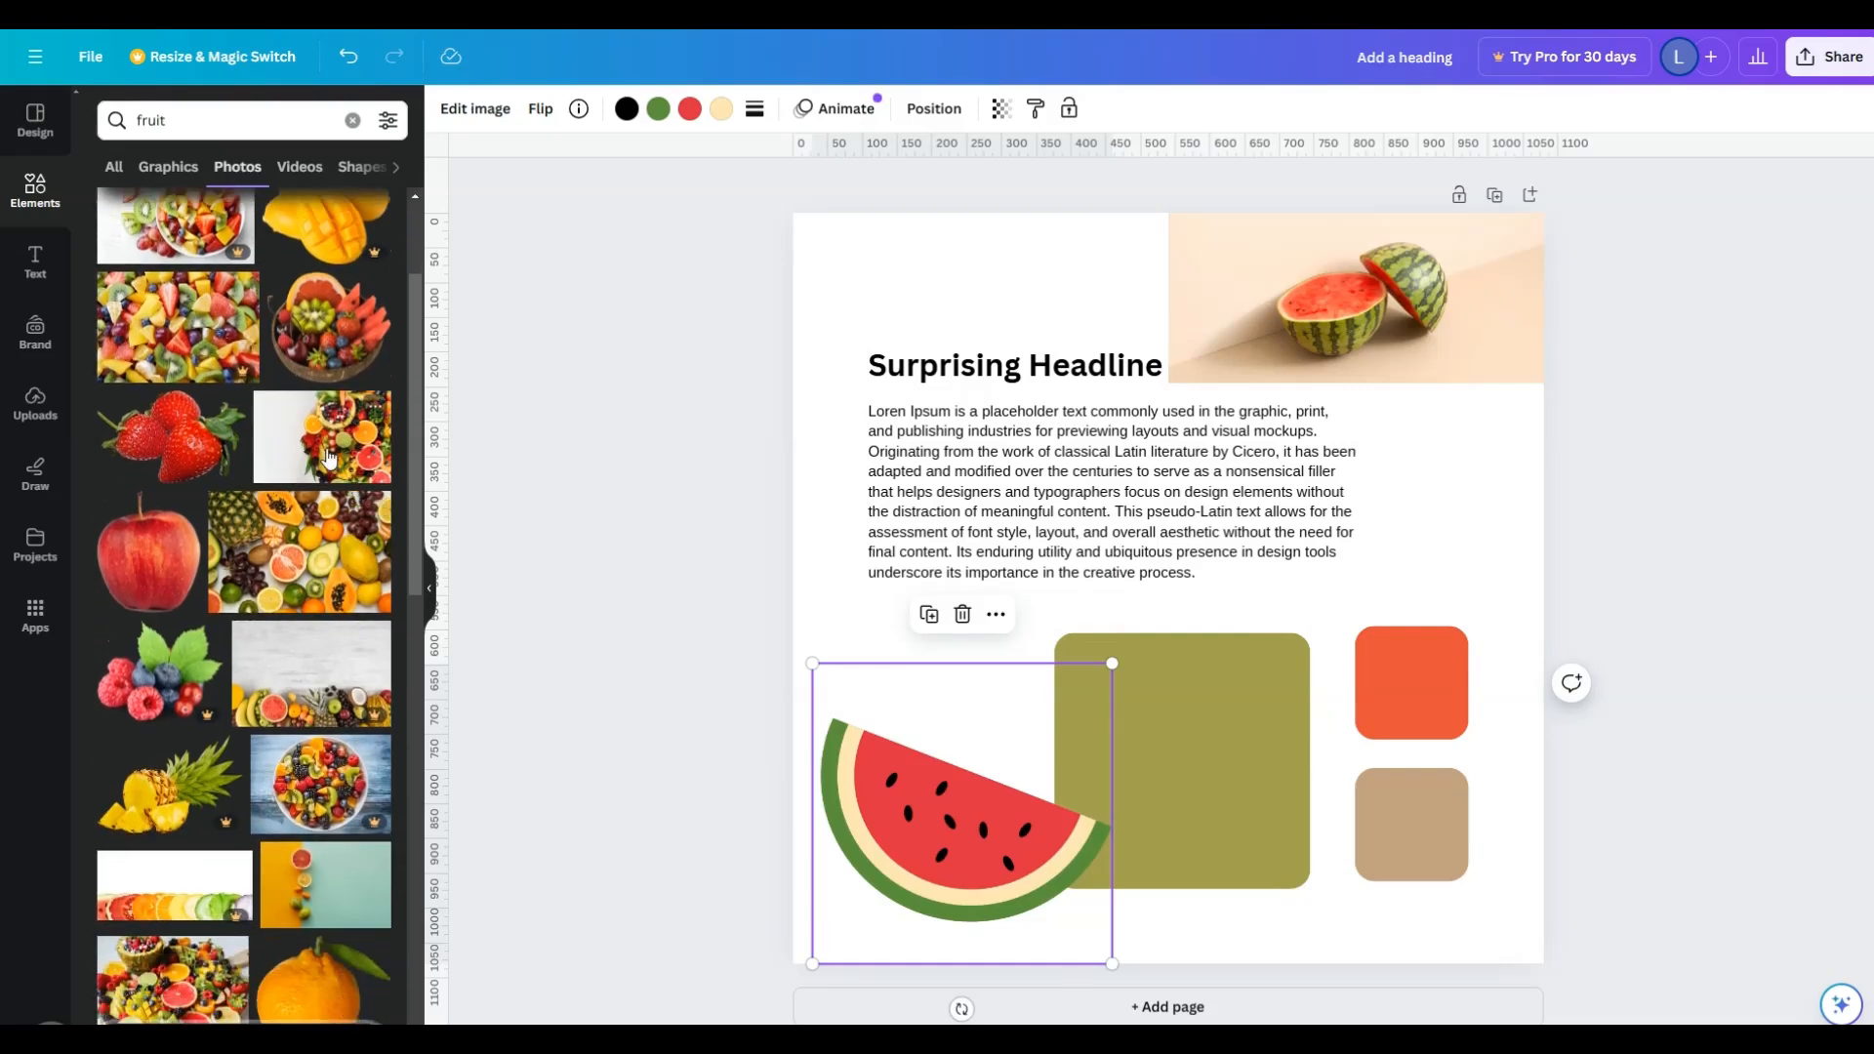
pyautogui.moveTo(328, 452); pyautogui.dragTo(1426, 695)
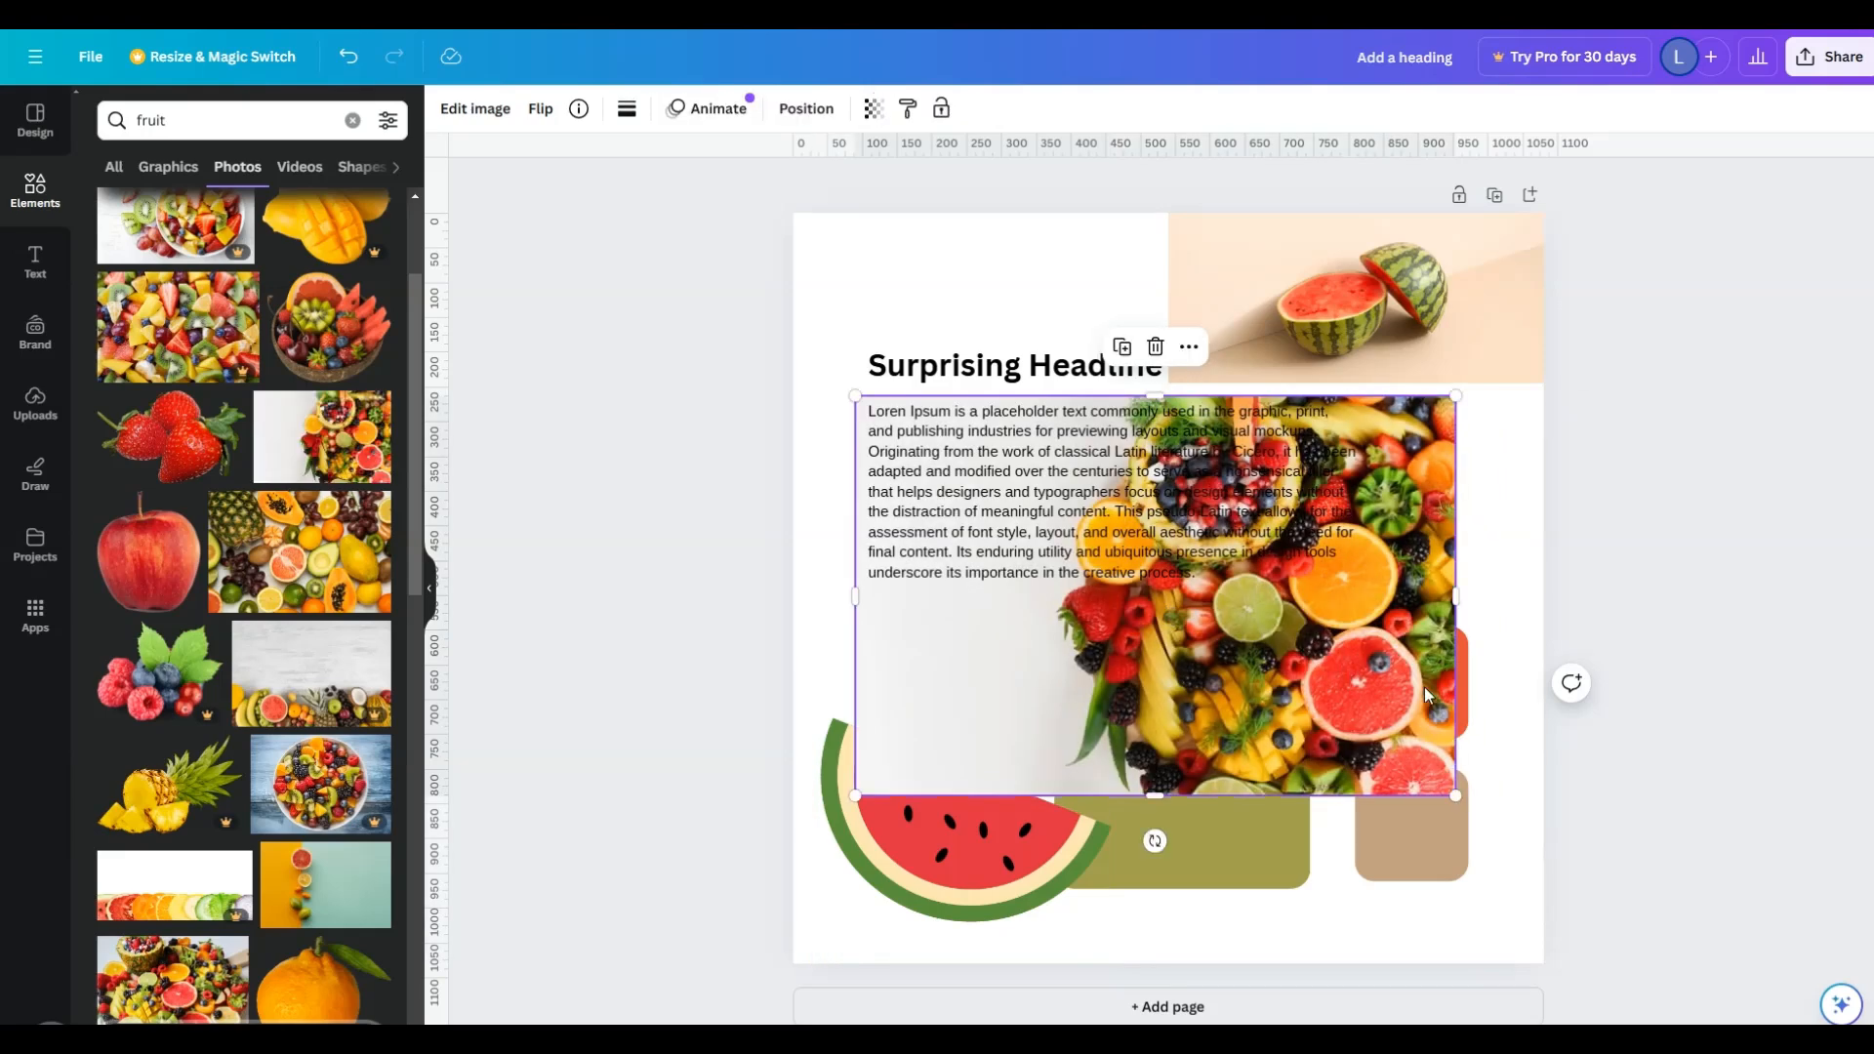
# - Set the mixed-fruit photo as the page background and shift it sideways so the fruit sits along the page's right side
pyautogui.rightClick(1223, 644)
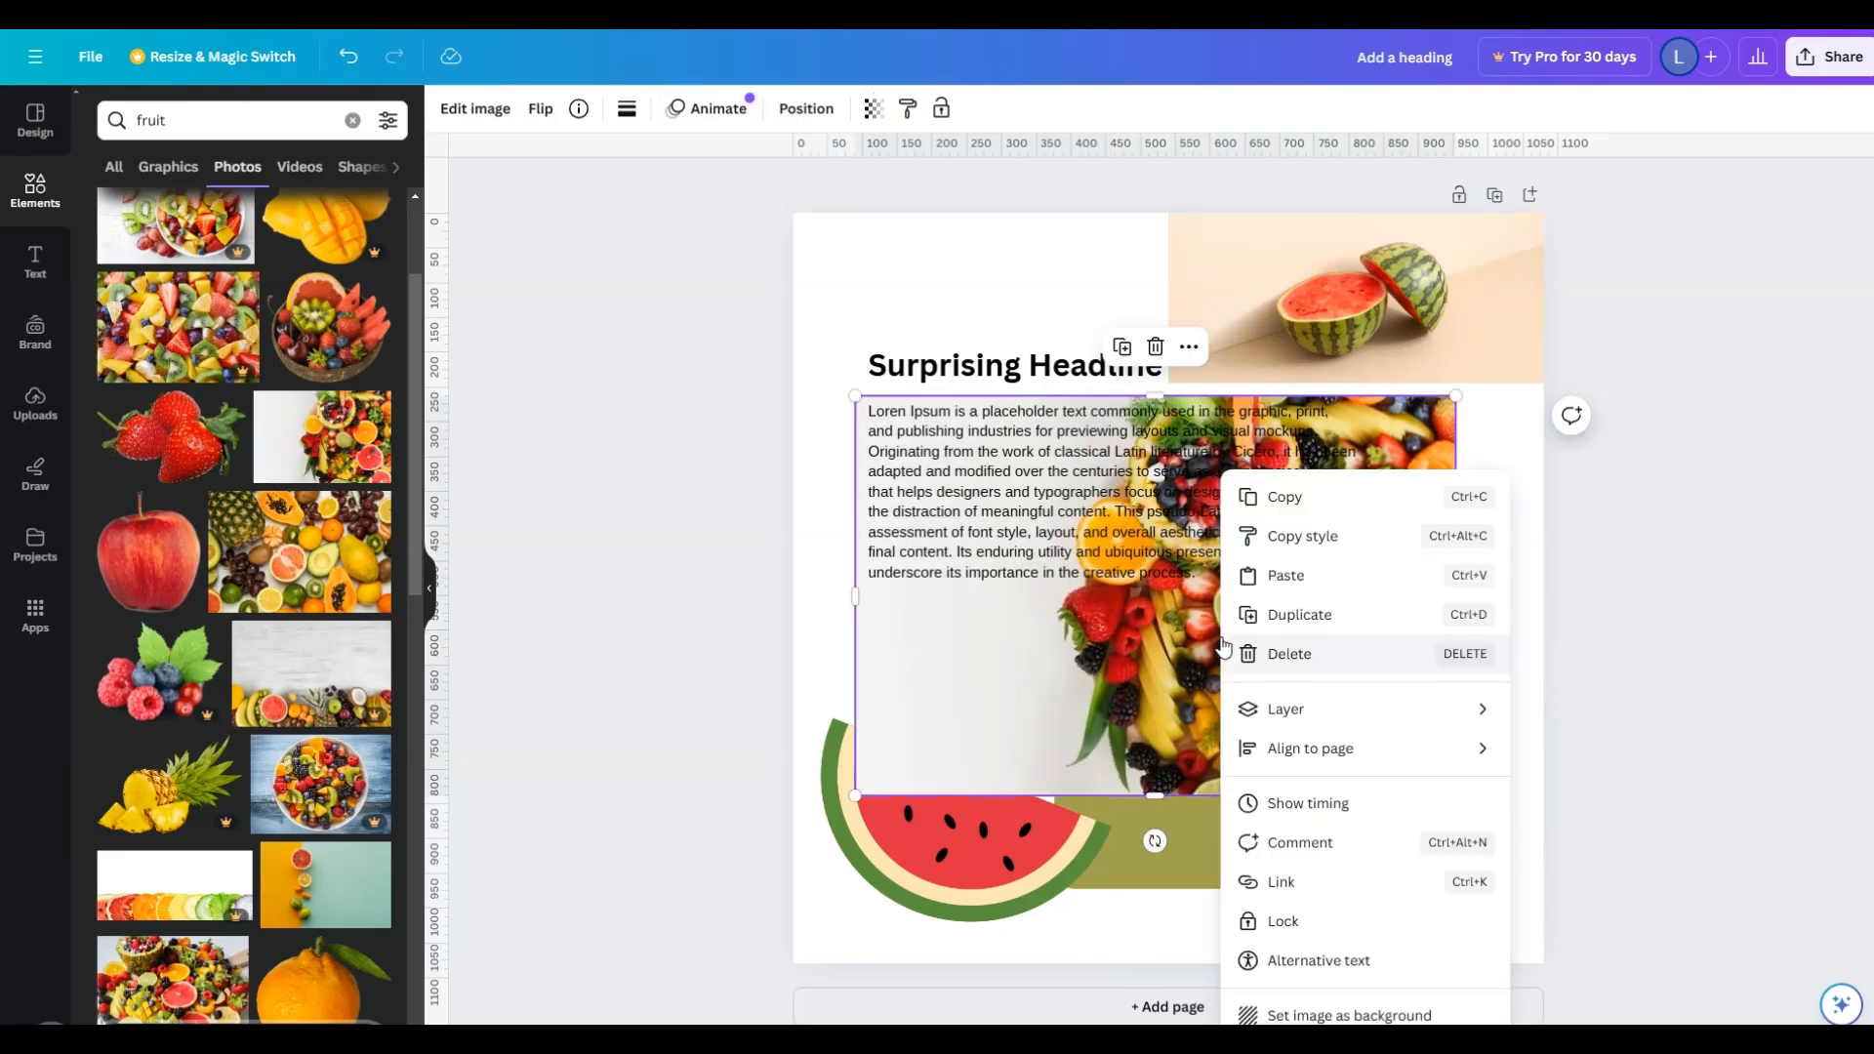
pyautogui.click(1388, 1017)
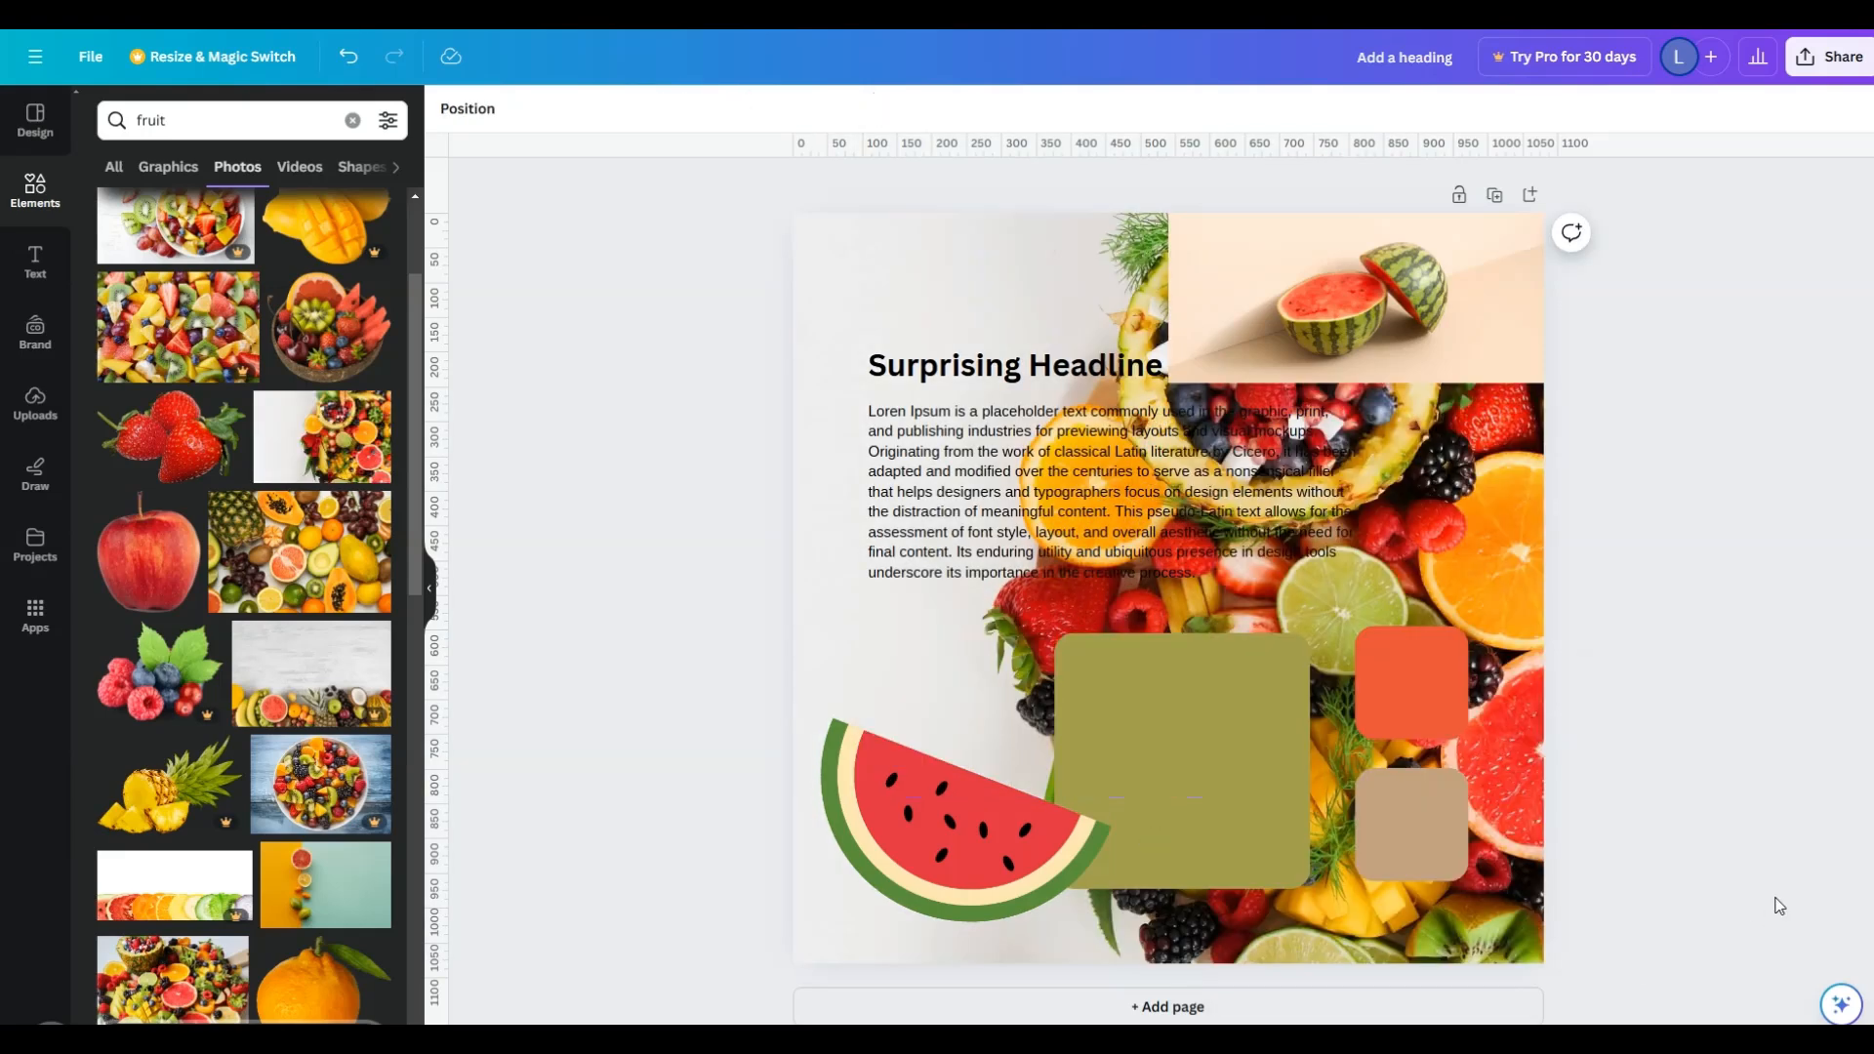
pyautogui.click(1456, 572)
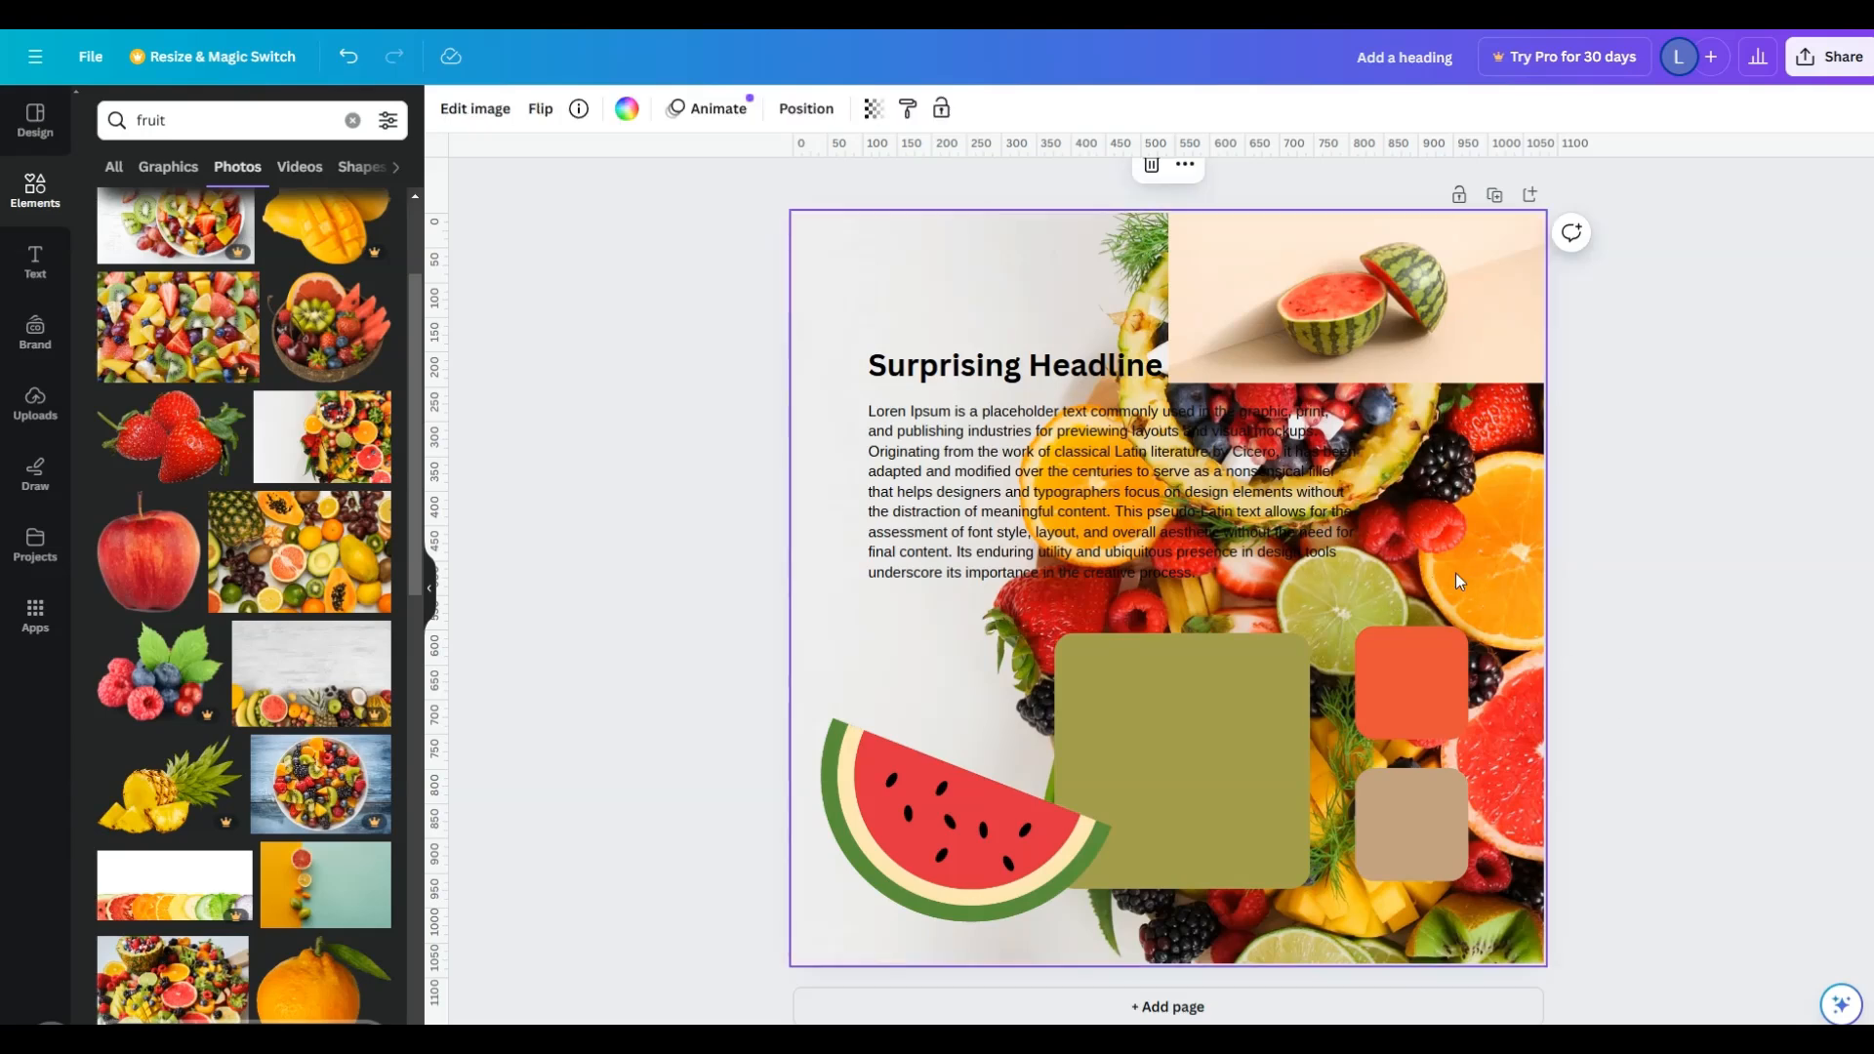
pyautogui.doubleClick(1455, 572)
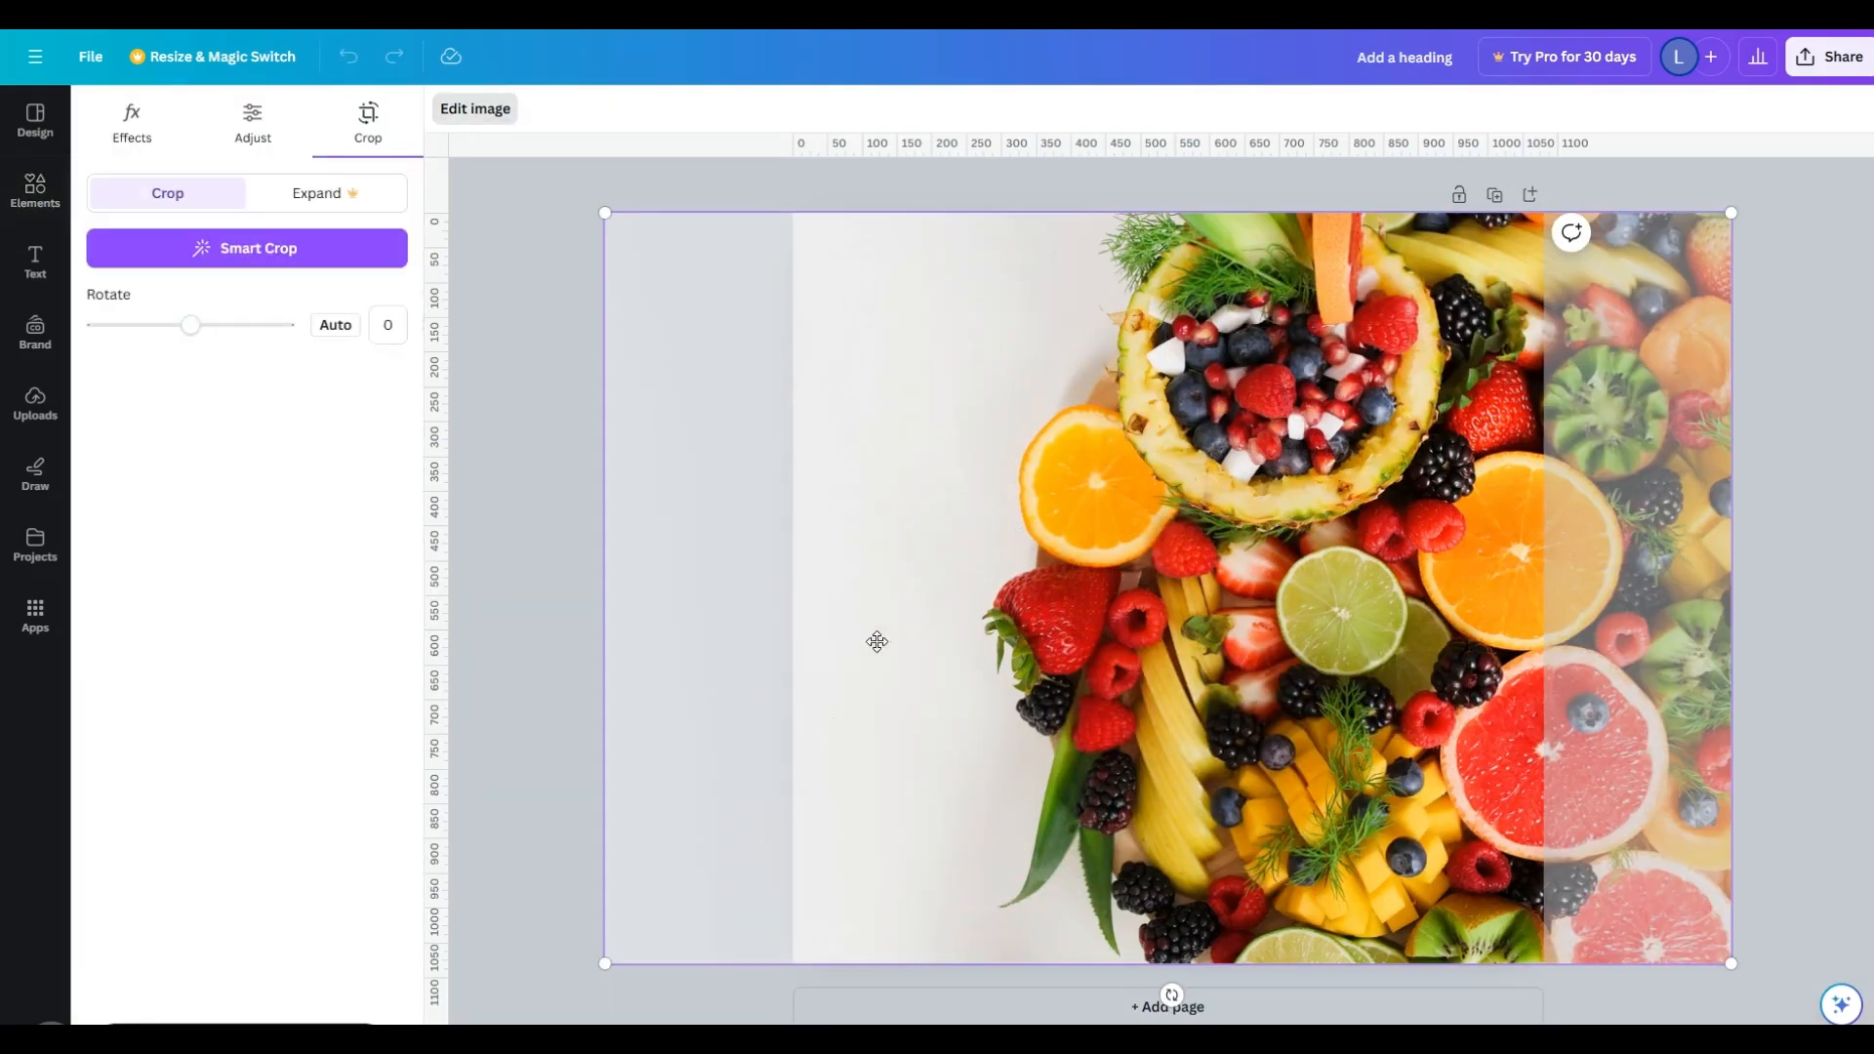
pyautogui.moveTo(788, 645); pyautogui.dragTo(1034, 673)
pyautogui.click(682, 677)
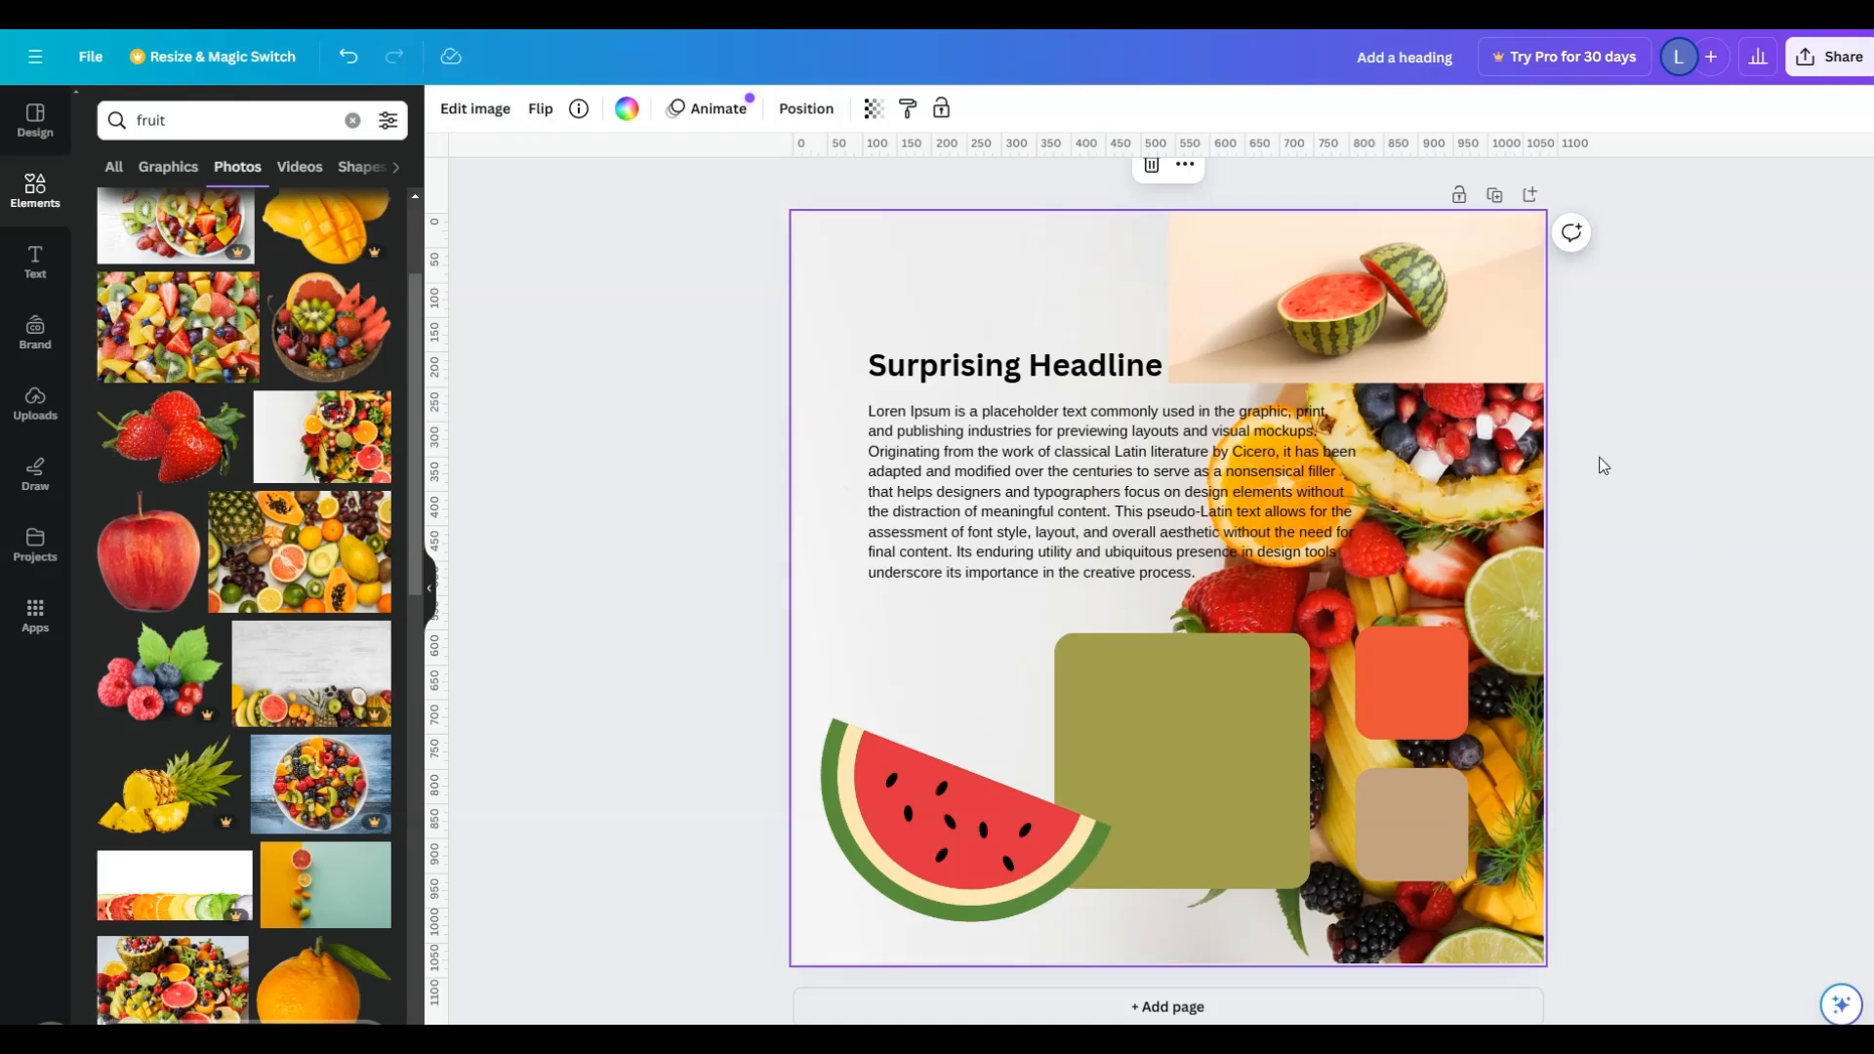
# - Delete the watermelon photo, and move the watermelon slice graphic to the page's upper right at a smaller size
pyautogui.click(1475, 332)
pyautogui.click(1356, 167)
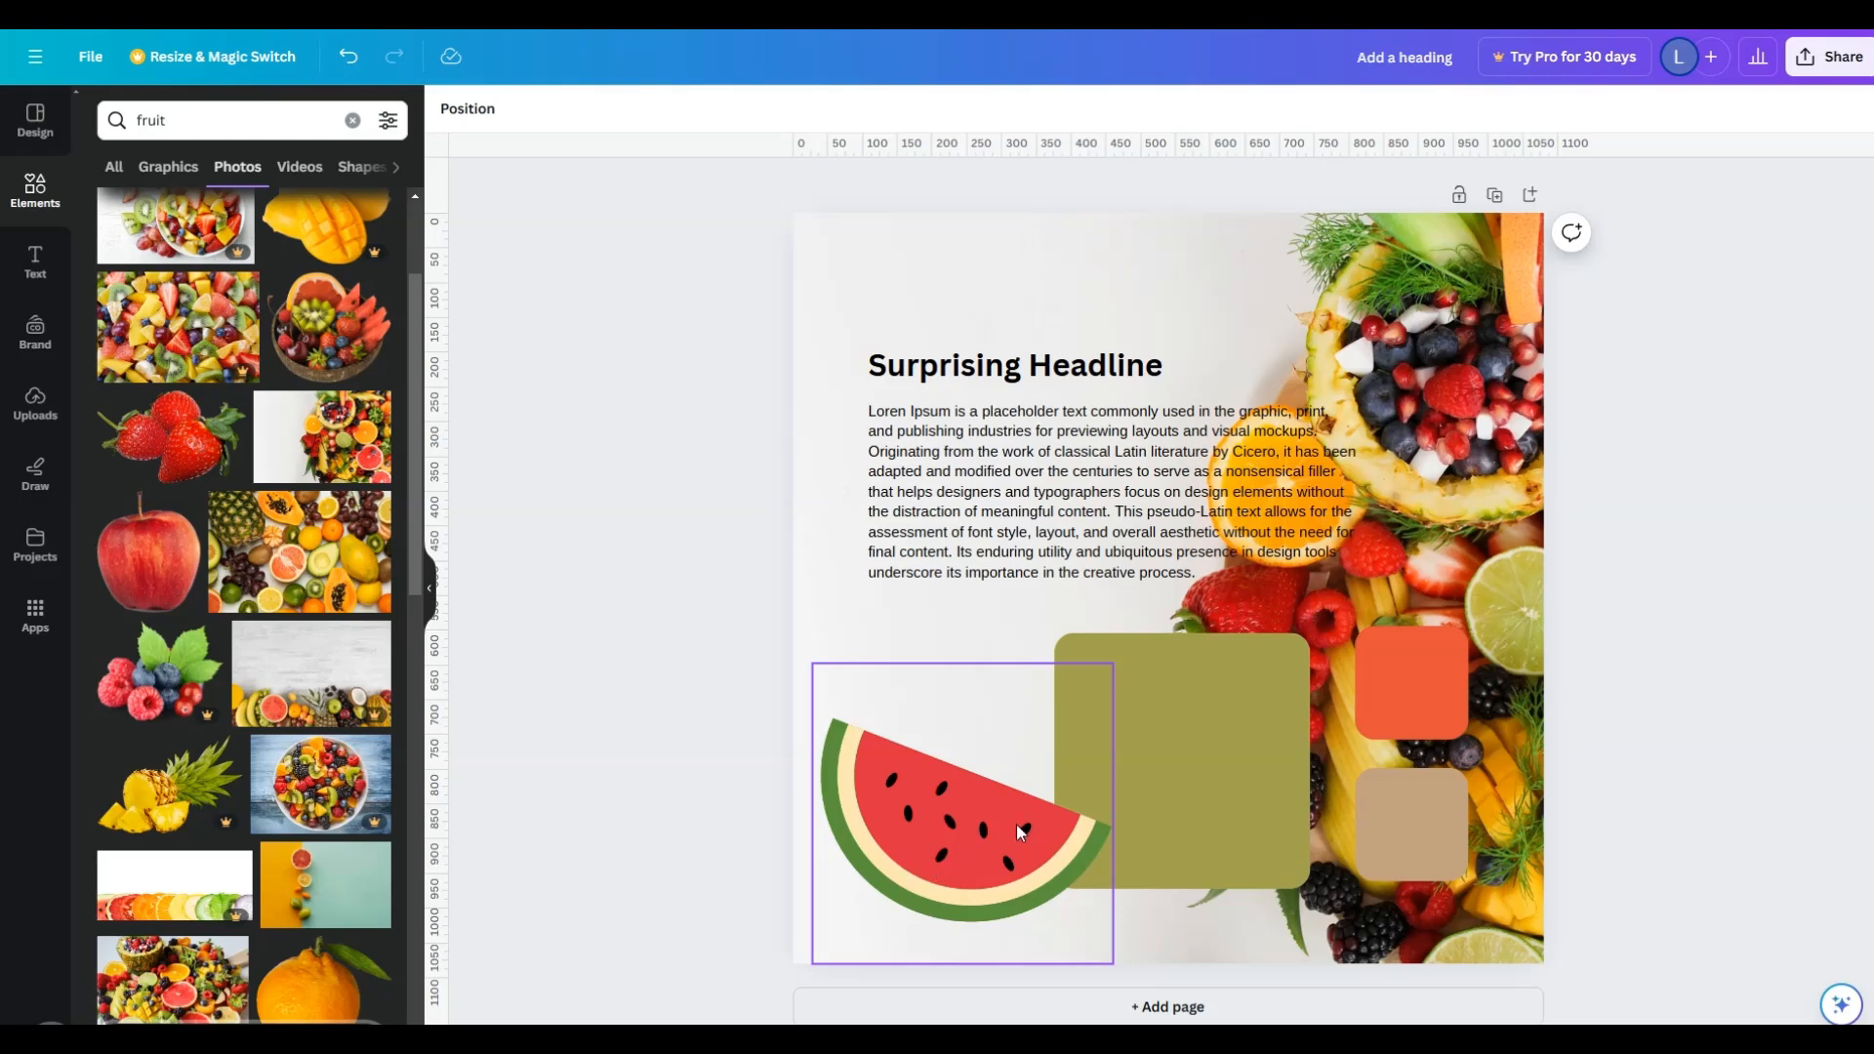
pyautogui.moveTo(957, 848); pyautogui.dragTo(1361, 370)
pyautogui.moveTo(1532, 493); pyautogui.dragTo(1442, 404)
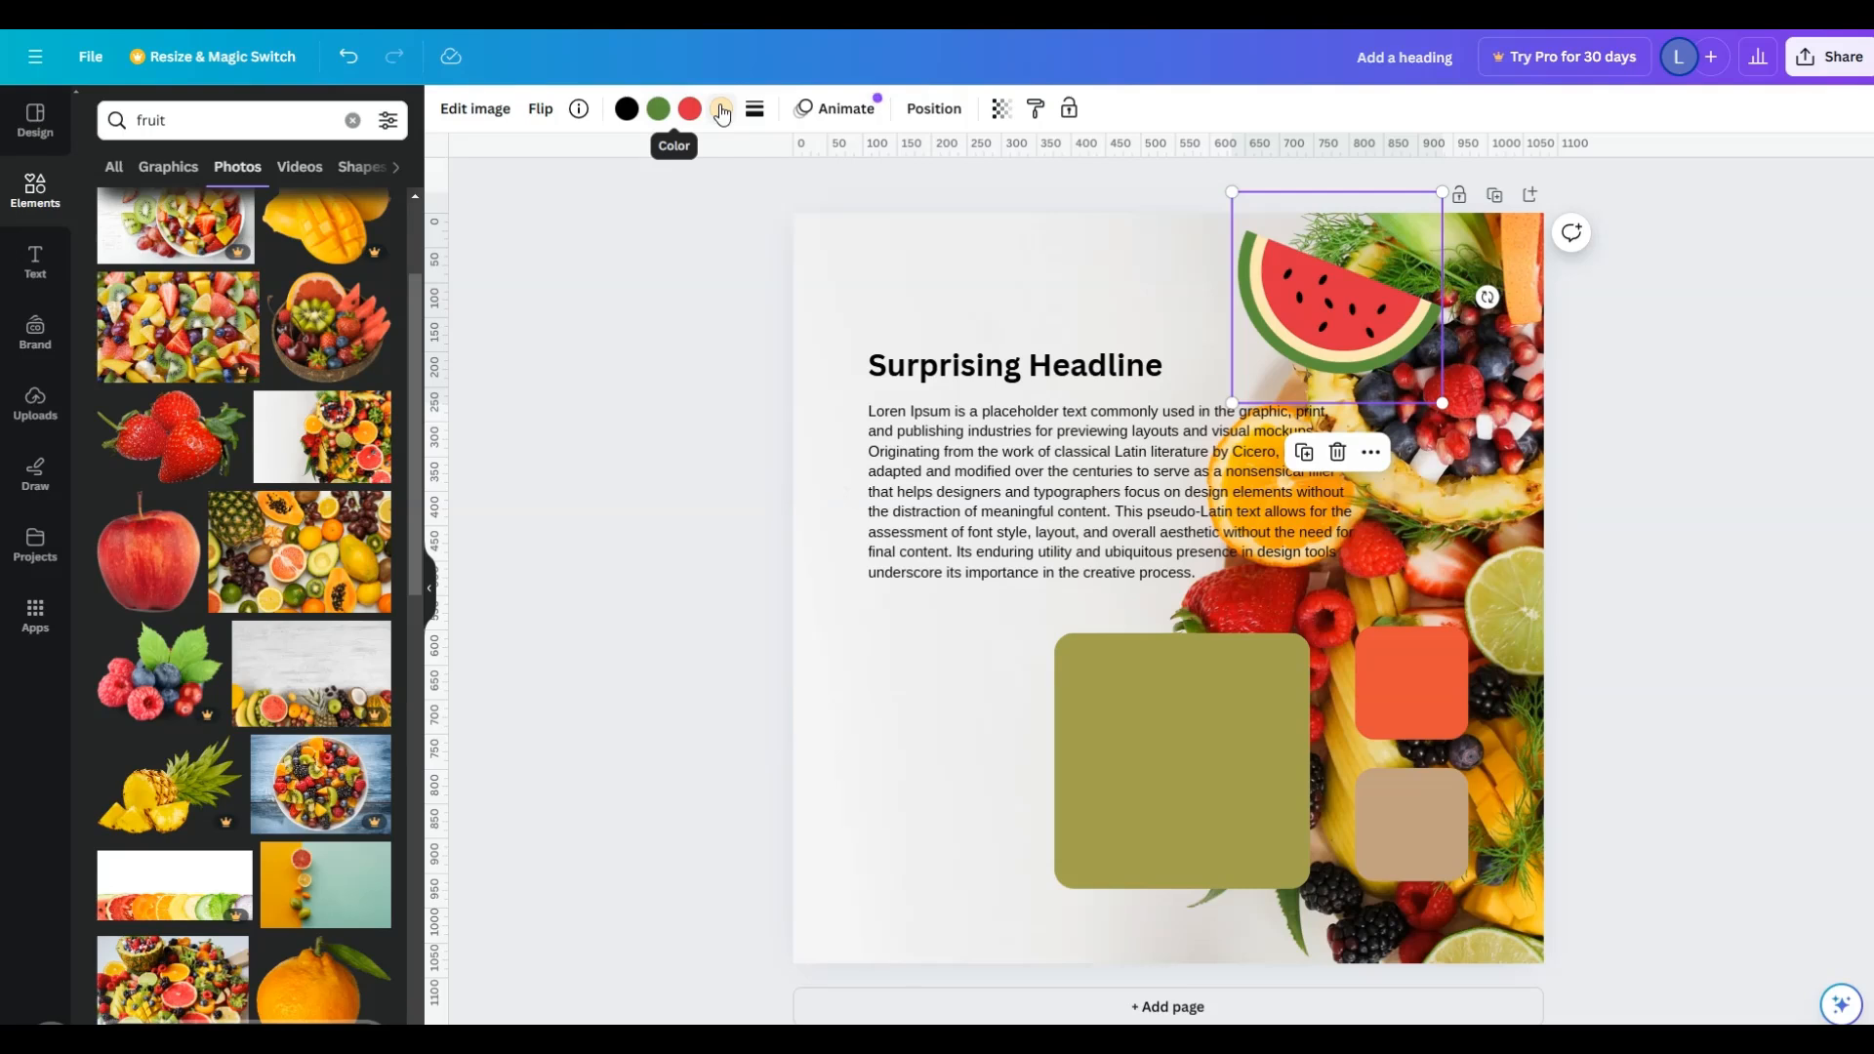
# - Recolor the red flesh of the watermelon slice graphic to the brighter red #FF1B37
pyautogui.click(688, 112)
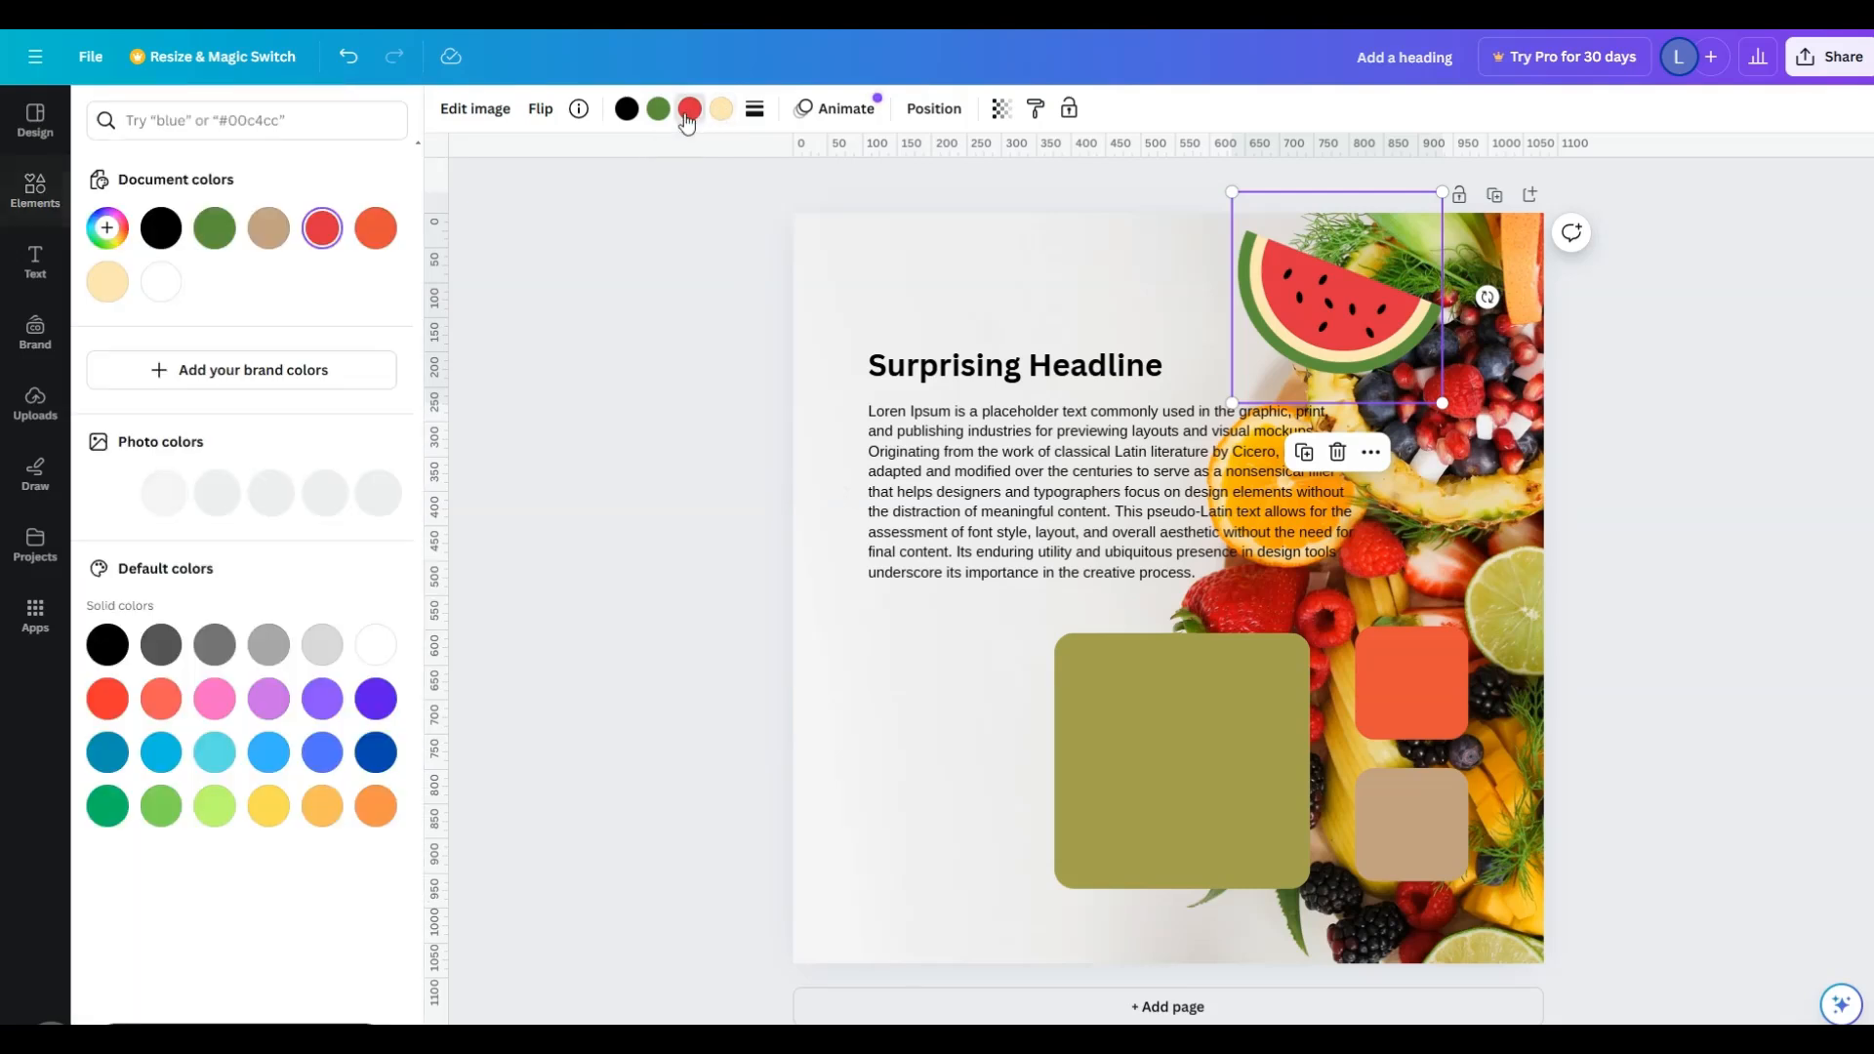
pyautogui.click(322, 231)
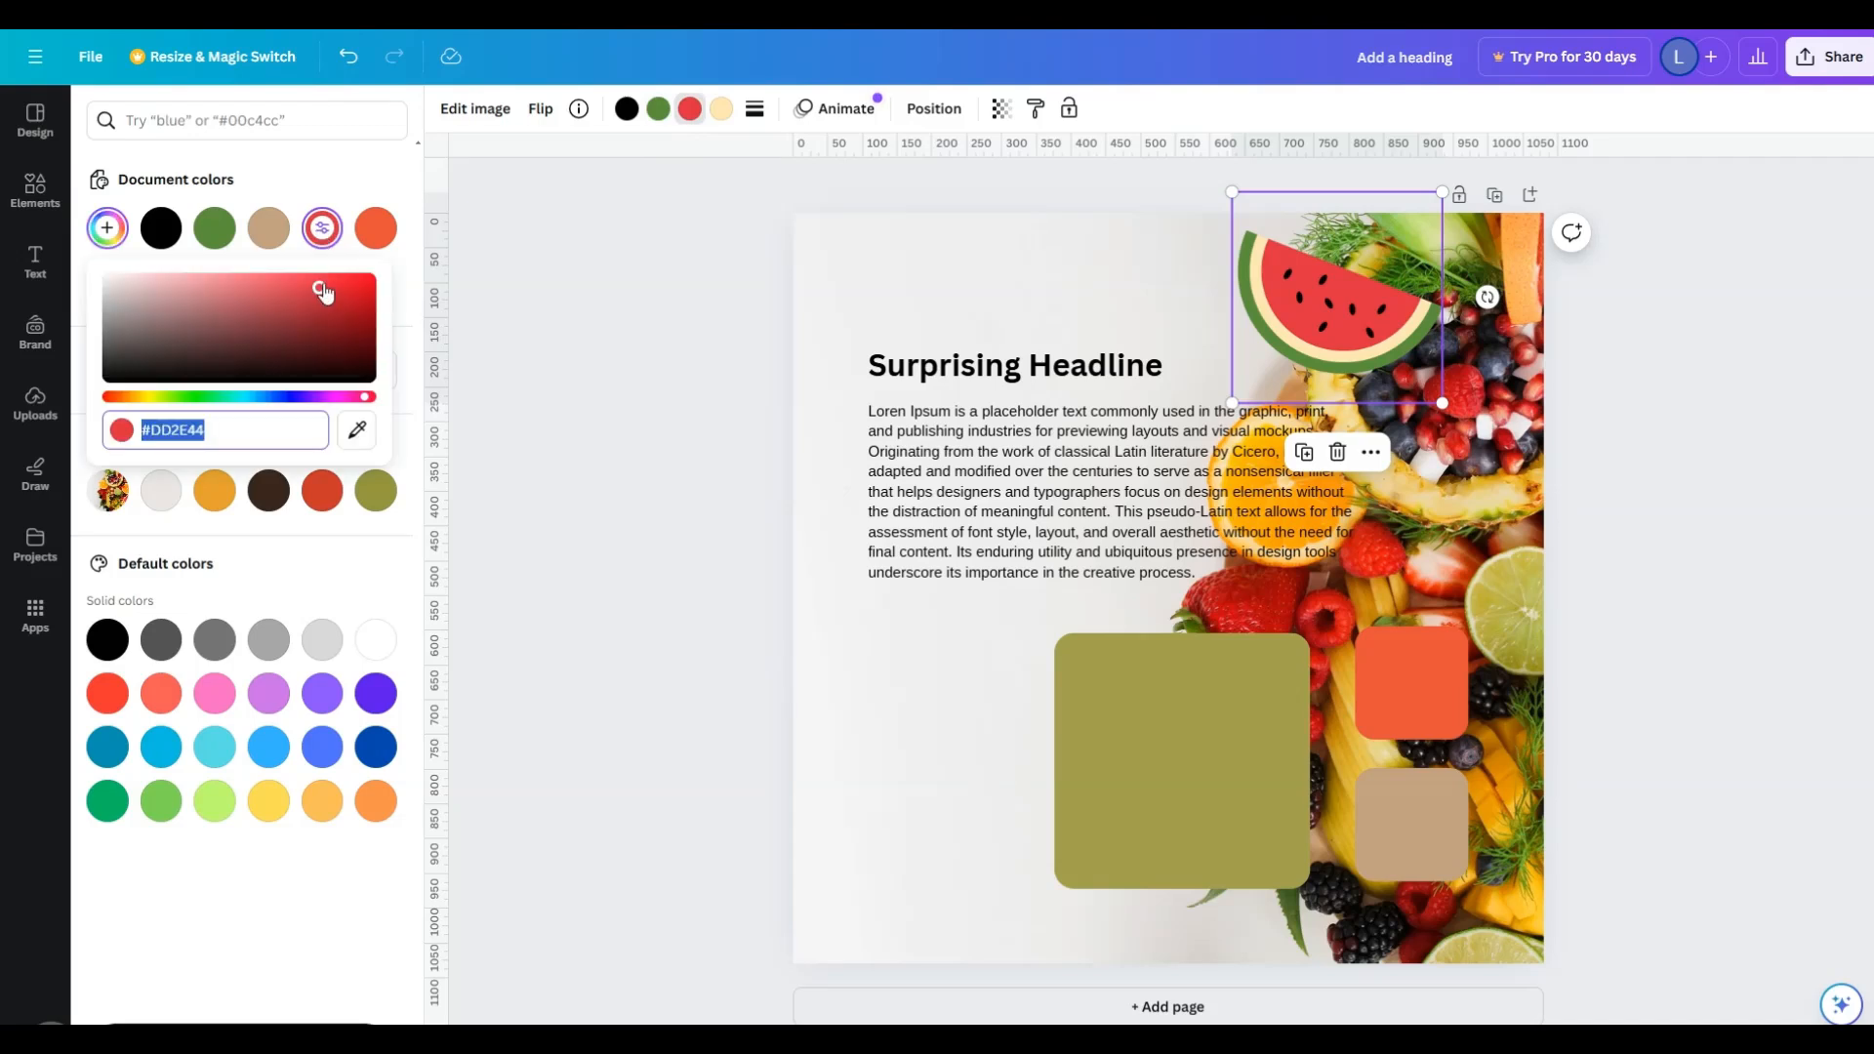
pyautogui.moveTo(320, 293)
pyautogui.mouseDown()
pyautogui.moveTo(362, 298)
pyautogui.moveTo(350, 286)
pyautogui.mouseUp()
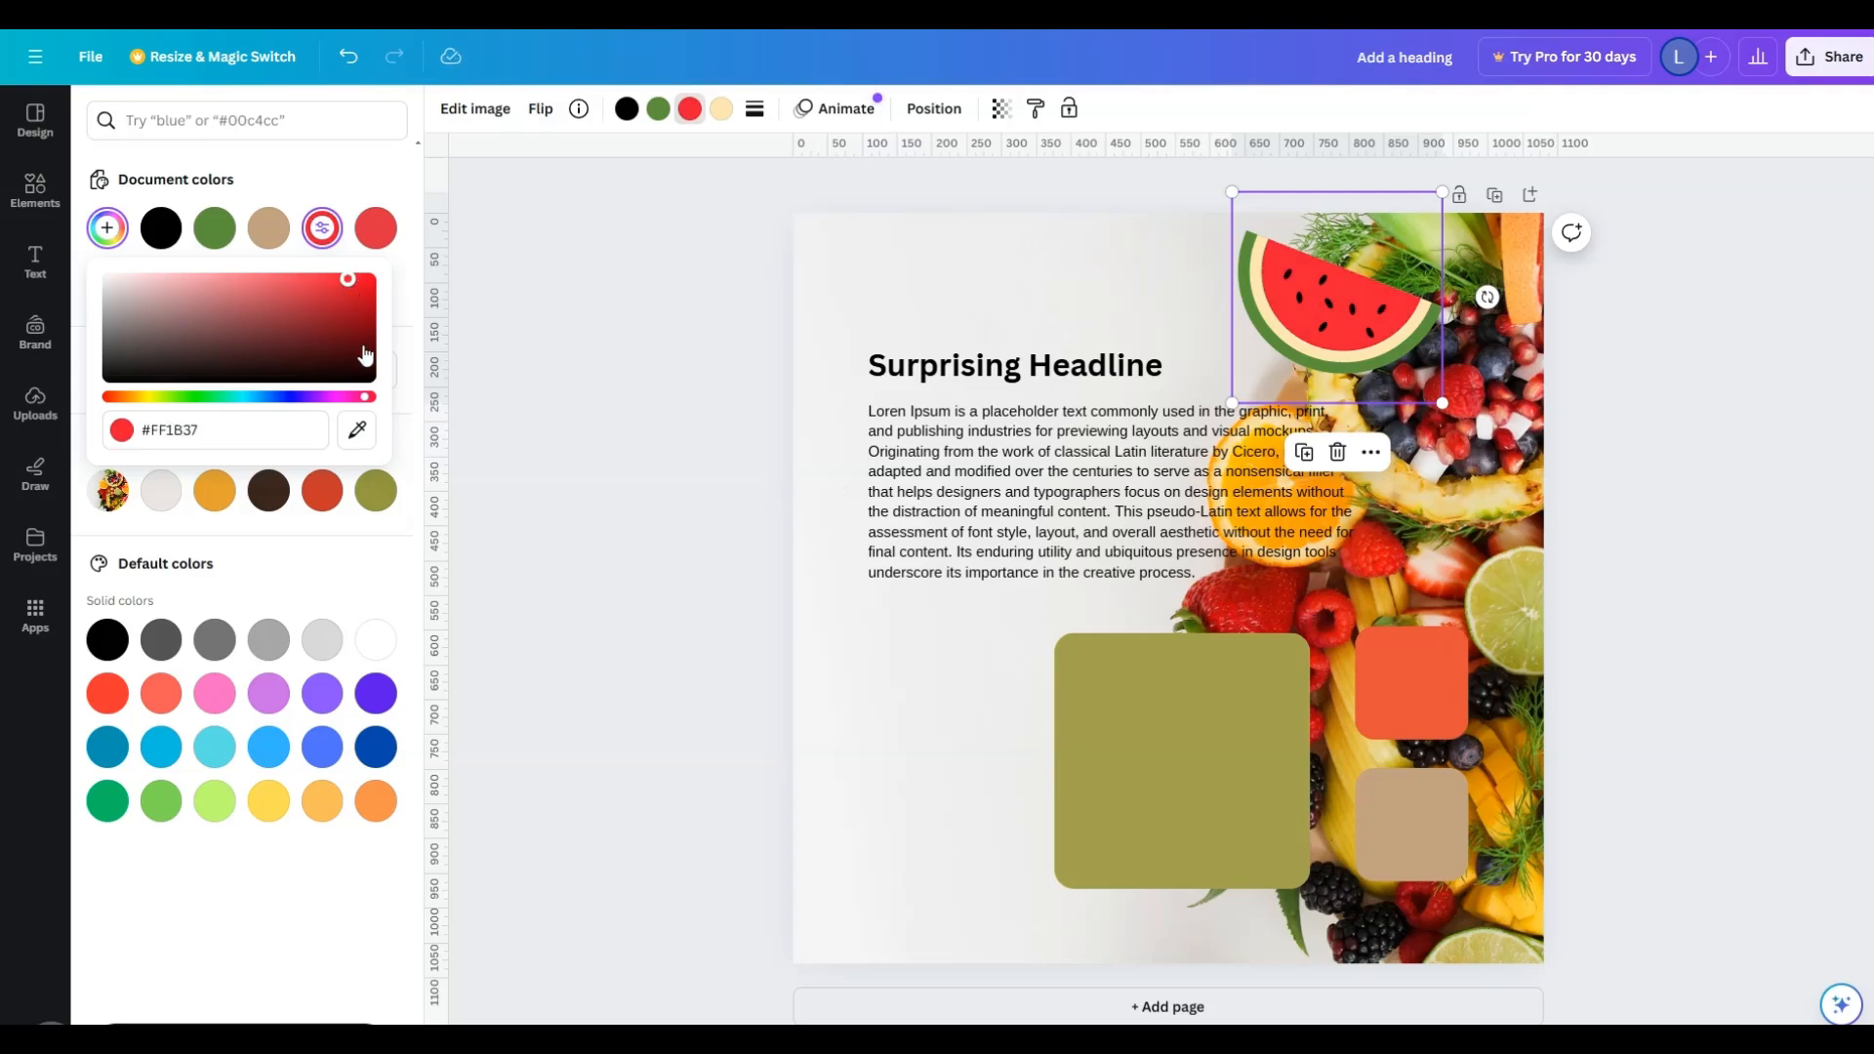
# - Recolor the green rind of the watermelon slice graphic to dark green #276600
pyautogui.click(658, 108)
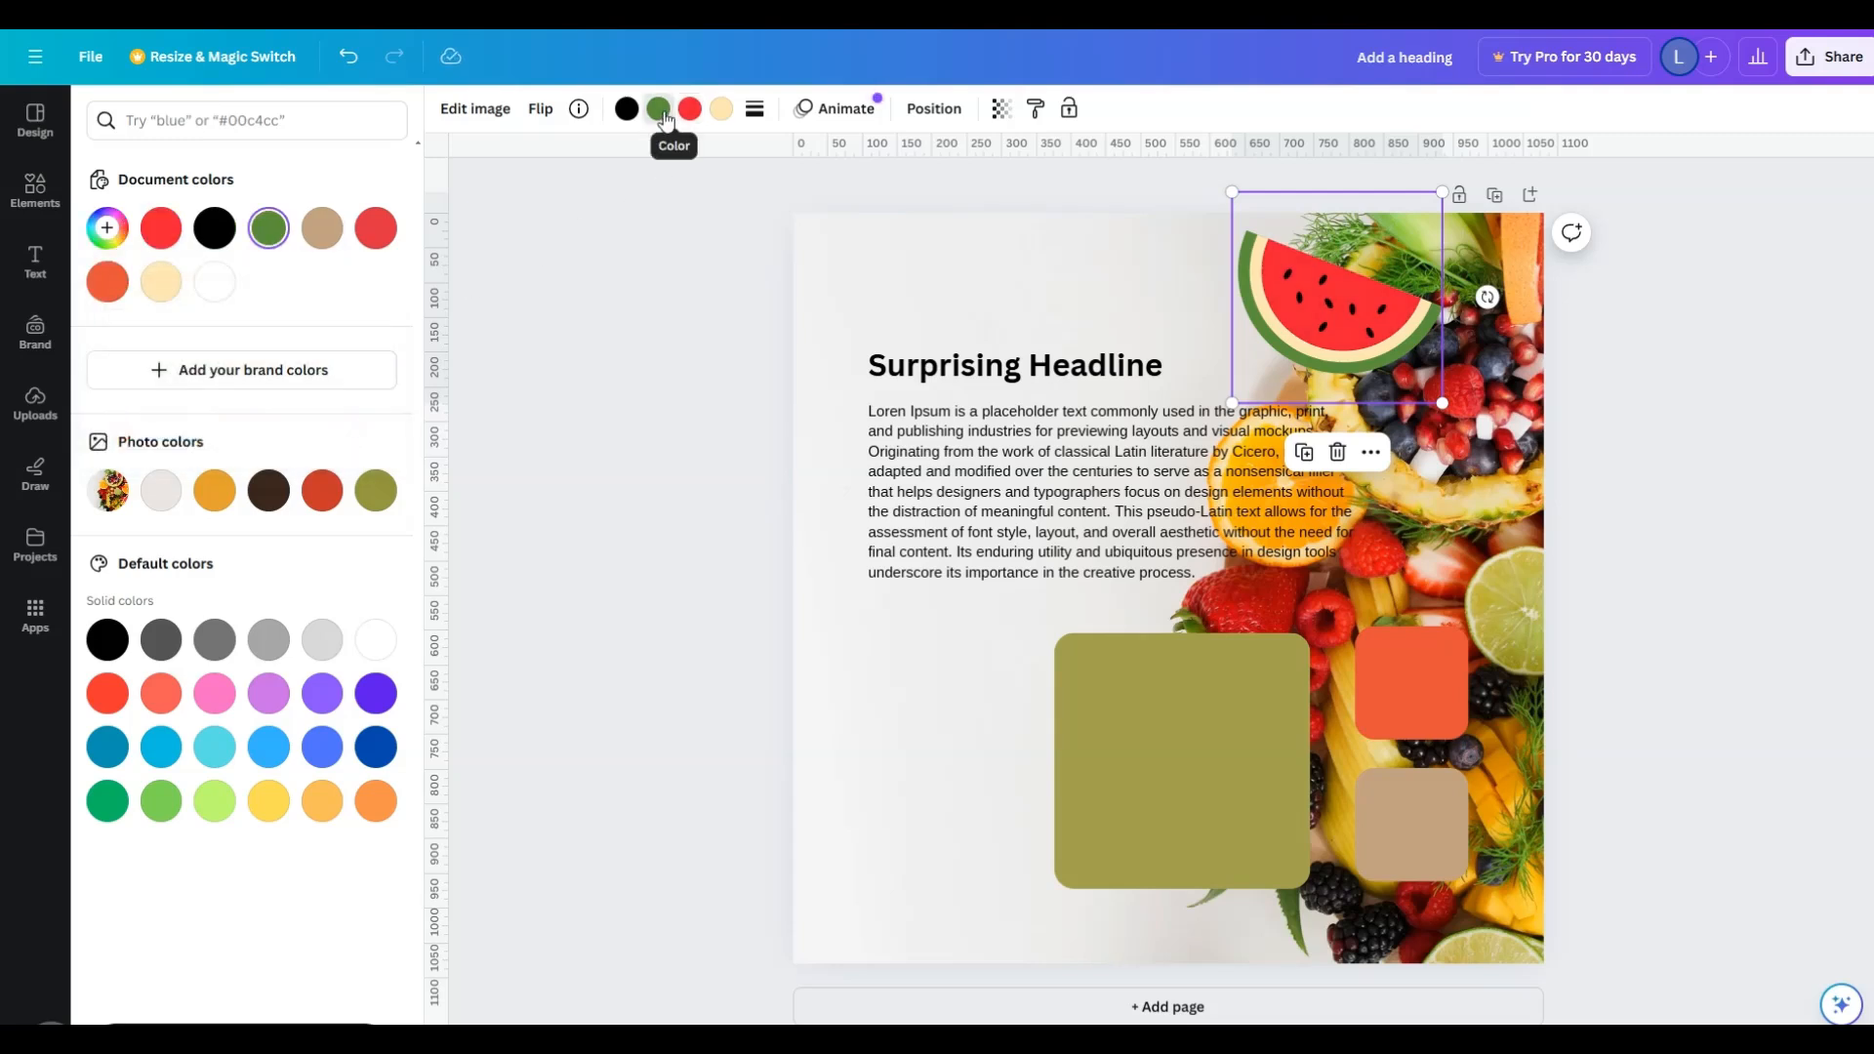
pyautogui.click(269, 237)
pyautogui.moveTo(265, 325); pyautogui.dragTo(400, 338)
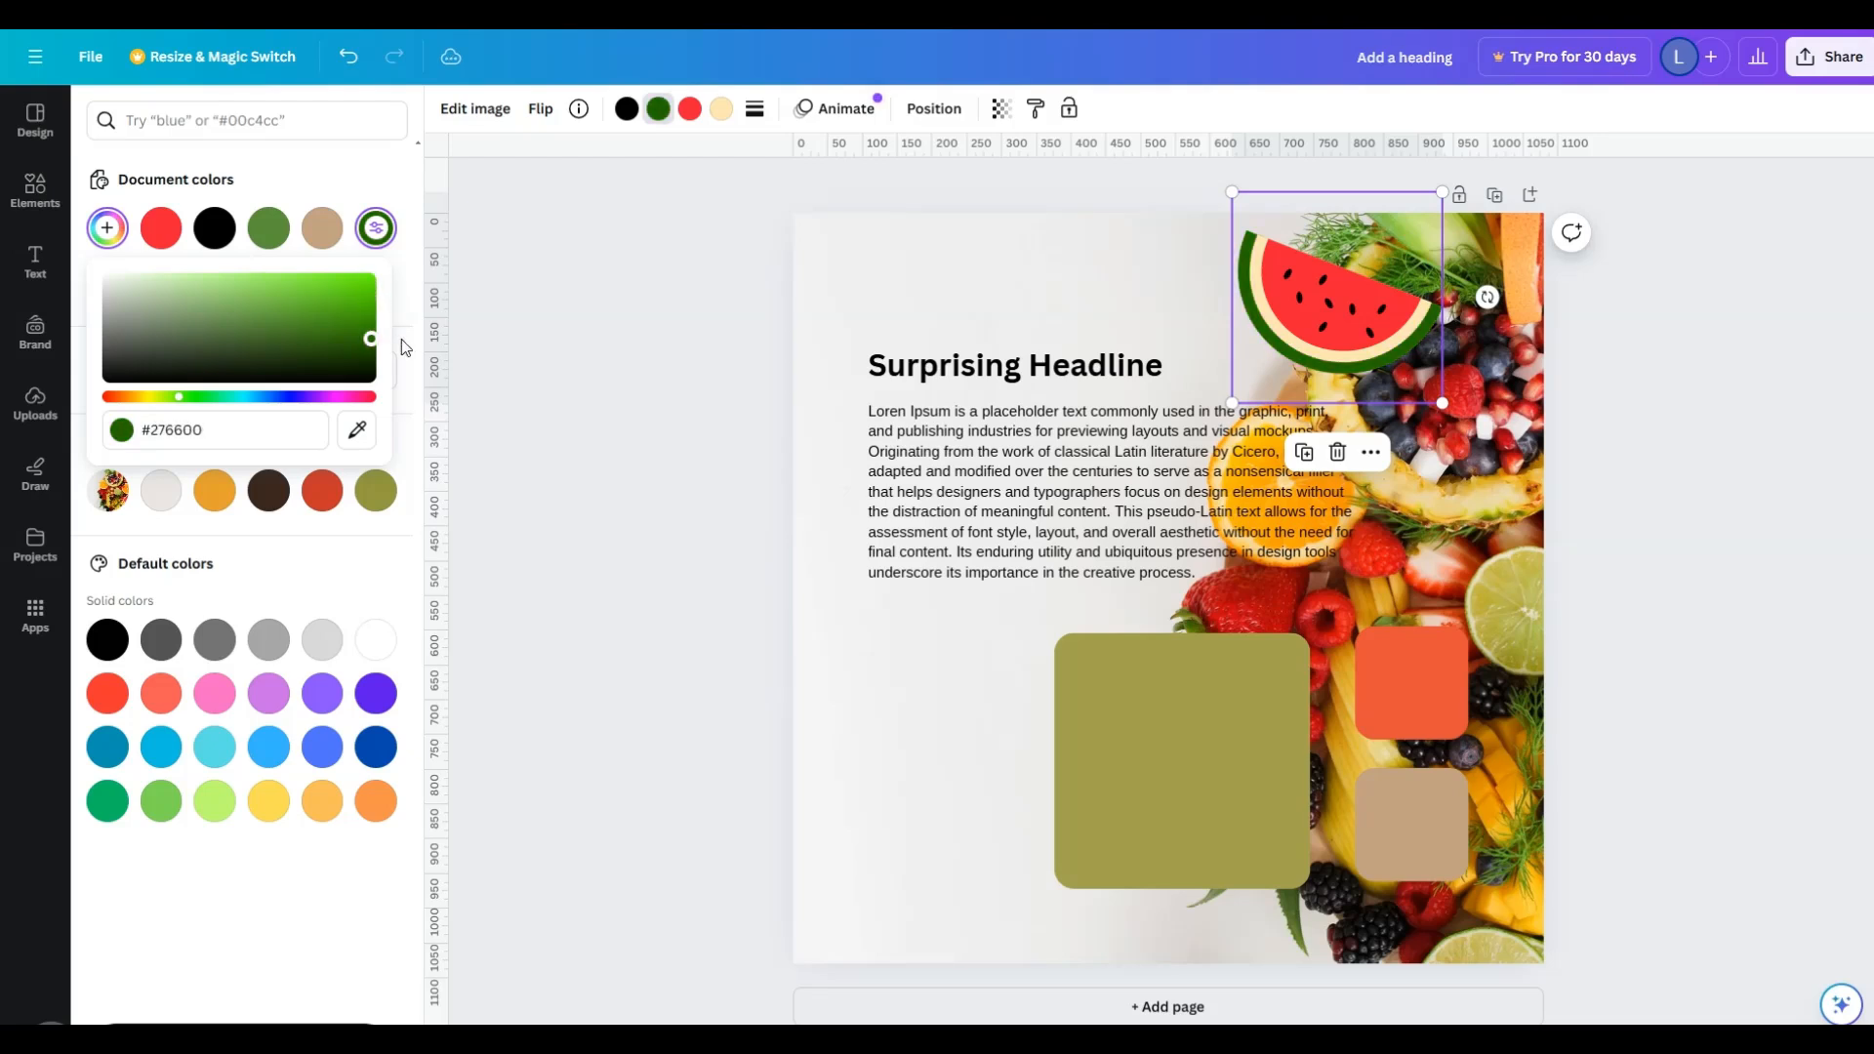
# - Try several shades for the cream inner rind of the watermelon slice and set it to #F1D79D
pyautogui.click(721, 109)
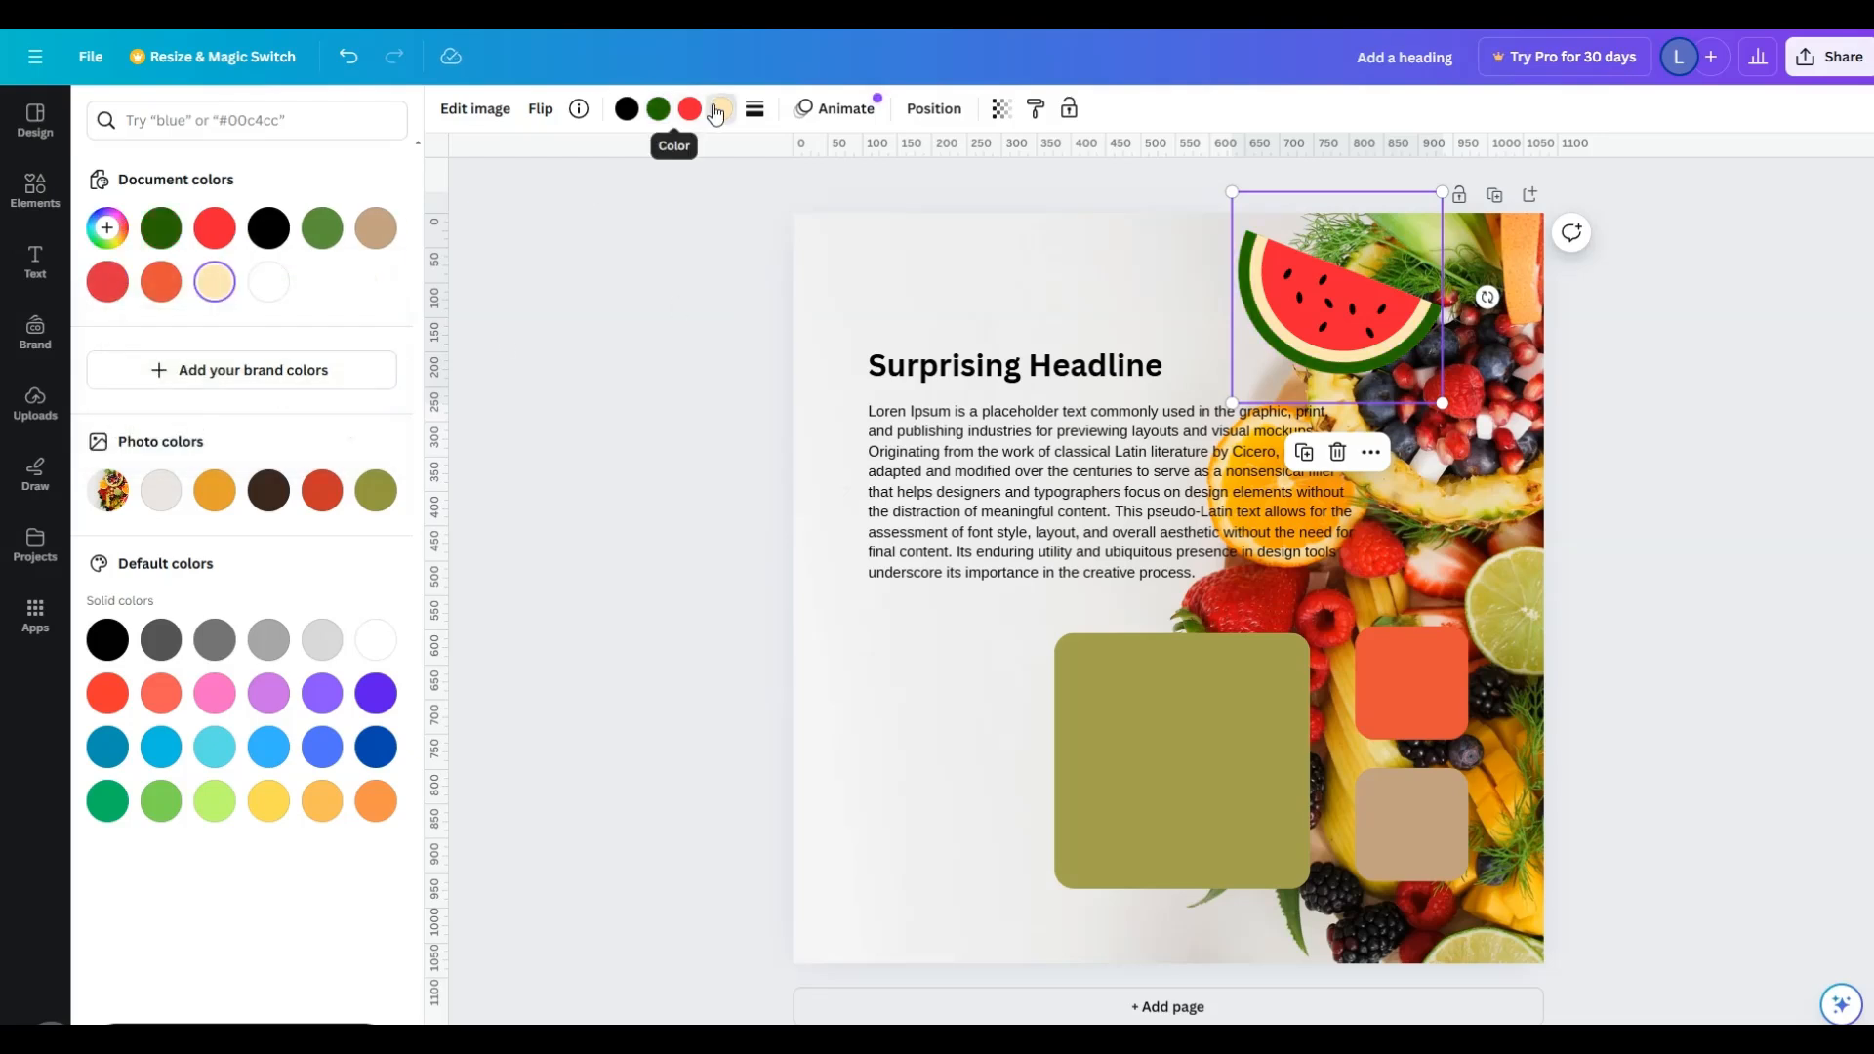
pyautogui.click(214, 284)
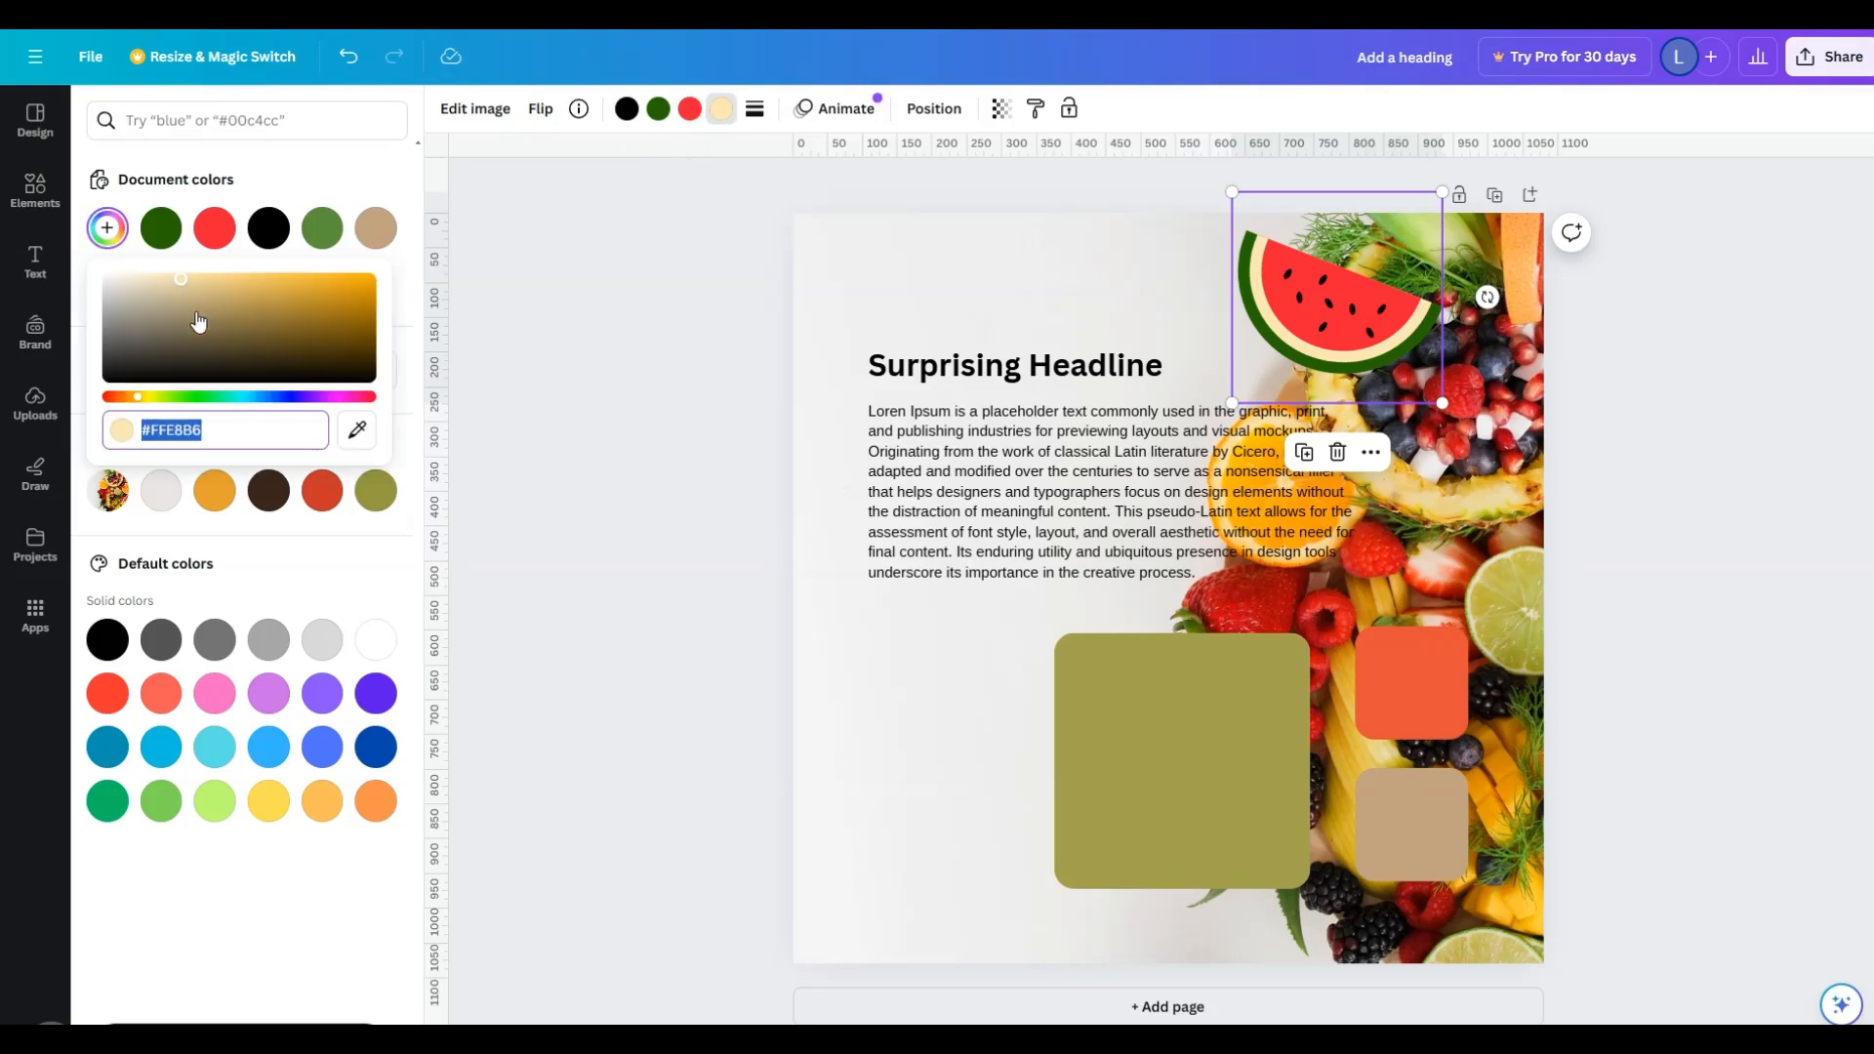
pyautogui.moveTo(181, 277); pyautogui.dragTo(346, 274)
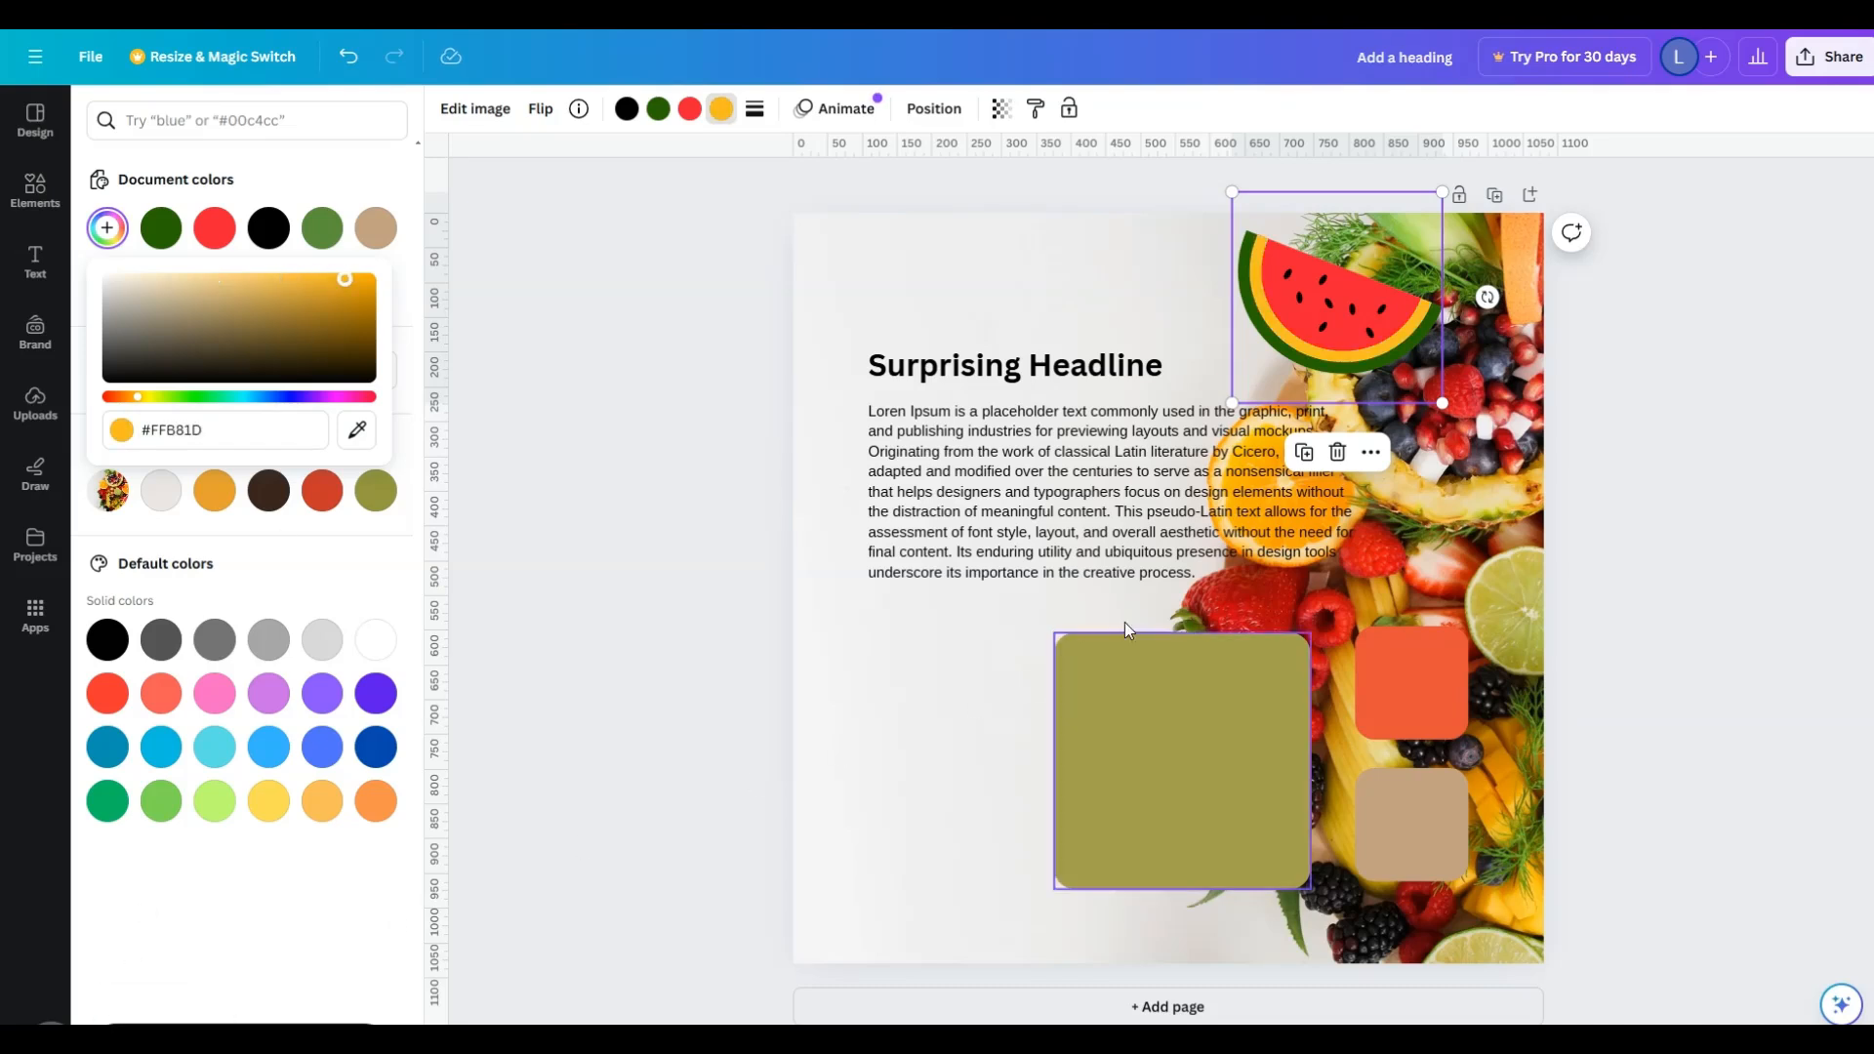
pyautogui.click(136, 280)
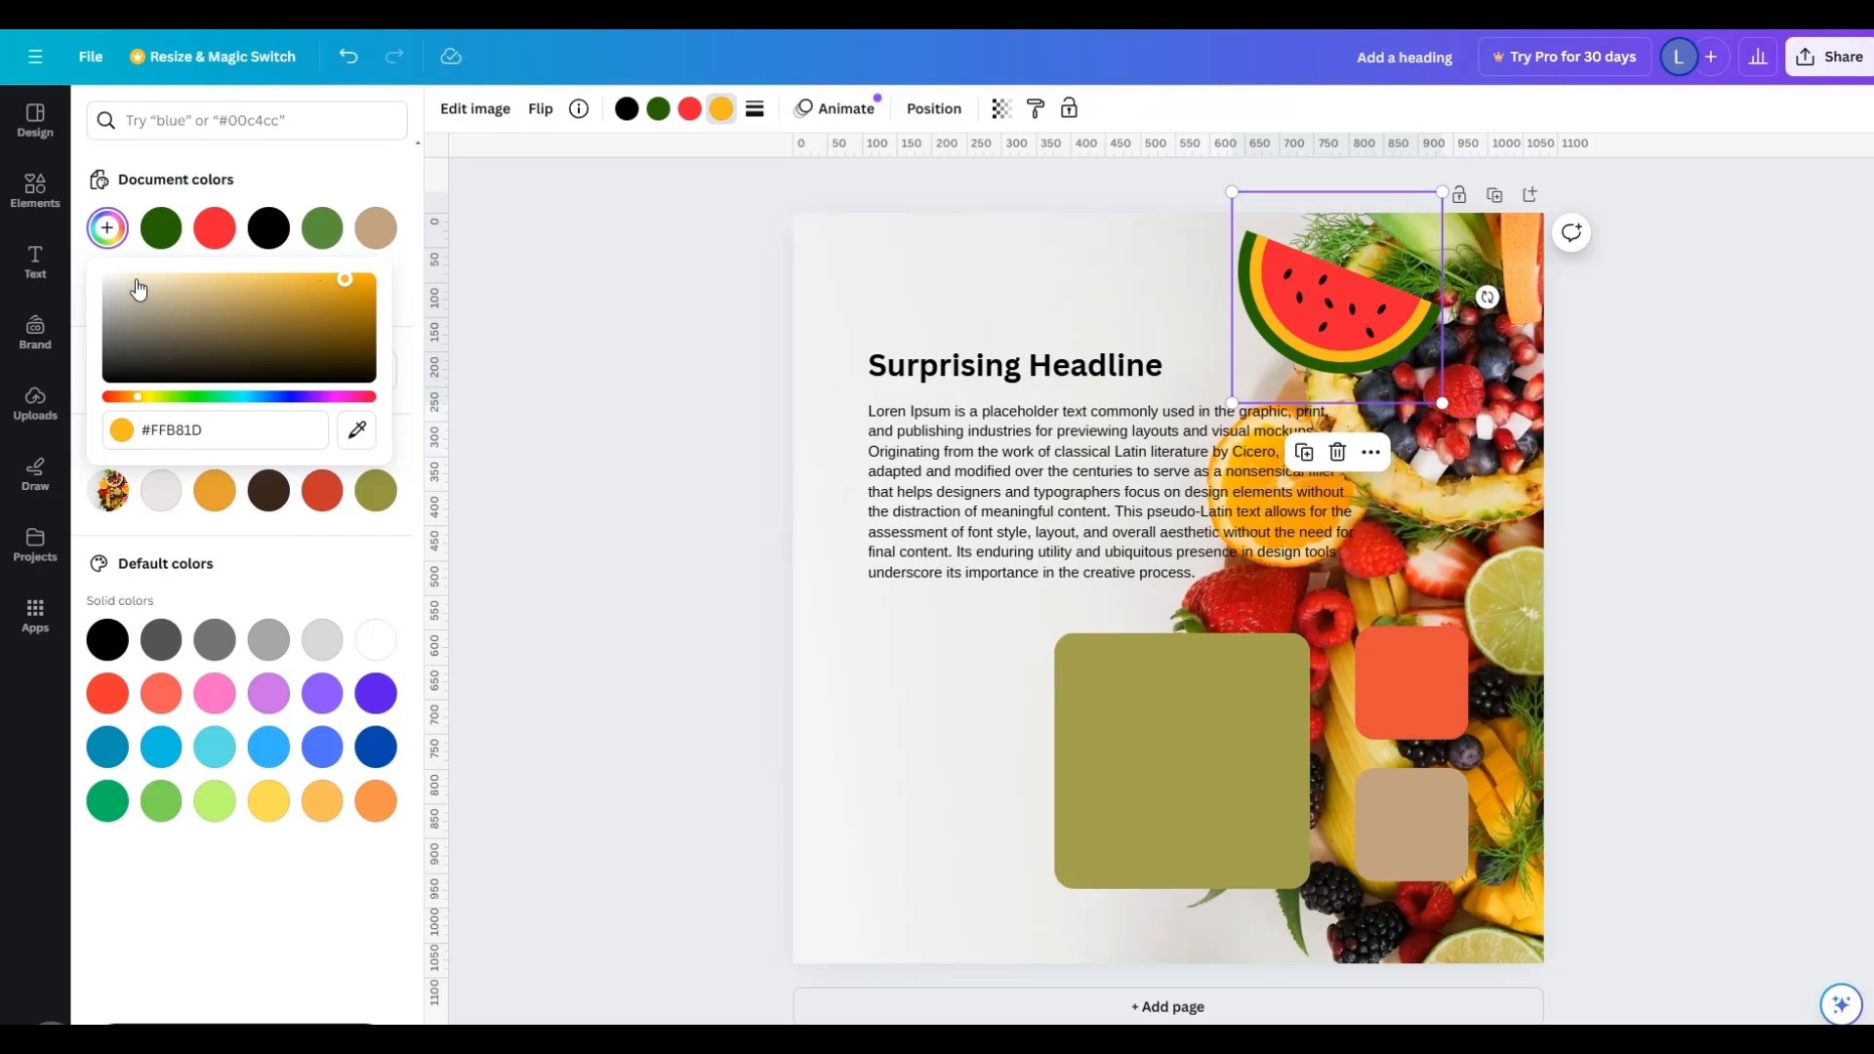
pyautogui.click(196, 280)
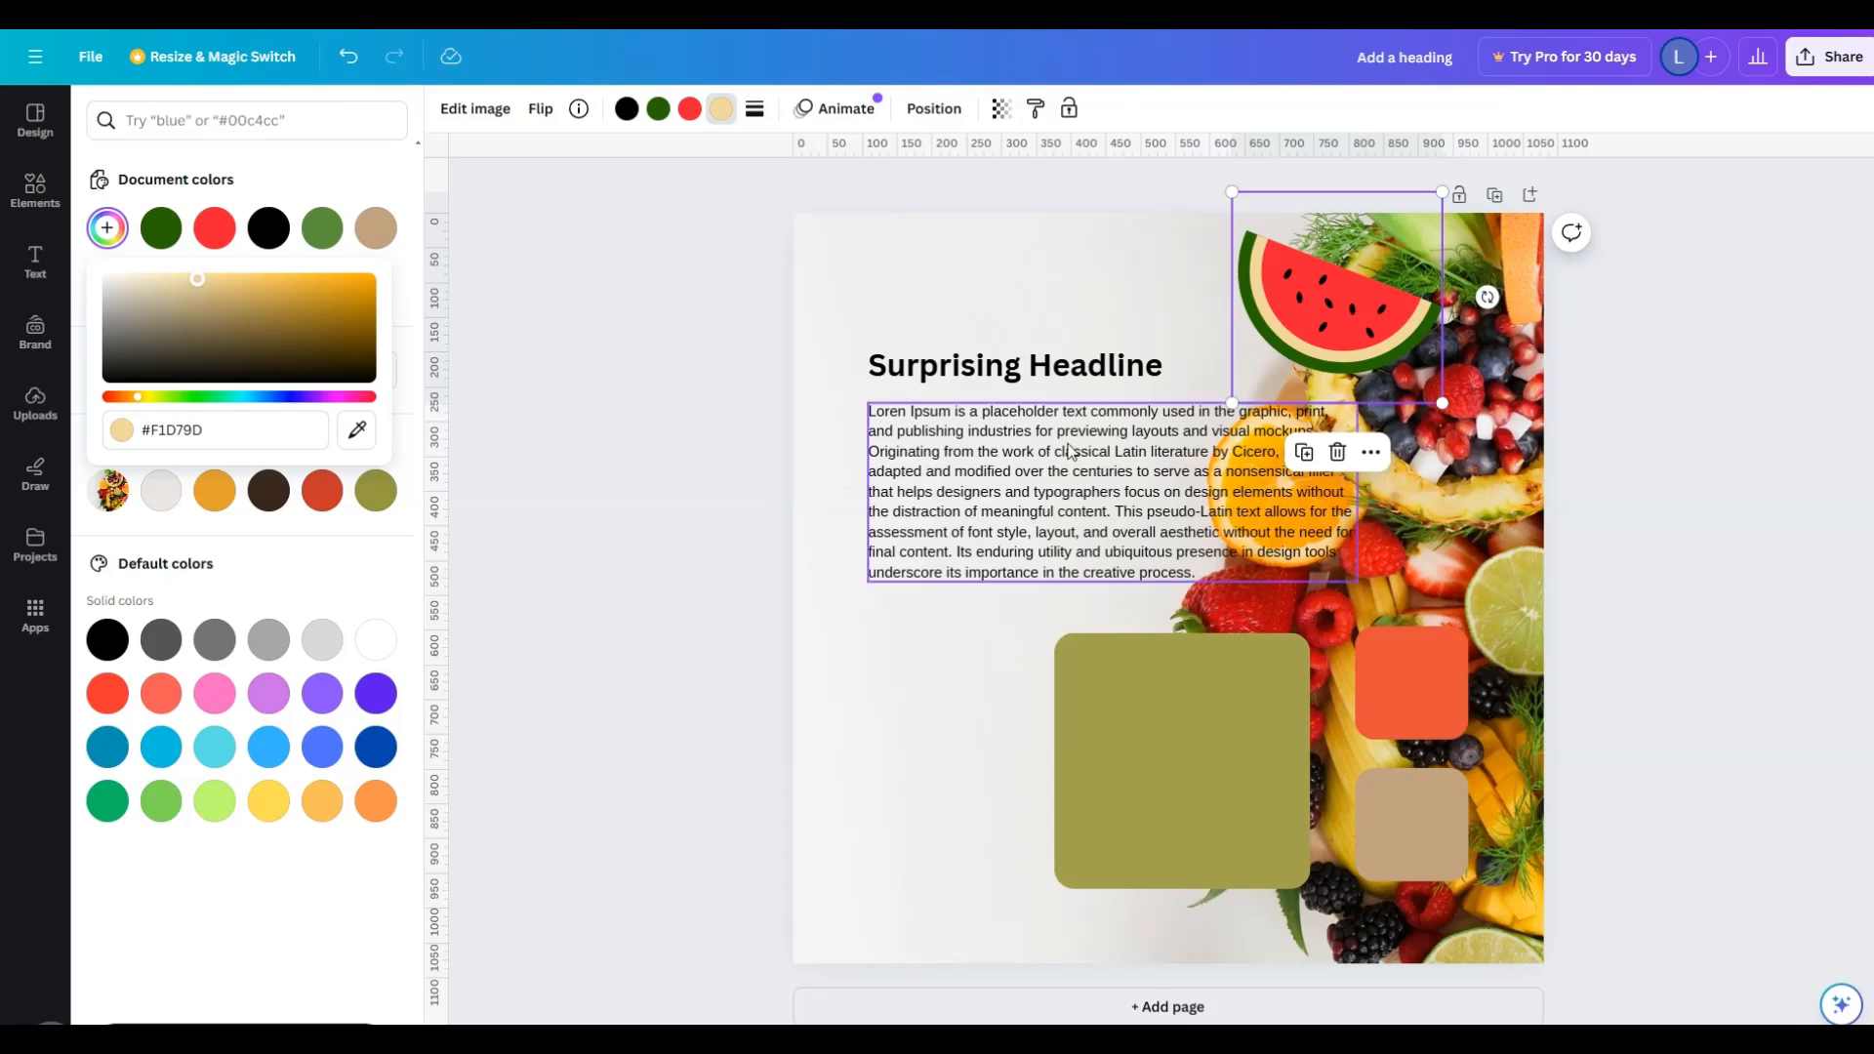
pyautogui.click(726, 430)
# - Move the watermelon slice graphic above the headline, aligned with its left edge, and shrink it to clear the text
pyautogui.moveTo(1314, 327); pyautogui.dragTo(950, 326)
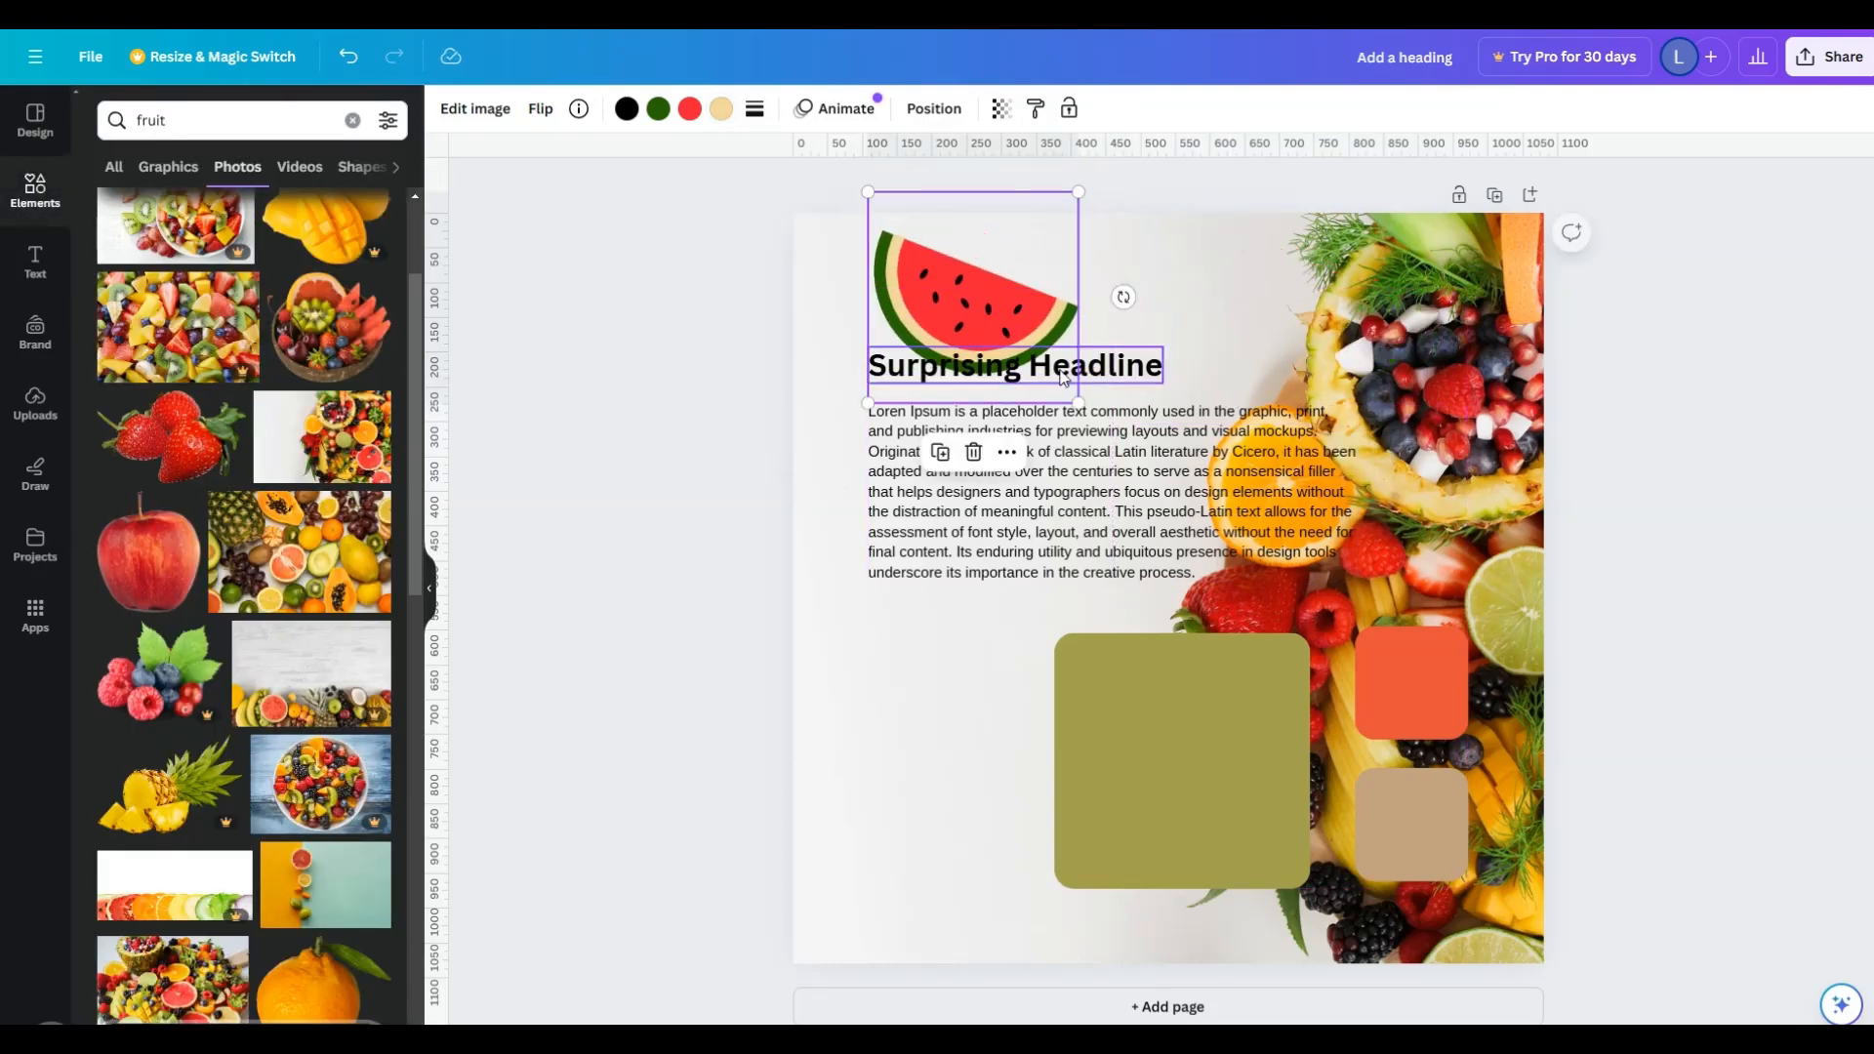
pyautogui.moveTo(1079, 402); pyautogui.dragTo(1016, 340)
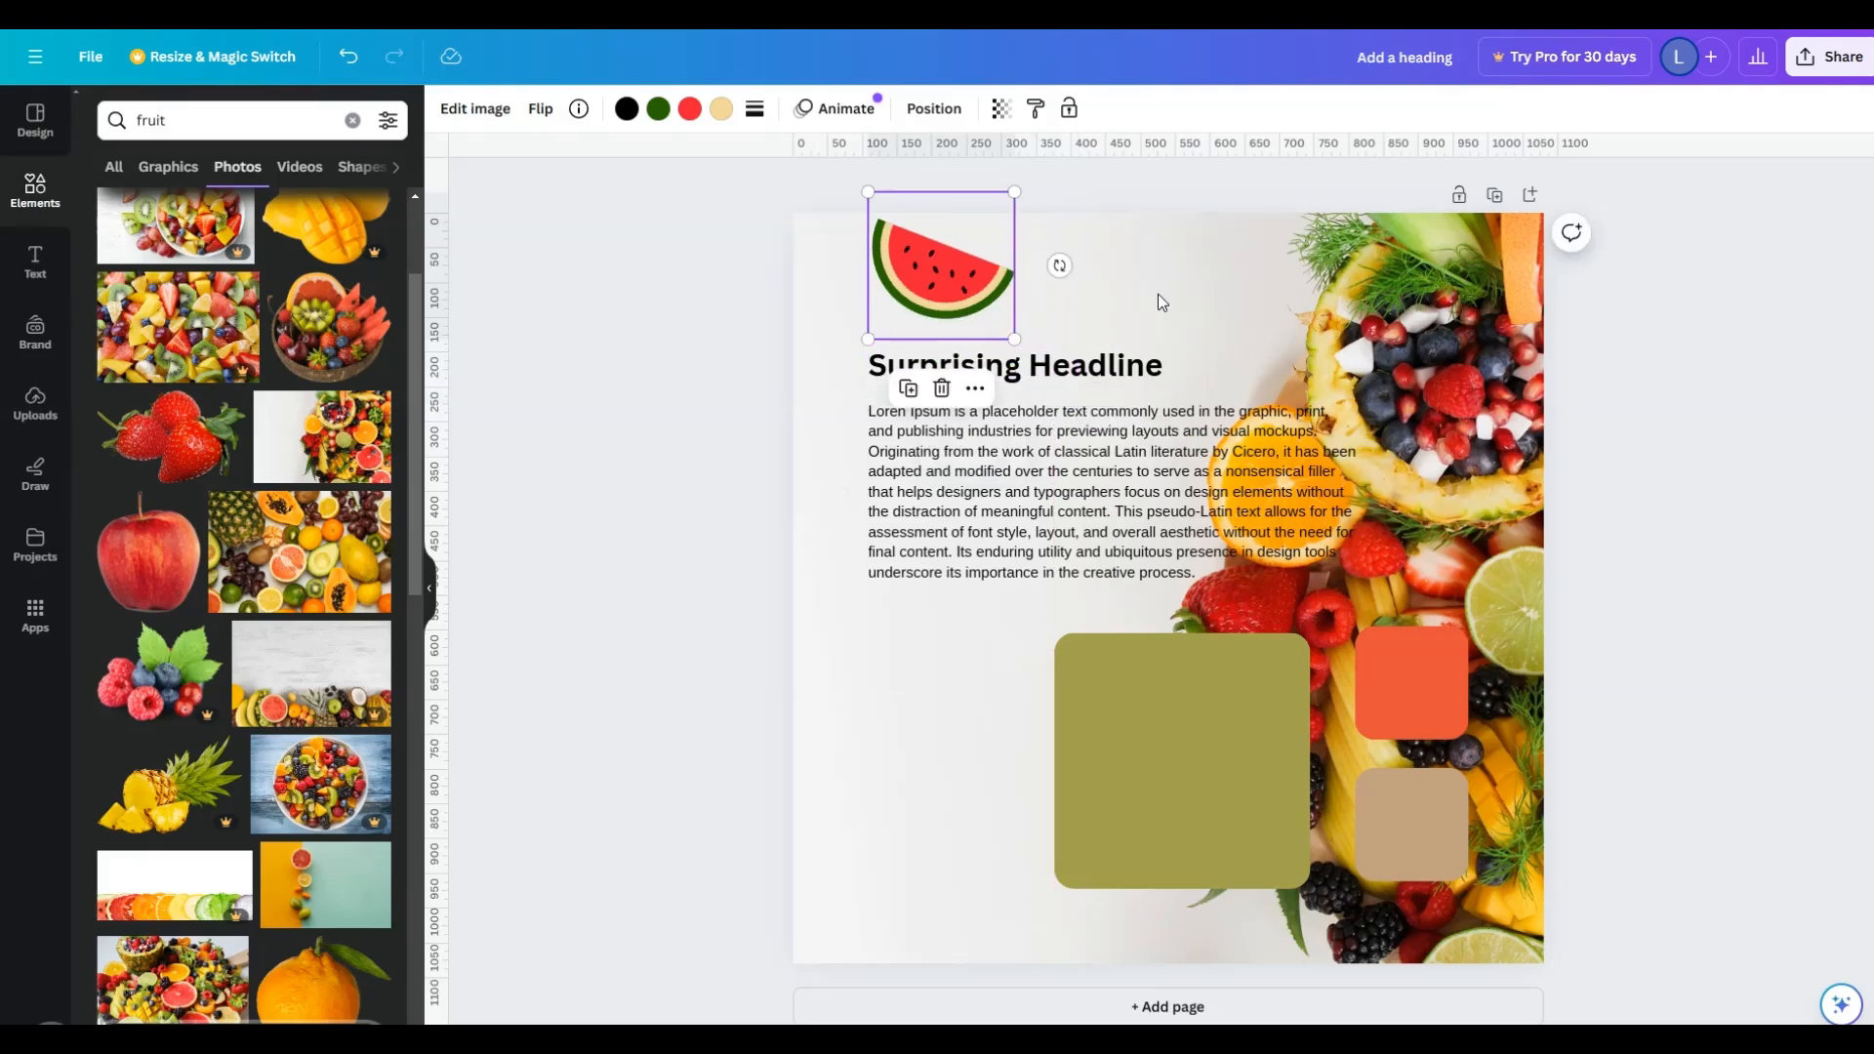
pyautogui.click(1125, 295)
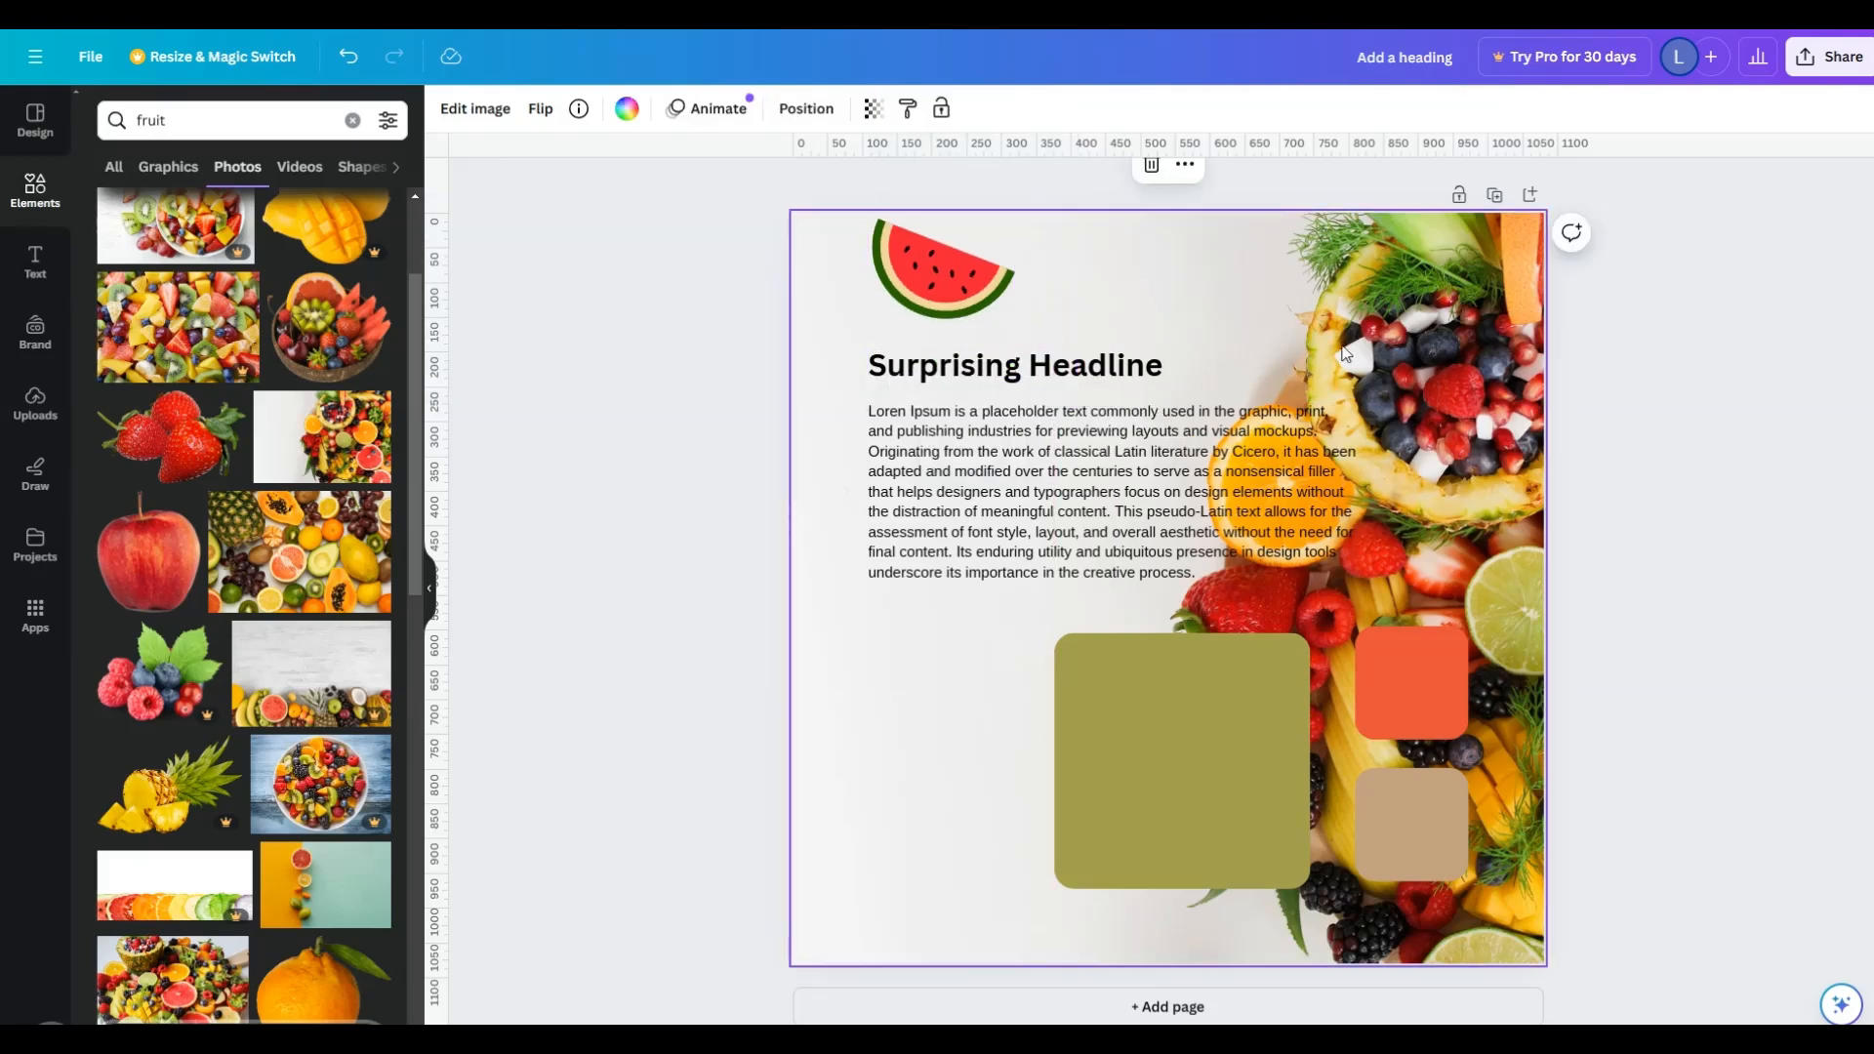
# - Narrow the body paragraph's text box so the text wraps clear of the fruit in the background
pyautogui.click(1230, 537)
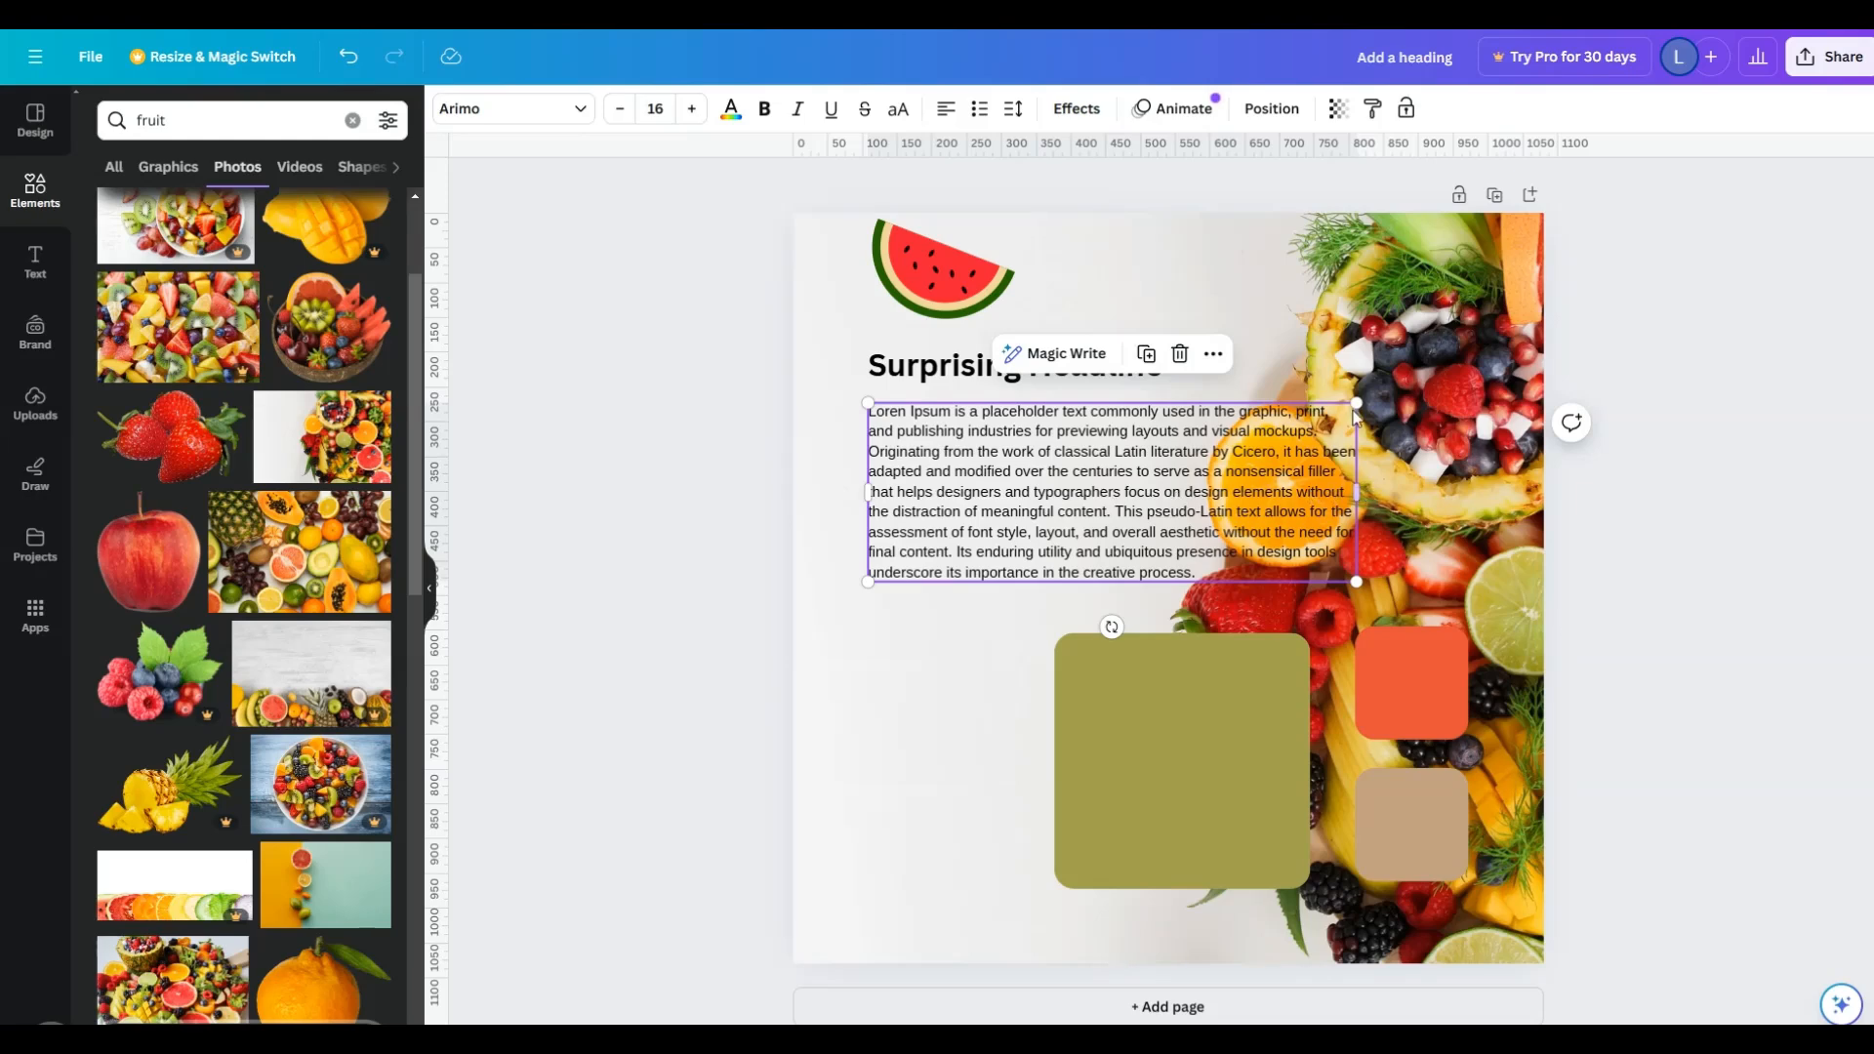
pyautogui.moveTo(1360, 493); pyautogui.dragTo(1142, 533)
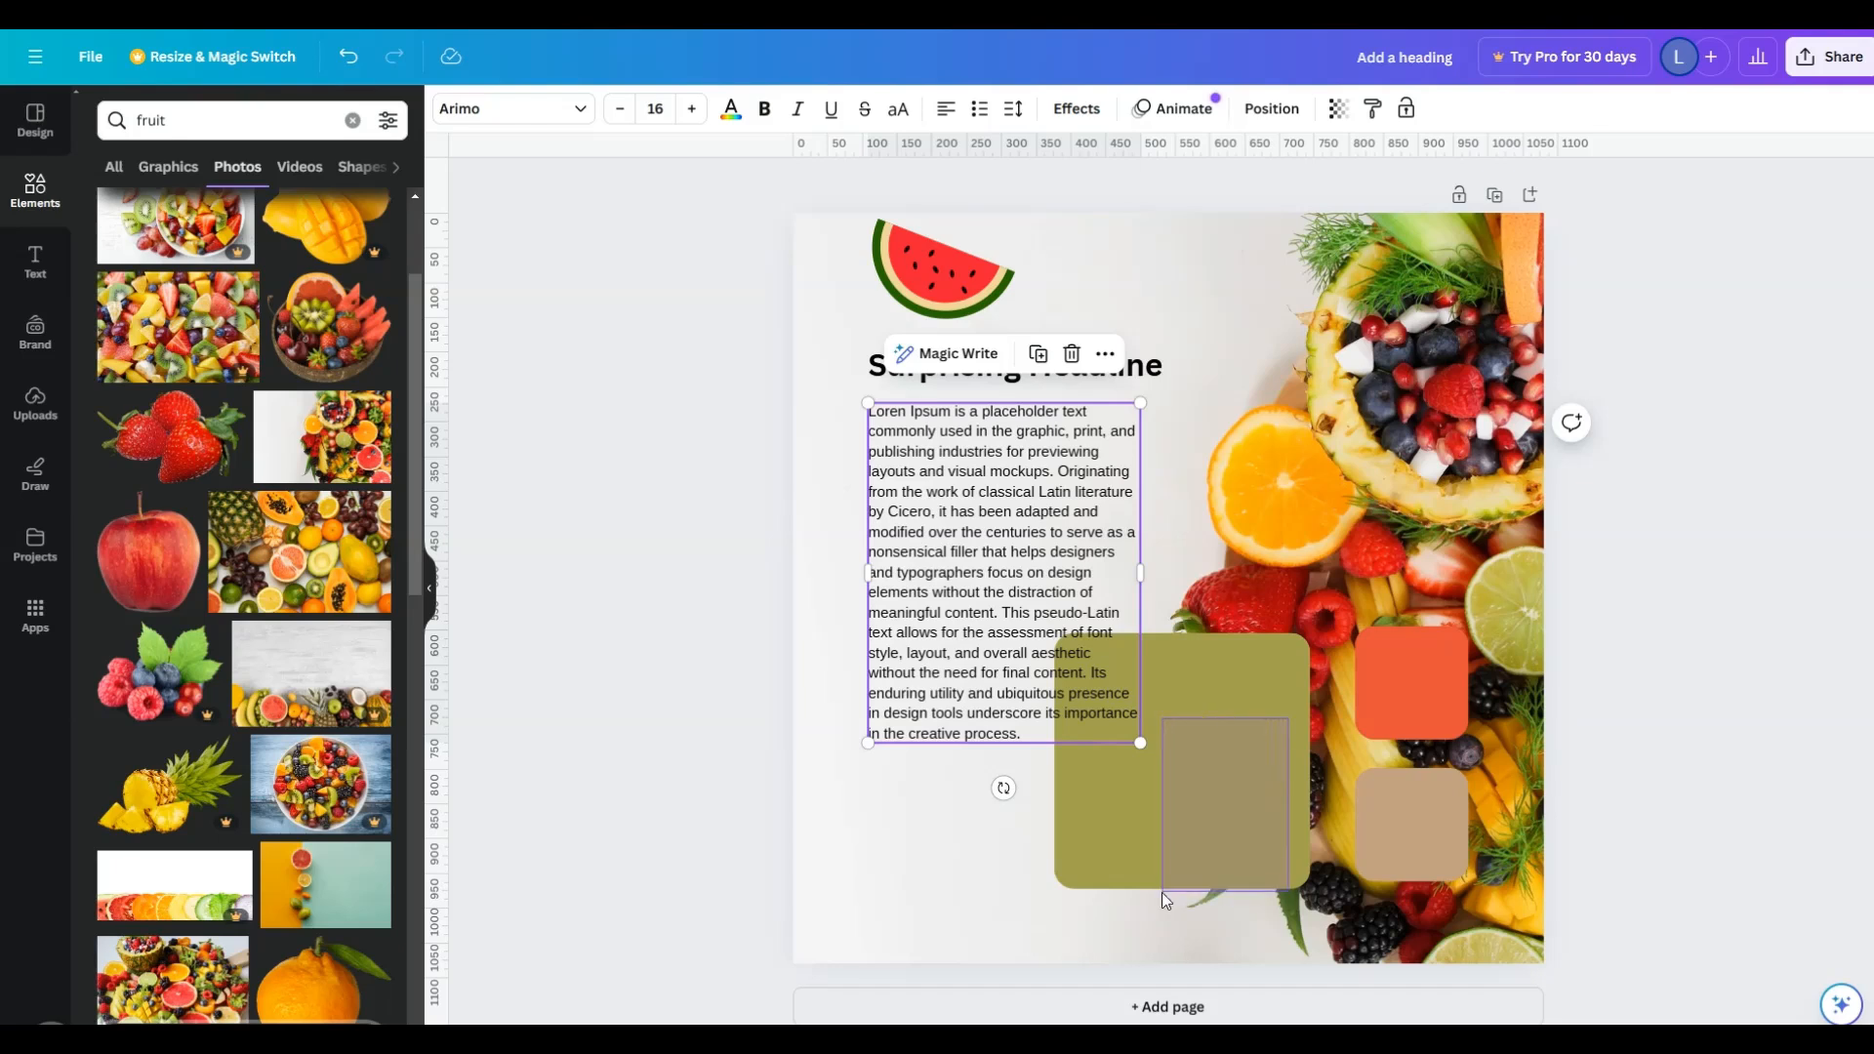
# - Resize the olive square into a small button-shaped rectangle beneath the paragraph and set its corner rounding to 11
pyautogui.click(1253, 735)
pyautogui.click(1182, 583)
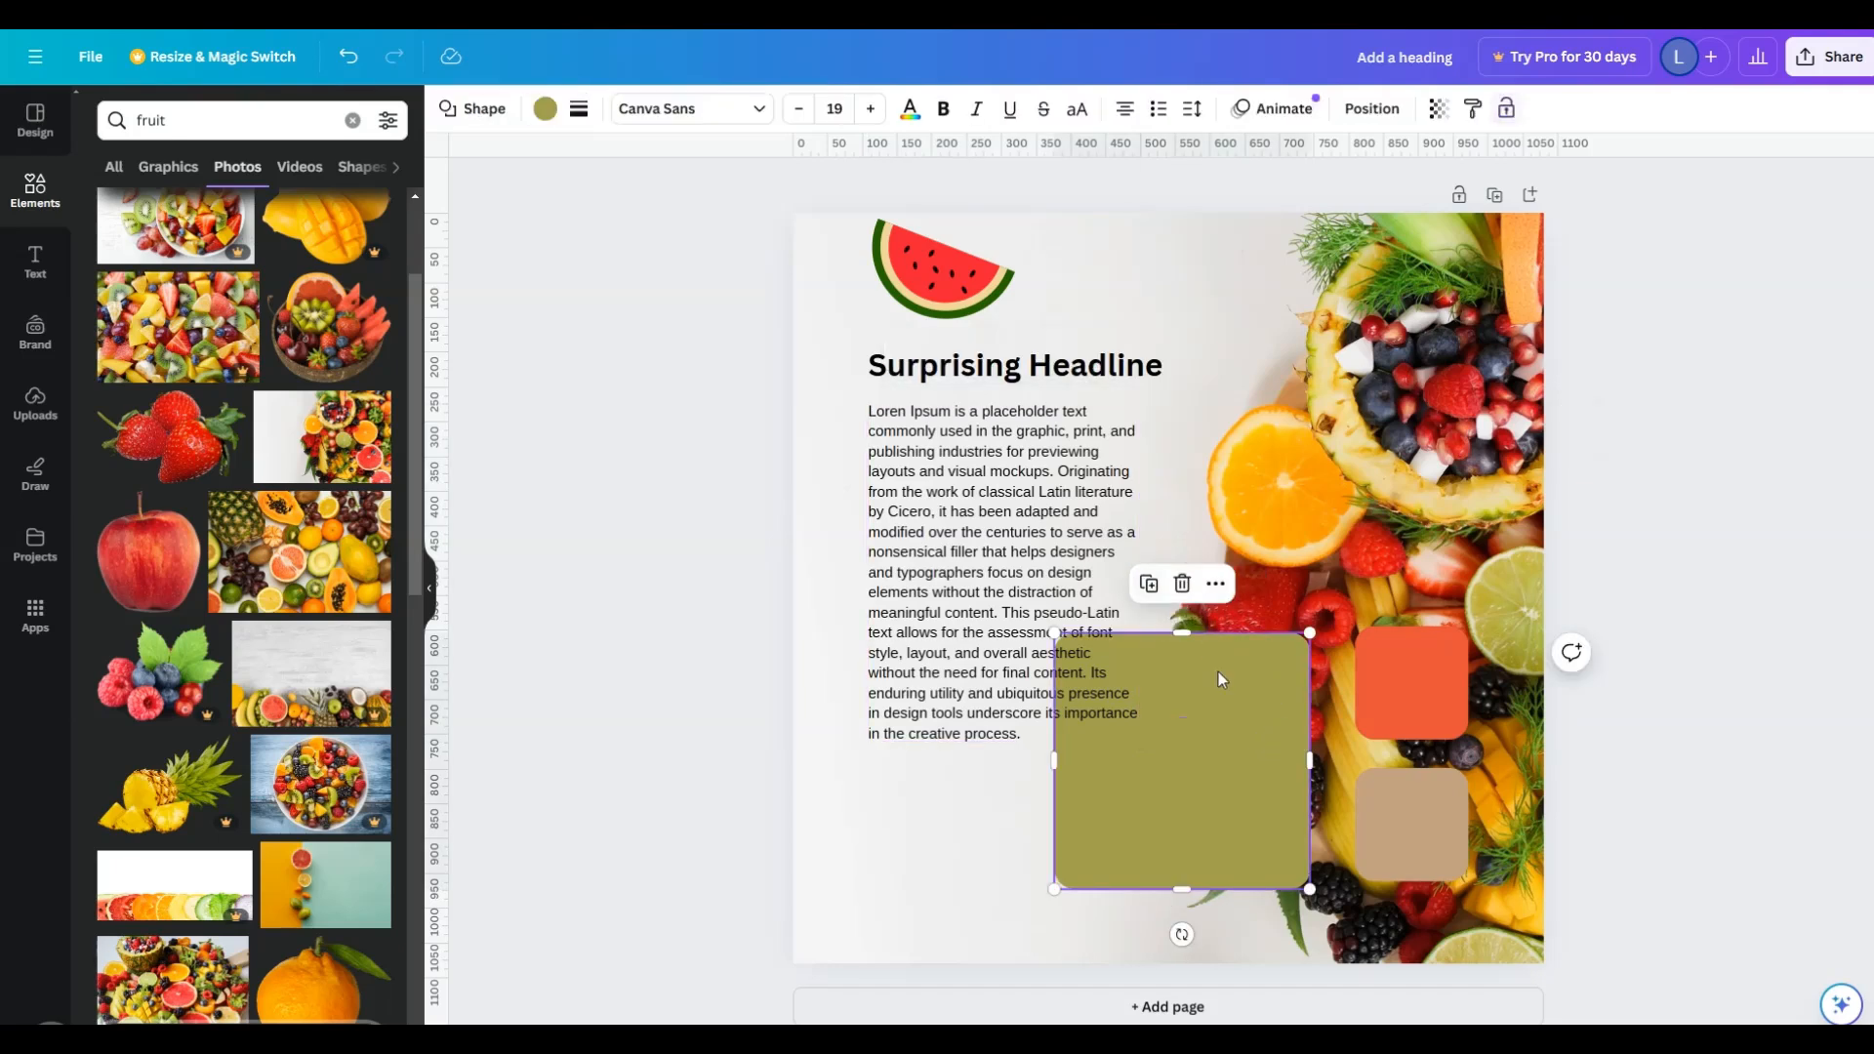
pyautogui.moveTo(1186, 633); pyautogui.dragTo(1030, 787)
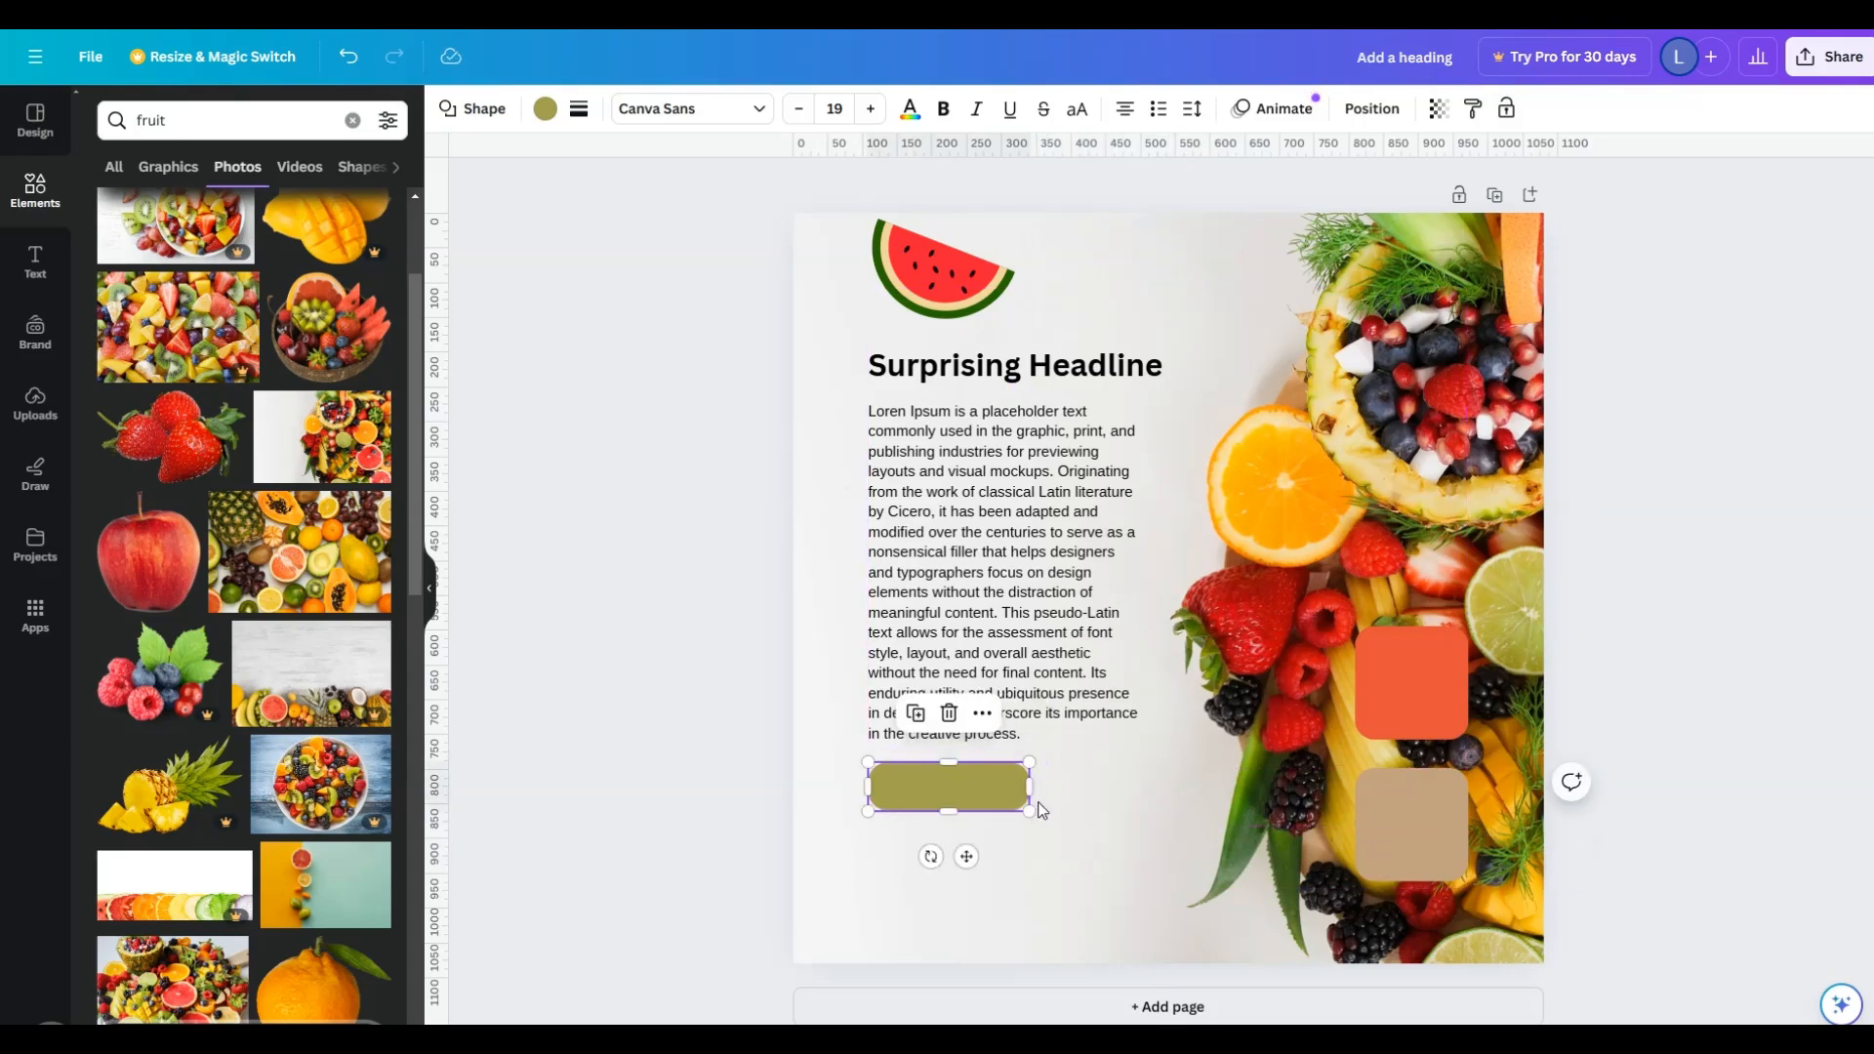
pyautogui.click(586, 110)
pyautogui.moveTo(625, 305)
pyautogui.mouseDown()
pyautogui.moveTo(648, 306)
pyautogui.moveTo(615, 310)
pyautogui.moveTo(628, 322)
pyautogui.mouseUp()
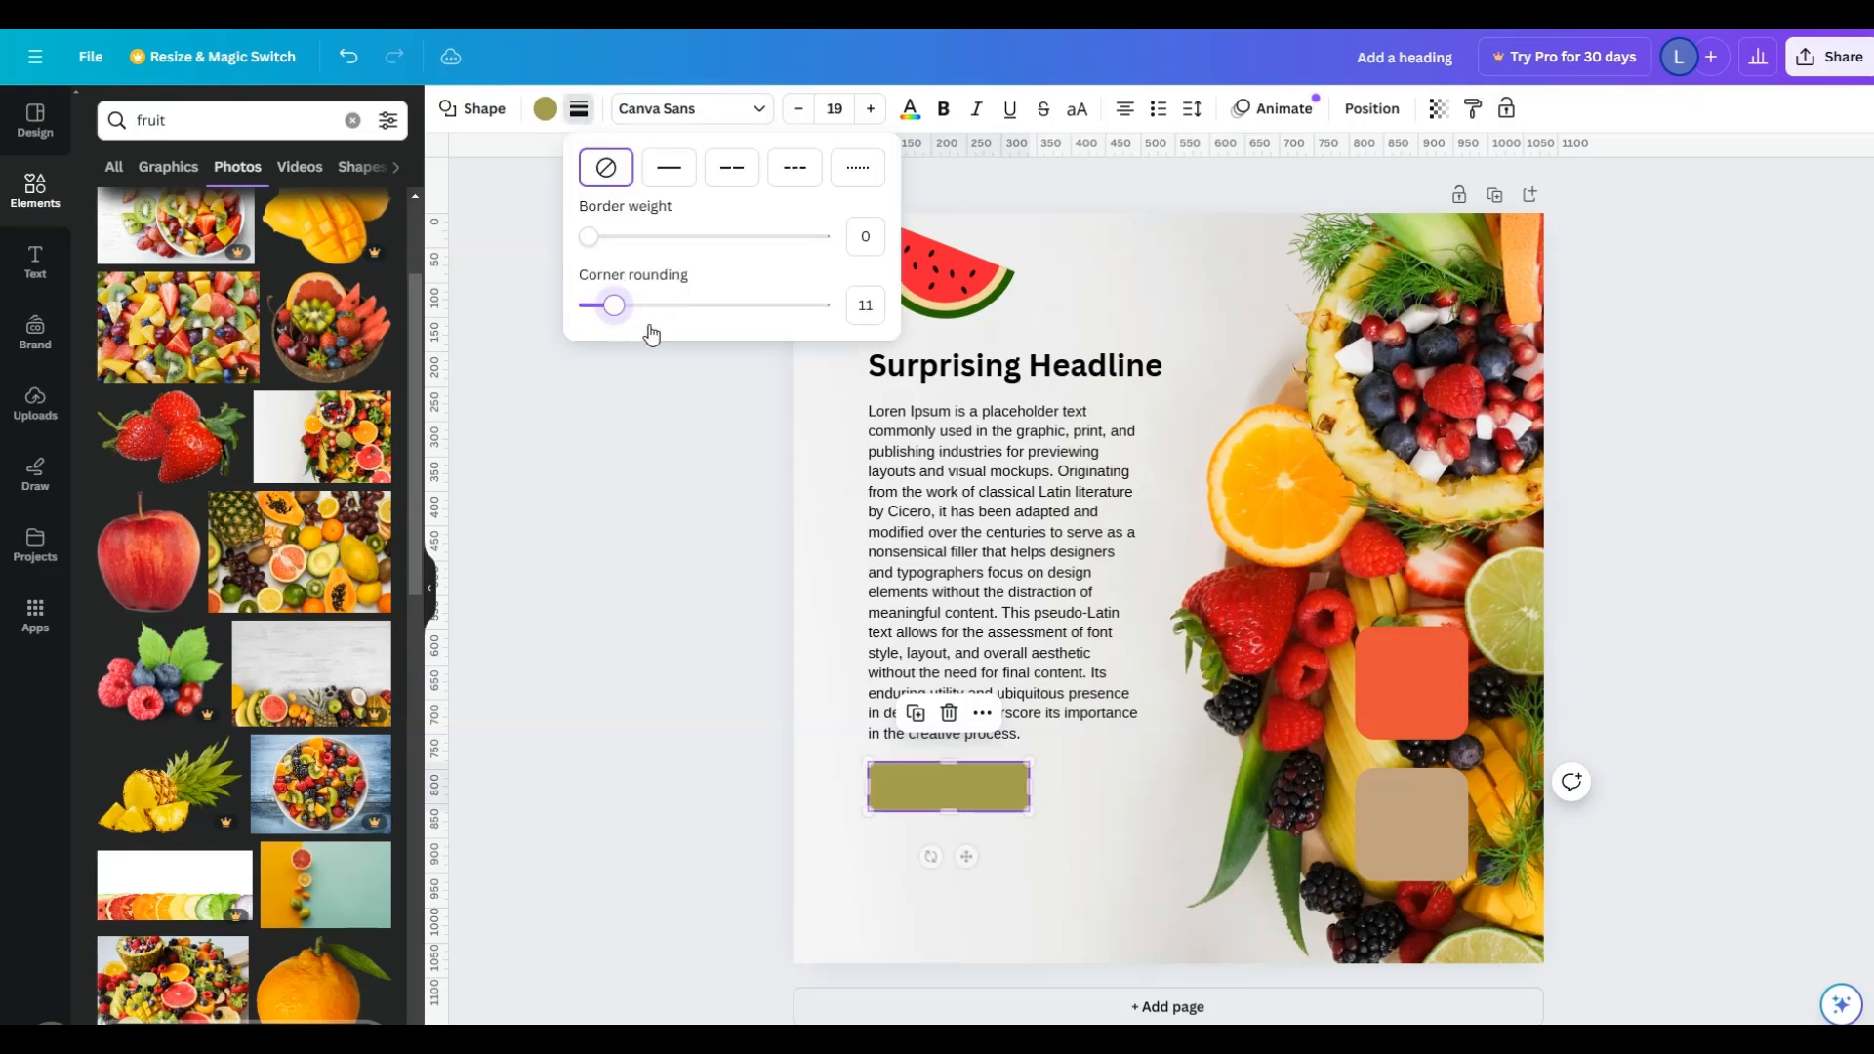
pyautogui.click(1667, 482)
# - Delete the orange and tan rounded squares from the lower right of the page
pyautogui.click(1443, 692)
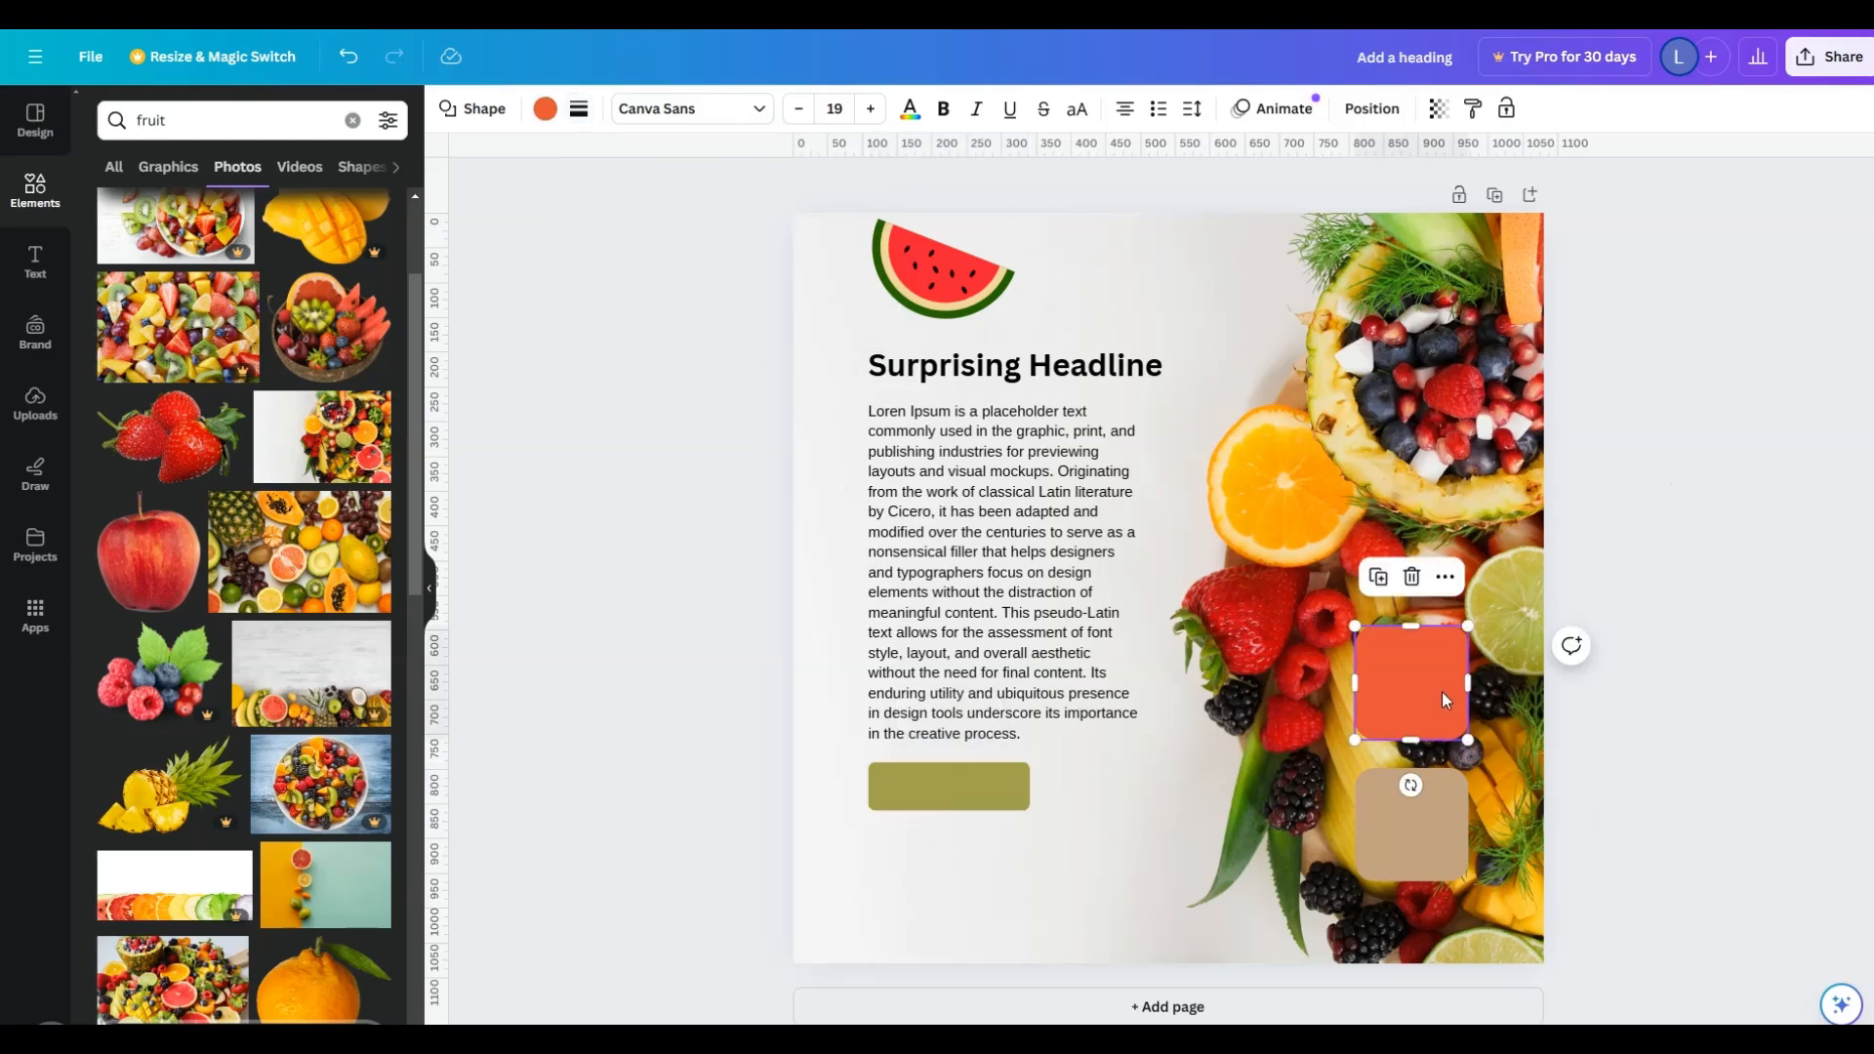
pyautogui.press('Delete')
pyautogui.click(1421, 845)
pyautogui.press('Delete')
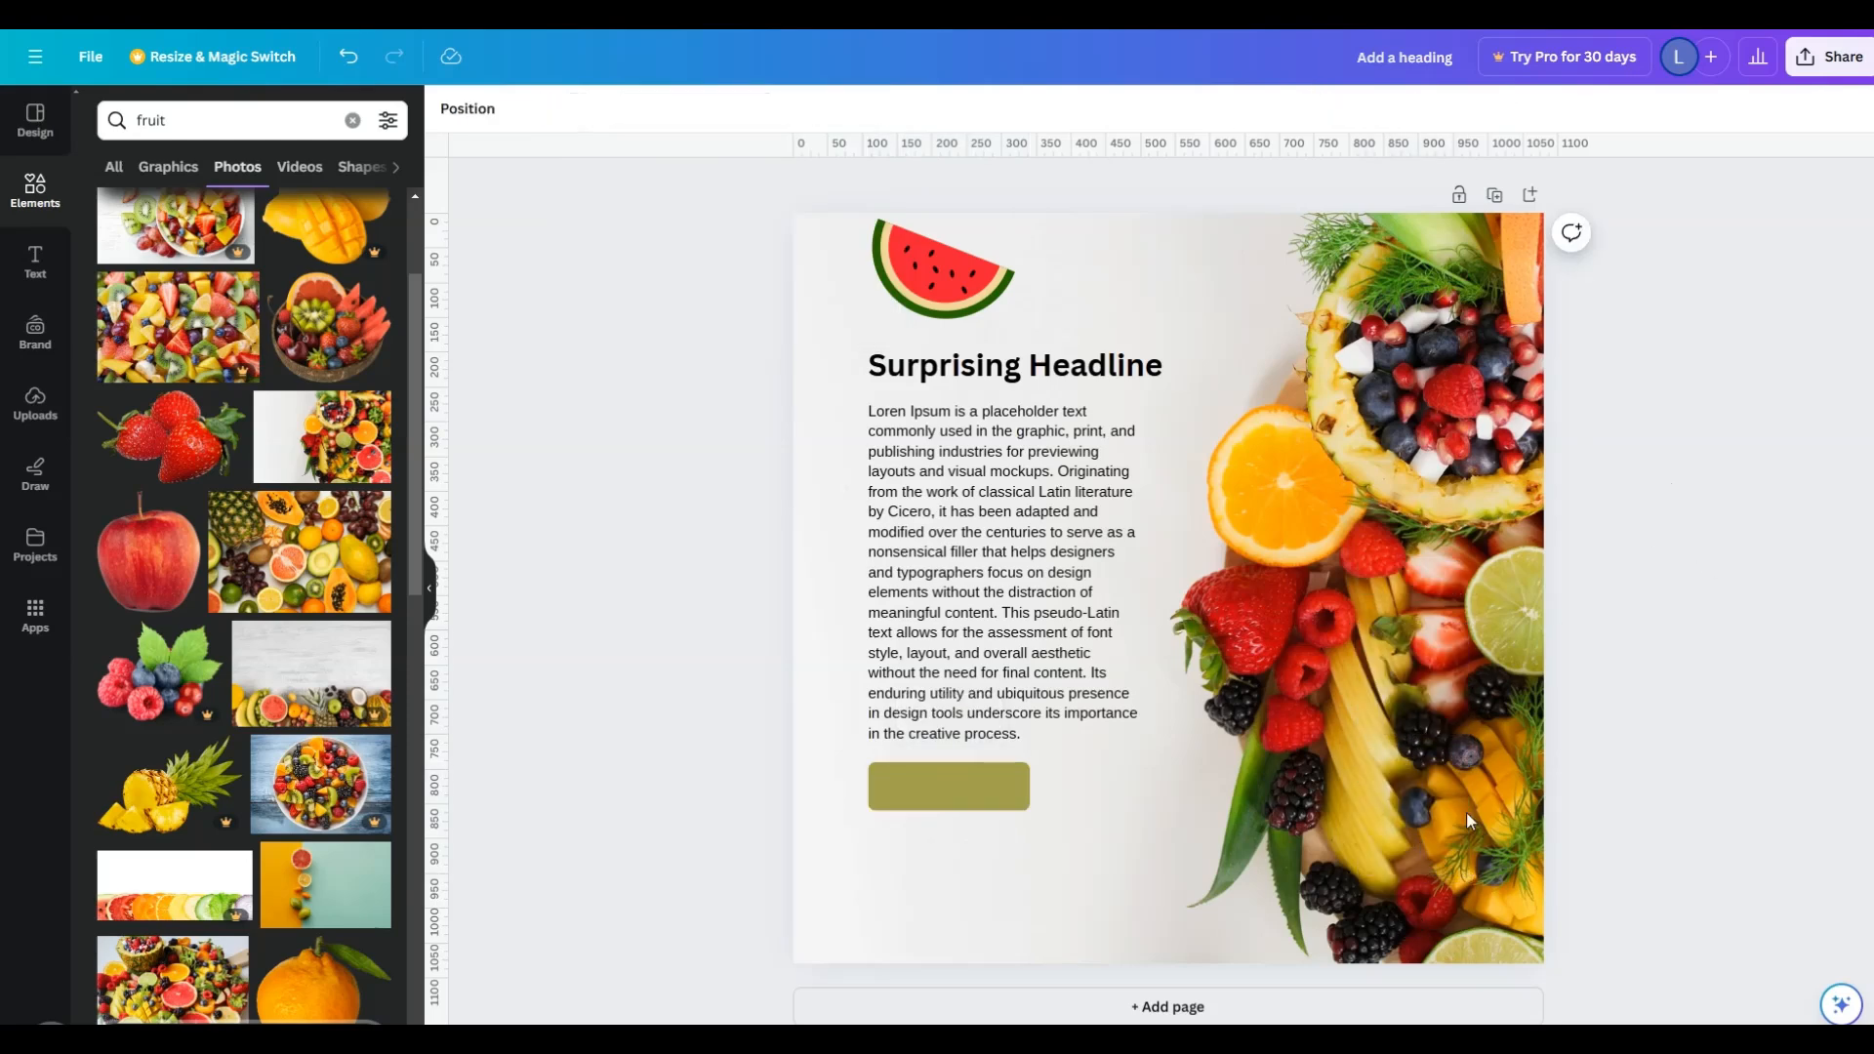
# - Shrink the watermelon slice graphic further into a small icon just above the start of the headline
pyautogui.click(938, 273)
pyautogui.moveTo(1015, 190); pyautogui.dragTo(949, 258)
pyautogui.click(1712, 456)
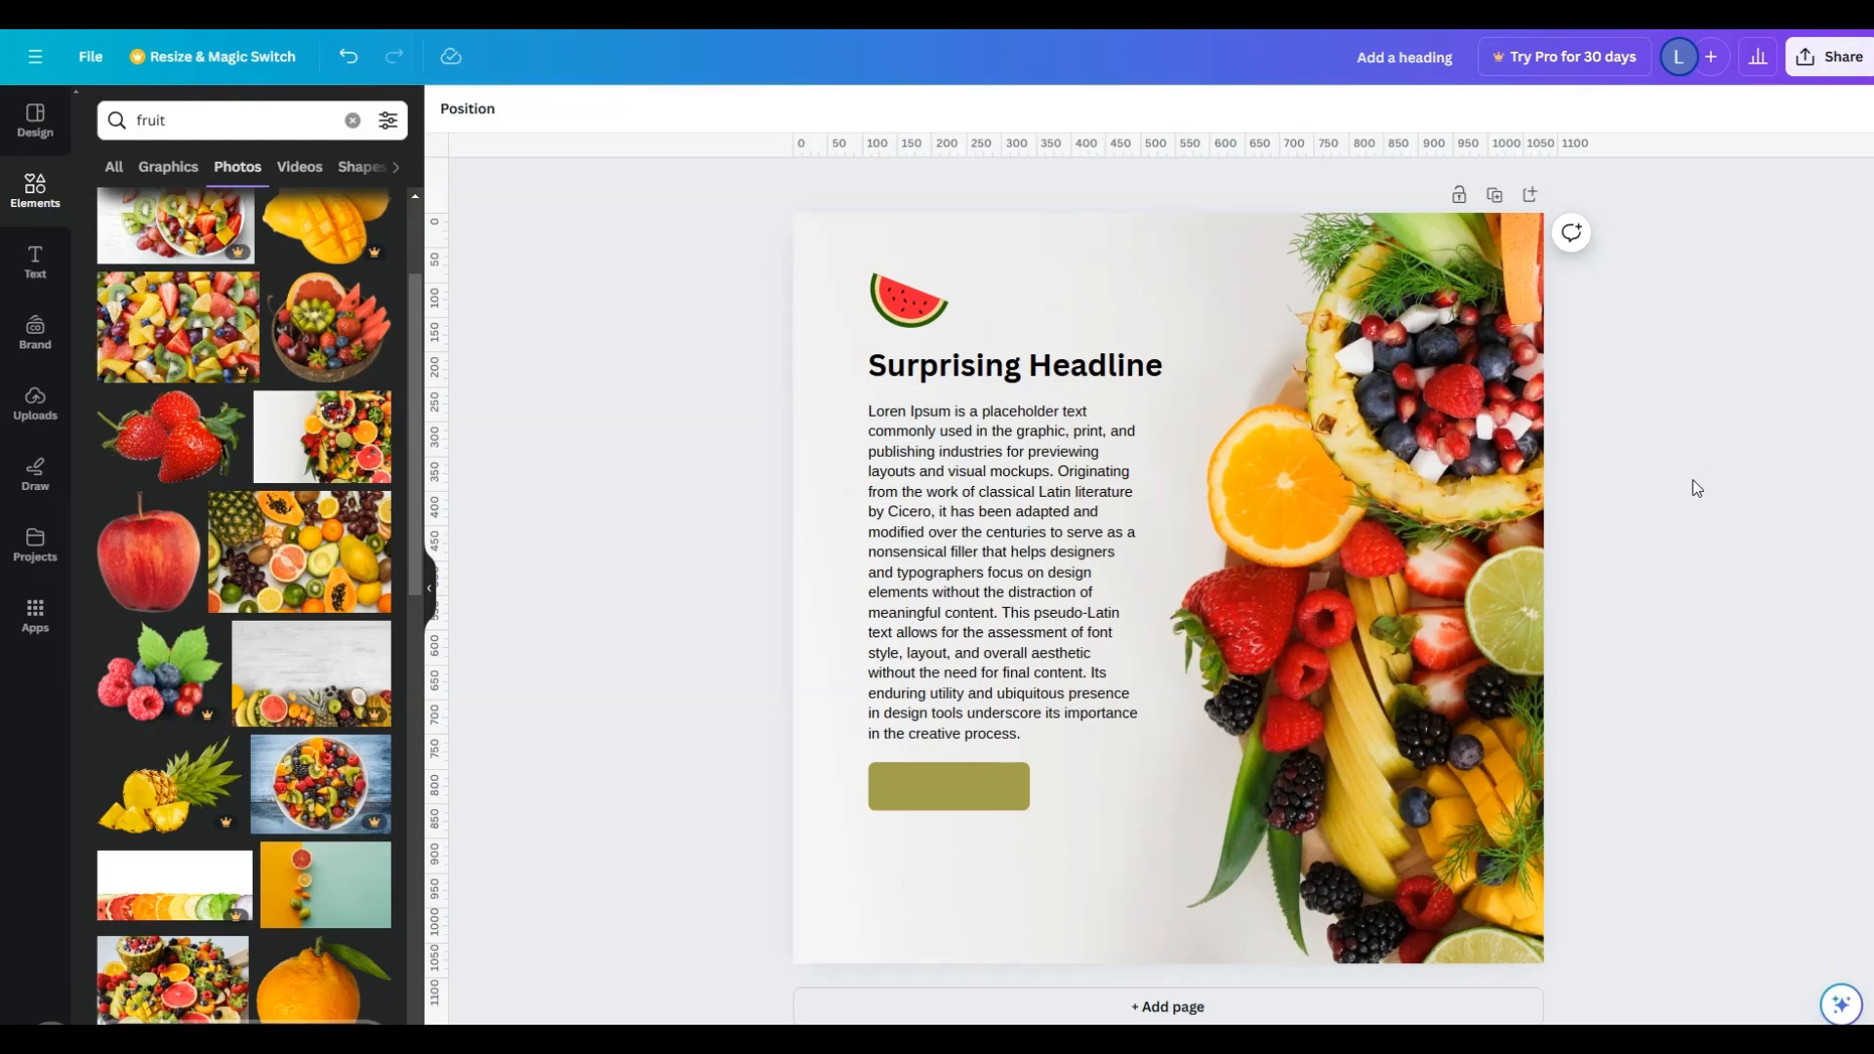
# - Search the elements for "arrow" and place the thick curved white arrow graphic to the right of the olive button
pyautogui.click(250, 125)
pyautogui.doubleClick(250, 125)
pyautogui.write('arrow')
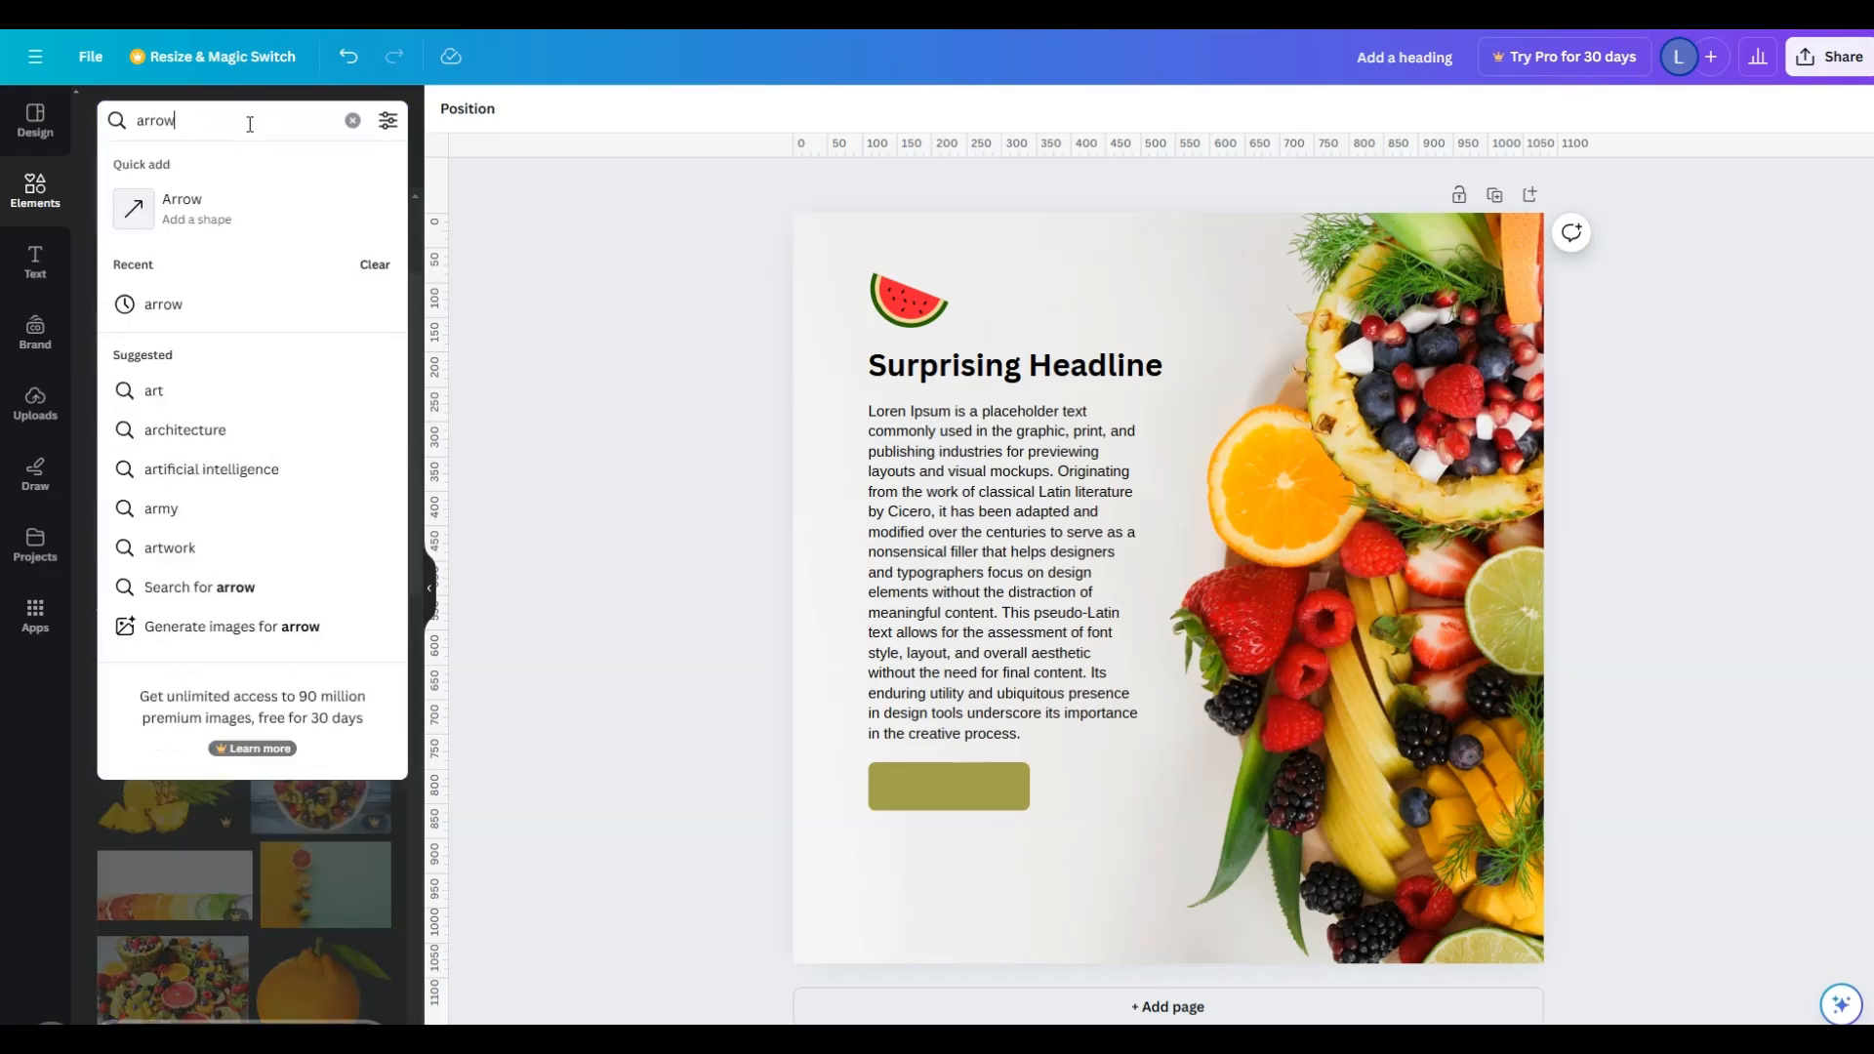
pyautogui.press('Return')
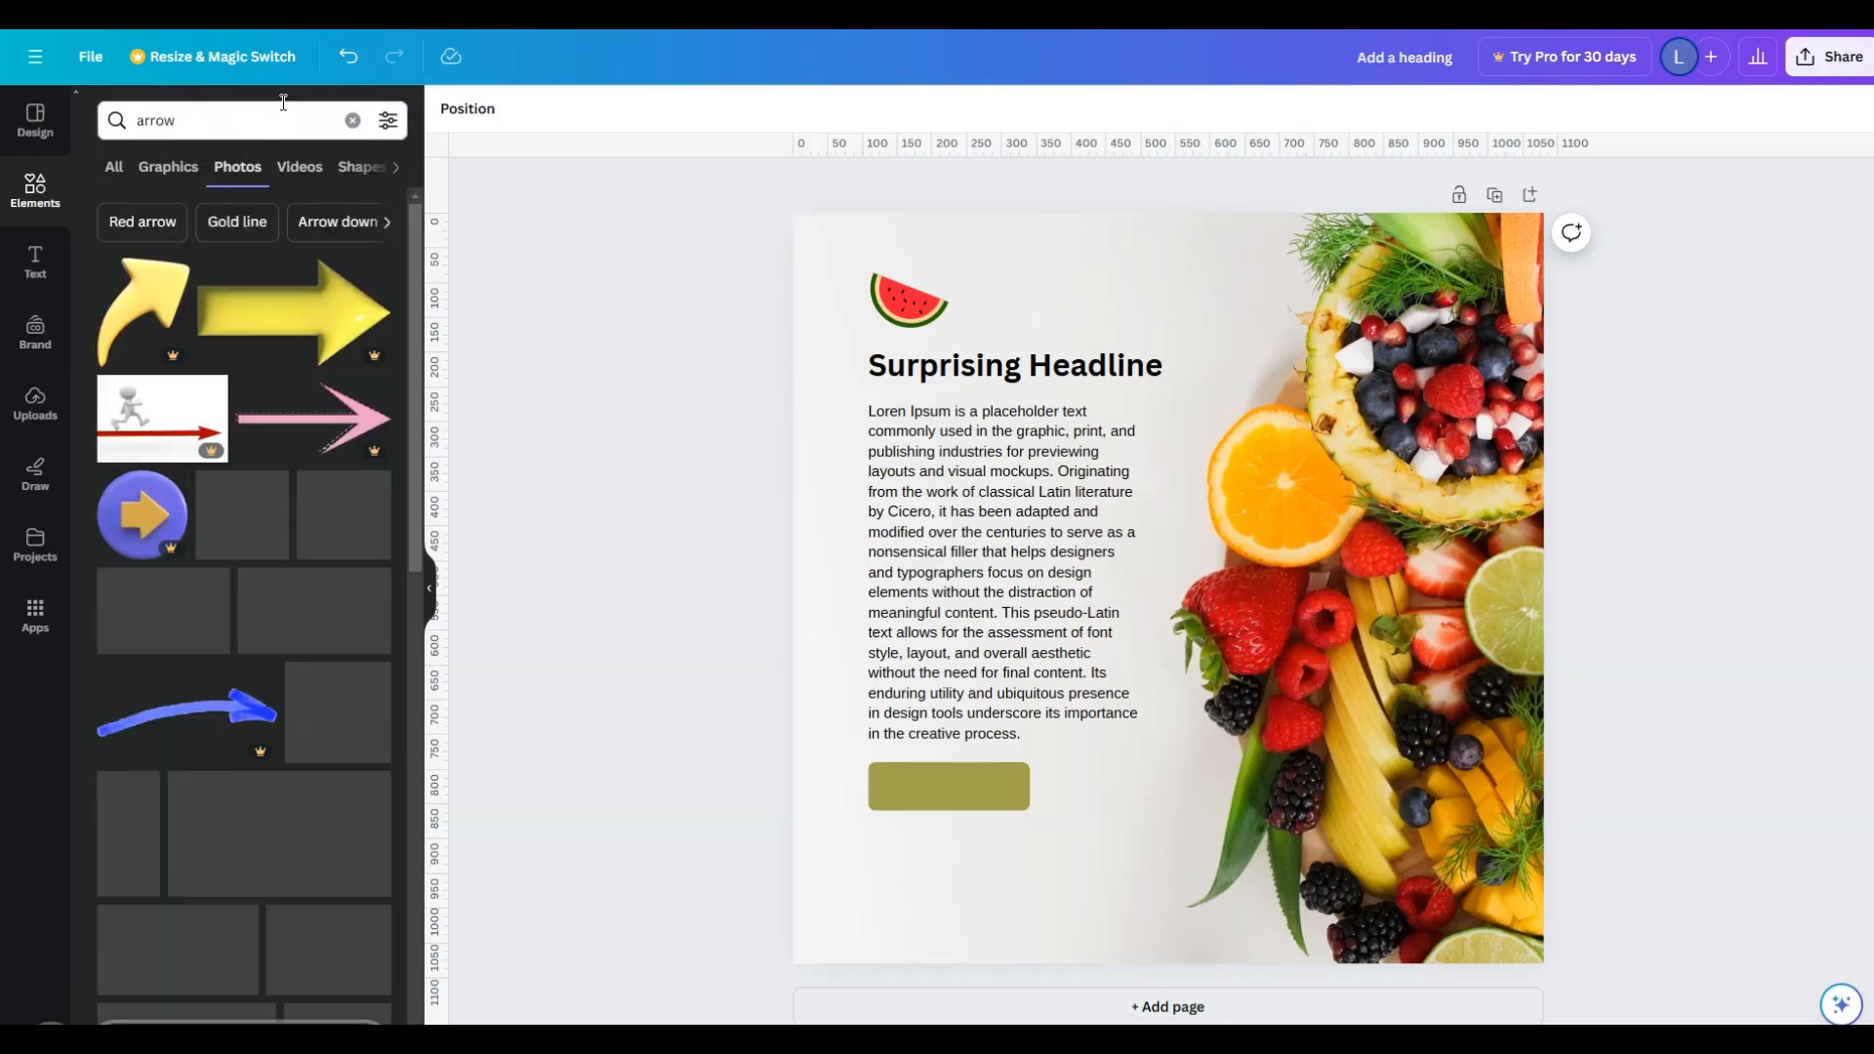
pyautogui.click(174, 172)
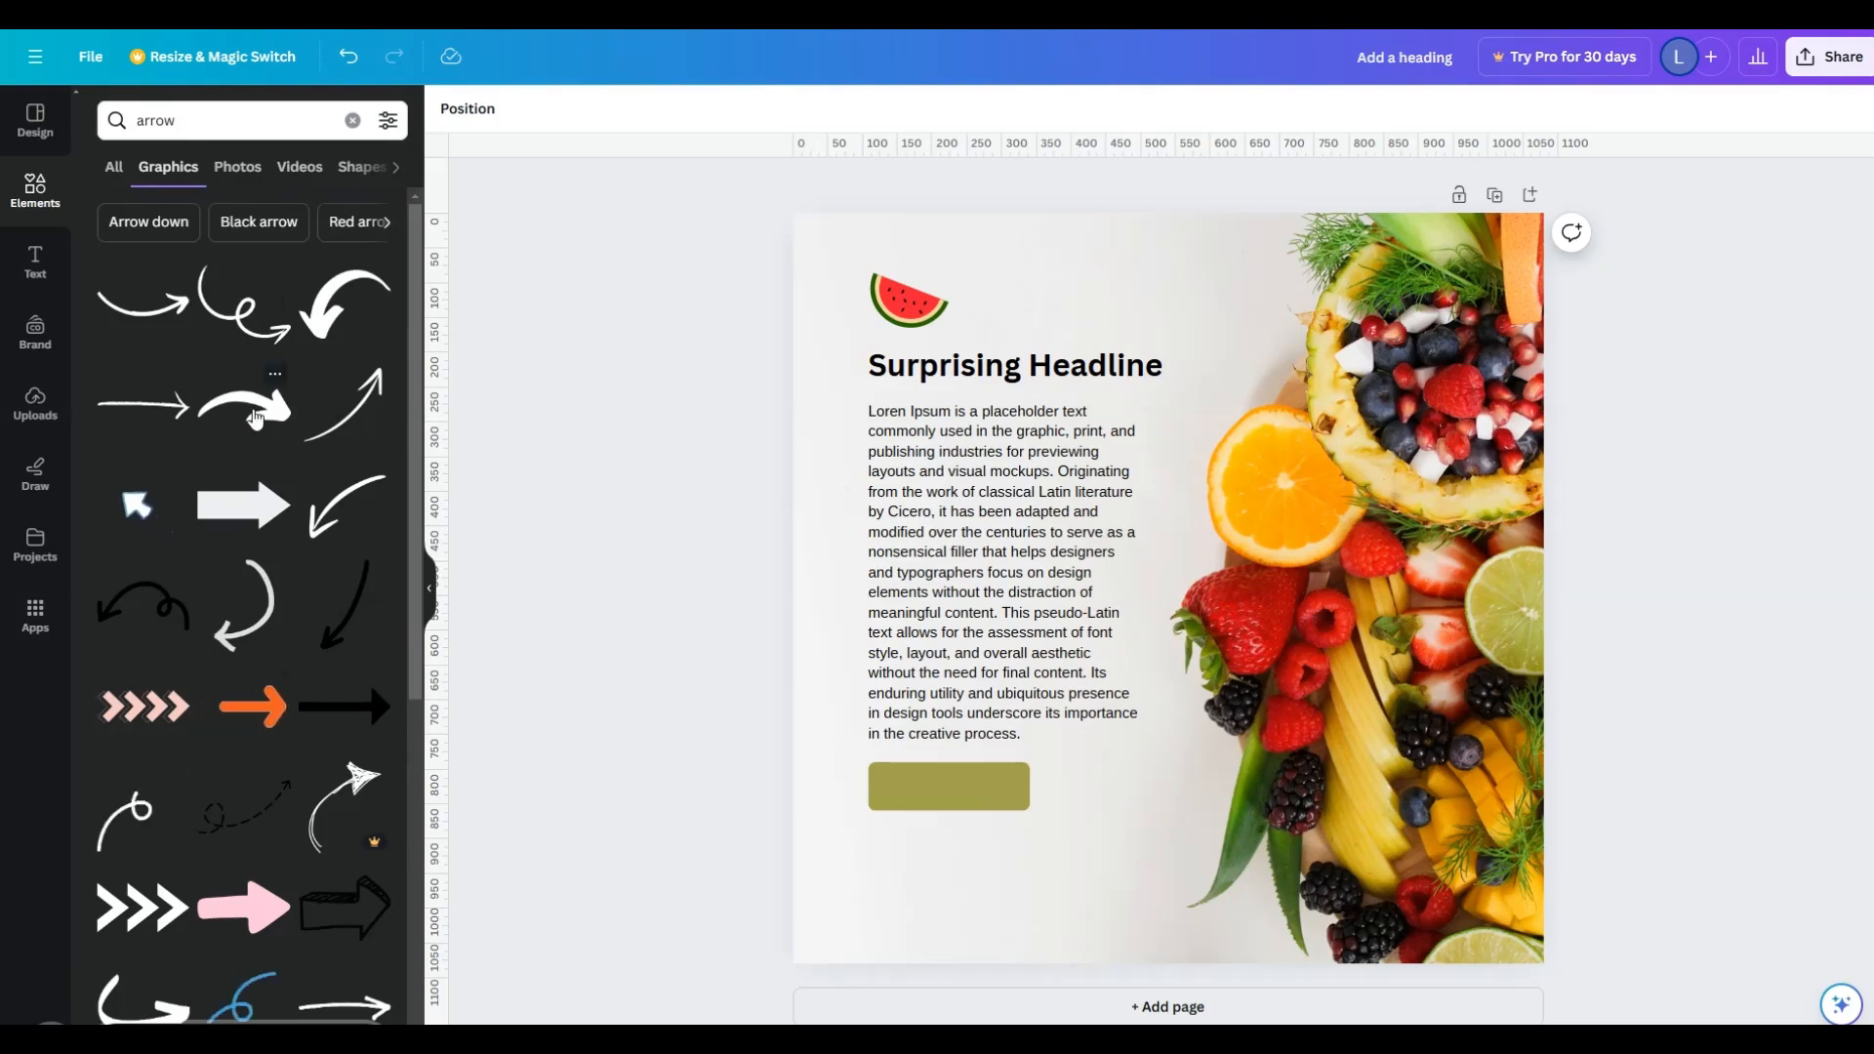
pyautogui.click(299, 504)
pyautogui.moveTo(1285, 604); pyautogui.dragTo(1323, 826)
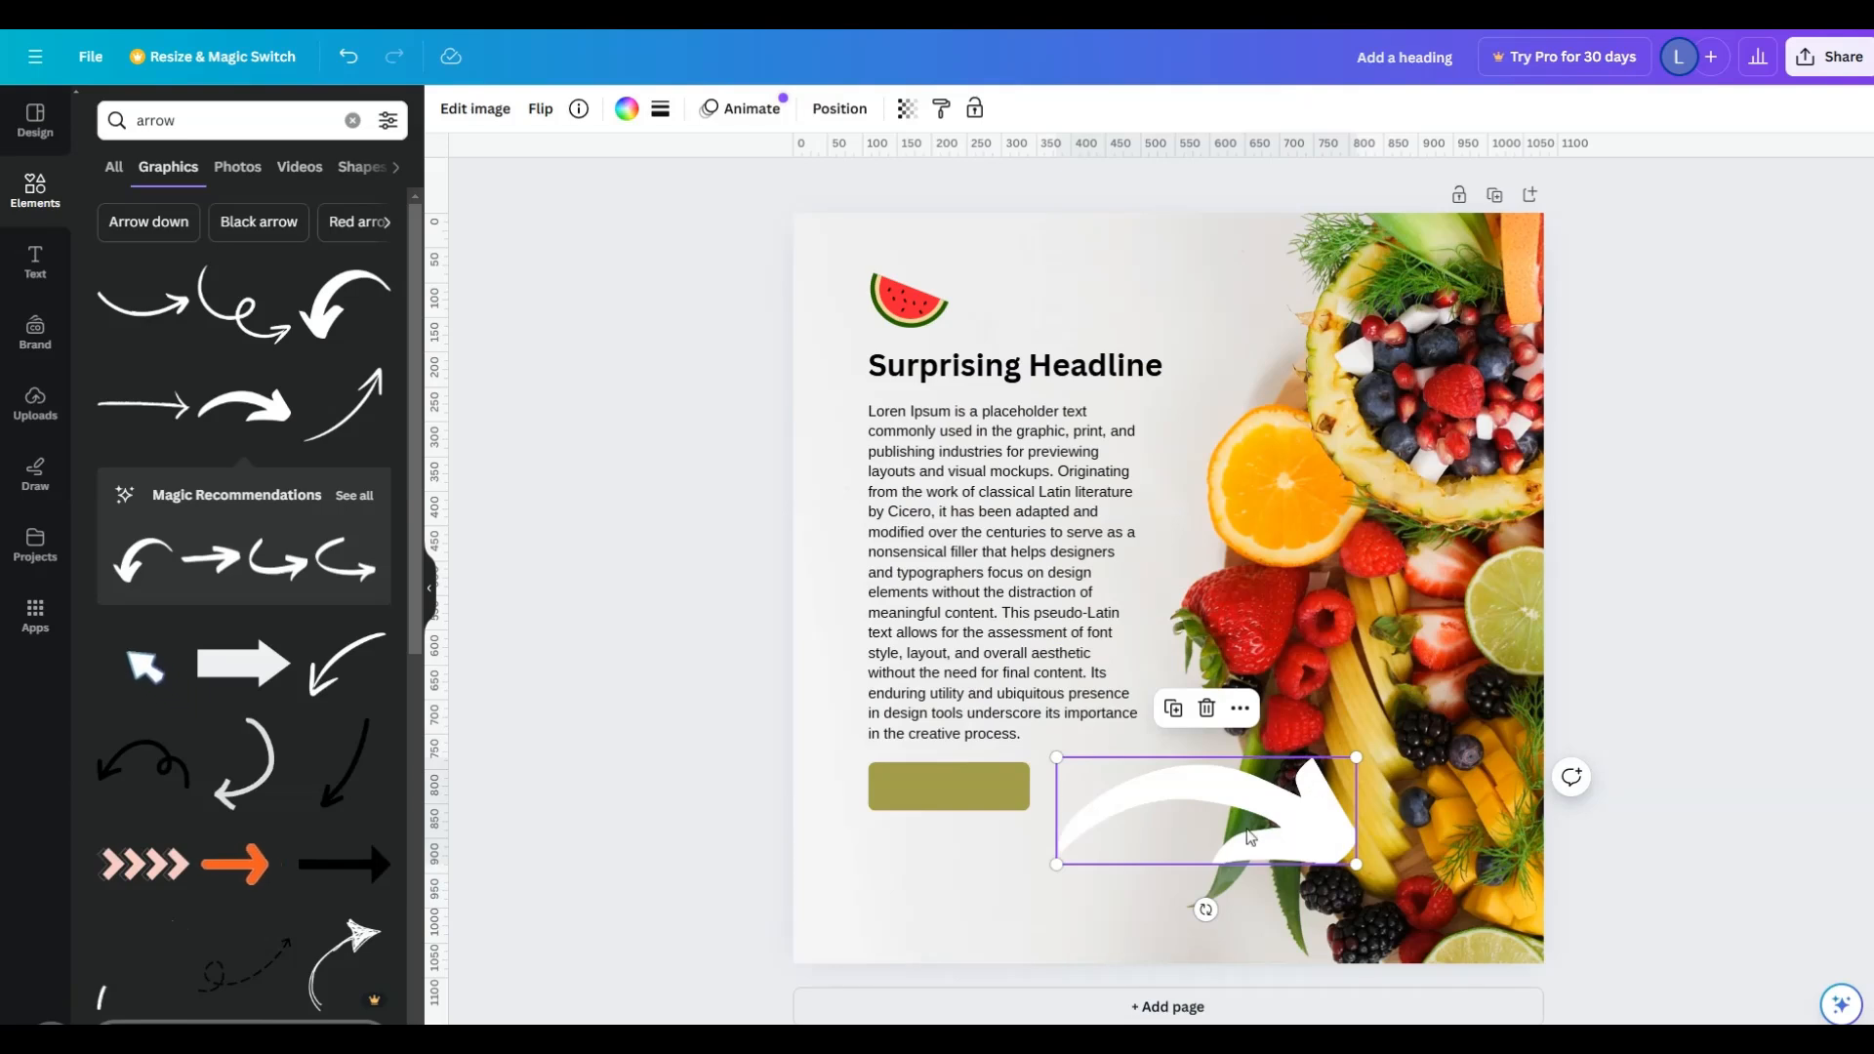
# - Flip the white arrow graphic horizontally and vertically so it points toward the olive button from below
pyautogui.click(543, 110)
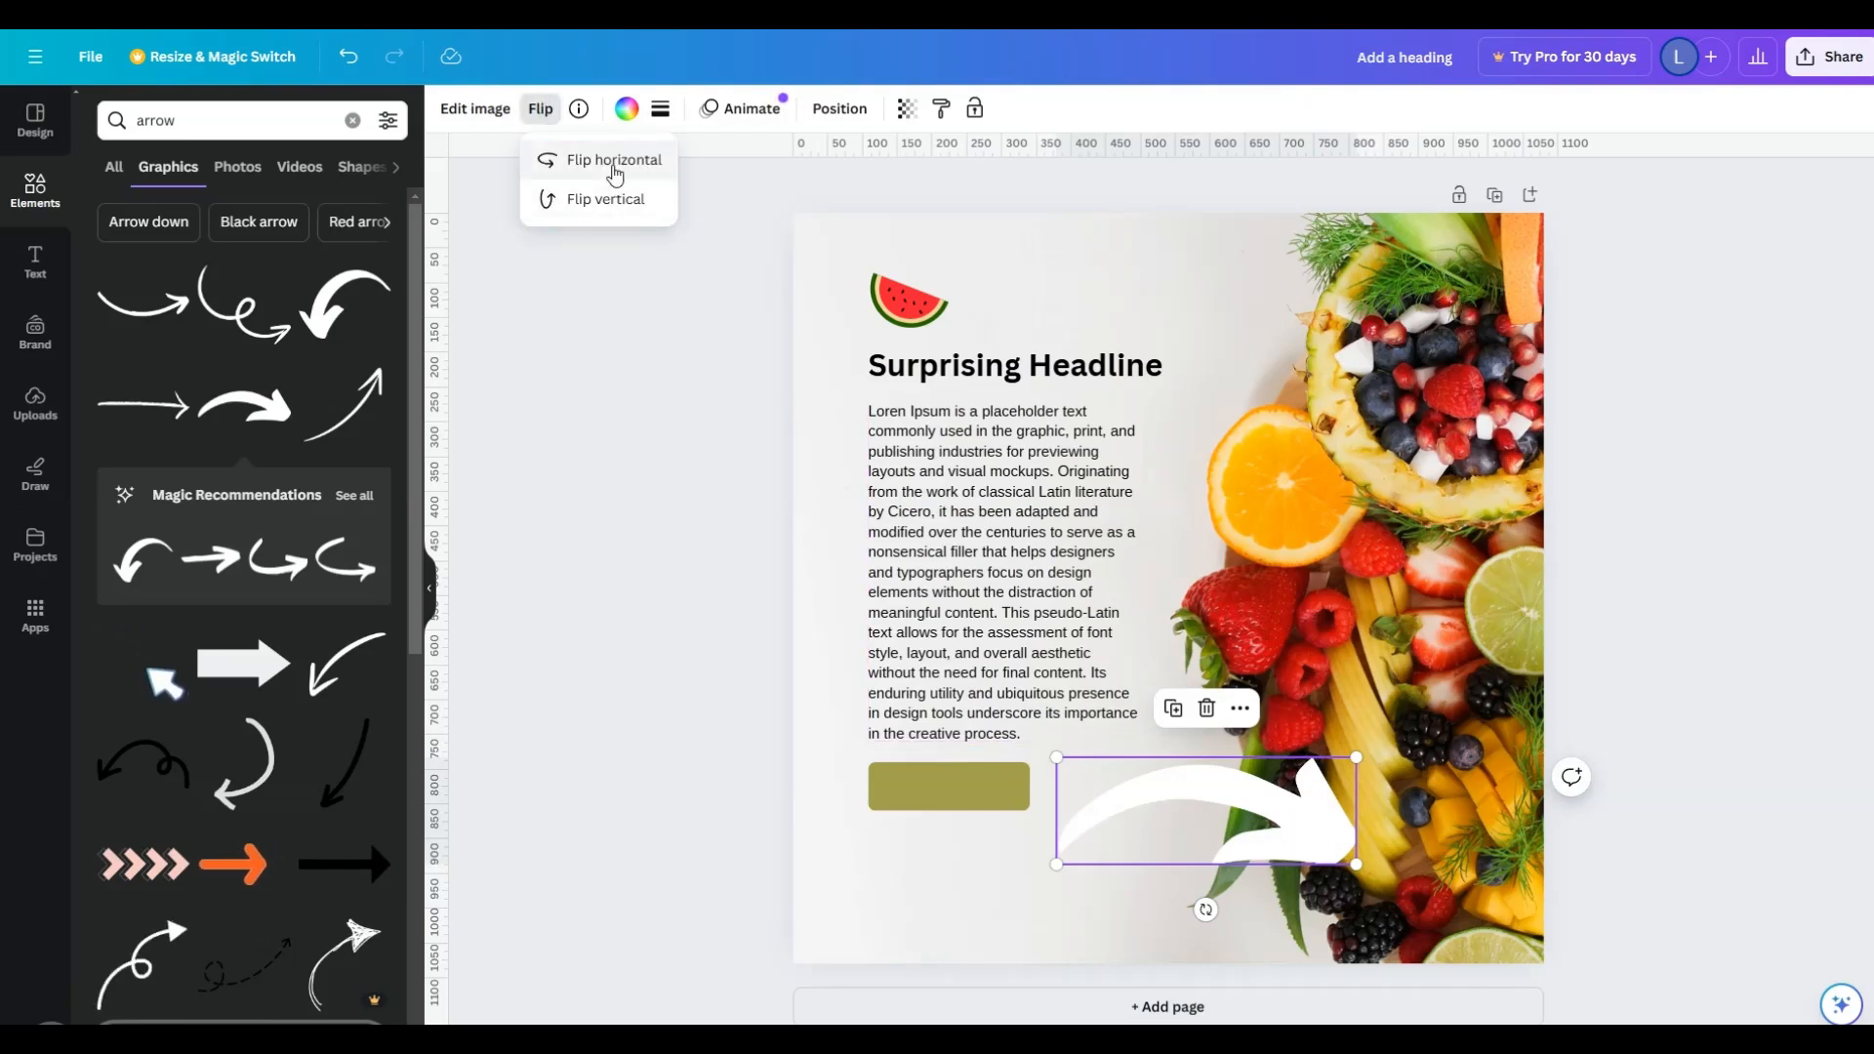
pyautogui.click(613, 168)
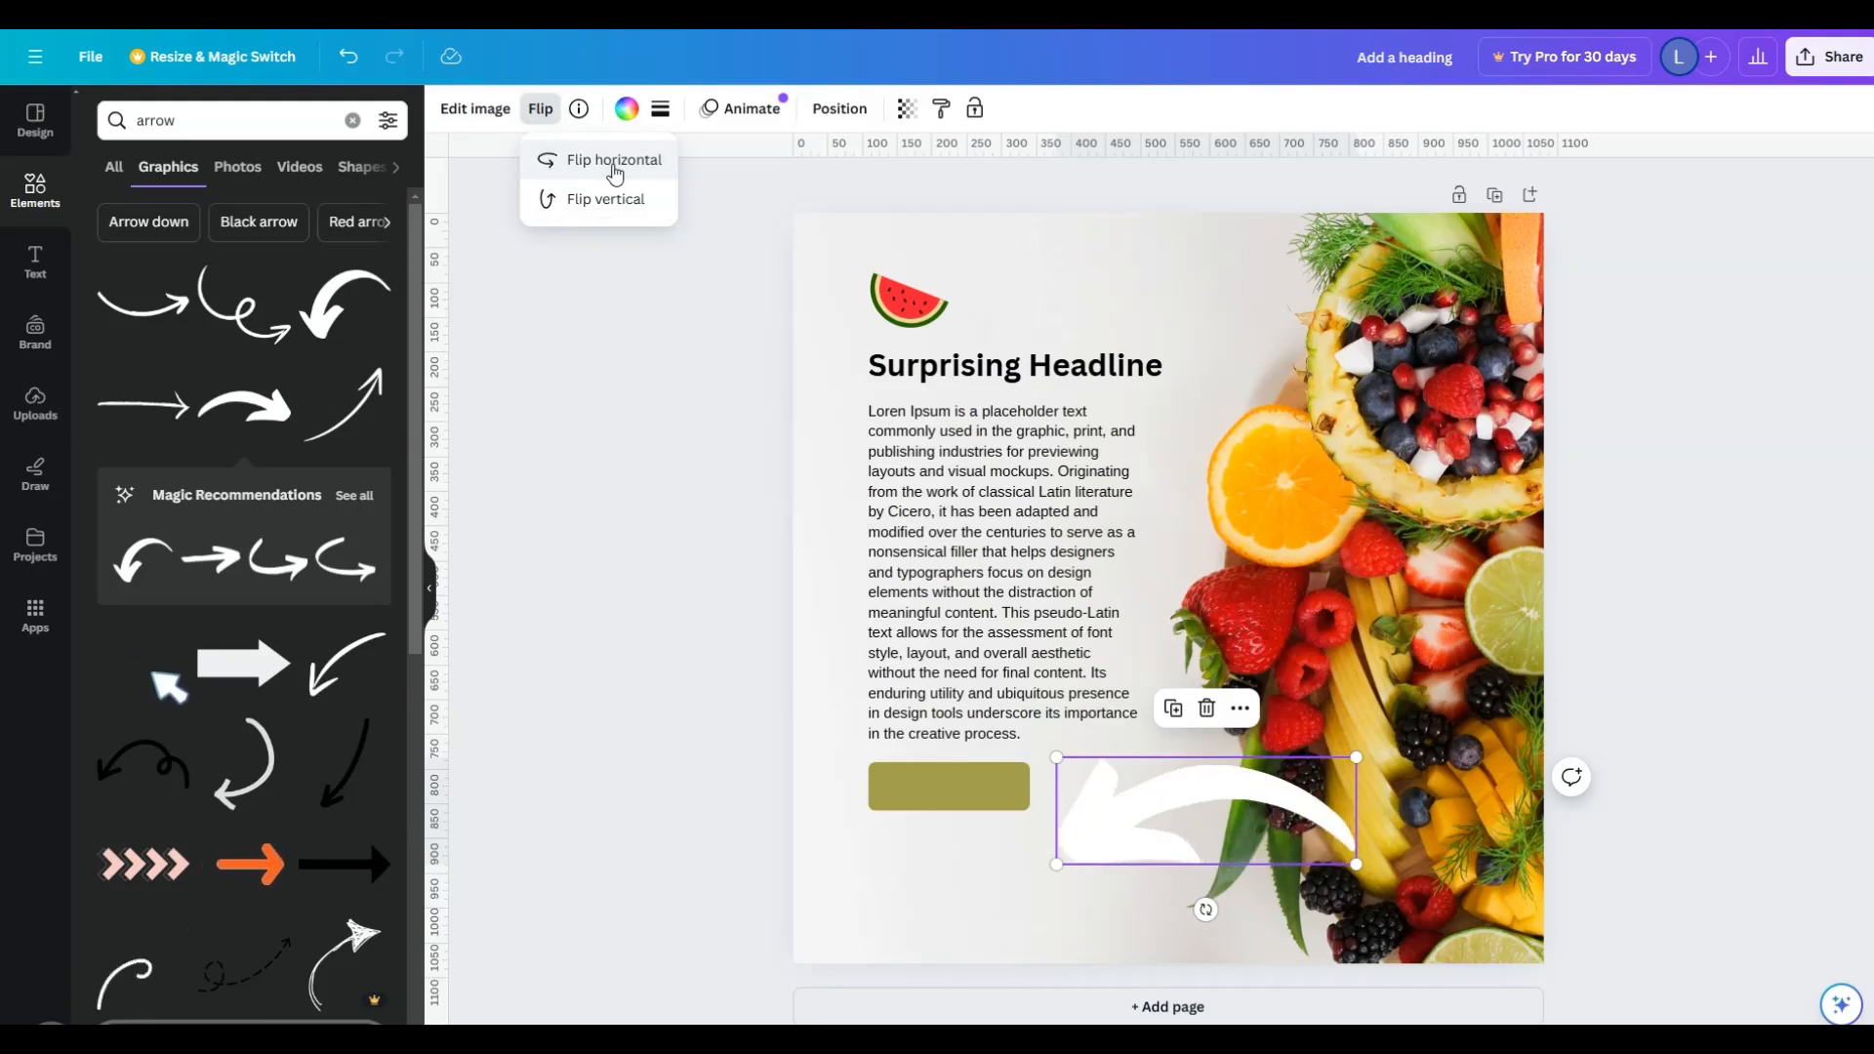
pyautogui.click(599, 207)
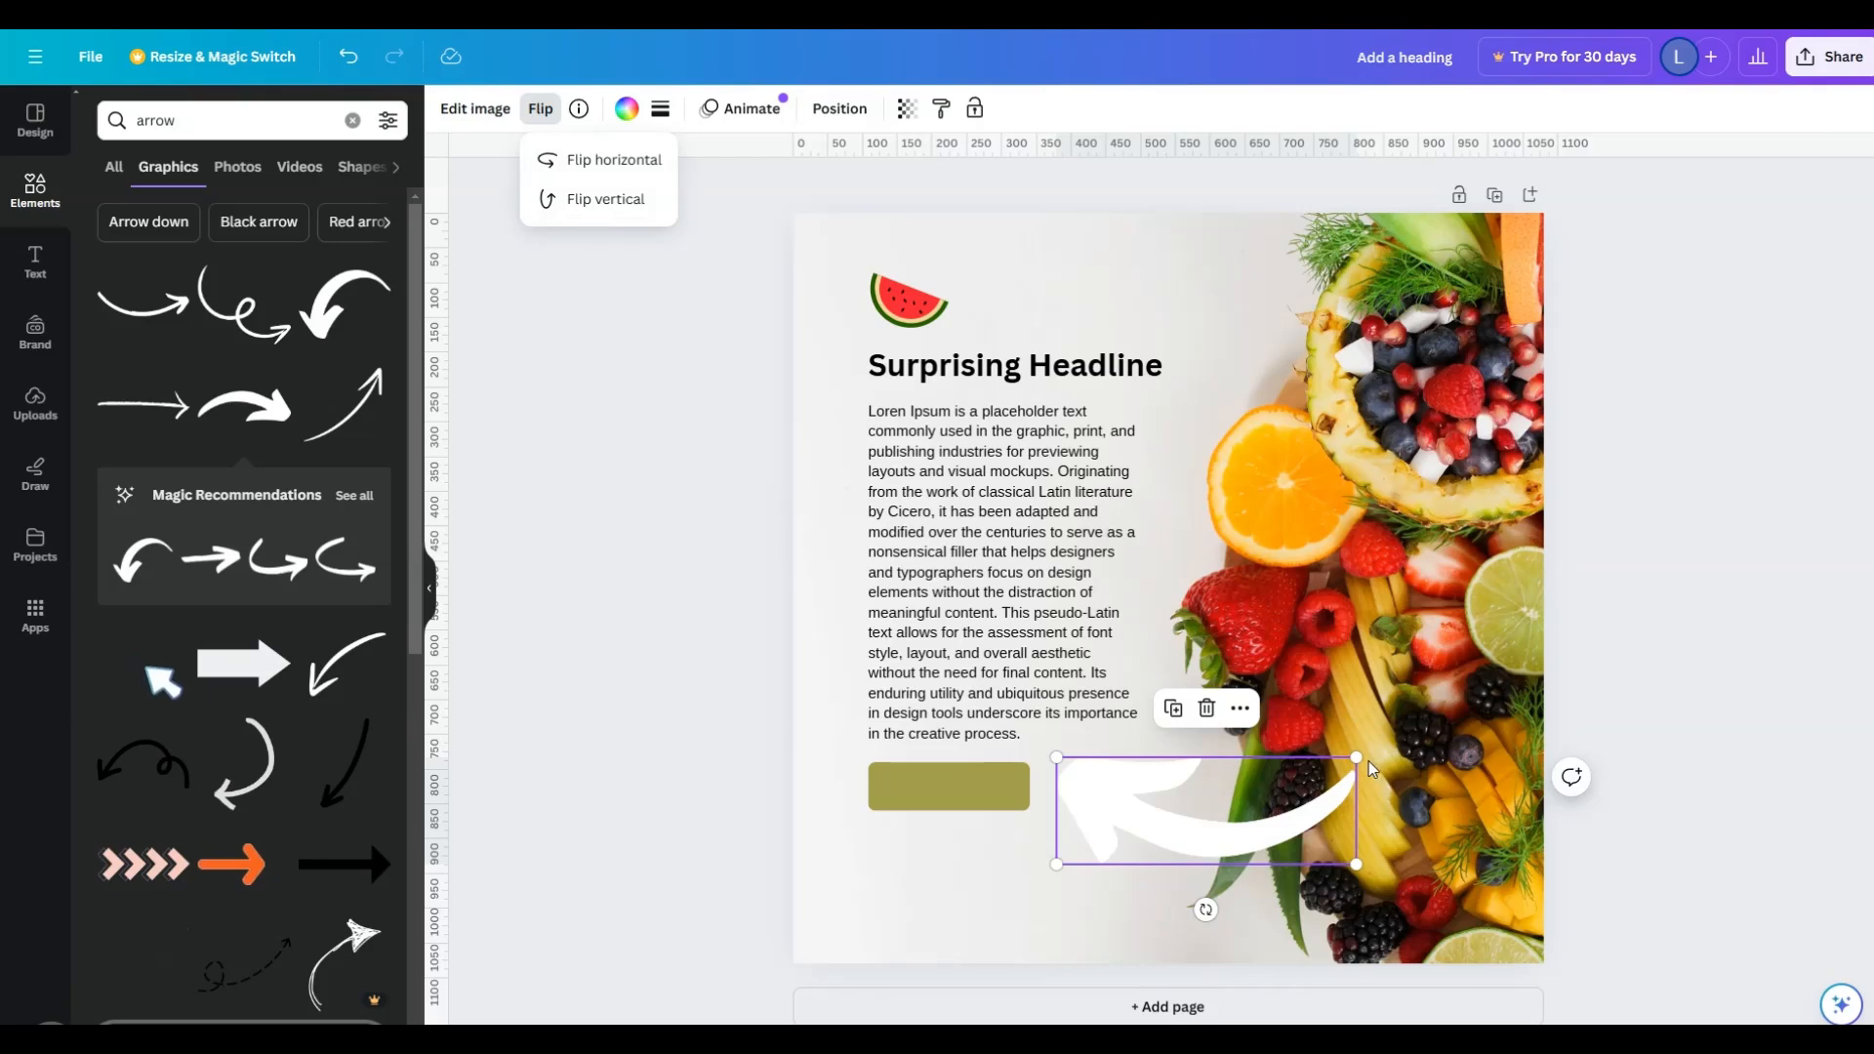
# - Shrink the white arrow to a small graphic just below the olive button's lower-right corner and recolor it red
pyautogui.moveTo(1355, 760); pyautogui.dragTo(1040, 846)
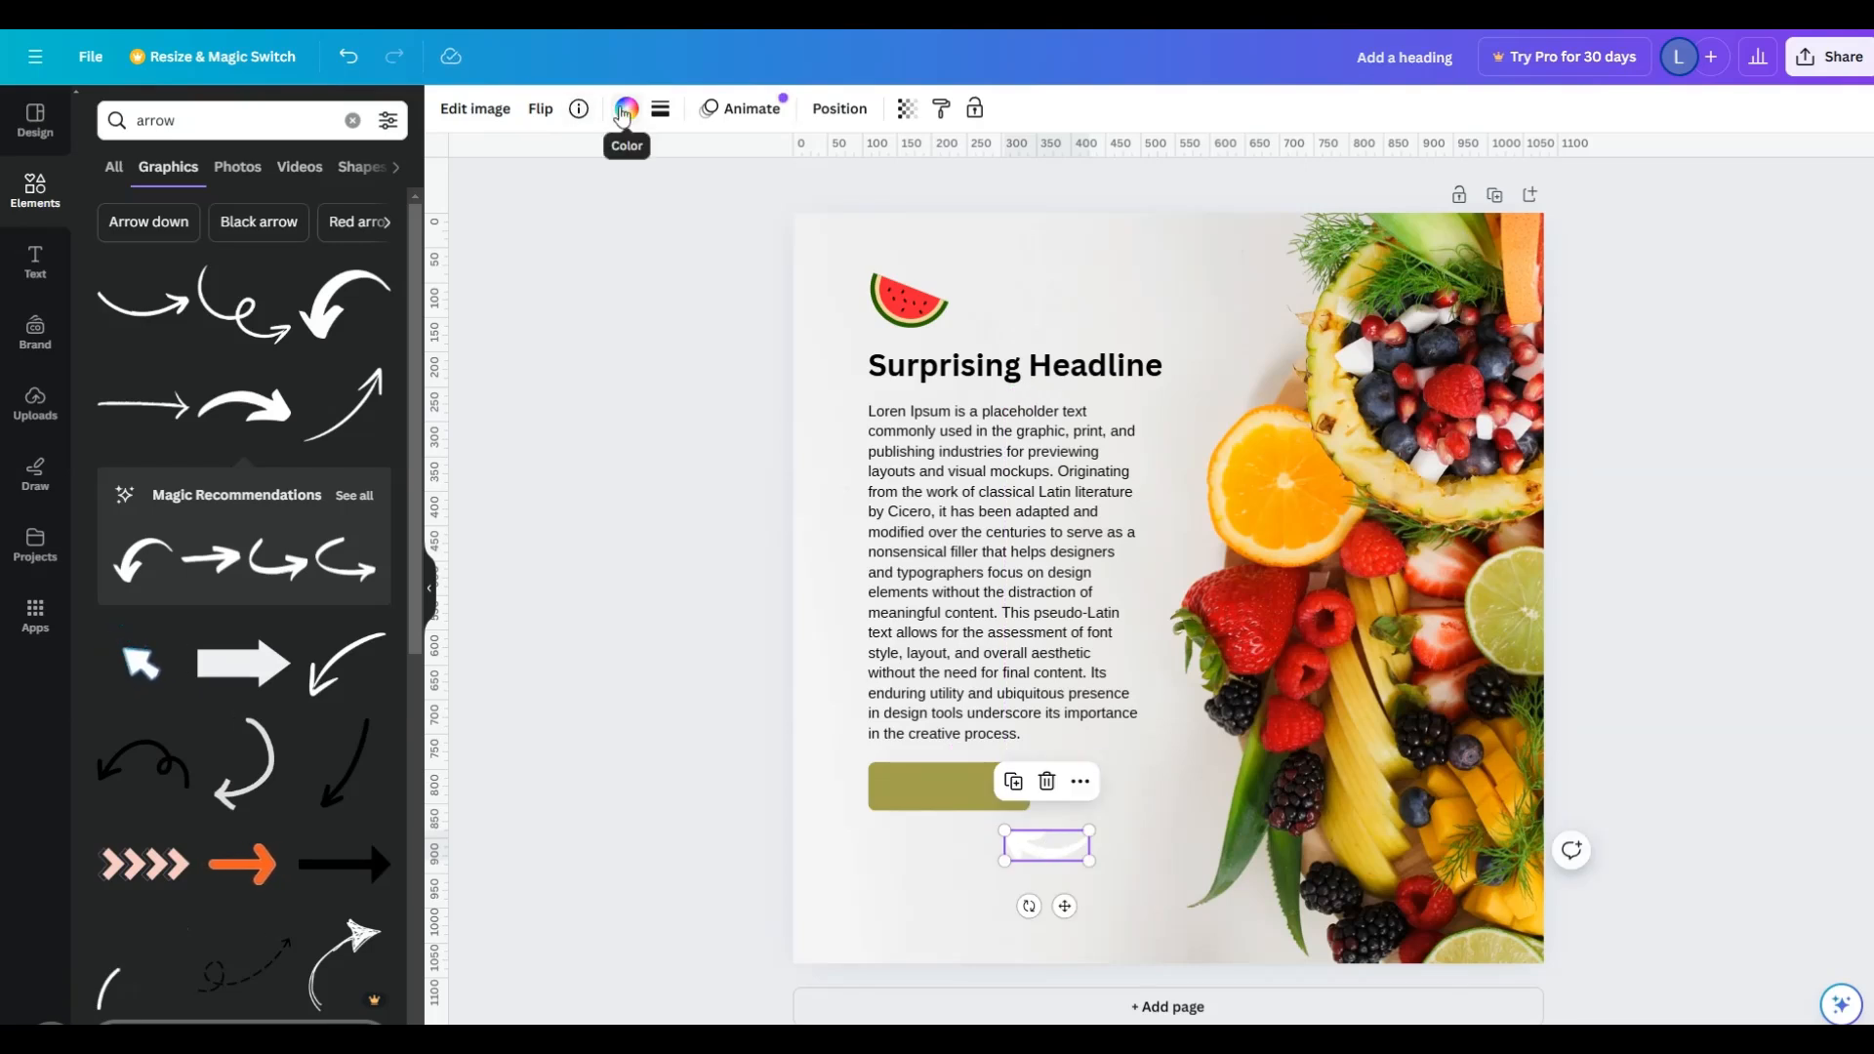
pyautogui.click(627, 109)
pyautogui.click(388, 229)
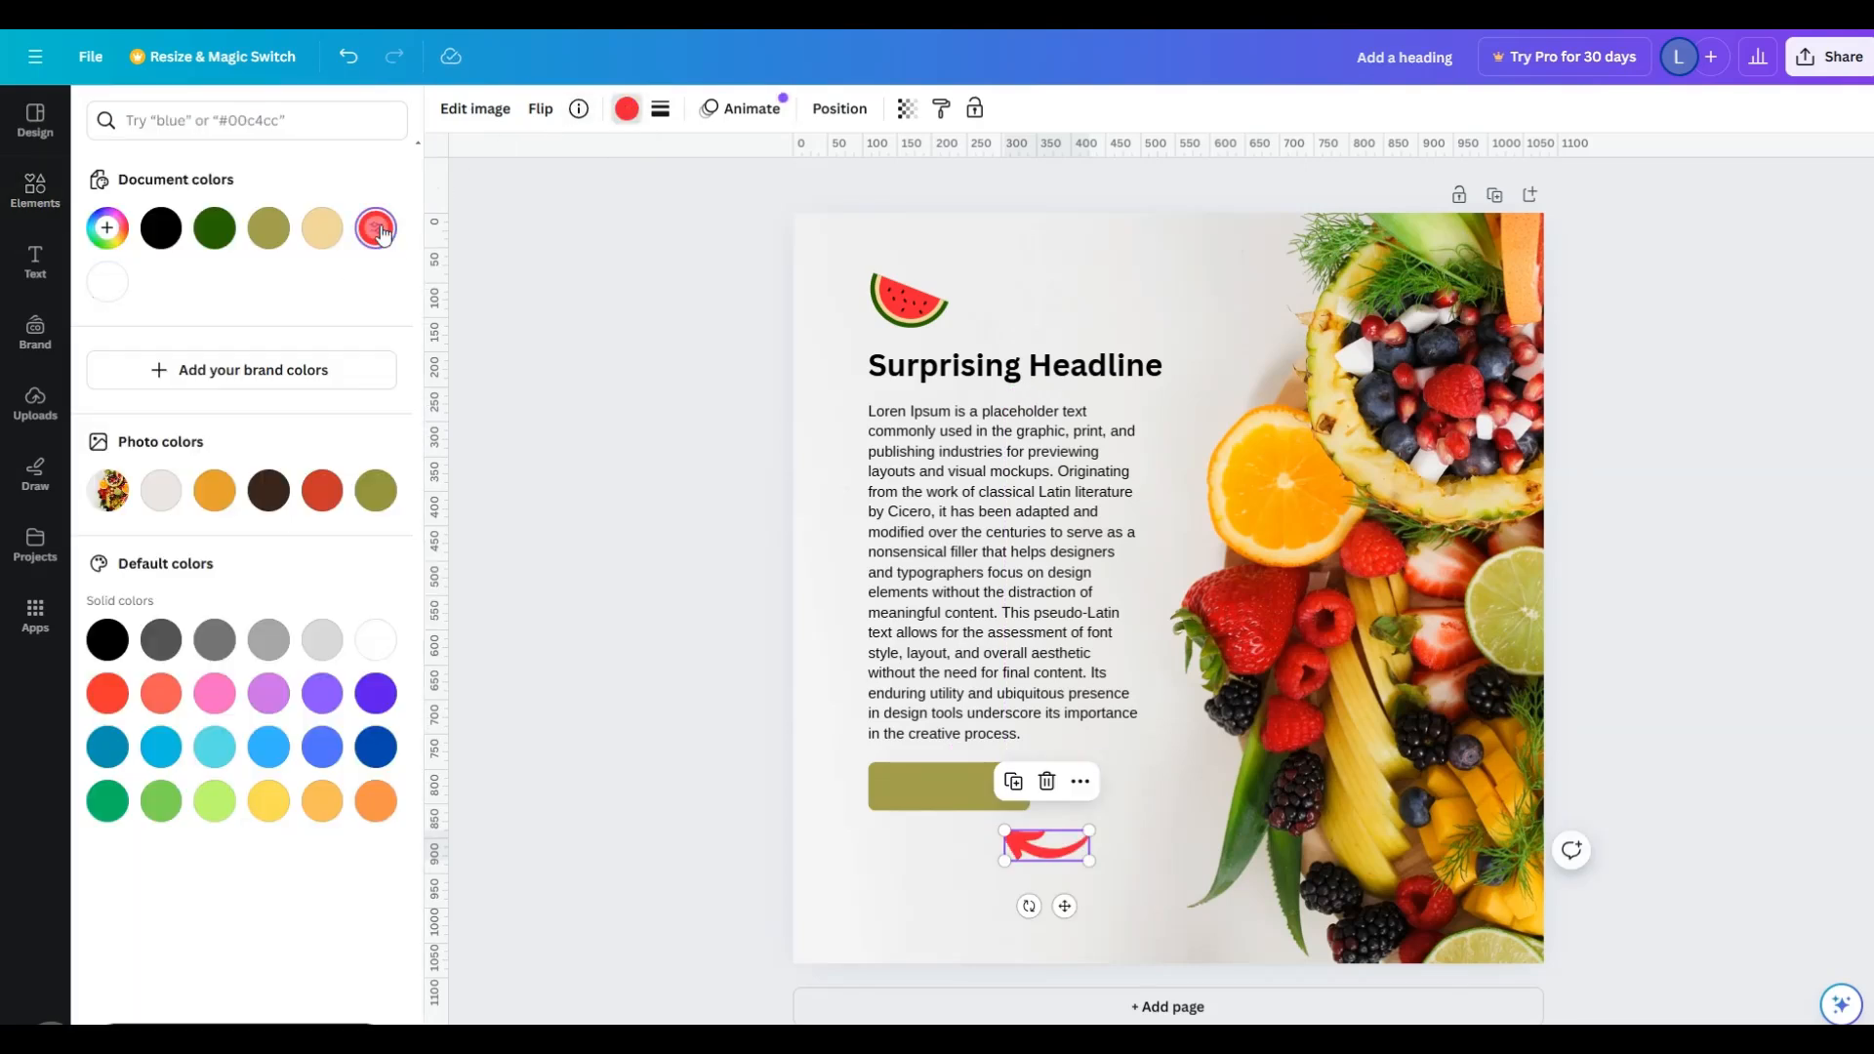
# - Recolor the olive button dark green and move the red arrow directly beneath it
pyautogui.click(934, 787)
pyautogui.click(286, 237)
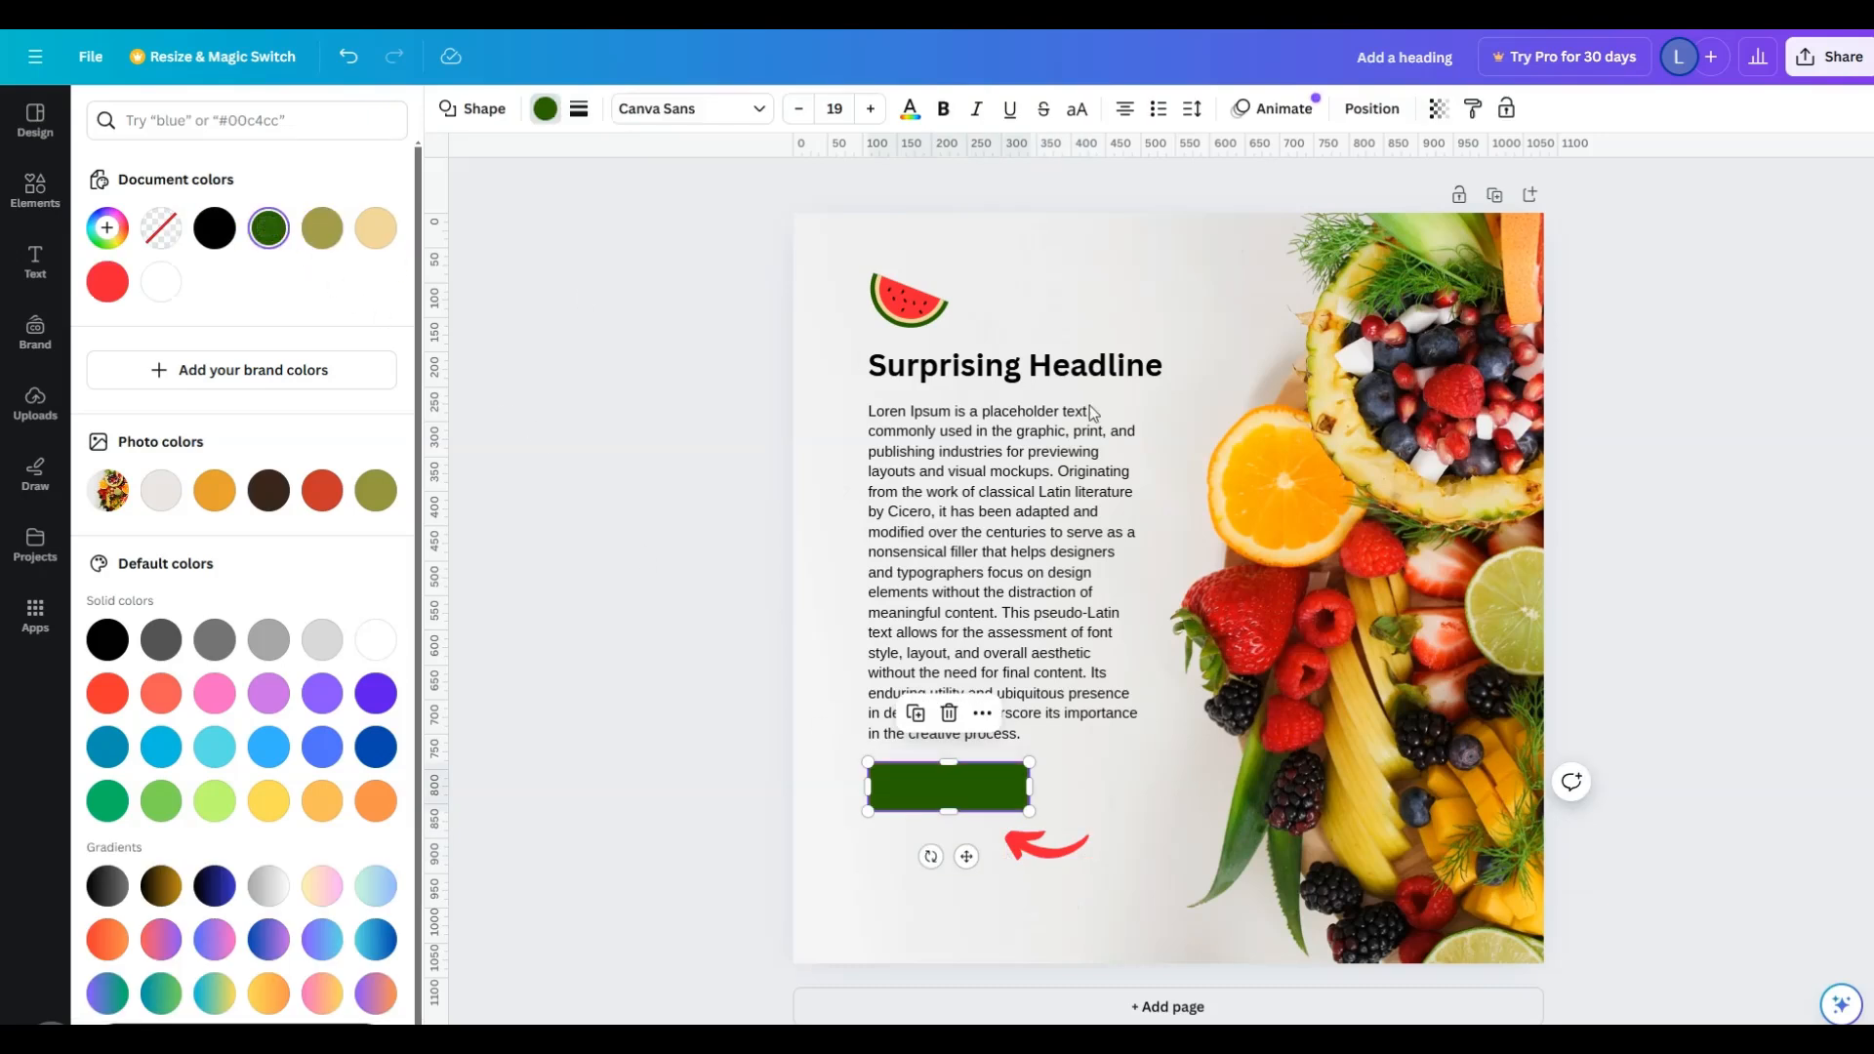
pyautogui.press('Escape')
pyautogui.click(1717, 481)
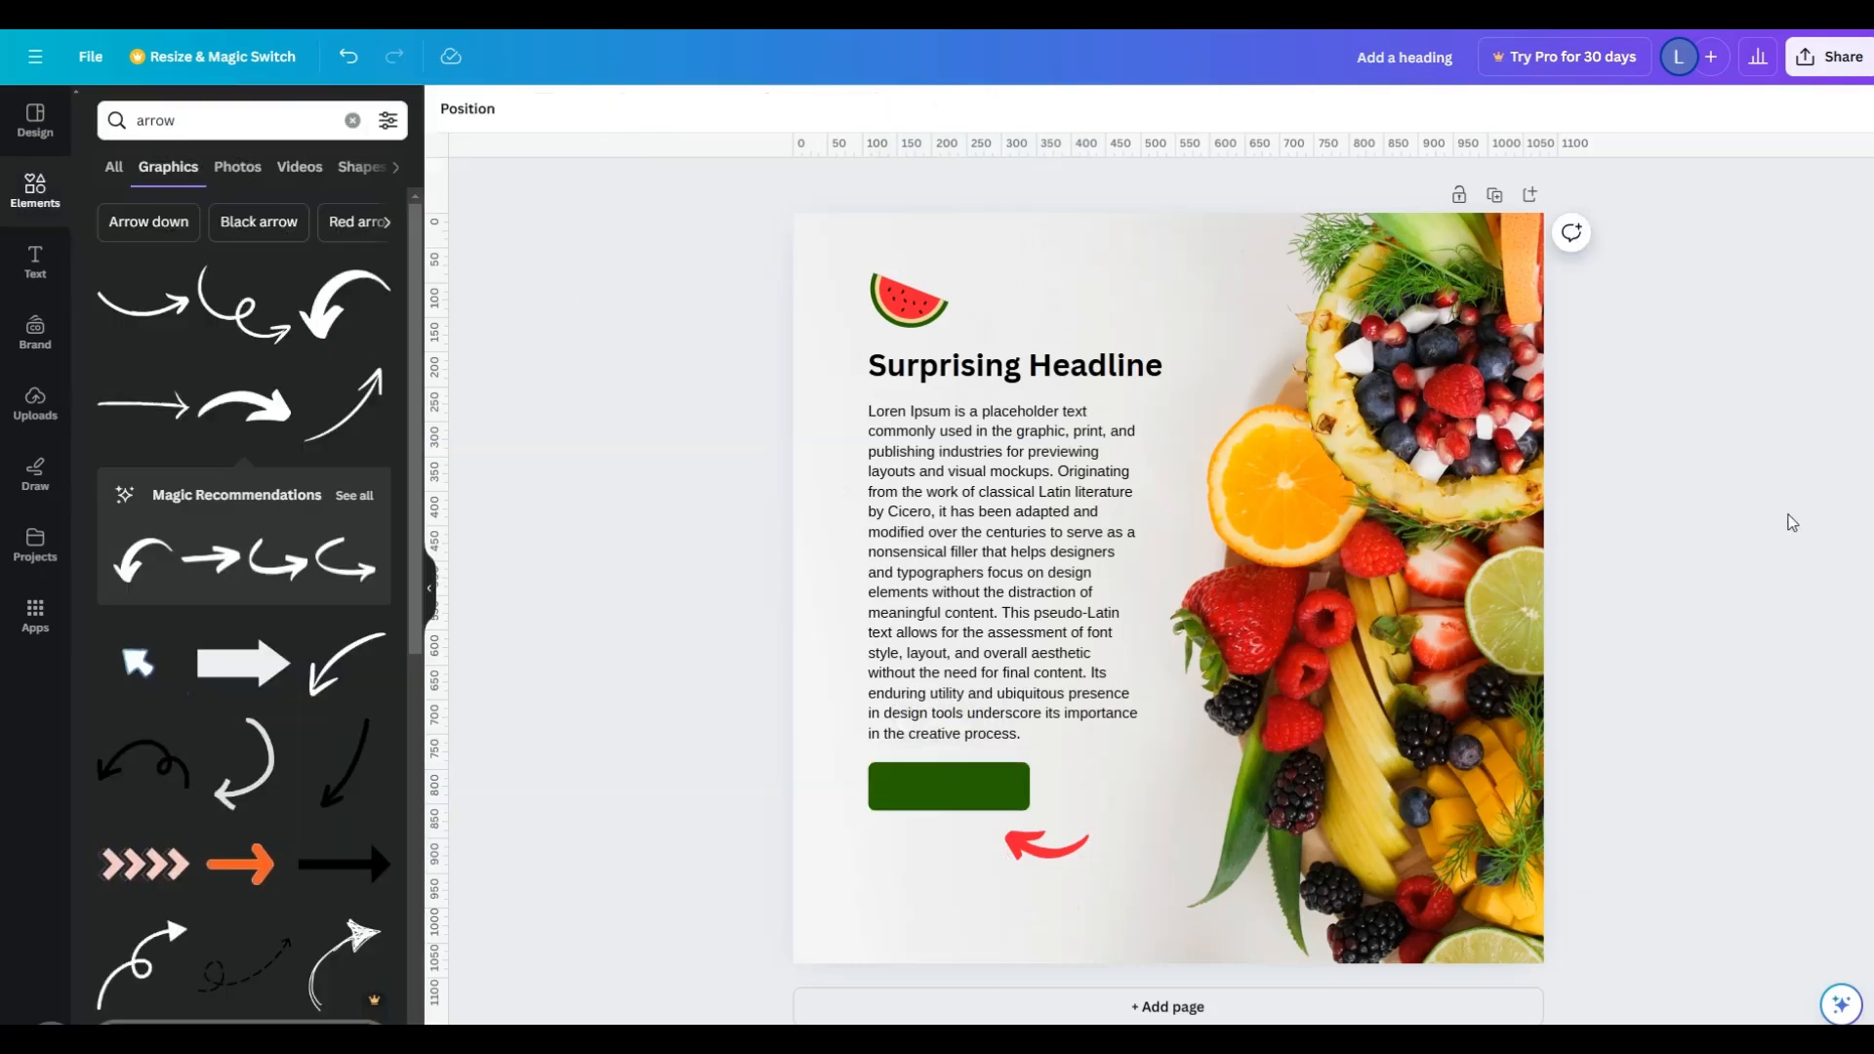
pyautogui.moveTo(1011, 842); pyautogui.dragTo(914, 841)
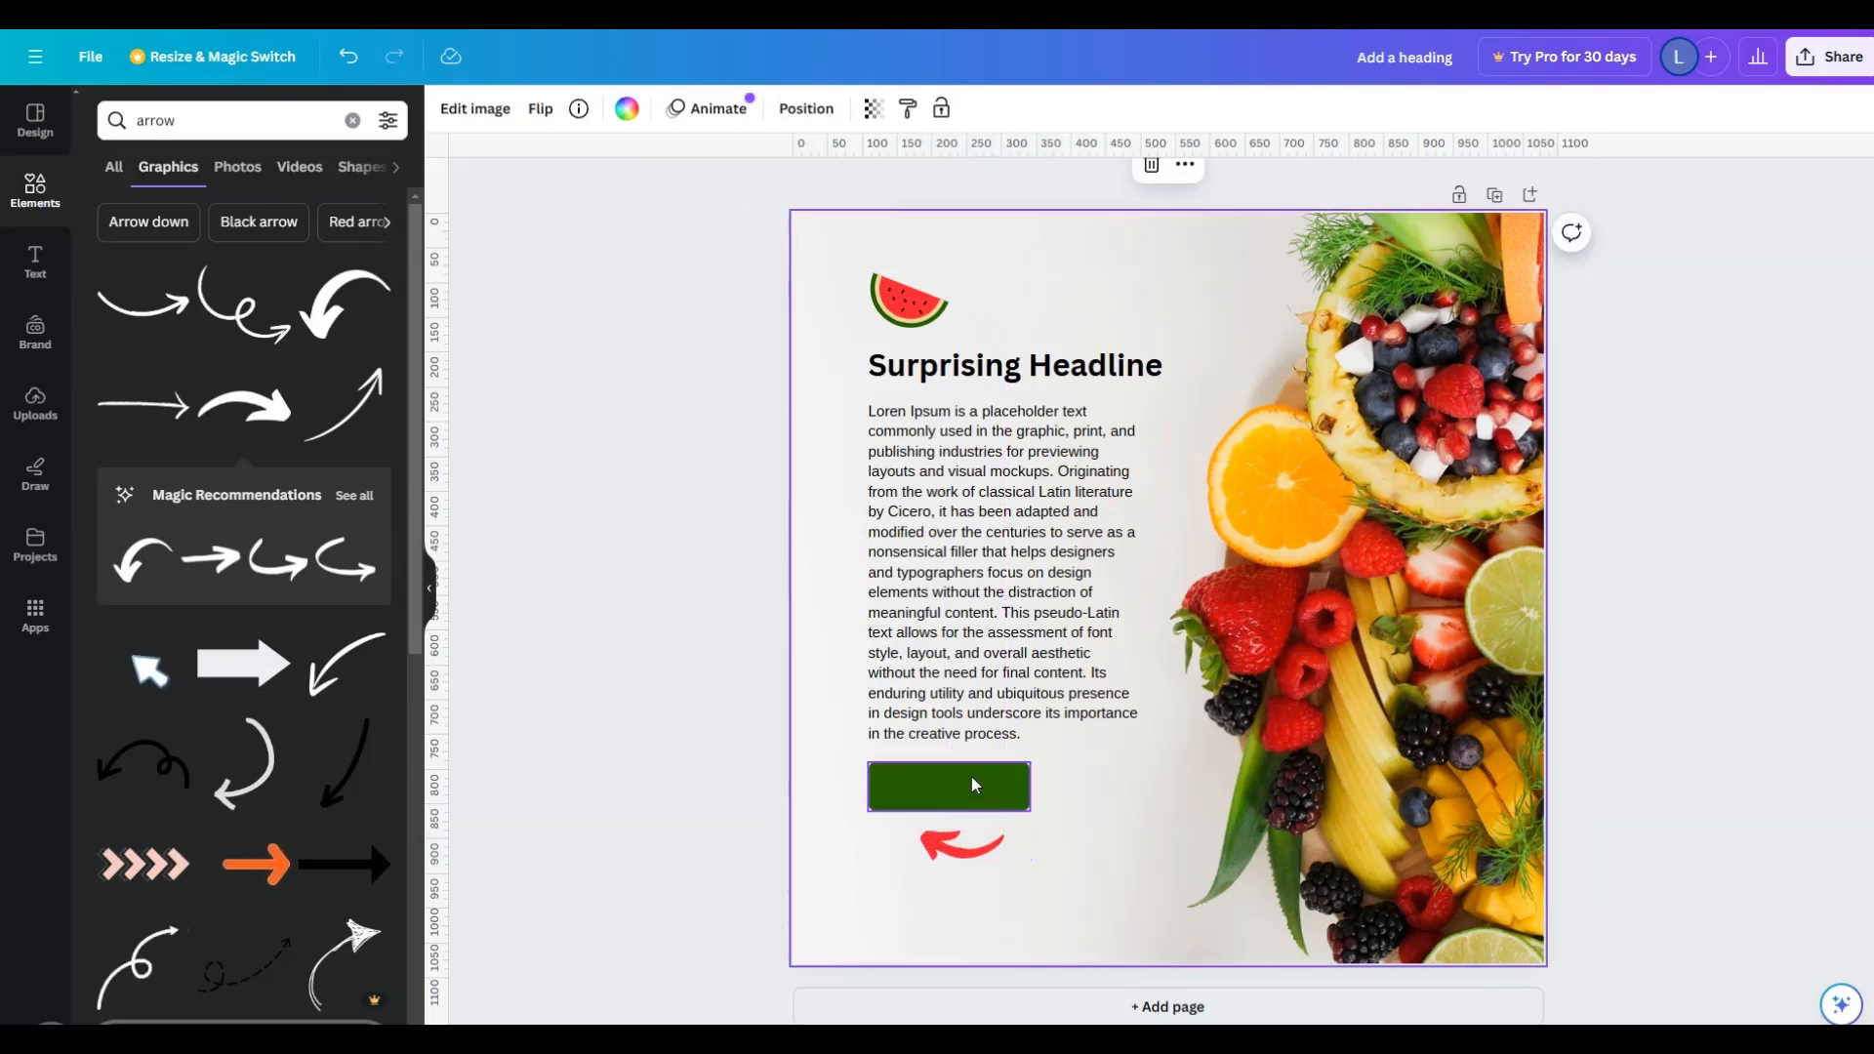
# - Add the text "CLICK HERE!" inside the dark green button
pyautogui.click(973, 792)
pyautogui.click(973, 792)
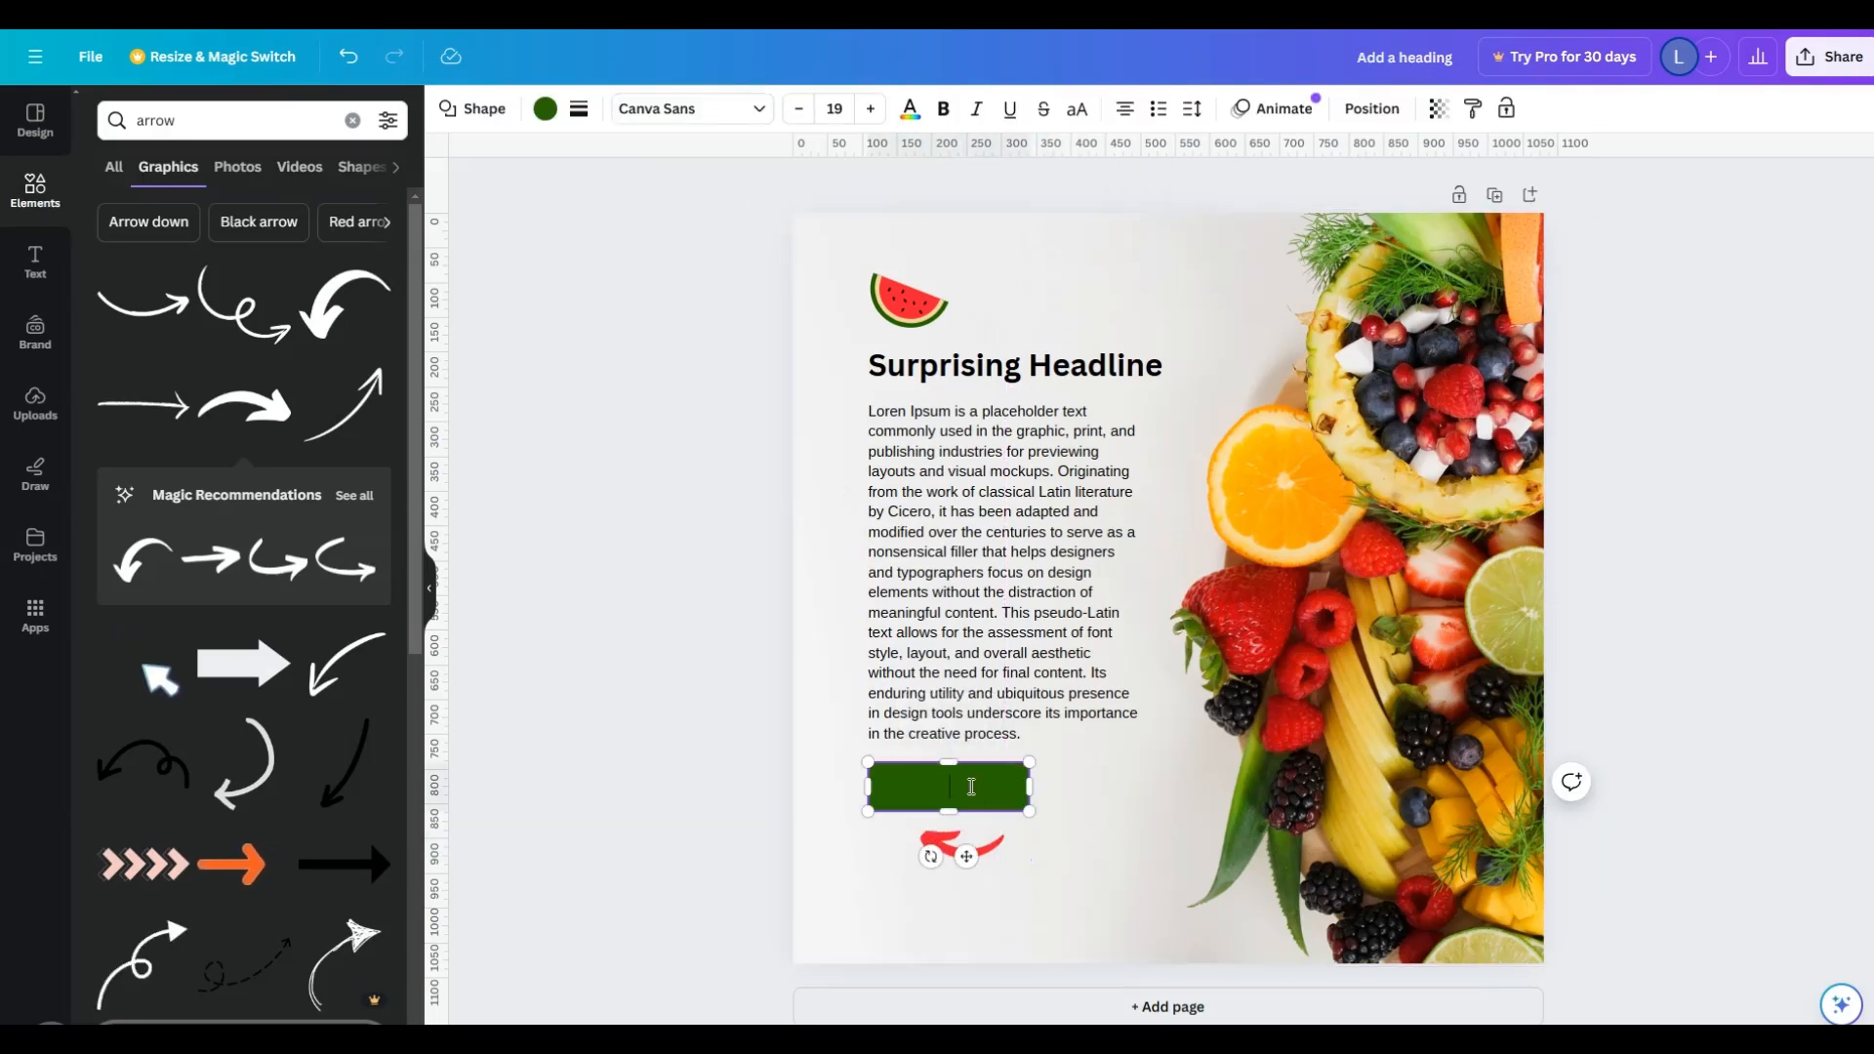
pyautogui.write('CLICK HERE!')
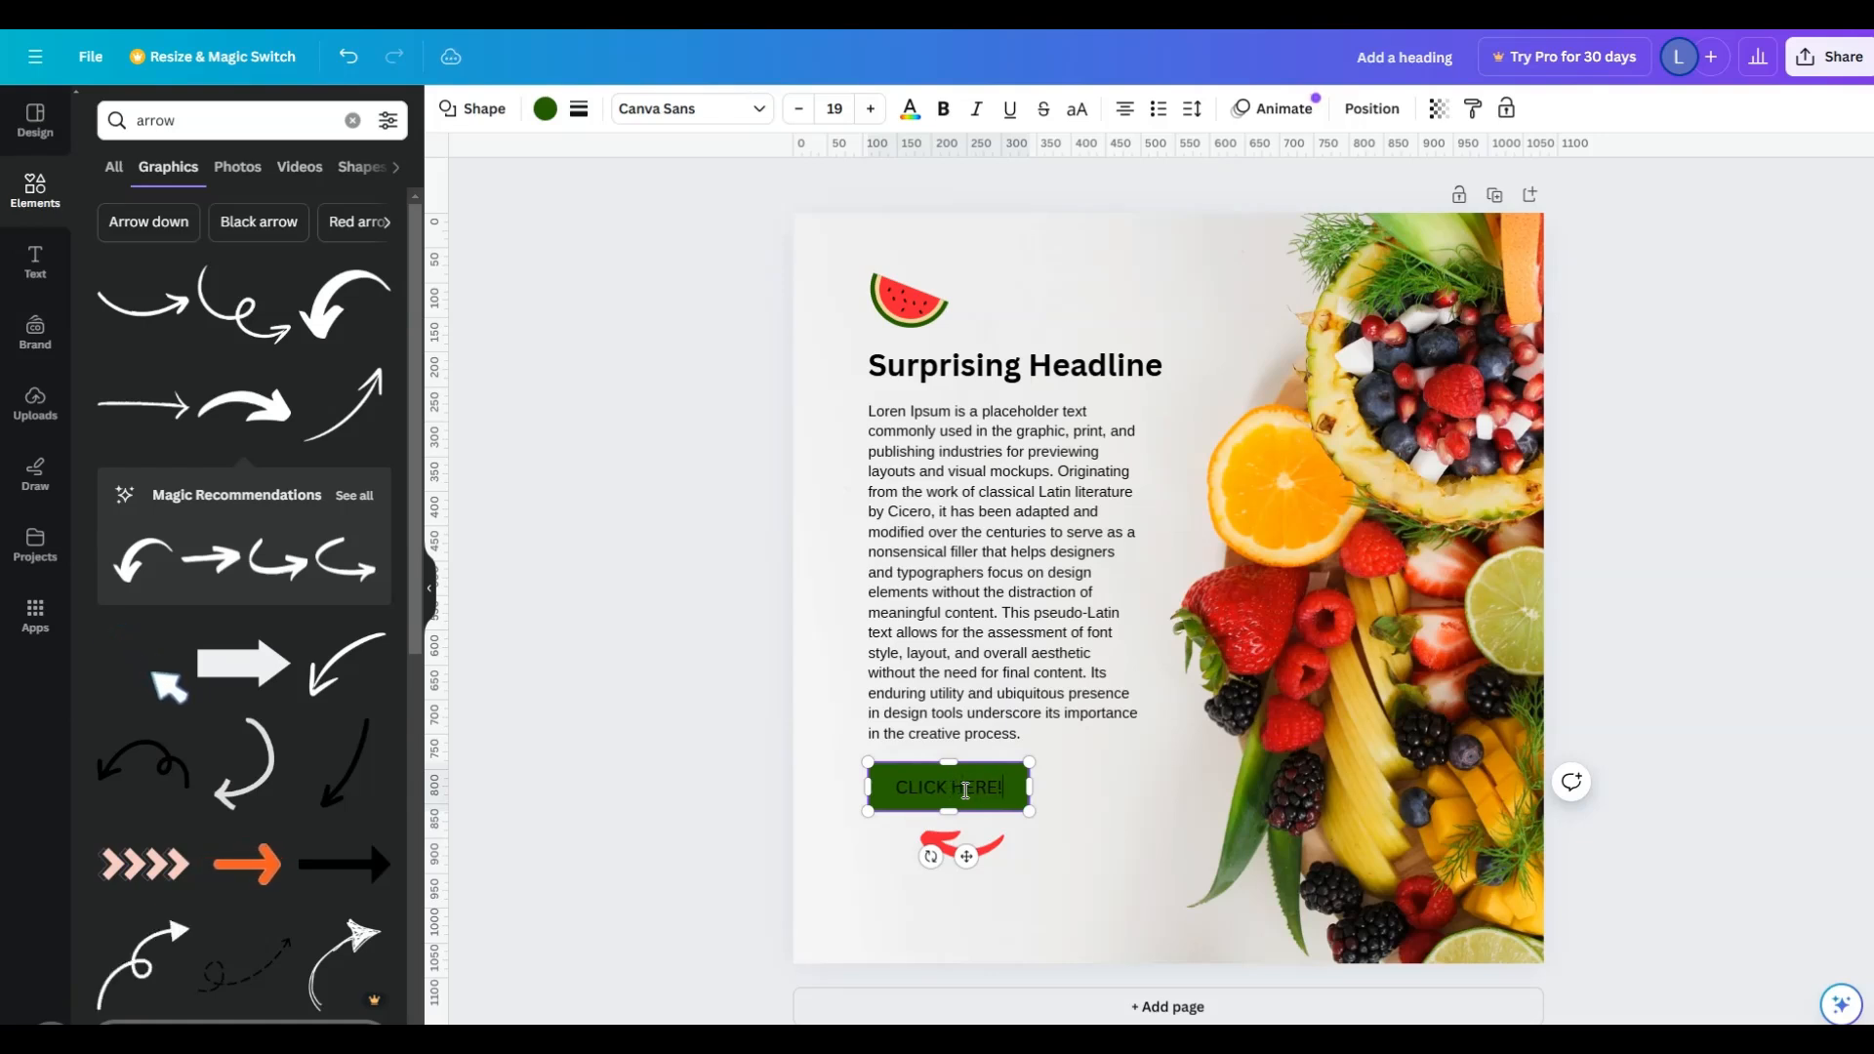
# - Make the whole "CLICK HERE!" button text white and bold
pyautogui.hotkey('ctrl', 'a')
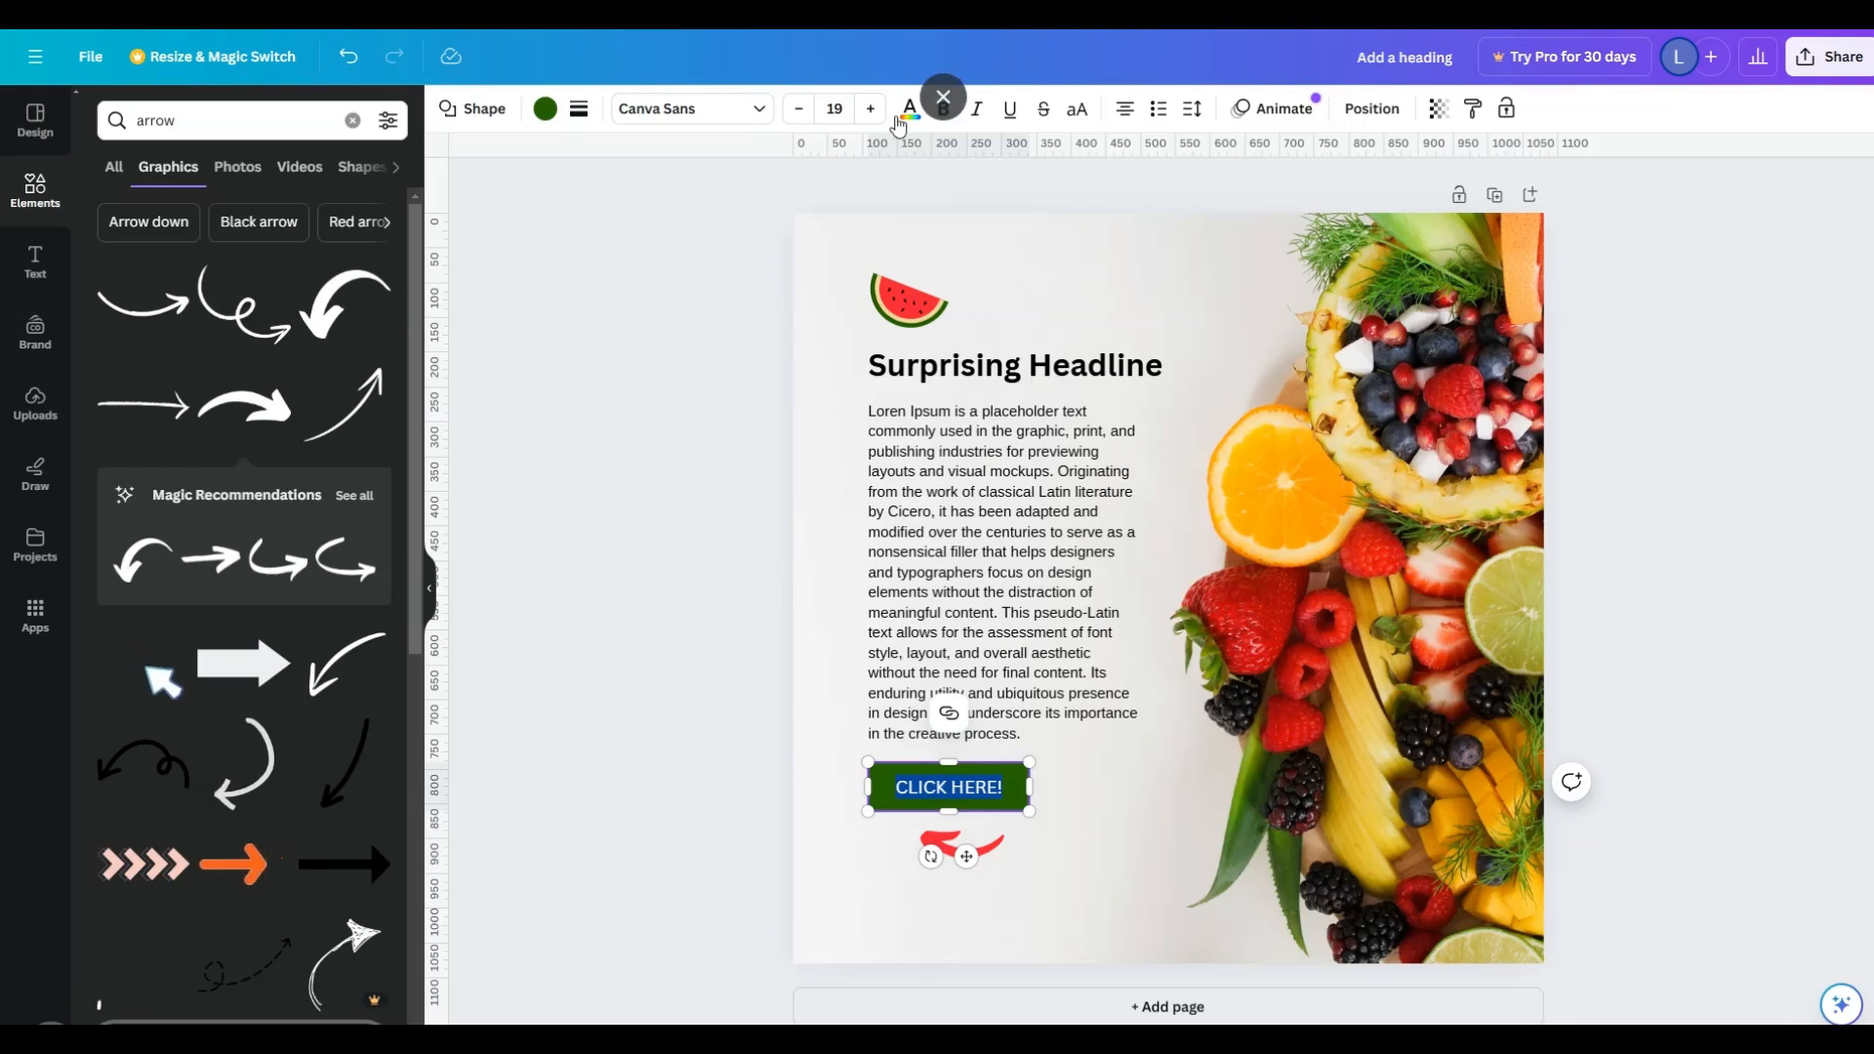
pyautogui.click(910, 109)
pyautogui.click(367, 240)
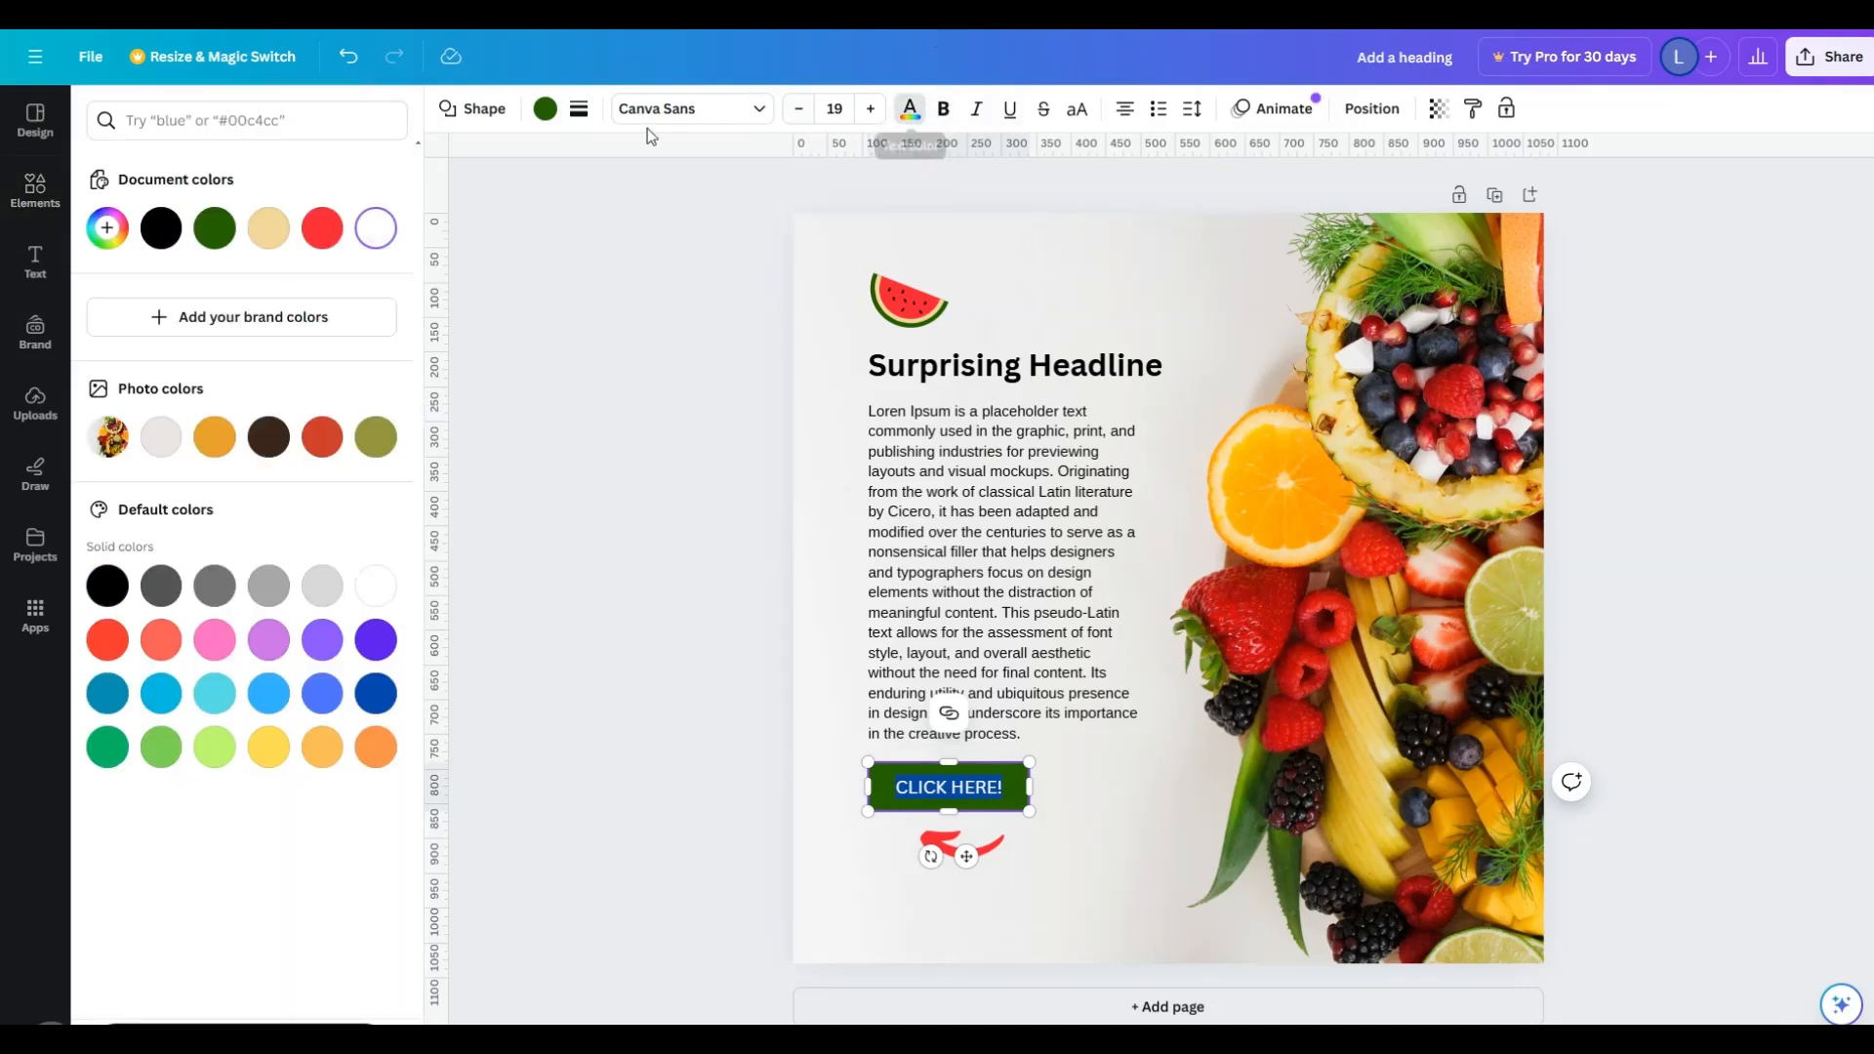
pyautogui.click(946, 112)
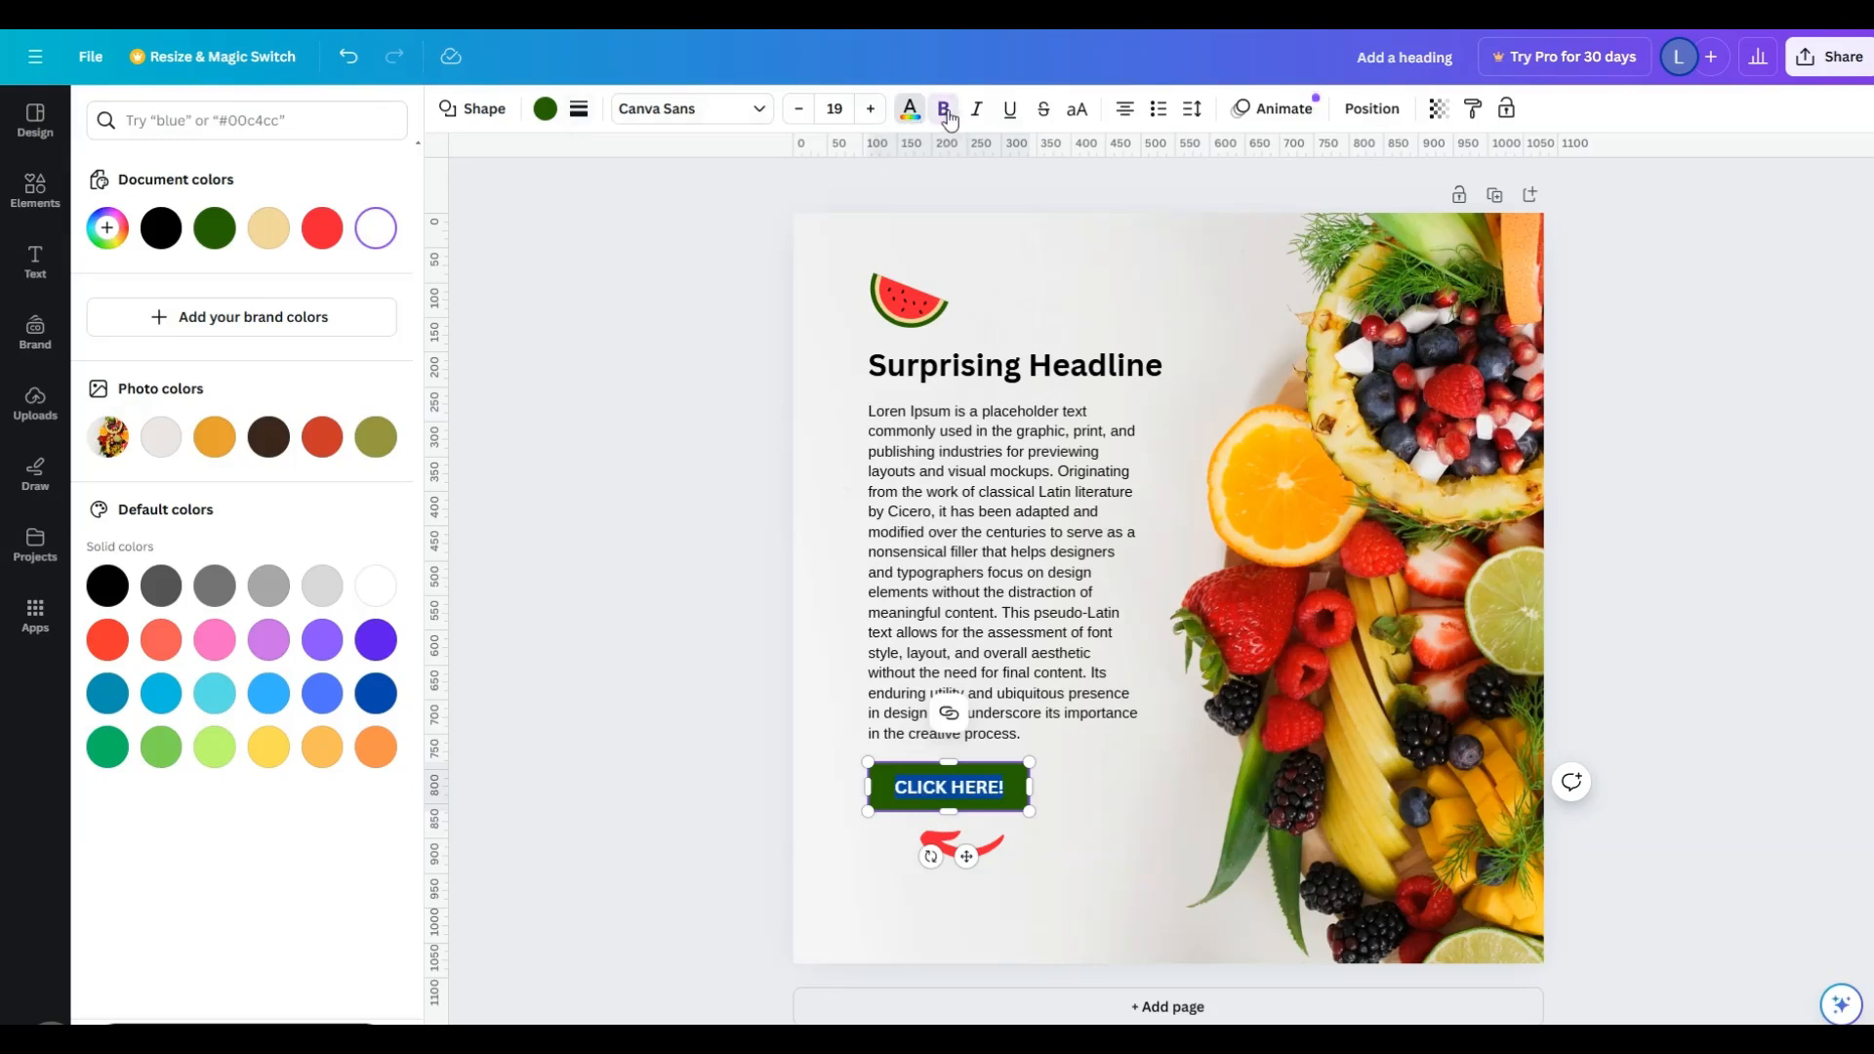
pyautogui.click(643, 633)
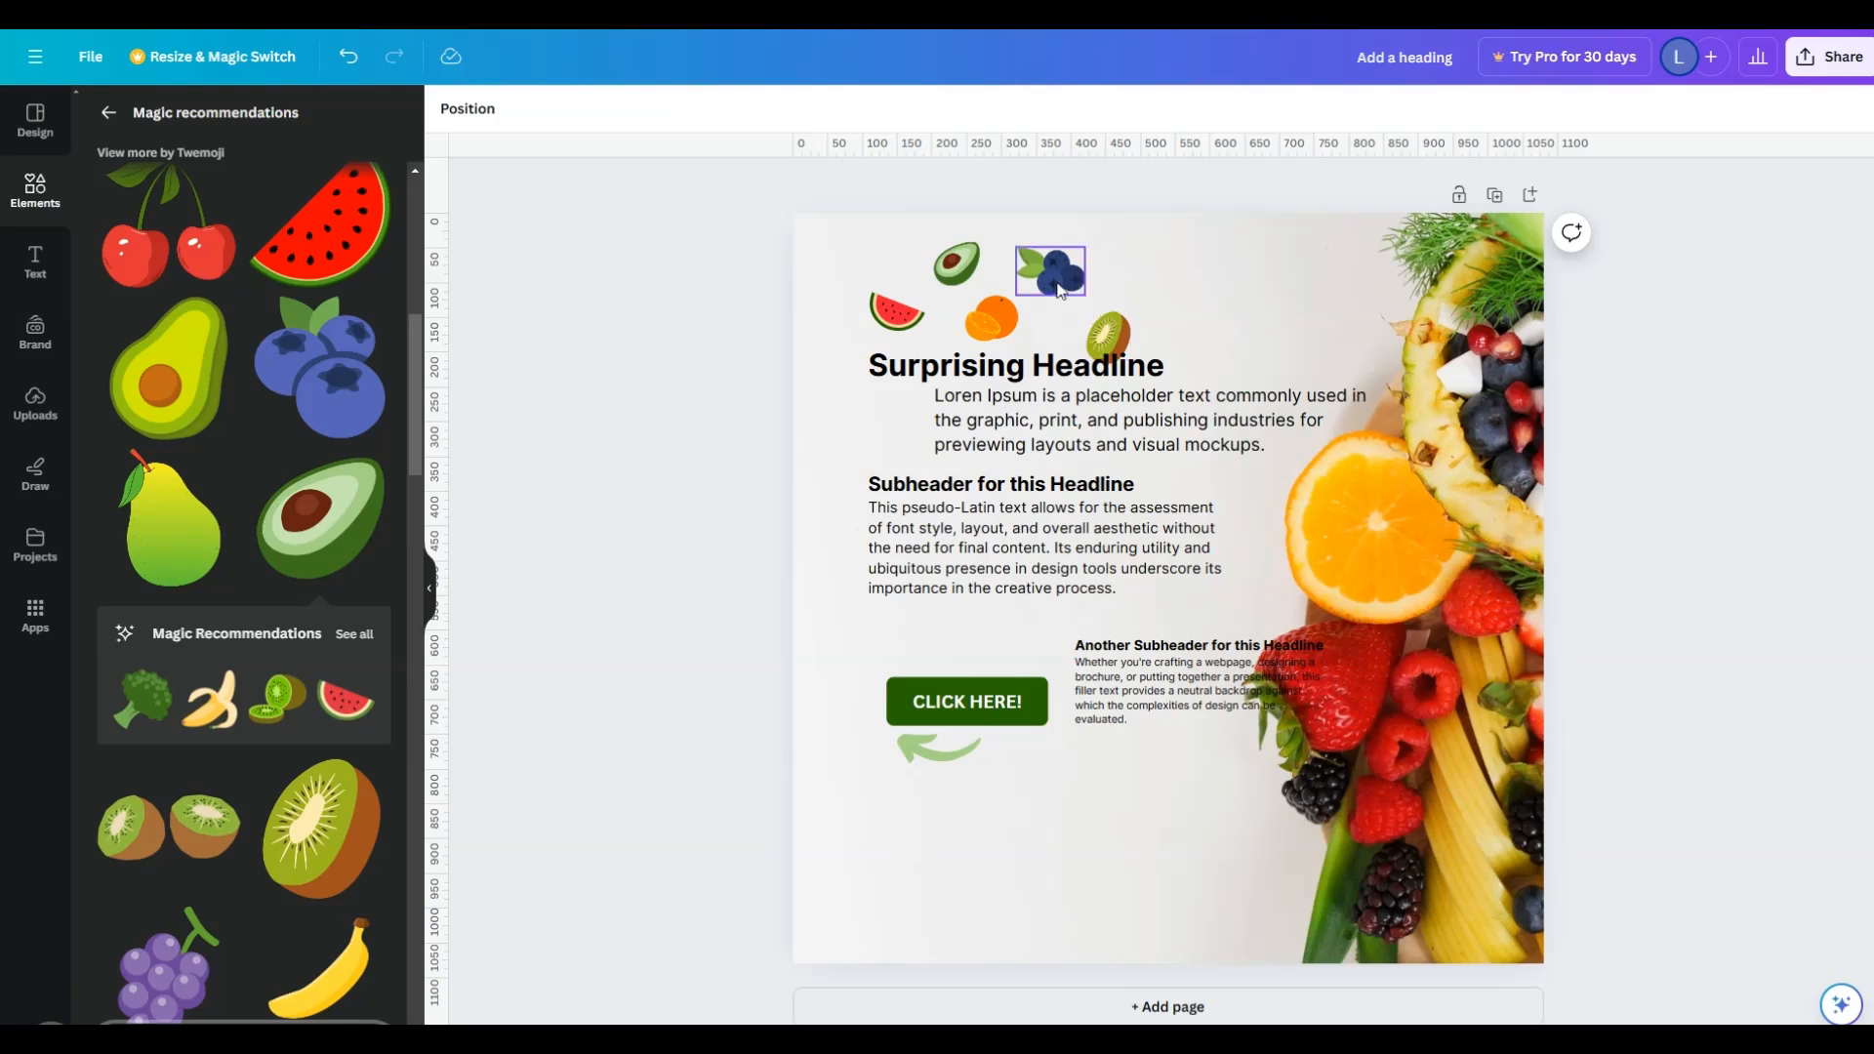
pyautogui.click(898, 322)
pyautogui.keyDown('shift'); pyautogui.click(956, 264); pyautogui.keyUp('shift')
pyautogui.keyDown('shift'); pyautogui.click(989, 319); pyautogui.keyUp('shift')
pyautogui.keyDown('shift'); pyautogui.click(1051, 272); pyautogui.keyUp('shift')
pyautogui.keyDown('shift'); pyautogui.click(1113, 334); pyautogui.keyUp('shift')
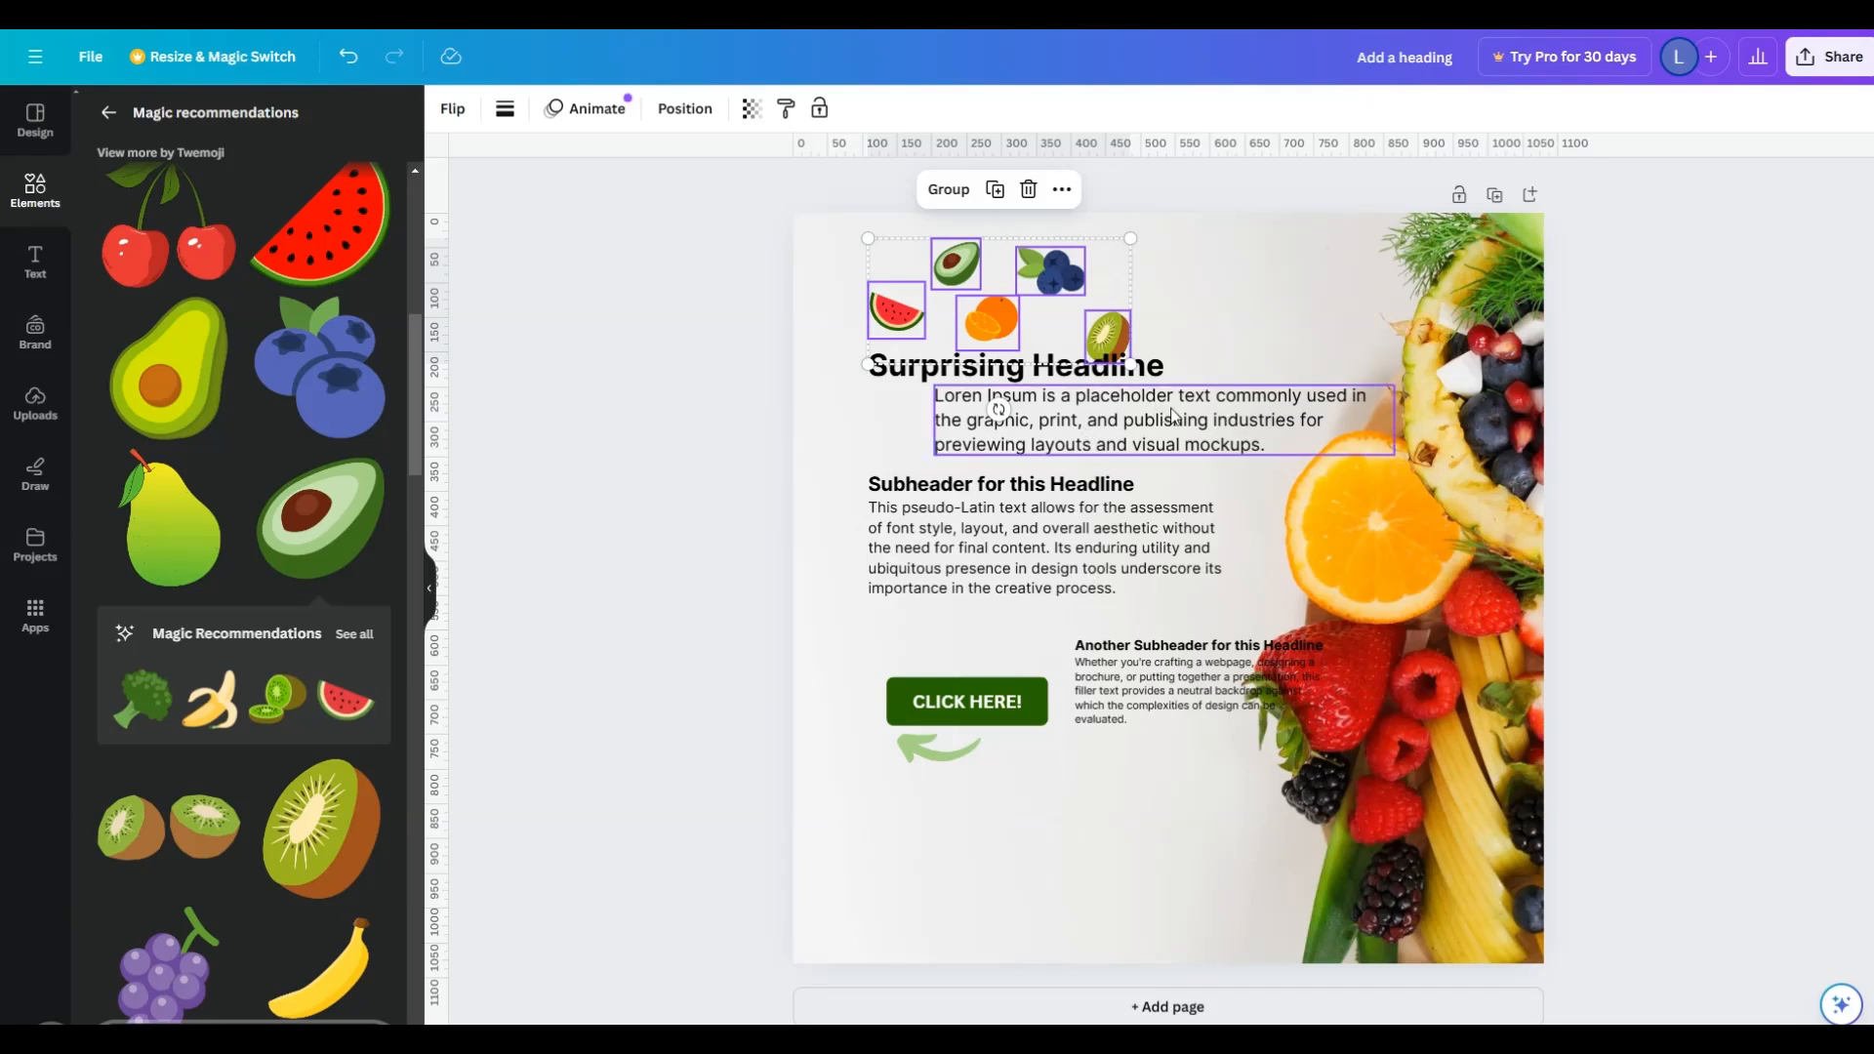
pyautogui.rightClick(1058, 283)
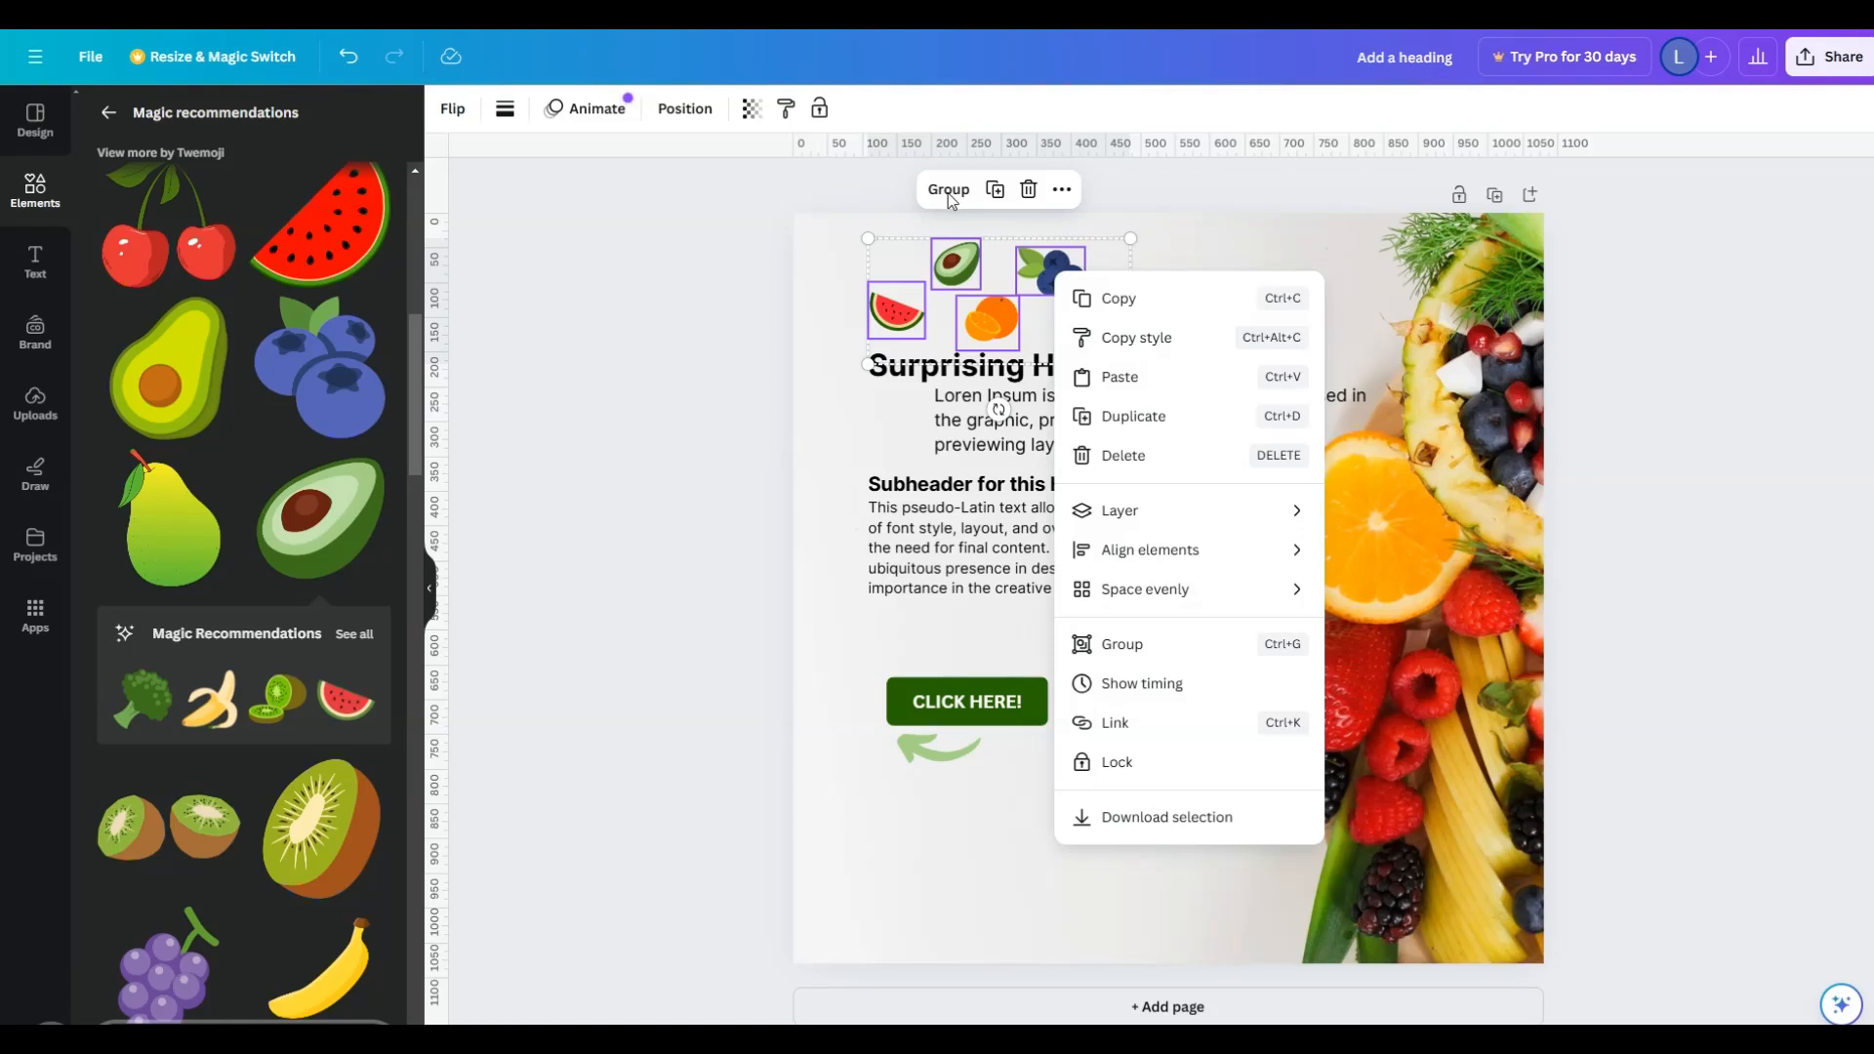
pyautogui.press('Escape')
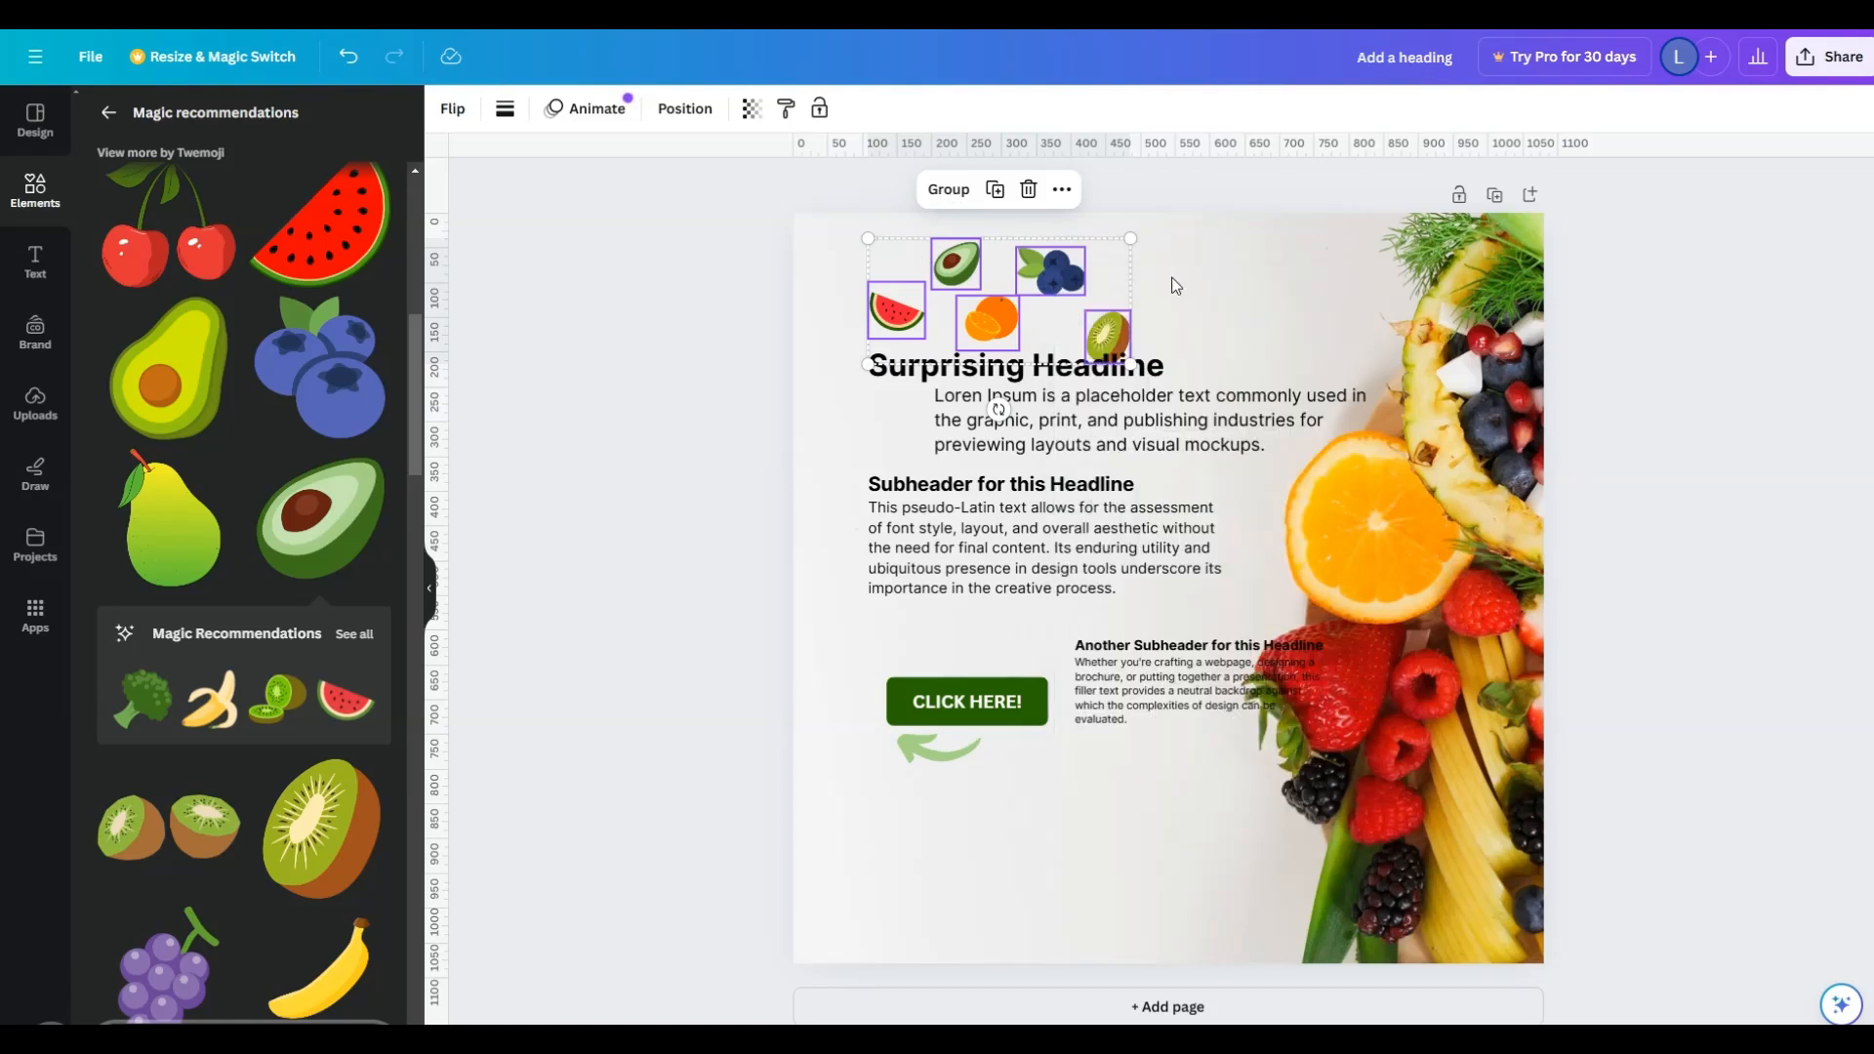
pyautogui.click(781, 284)
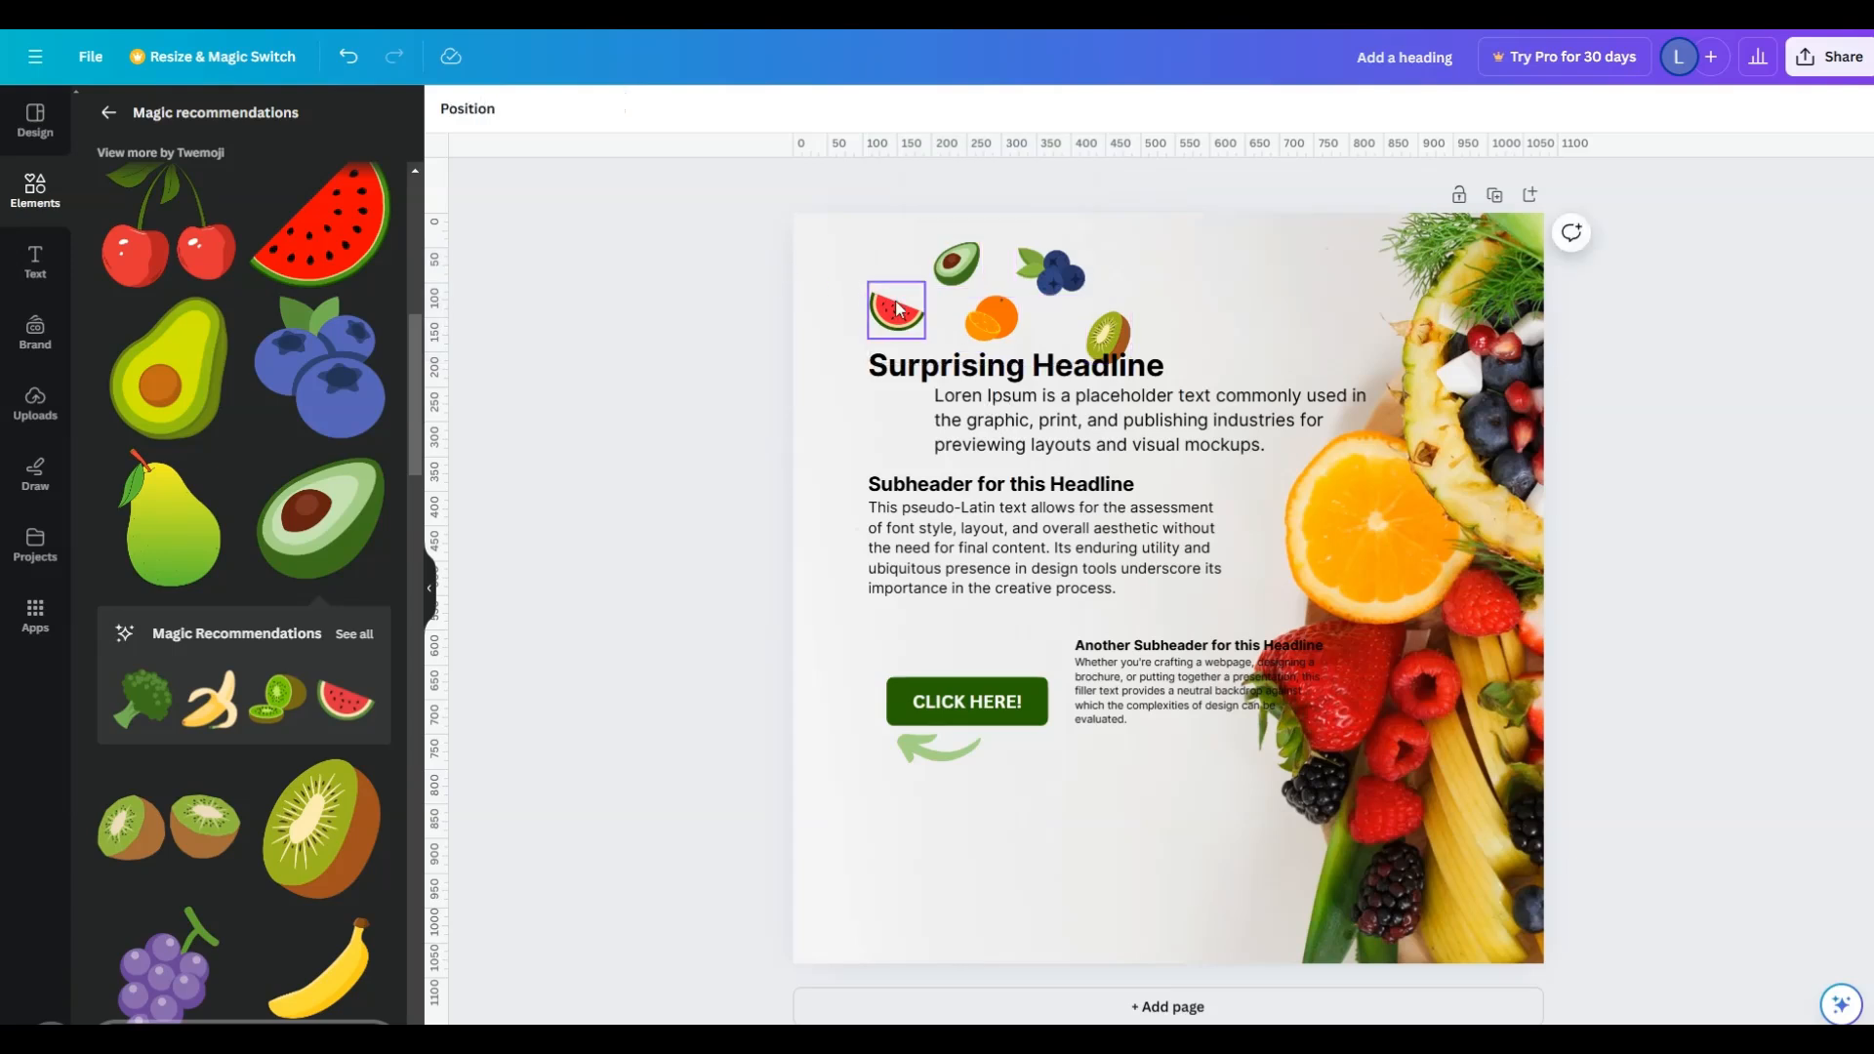
# - Arrange the watermelon, avocado, blueberries, orange and kiwi graphics in one horizontal row above the headline
pyautogui.moveTo(896, 310); pyautogui.dragTo(886, 267)
pyautogui.moveTo(1054, 278); pyautogui.dragTo(1195, 261)
# - Try moving the watermelon, avocado and blueberries down to the subheader one by one, and undo these moves
pyautogui.moveTo(885, 267); pyautogui.dragTo(868, 503)
pyautogui.moveTo(957, 266); pyautogui.dragTo(957, 488)
pyautogui.moveTo(1031, 270); pyautogui.dragTo(1043, 485)
pyautogui.hotkey('ctrl', 'z')
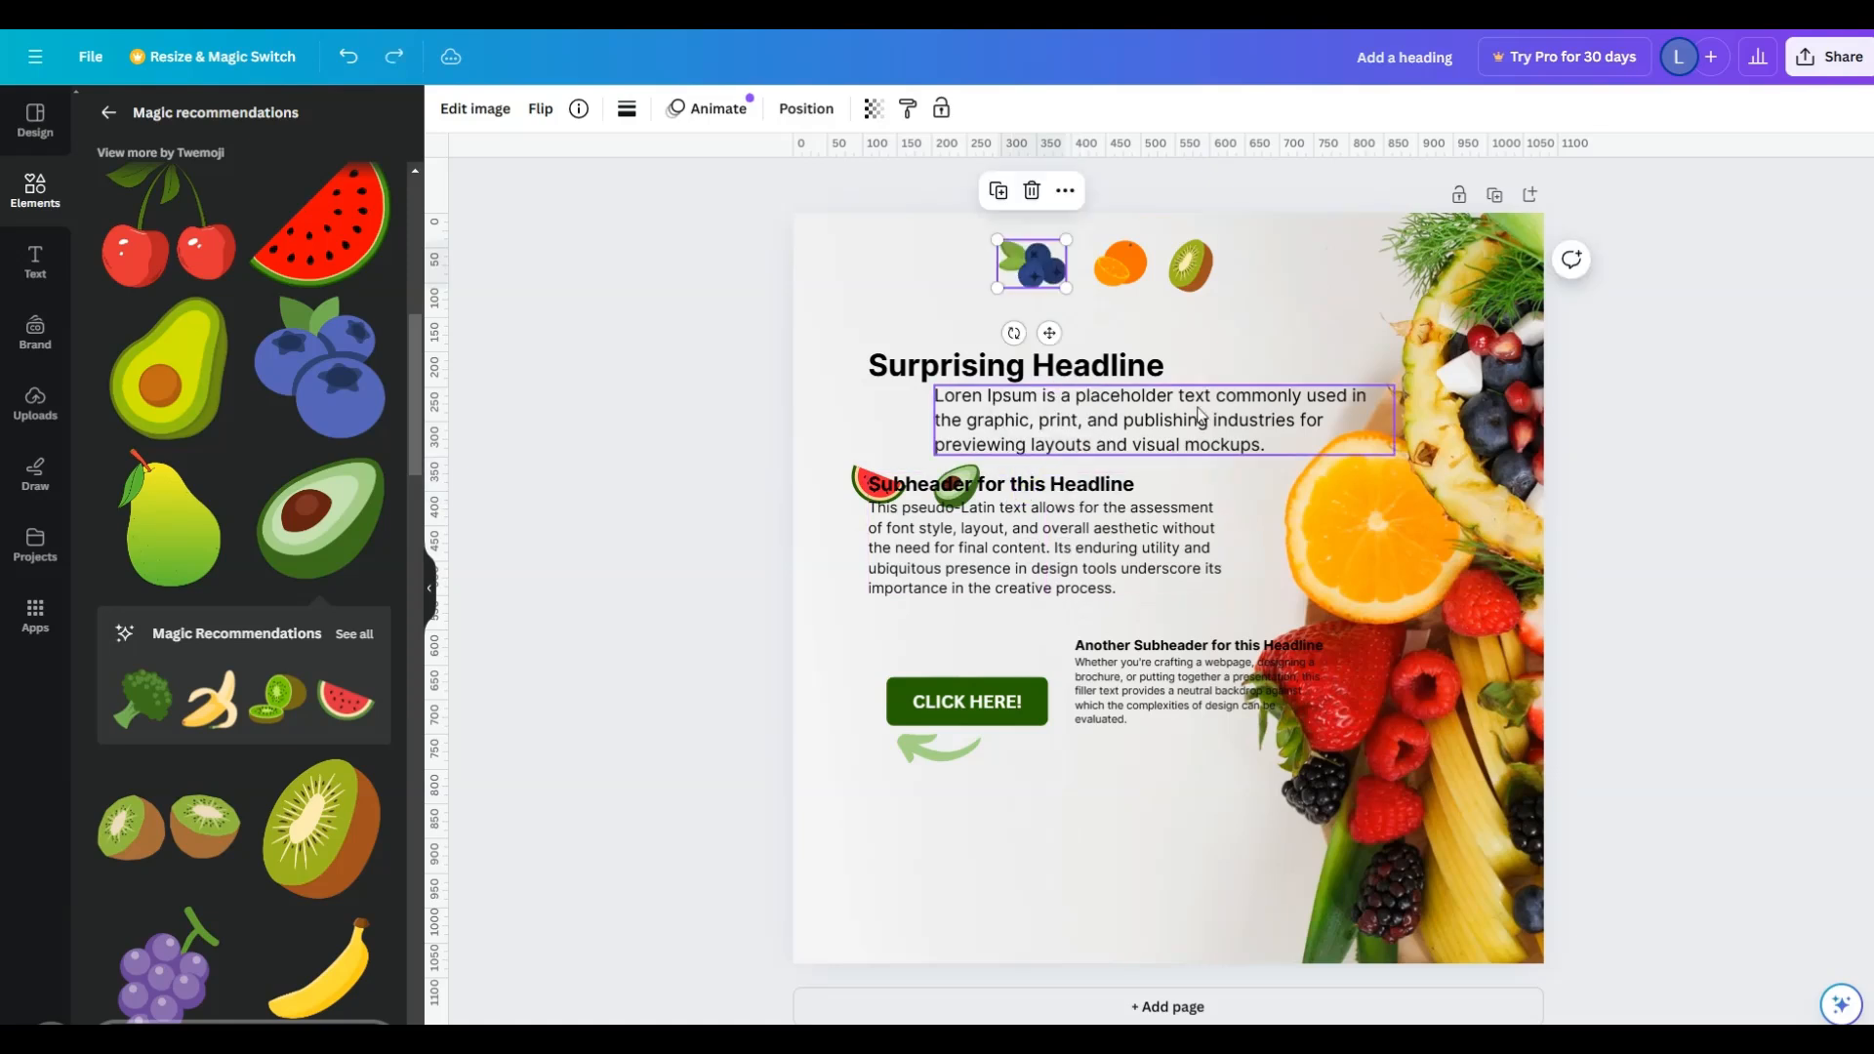
pyautogui.hotkey('ctrl', 'z')
pyautogui.hotkey('ctrl', 'z')
# - Group the five fruit graphics above the headline into one object and dismiss the ungrouping tip
pyautogui.moveTo(795, 236); pyautogui.dragTo(1238, 291)
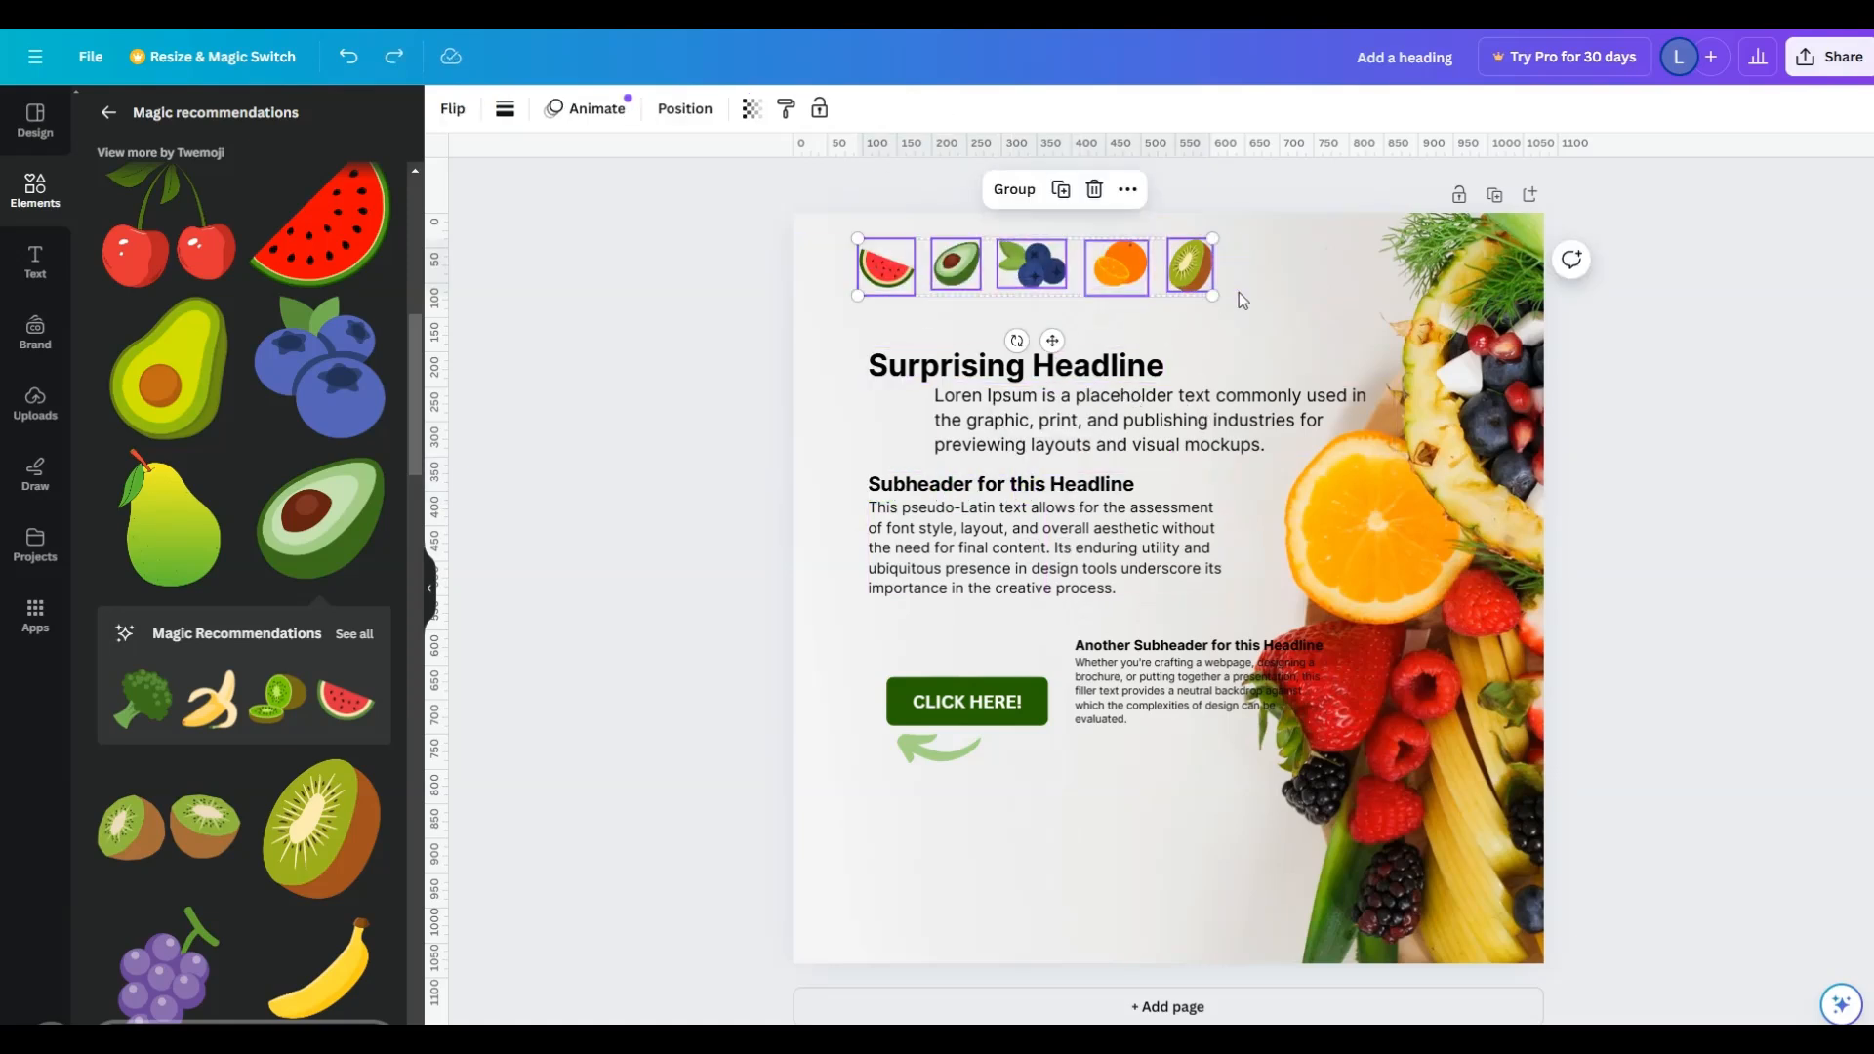
pyautogui.click(984, 189)
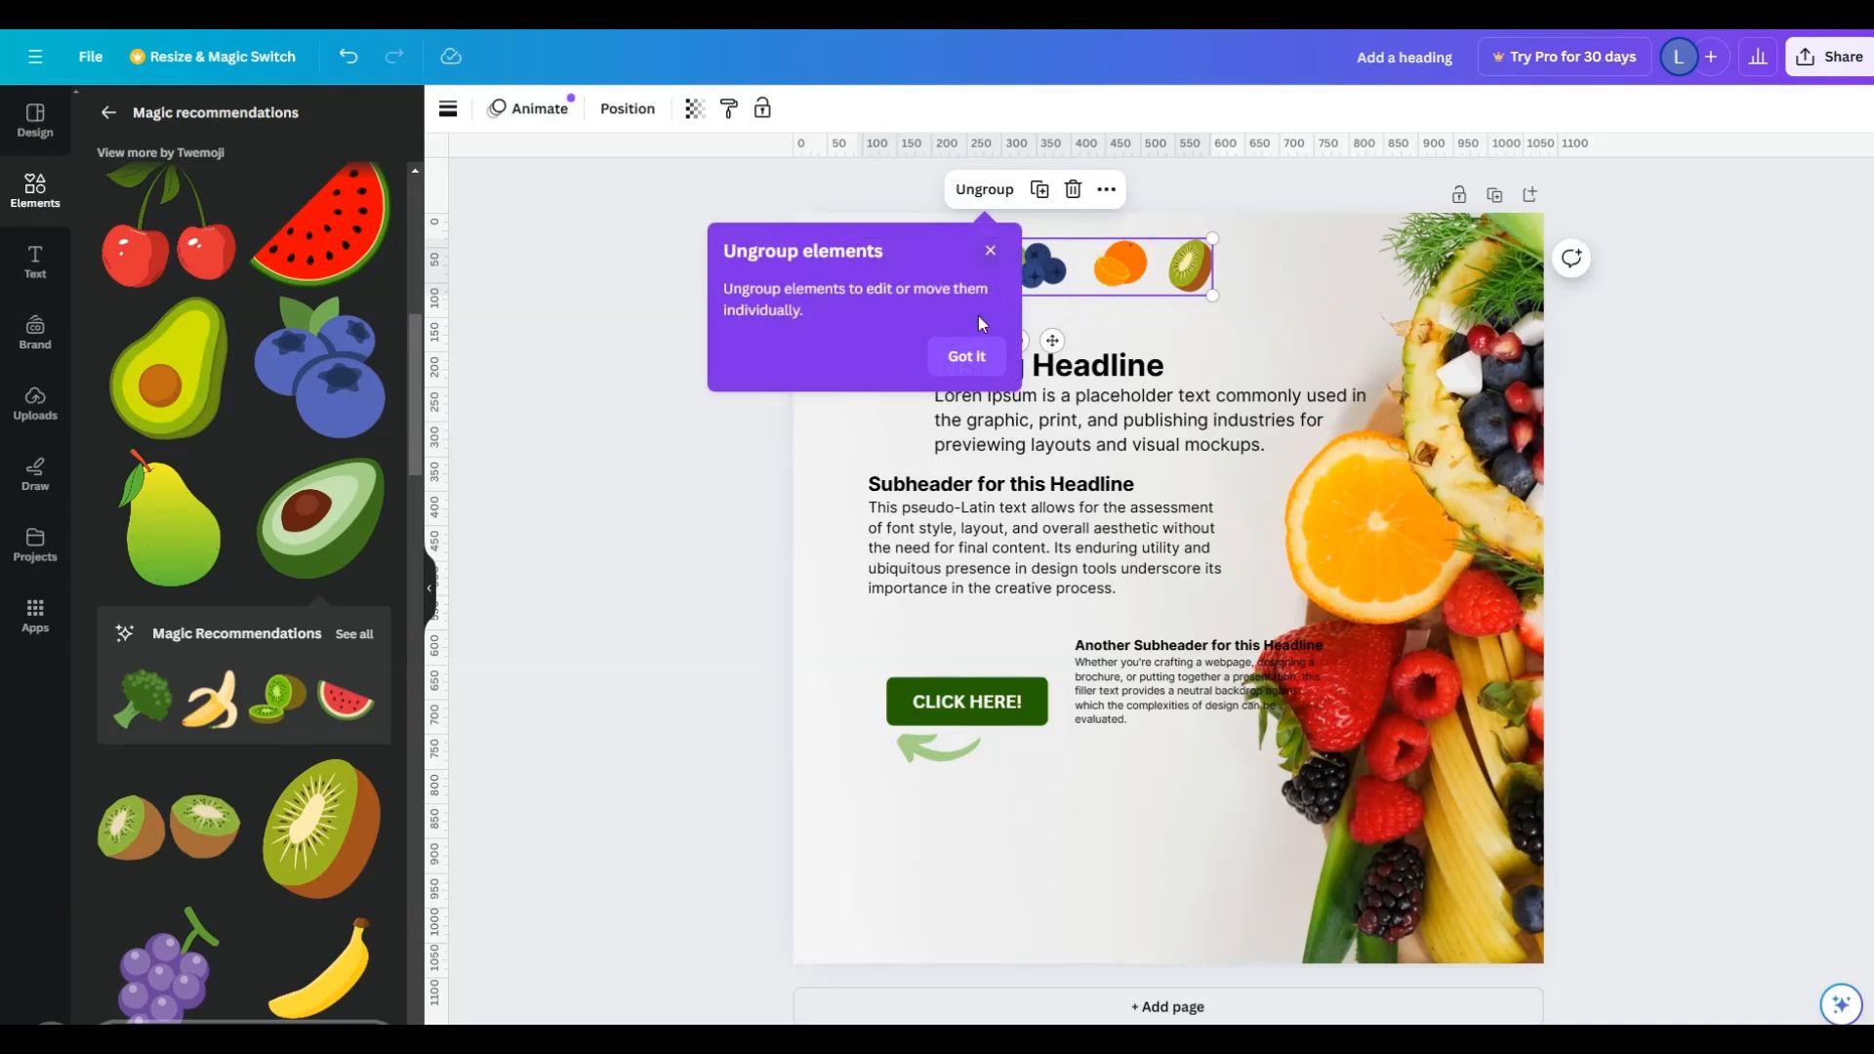
pyautogui.click(966, 356)
pyautogui.click(911, 280)
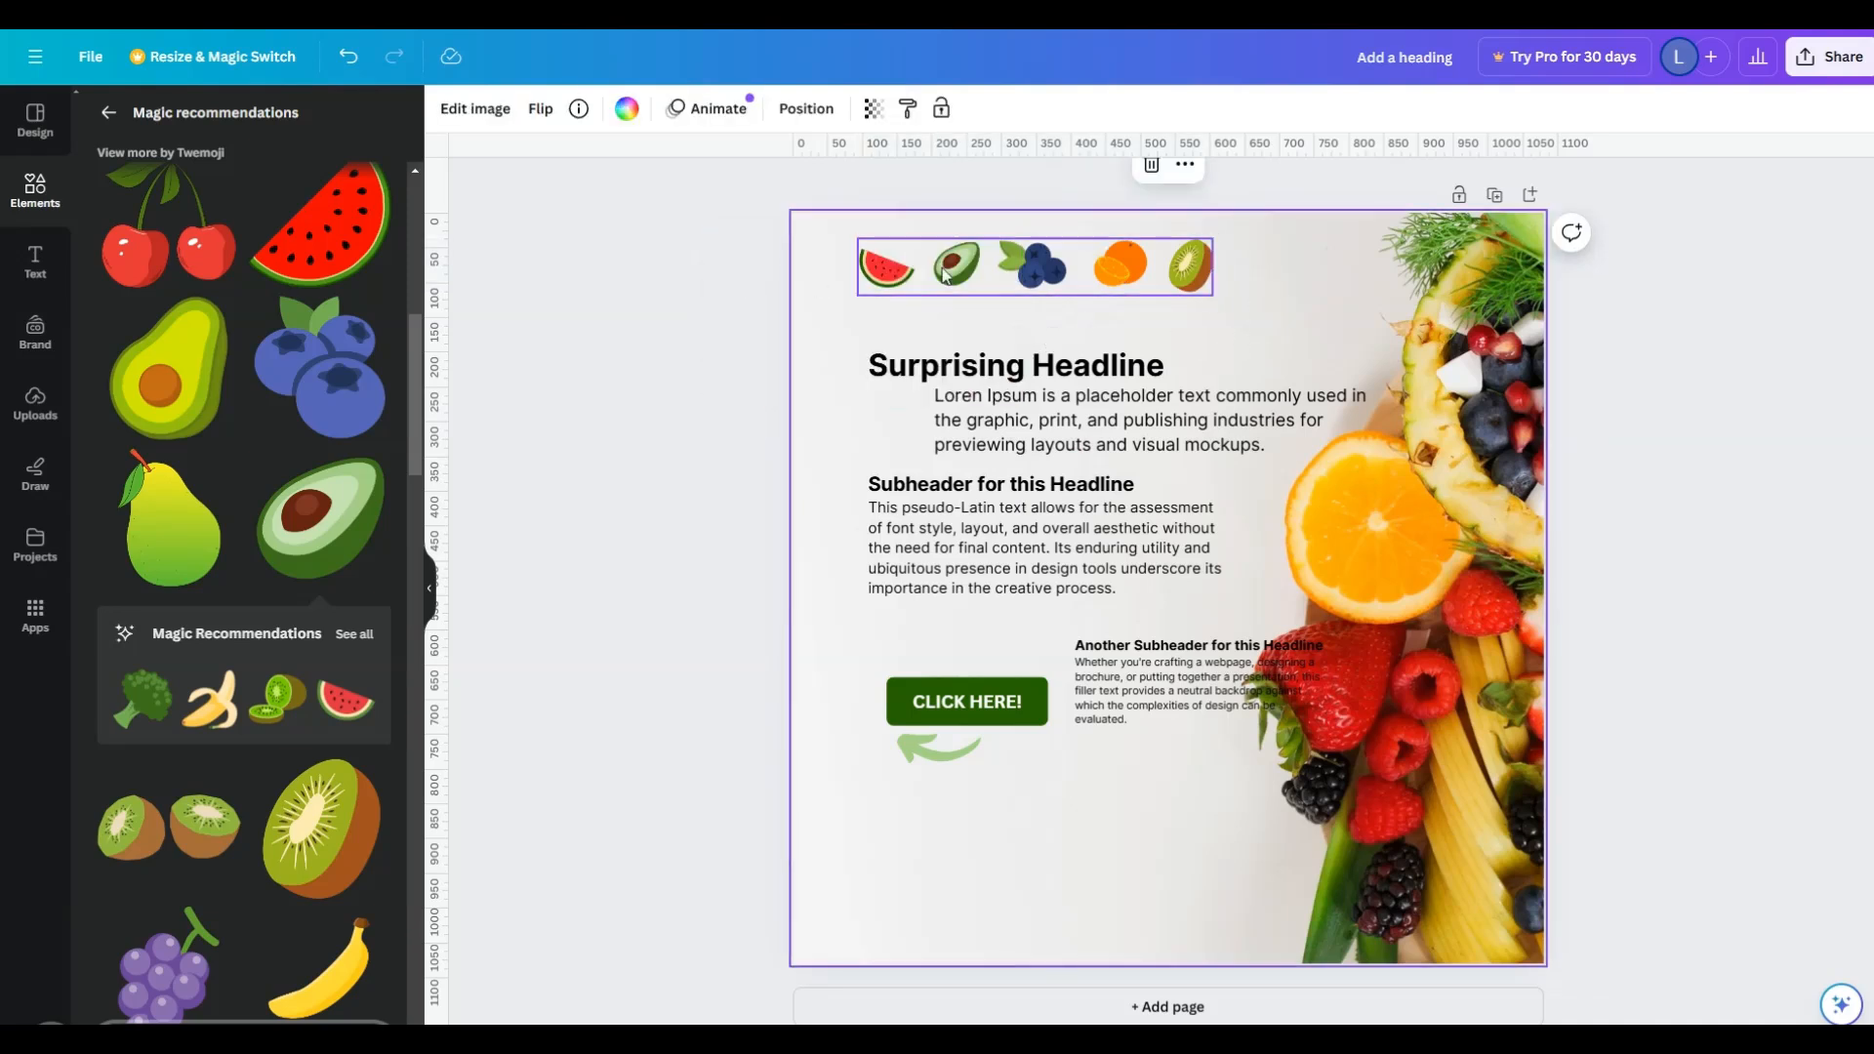
# - Move the fruit group to the empty area near the page's lower edge and scale it down slightly
pyautogui.moveTo(1087, 281); pyautogui.dragTo(1244, 877)
pyautogui.click(1513, 807)
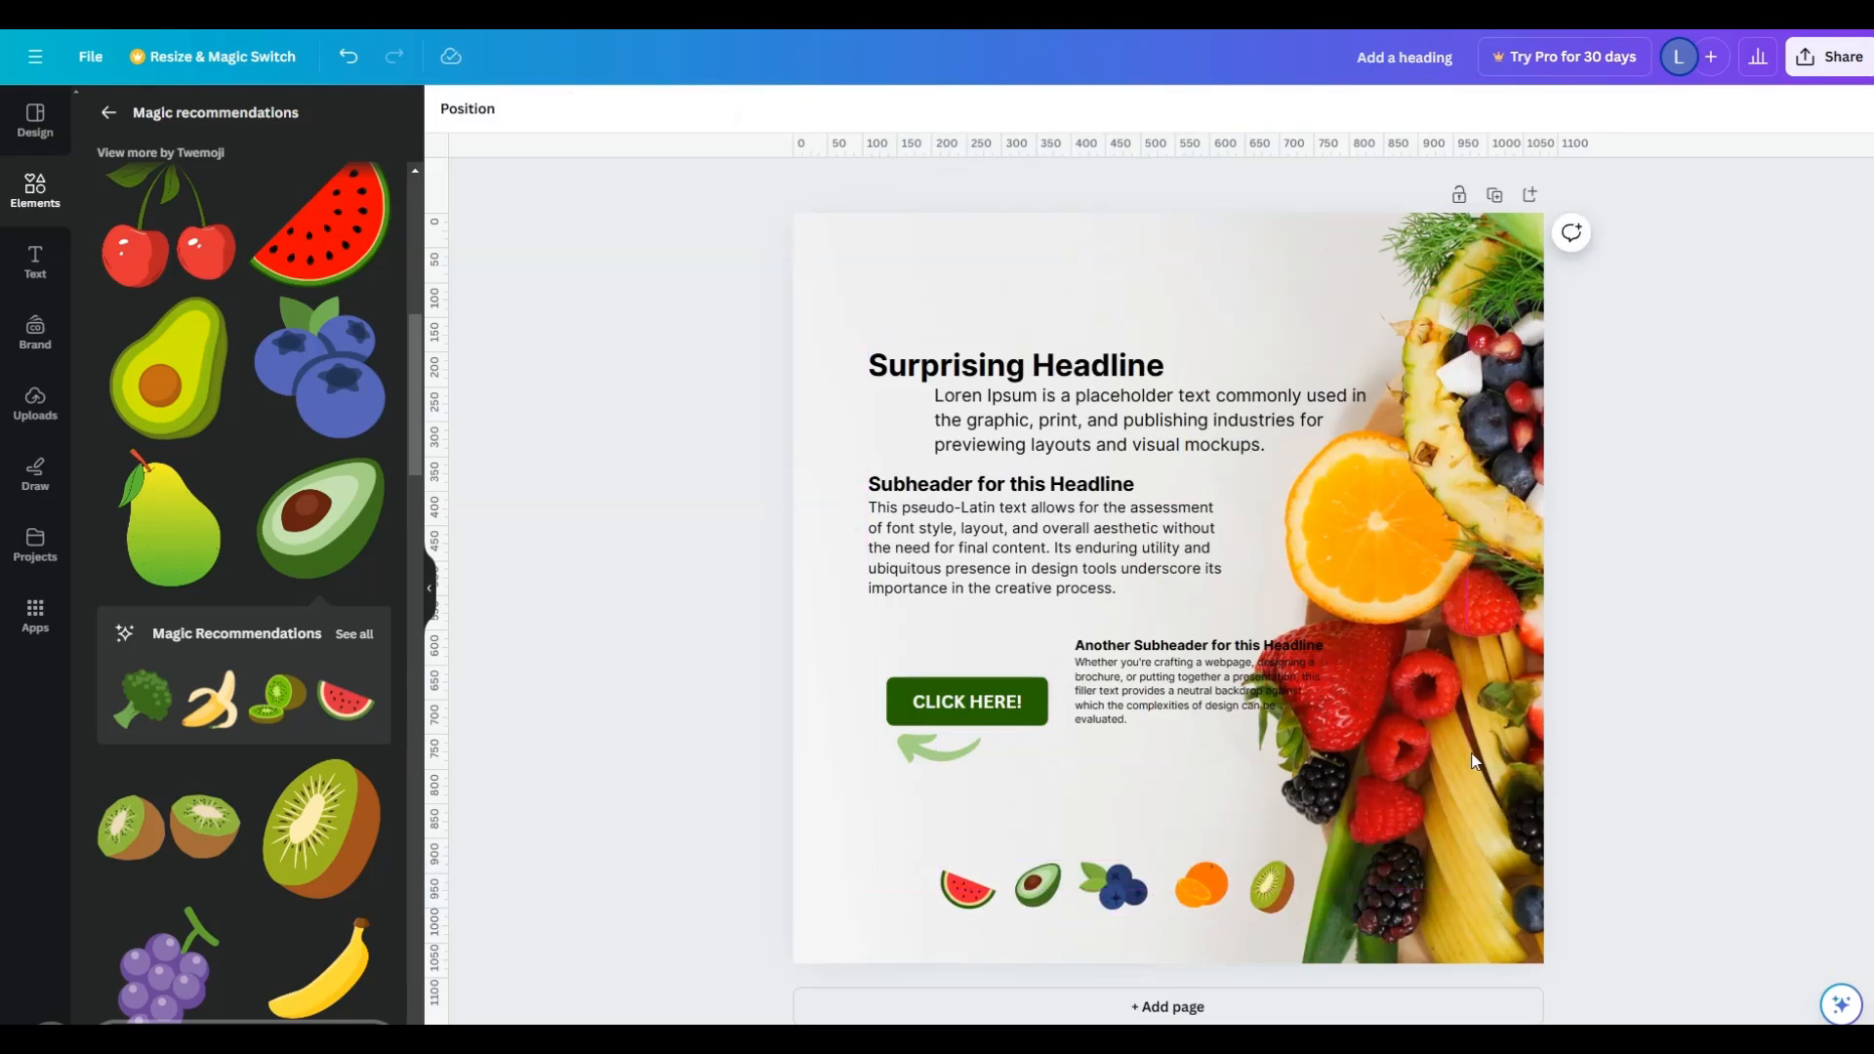
pyautogui.click(1242, 890)
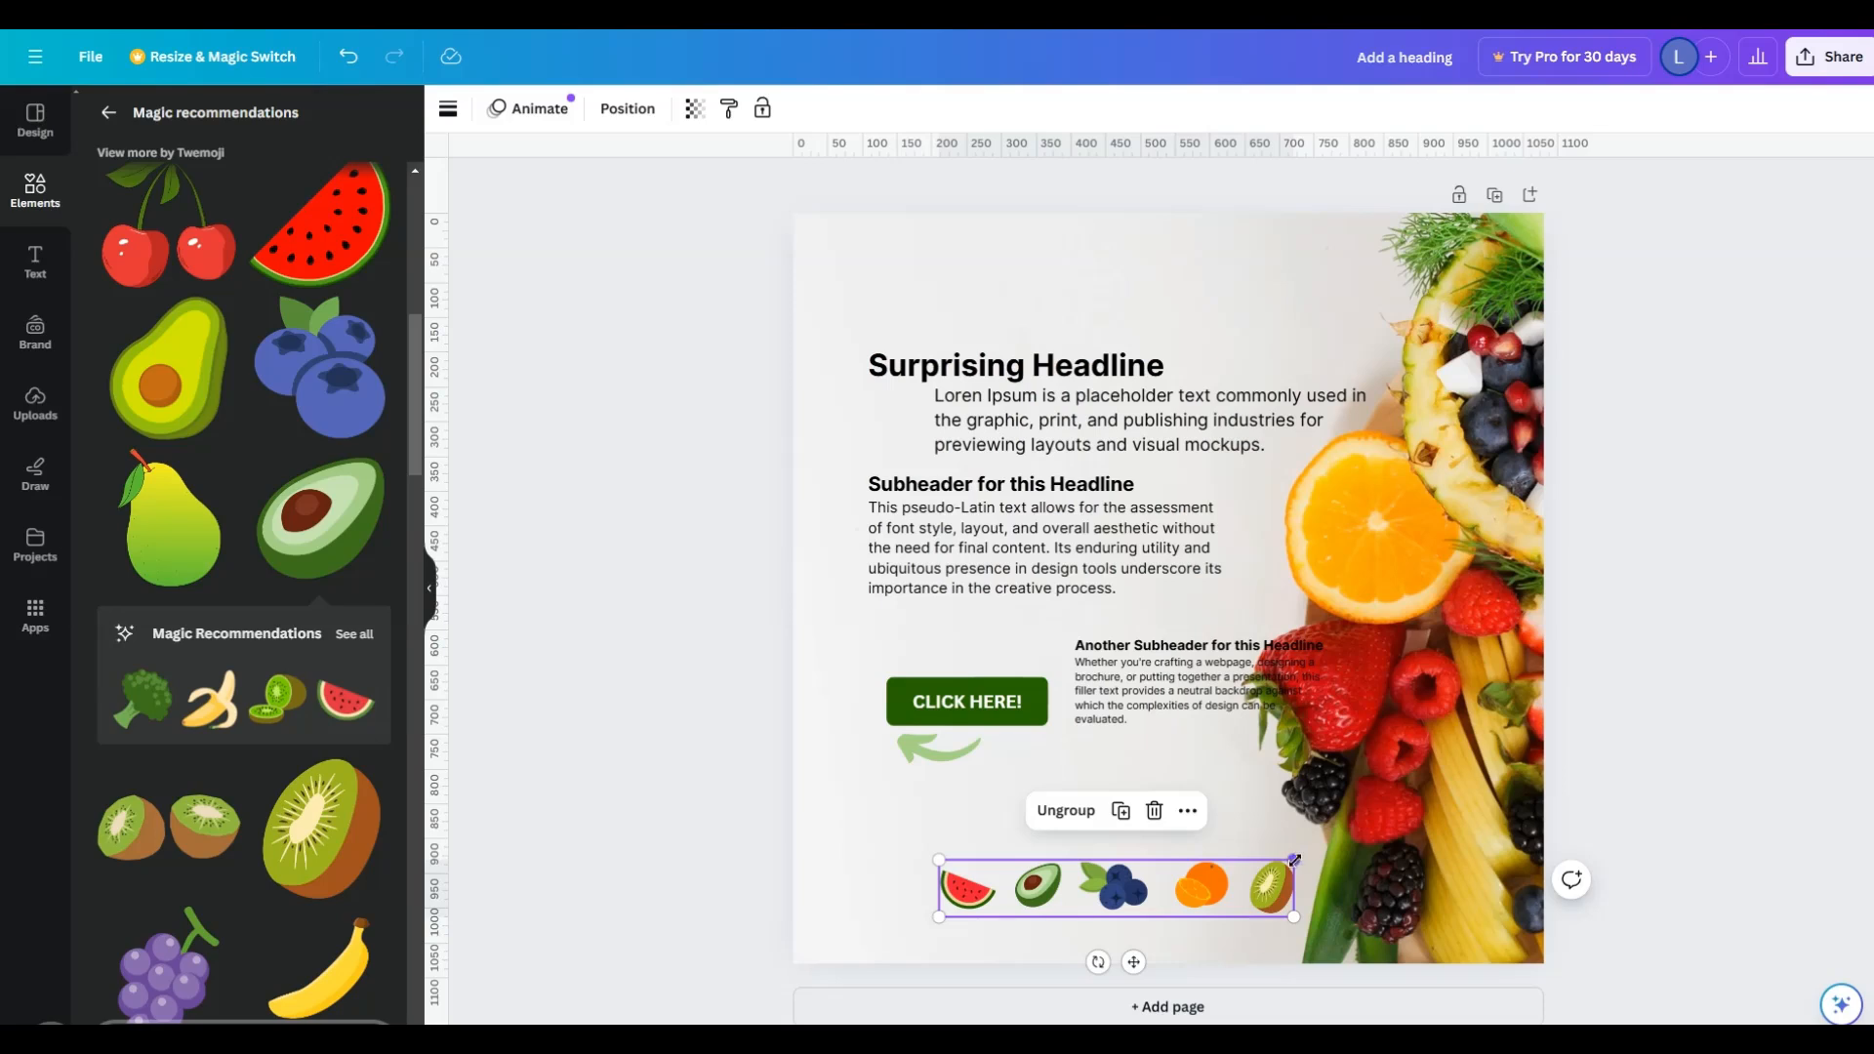
pyautogui.moveTo(1295, 860); pyautogui.dragTo(1252, 865)
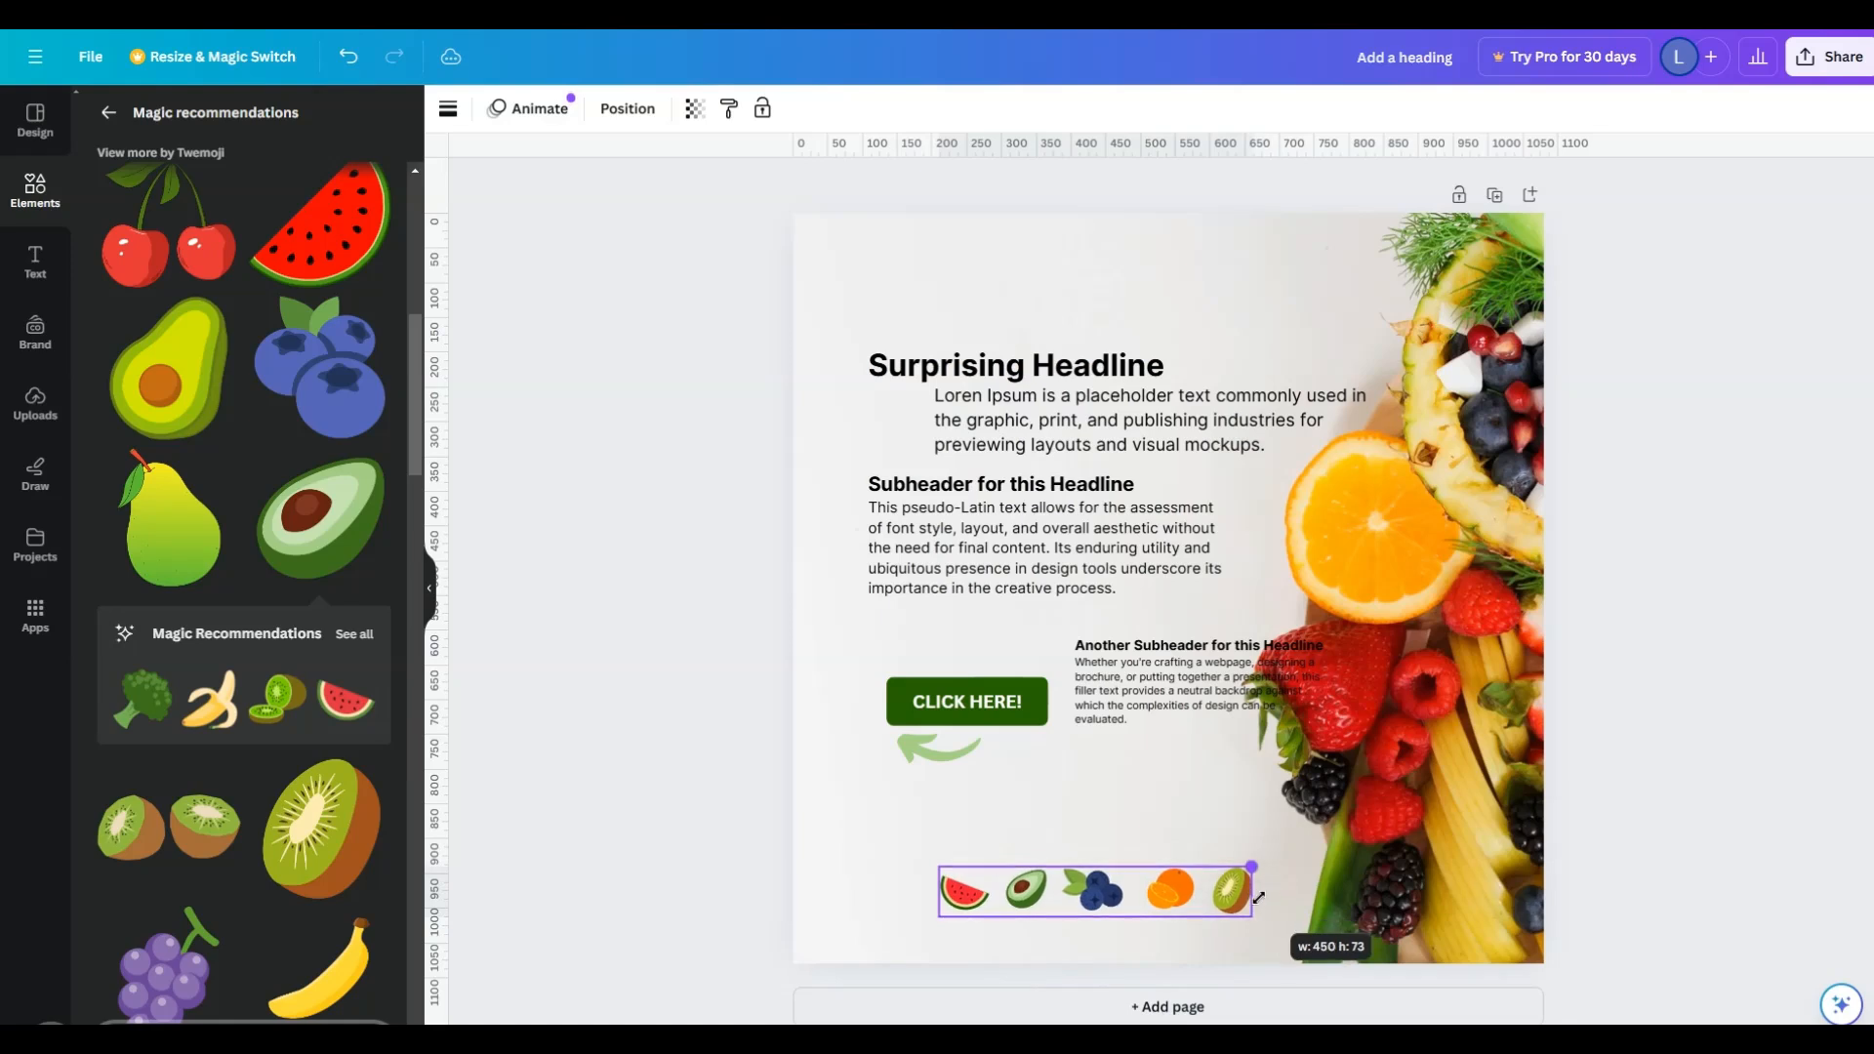
pyautogui.click(1382, 859)
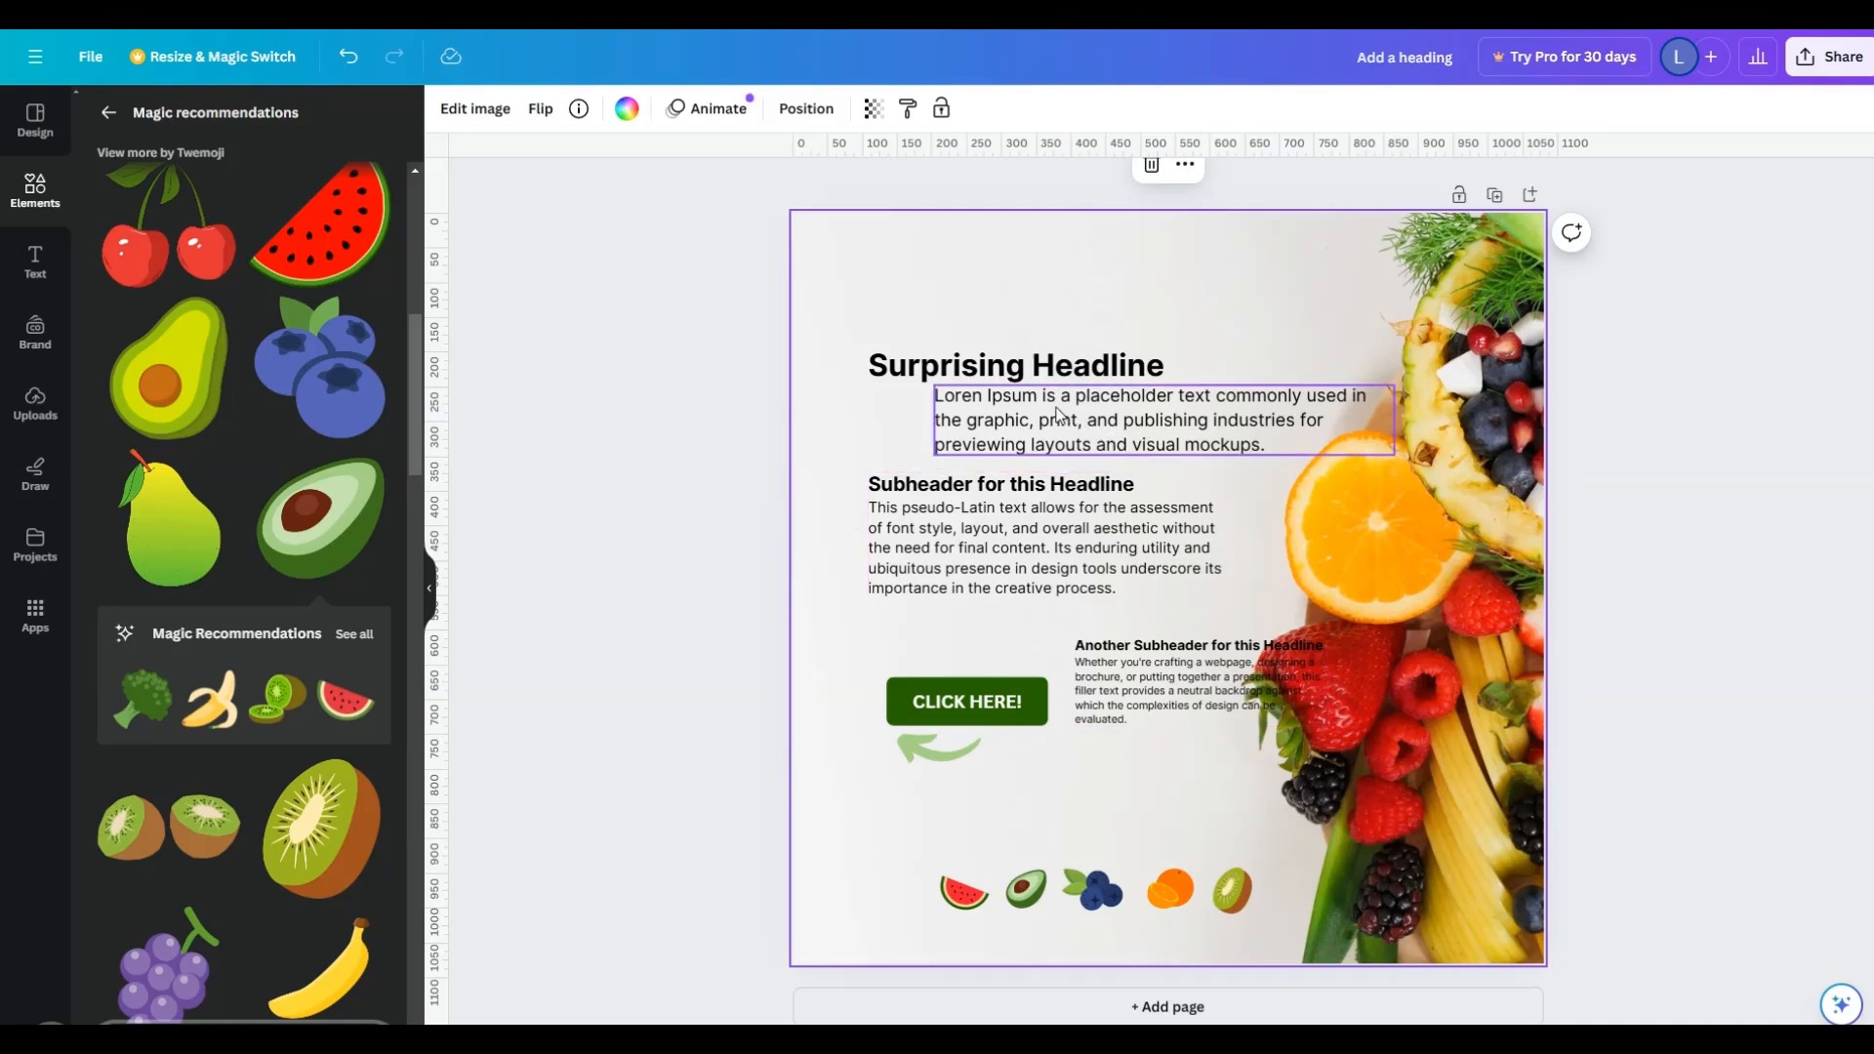
# - Align the intro paragraph with the headline's left edge, group it with the headline and raise the group
pyautogui.moveTo(1171, 429); pyautogui.dragTo(1101, 426)
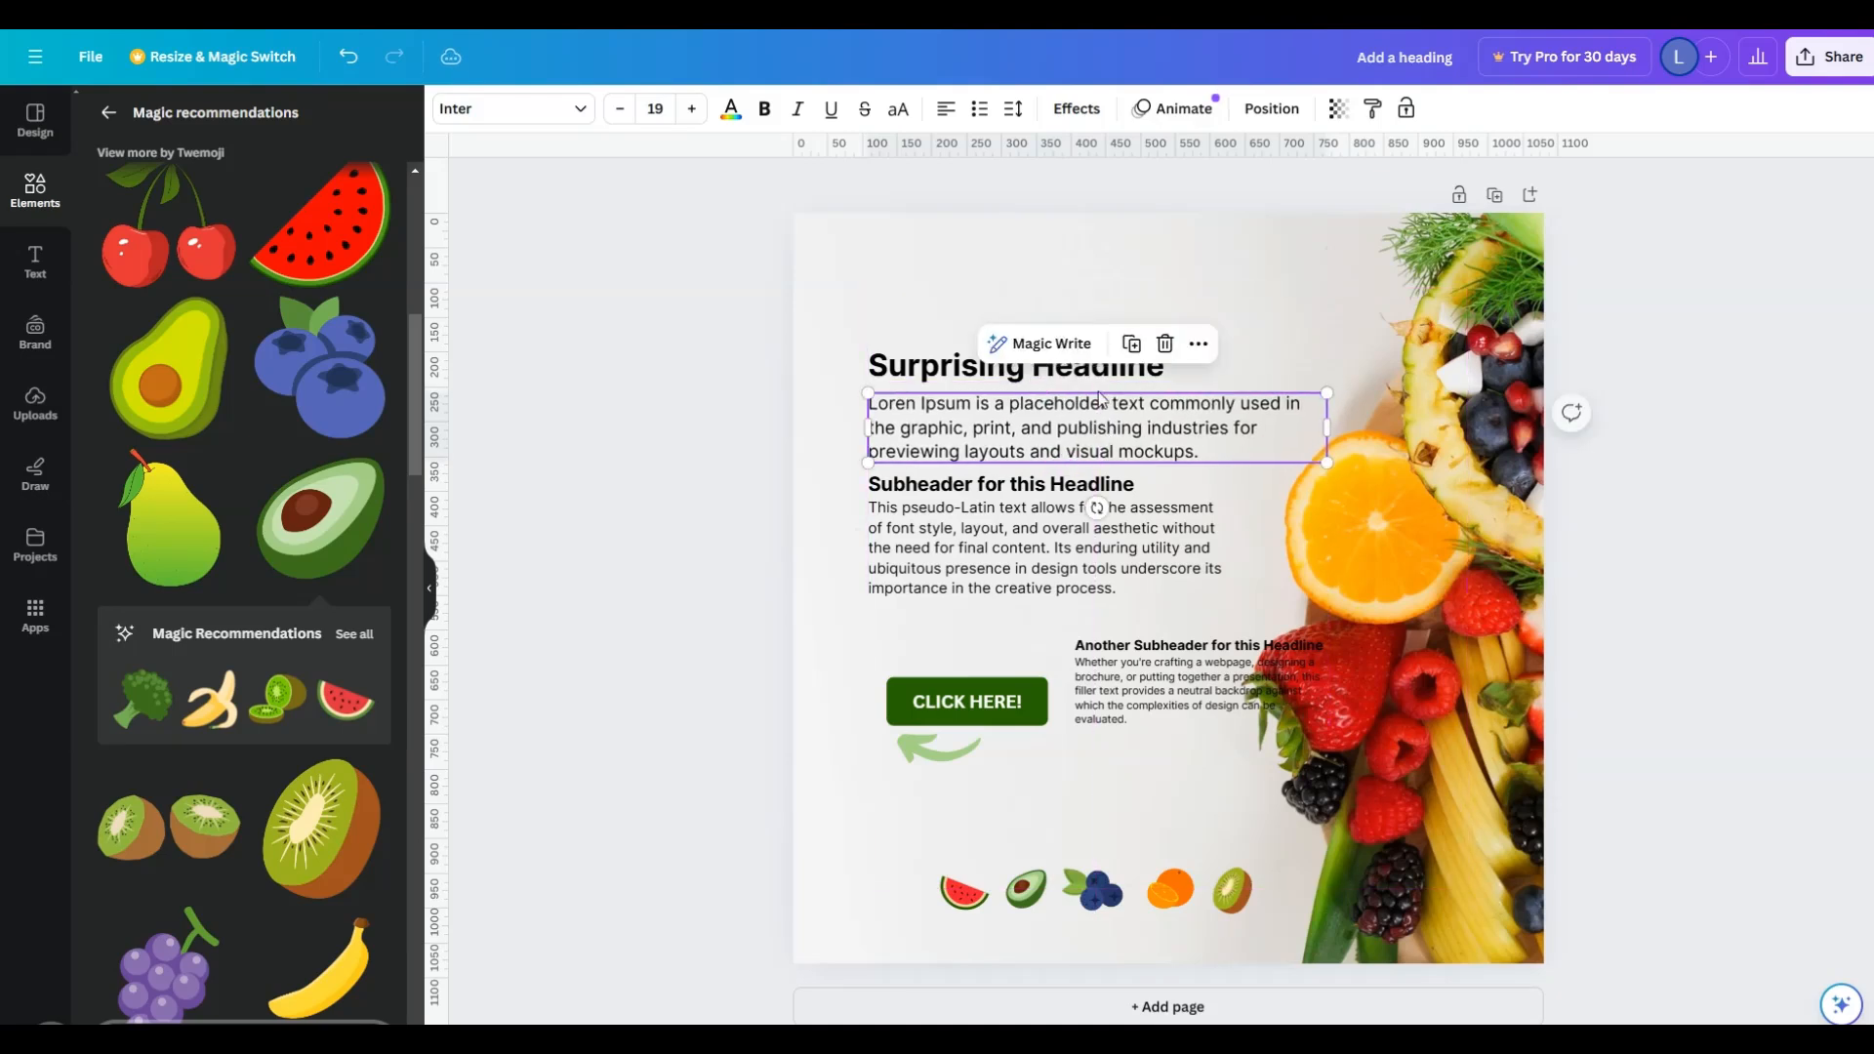
pyautogui.keyDown('shift'); pyautogui.click(1110, 375); pyautogui.keyUp('shift')
pyautogui.rightClick(1110, 375)
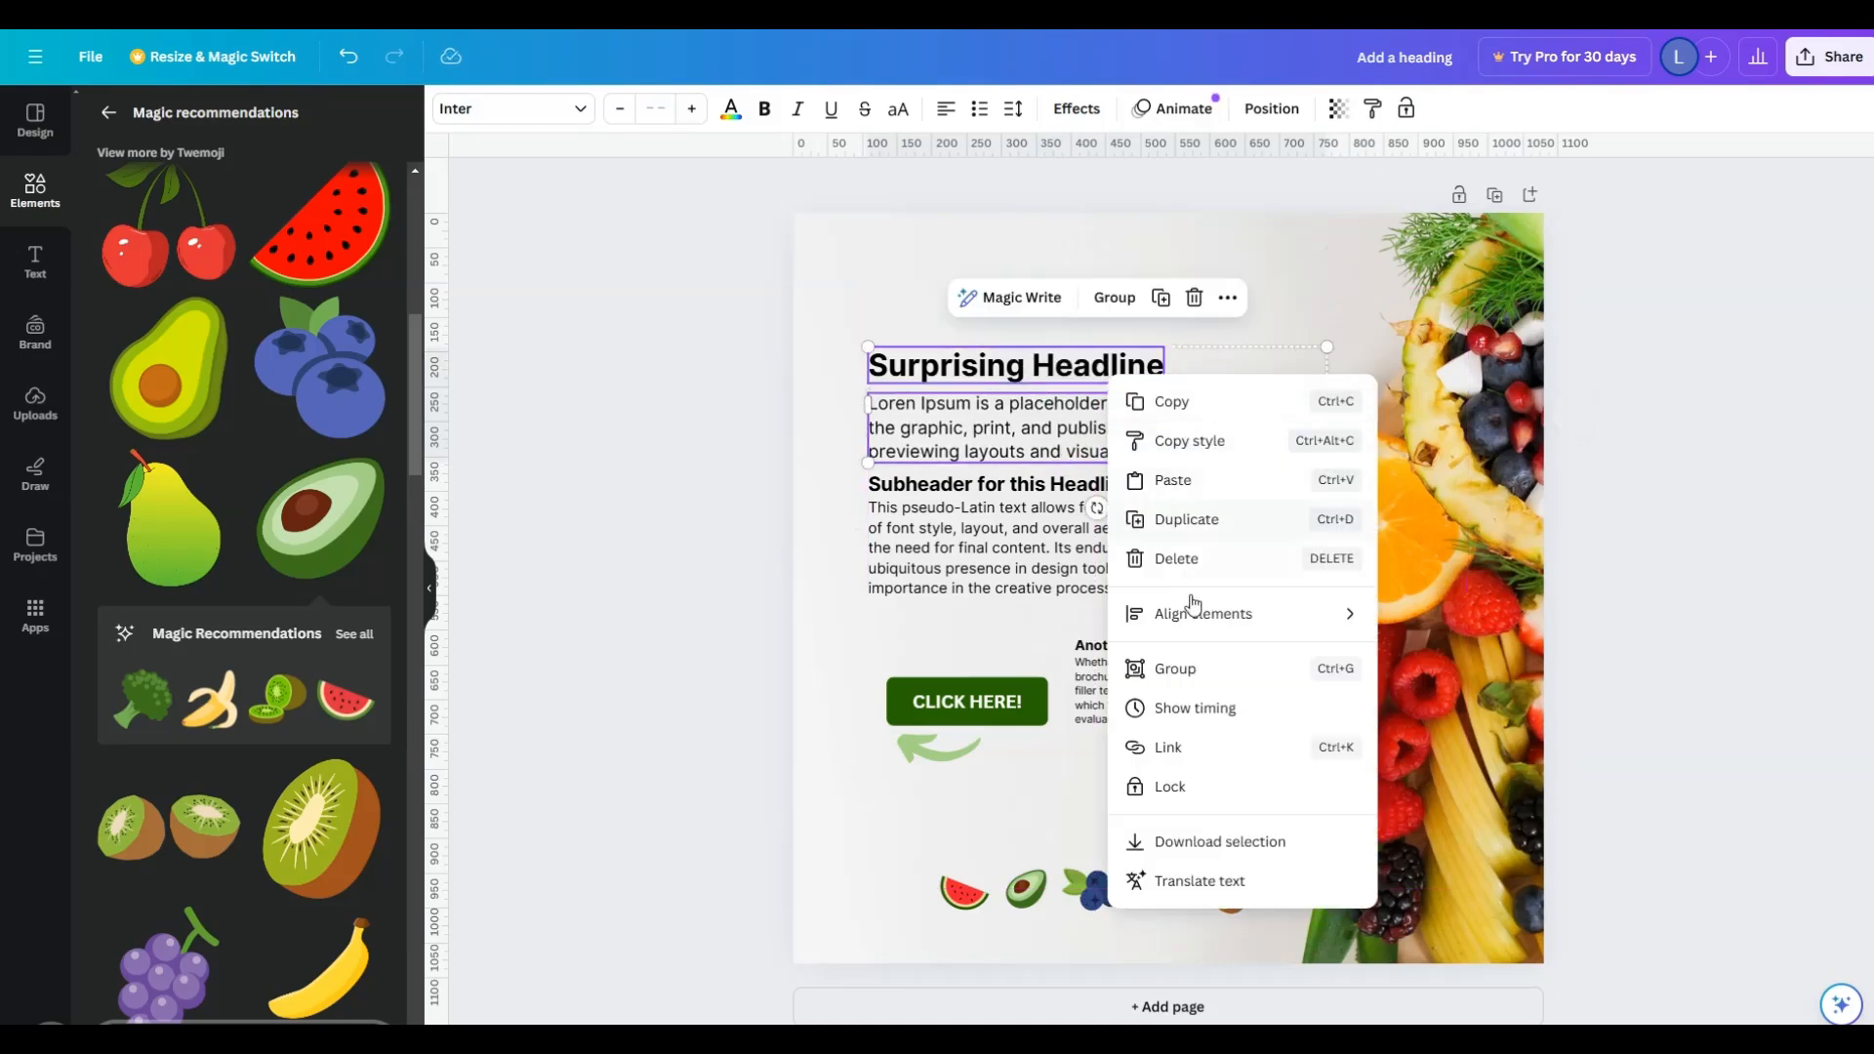
pyautogui.click(1180, 683)
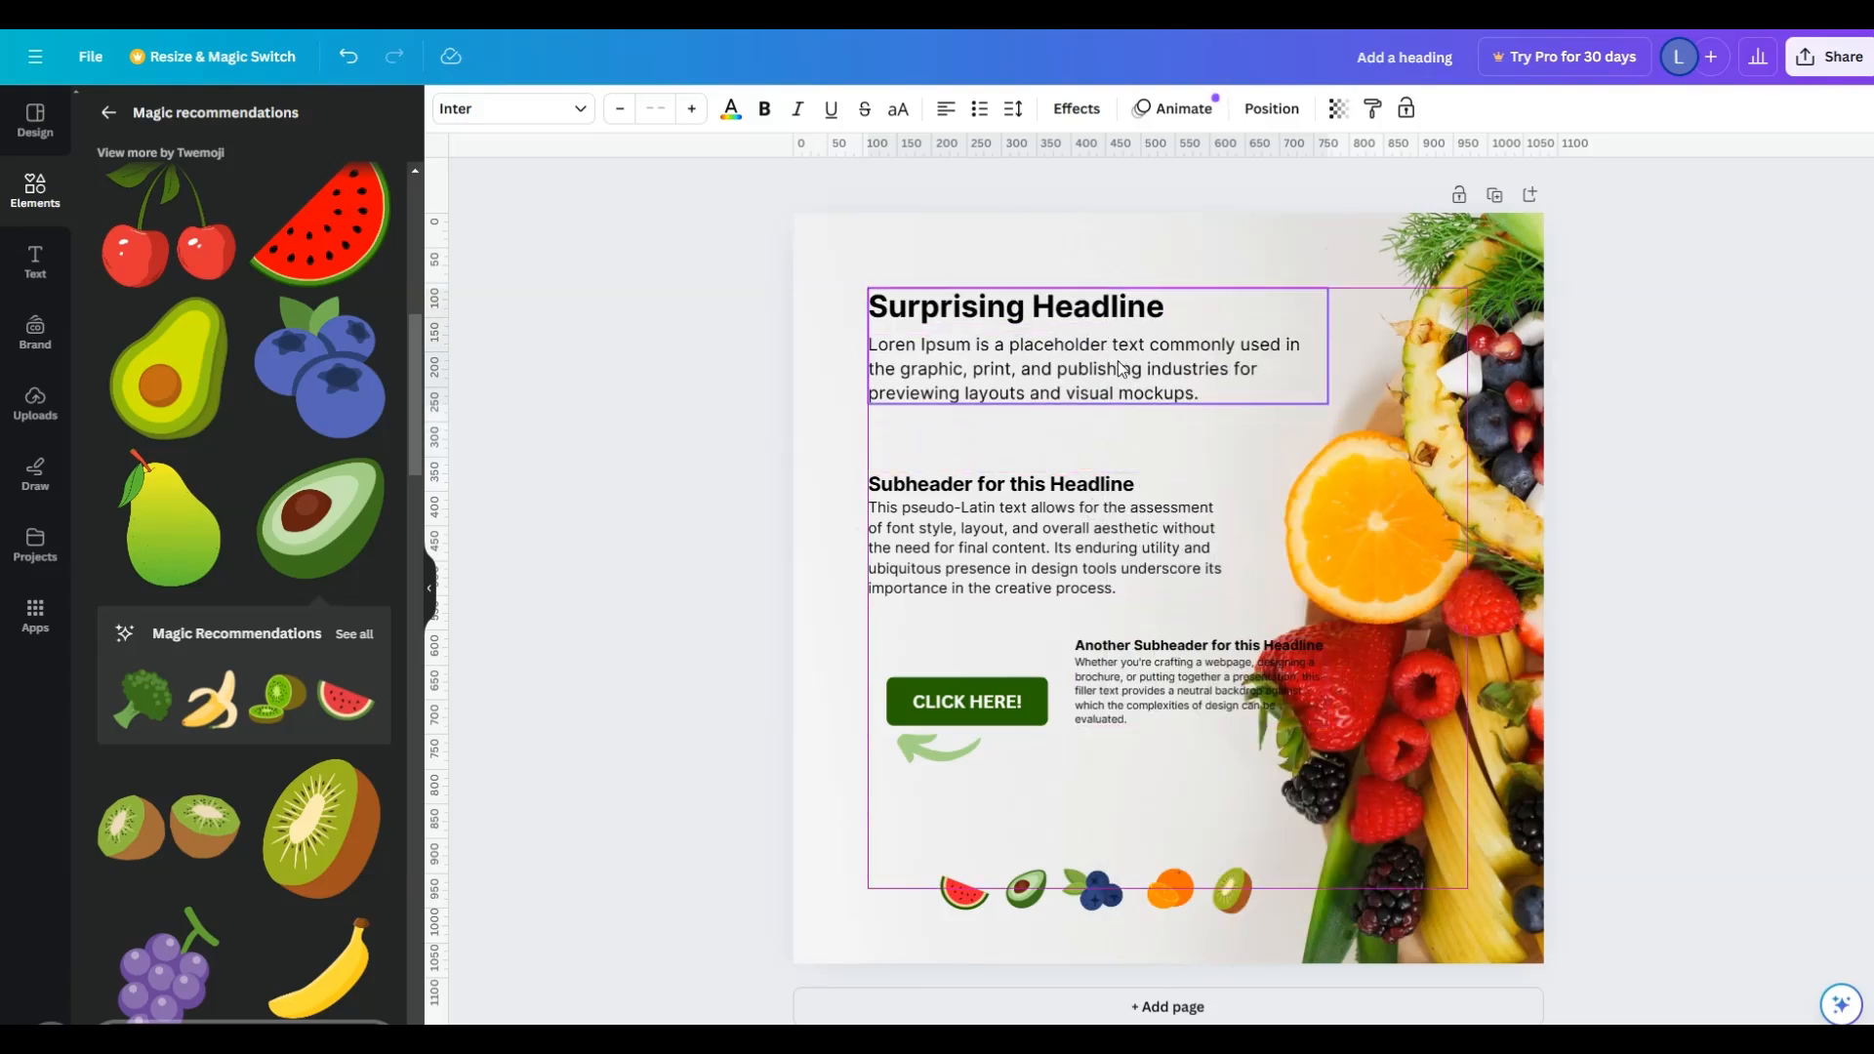
# - Move the "Subheader for this Headline" block up beneath the intro paragraph and the "Another Subheader" block directly below it
pyautogui.click(1034, 527)
pyautogui.moveTo(1035, 528); pyautogui.dragTo(1035, 481)
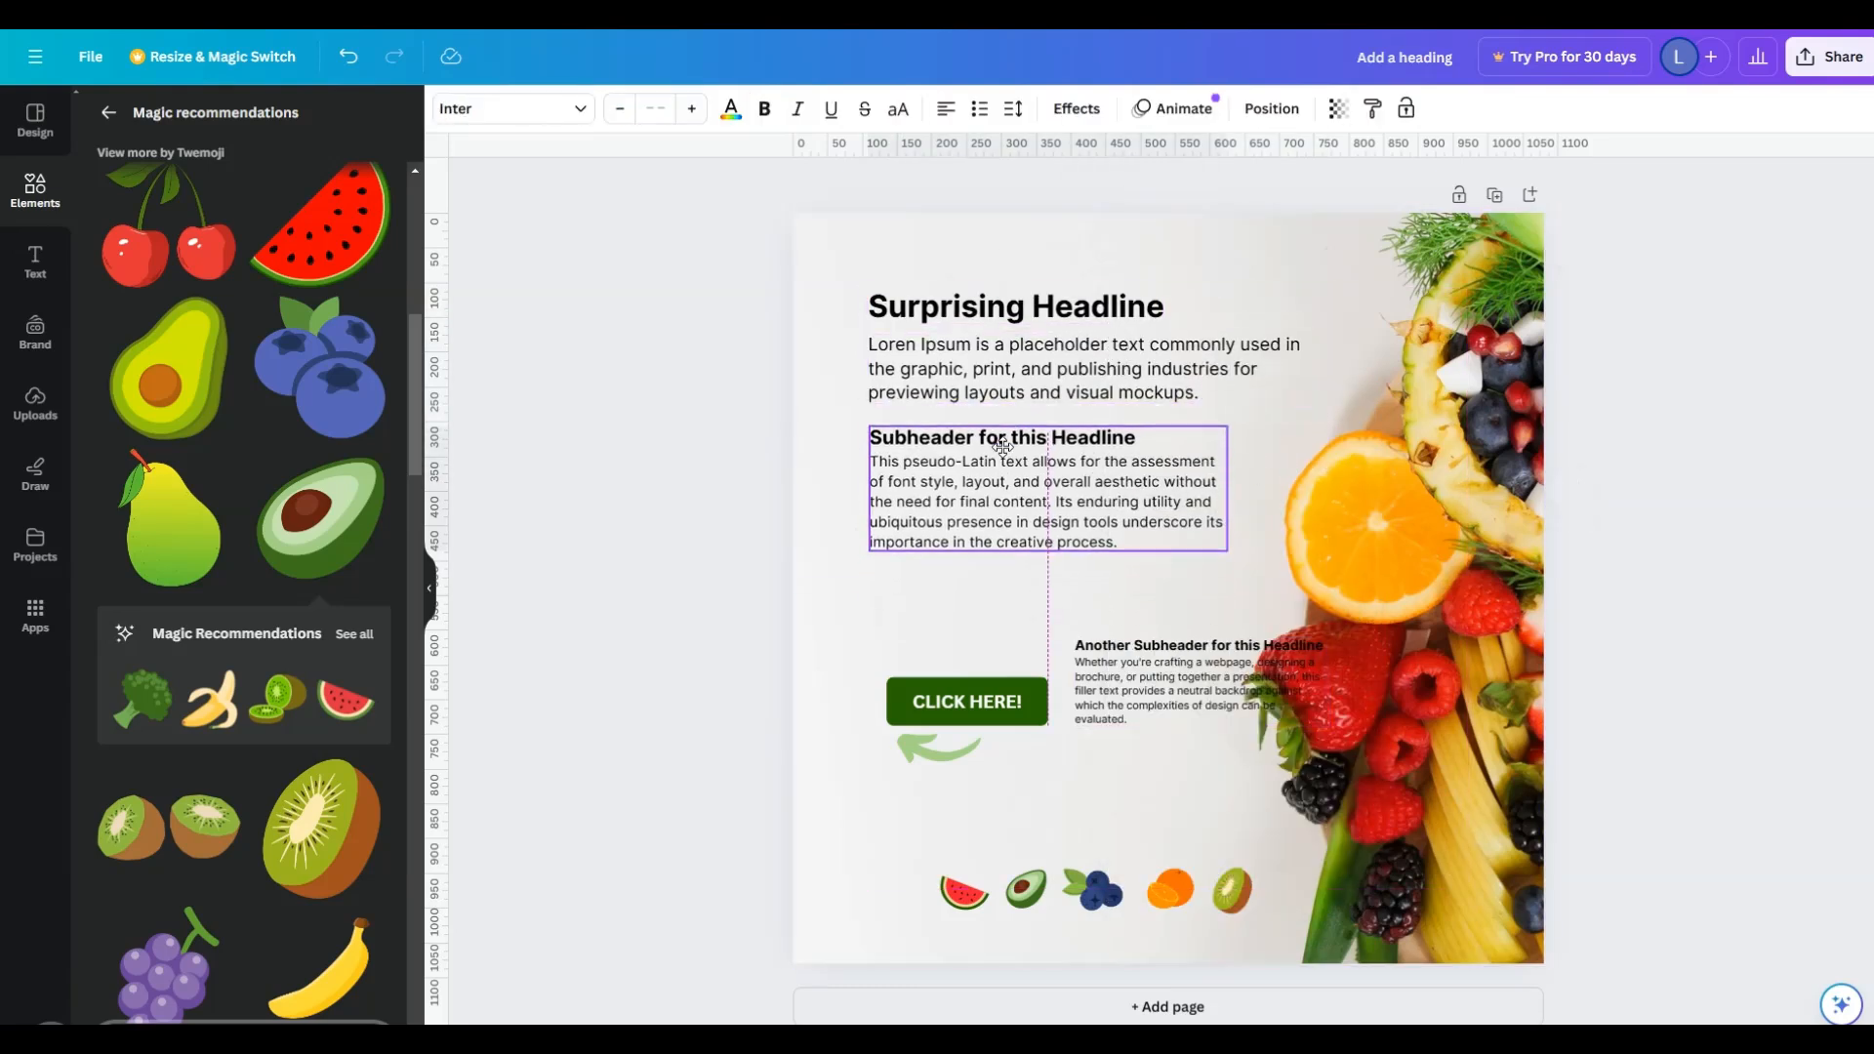
pyautogui.moveTo(1140, 680); pyautogui.dragTo(984, 598)
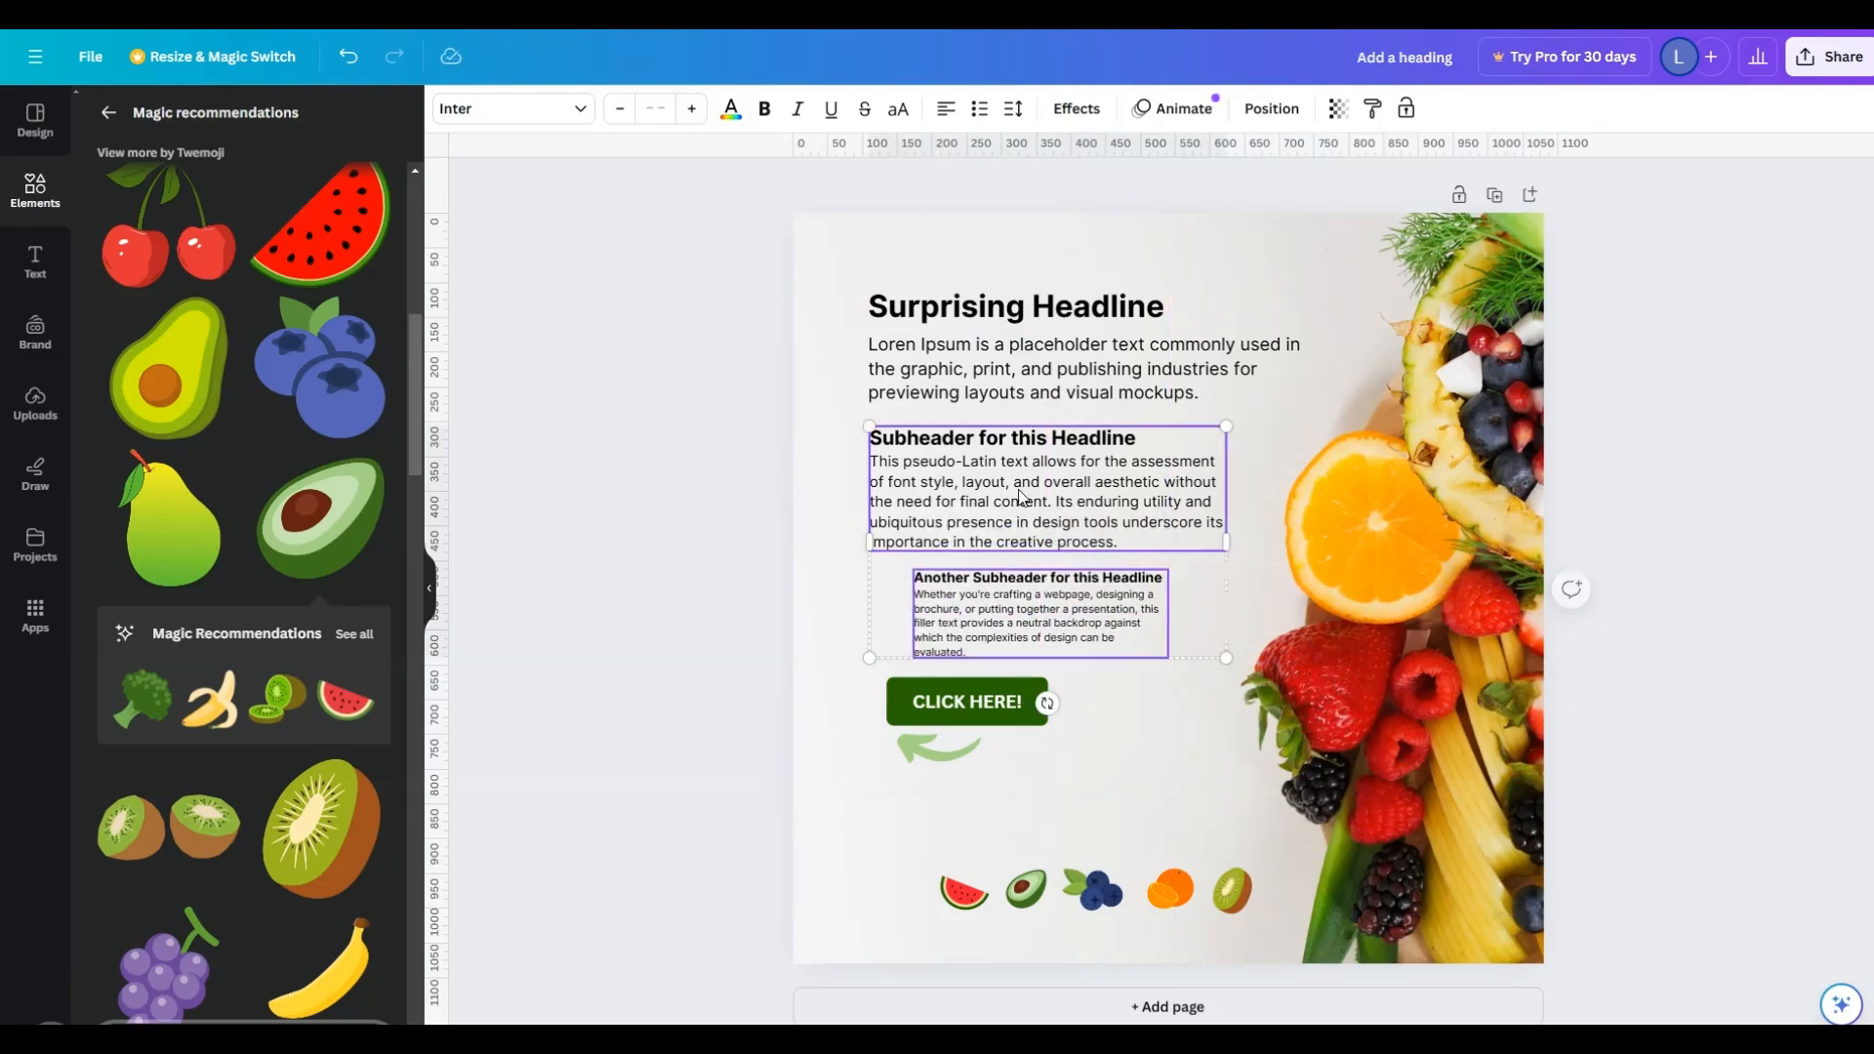
# - Group the two subheader text blocks together
pyautogui.keyDown('shift'); pyautogui.click(1026, 493); pyautogui.keyUp('shift')
pyautogui.rightClick(1021, 491)
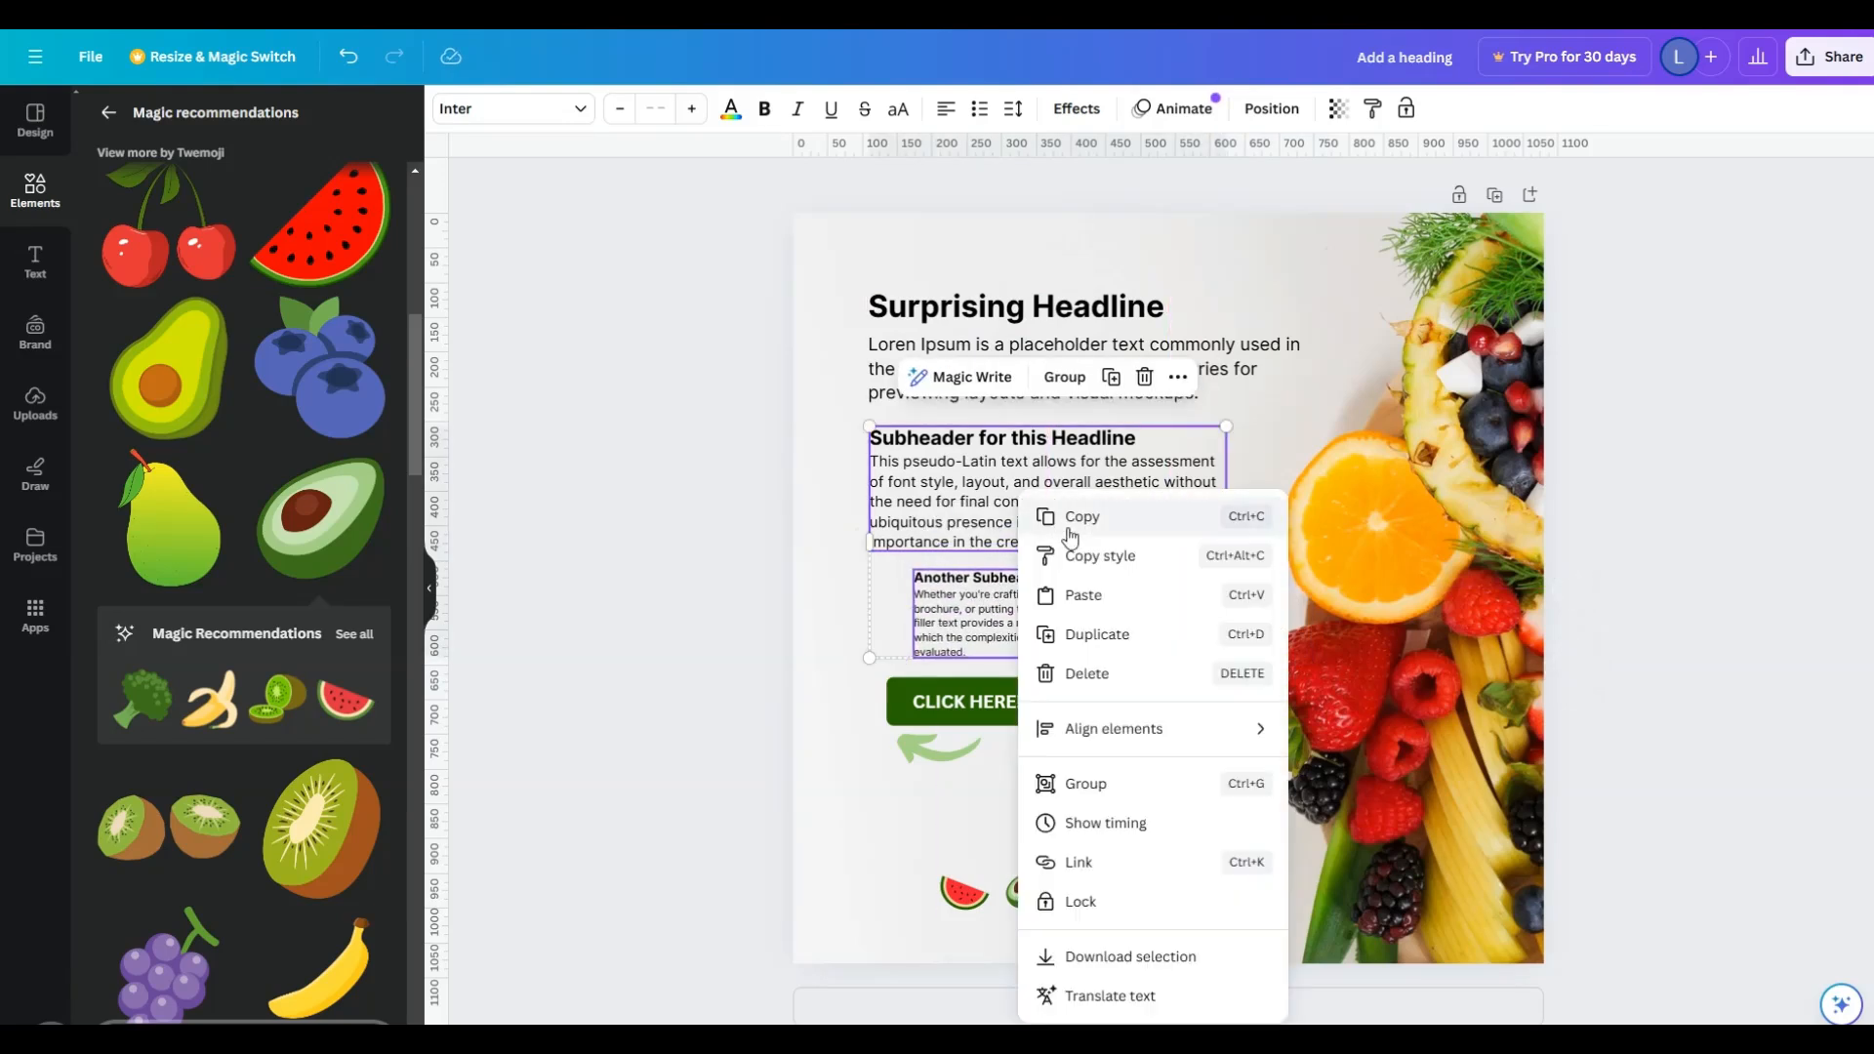
pyautogui.click(1085, 784)
# - Group the "CLICK HERE!" button with the green arrow placed at its lower-right corner, and align the group with the headline's left edge
pyautogui.click(932, 755)
pyautogui.moveTo(927, 757); pyautogui.dragTo(1062, 727)
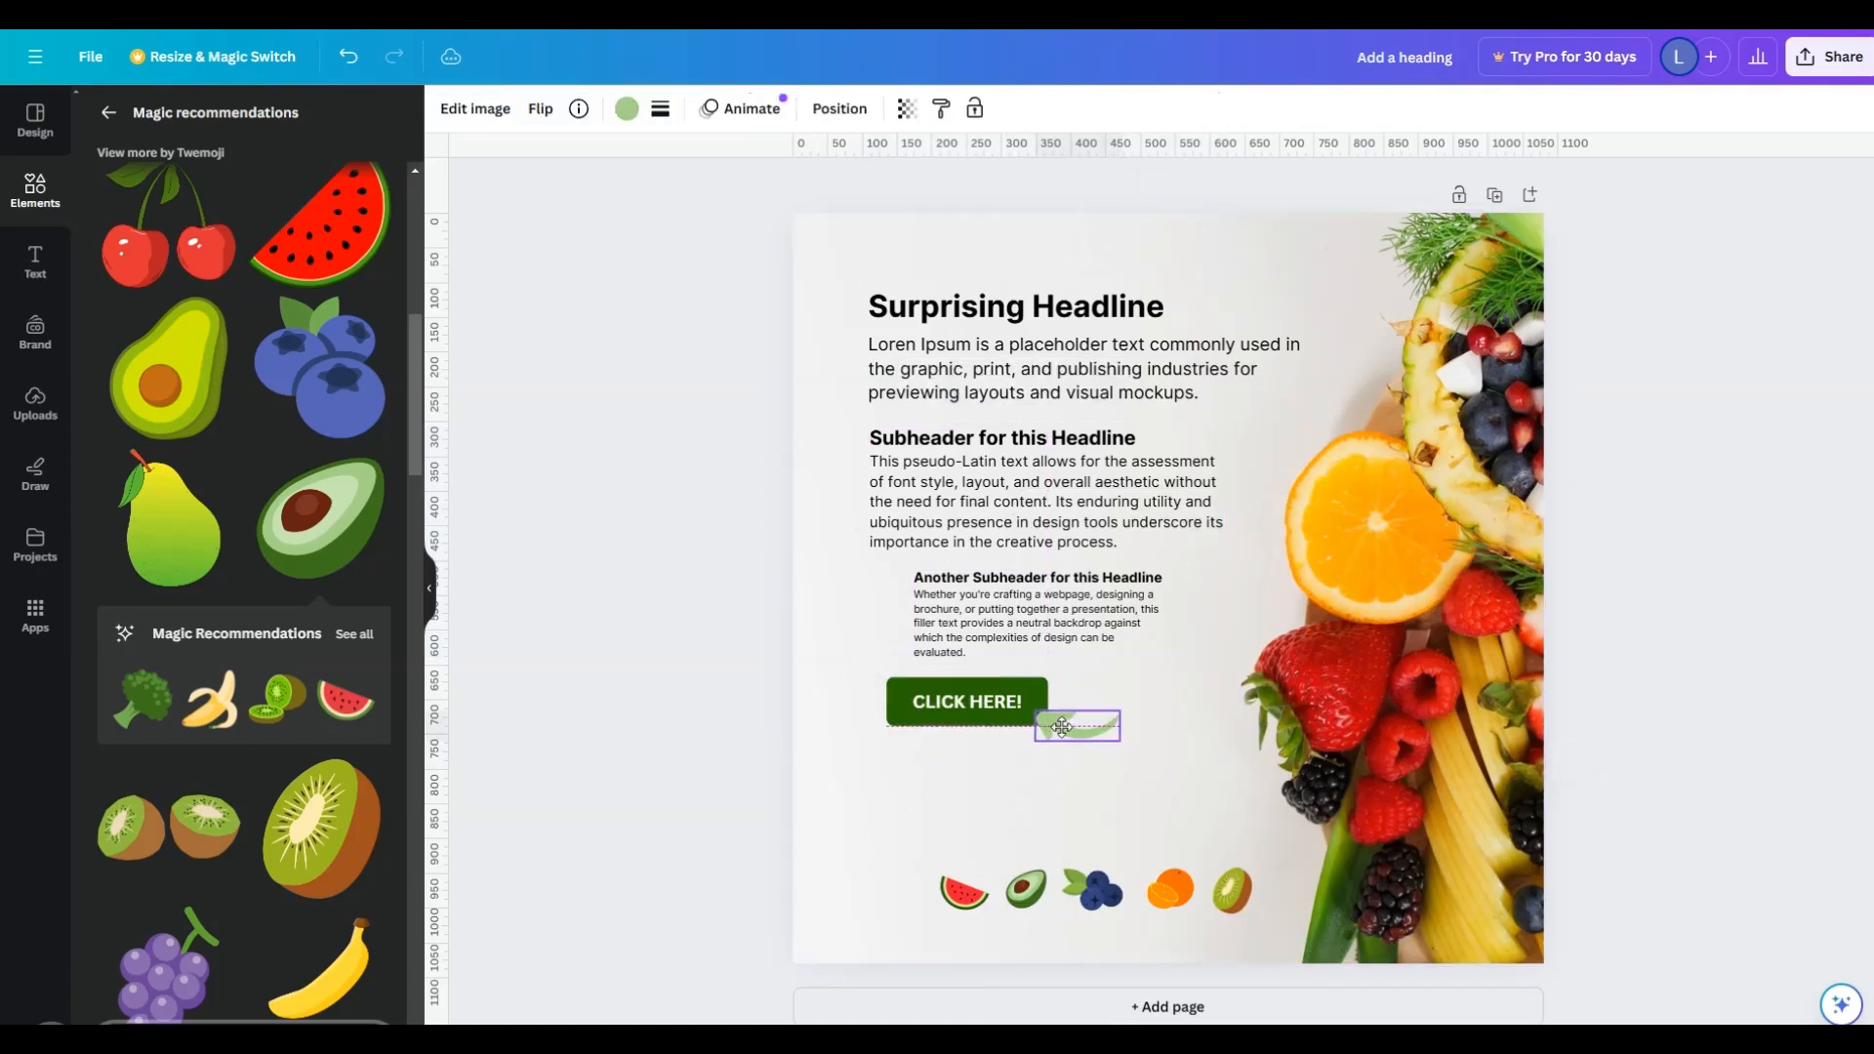
pyautogui.keyDown('shift'); pyautogui.click(968, 706); pyautogui.keyUp('shift')
pyautogui.rightClick(968, 706)
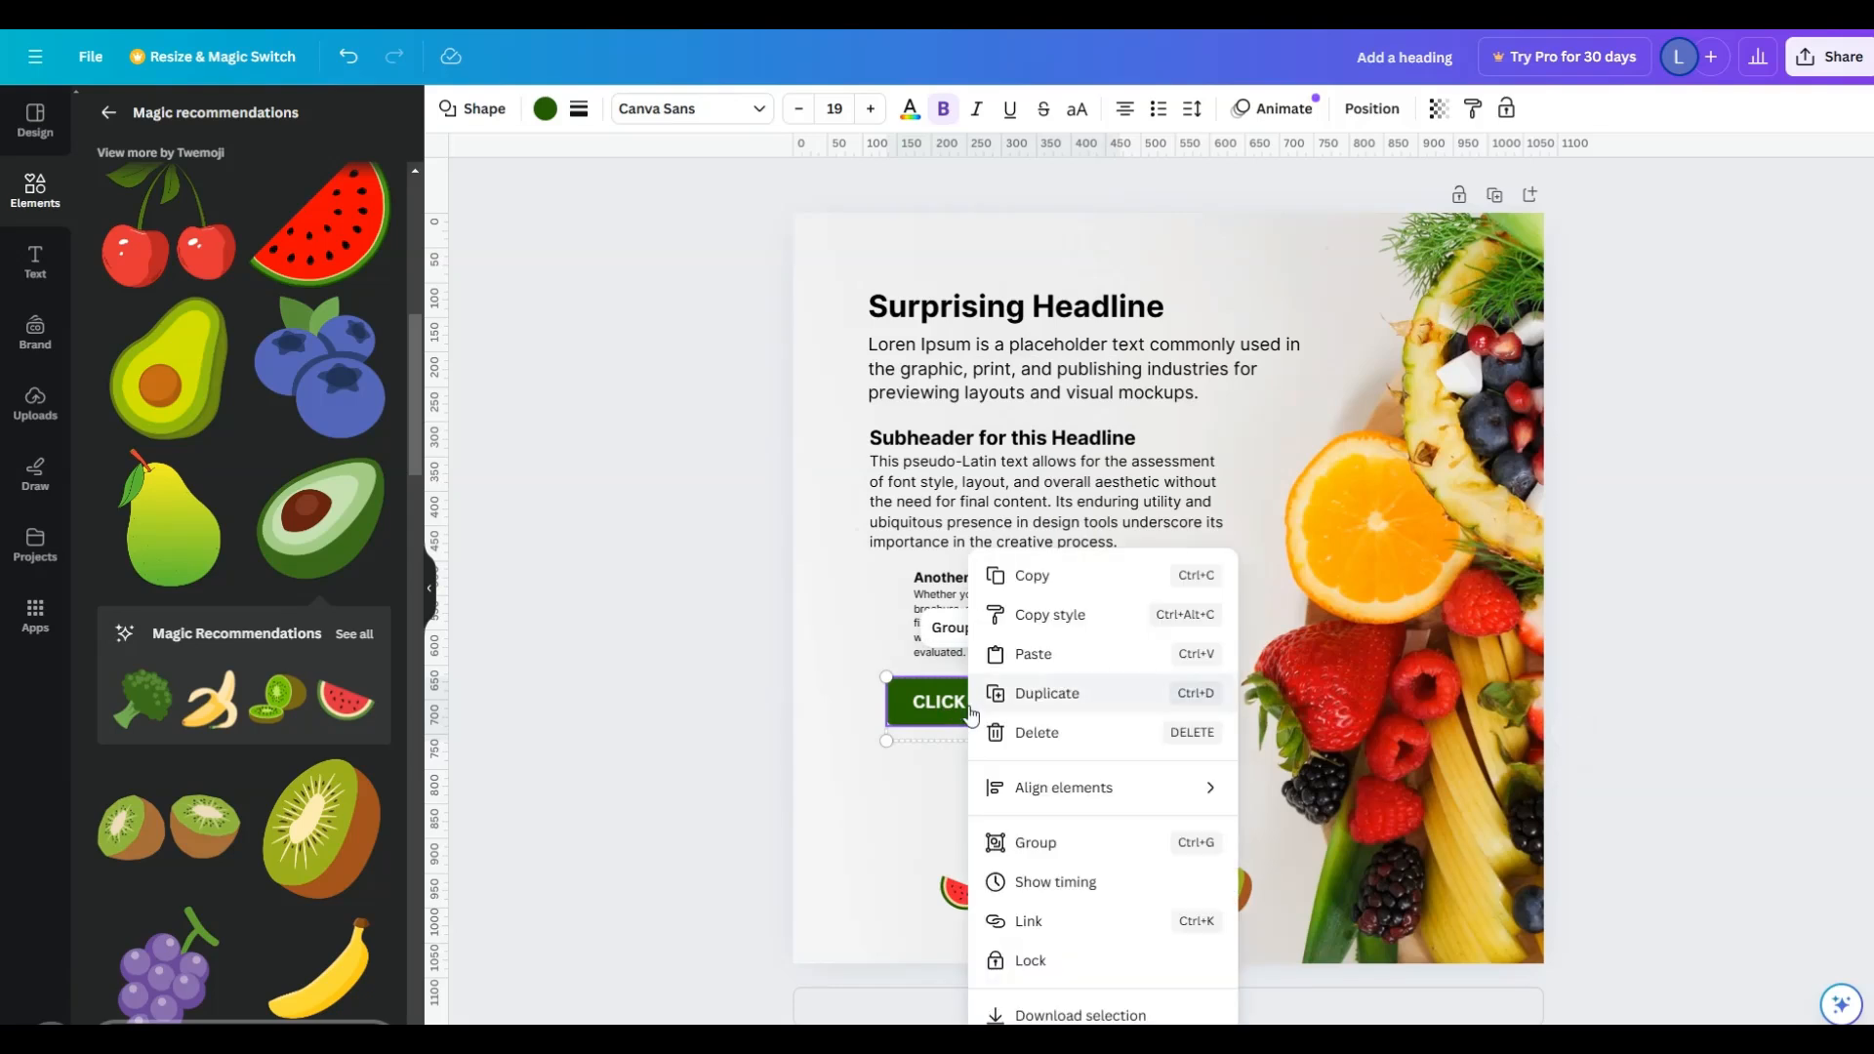
pyautogui.click(1049, 855)
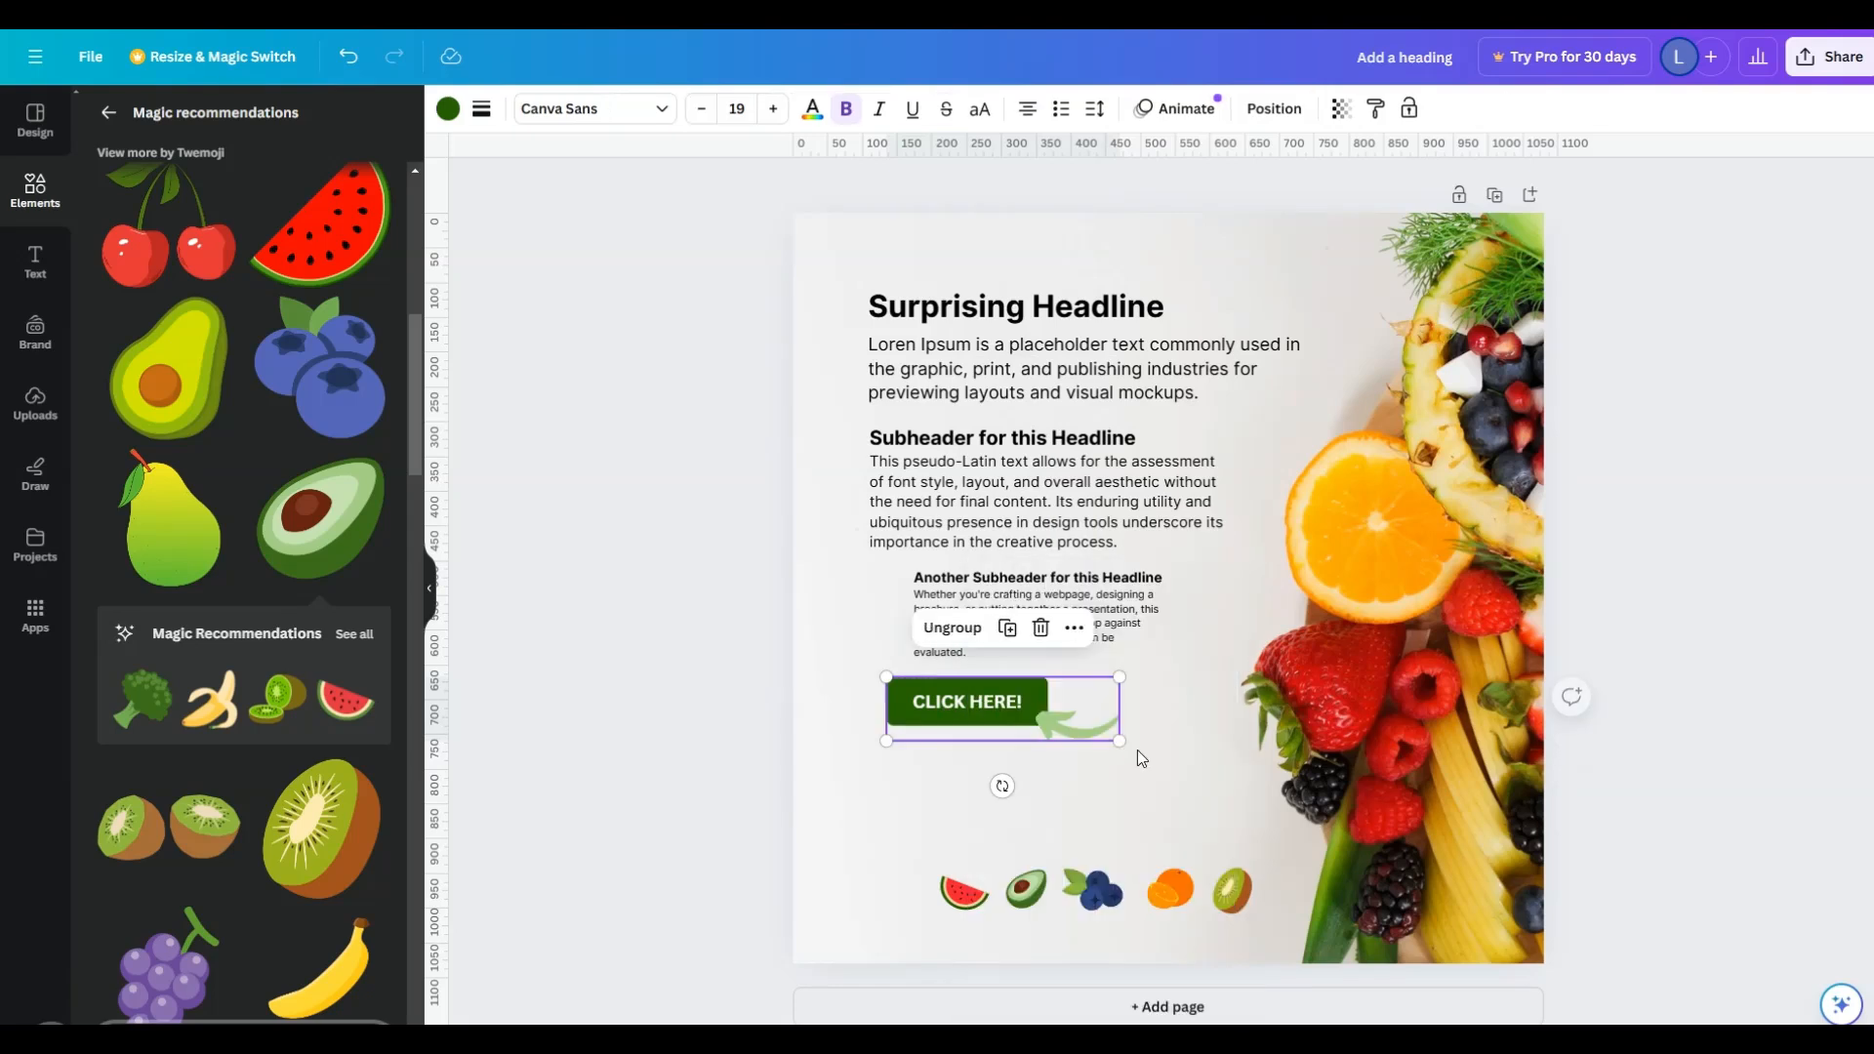
pyautogui.moveTo(1031, 728)
pyautogui.mouseDown()
pyautogui.moveTo(1066, 761)
pyautogui.moveTo(1007, 735)
pyautogui.mouseUp()
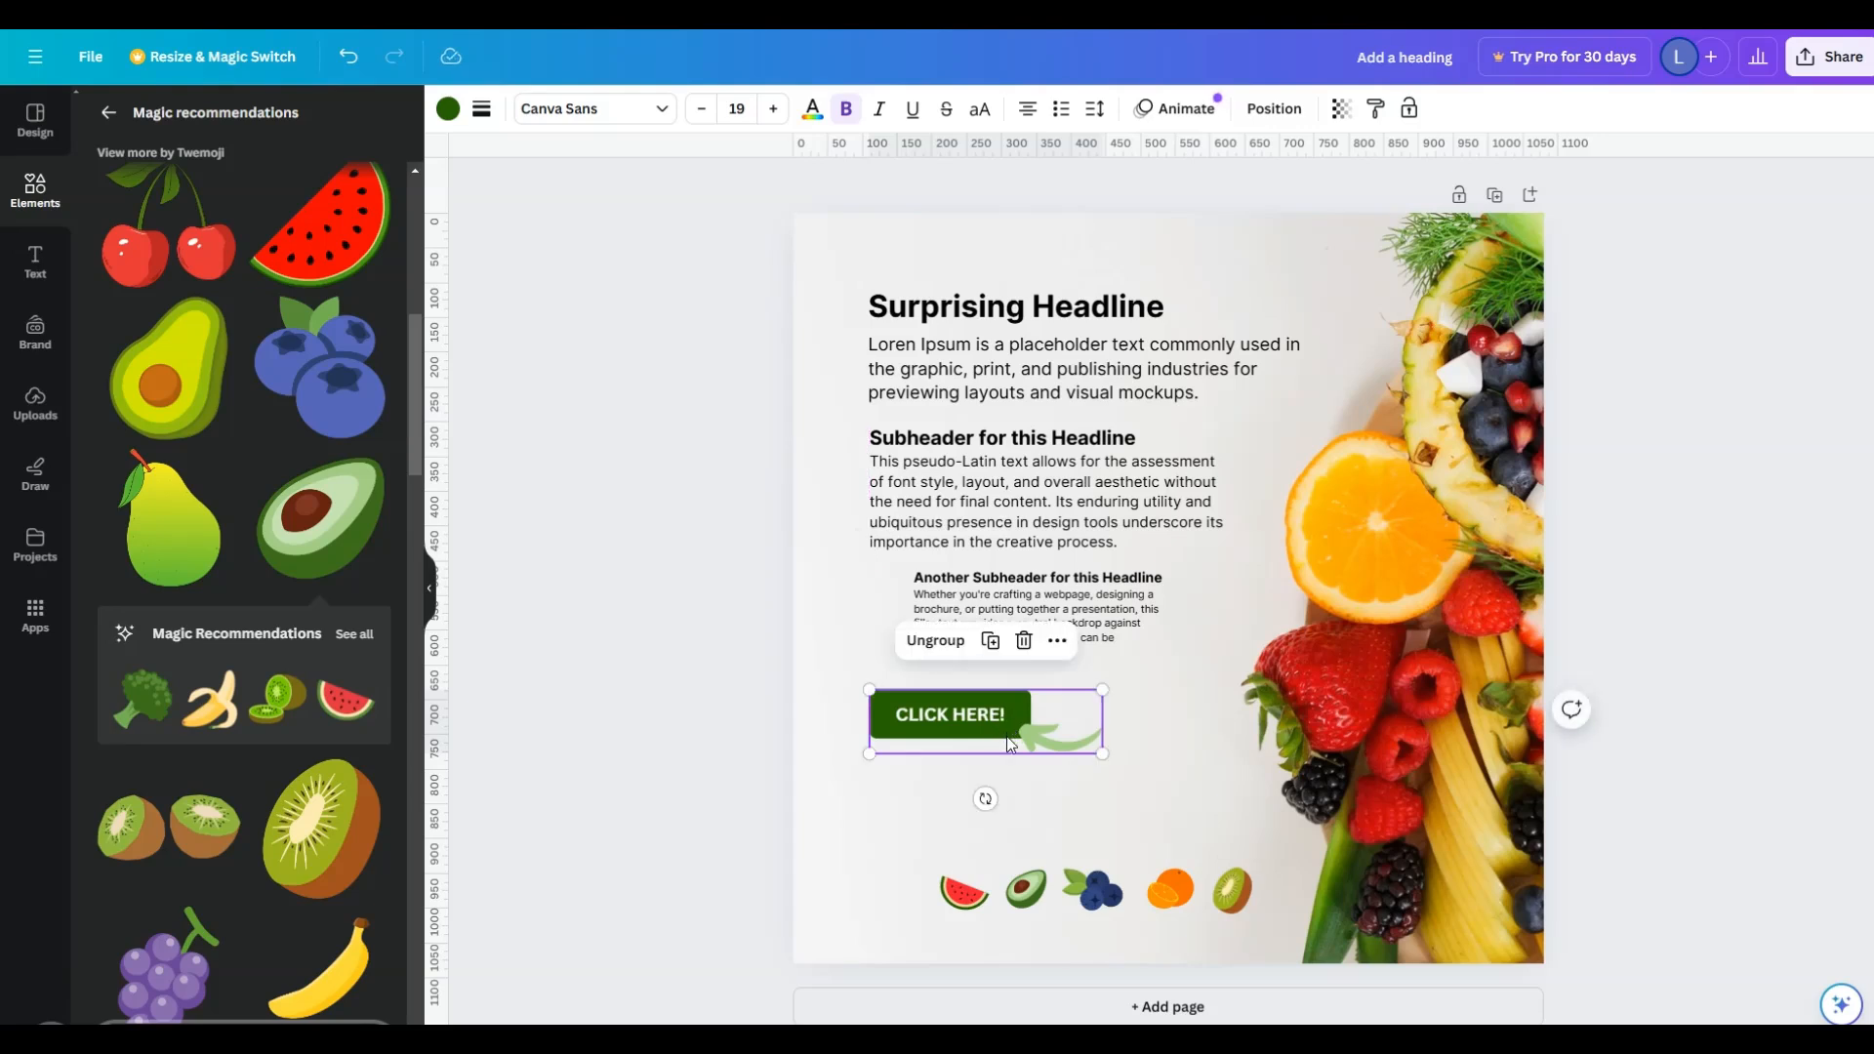
pyautogui.click(1172, 772)
# - Move the row of fruit icons up closer to the "CLICK HERE!" button and shrink it proportionally
pyautogui.moveTo(1214, 896); pyautogui.dragTo(1199, 810)
pyautogui.moveTo(924, 789); pyautogui.dragTo(1009, 800)
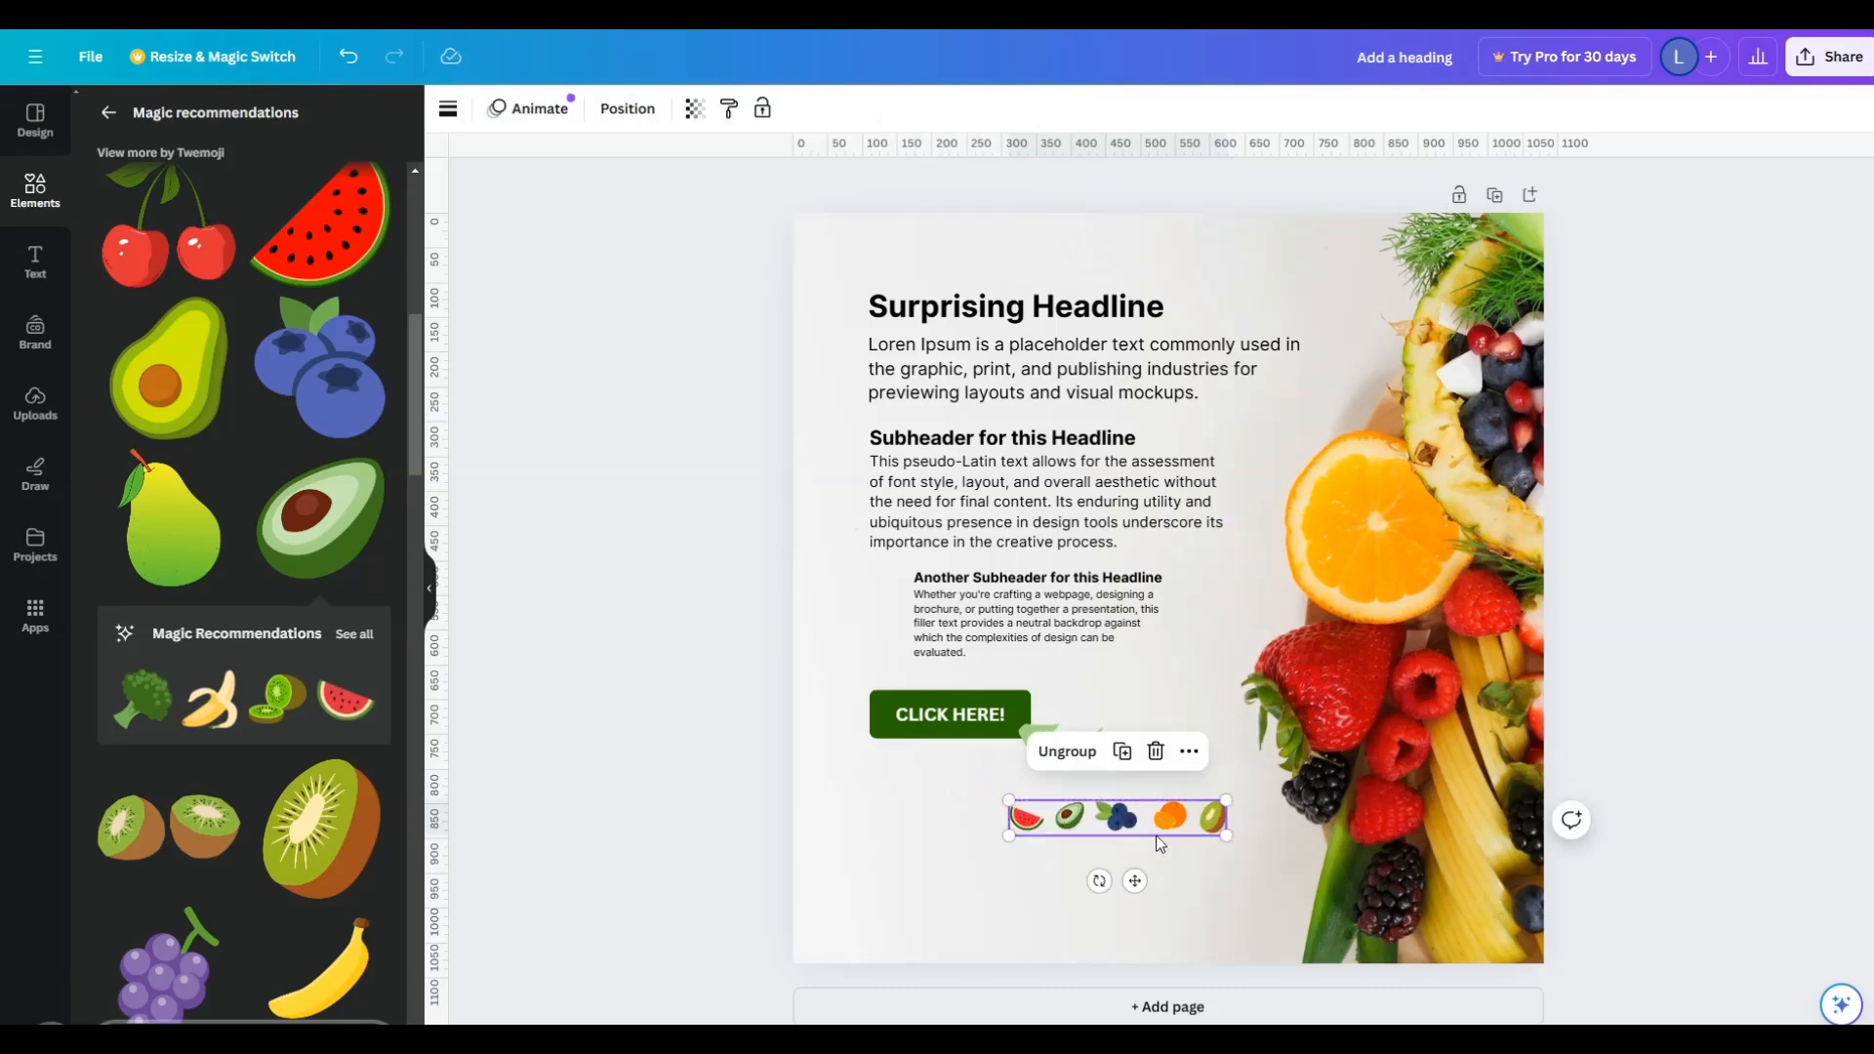
# - Copy the grouped fruit icon row, paste a duplicate and place it above the "Surprising Headline" text
pyautogui.rightClick(1150, 830)
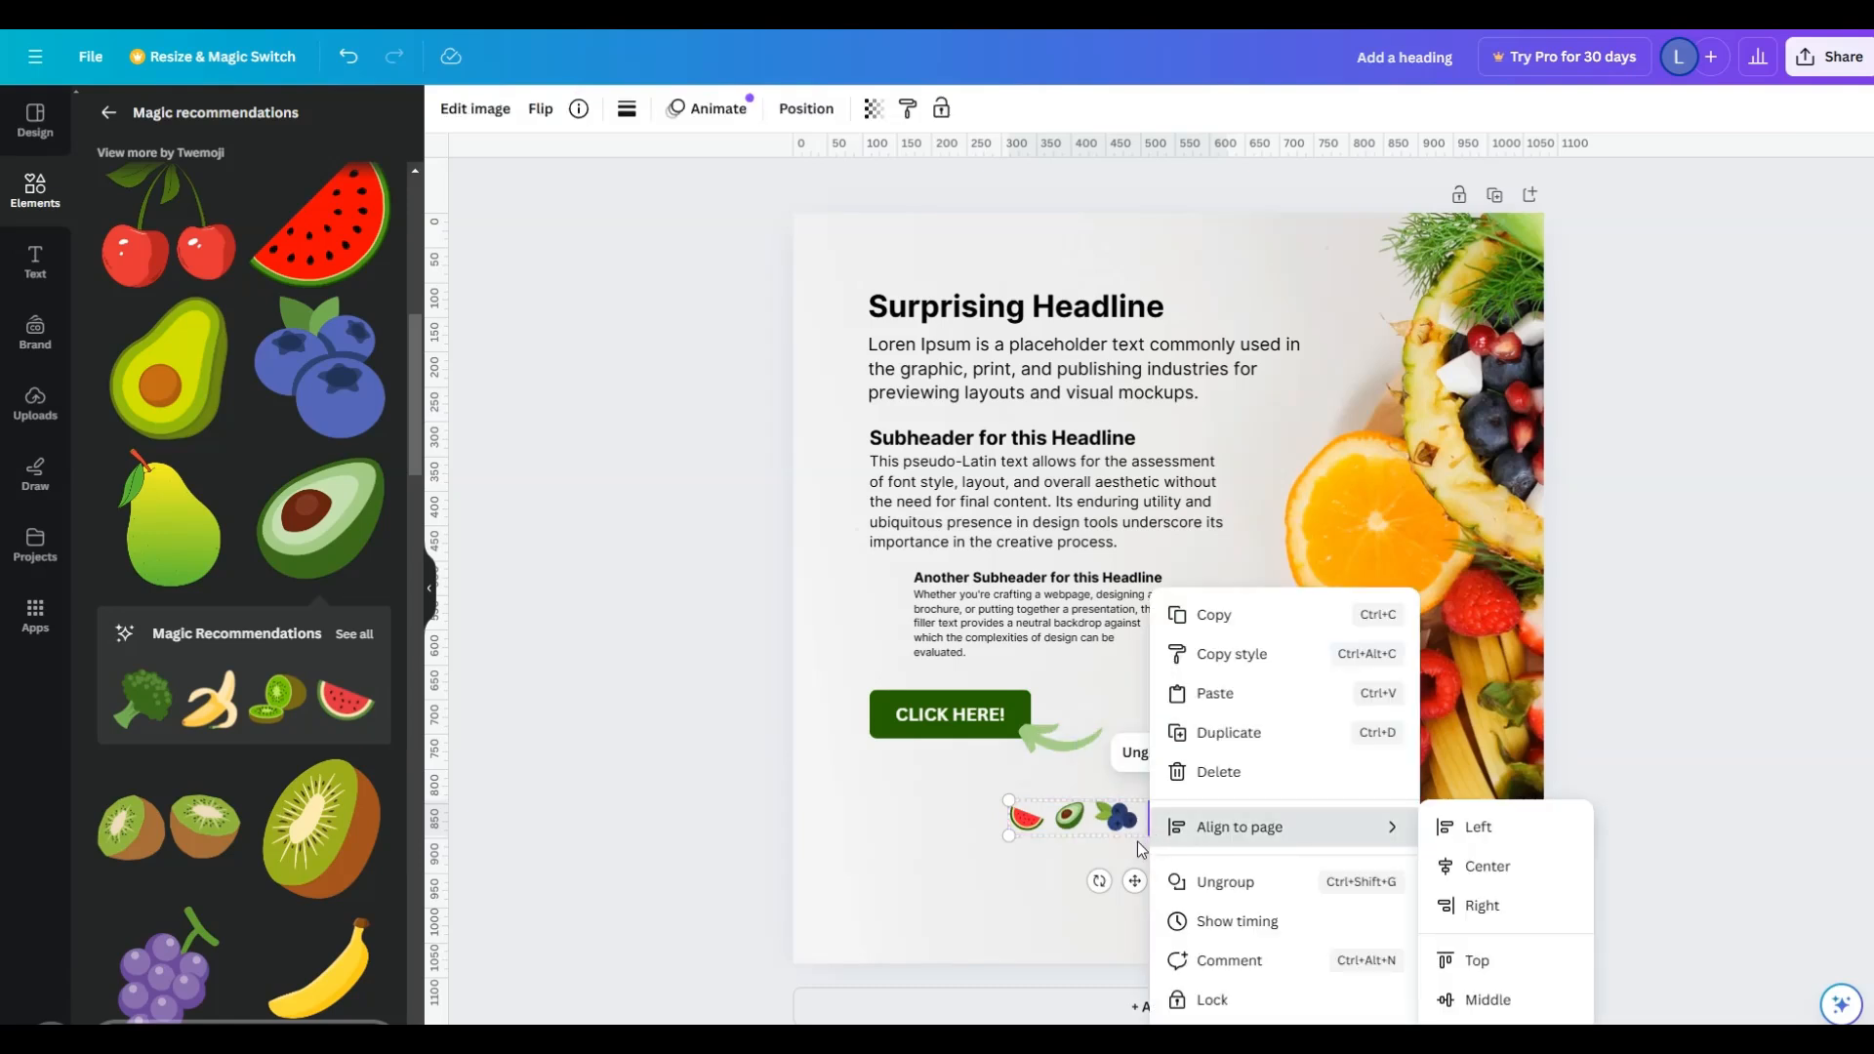
pyautogui.click(1008, 837)
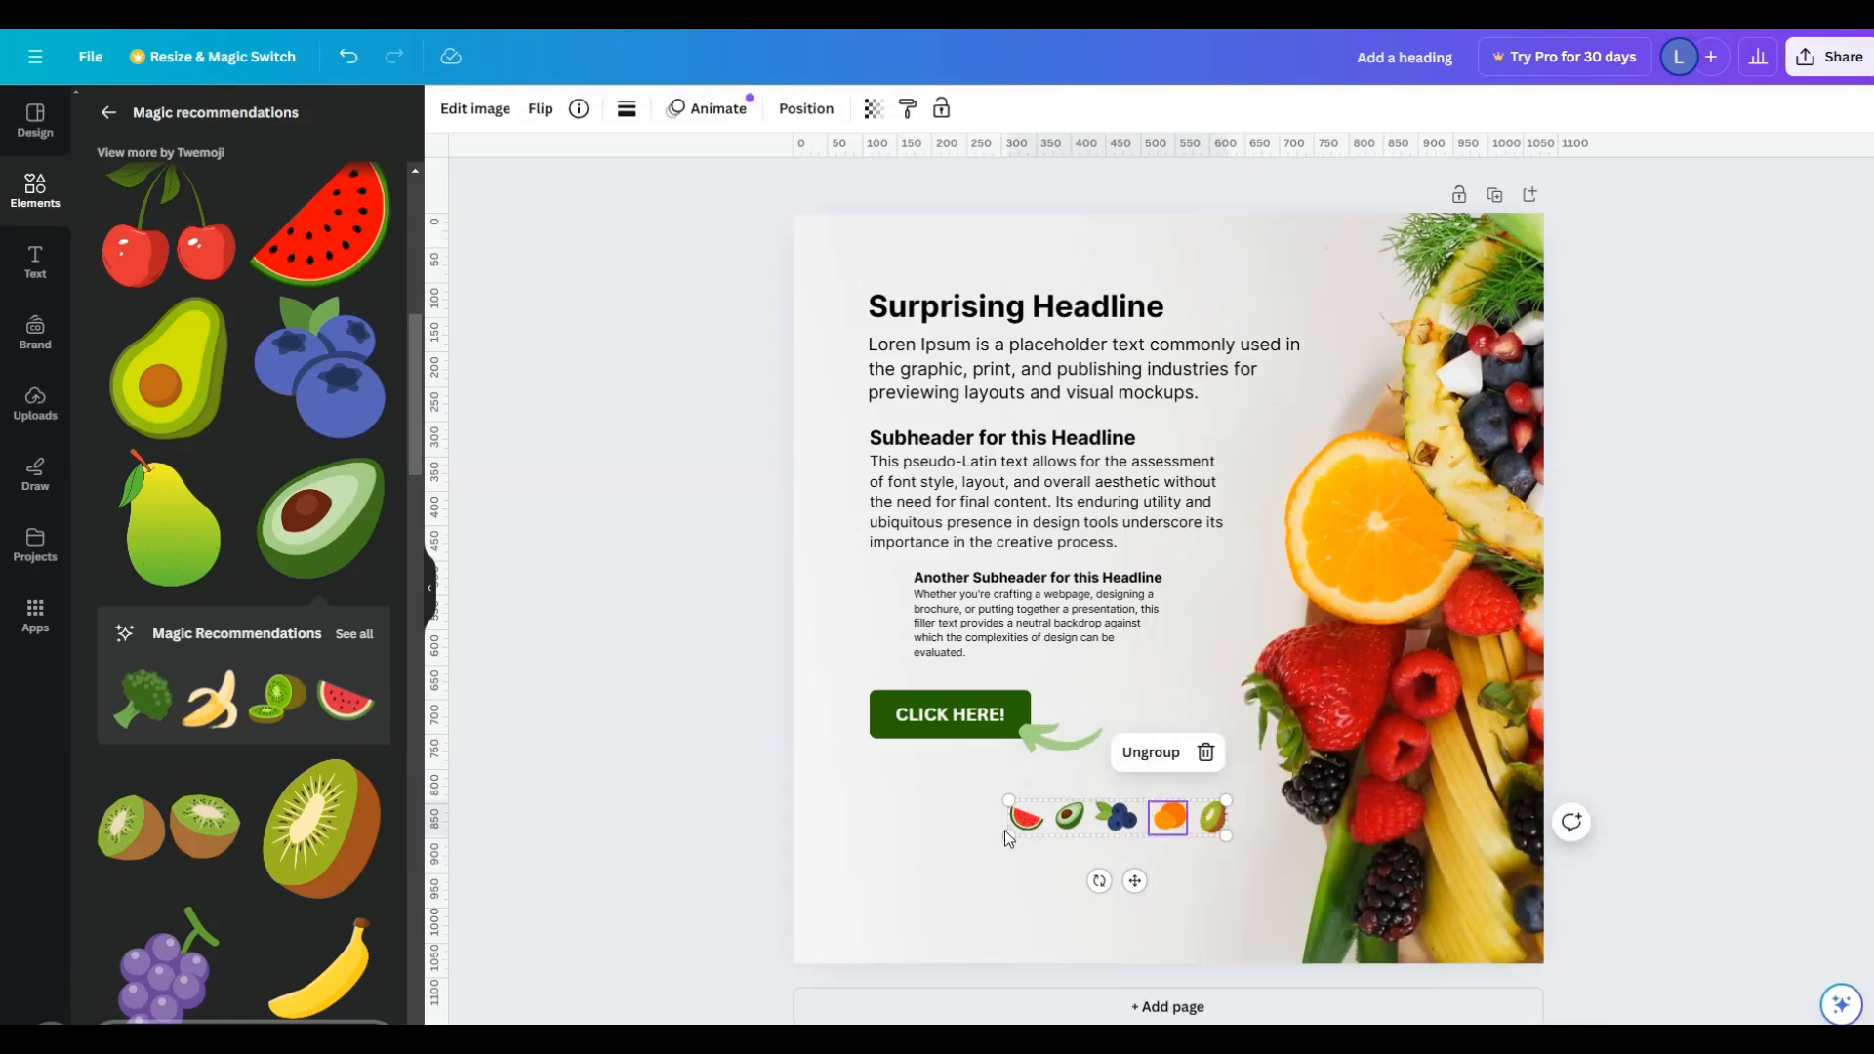
pyautogui.rightClick(1006, 836)
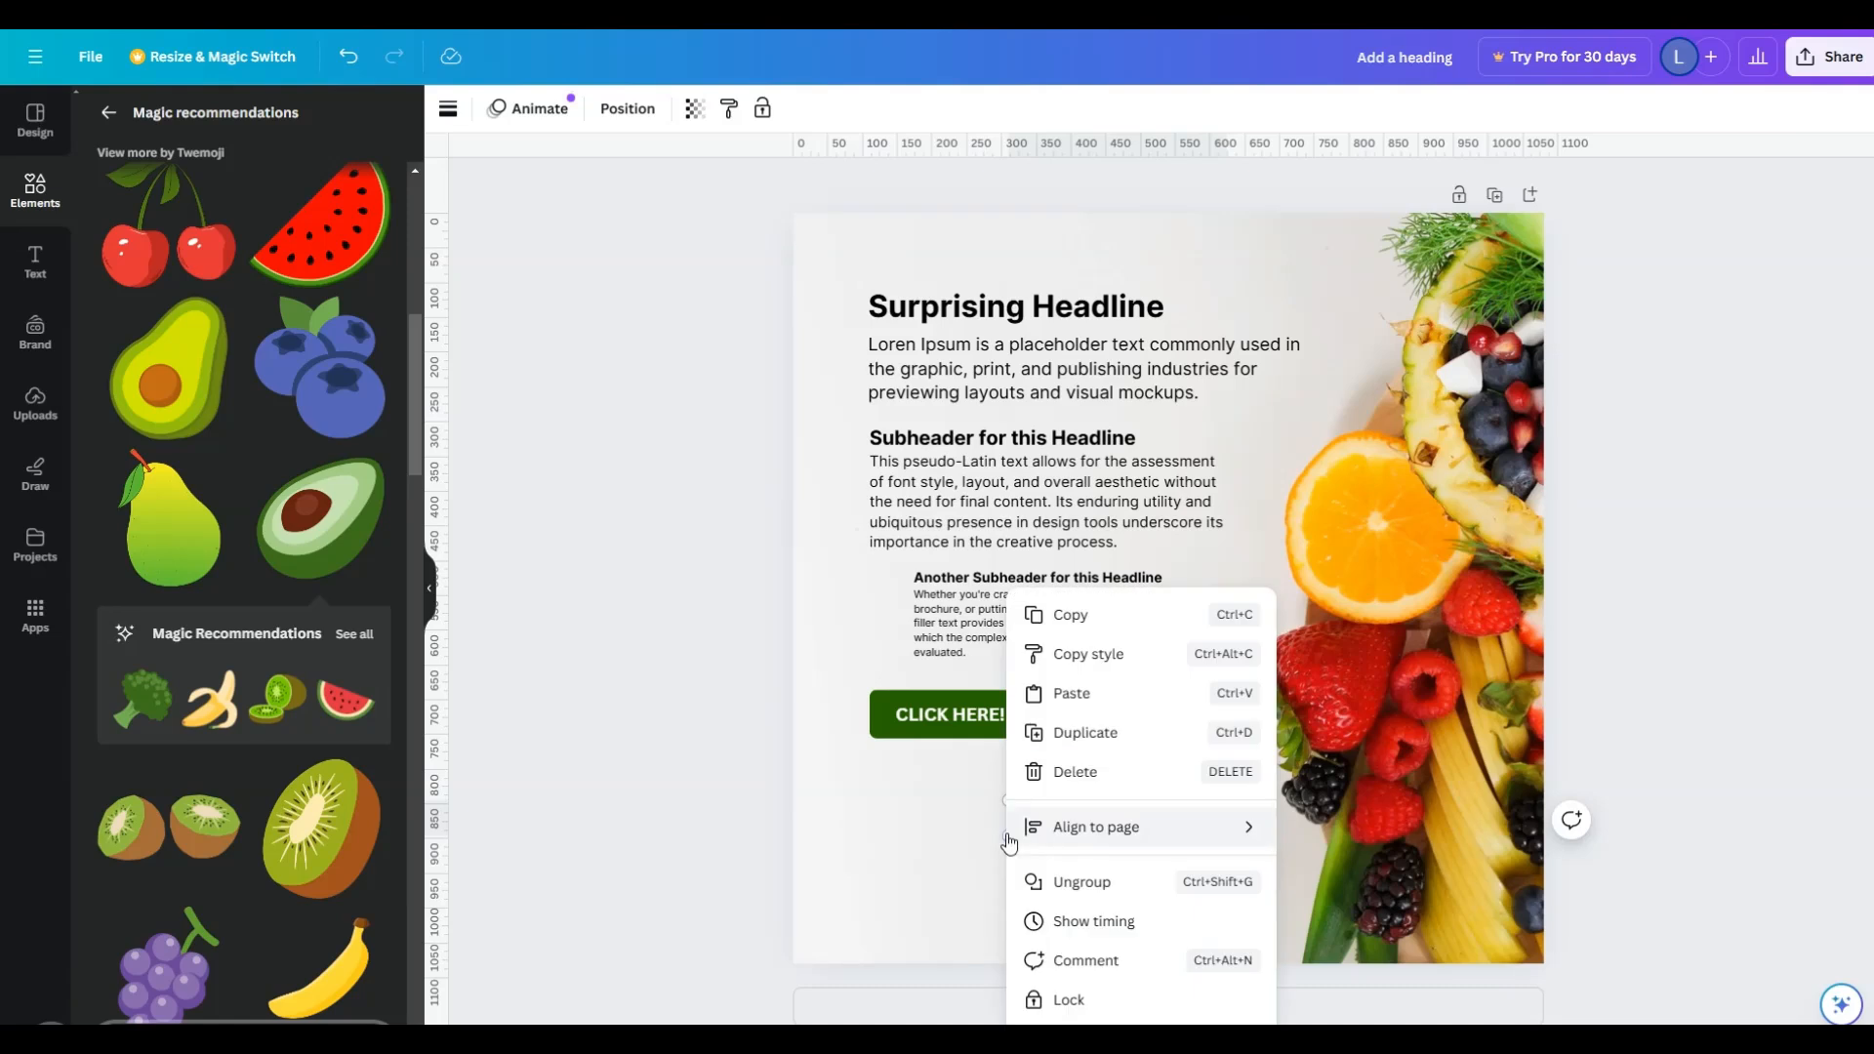
pyautogui.click(1128, 615)
pyautogui.rightClick(1312, 474)
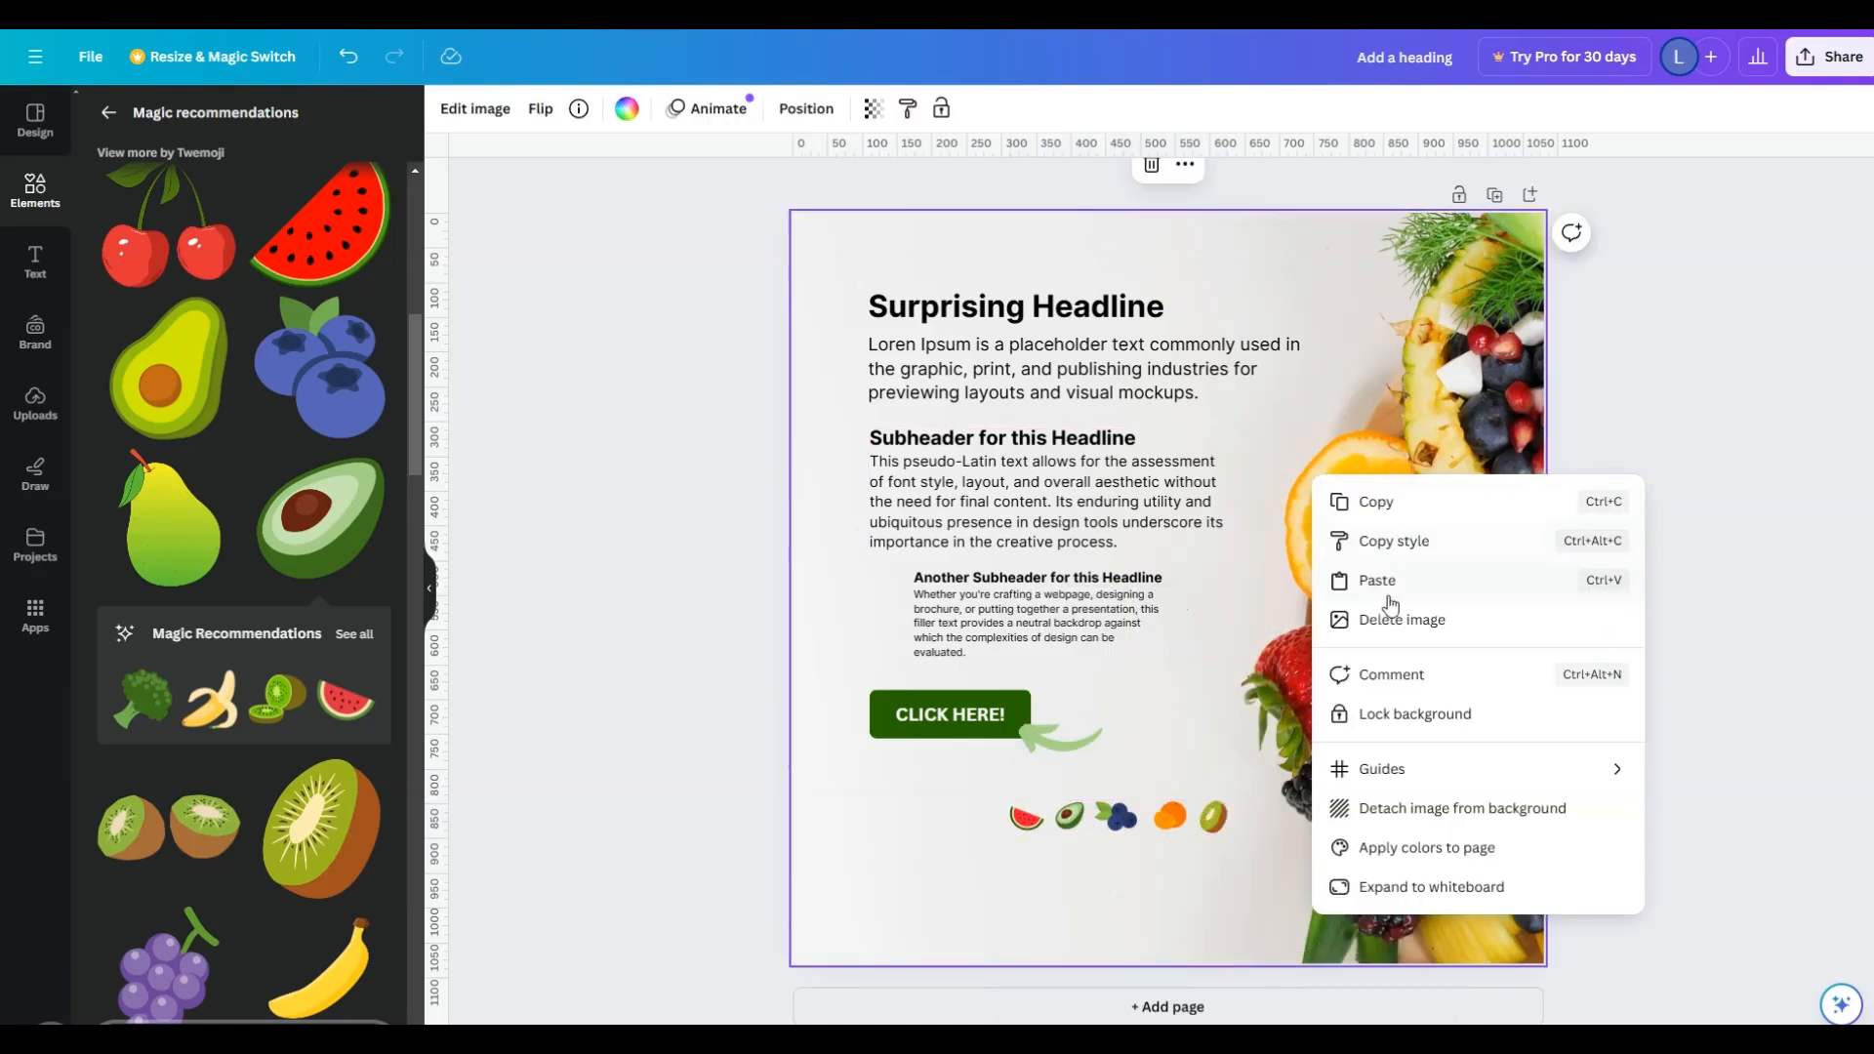
pyautogui.click(1412, 583)
pyautogui.moveTo(1174, 824); pyautogui.dragTo(1149, 253)
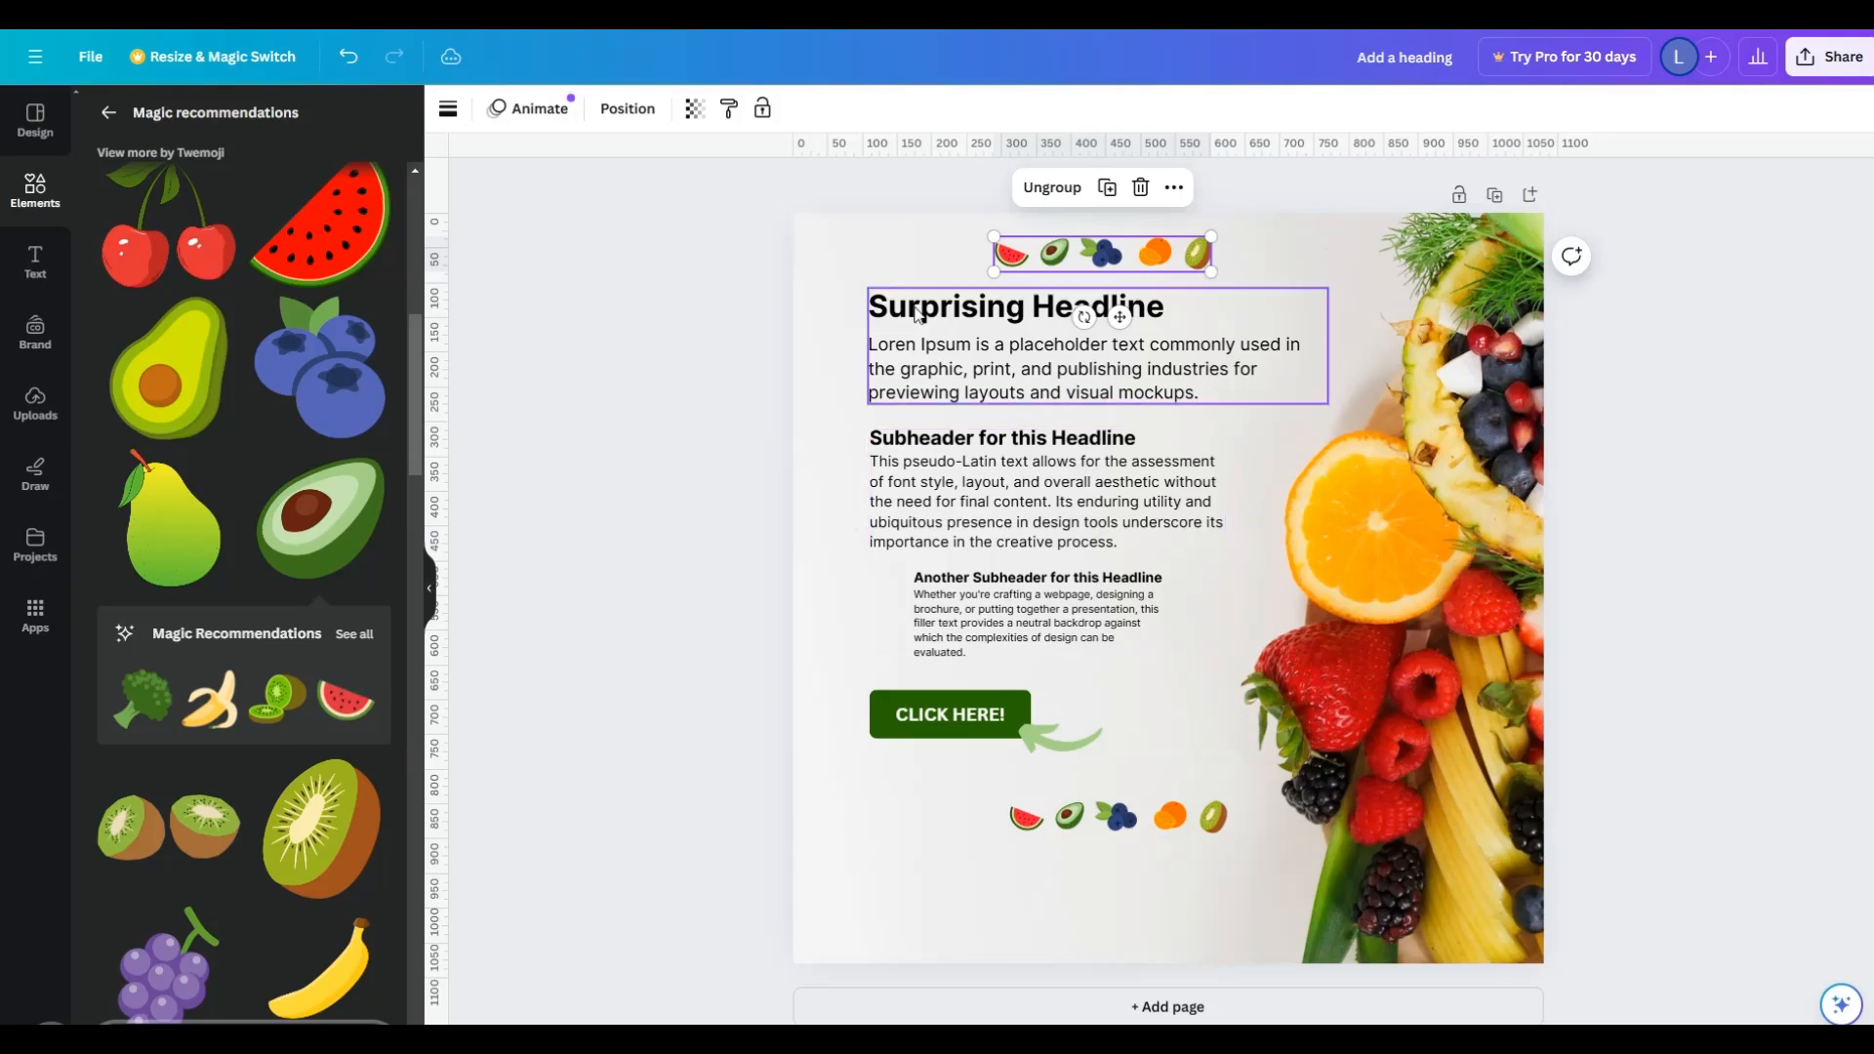
# - Select the upper fruit row, text blocks and button together and shift them slightly down the page
pyautogui.moveTo(765, 243); pyautogui.dragTo(1330, 844)
pyautogui.moveTo(1103, 565)
pyautogui.mouseDown()
pyautogui.moveTo(1101, 611)
pyautogui.moveTo(1101, 590)
pyautogui.mouseUp()
pyautogui.click(1545, 646)
pyautogui.click(1668, 625)
# - Align the lower and upper fruit icon rows with the headline's left edge
pyautogui.moveTo(1130, 864); pyautogui.dragTo(990, 833)
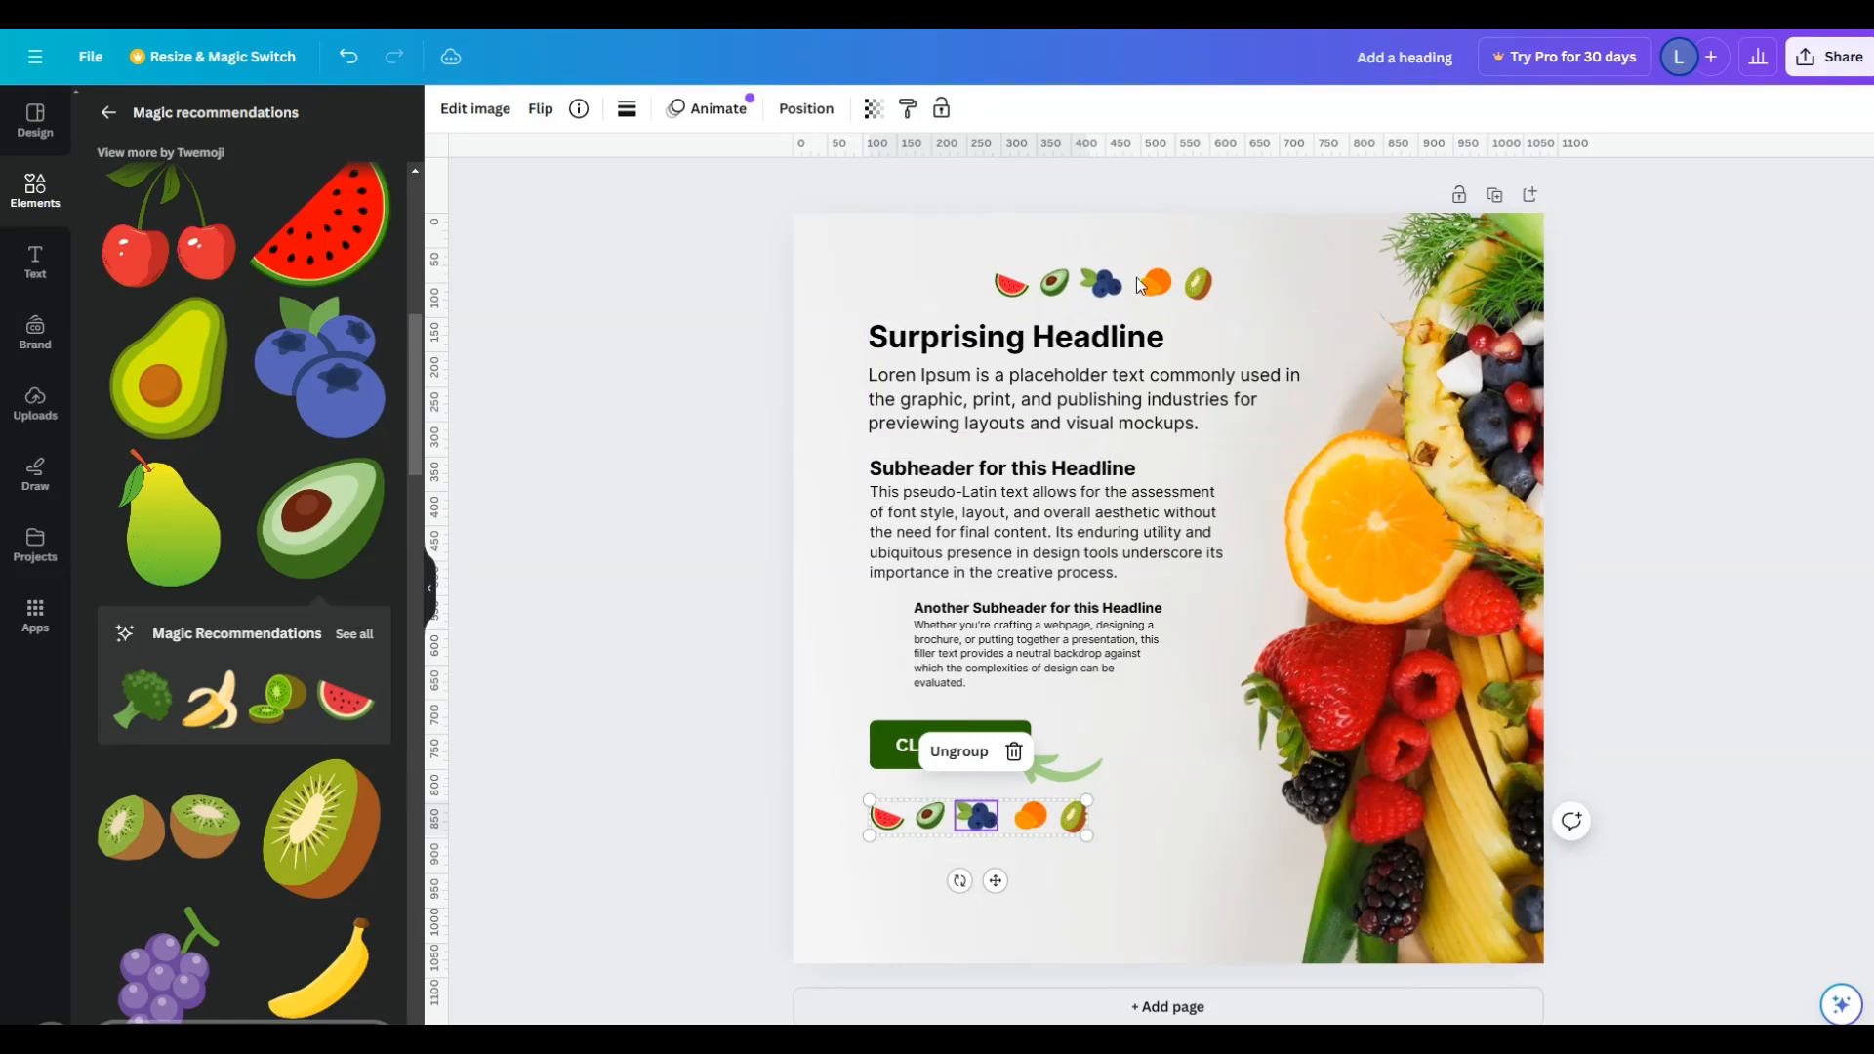
pyautogui.click(1123, 281)
pyautogui.moveTo(1123, 281); pyautogui.dragTo(1000, 266)
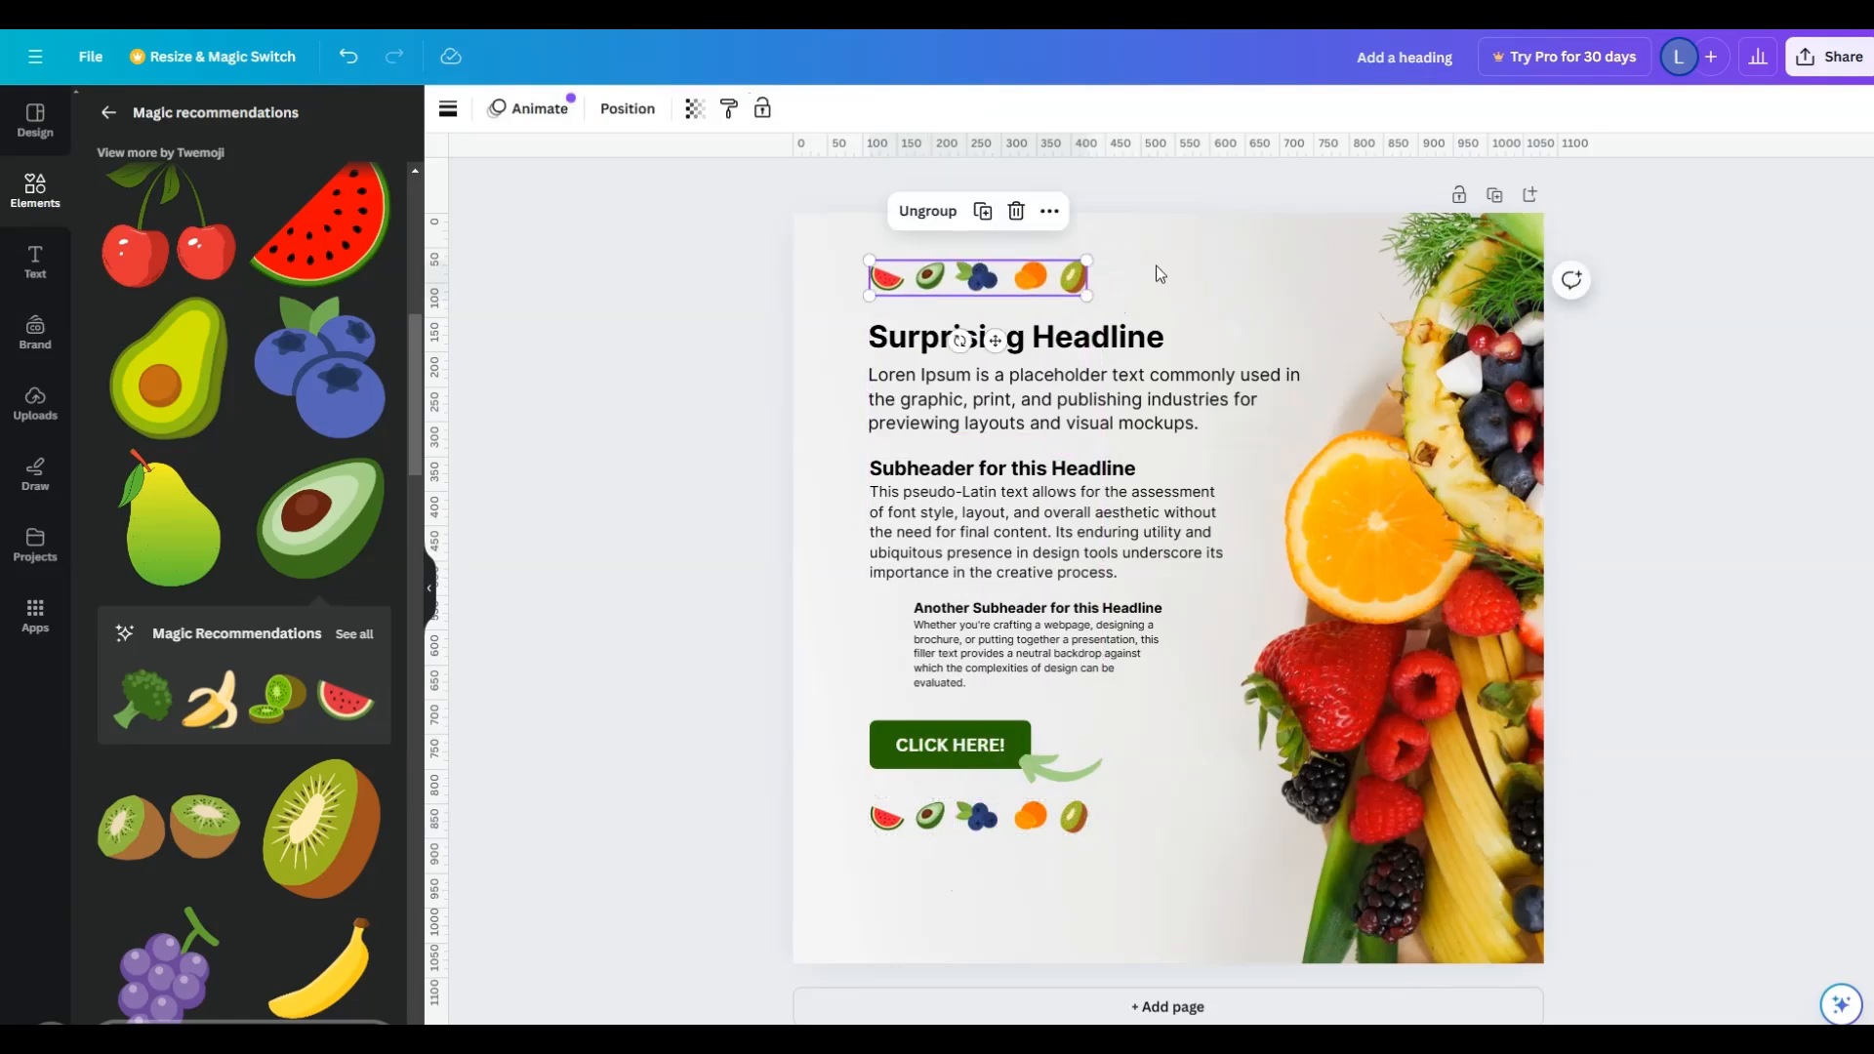
# - Enlarge the fruit row beneath the button, try it higher on the page and return it below the button
pyautogui.click(1470, 589)
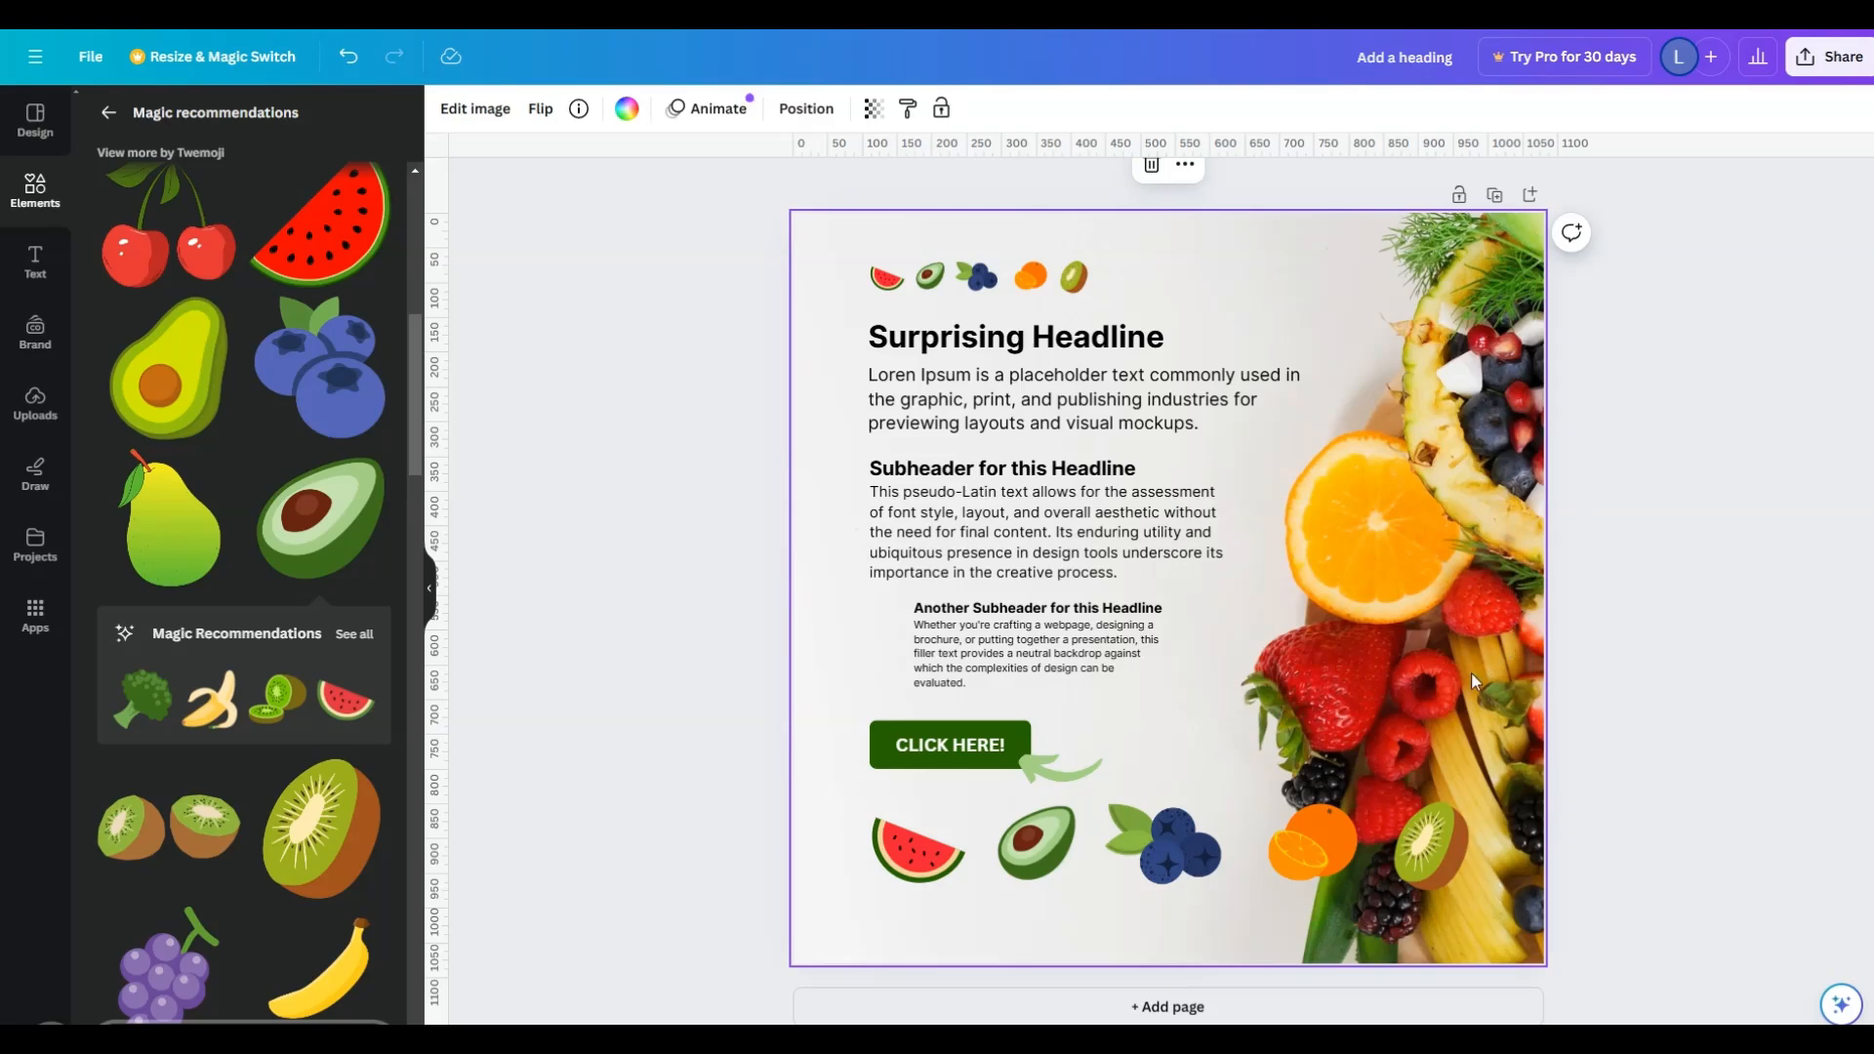
pyautogui.click(1256, 876)
pyautogui.moveTo(1255, 879); pyautogui.dragTo(1358, 293)
pyautogui.moveTo(1316, 555); pyautogui.dragTo(1246, 875)
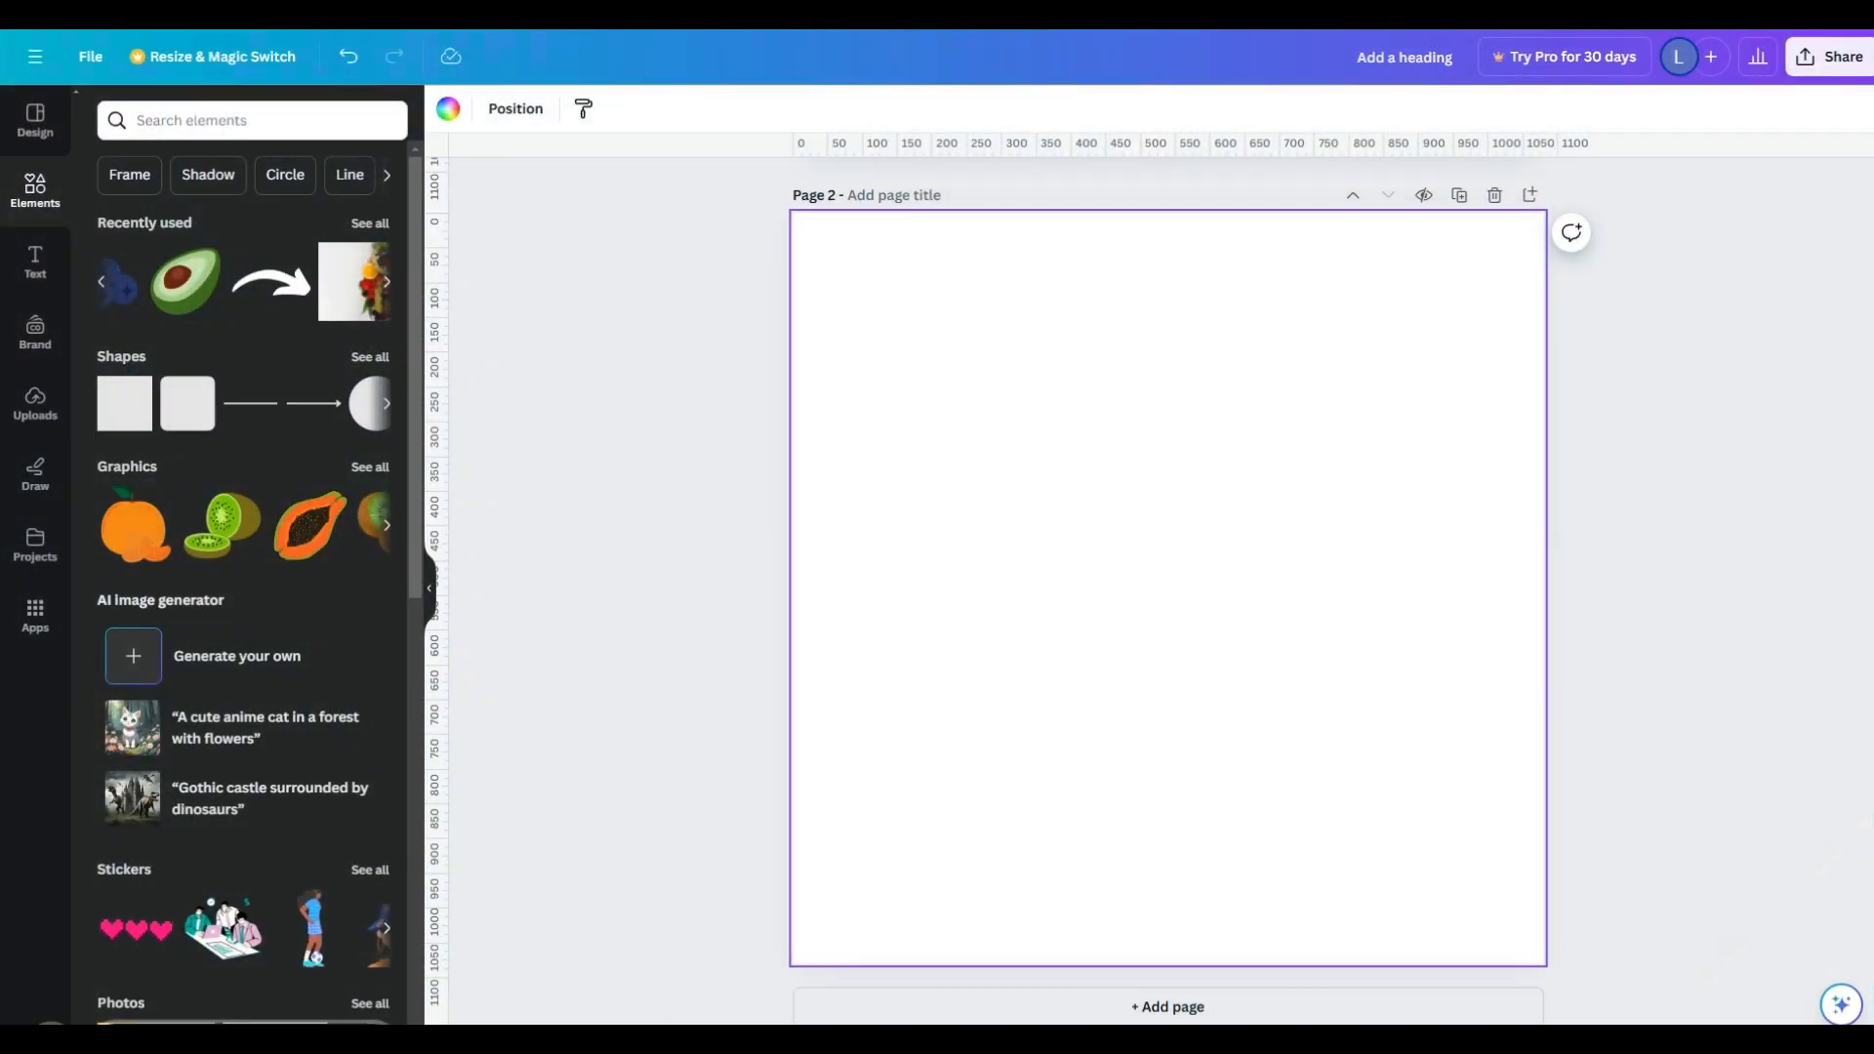
# - Add a starburst-edged circular frame from the basic shape frames to the upper left of page 2
pyautogui.click(54, 202)
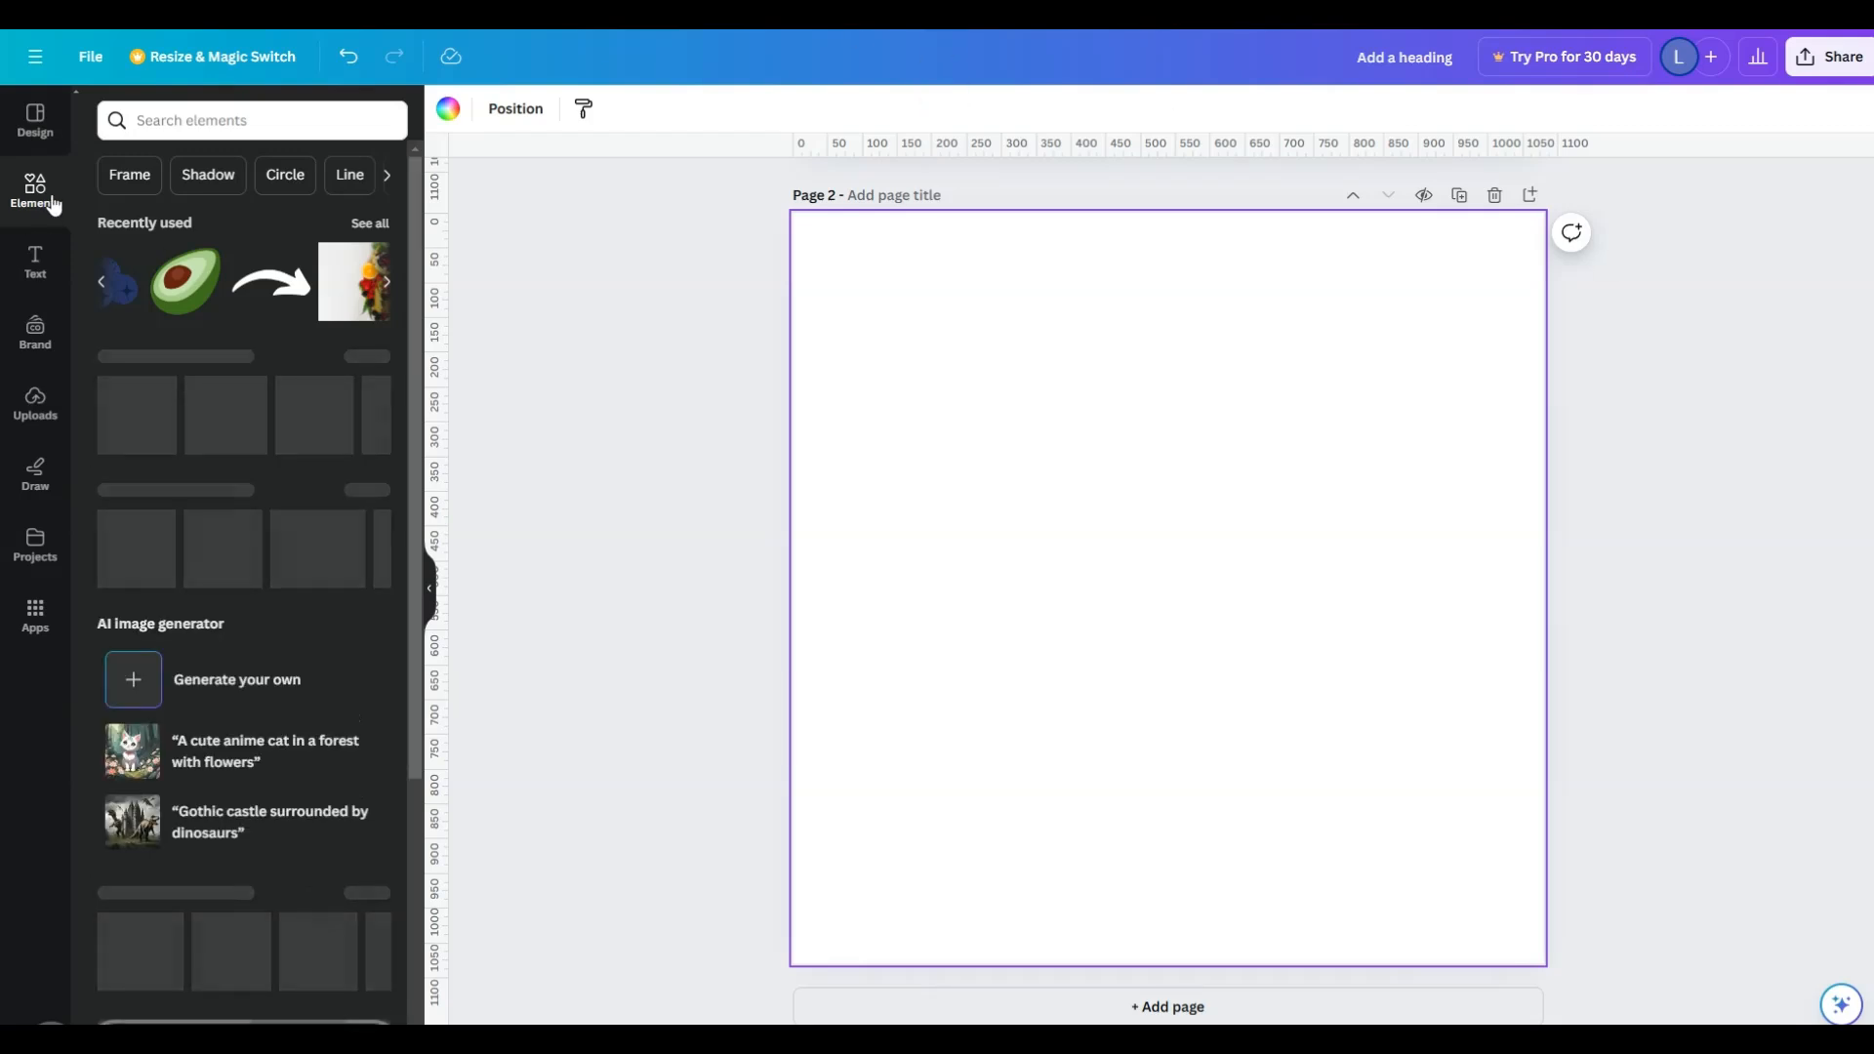
pyautogui.scroll(-6, 297, 598)
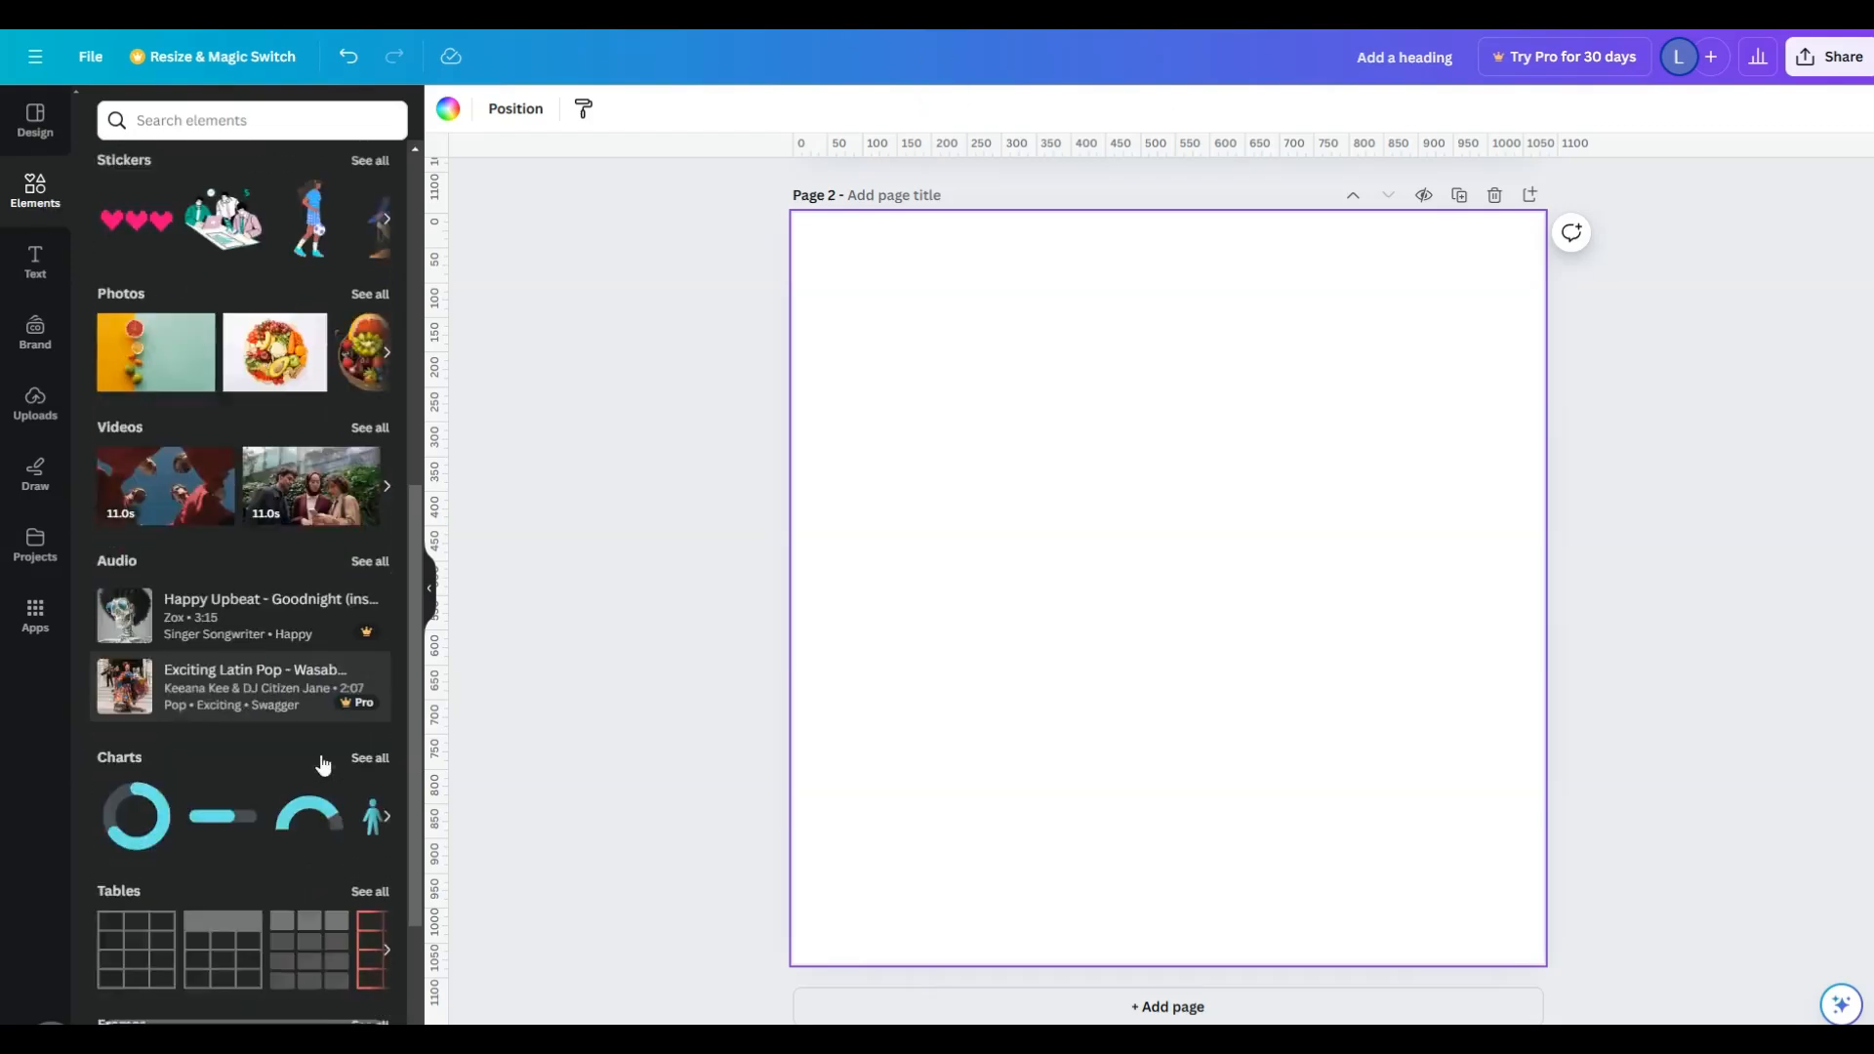
pyautogui.scroll(-3, 323, 764)
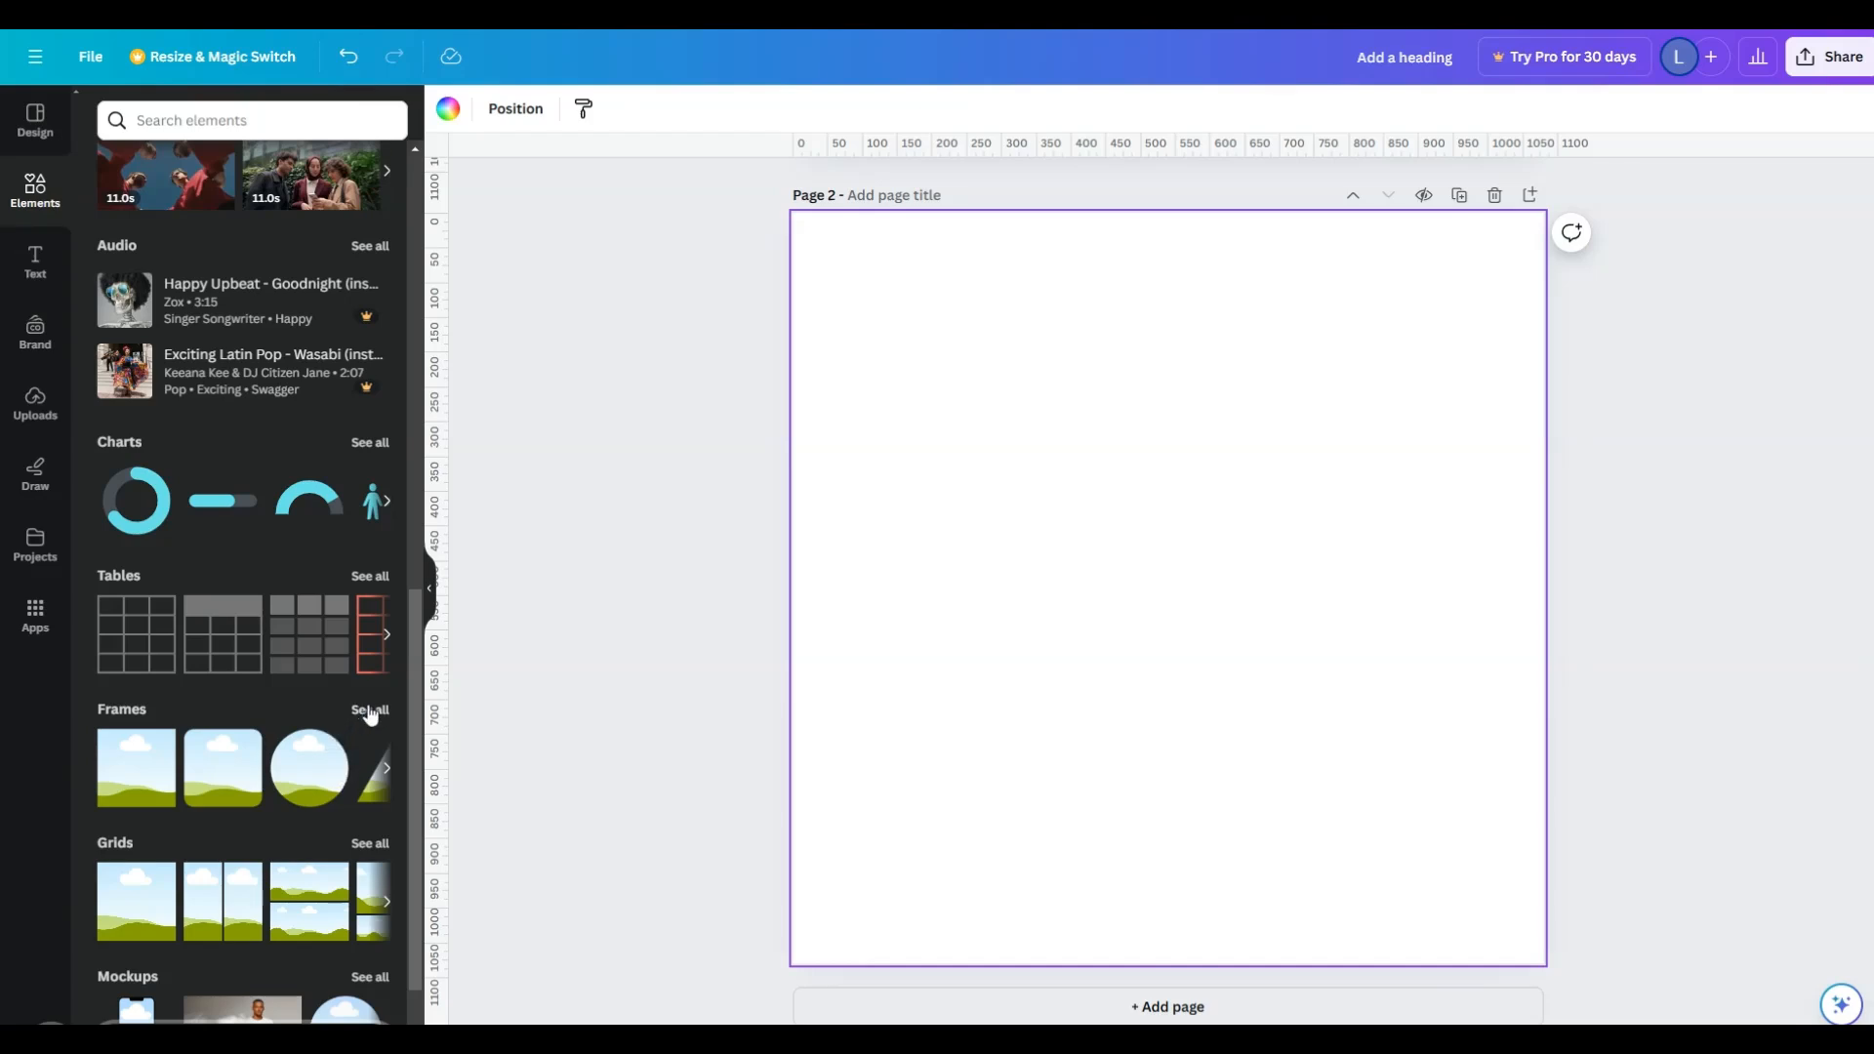
pyautogui.click(370, 712)
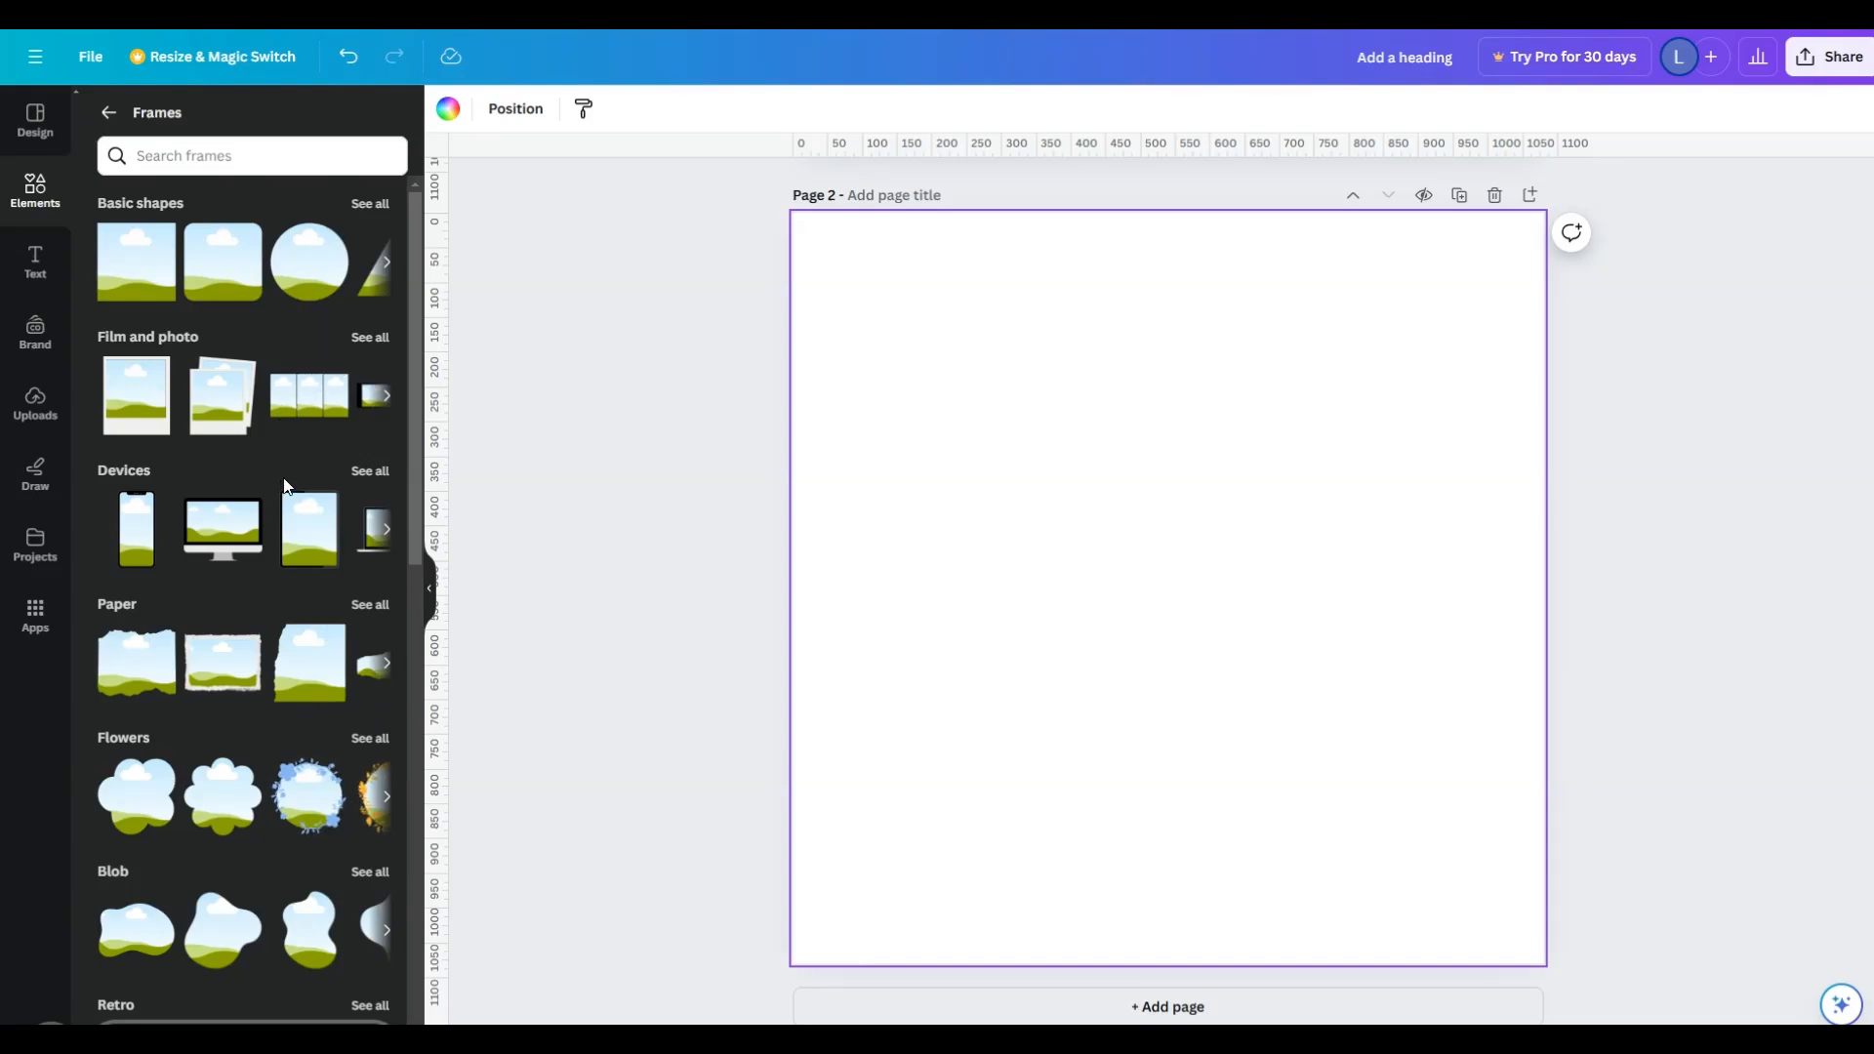
pyautogui.click(371, 203)
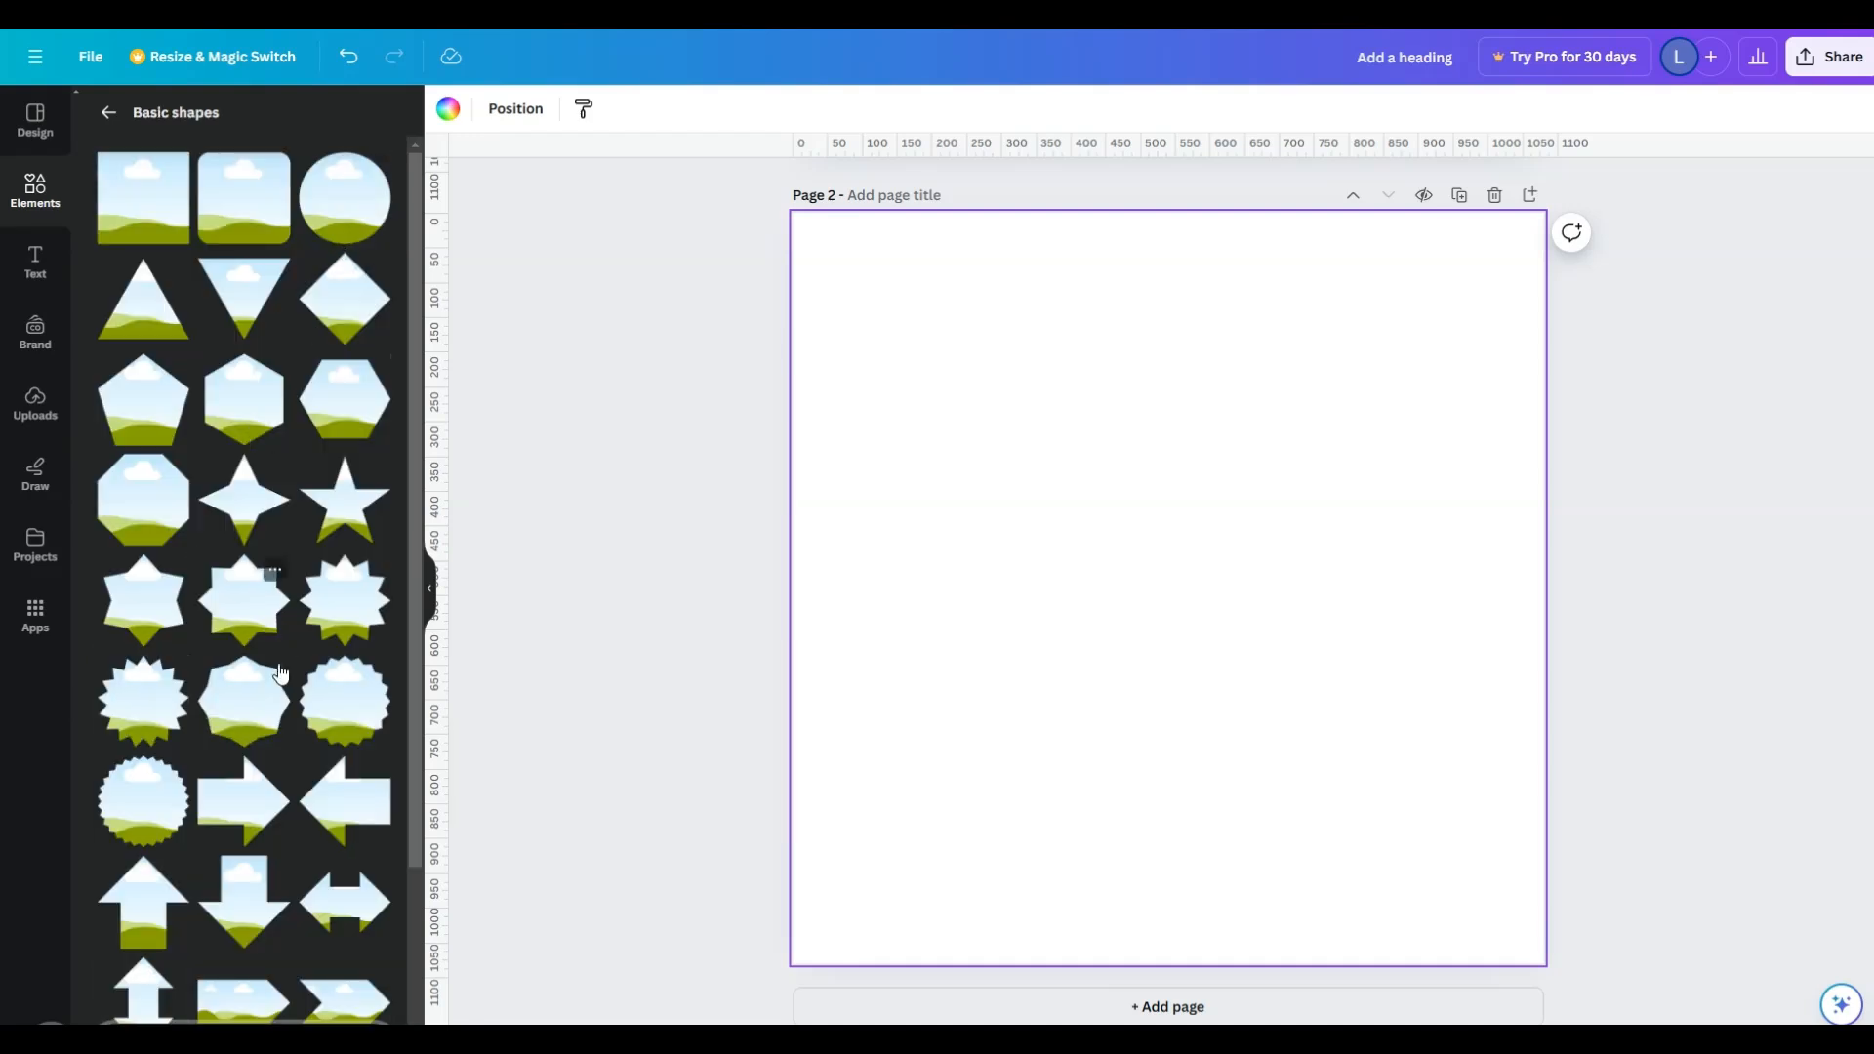
pyautogui.moveTo(159, 717); pyautogui.dragTo(1054, 488)
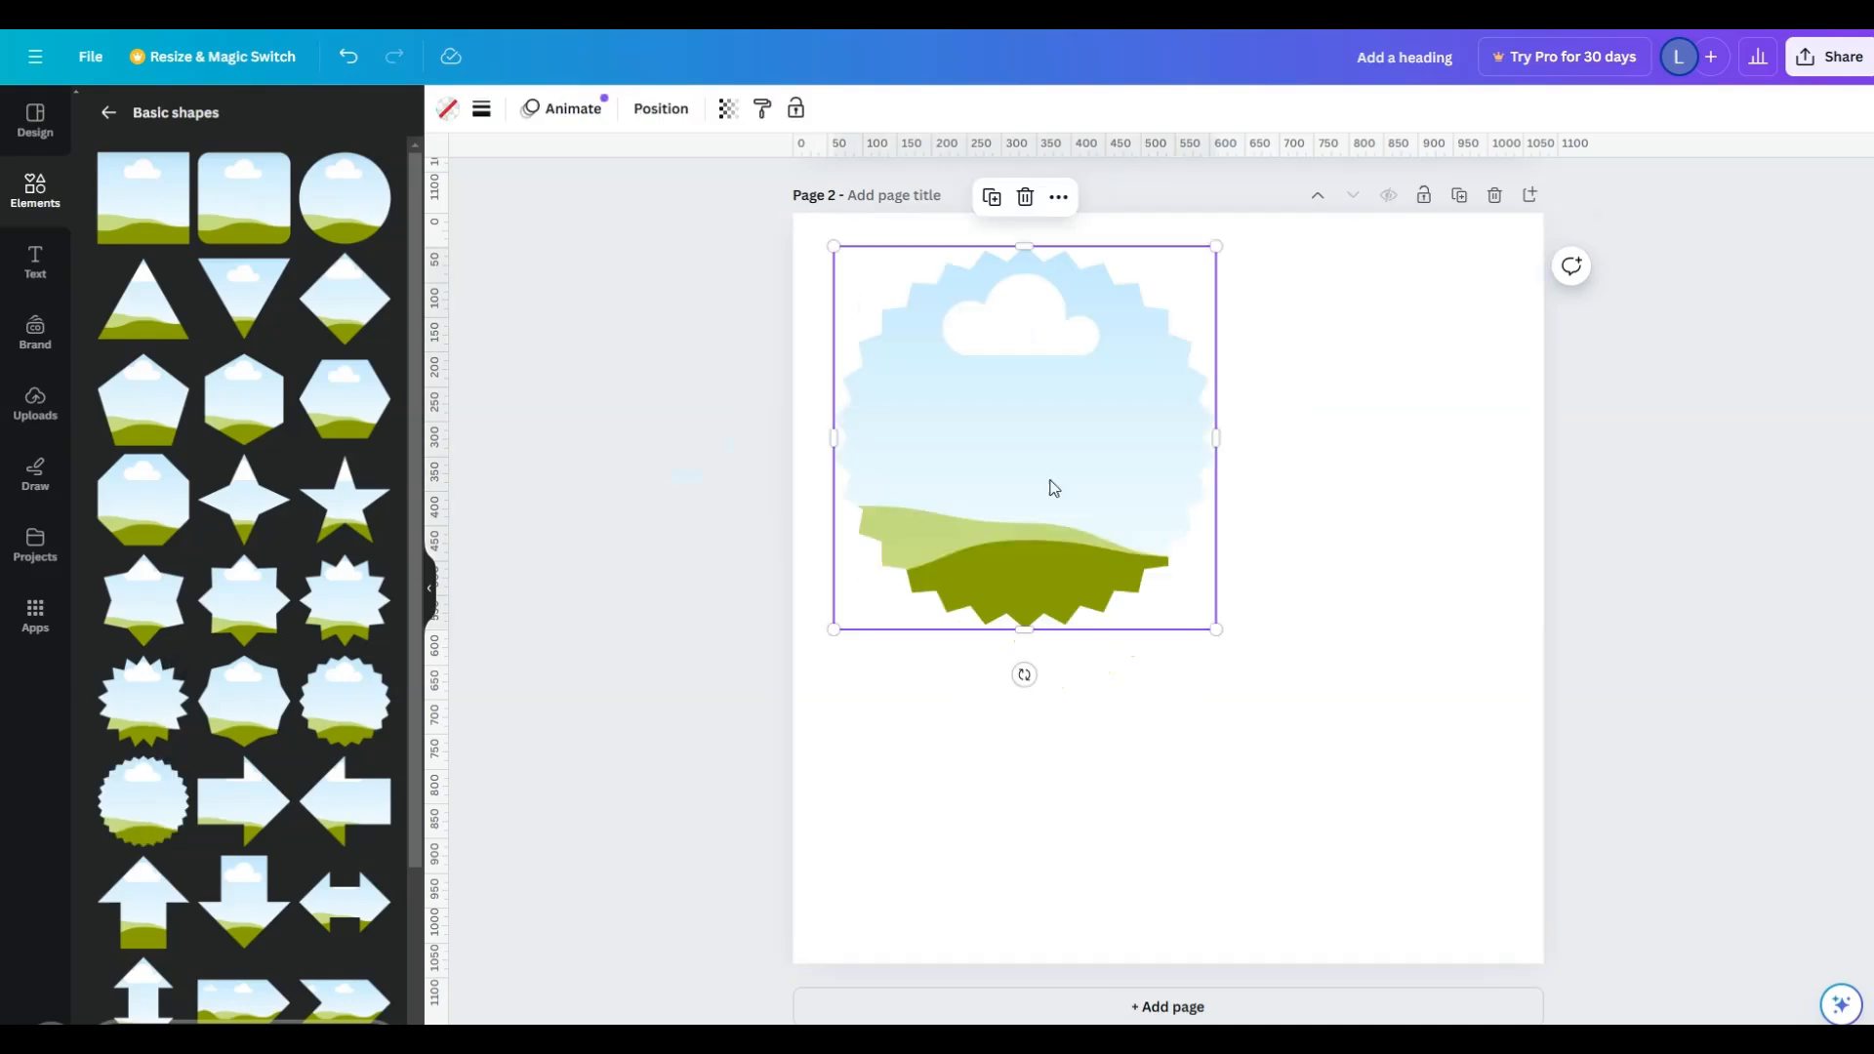
# - Add a polaroid photo frame to the right of the starburst frame, shrink it and raise it to fit the page
pyautogui.click(107, 113)
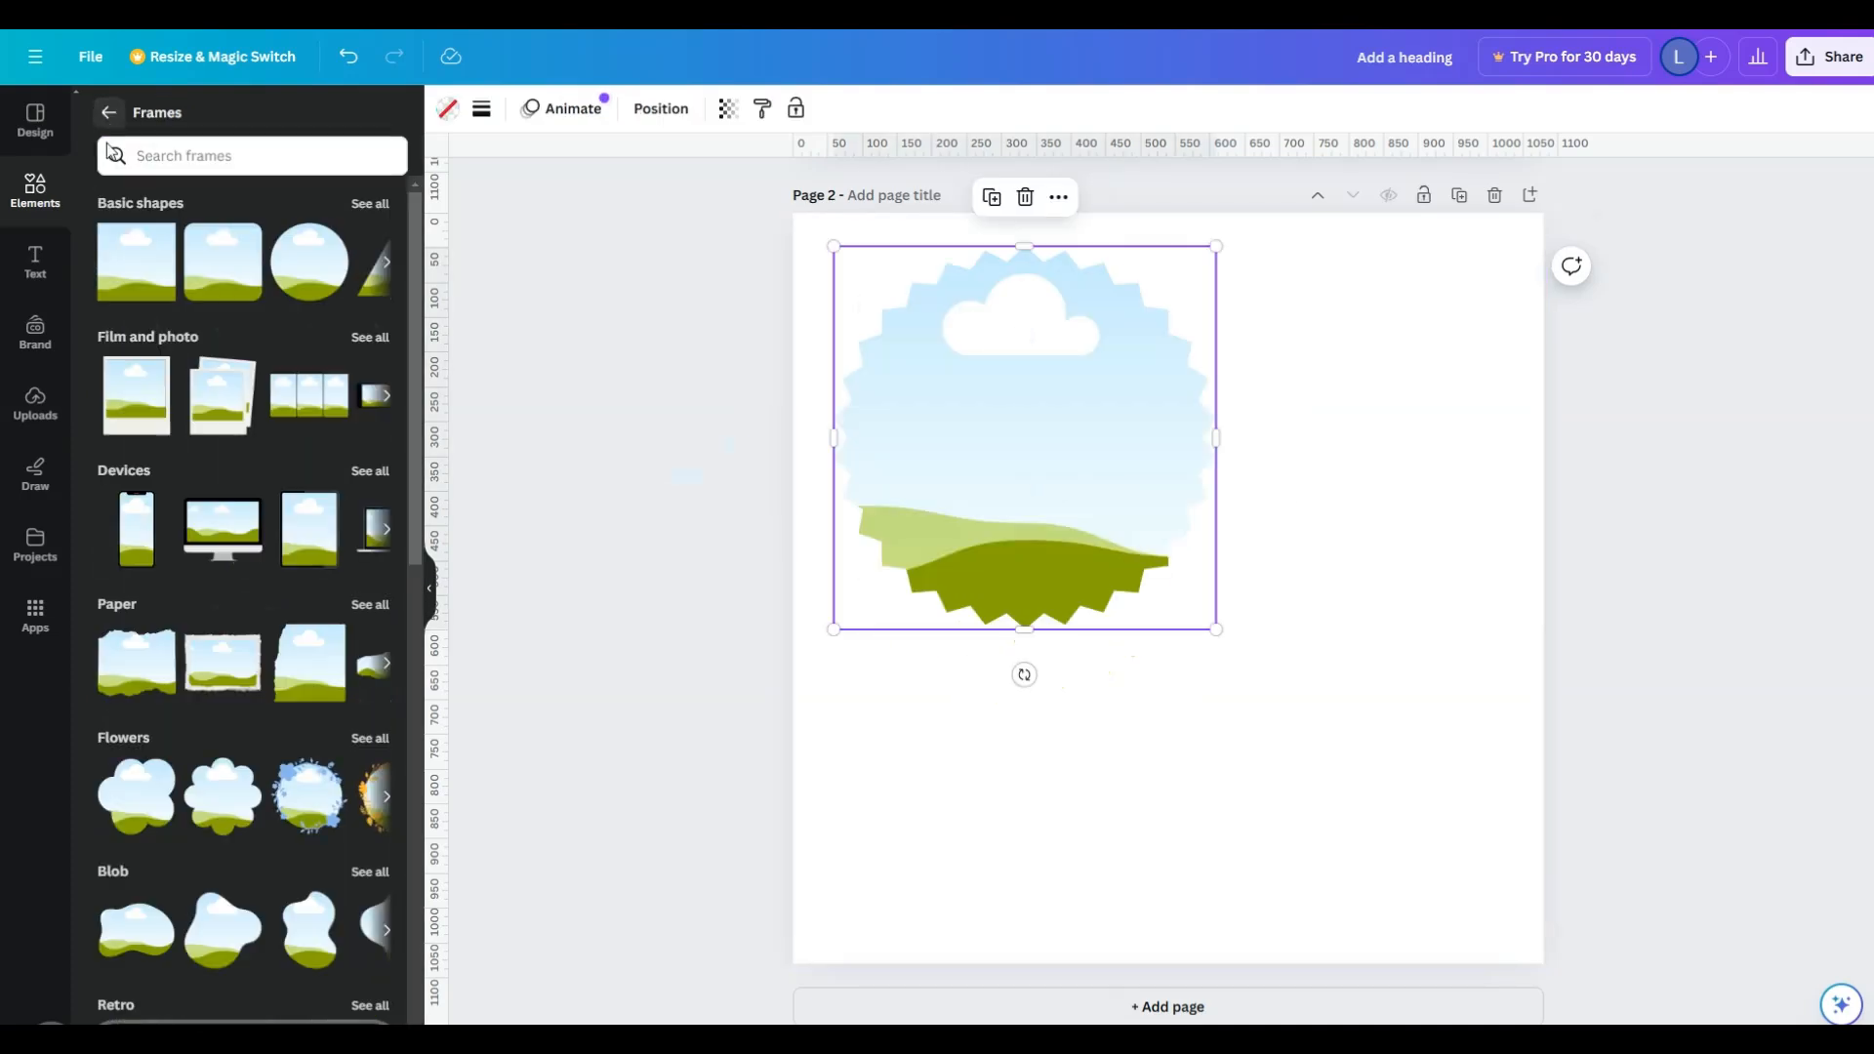
pyautogui.moveTo(137, 422); pyautogui.dragTo(1397, 523)
pyautogui.moveTo(1594, 778); pyautogui.dragTo(1494, 661)
pyautogui.moveTo(1403, 596); pyautogui.dragTo(1403, 501)
pyautogui.click(1365, 652)
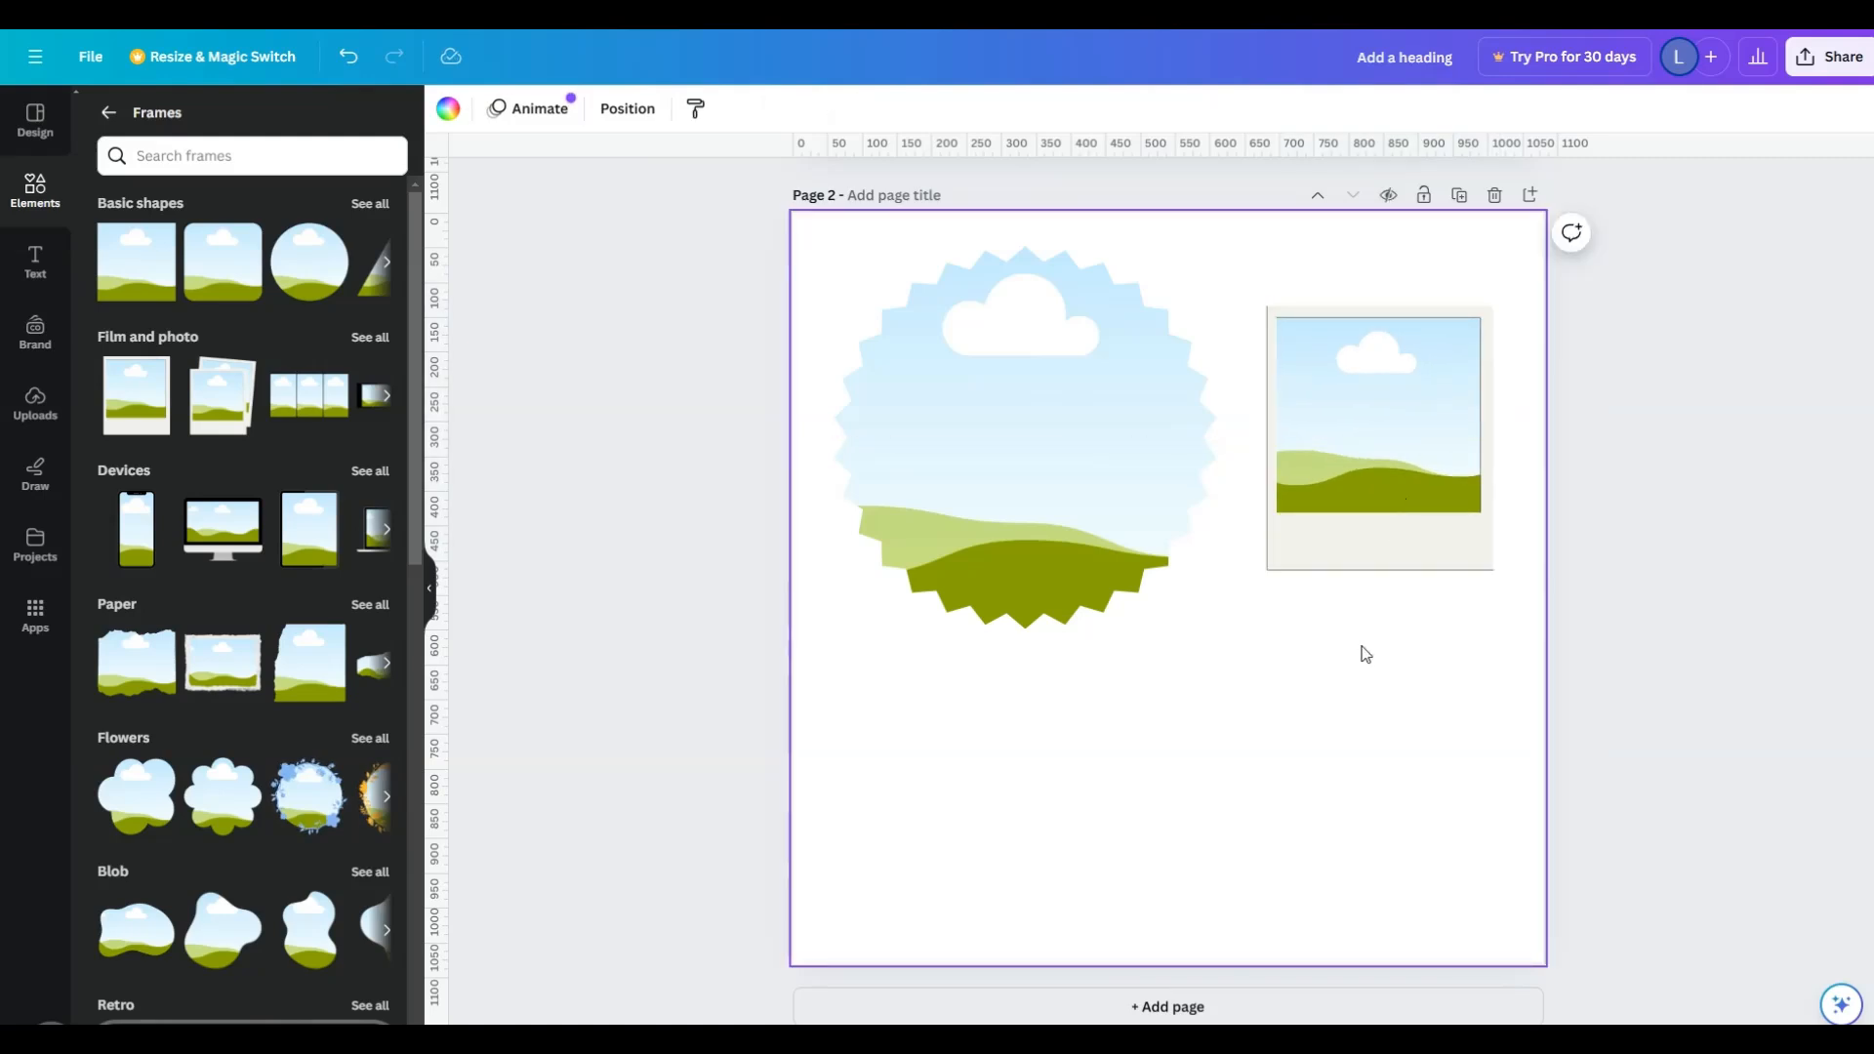
# - Add a torn-paper frame beneath the starburst frame, shrink it and center it under that frame
pyautogui.moveTo(137, 664); pyautogui.dragTo(849, 682)
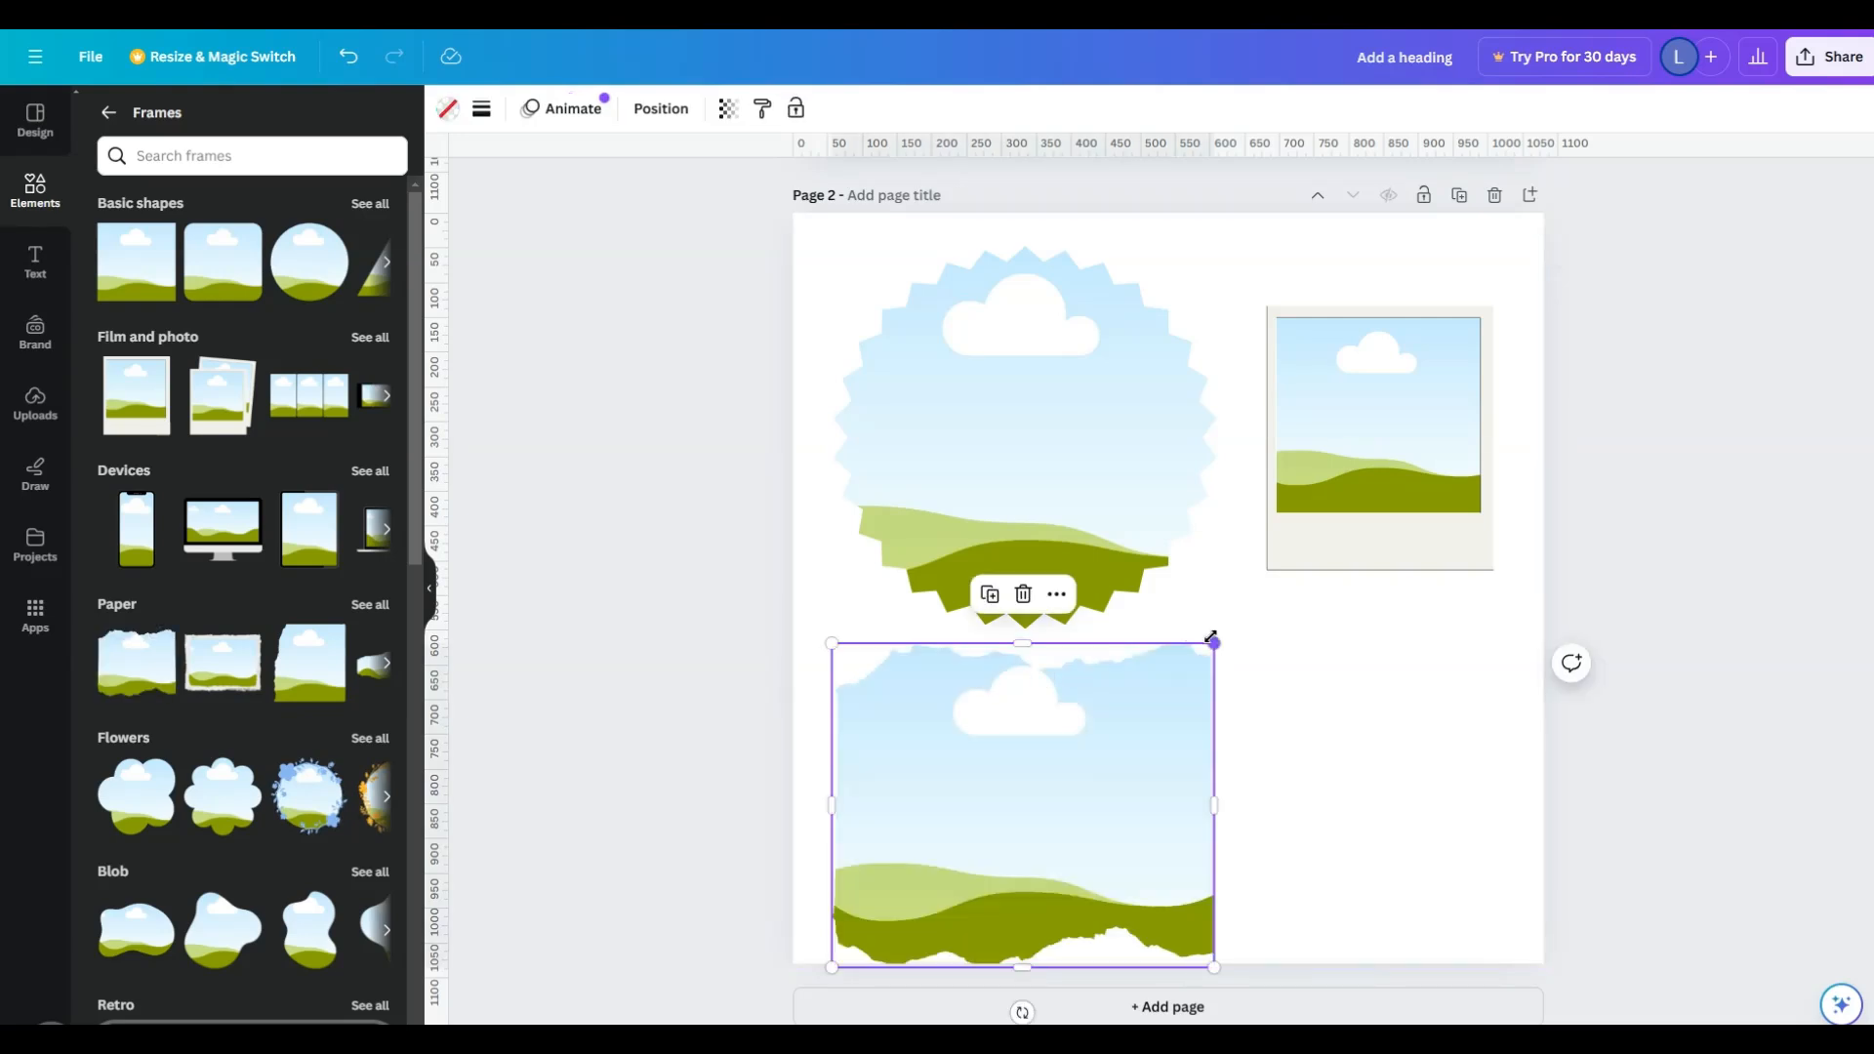
pyautogui.moveTo(1211, 640); pyautogui.dragTo(1122, 723)
pyautogui.moveTo(1063, 804); pyautogui.dragTo(1104, 736)
pyautogui.click(705, 776)
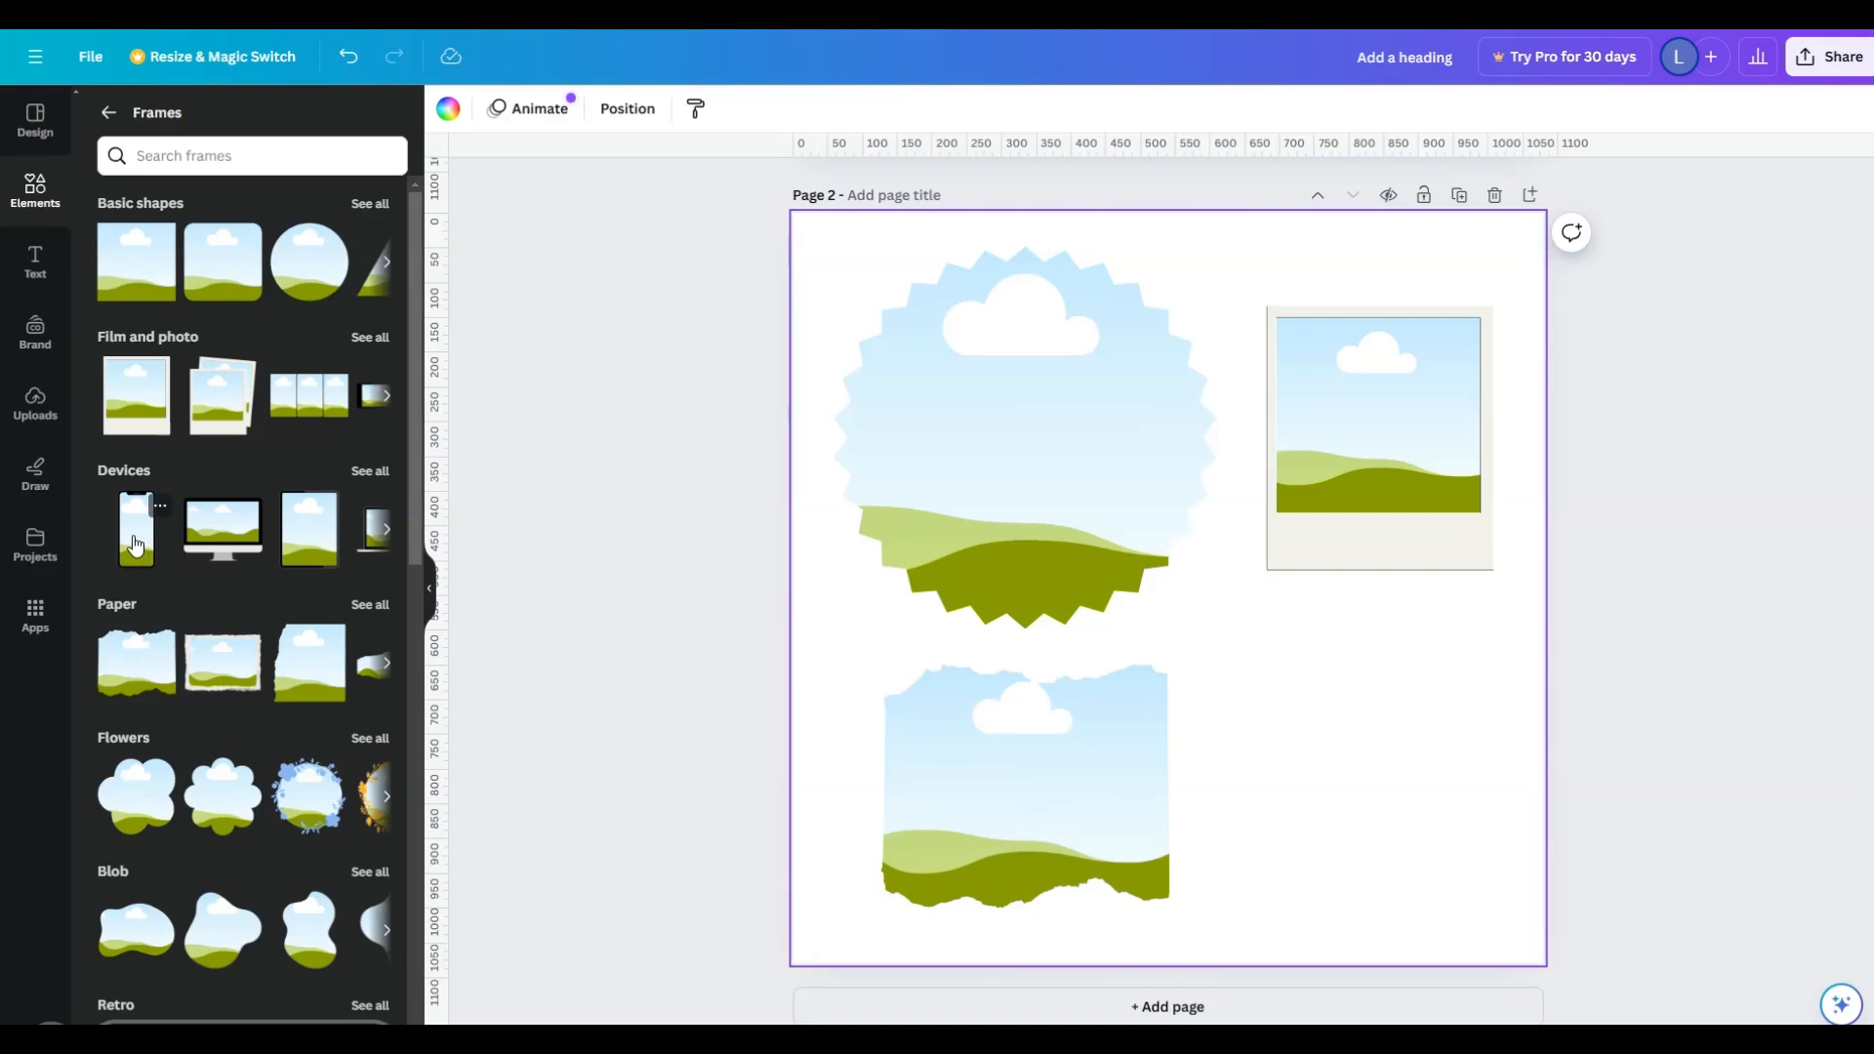
# - Add a smartphone frame below the polaroid and a blob frame at the page's lower right, shrinking the blob
pyautogui.moveTo(135, 545); pyautogui.dragTo(1320, 650)
pyautogui.scroll(-2, 250, 777)
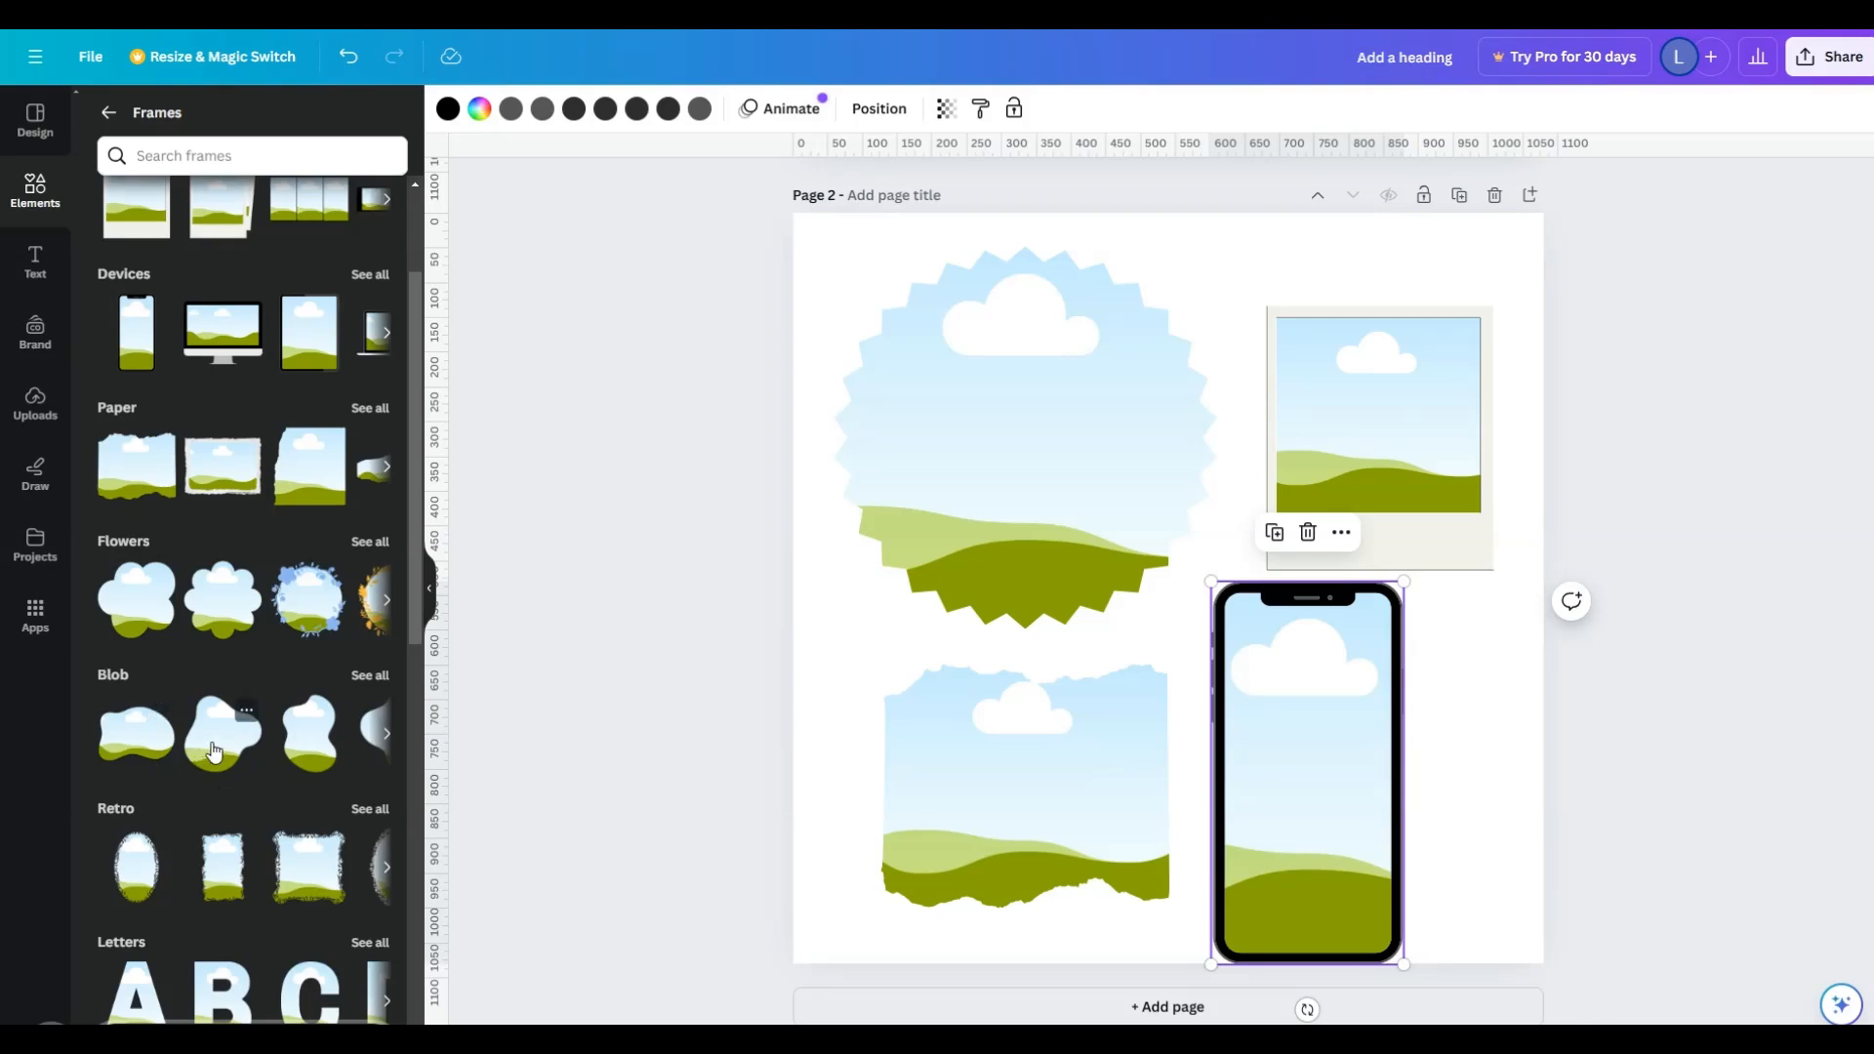
pyautogui.moveTo(251, 744); pyautogui.dragTo(1536, 694)
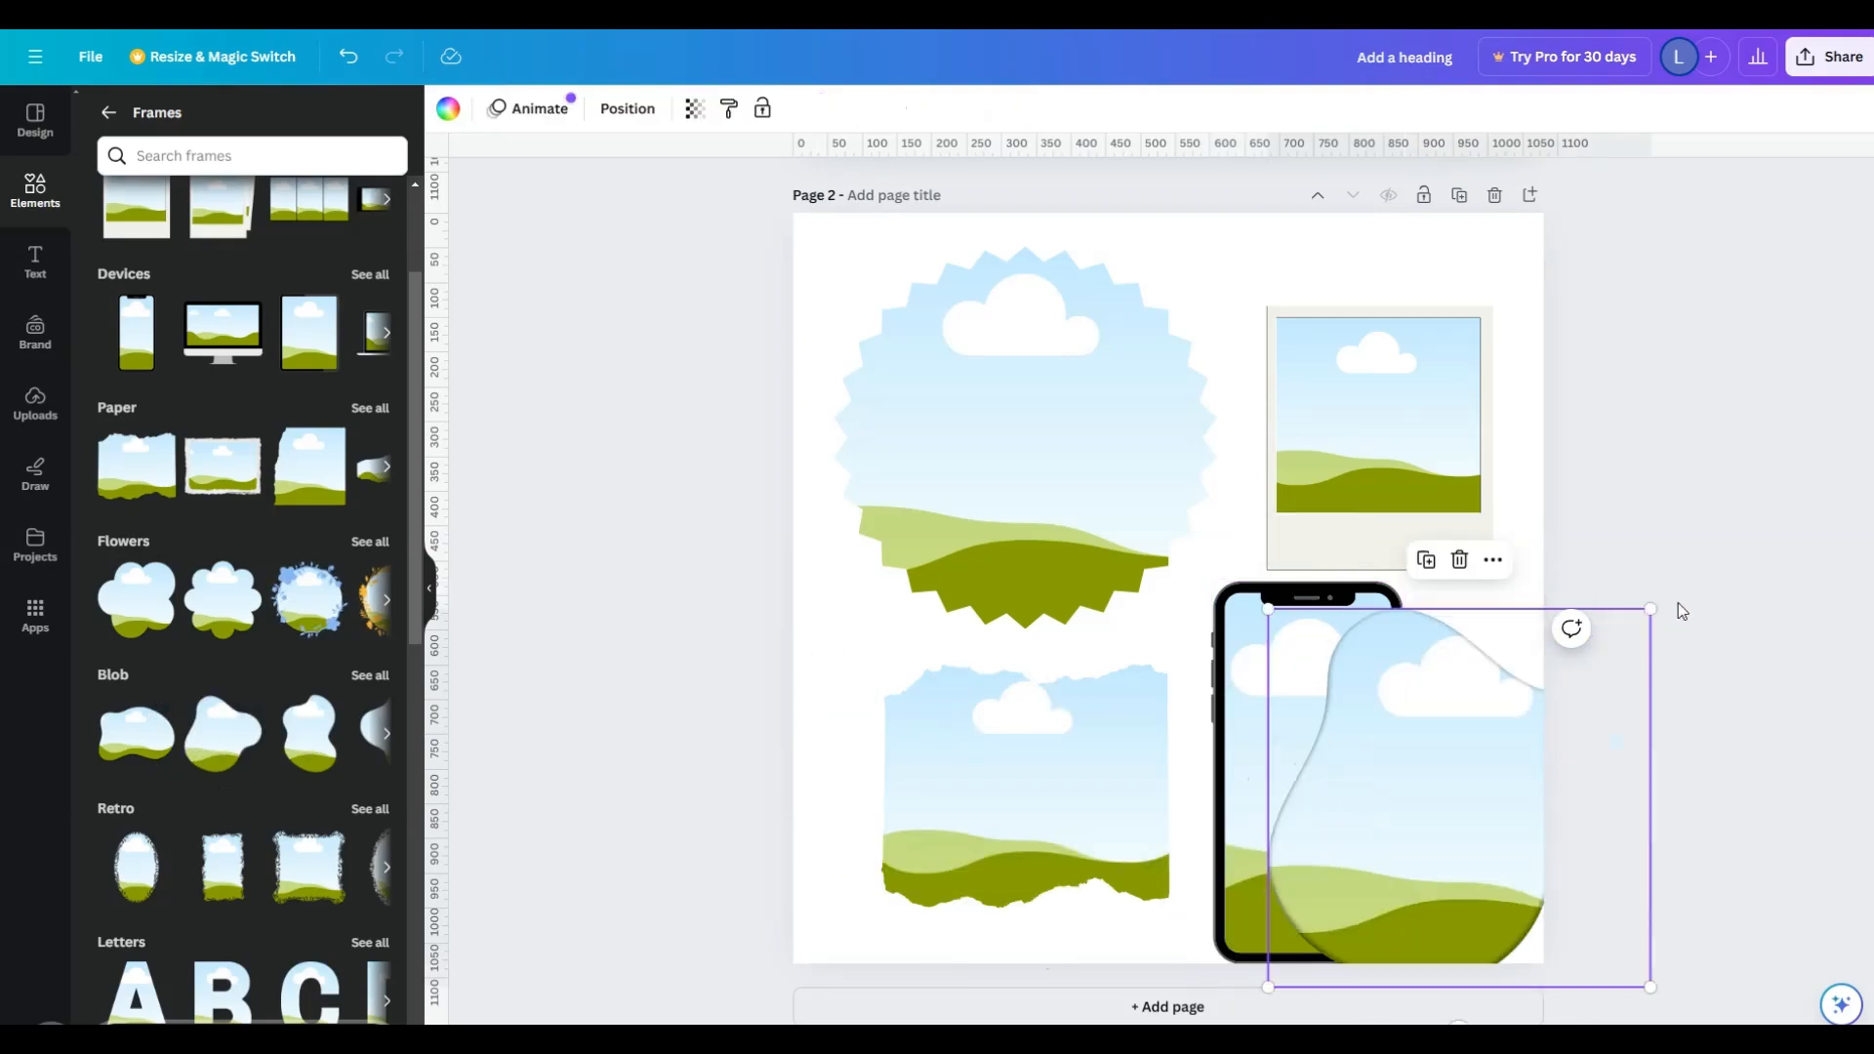
pyautogui.moveTo(1650, 611); pyautogui.dragTo(1487, 766)
# - Arrange the lower frames in a row, with torn paper at the page's left edge, the phone centered and the blob at right
pyautogui.moveTo(1068, 746); pyautogui.dragTo(981, 749)
pyautogui.moveTo(1355, 647); pyautogui.dragTo(1213, 664)
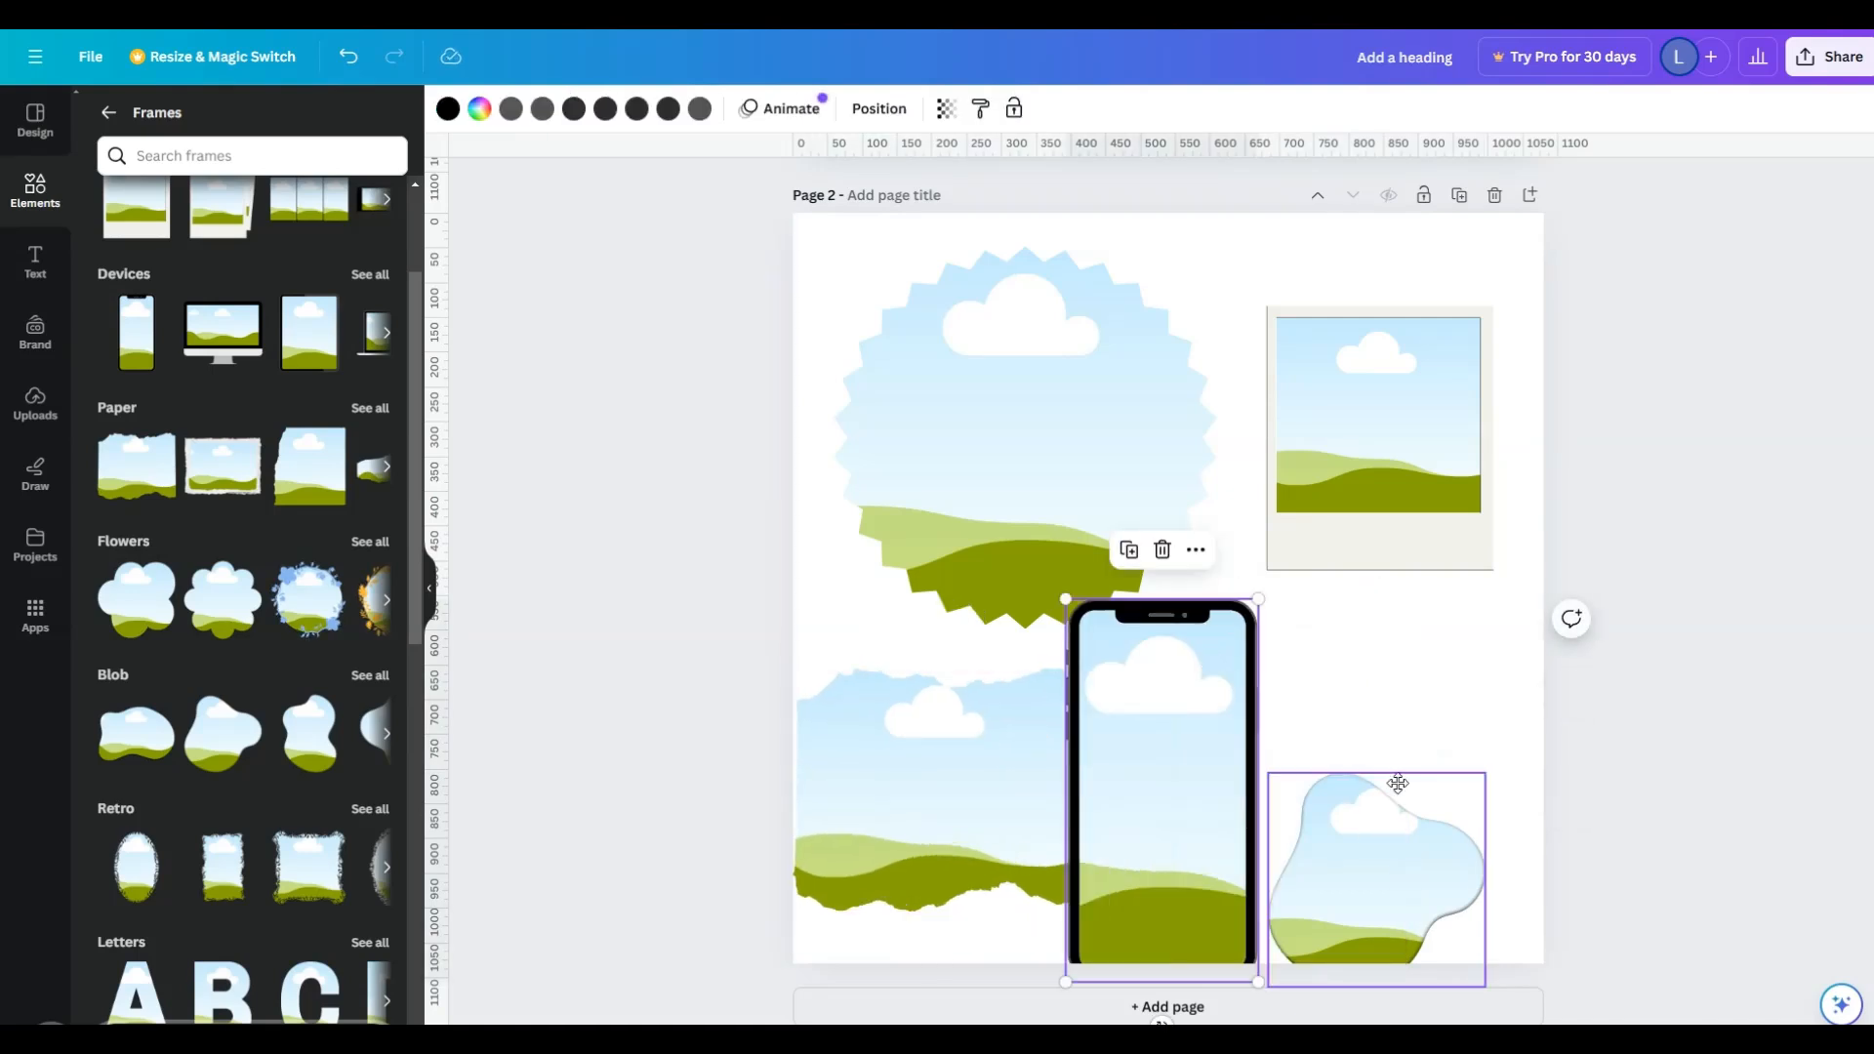
pyautogui.moveTo(1398, 783); pyautogui.dragTo(1469, 655)
pyautogui.moveTo(1193, 792); pyautogui.dragTo(1234, 749)
pyautogui.click(1652, 578)
pyautogui.click(869, 783)
pyautogui.click(1443, 778)
pyautogui.moveTo(1443, 778); pyautogui.dragTo(1449, 786)
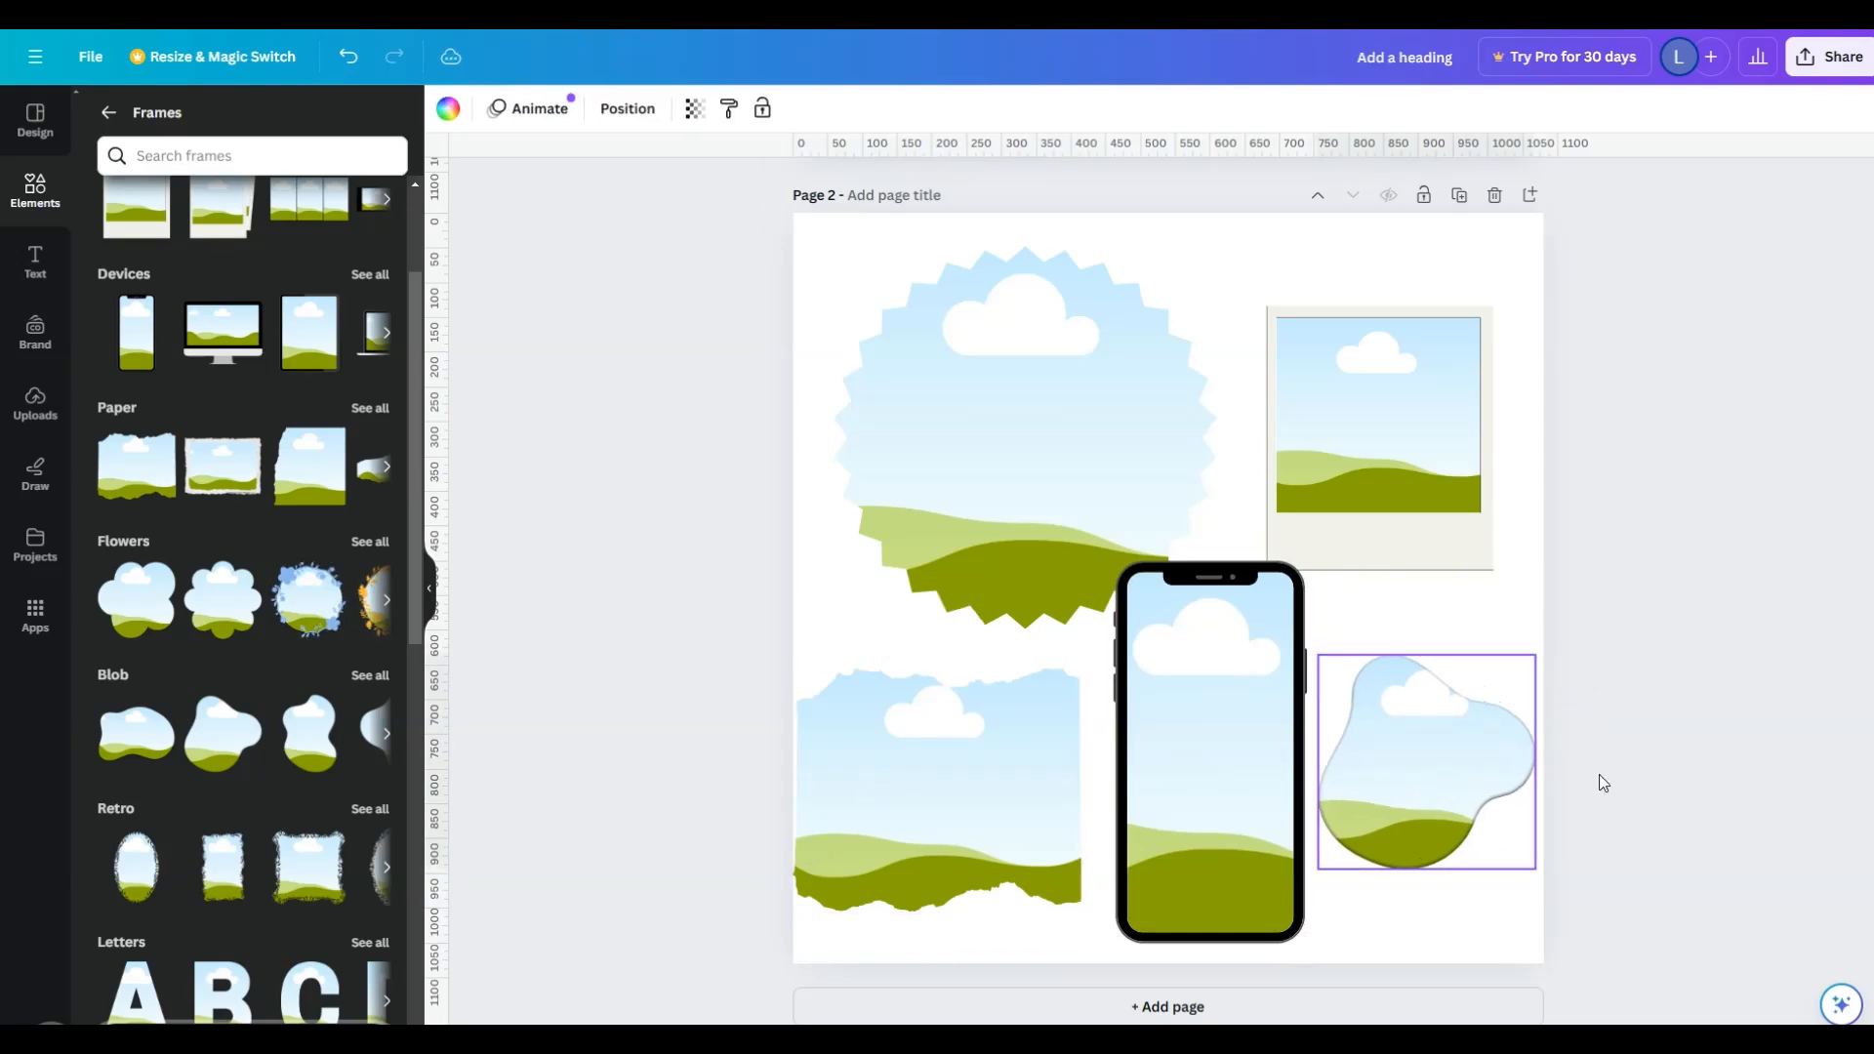
pyautogui.click(1730, 842)
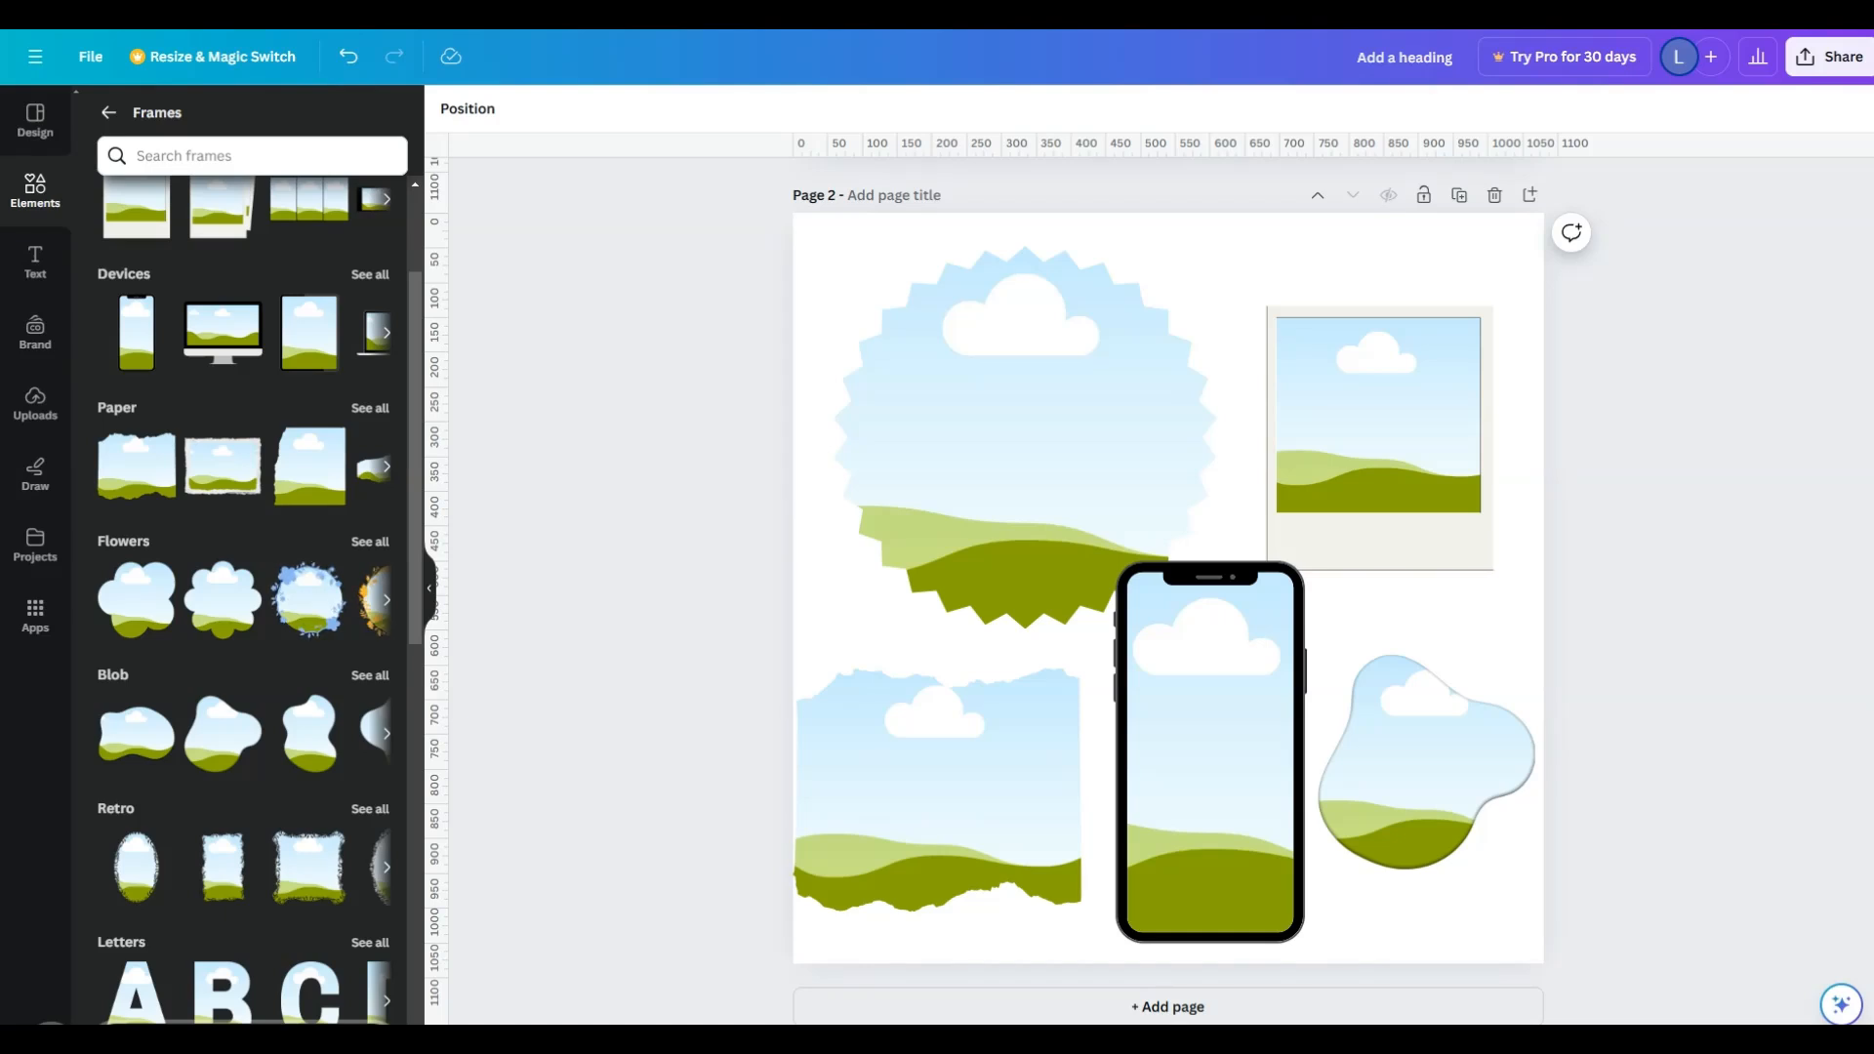
# - Fill the starburst frame with the round fruit and vegetable arrangement from the recommended photos
pyautogui.click(36, 200)
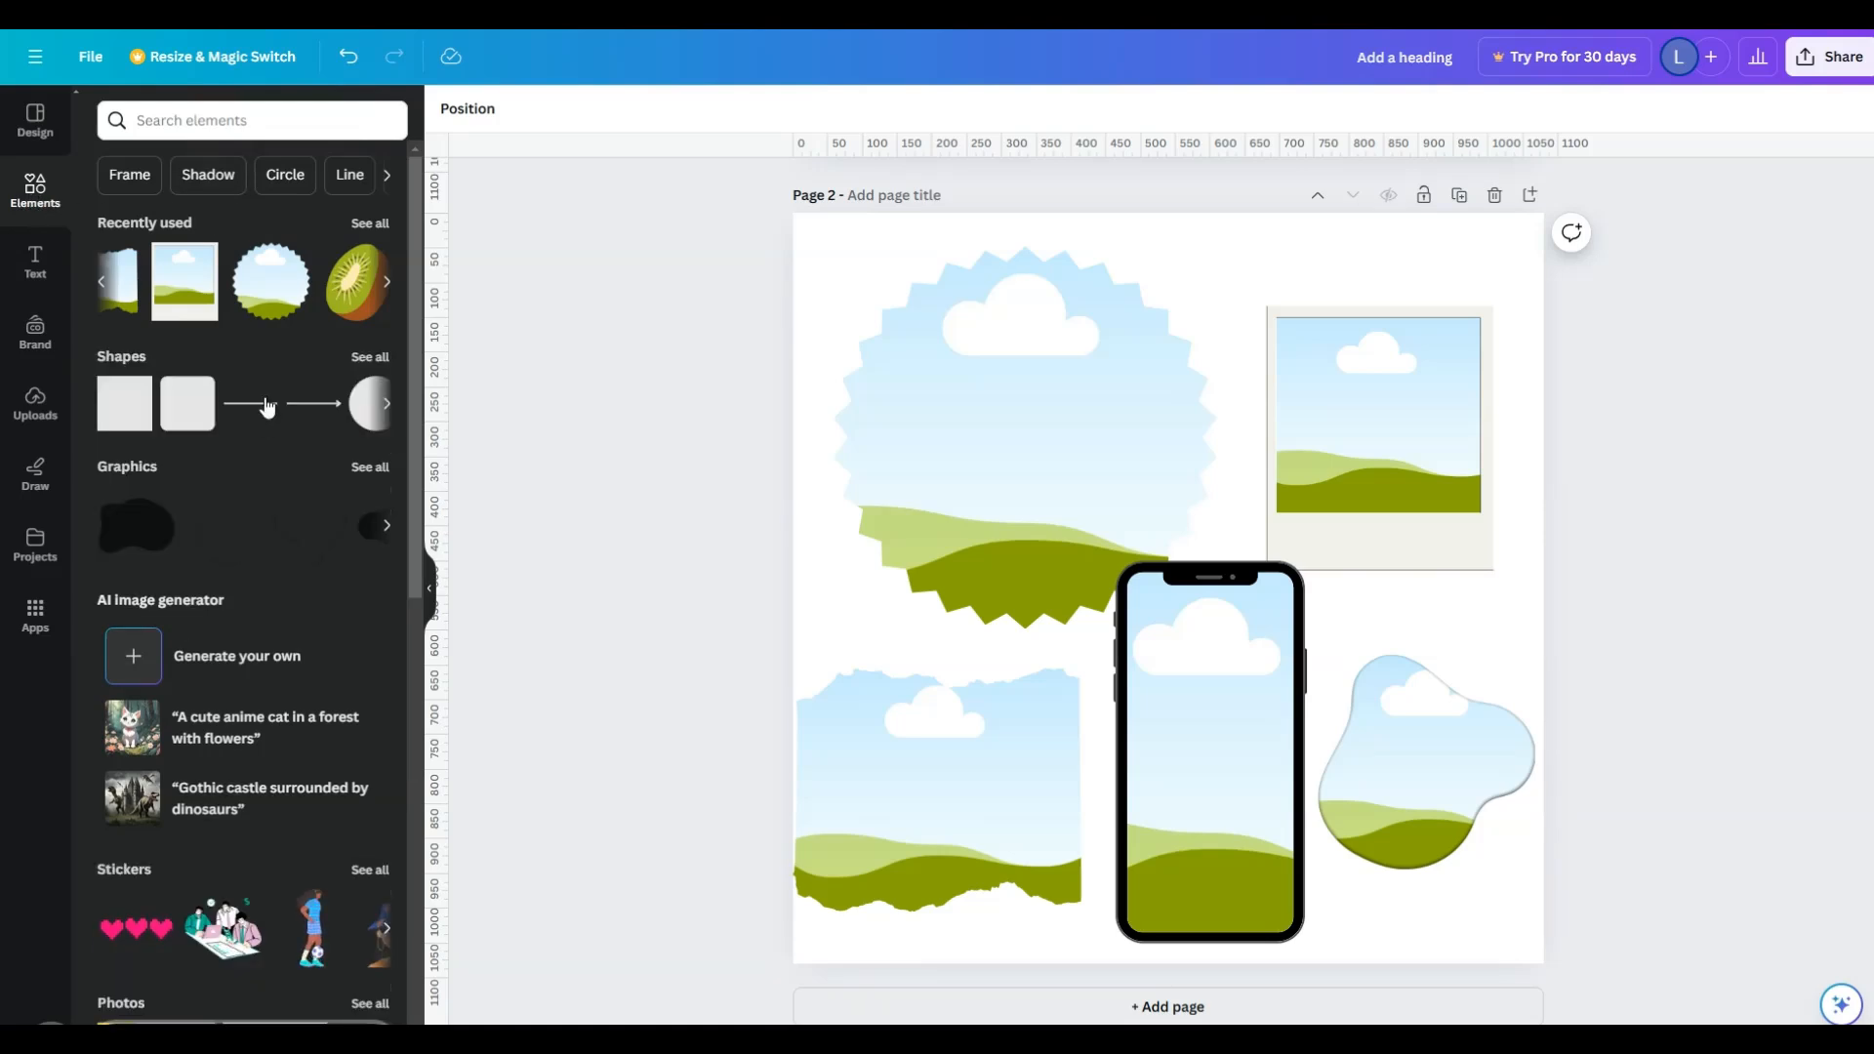
pyautogui.scroll(-1, 303, 644)
pyautogui.scroll(-3, 303, 644)
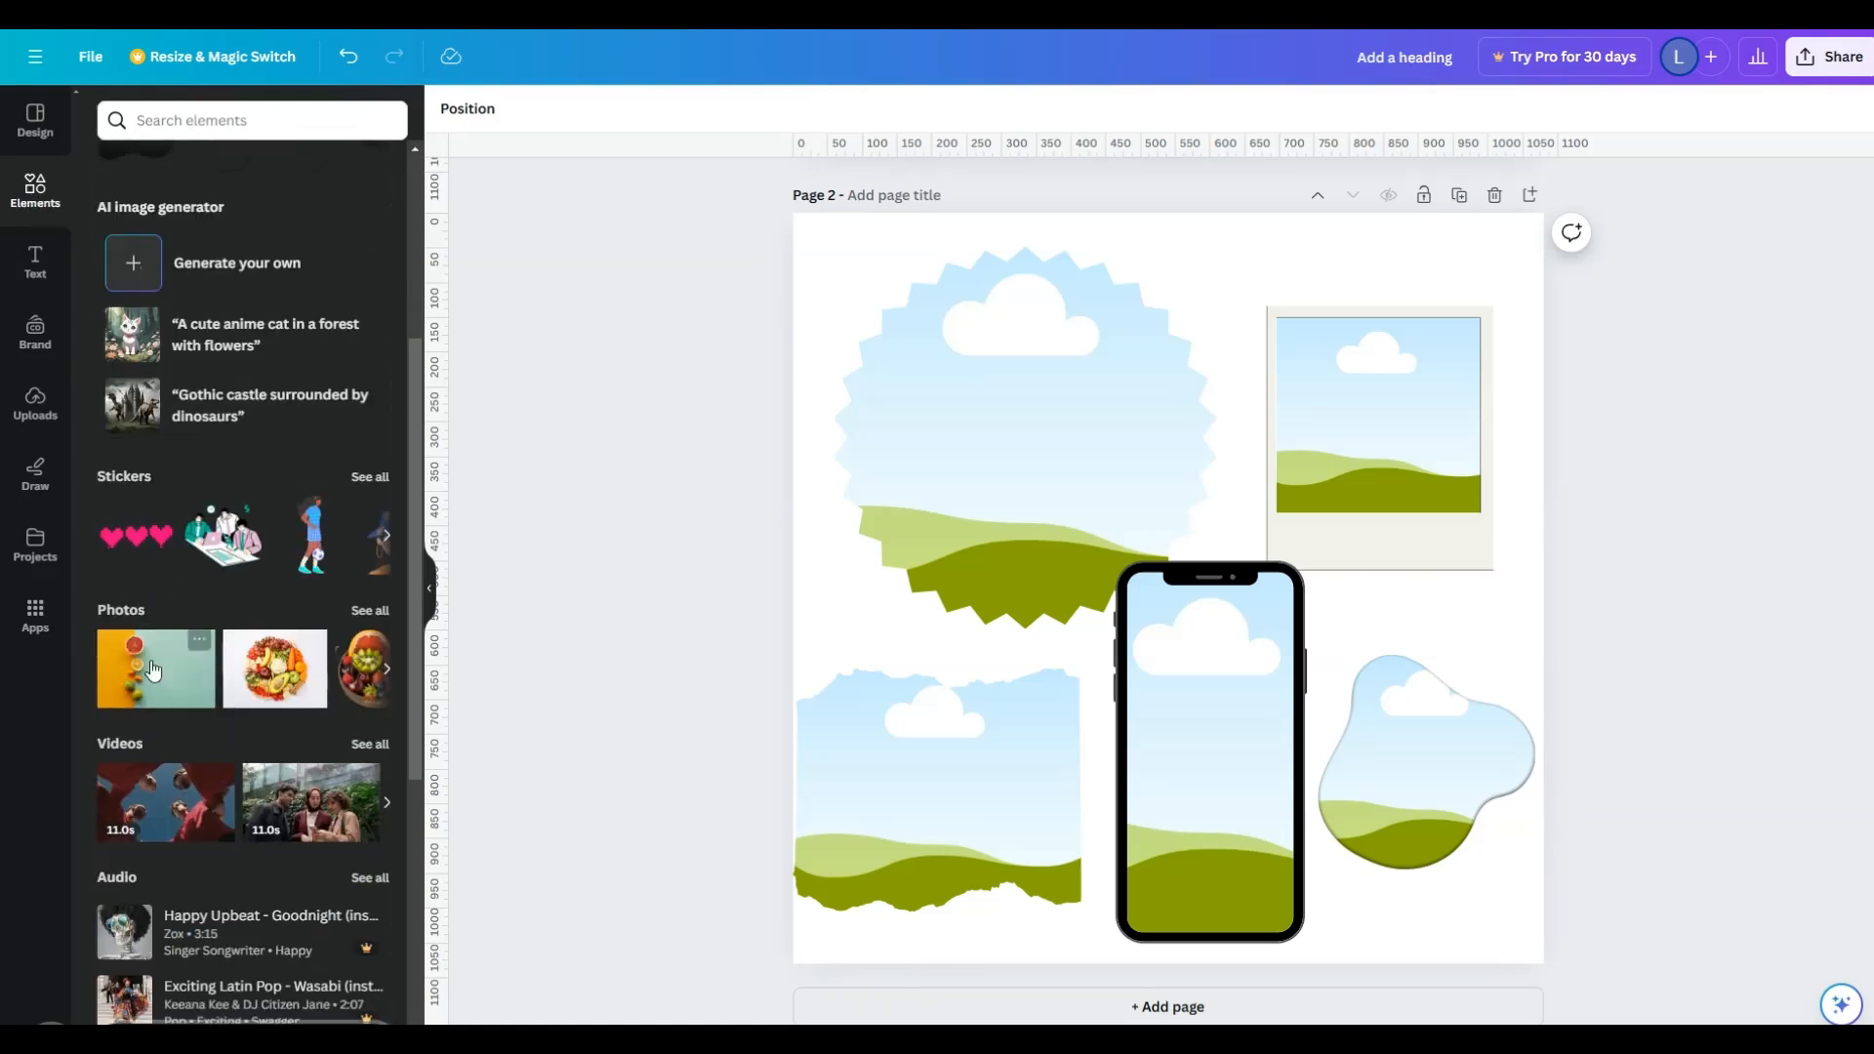
pyautogui.click(371, 613)
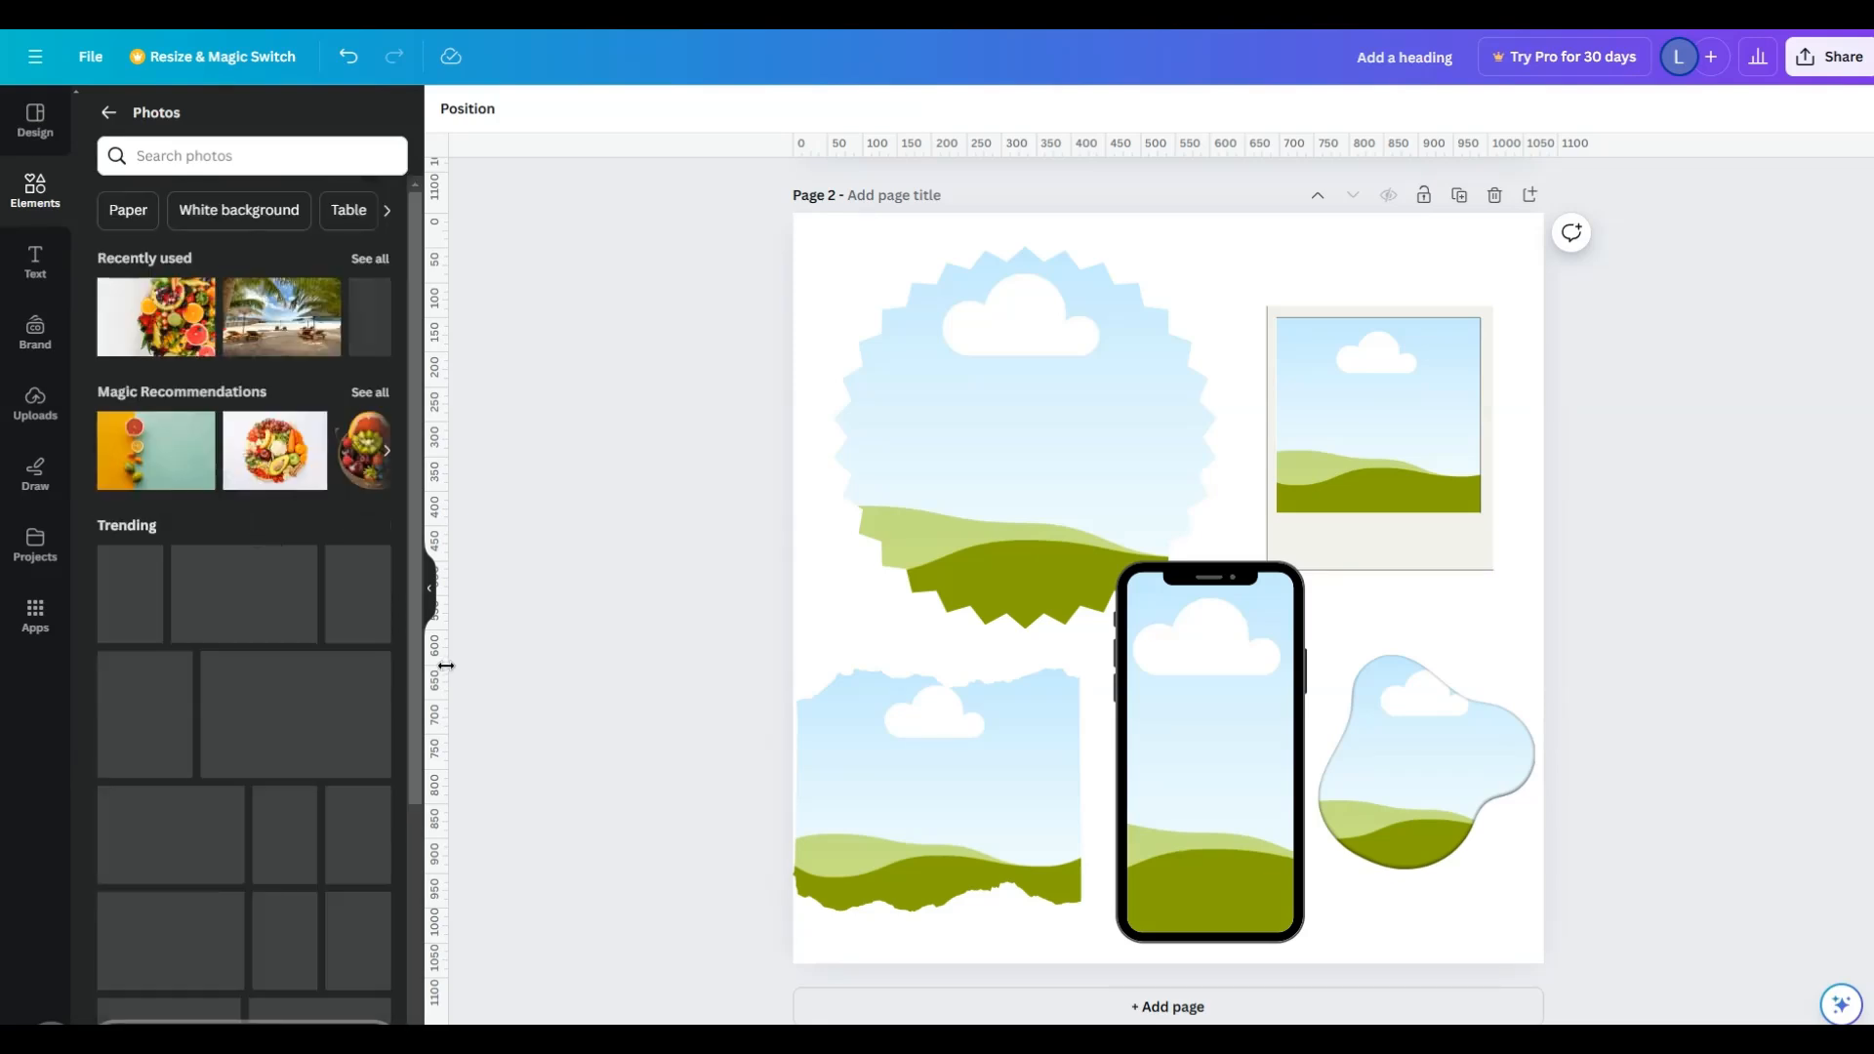
pyautogui.click(371, 394)
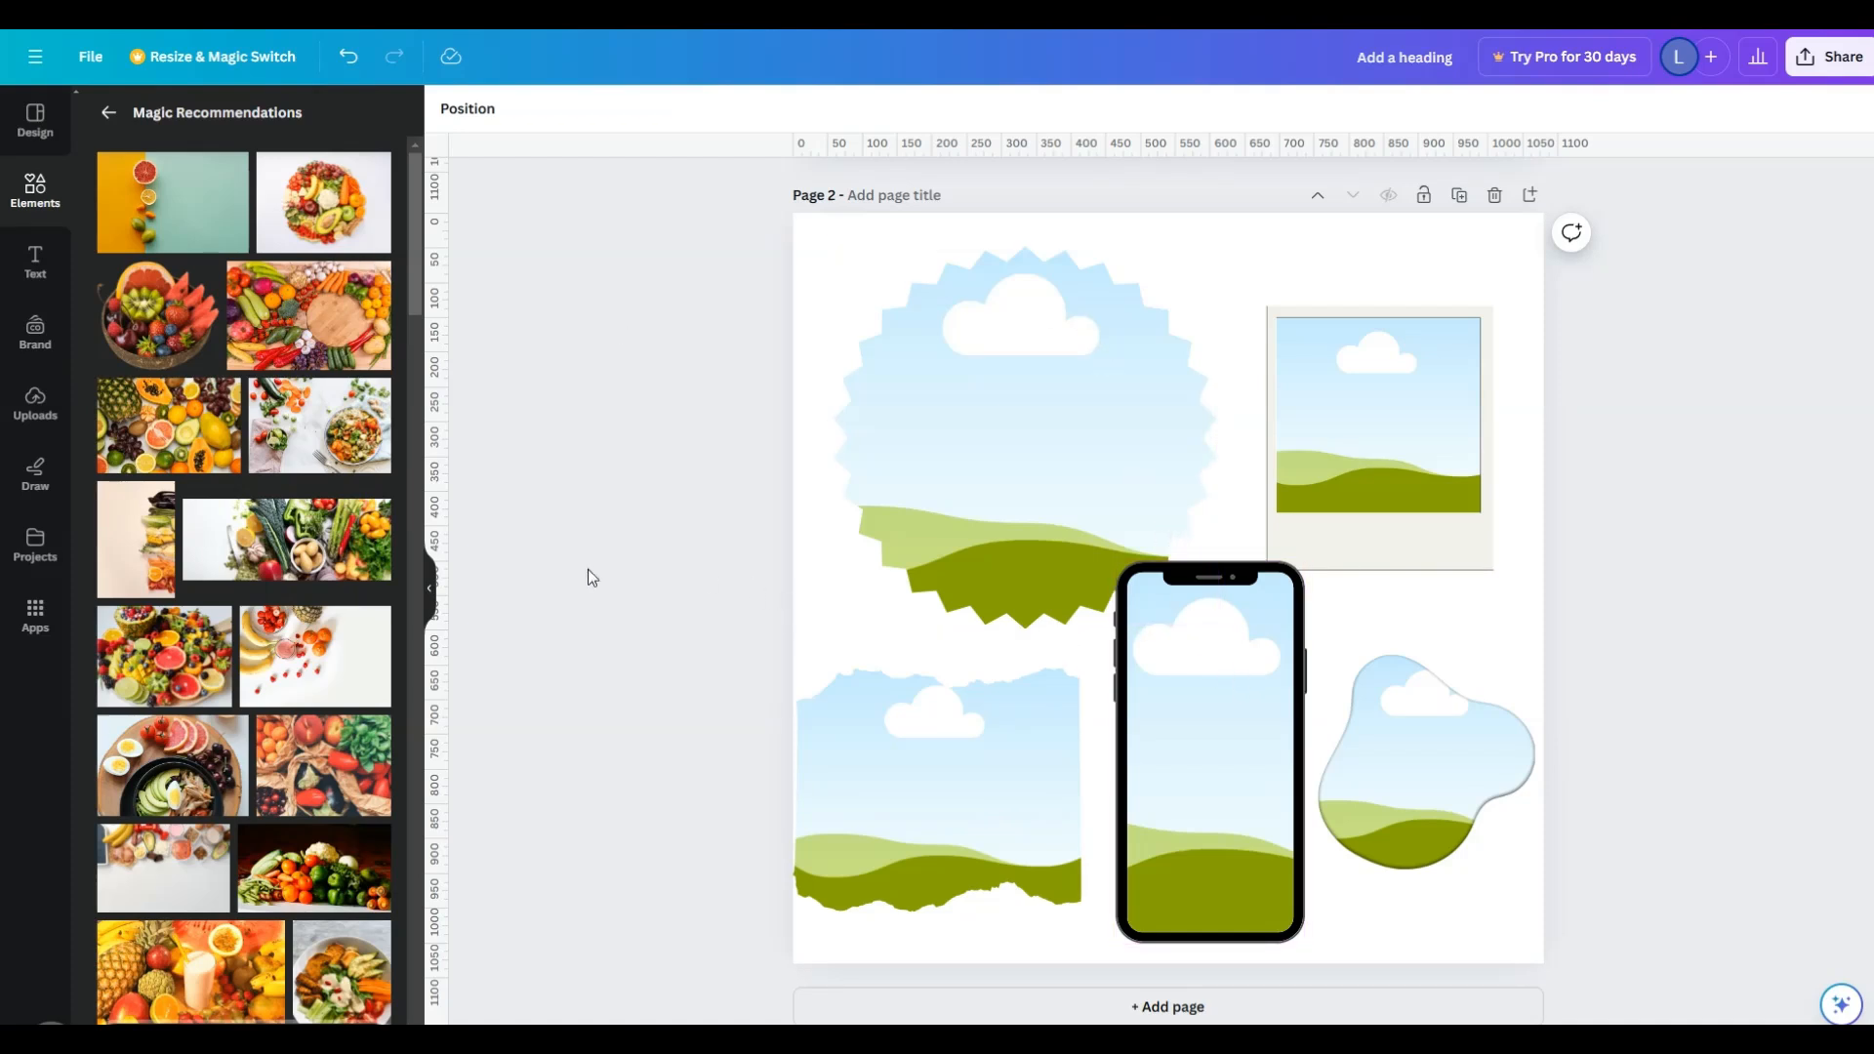
pyautogui.moveTo(327, 200); pyautogui.dragTo(1020, 439)
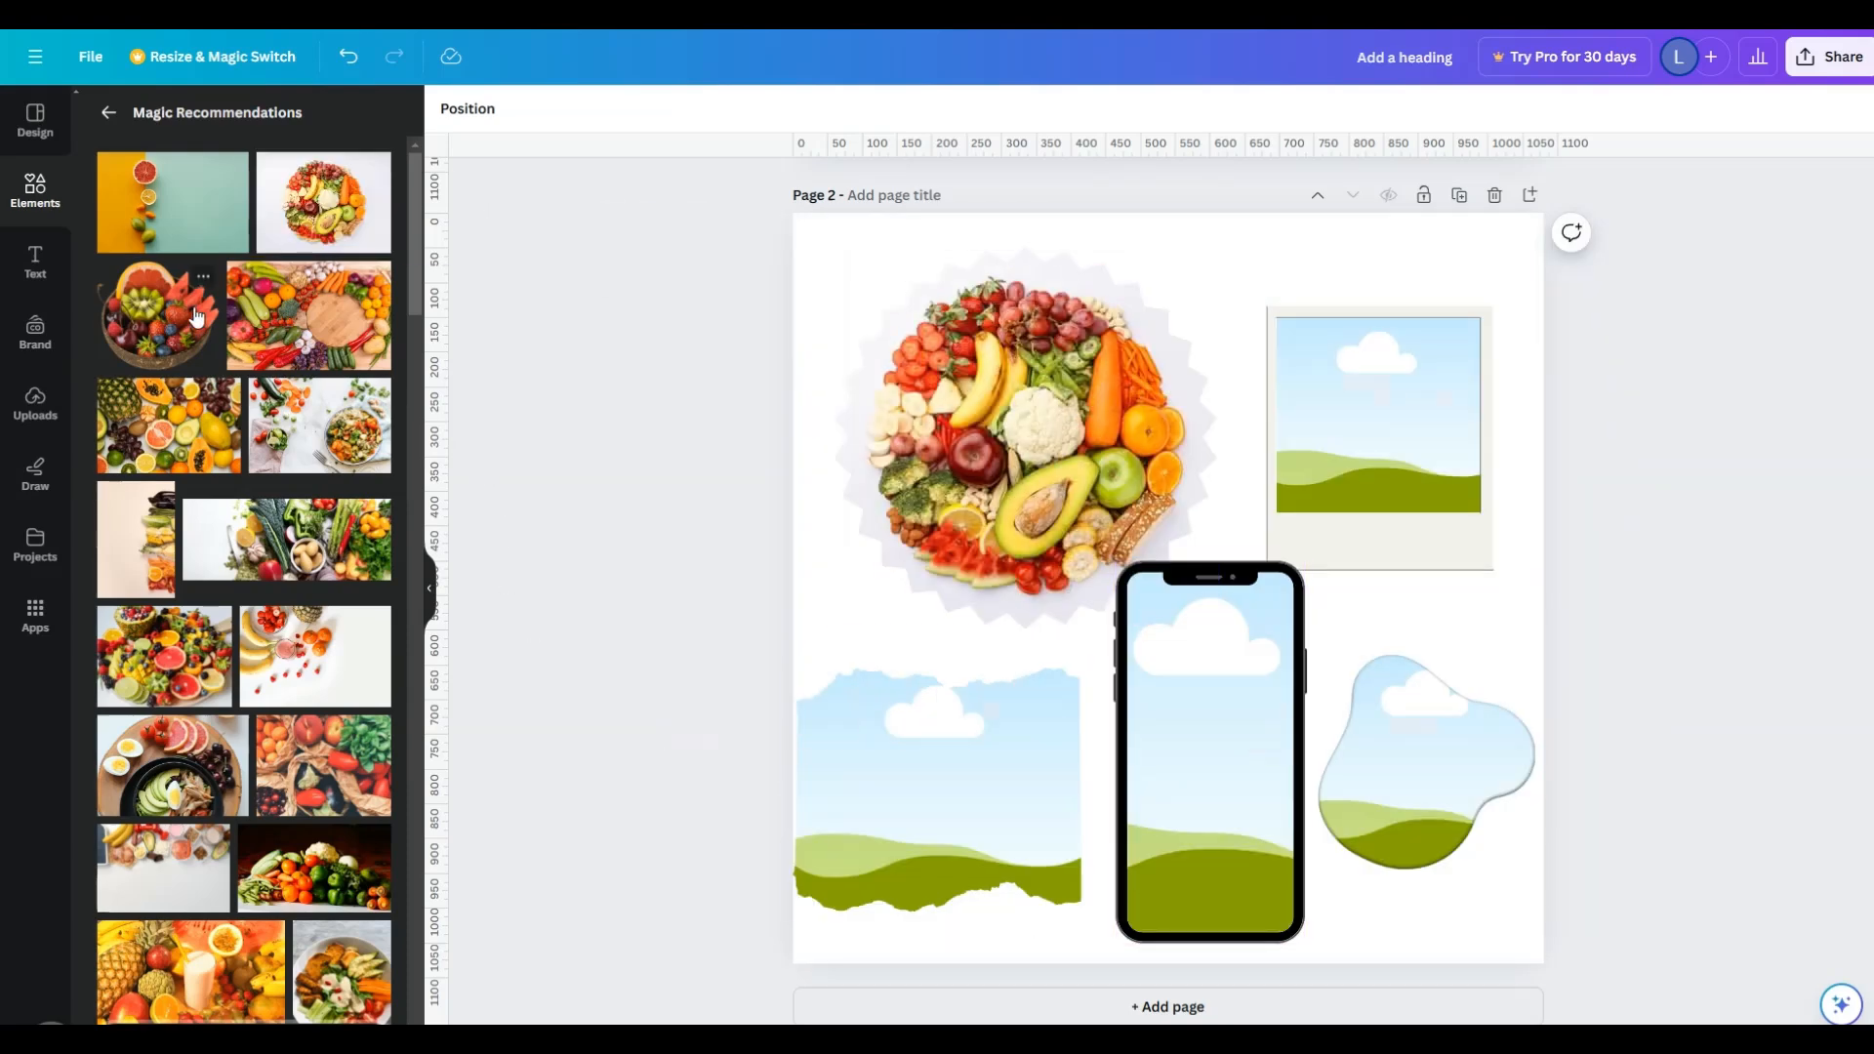
# - Fill the phone frame with the tall beige produce photo and the polaroid frame with the produce in brown paper
pyautogui.moveTo(136, 539); pyautogui.dragTo(1255, 694)
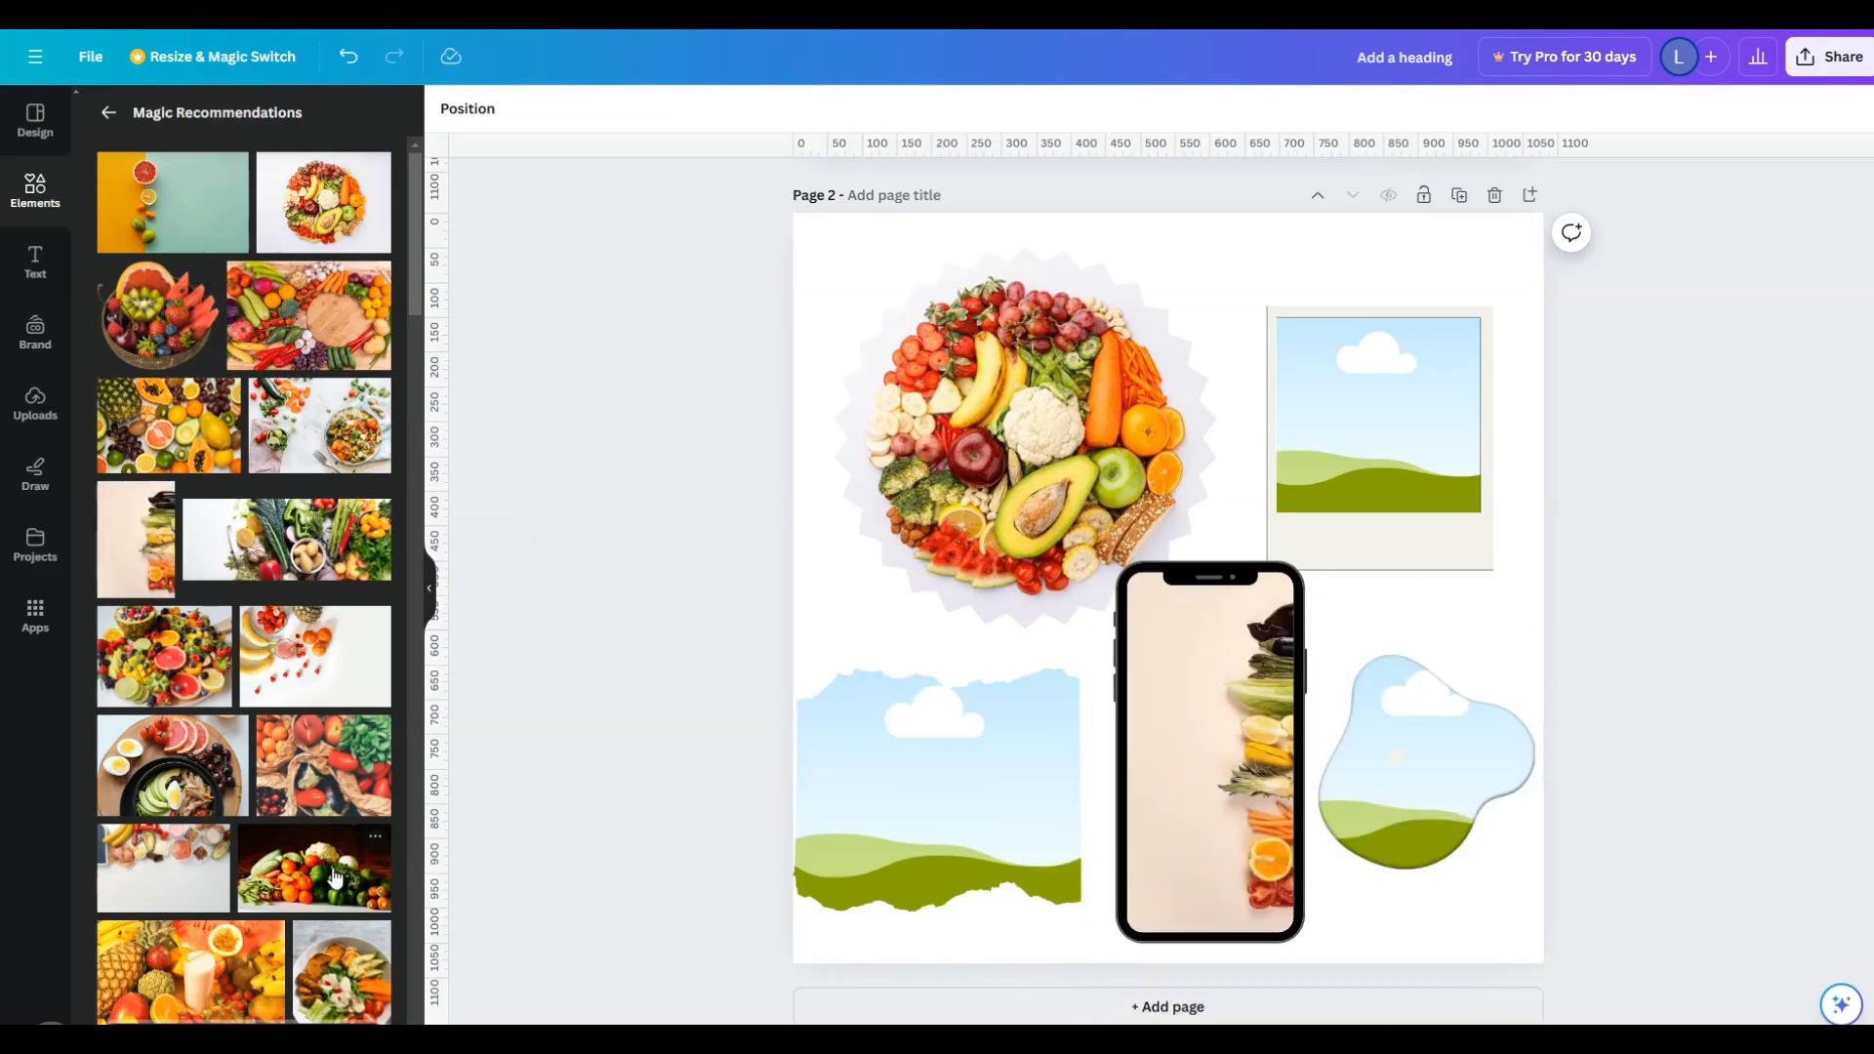
pyautogui.moveTo(336, 778); pyautogui.dragTo(1429, 381)
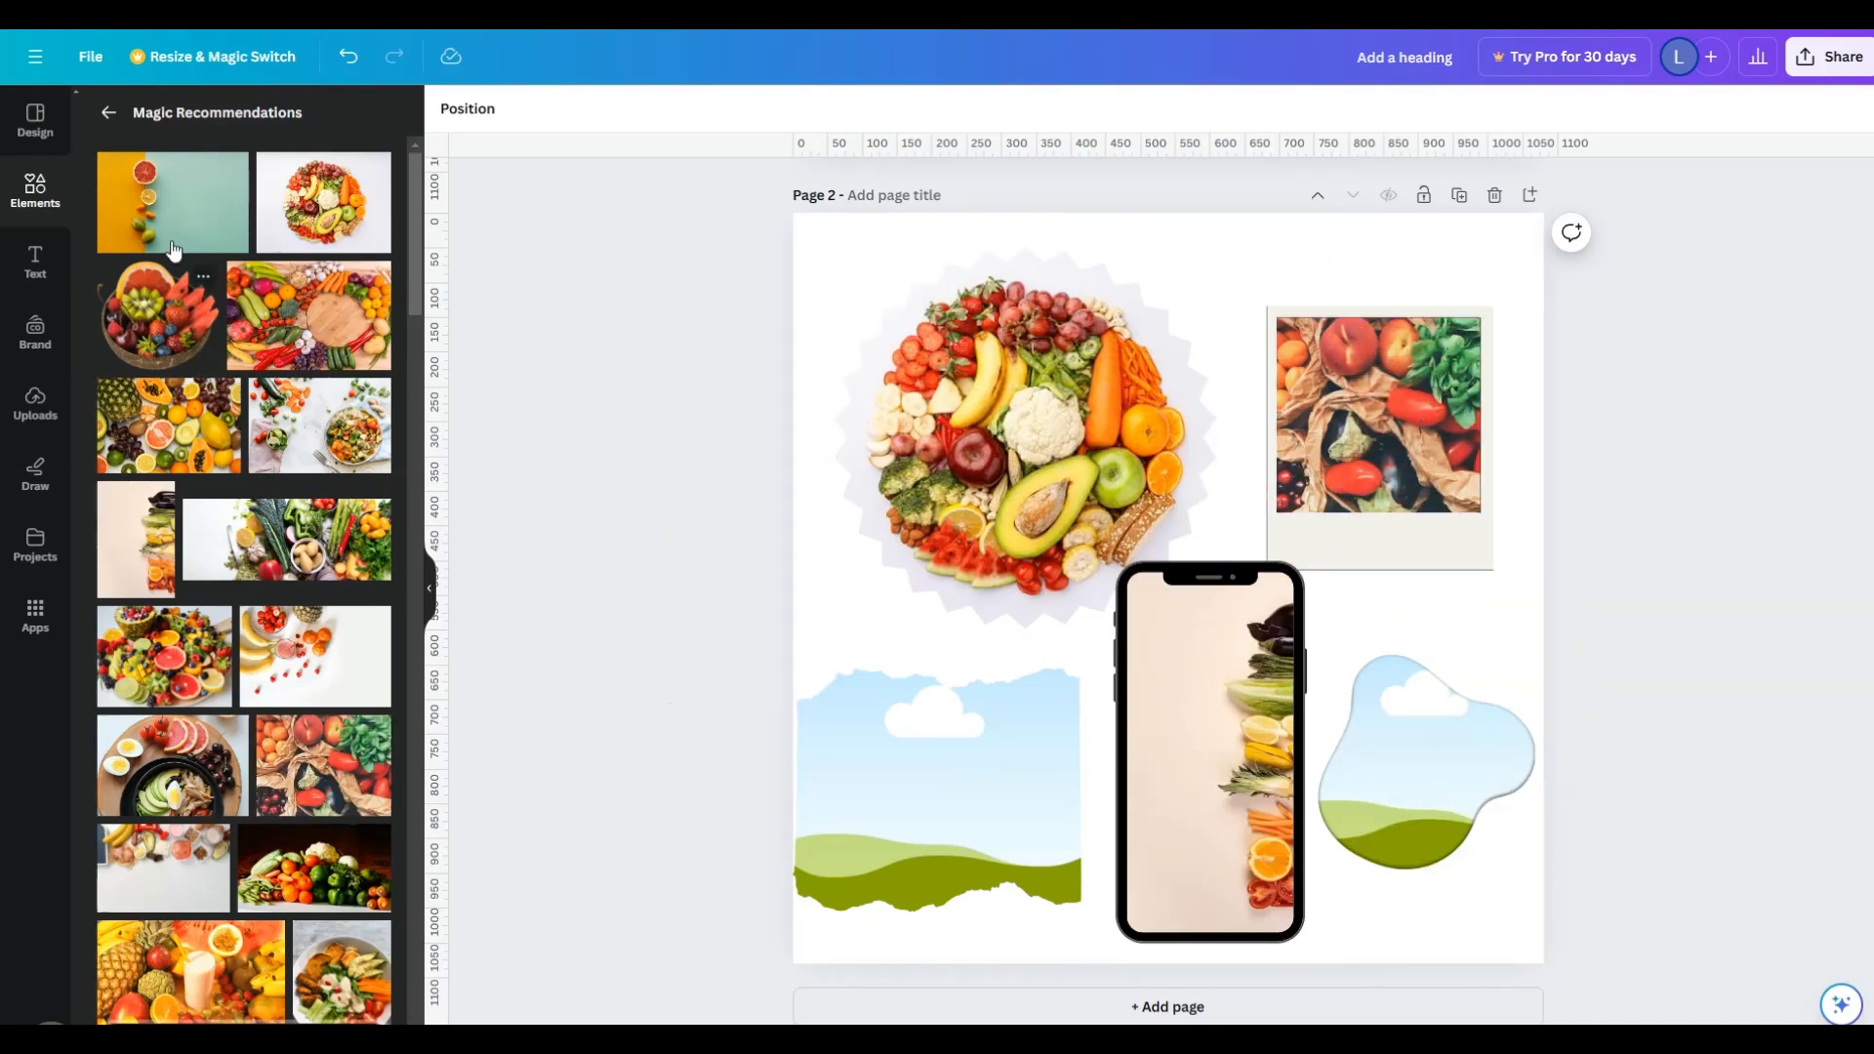
# - Fill the blob frame with the yellow and teal citrus photo
pyautogui.moveTo(176, 230); pyautogui.dragTo(1482, 771)
pyautogui.doubleClick(1423, 771)
pyautogui.click(1722, 723)
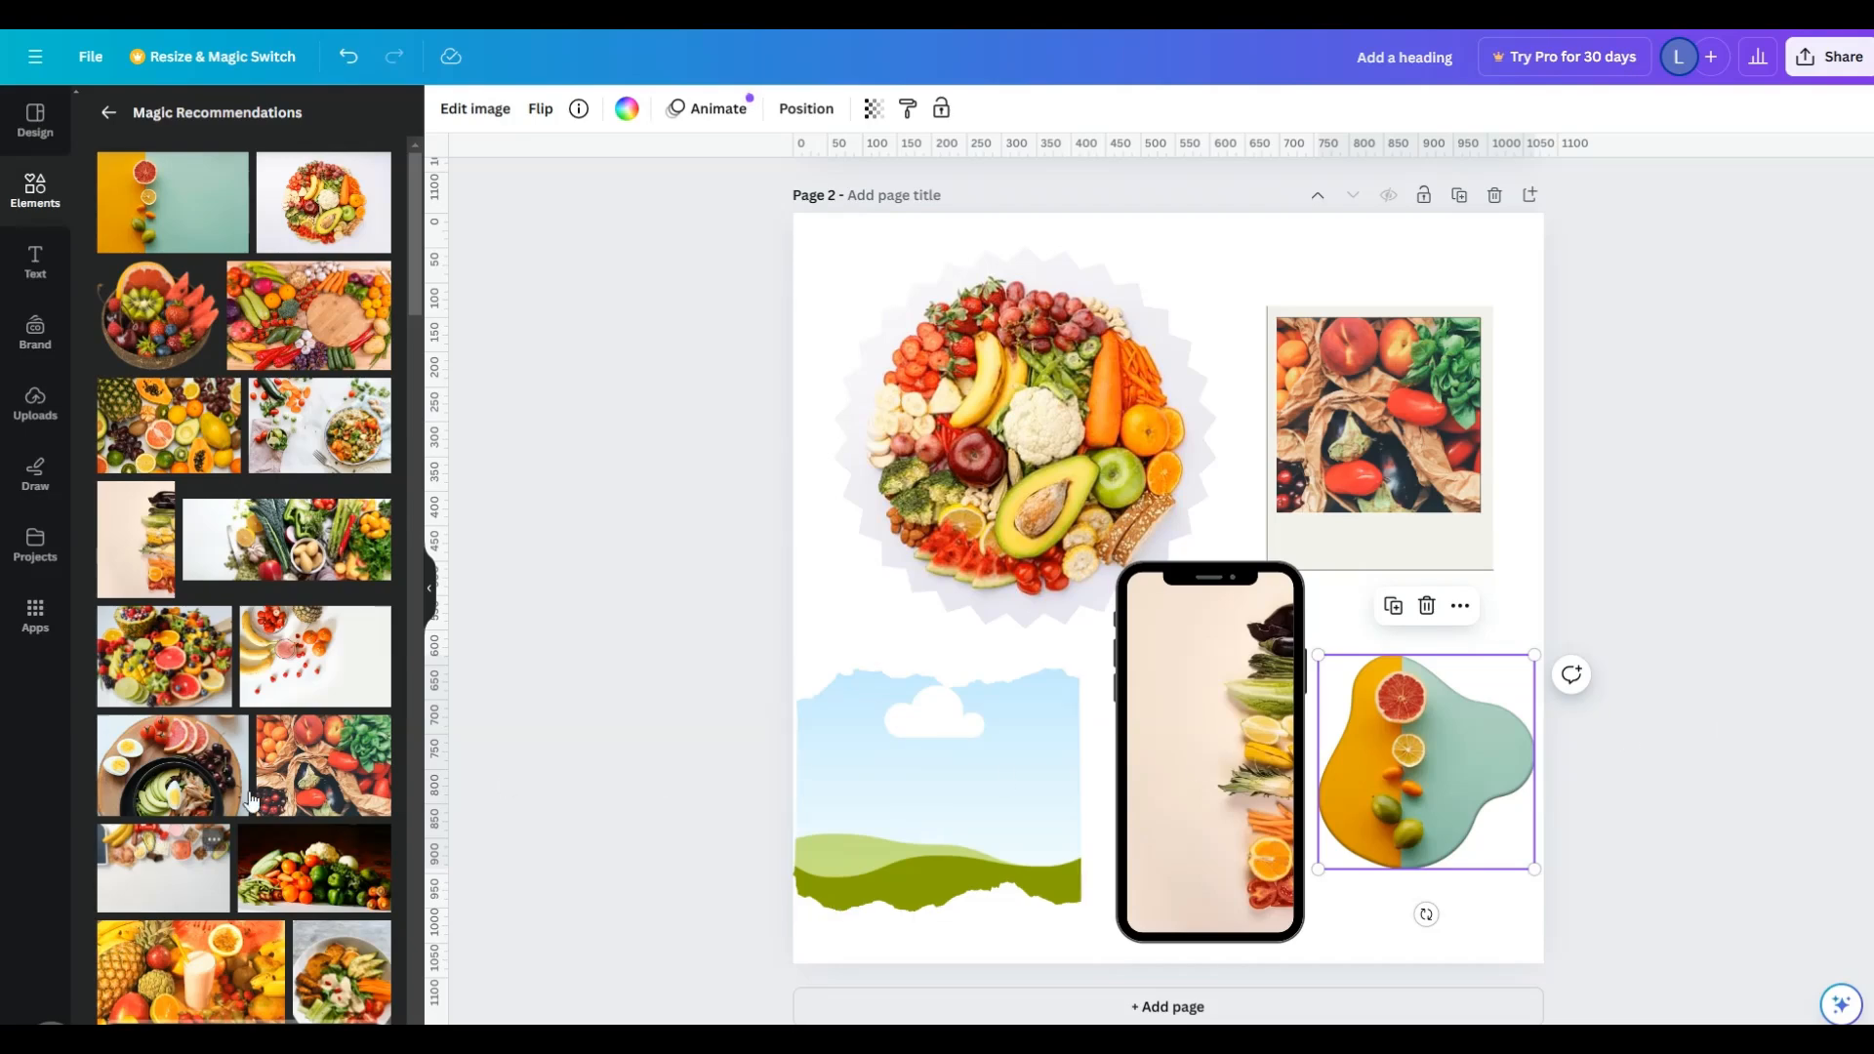
# - Fill the torn-paper frame with the salmon, avocado and nuts photo from further down the recommended photos
pyautogui.scroll(-3, 214, 839)
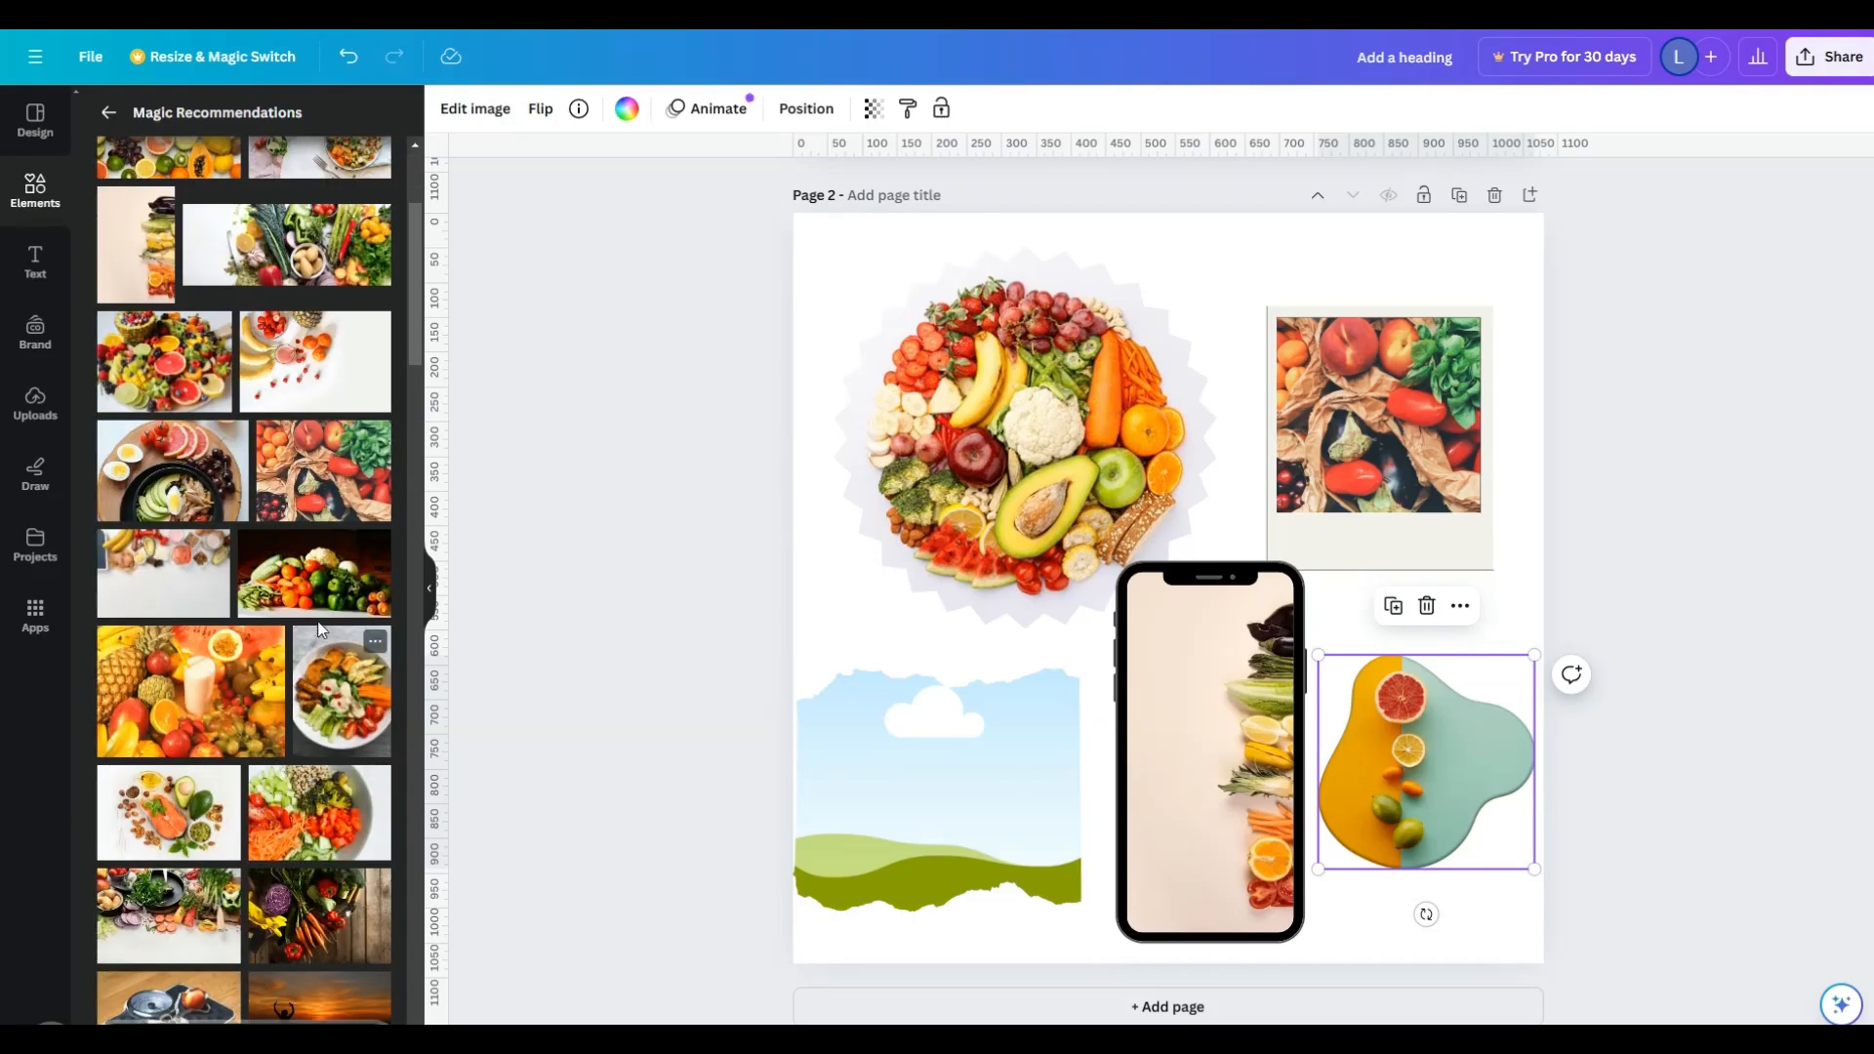
pyautogui.moveTo(189, 814); pyautogui.dragTo(957, 791)
pyautogui.click(1069, 957)
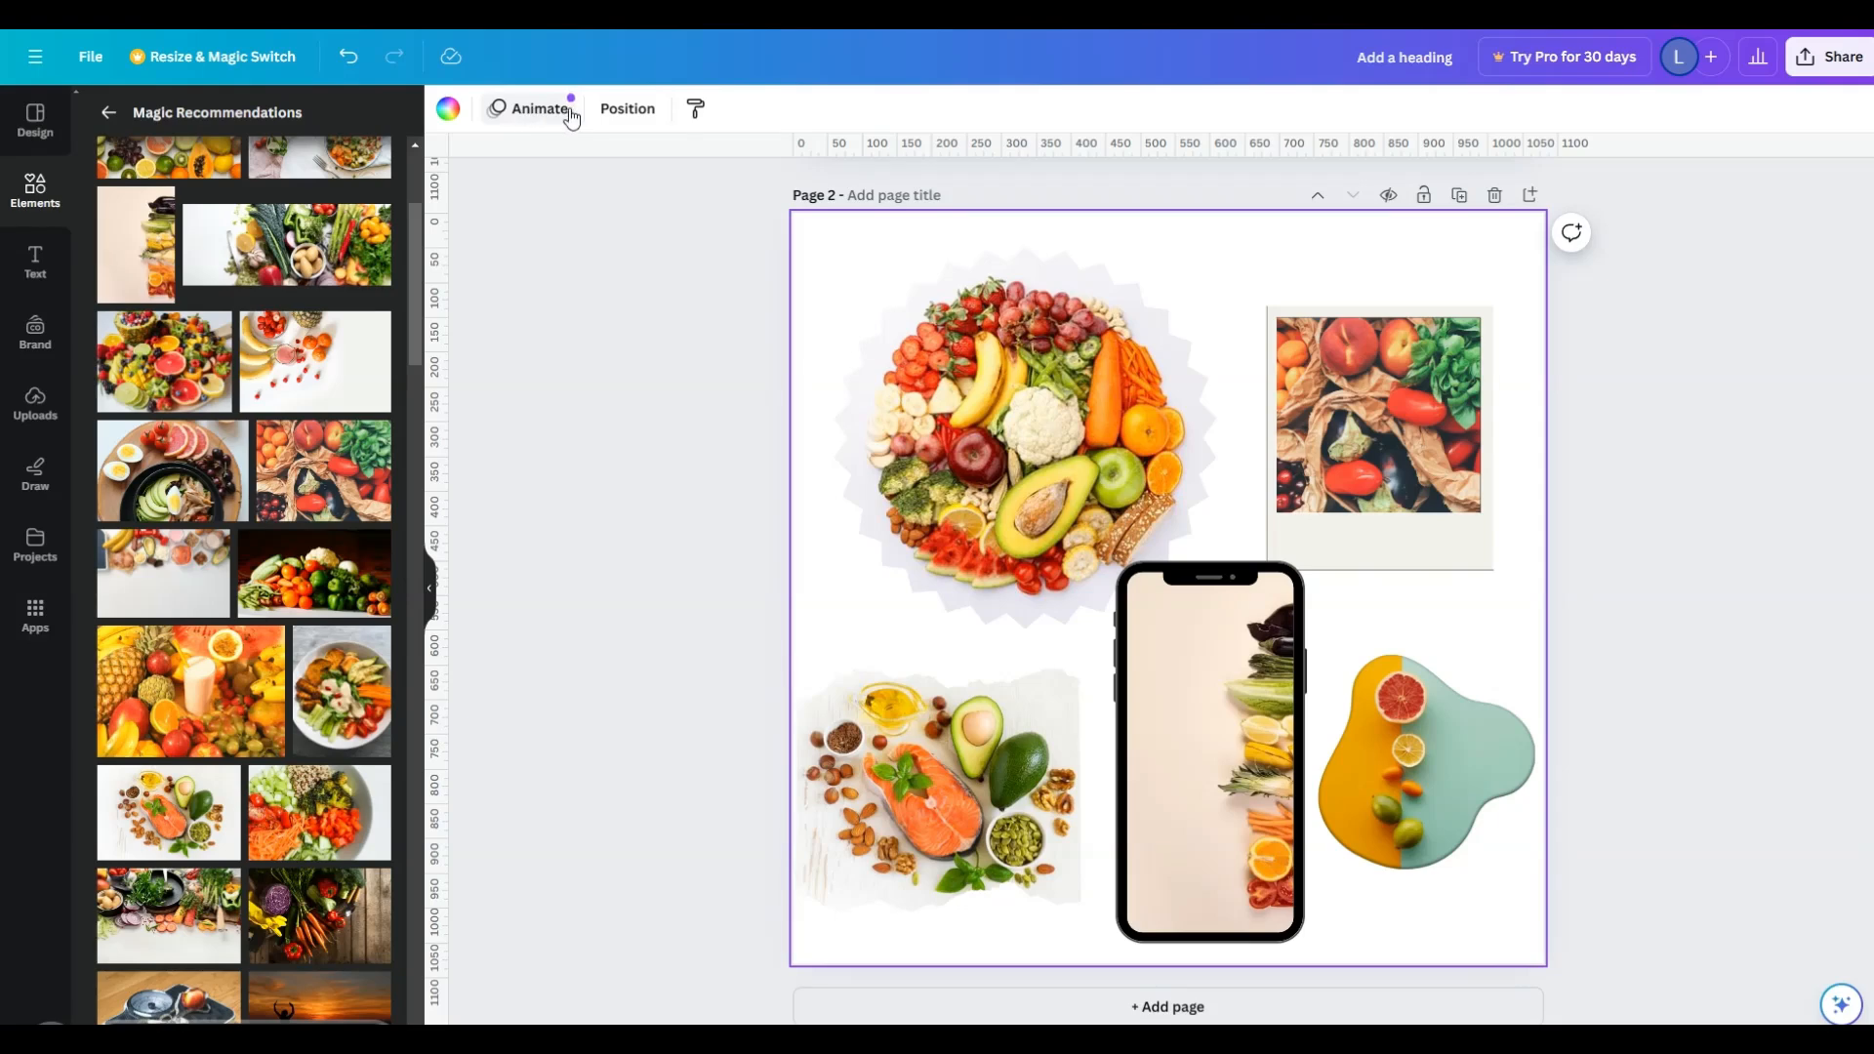
# - Set the background of page 2 to black from the document colors
pyautogui.click(449, 110)
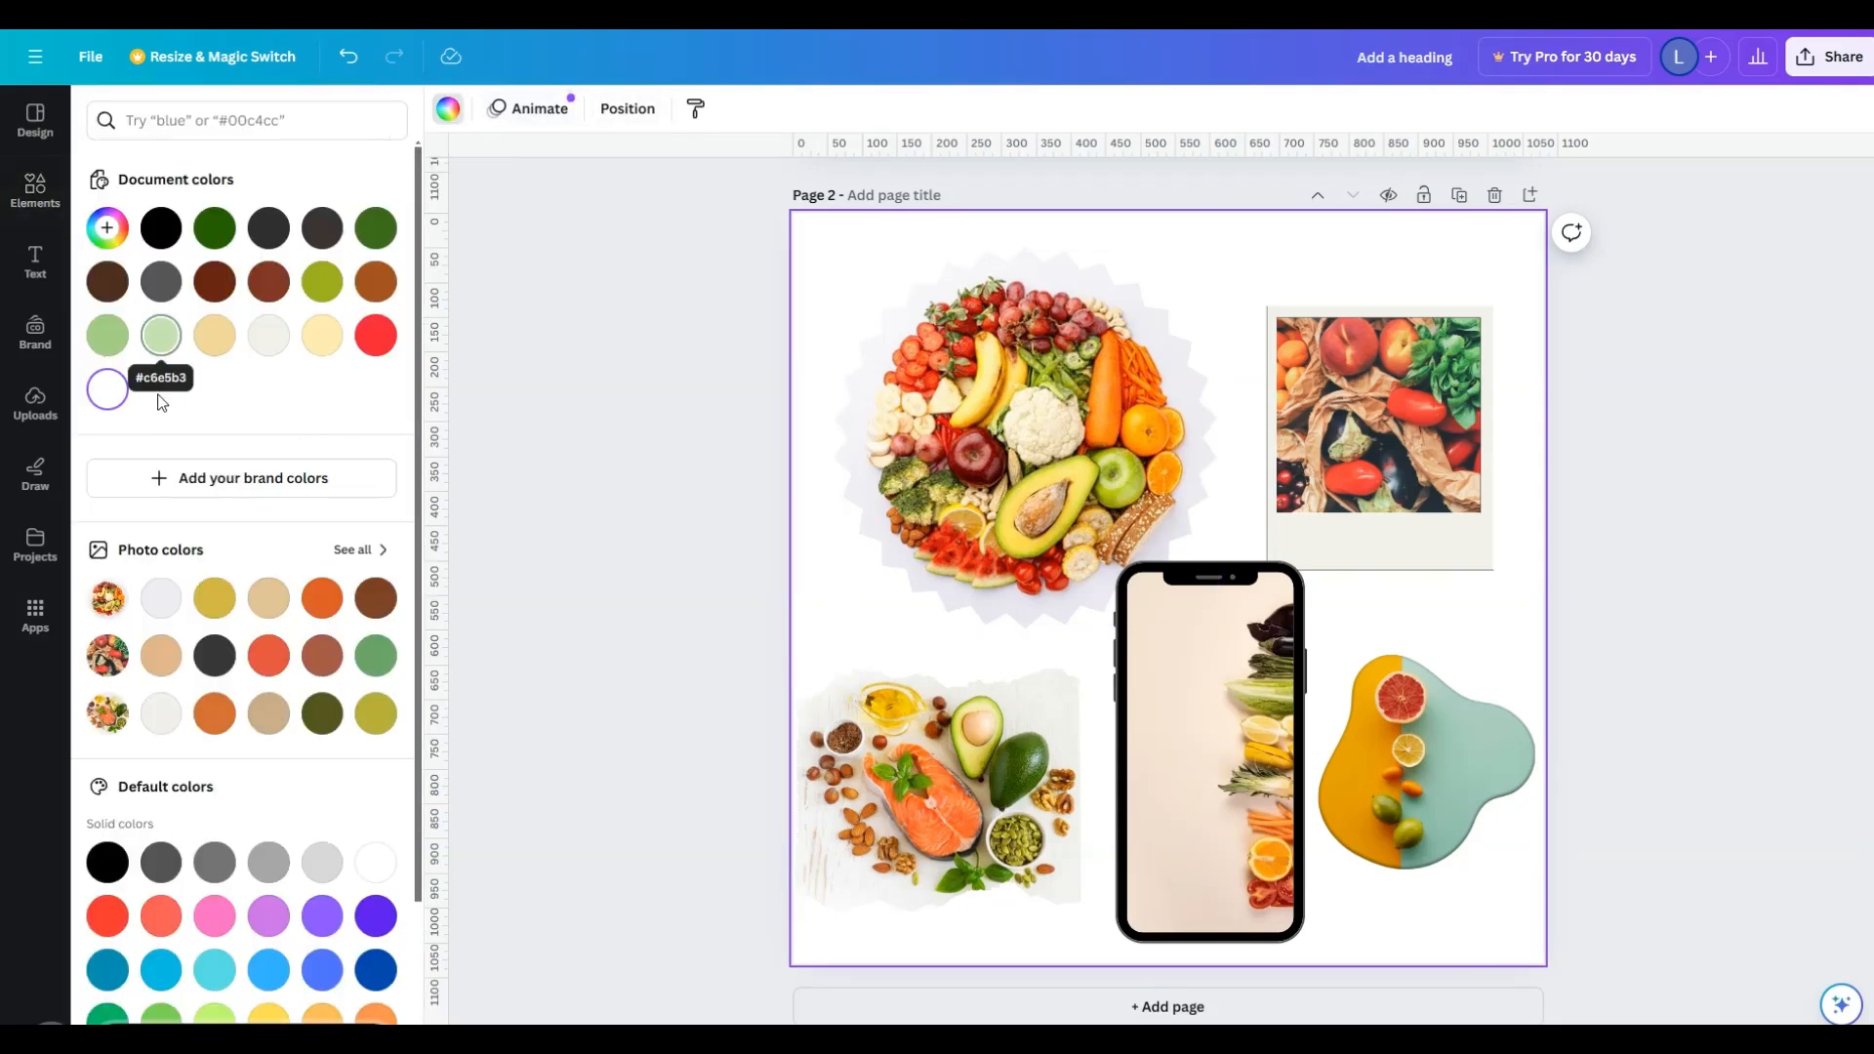
pyautogui.click(156, 230)
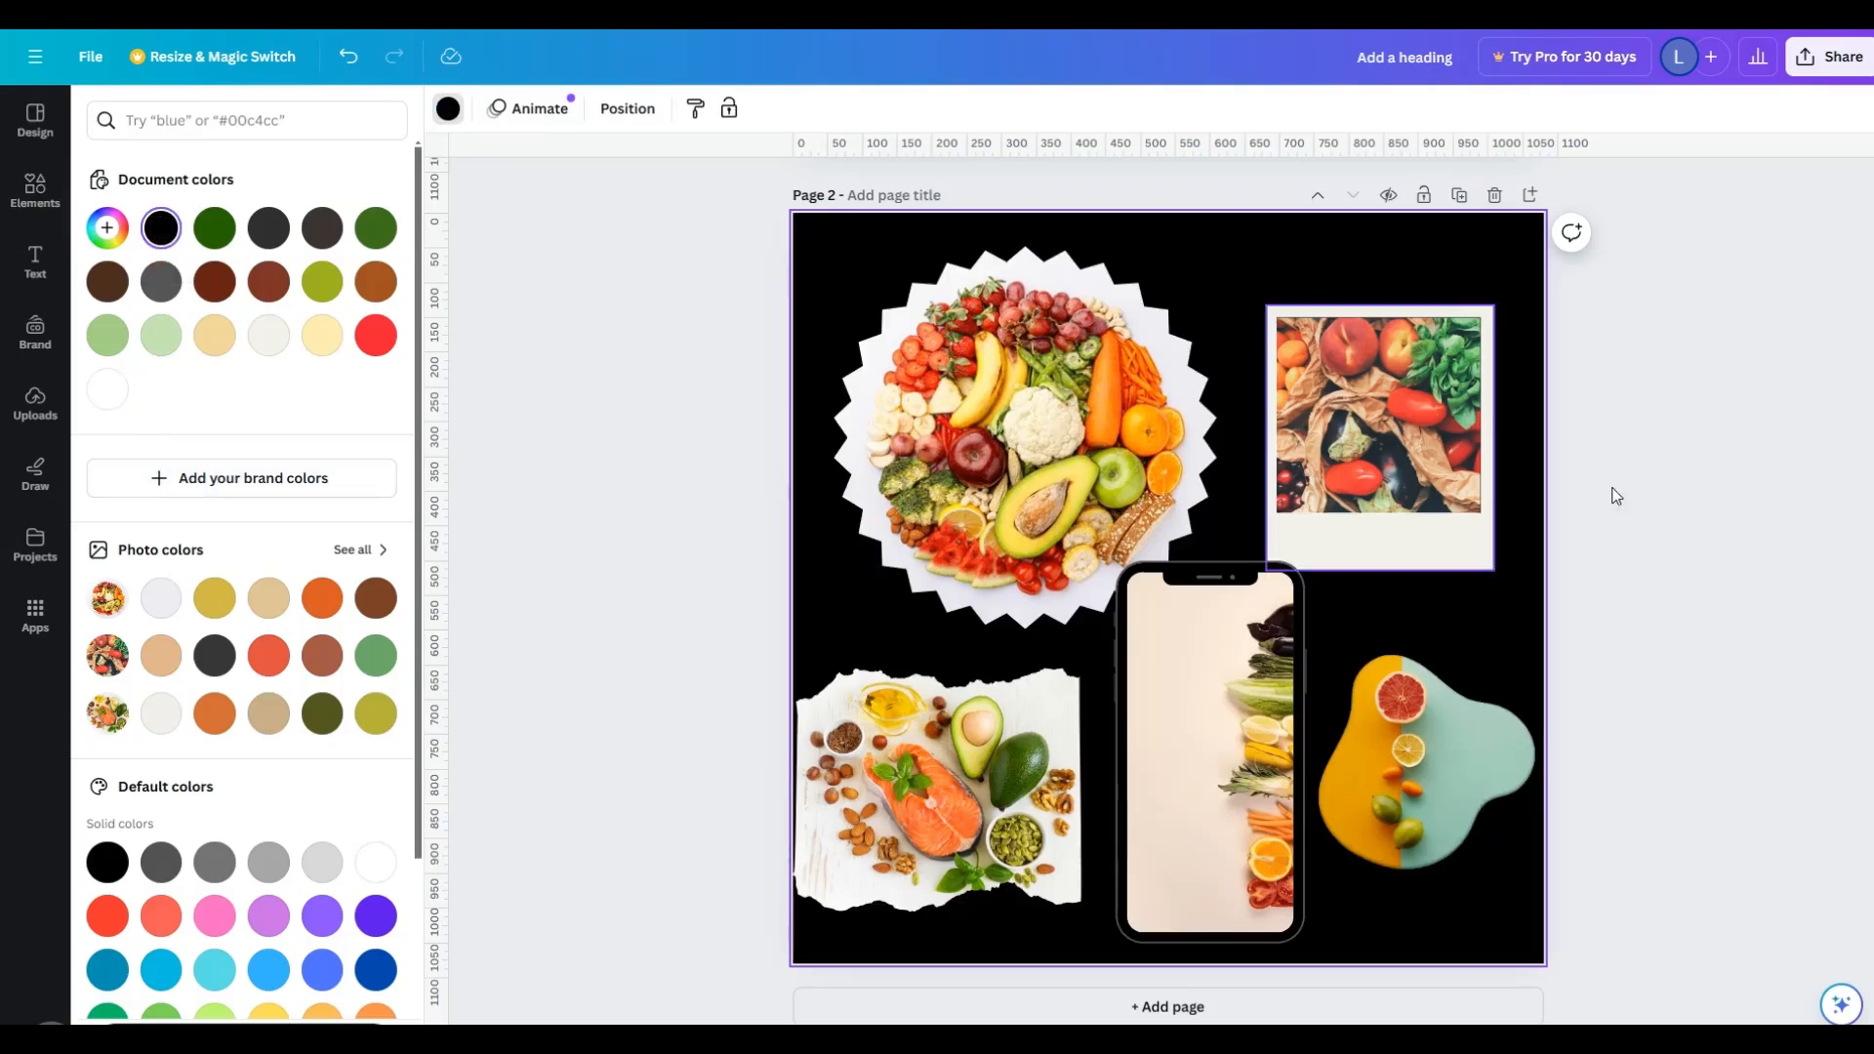
pyautogui.click(1643, 540)
# - Move the polaroid frame up toward the page's upper-right corner and scale down the starburst frame
pyautogui.moveTo(1440, 522); pyautogui.dragTo(1469, 452)
pyautogui.click(1162, 546)
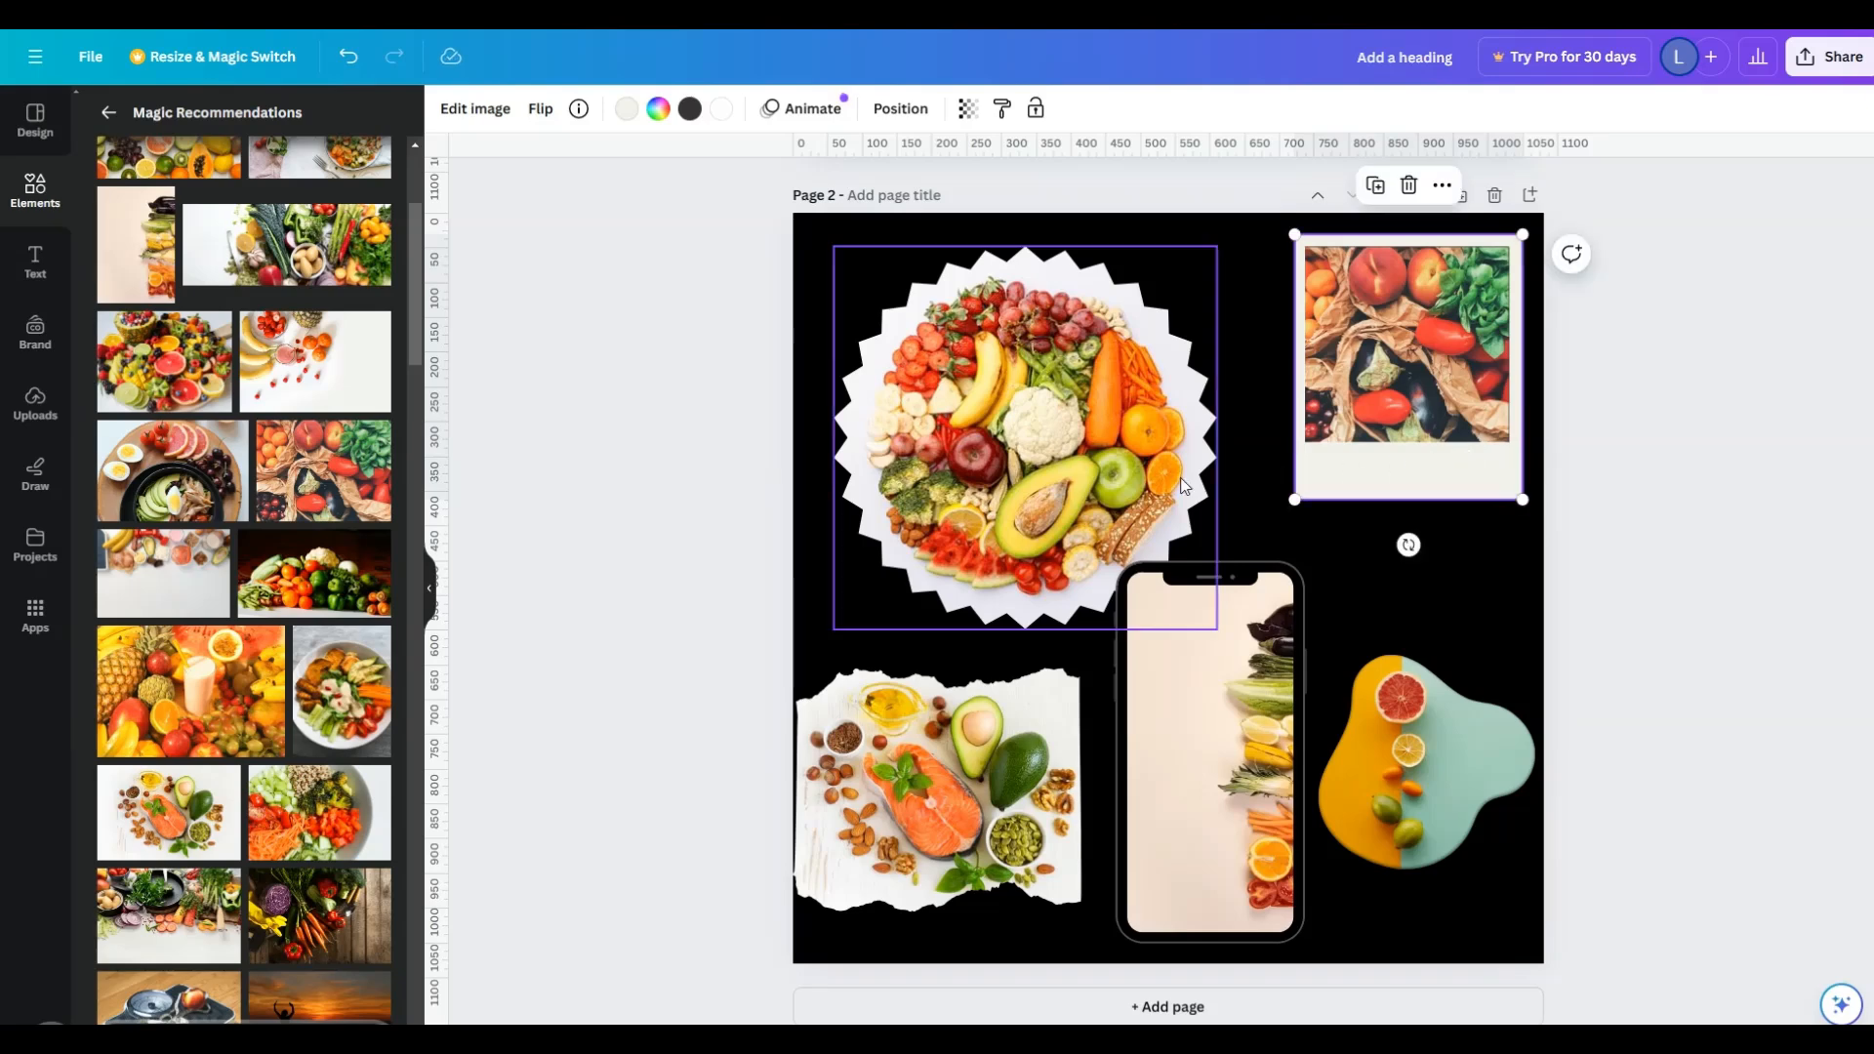
pyautogui.moveTo(1218, 630); pyautogui.dragTo(1152, 506)
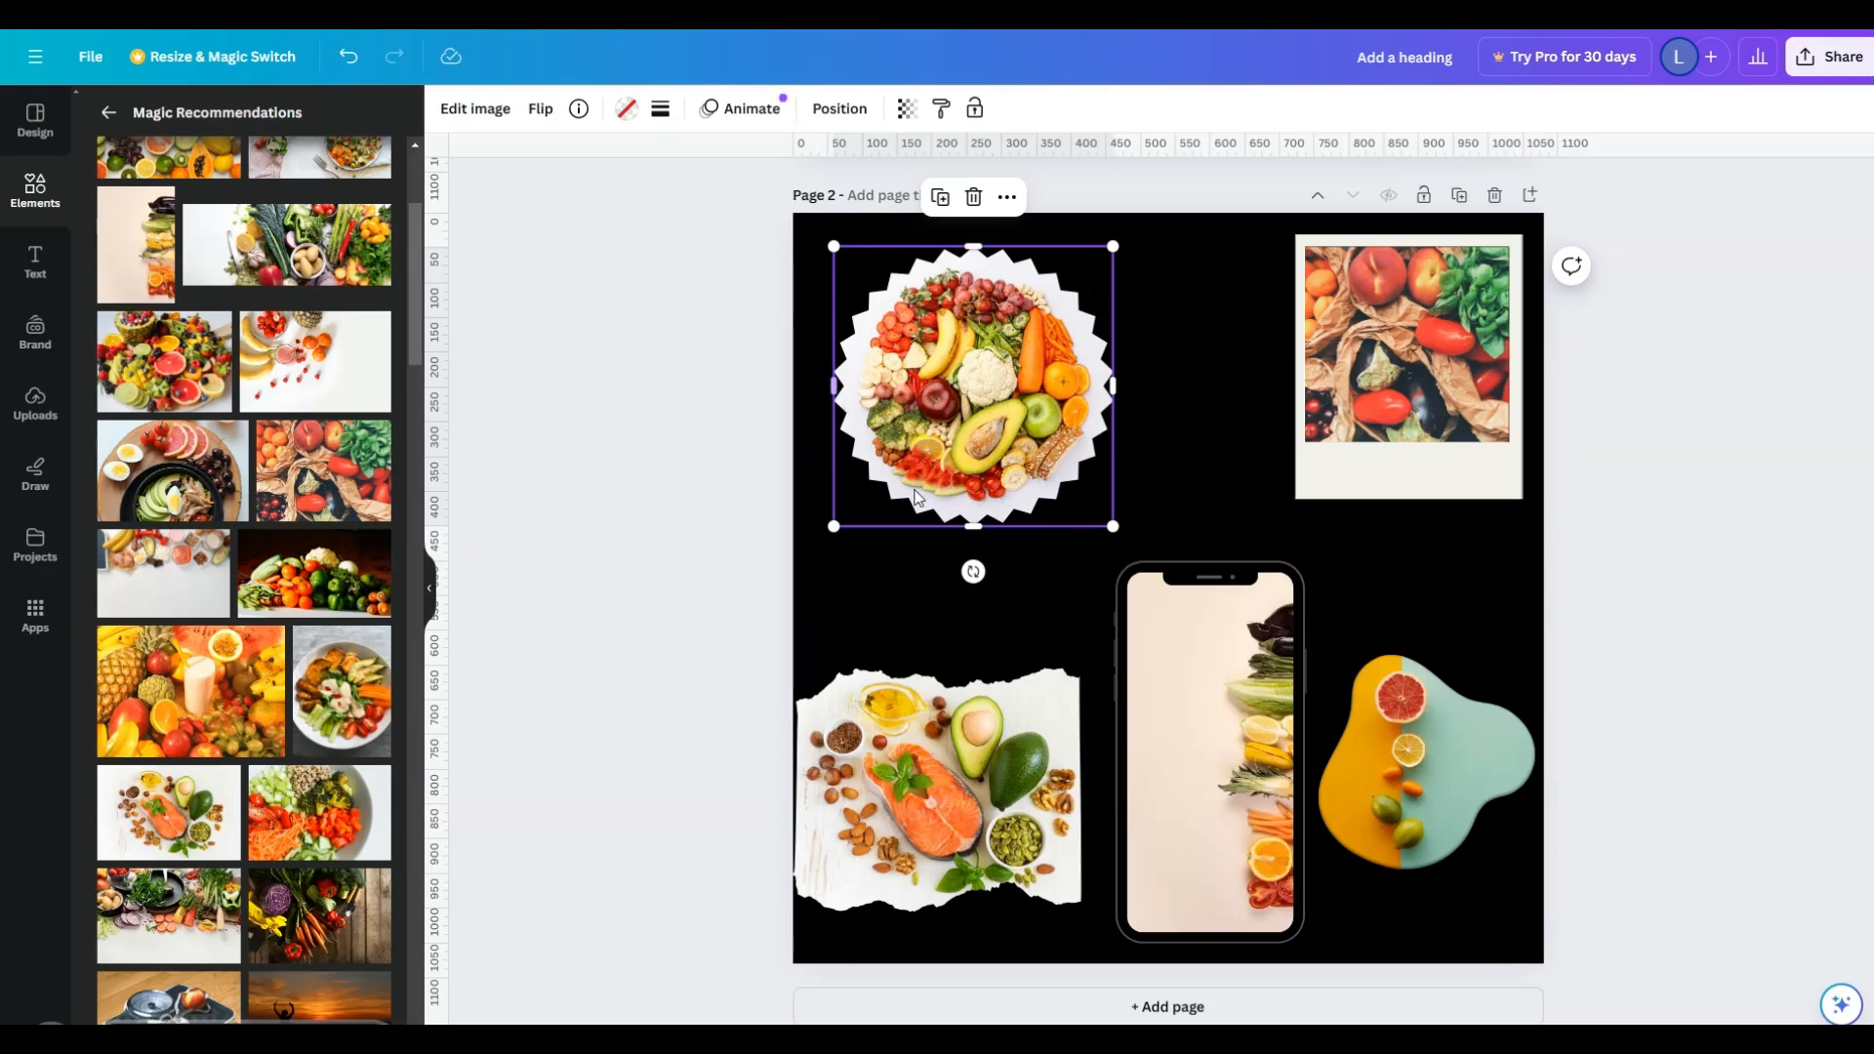
# - Enlarge and reposition the photo inside the starburst frame so the produce fills the whole shape
pyautogui.doubleClick(980, 388)
pyautogui.moveTo(1160, 524); pyautogui.dragTo(1358, 676)
pyautogui.moveTo(1266, 536); pyautogui.dragTo(1159, 439)
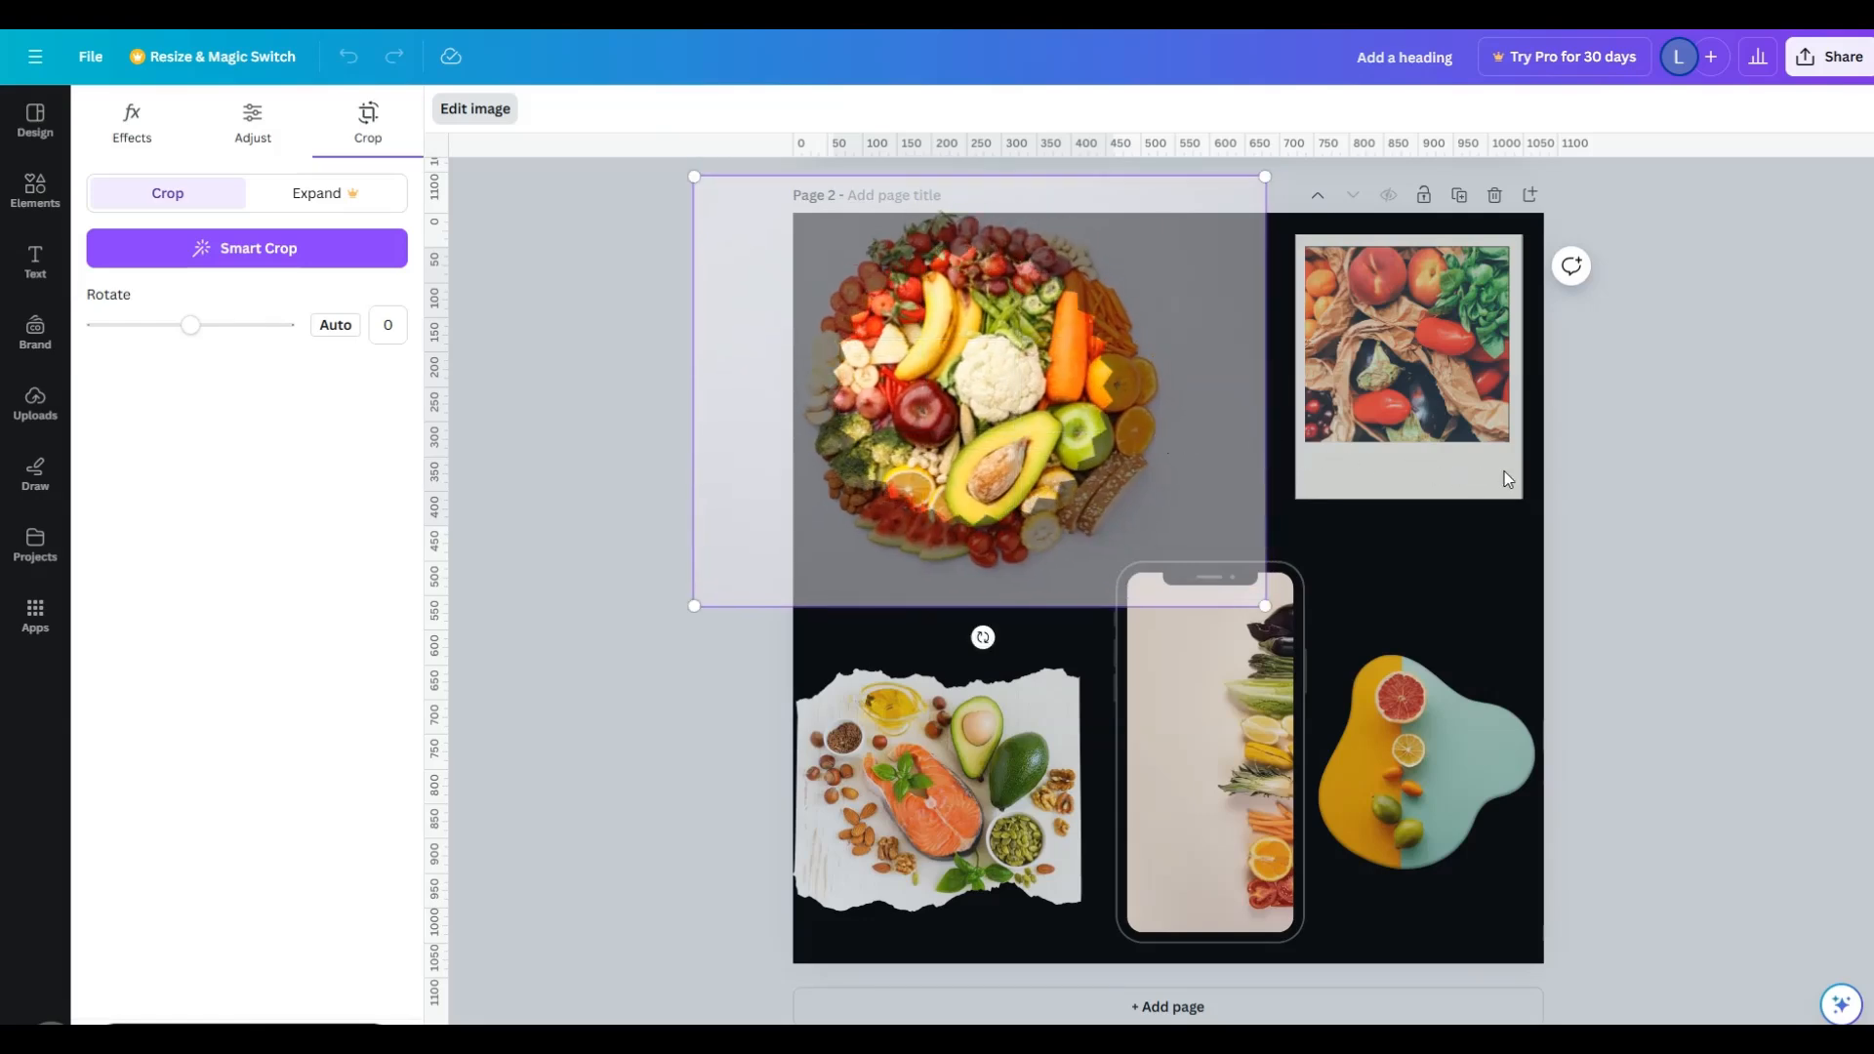
pyautogui.click(1673, 448)
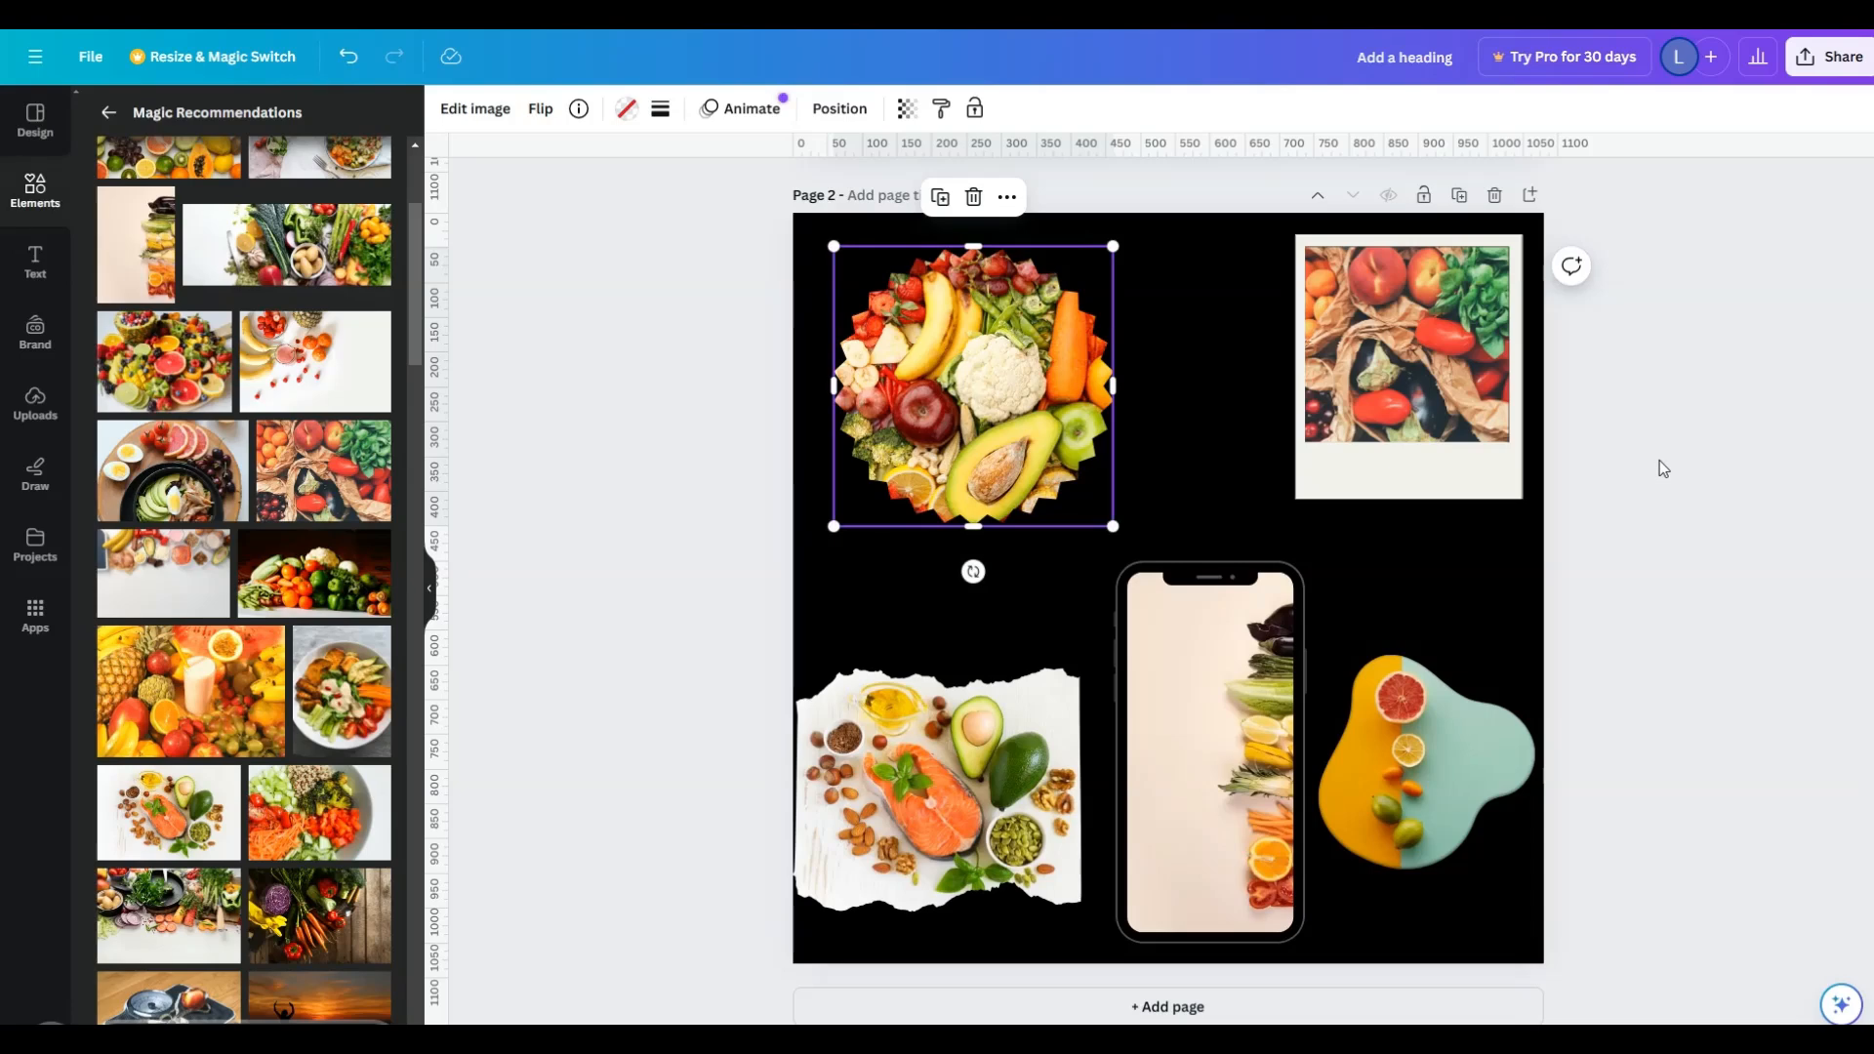
# - Move the starburst frame and enlarge it to cover much of the upper part of the page
pyautogui.moveTo(1110, 431); pyautogui.dragTo(1076, 468)
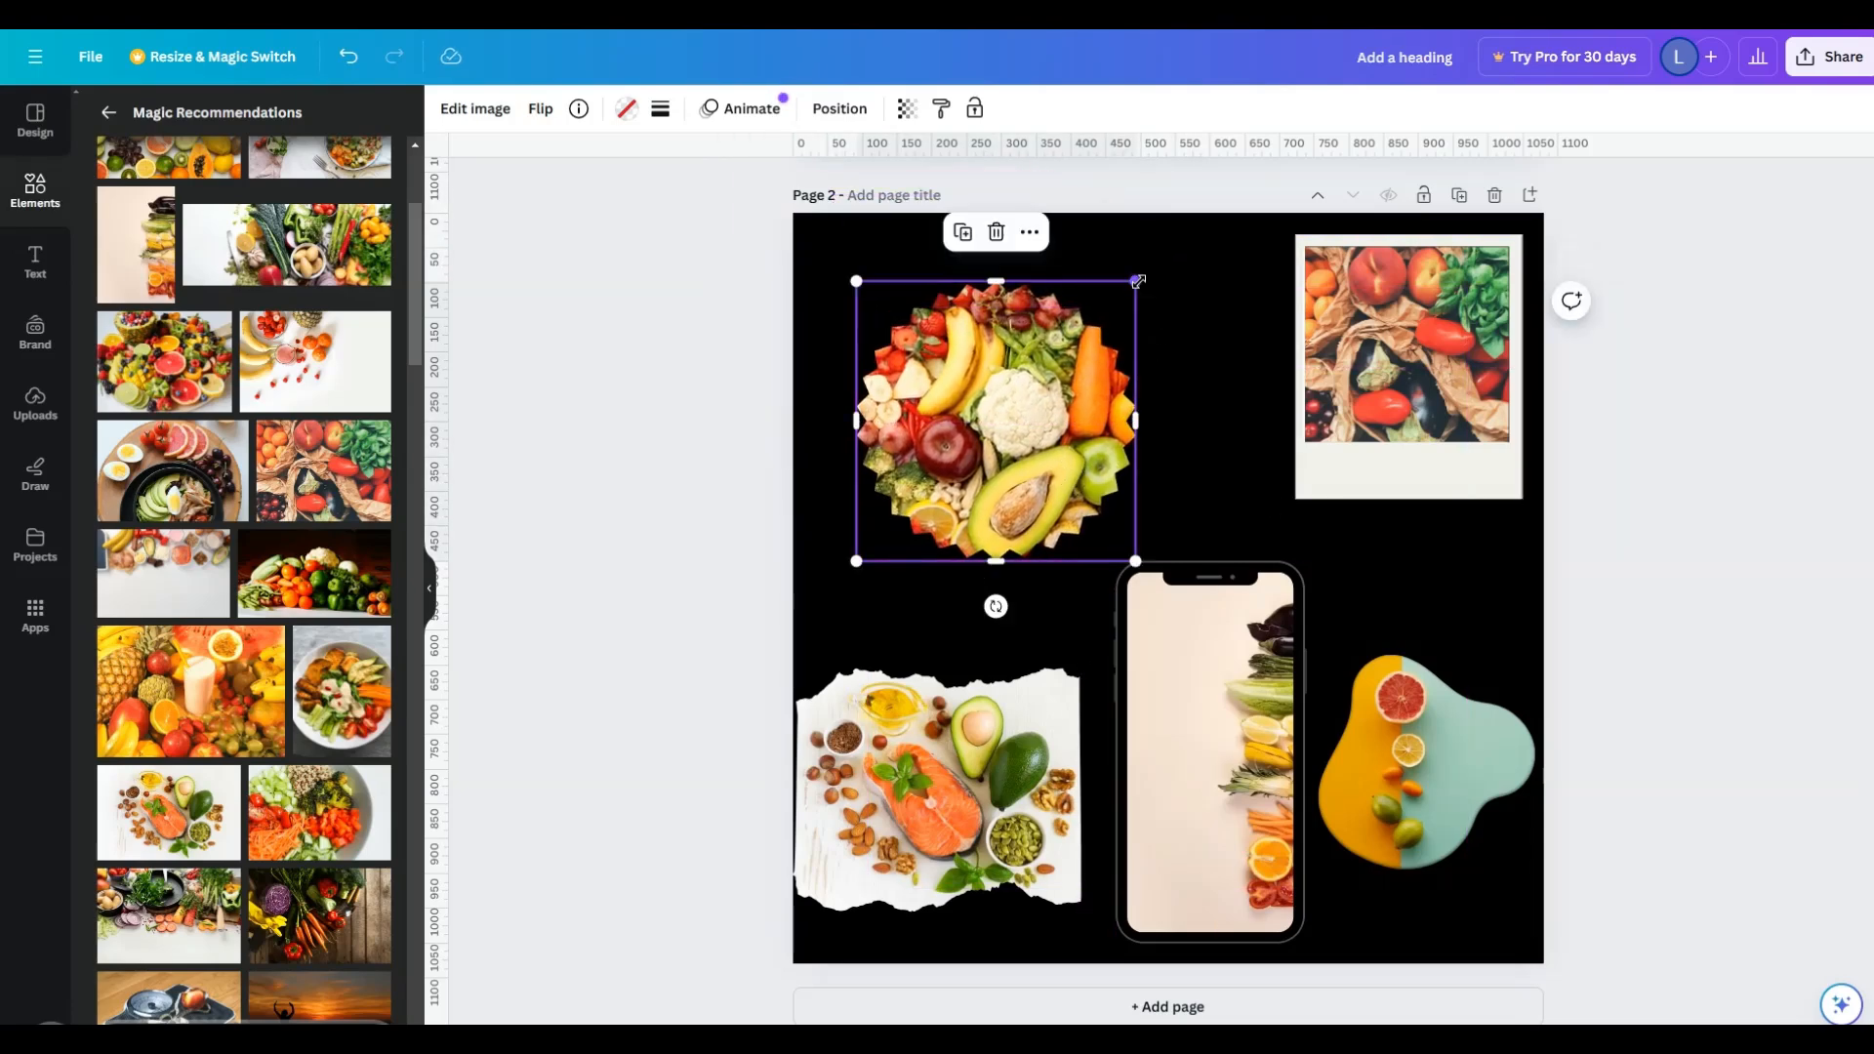
pyautogui.moveTo(1140, 280); pyautogui.dragTo(1574, 61)
pyautogui.moveTo(1162, 363); pyautogui.dragTo(902, 436)
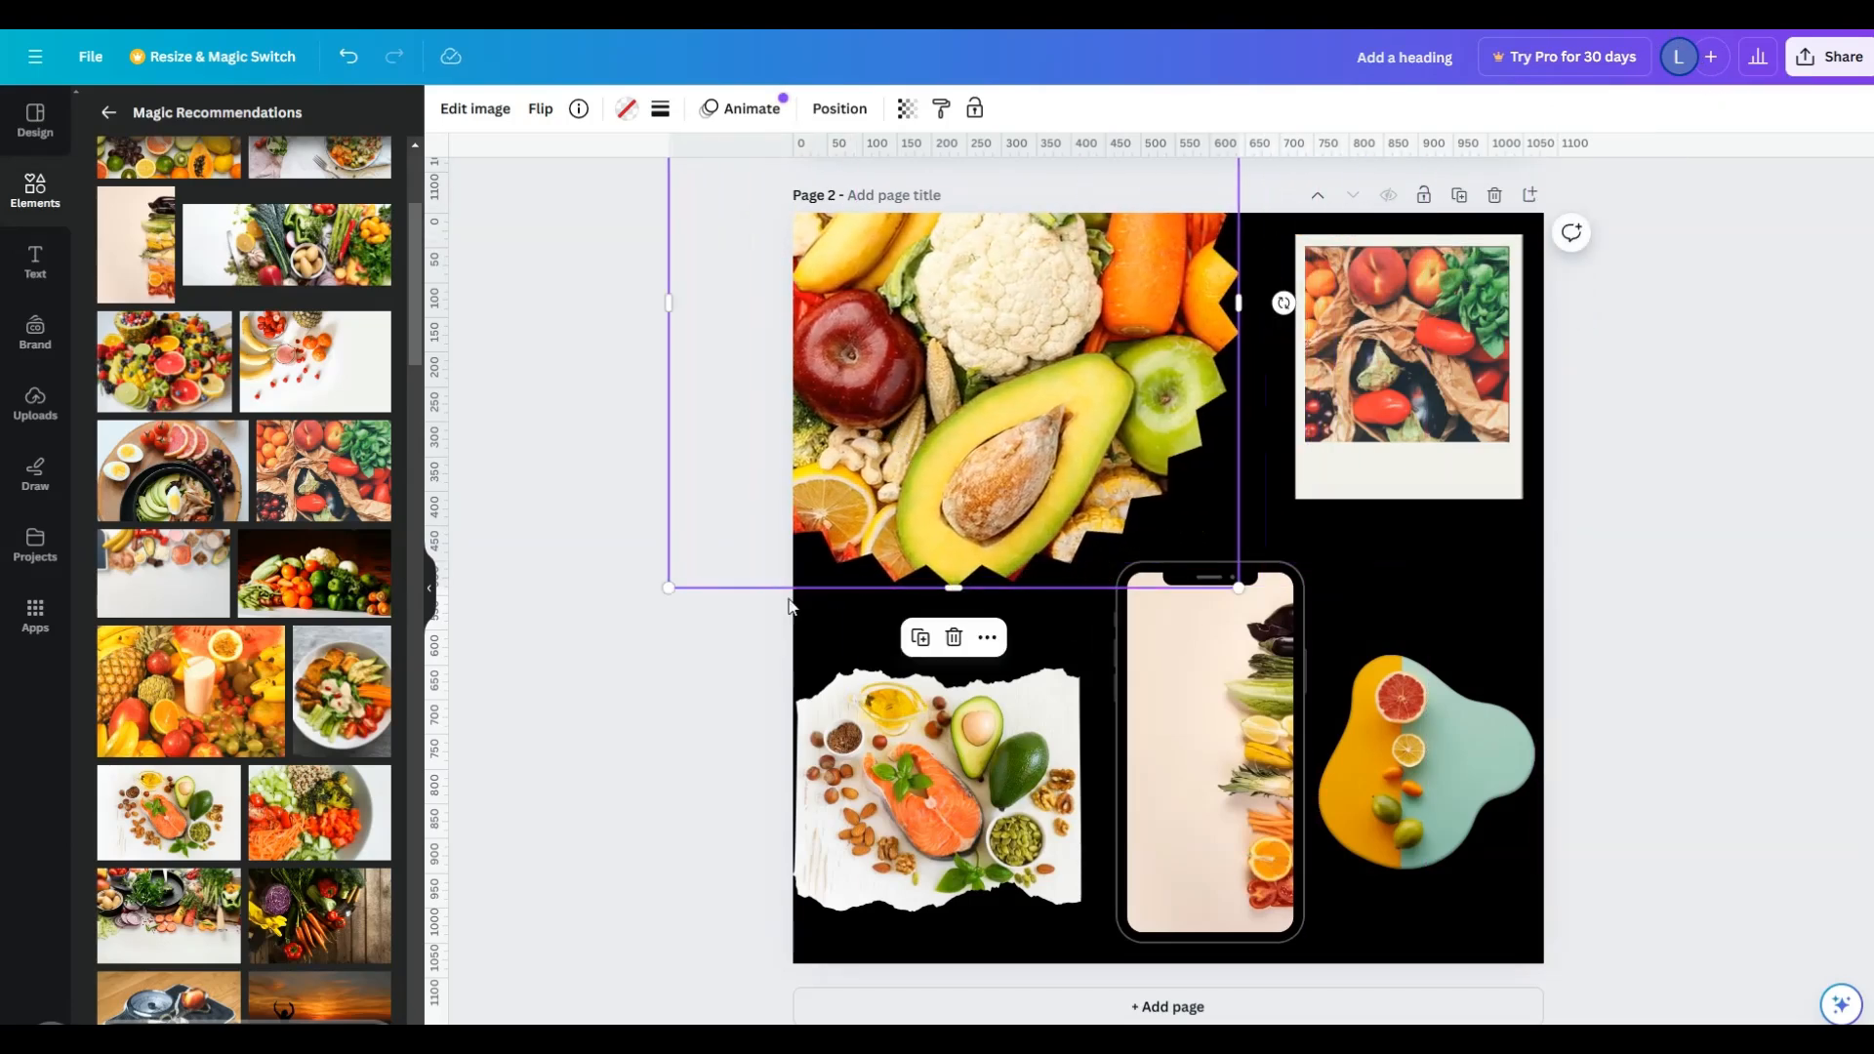
pyautogui.moveTo(1061, 512); pyautogui.dragTo(991, 694)
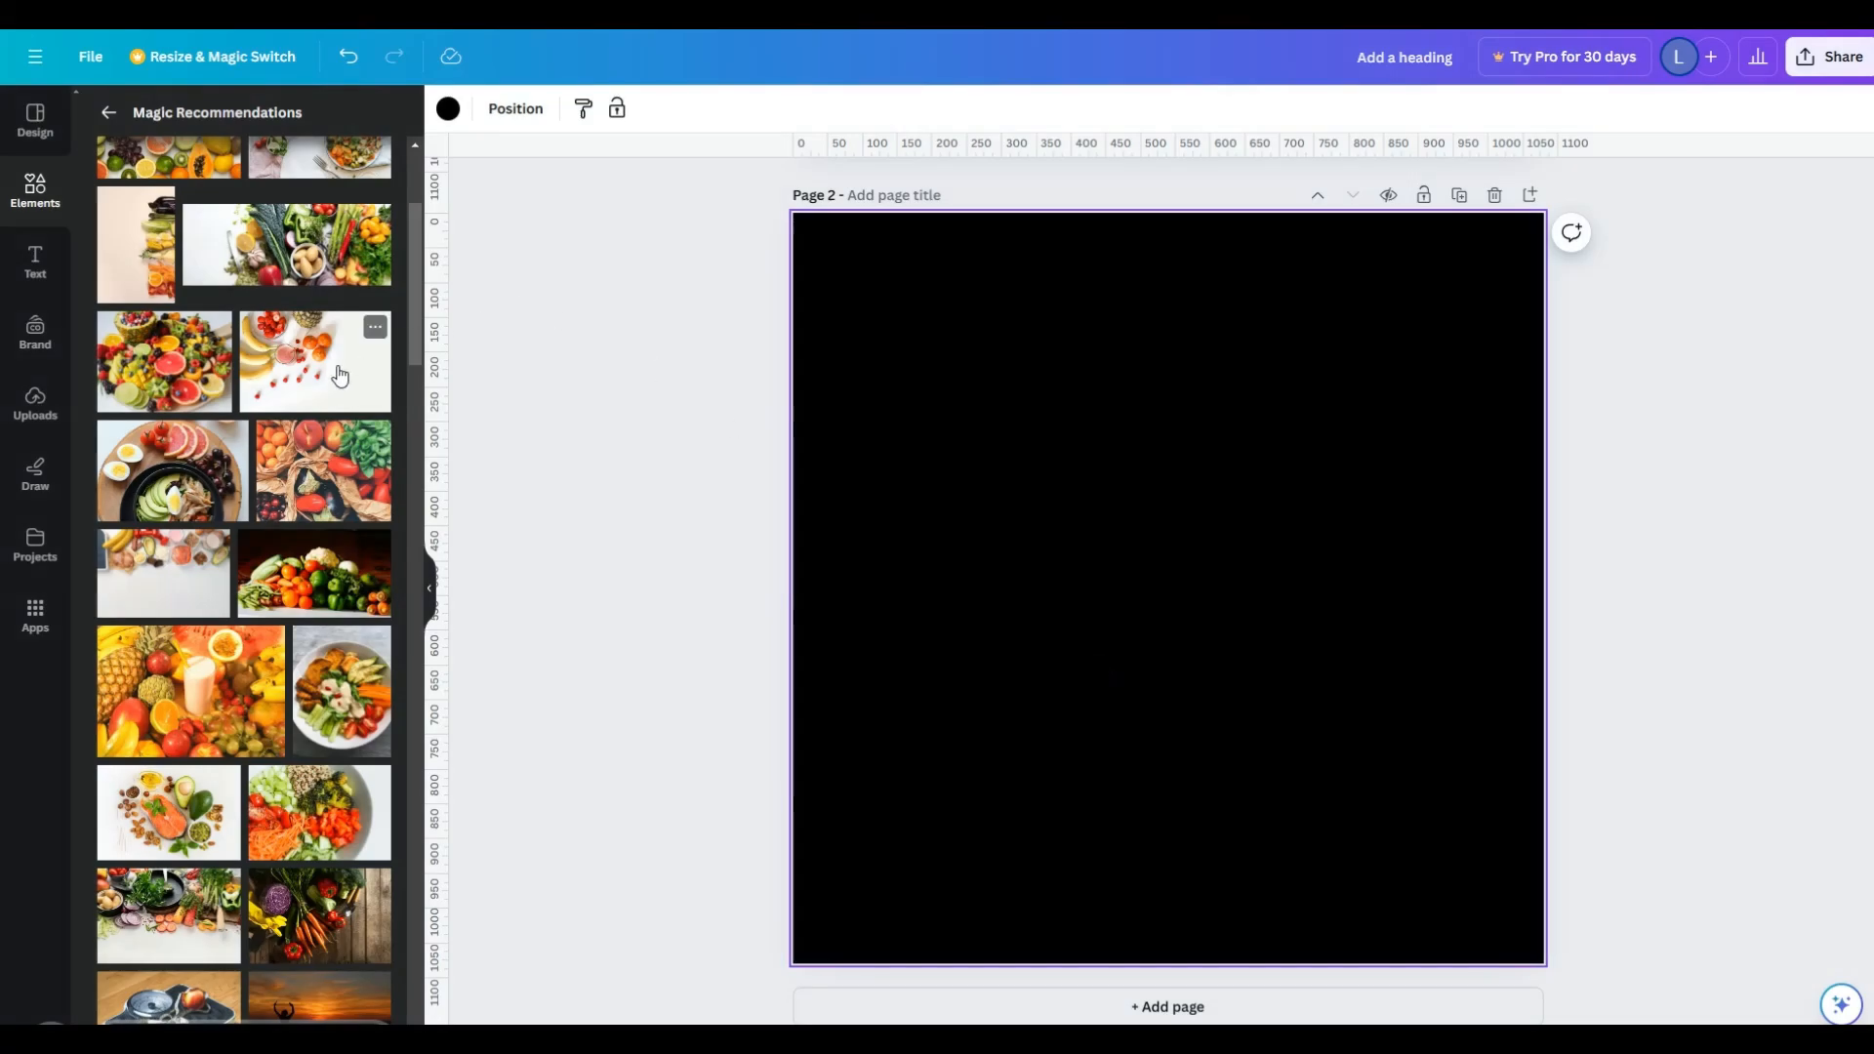
# - Open the 3D Corporate Icons collection from the elements library
pyautogui.click(103, 114)
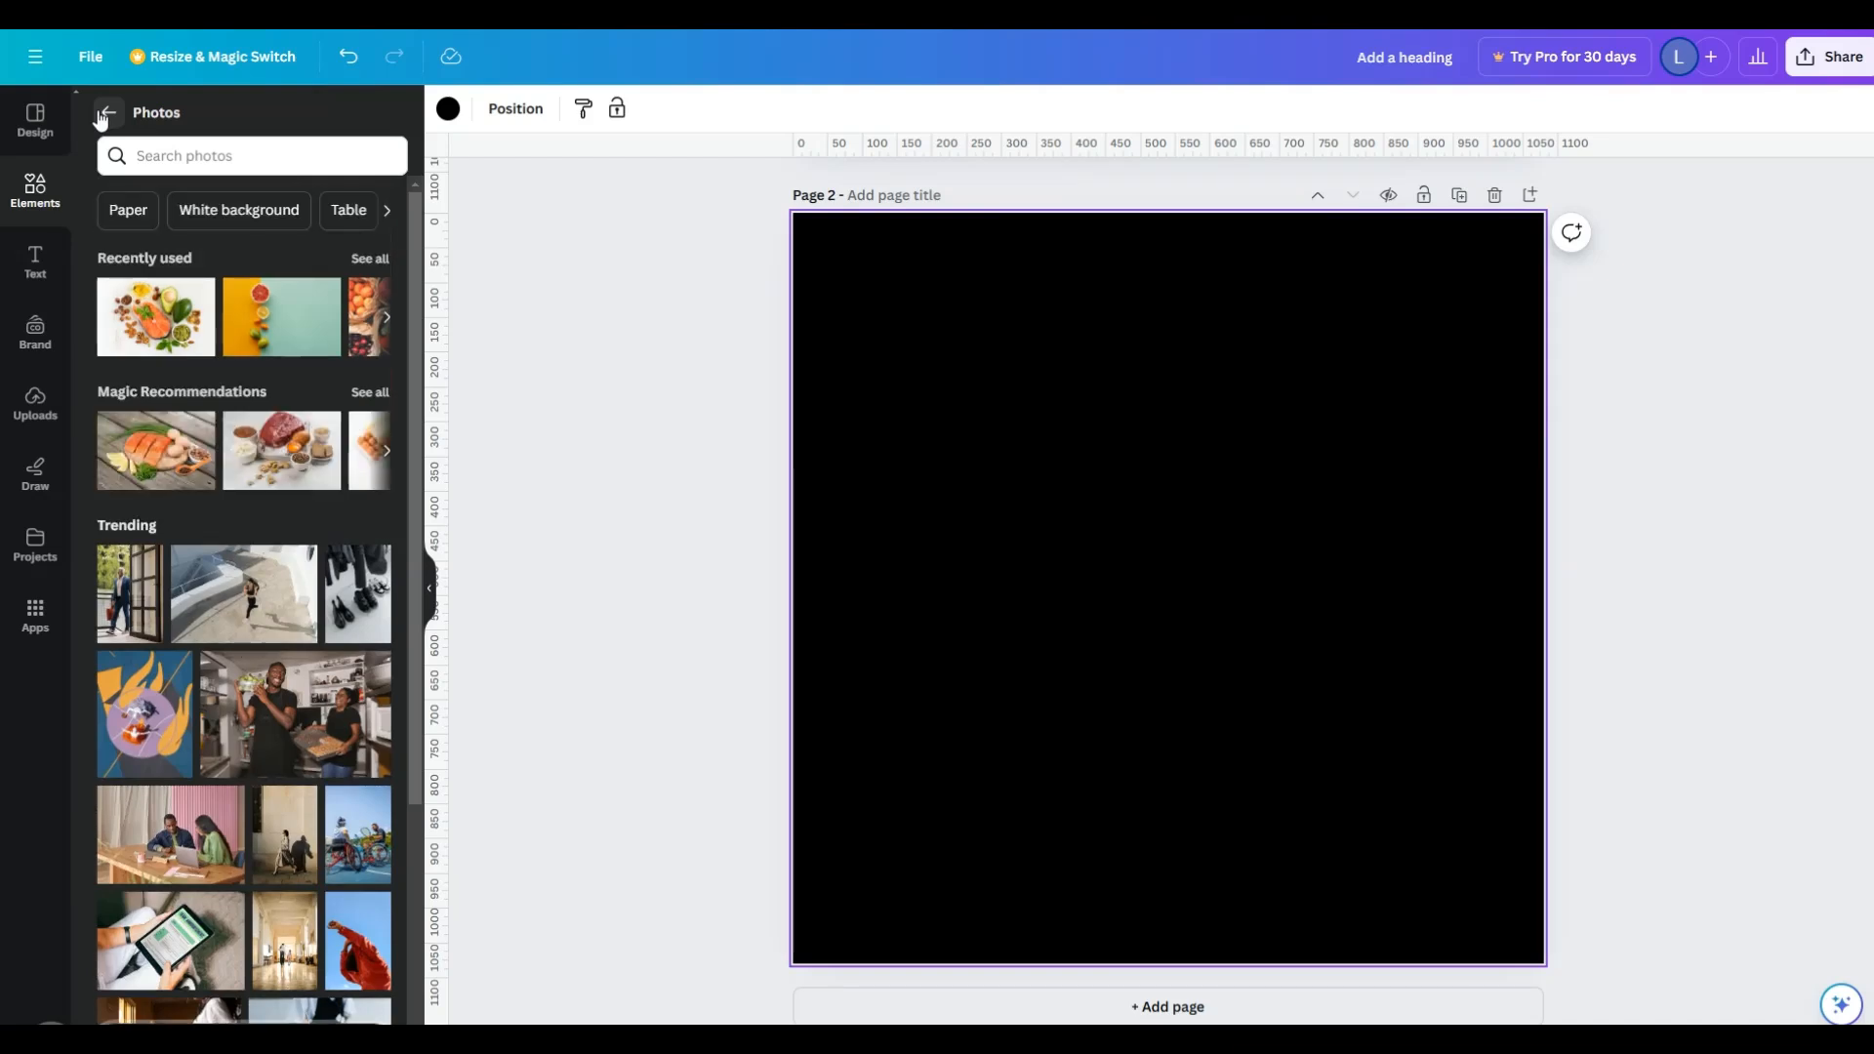
pyautogui.click(39, 200)
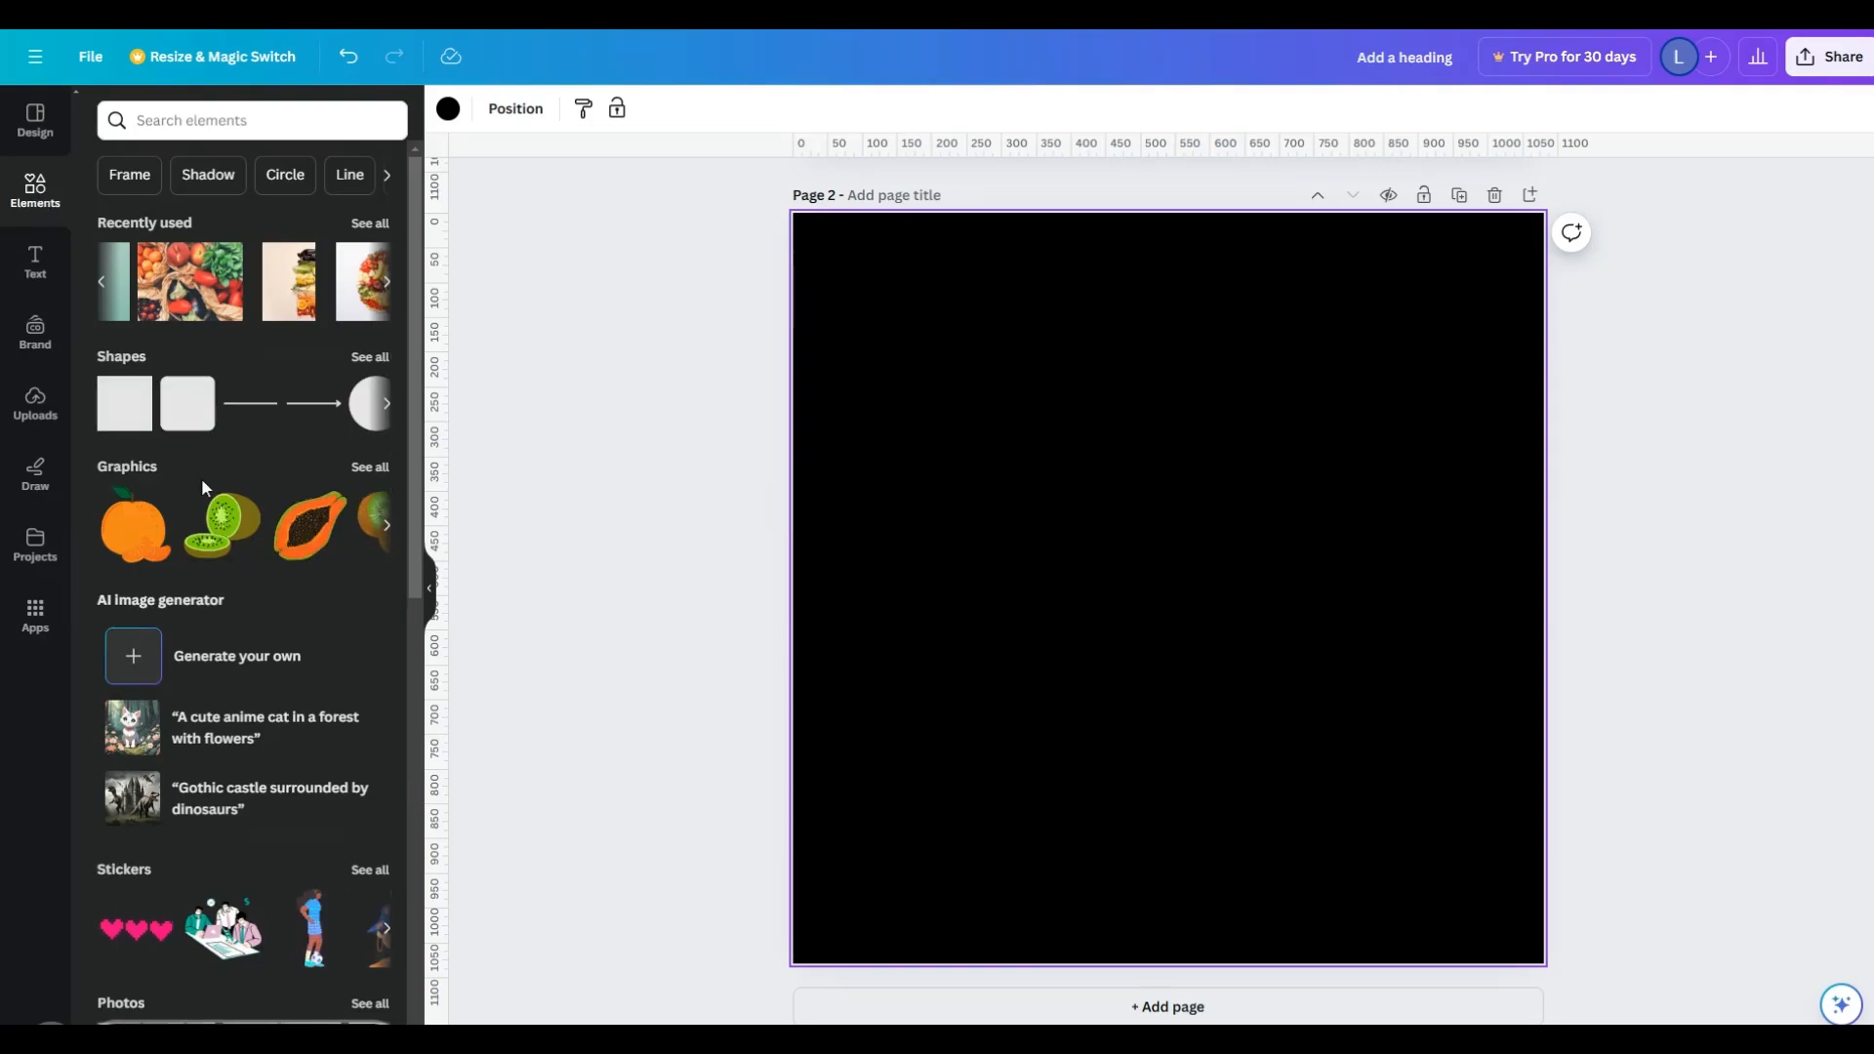
pyautogui.scroll(-5, 232, 713)
pyautogui.scroll(-7, 232, 713)
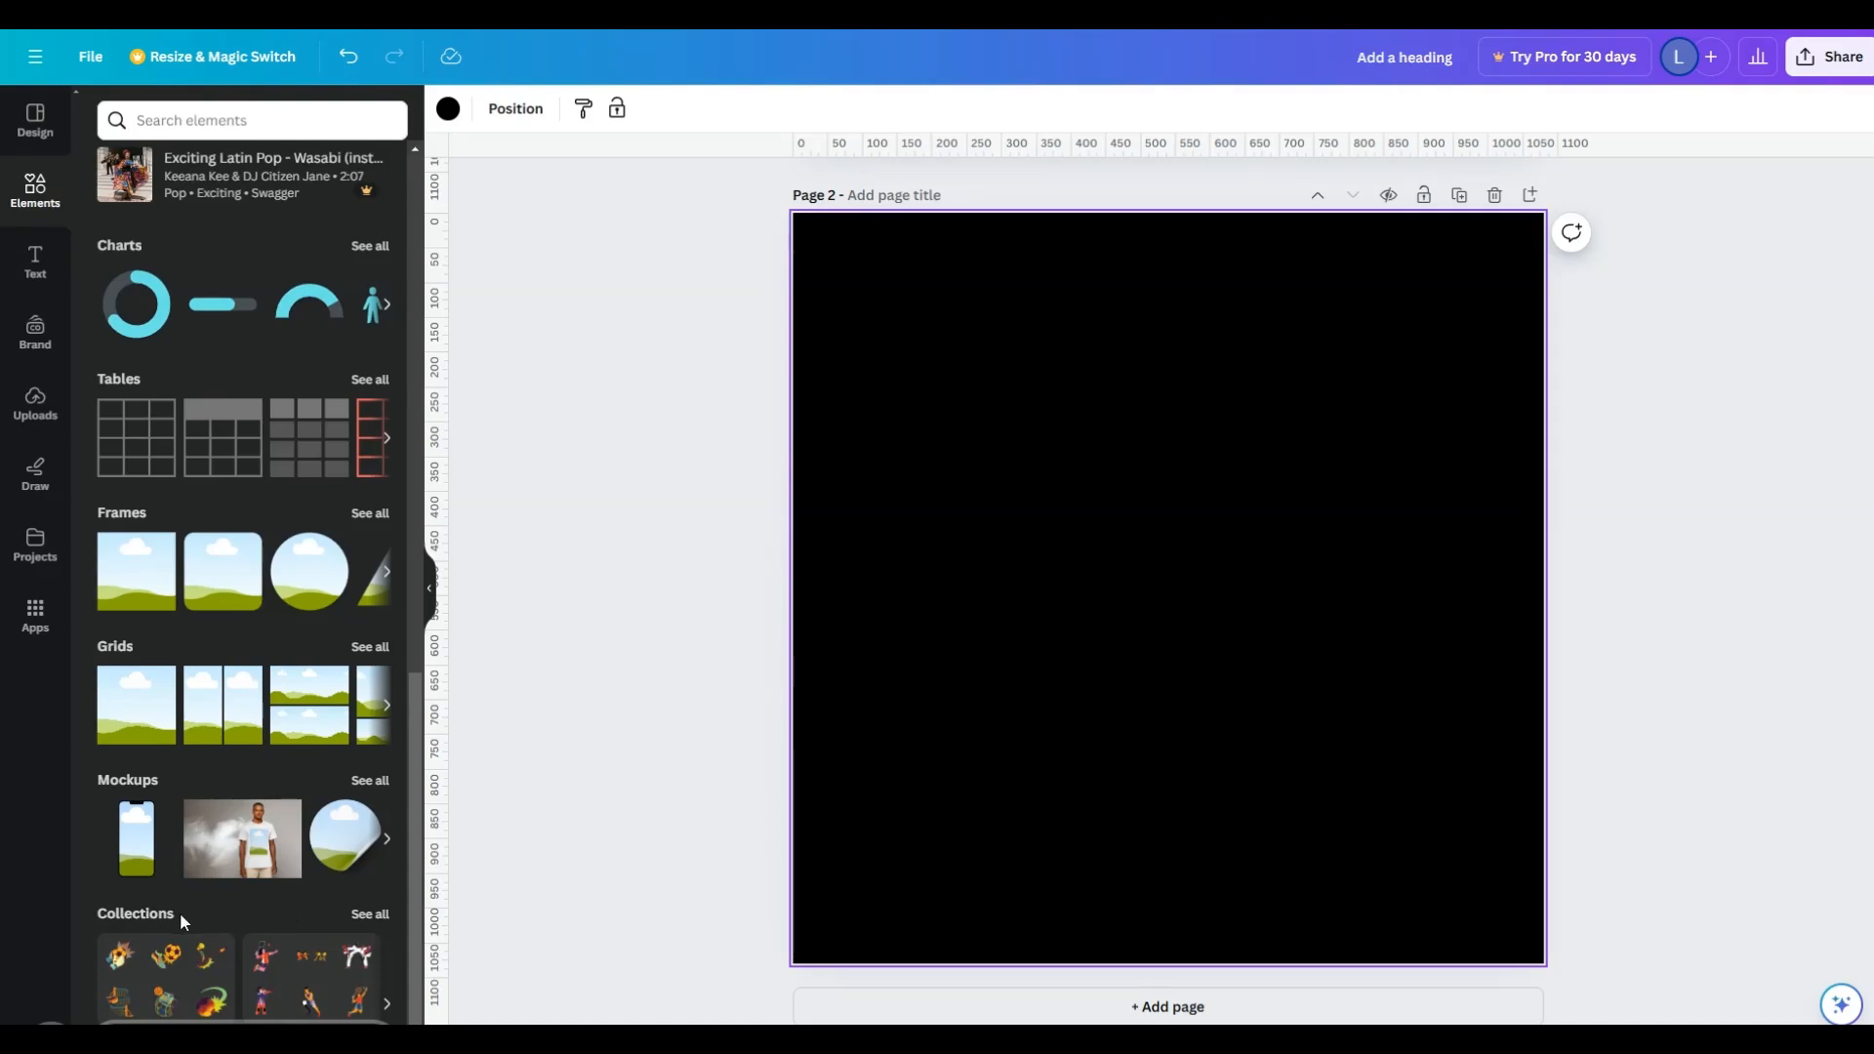
pyautogui.click(130, 915)
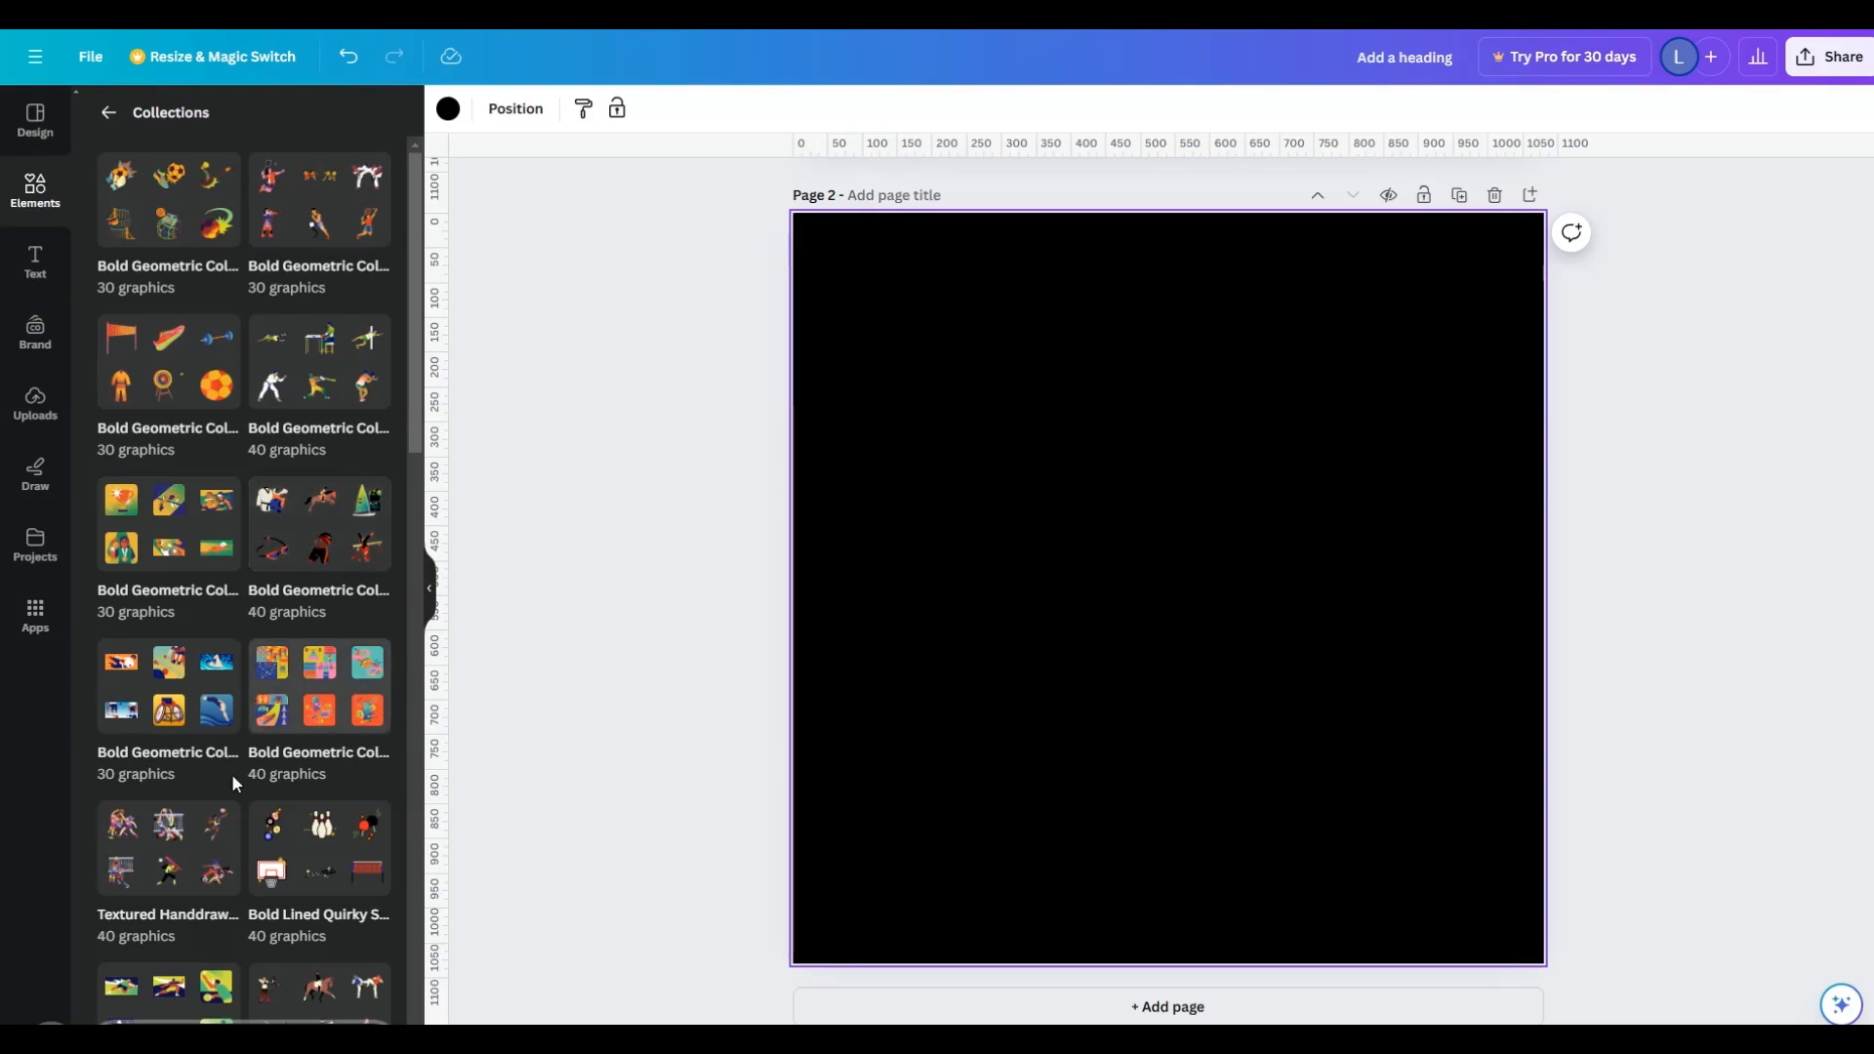
pyautogui.scroll(-6, 343, 589)
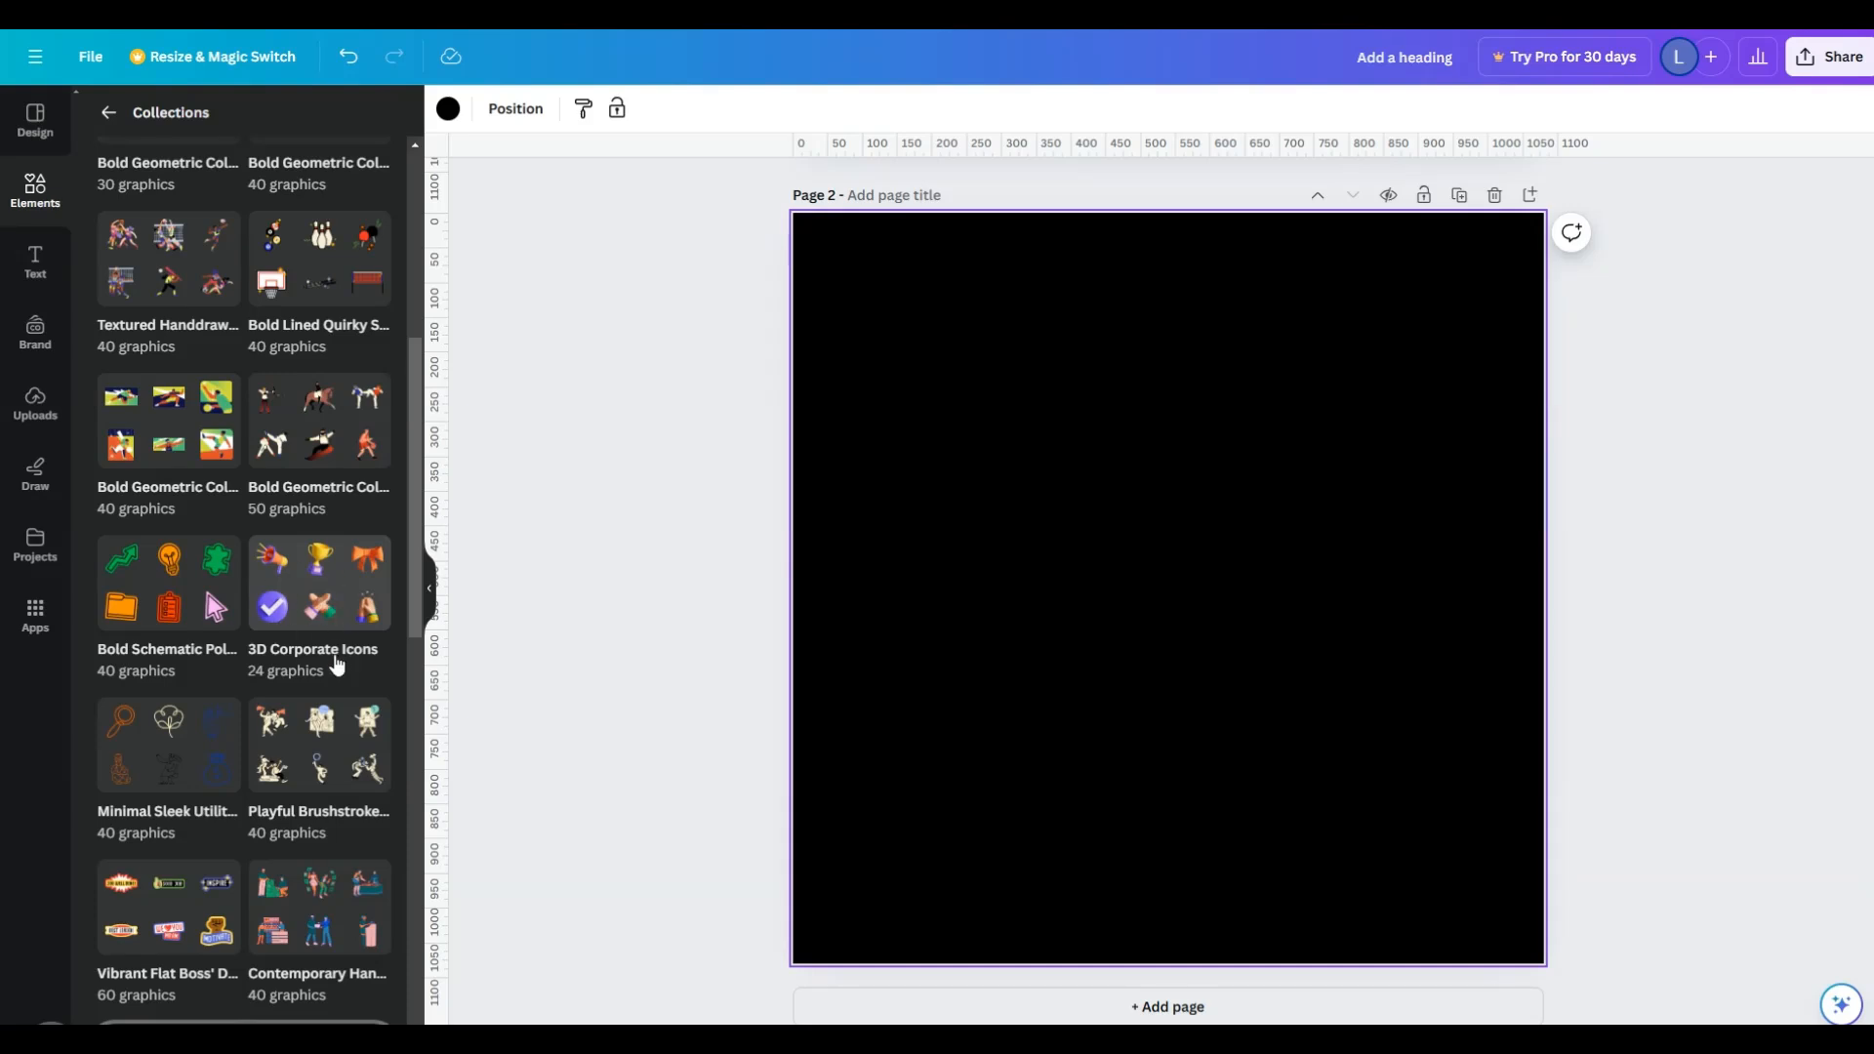
pyautogui.click(338, 586)
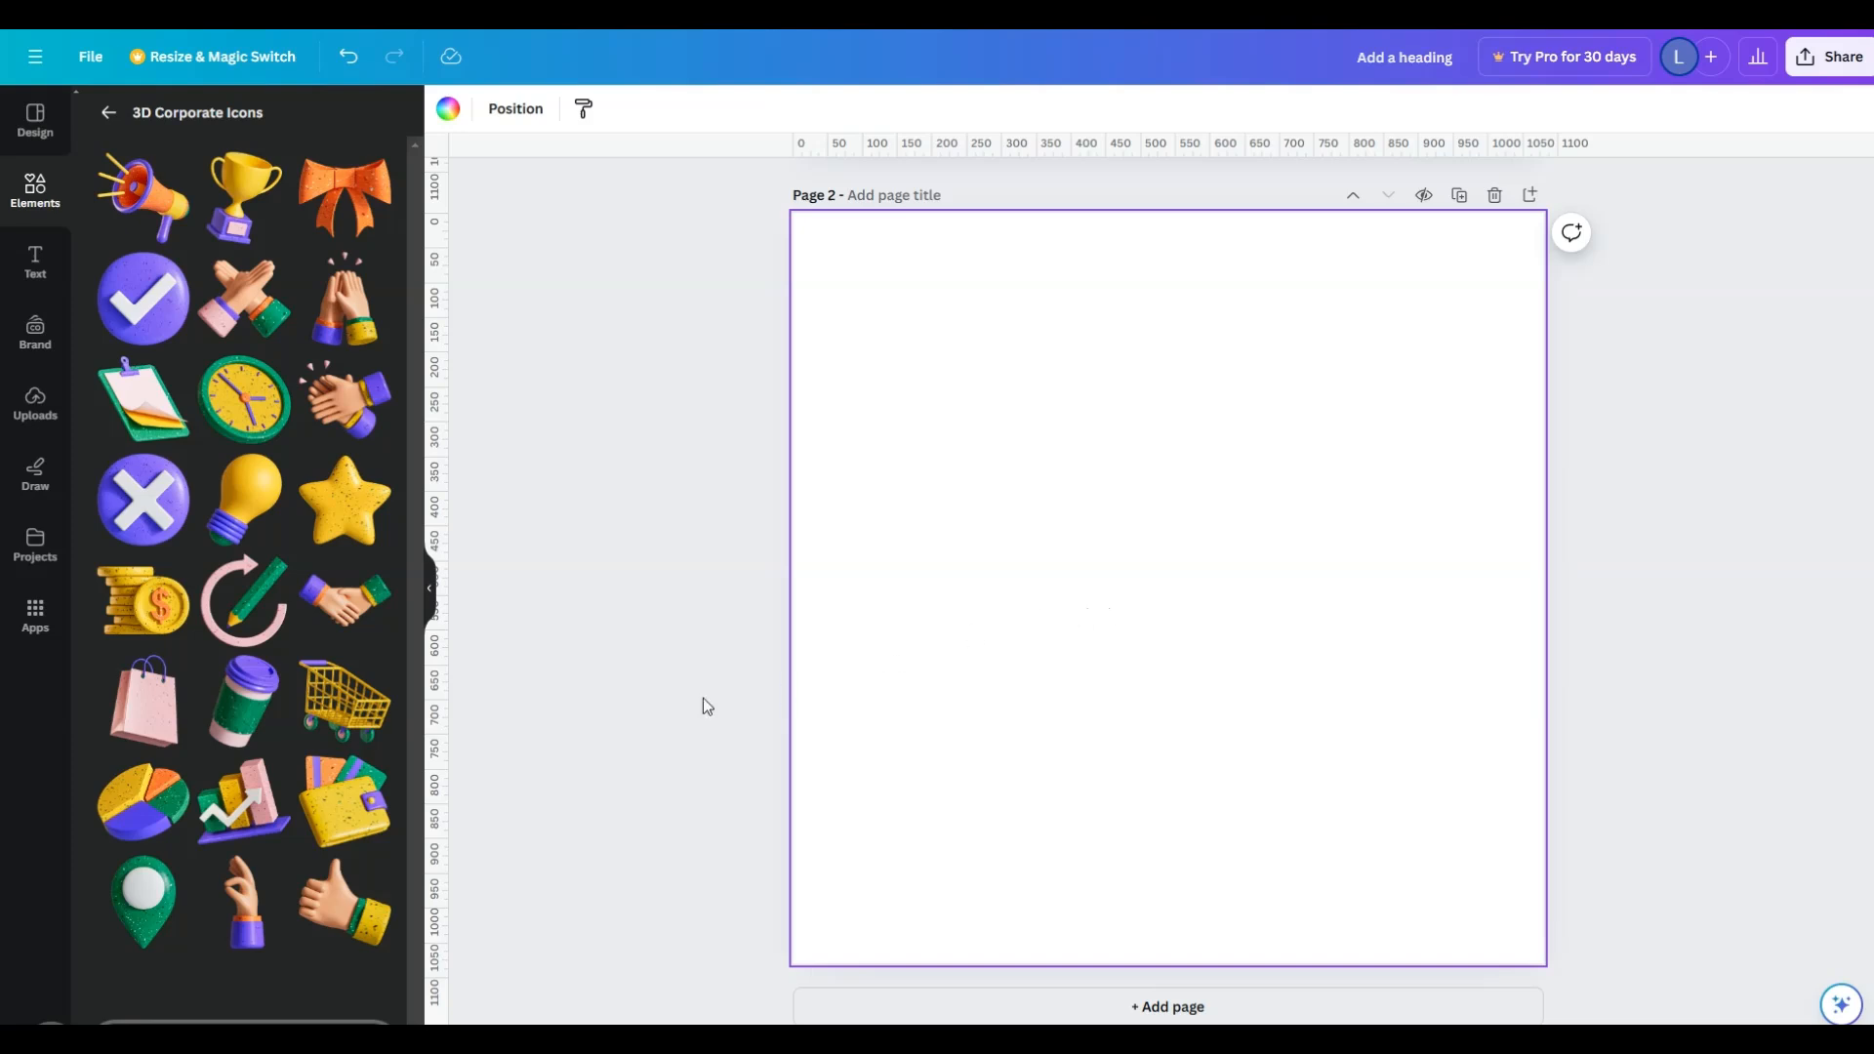
# - Add the green clipboard to the blank page and place a scaled-down purple check mark badge in the upper-right corner
pyautogui.moveTo(146, 400); pyautogui.dragTo(899, 368)
pyautogui.moveTo(436, 346); pyautogui.dragTo(1473, 435)
pyautogui.moveTo(1531, 808); pyautogui.dragTo(1240, 727)
pyautogui.moveTo(1134, 860); pyautogui.dragTo(1486, 479)
pyautogui.moveTo(1621, 390); pyautogui.dragTo(1366, 378)
# - Add the yellow star and the gold coin stack, scaled down in the lower-left and lower-right parts of the page
pyautogui.moveTo(332, 527); pyautogui.dragTo(803, 778)
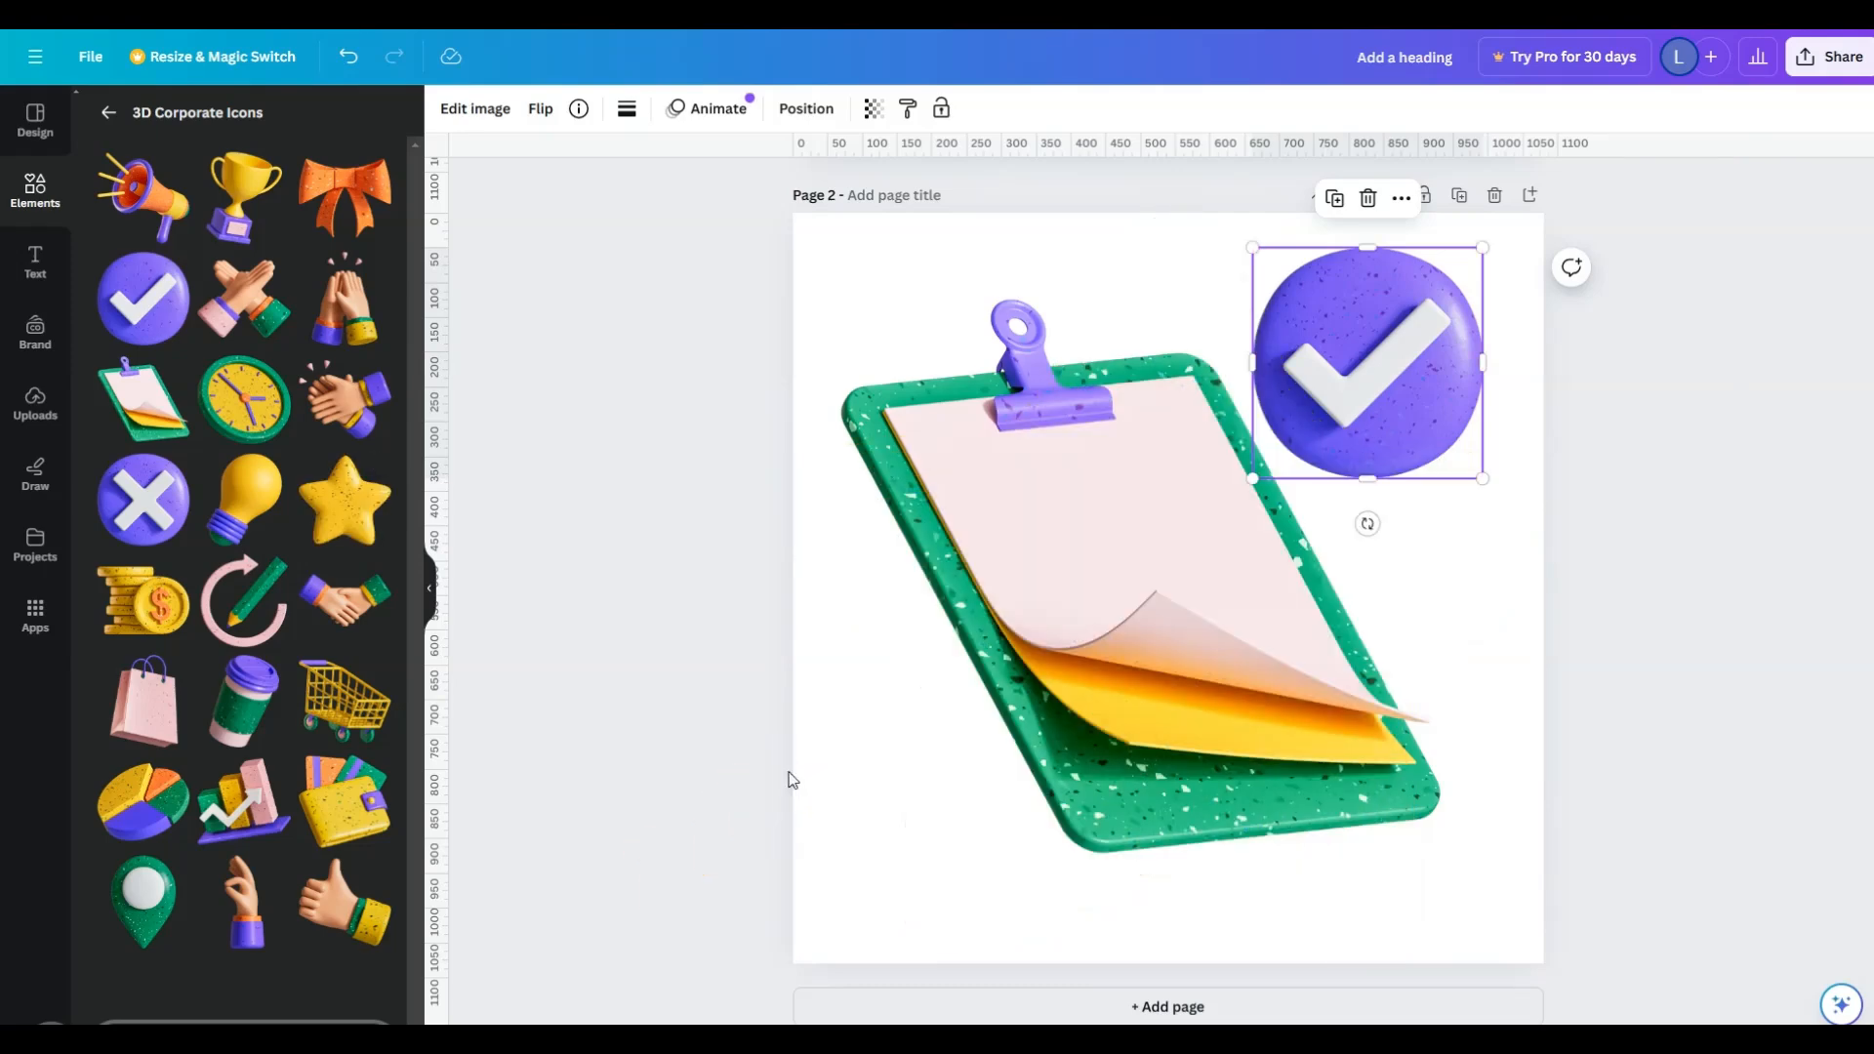
pyautogui.click(356, 522)
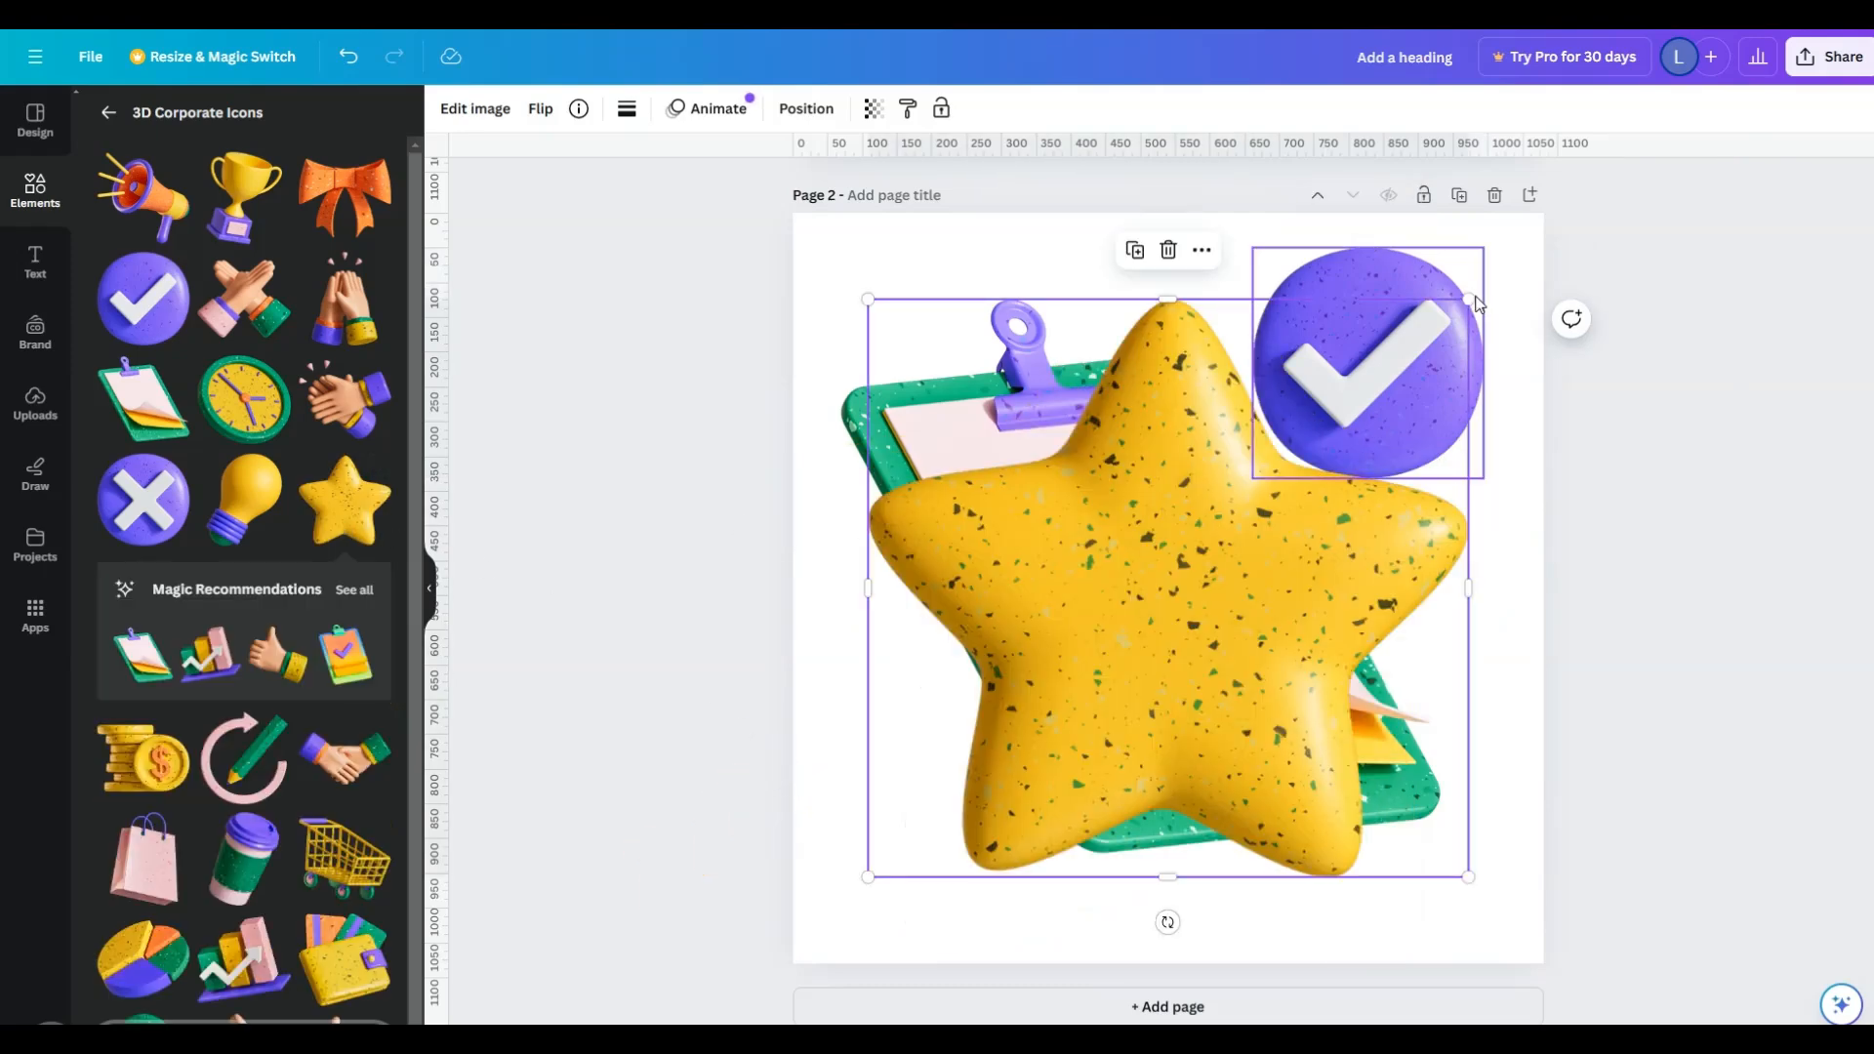
pyautogui.moveTo(1470, 299); pyautogui.dragTo(1112, 642)
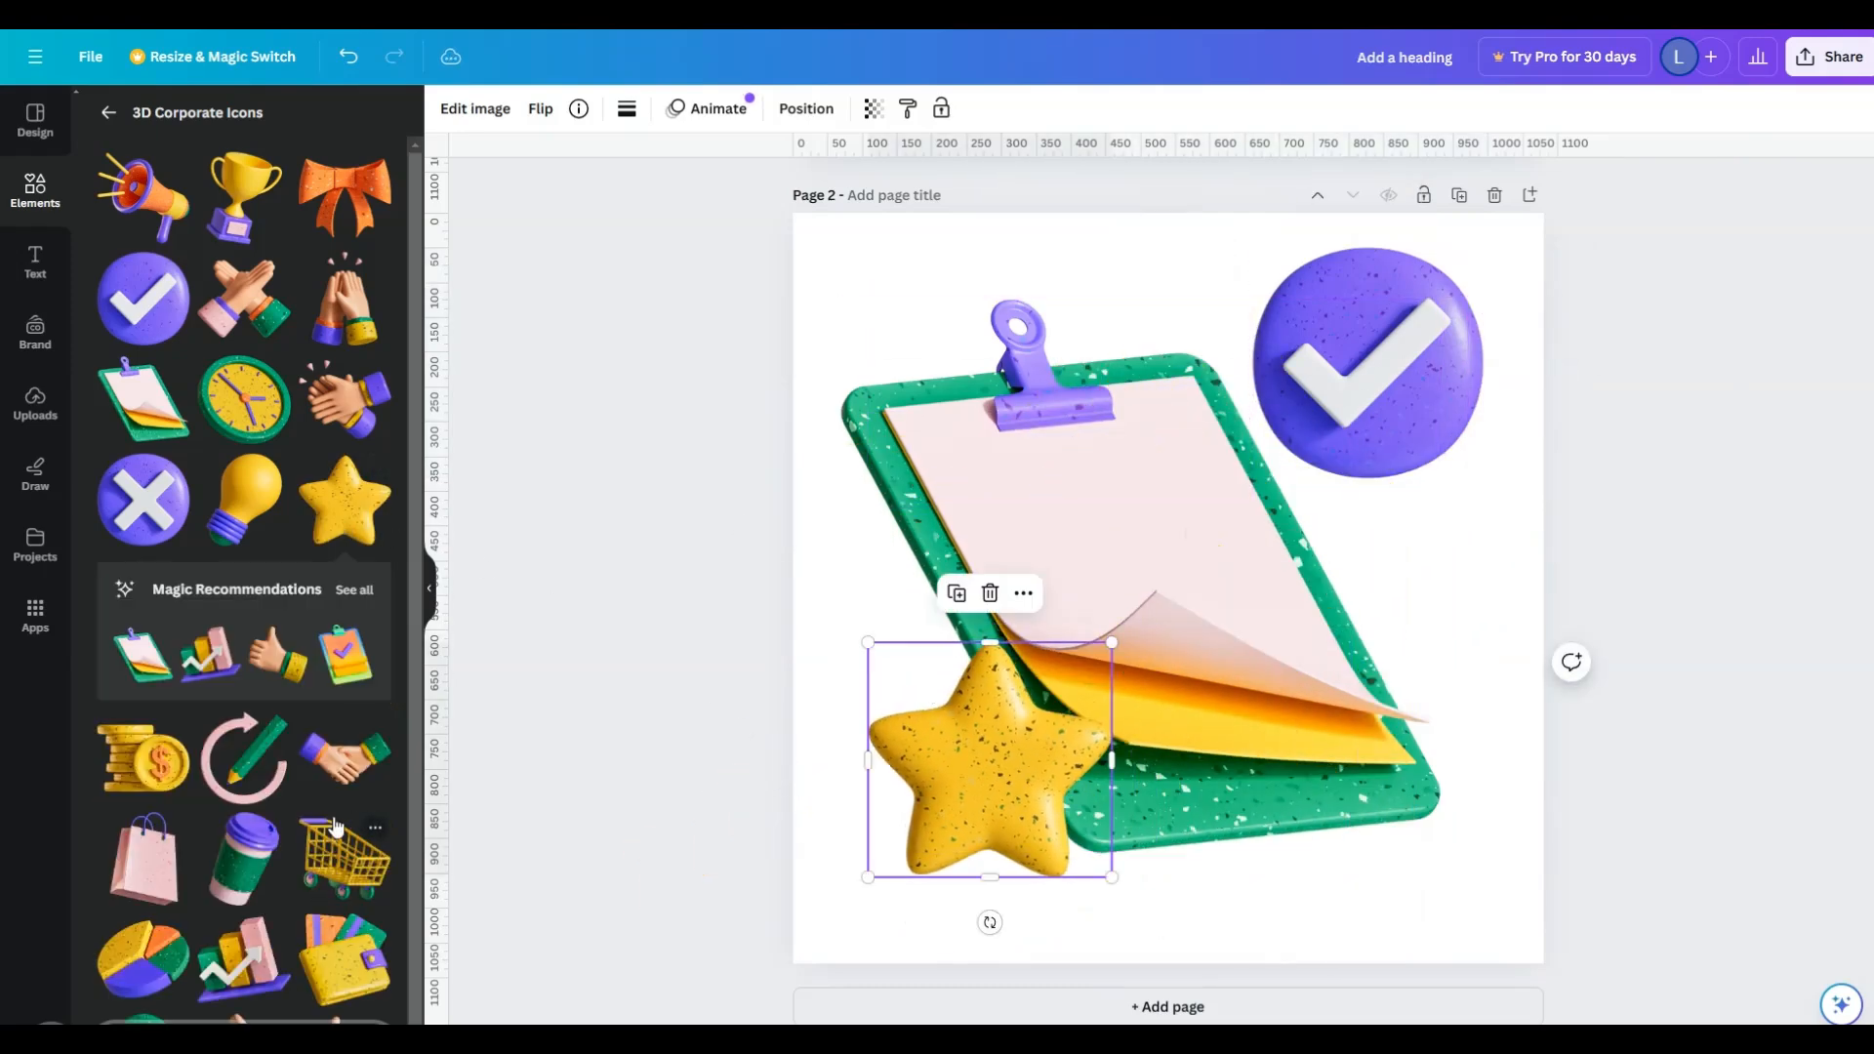
pyautogui.scroll(-1, 273, 722)
pyautogui.click(154, 740)
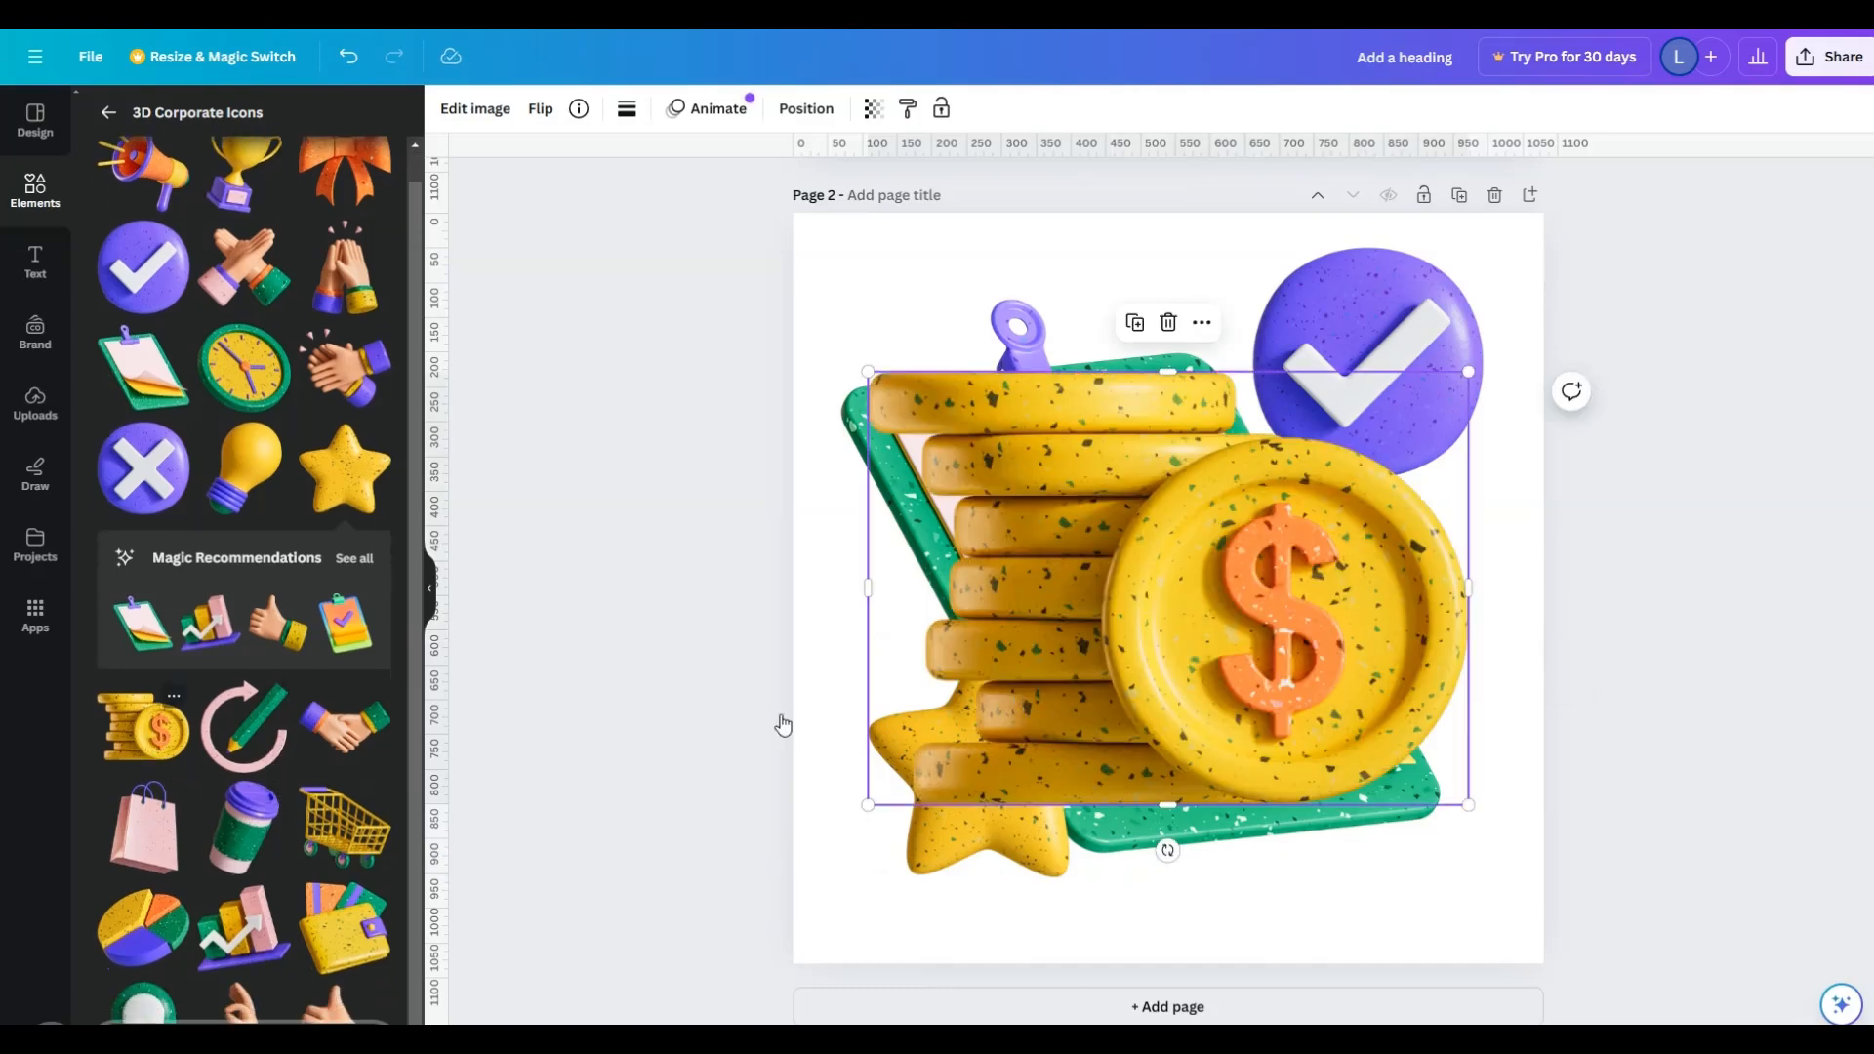
pyautogui.moveTo(869, 373); pyautogui.dragTo(1235, 566)
pyautogui.moveTo(1330, 680); pyautogui.dragTo(1365, 762)
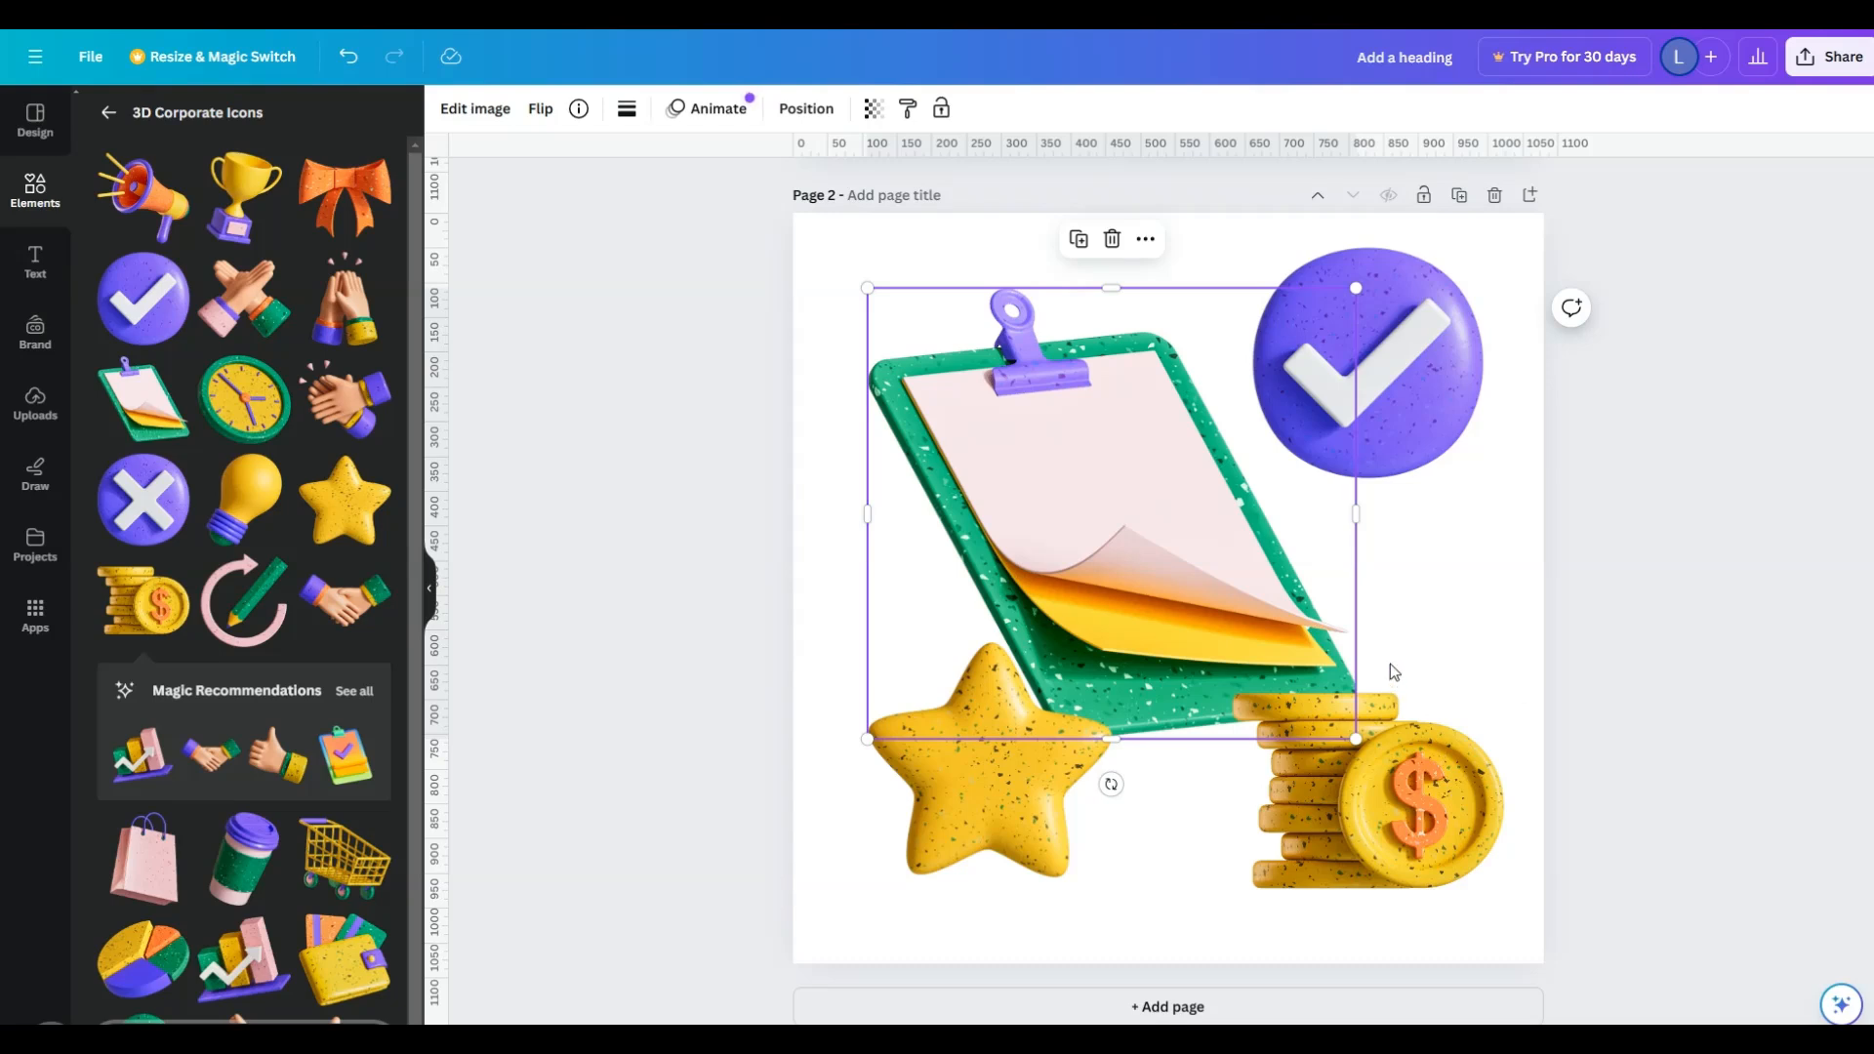
# - Shrink the clipboard into the page's upper-left corner and move the check mark badge down beside the star
pyautogui.moveTo(1080, 584); pyautogui.dragTo(1032, 516)
pyautogui.moveTo(1310, 673); pyautogui.dragTo(1084, 465)
pyautogui.moveTo(1249, 414); pyautogui.dragTo(1005, 705)
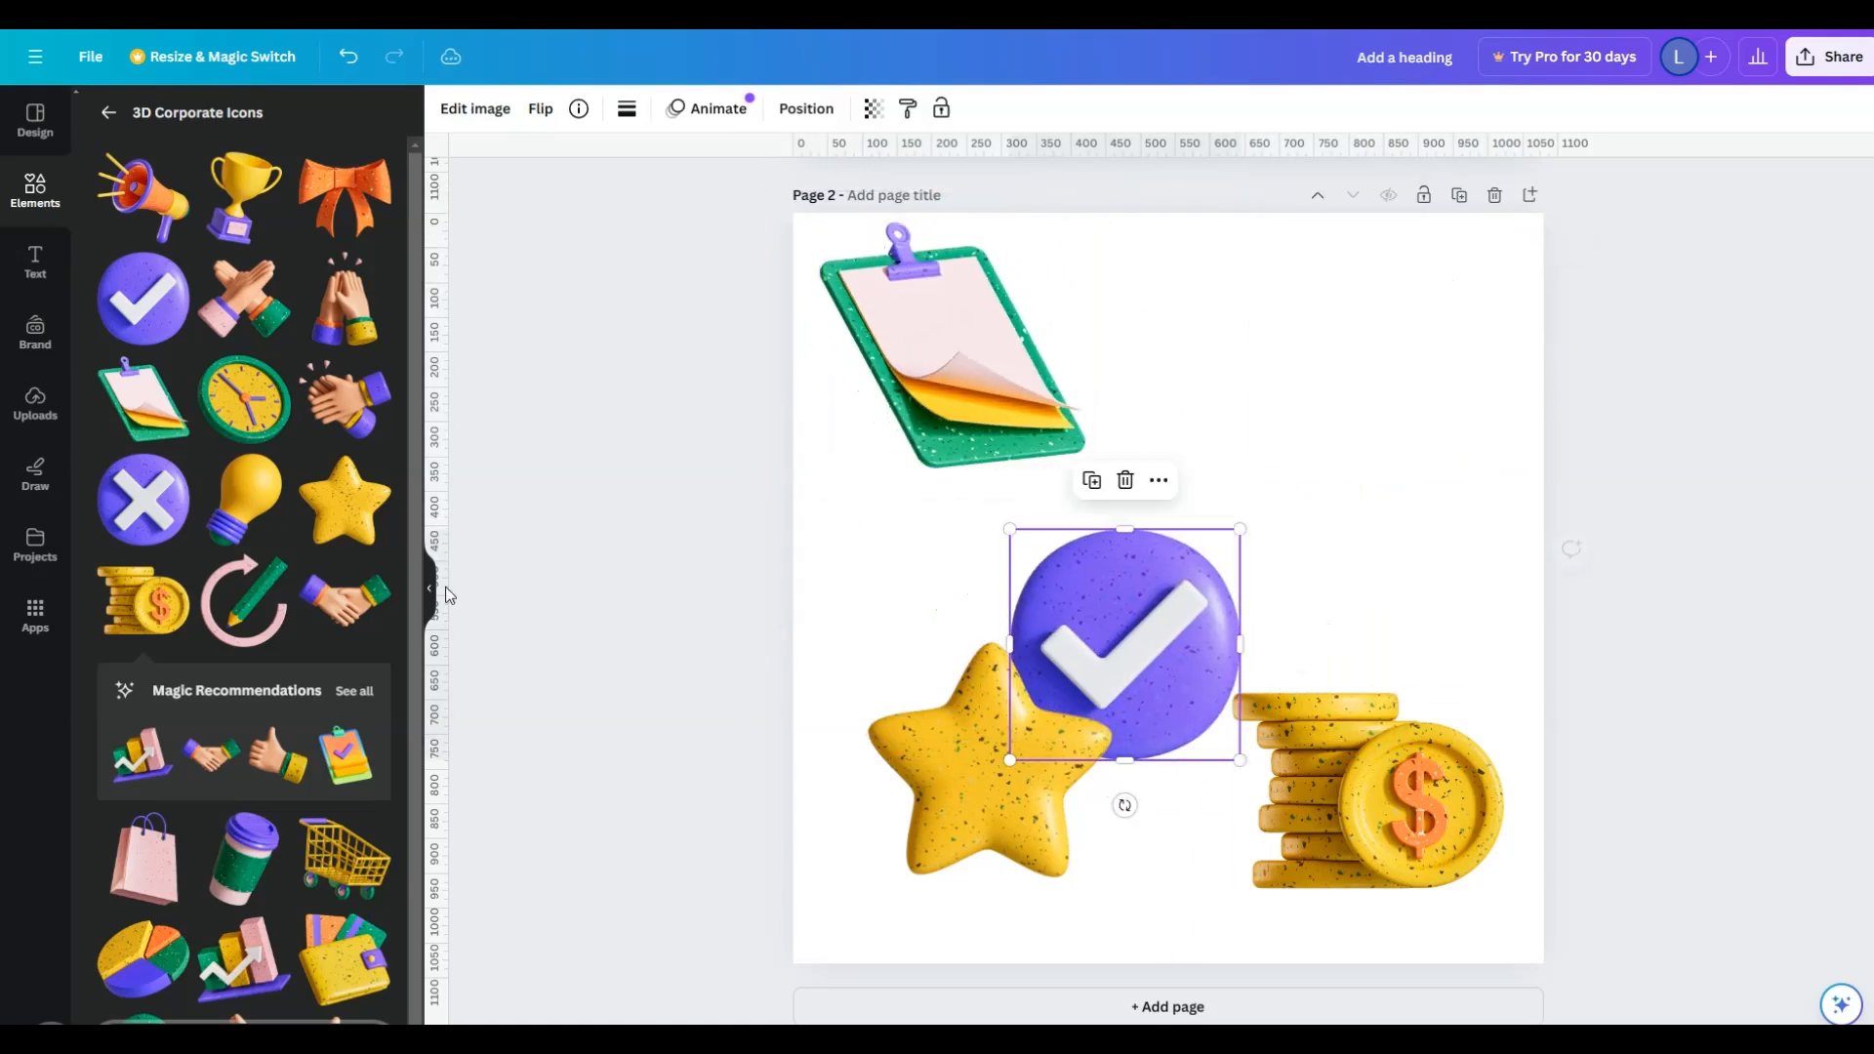
# - Add a heading to the upper right of the page reading "Marketing Report"
pyautogui.click(35, 261)
pyautogui.moveTo(198, 338); pyautogui.dragTo(1223, 301)
pyautogui.doubleClick(1274, 340)
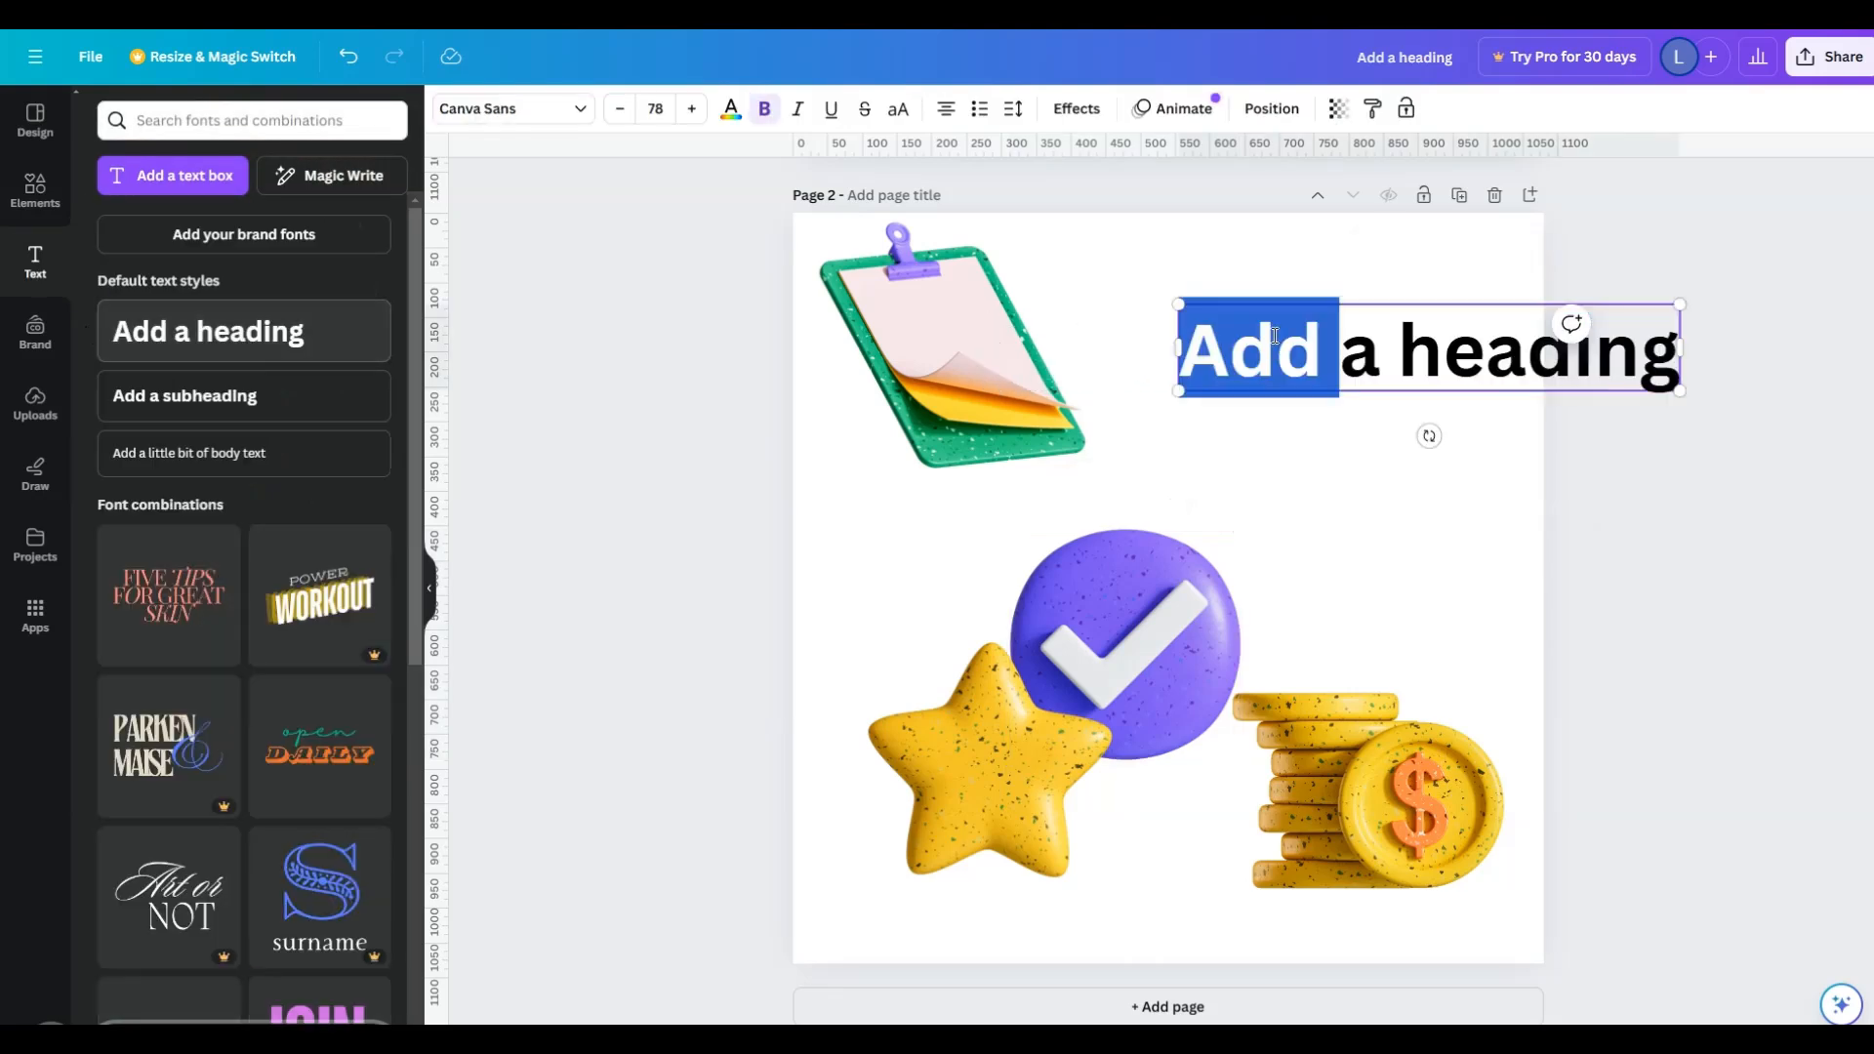
pyautogui.hotkey('ctrl', 'a')
pyautogui.write('Marketing Report')
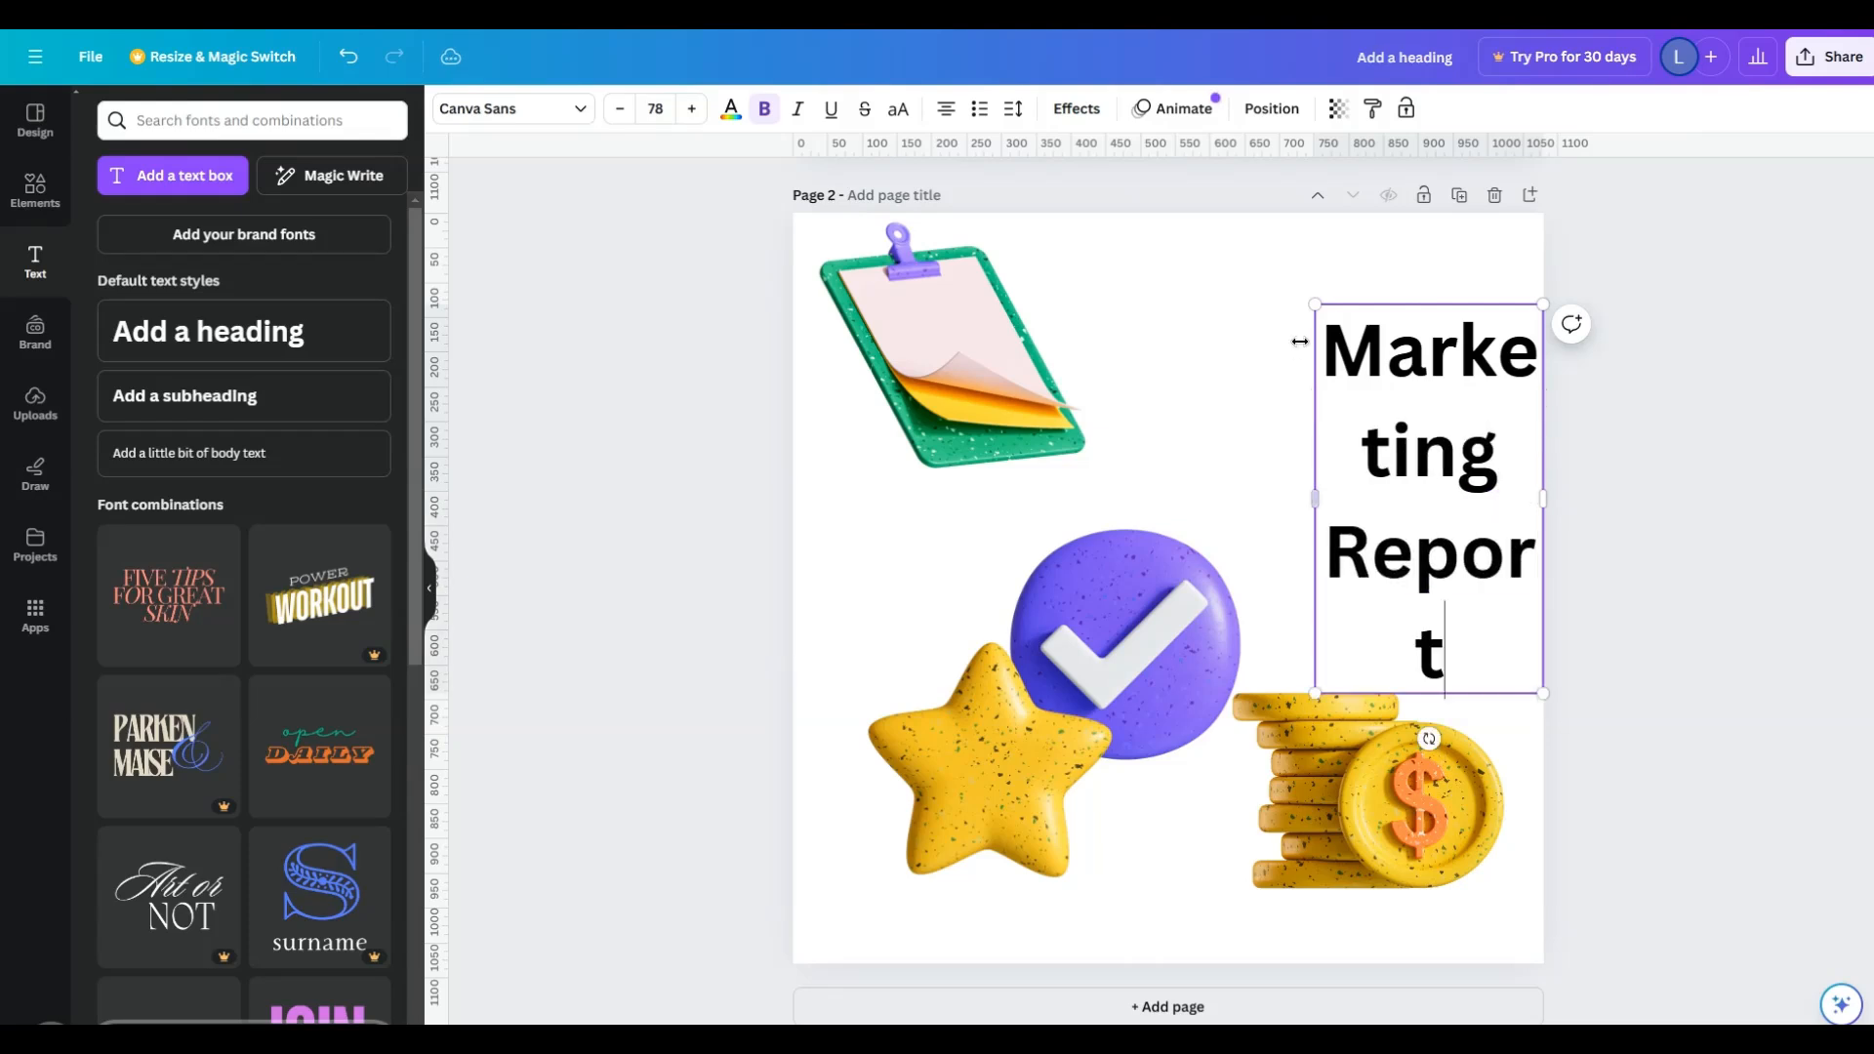
# - Widen the heading's text box toward the clipboard and set its font size to 32
pyautogui.moveTo(1308, 493); pyautogui.dragTo(988, 459)
pyautogui.hotkey('ctrl', 'a')
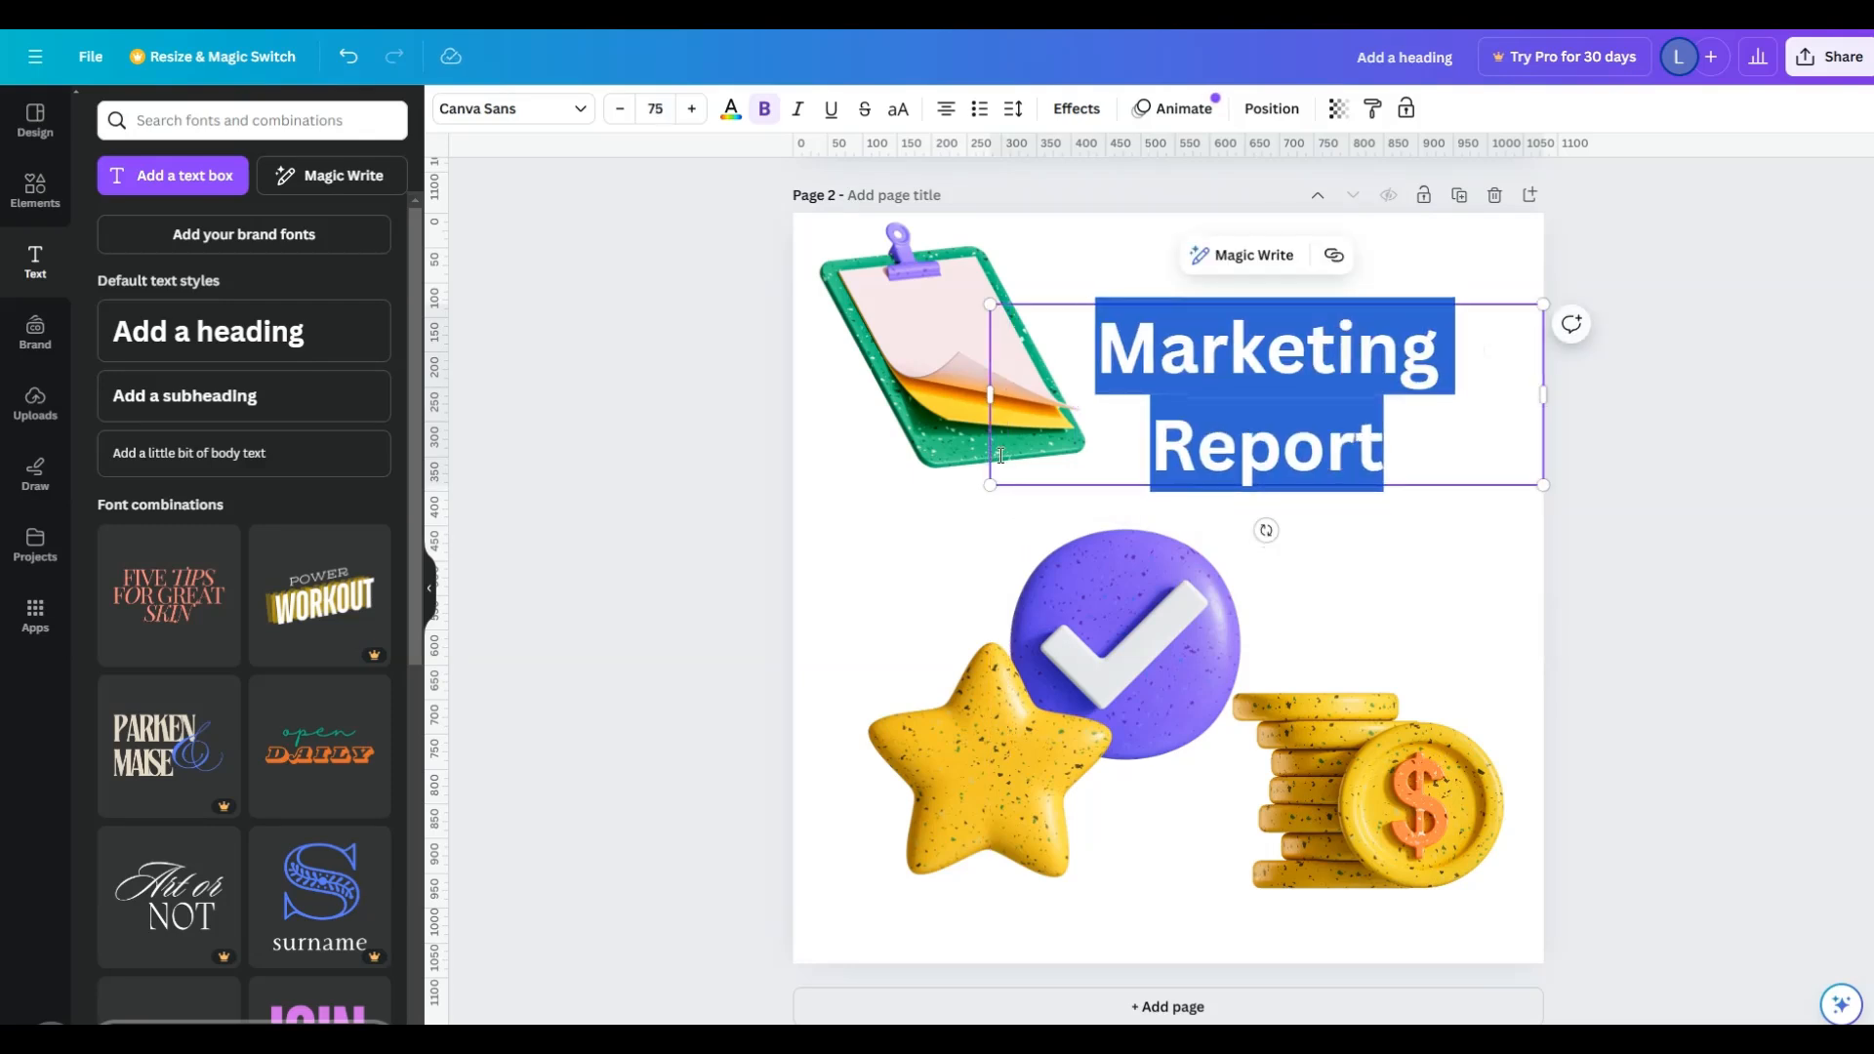
pyautogui.hotkey('ctrl', 'shift', ',')
pyautogui.hotkey('ctrl', 'shift', ',')
pyautogui.hotkey('ctrl', 'shift', ',')
pyautogui.hotkey('ctrl', 'shift', ',')
pyautogui.hotkey('ctrl', 'shift', ',')
pyautogui.hotkey('ctrl', 'shift', ',')
pyautogui.hotkey('ctrl', 'shift', ',')
pyautogui.hotkey('ctrl', 'shift', ',')
pyautogui.hotkey('ctrl', 'shift', ',')
pyautogui.hotkey('ctrl', 'shift', ',')
pyautogui.hotkey('ctrl', 'shift', ',')
pyautogui.hotkey('ctrl', 'shift', ',')
pyautogui.hotkey('ctrl', 'shift', ',')
pyautogui.hotkey('ctrl', 'shift', ',')
pyautogui.hotkey('ctrl', 'shift', ',')
pyautogui.hotkey('ctrl', 'shift', ',')
pyautogui.hotkey('ctrl', 'shift', ',')
pyautogui.hotkey('ctrl', 'shift', ',')
pyautogui.click(657, 111)
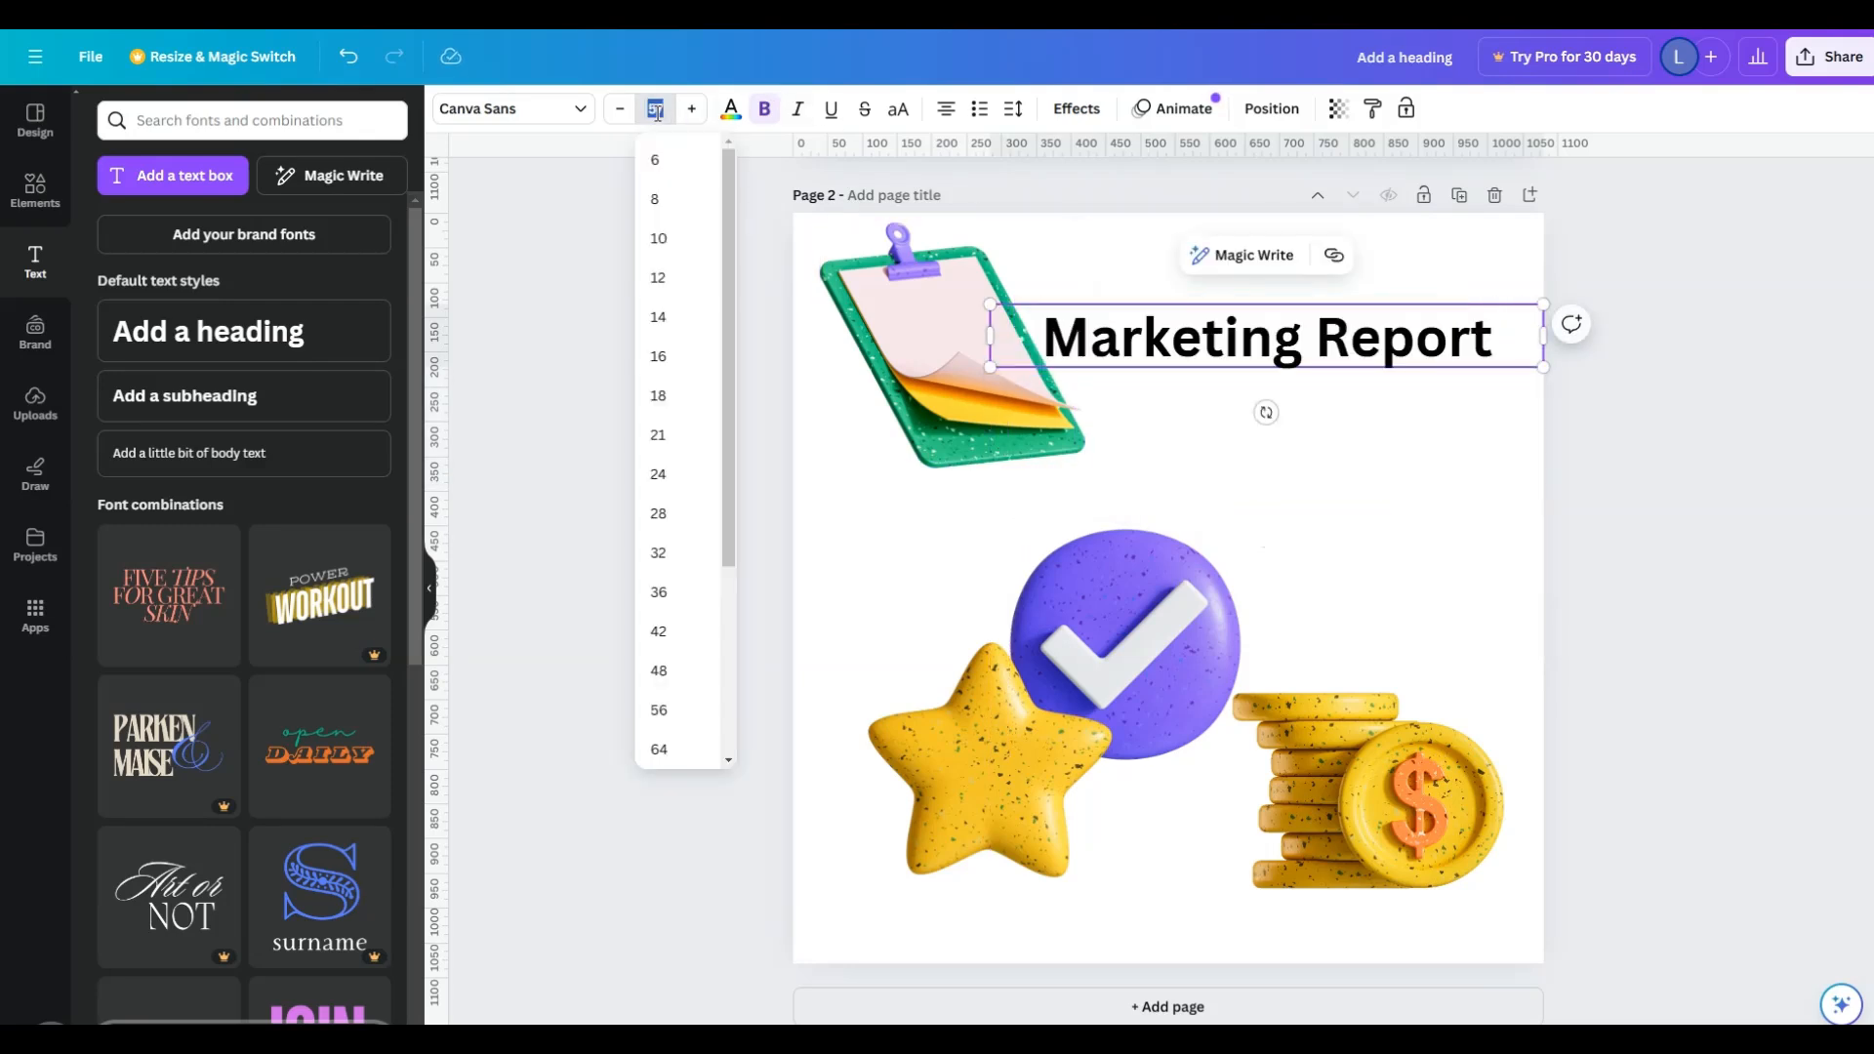
pyautogui.click(660, 553)
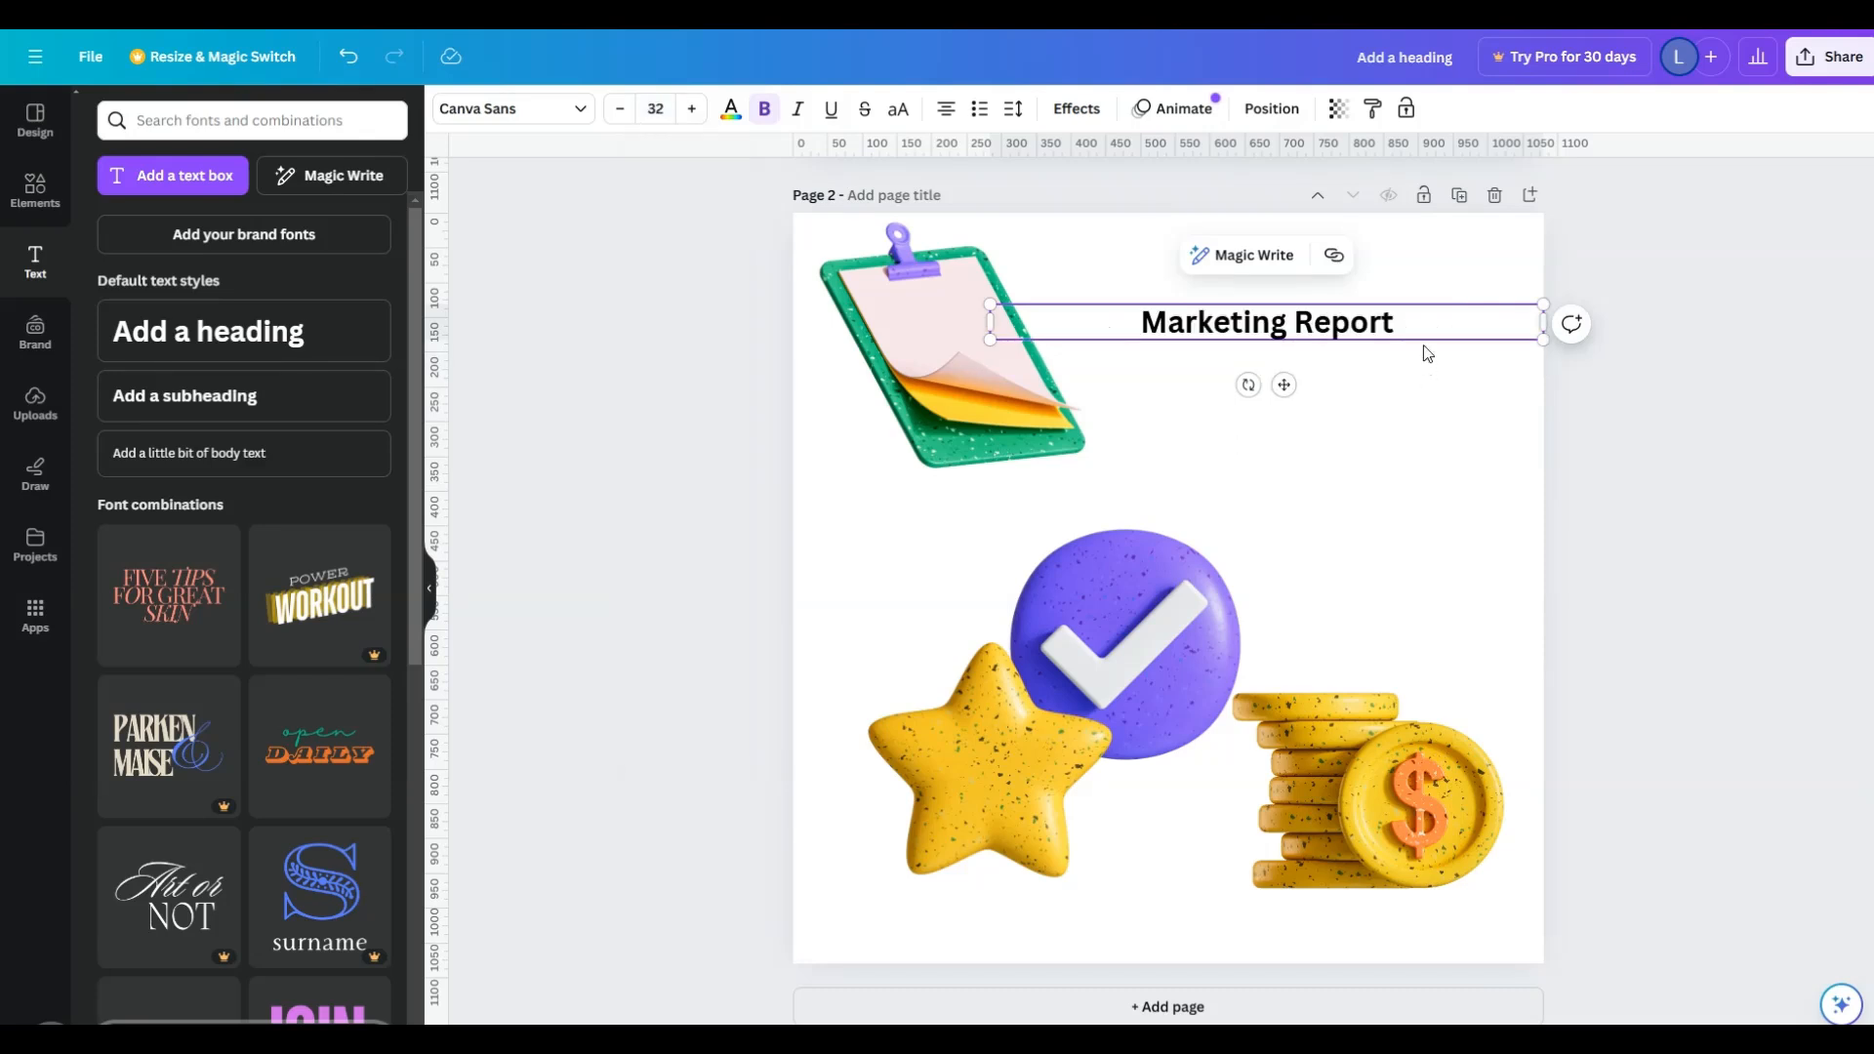
# - Add a second heading line "Social Media Performance" and put a colon after "Marketing Report"
pyautogui.click(1428, 365)
pyautogui.click(1419, 322)
pyautogui.click(1419, 322)
pyautogui.press('Return')
pyautogui.write('Social Media P')
pyautogui.write('erto')
pyautogui.press('BackSpace')
pyautogui.press('BackSpace')
pyautogui.write('formance')
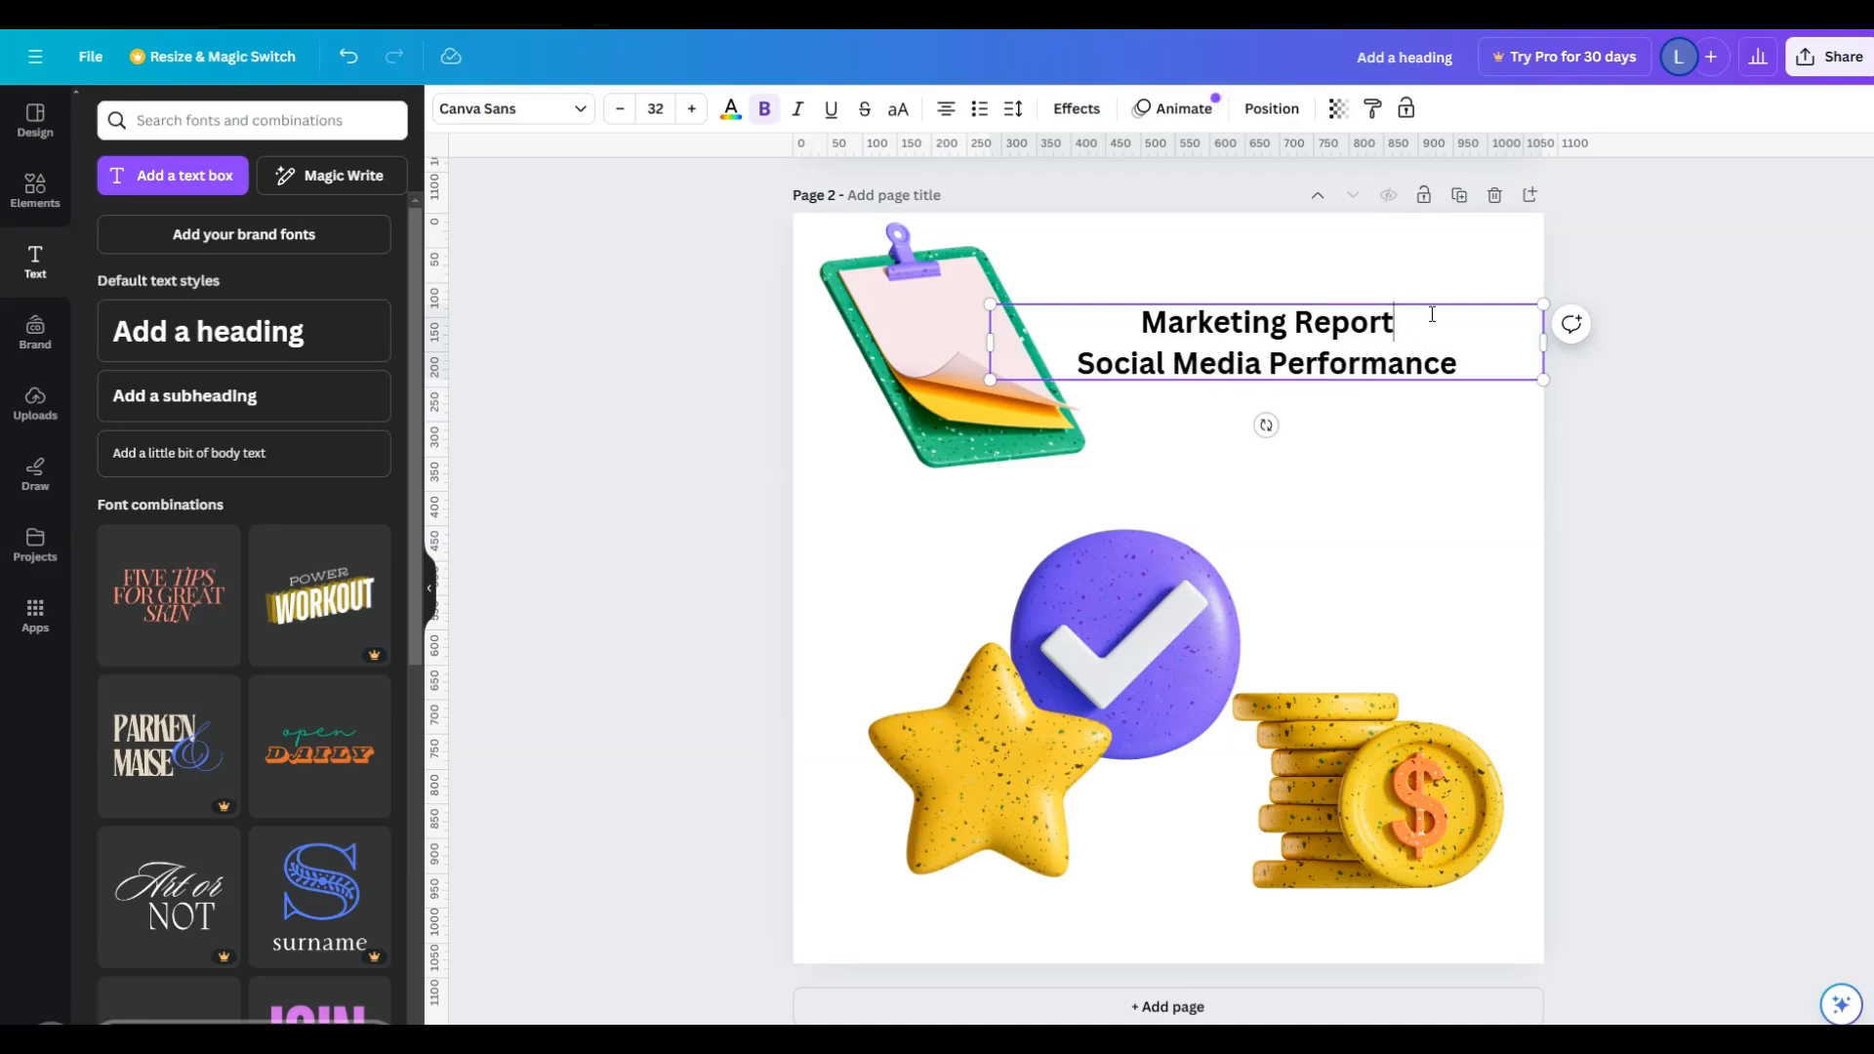
pyautogui.click(1432, 314)
pyautogui.write(':')
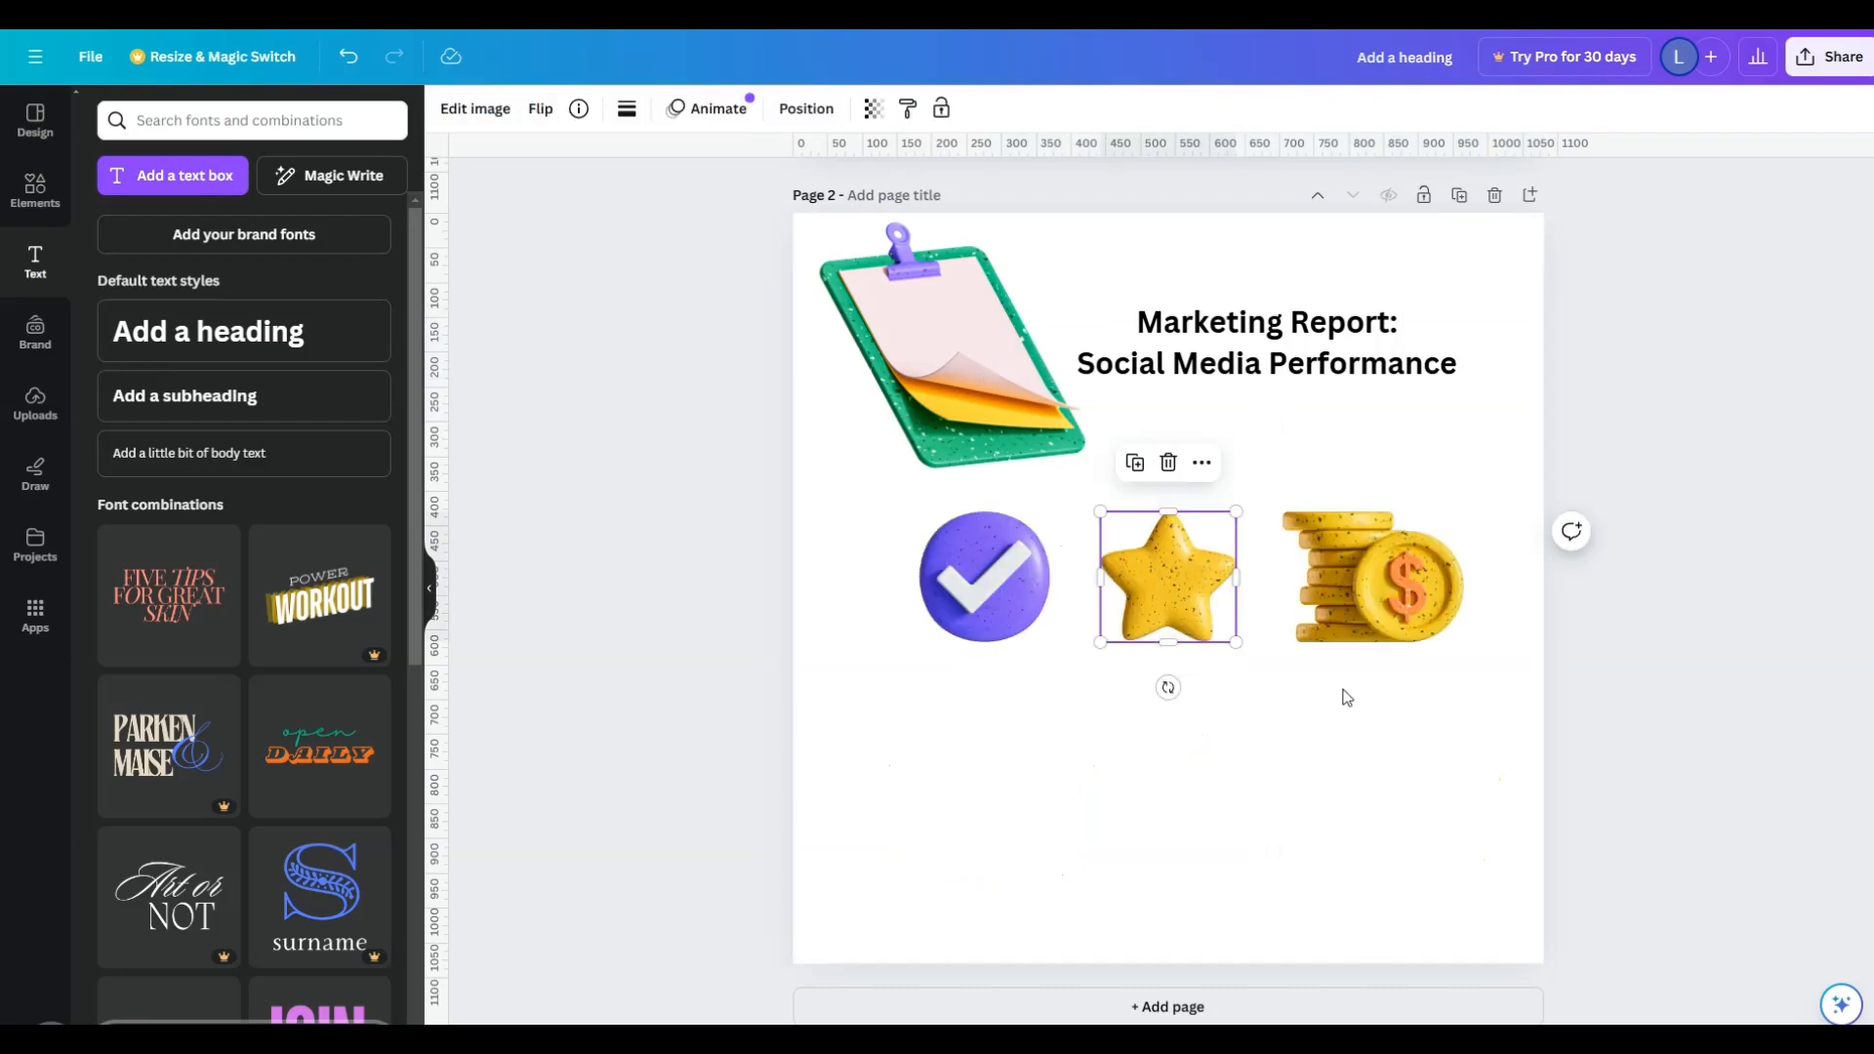
# - Nudge the clipboard graphic slightly down beside the heading
pyautogui.moveTo(1016, 394); pyautogui.dragTo(1009, 411)
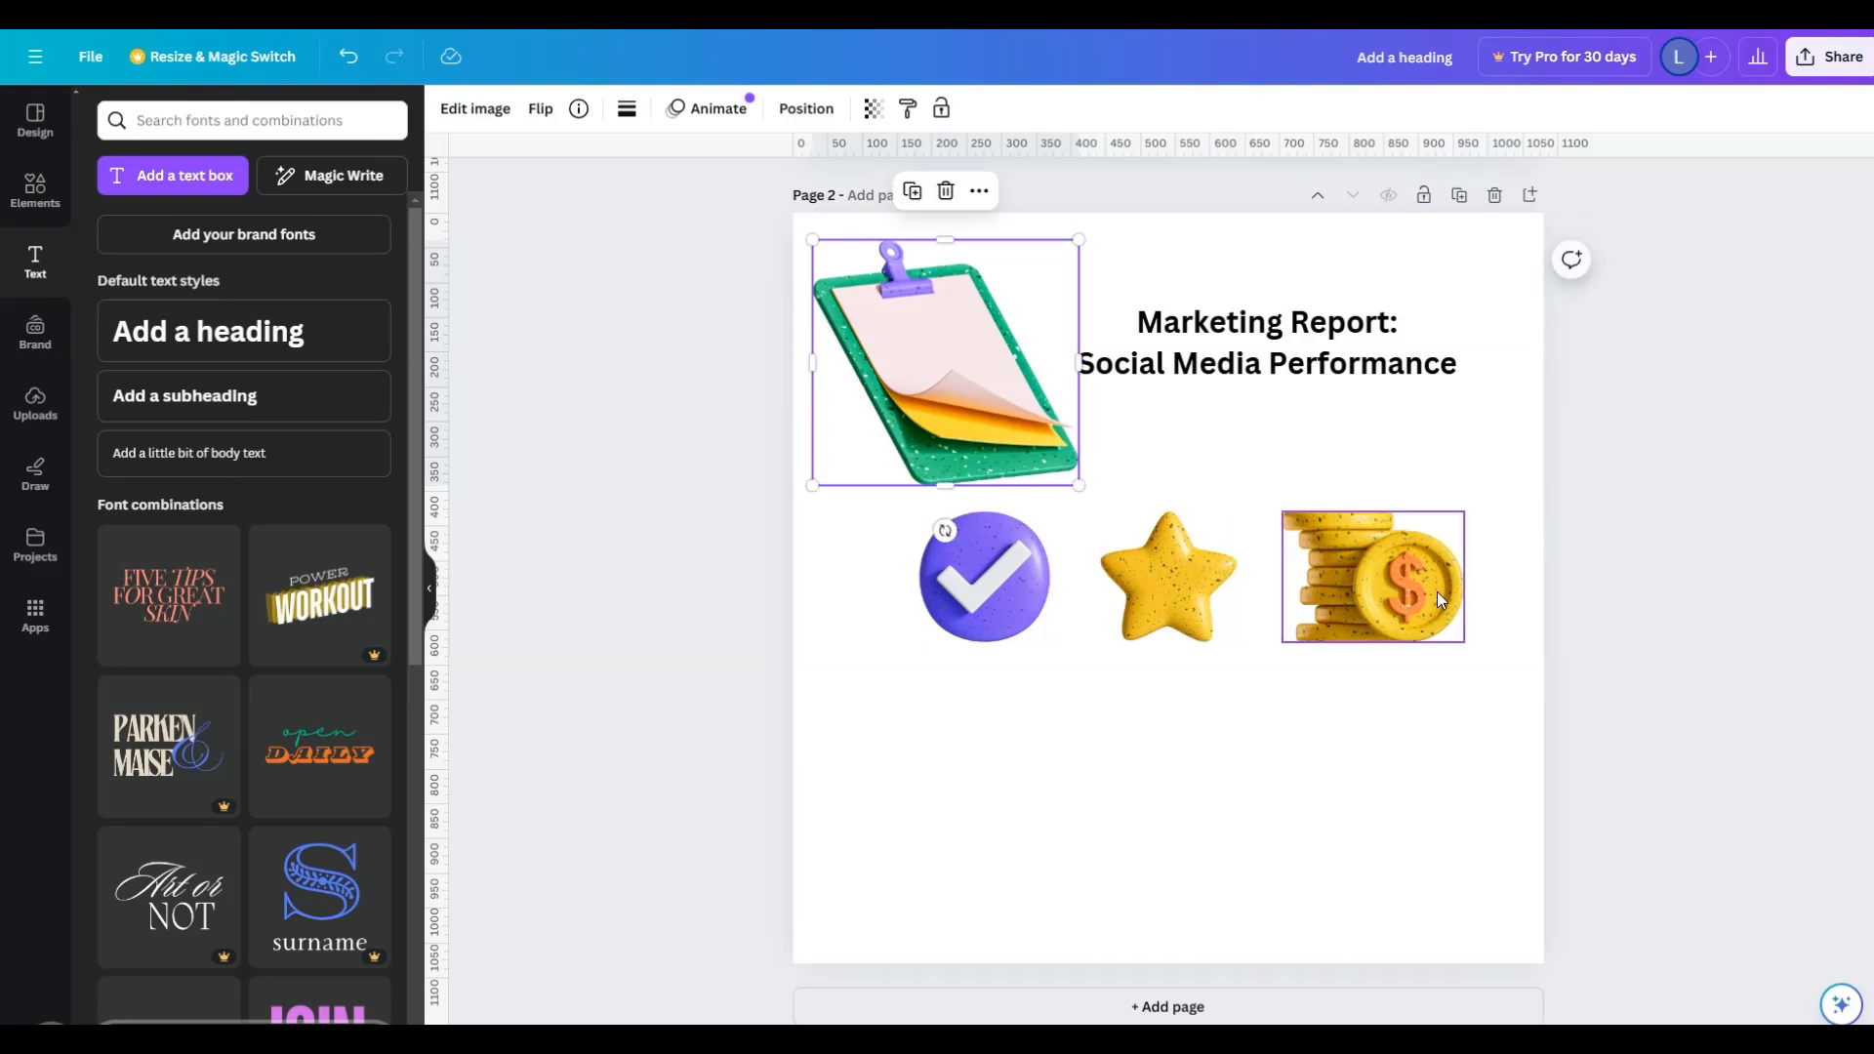
pyautogui.click(1411, 375)
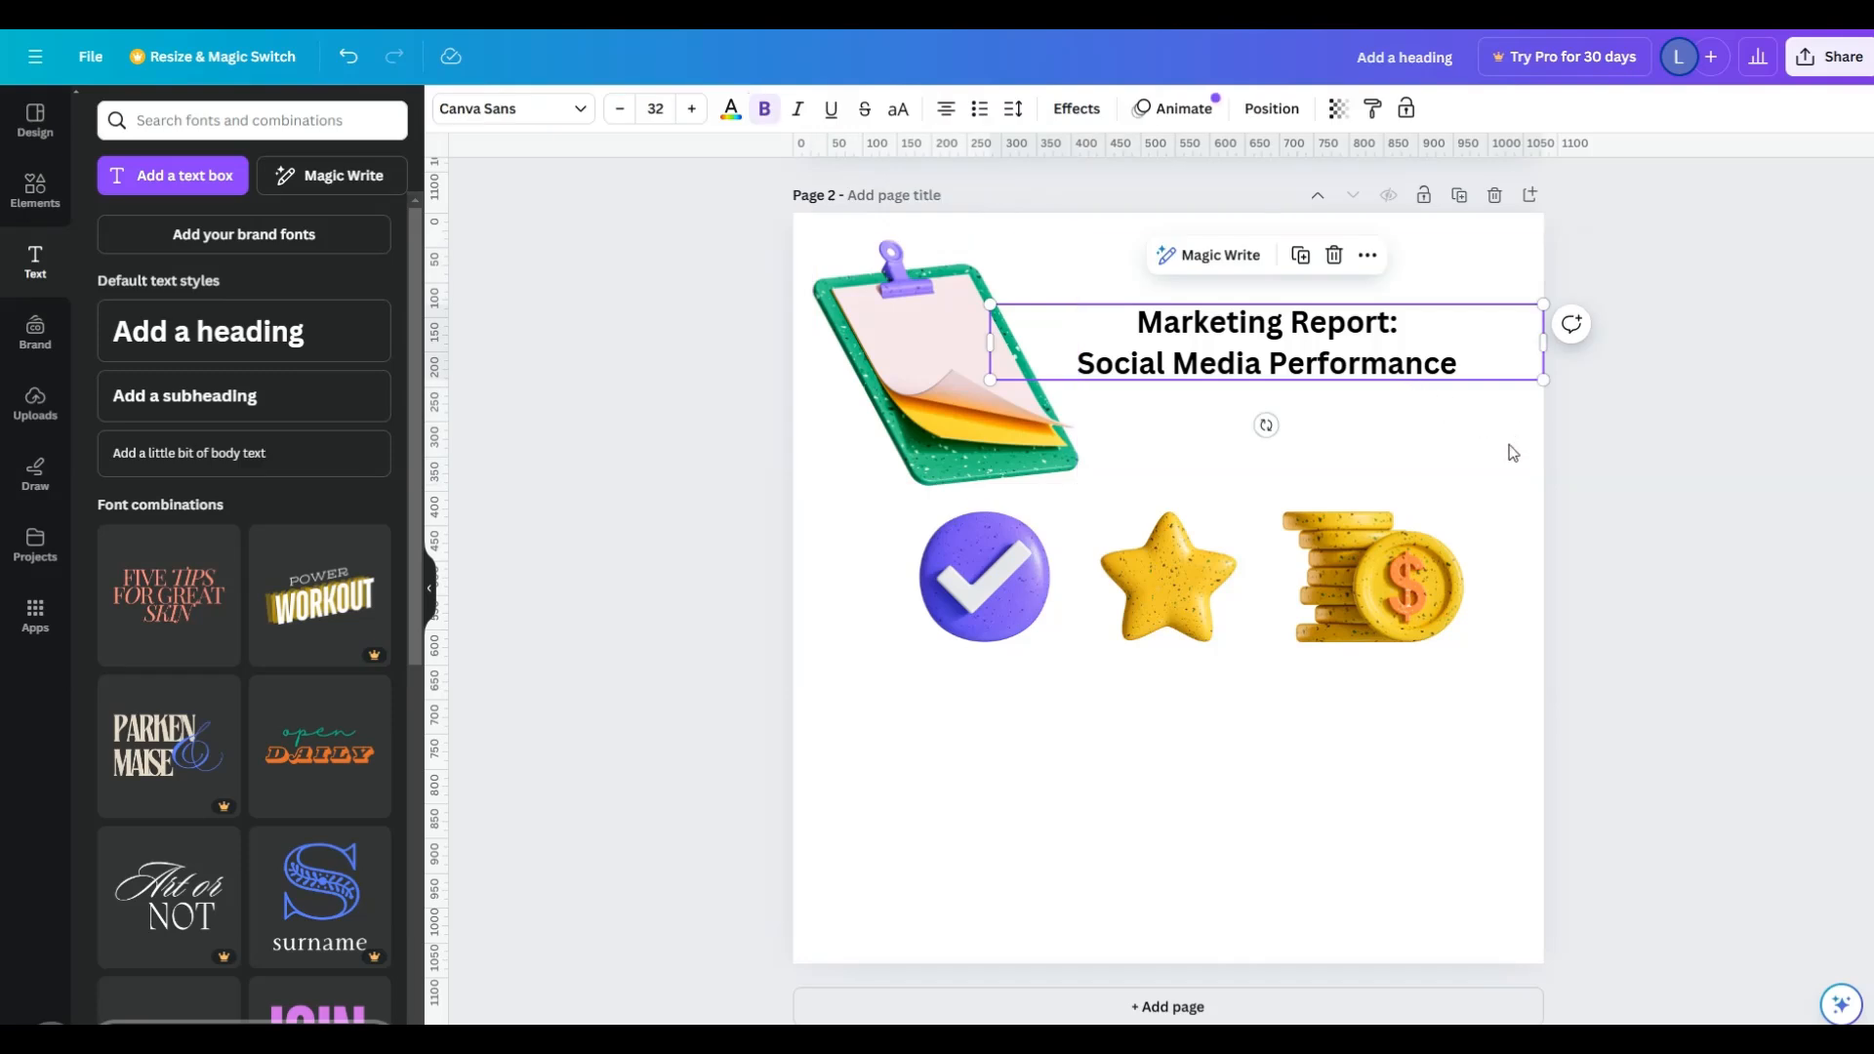
pyautogui.click(1047, 451)
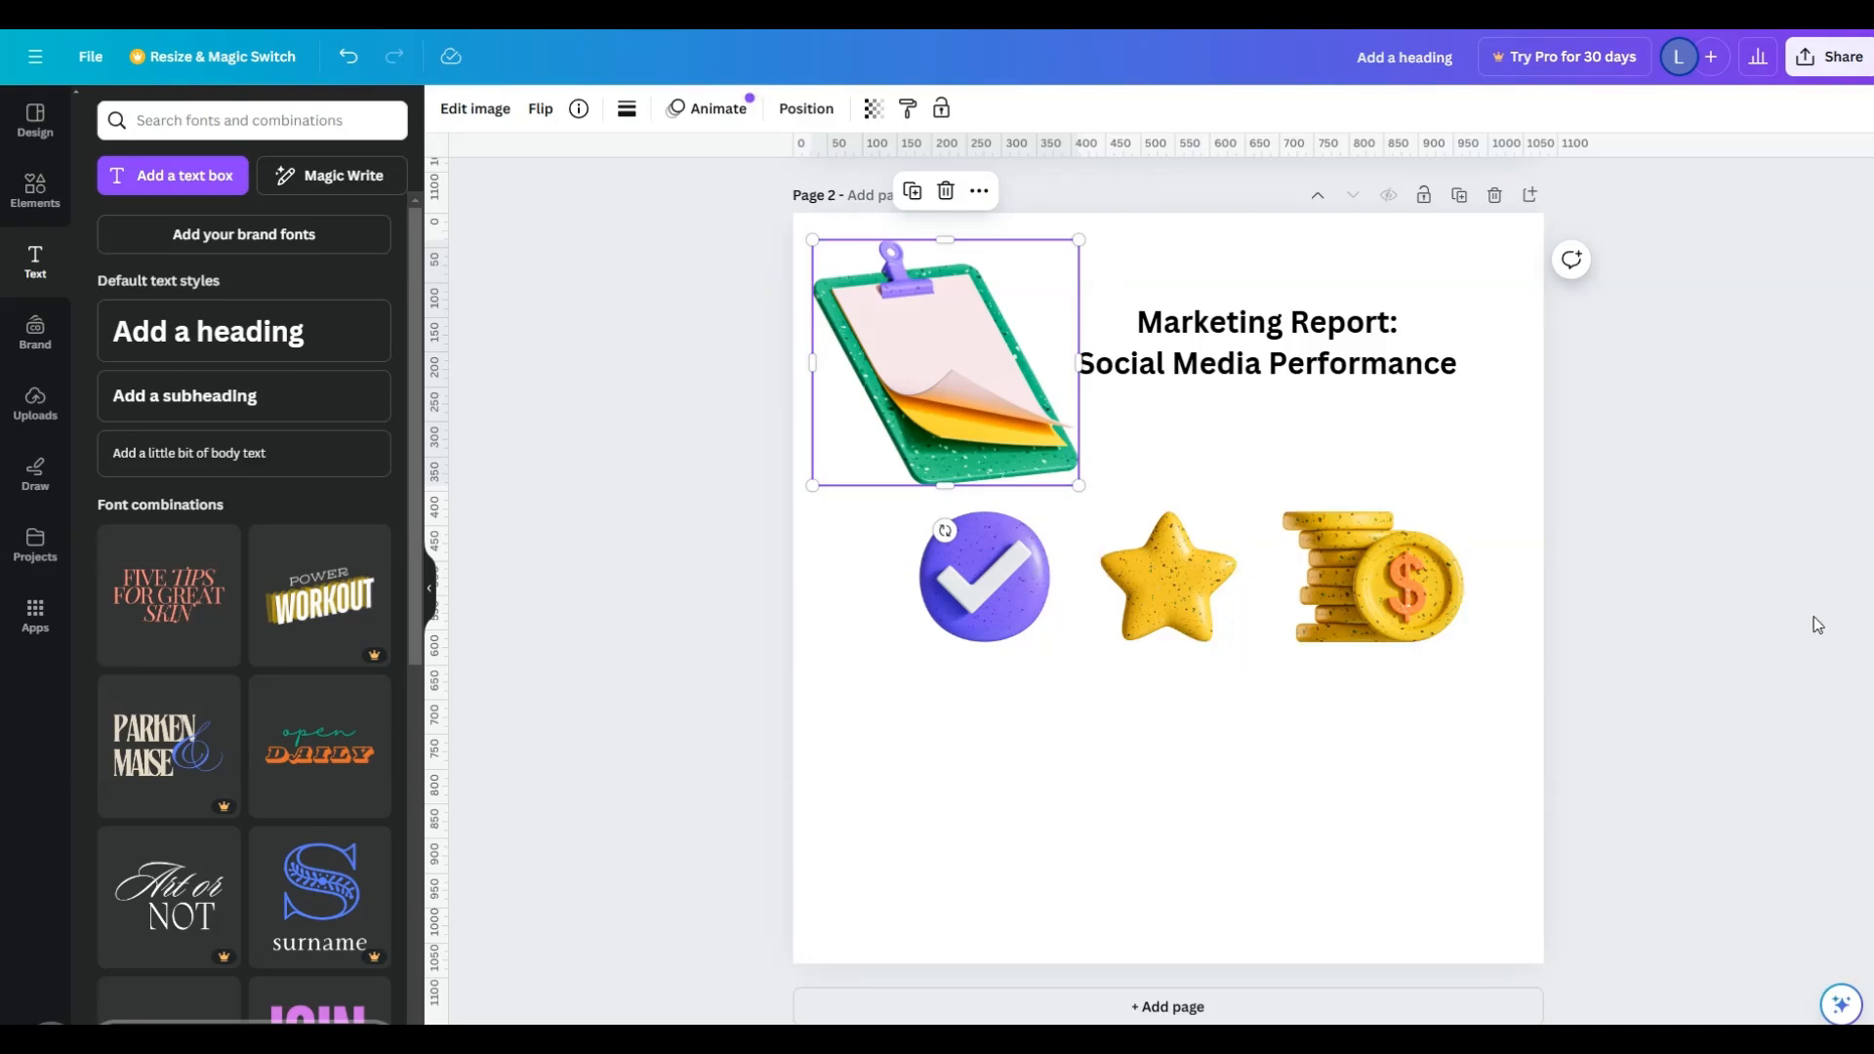
# - Move the check mark badge, star and coin stack down and spread them in a row across the page
pyautogui.click(1011, 613)
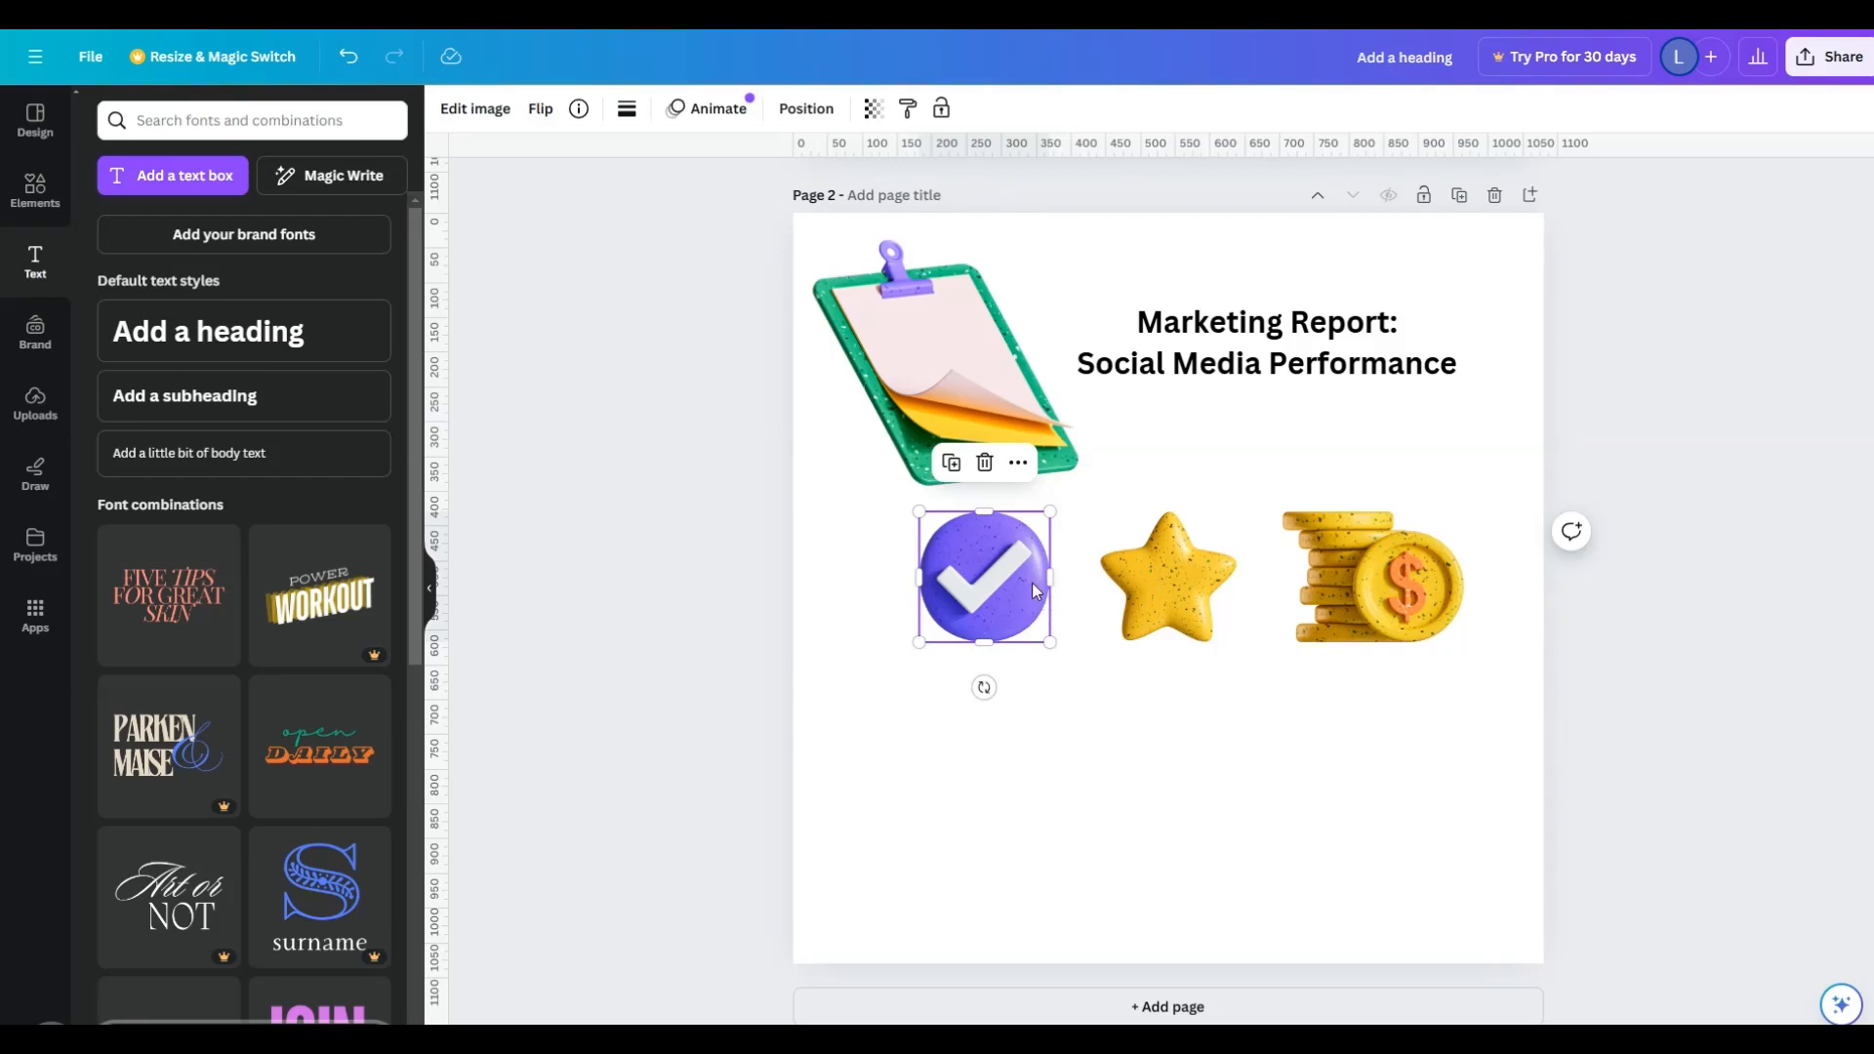
pyautogui.moveTo(1033, 583); pyautogui.dragTo(964, 649)
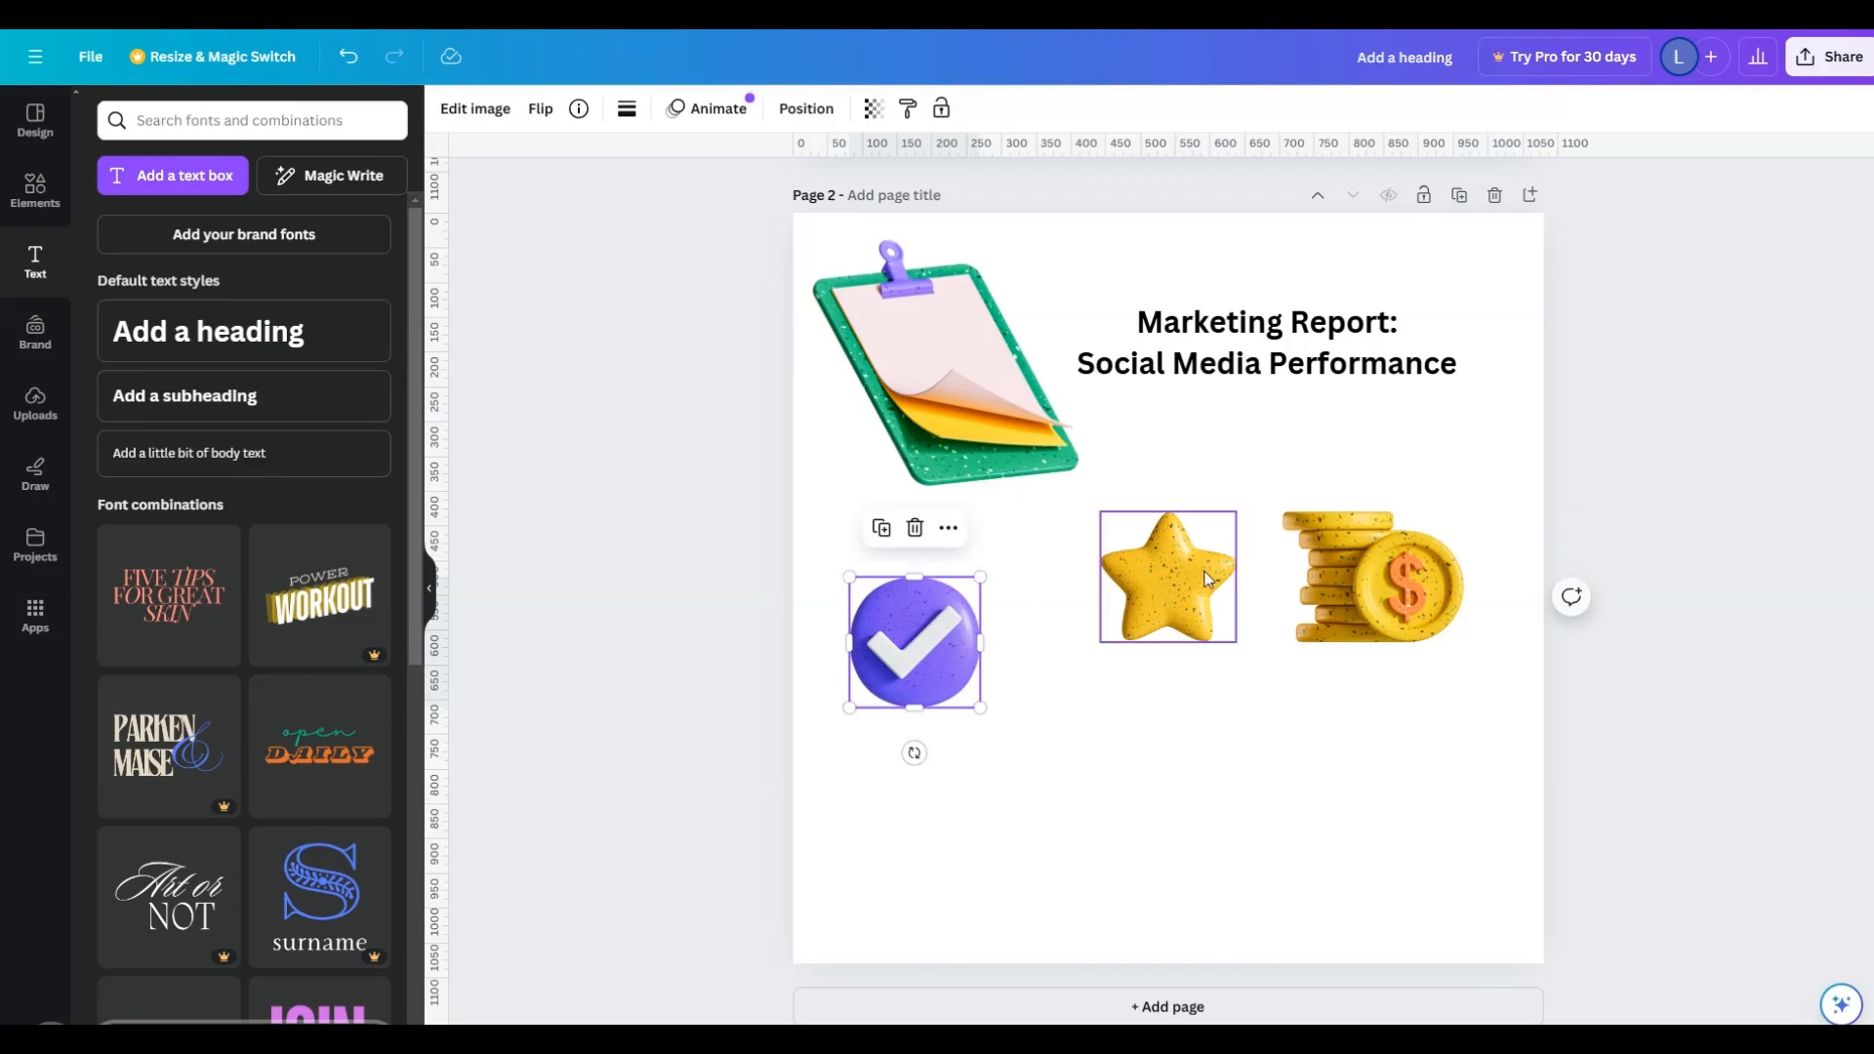
pyautogui.moveTo(1209, 580); pyautogui.dragTo(1192, 645)
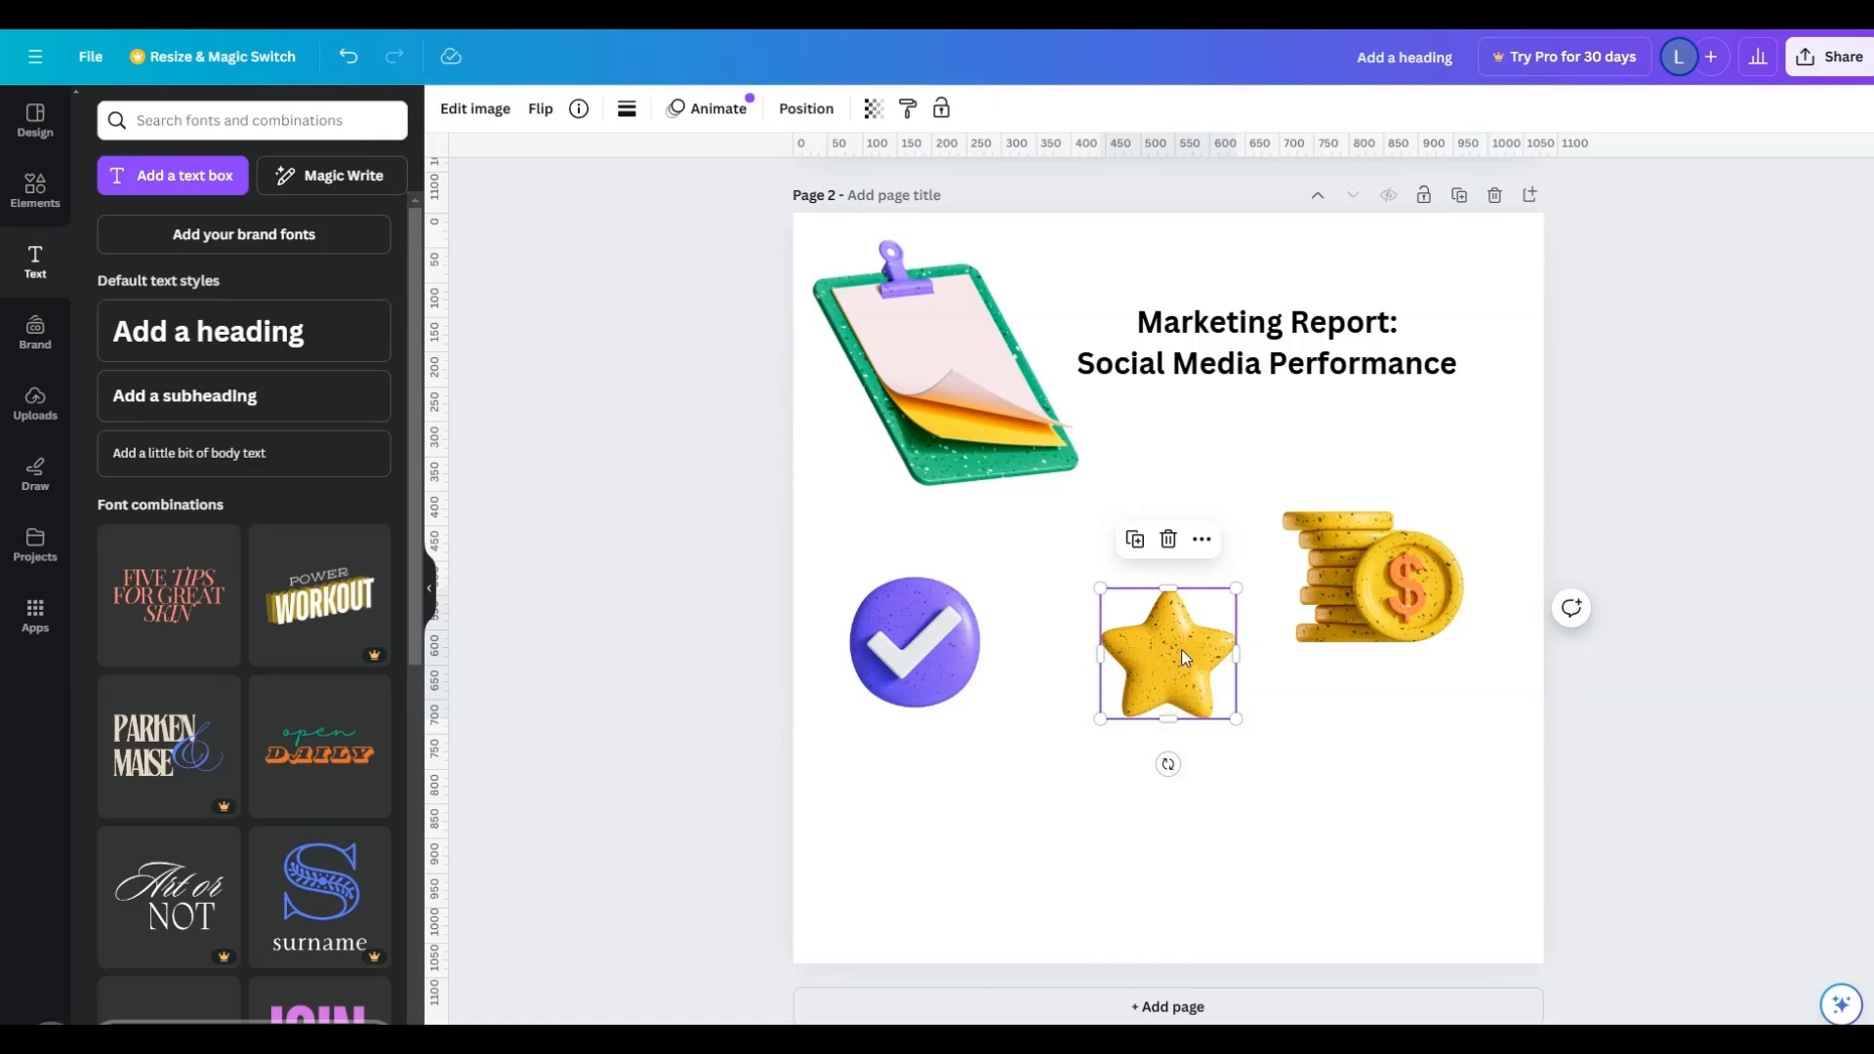
pyautogui.moveTo(1385, 598); pyautogui.dragTo(1438, 671)
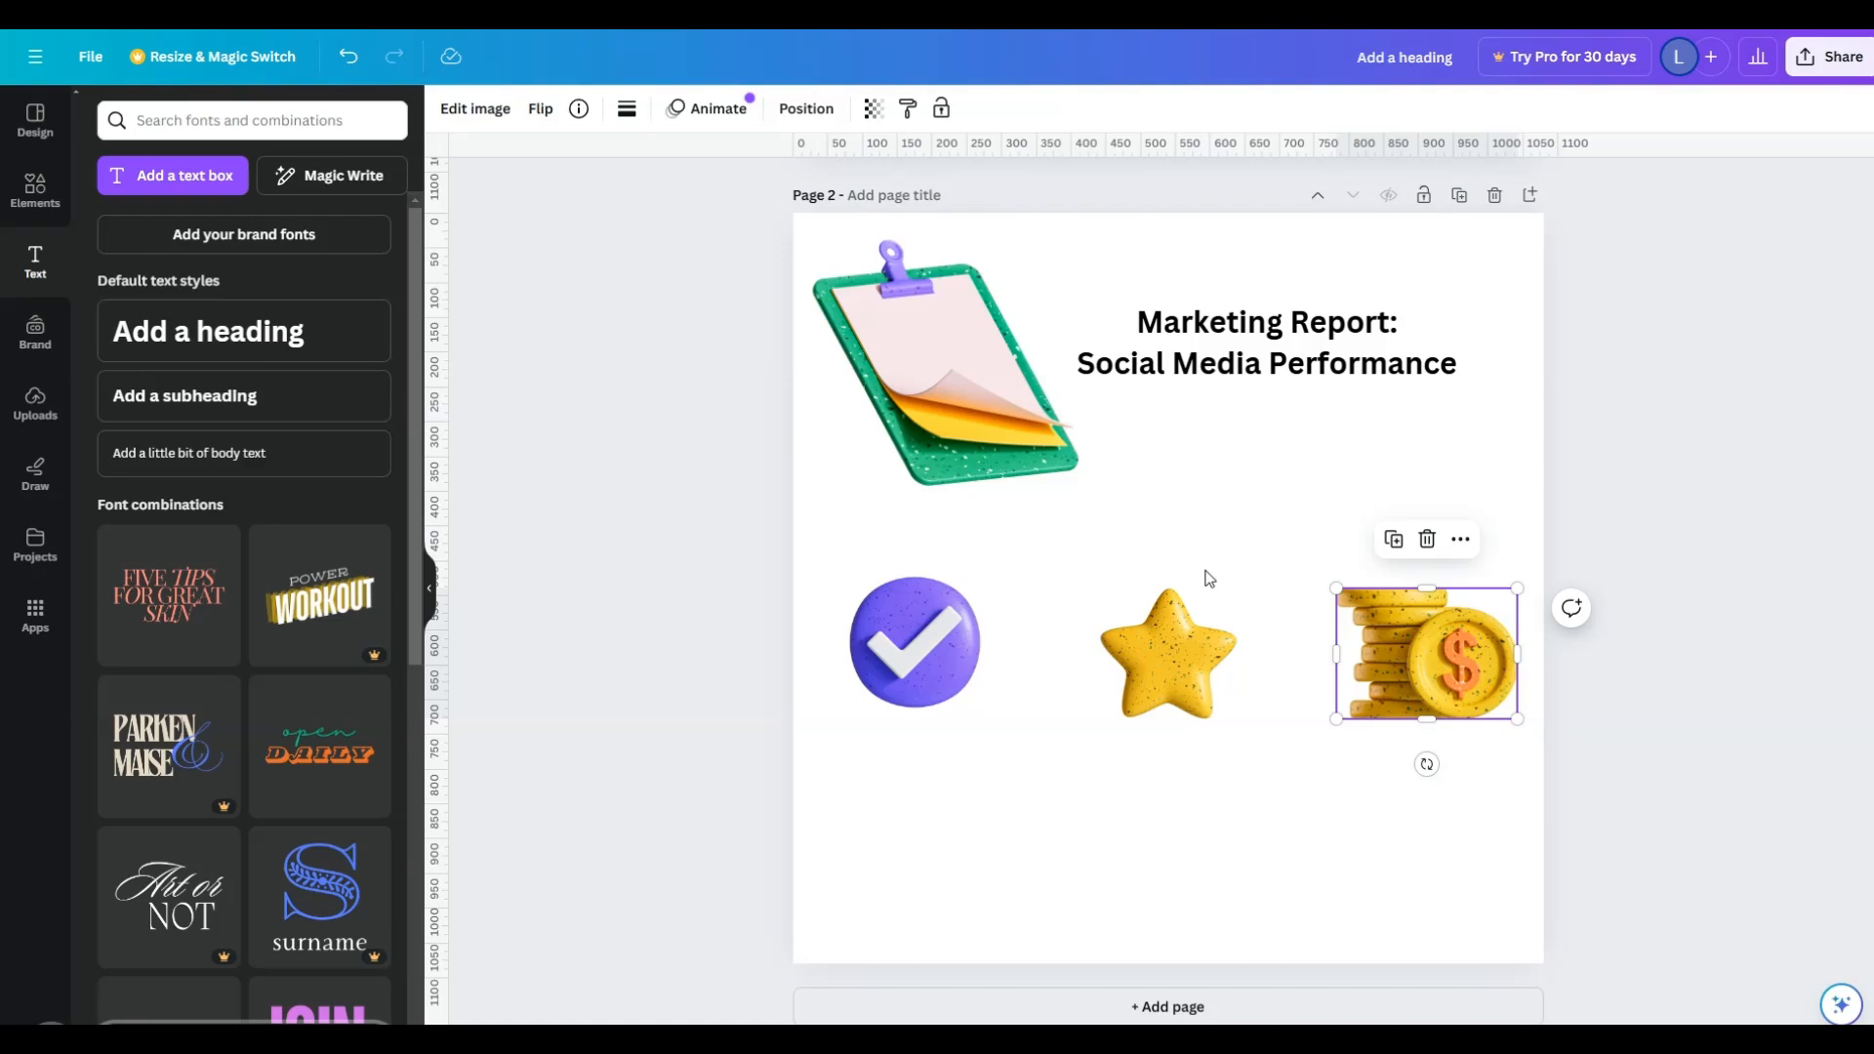
# - Leave the 3D Corporate Icons collection and open the full Shapes library among the elements
pyautogui.click(1254, 359)
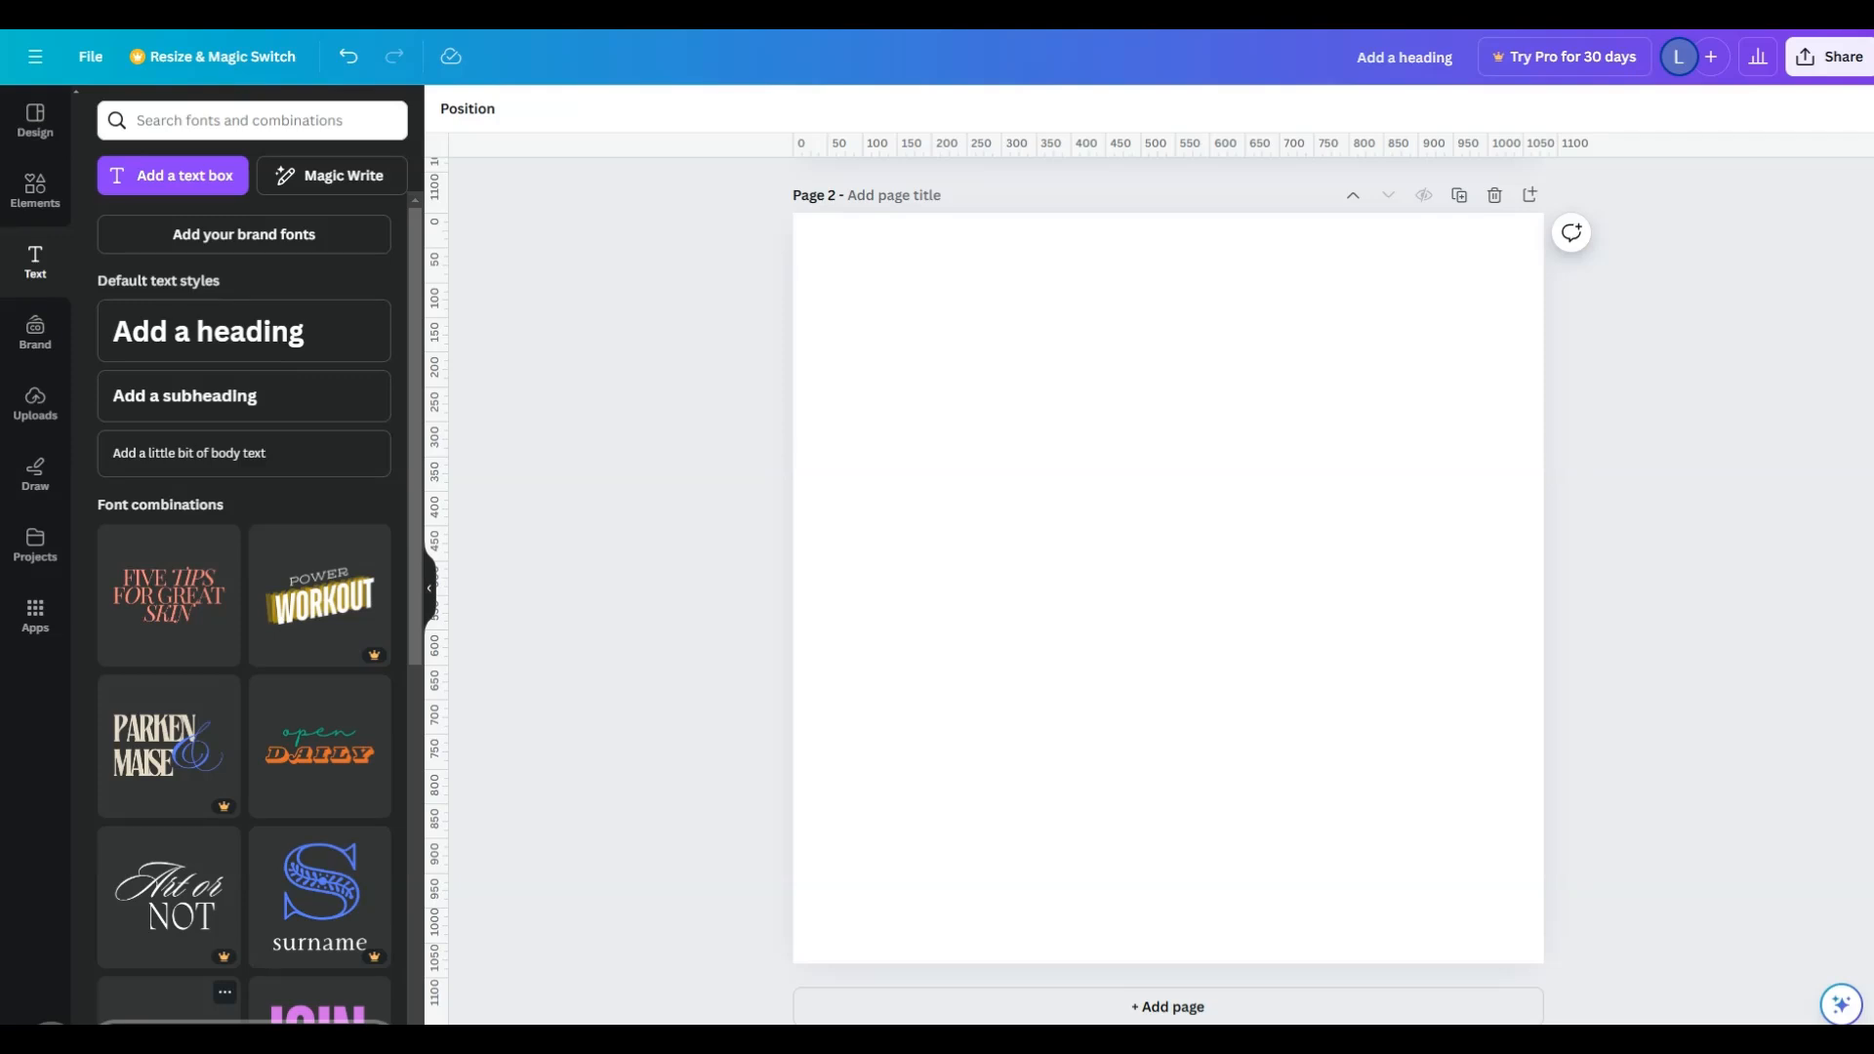
pyautogui.click(31, 200)
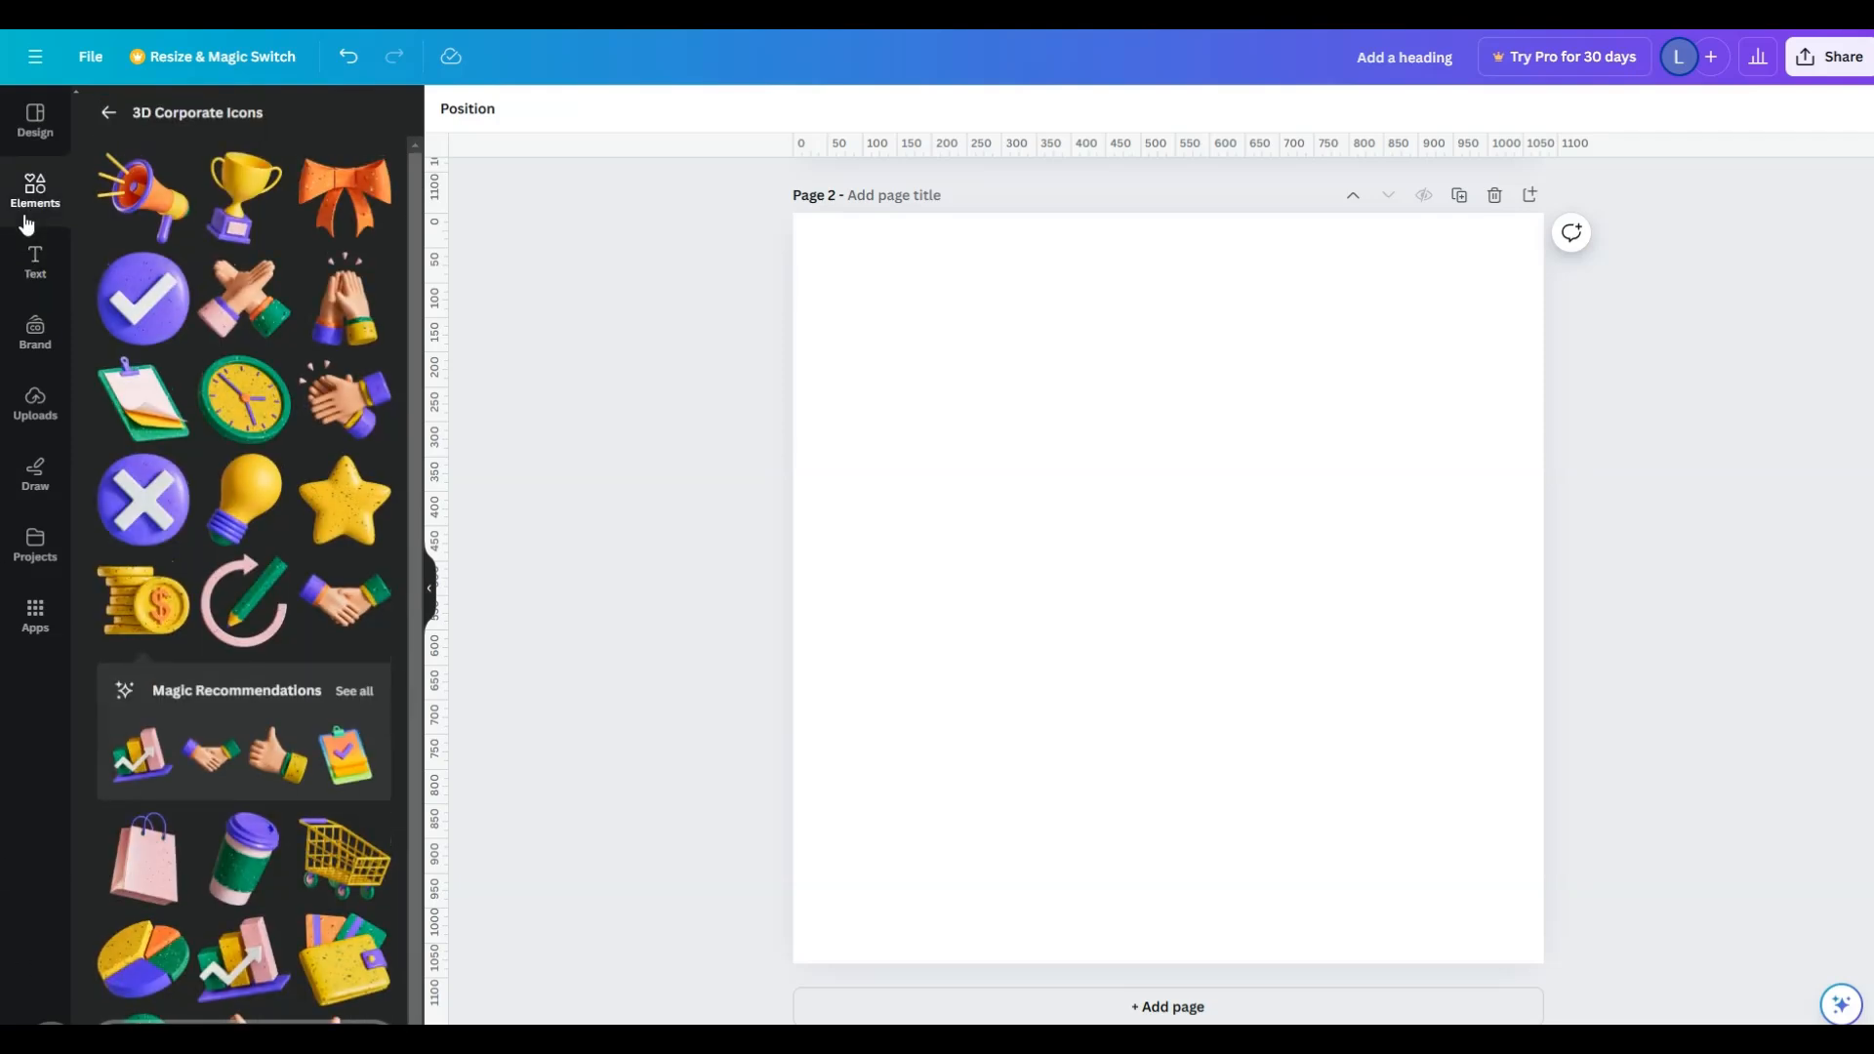
pyautogui.click(112, 119)
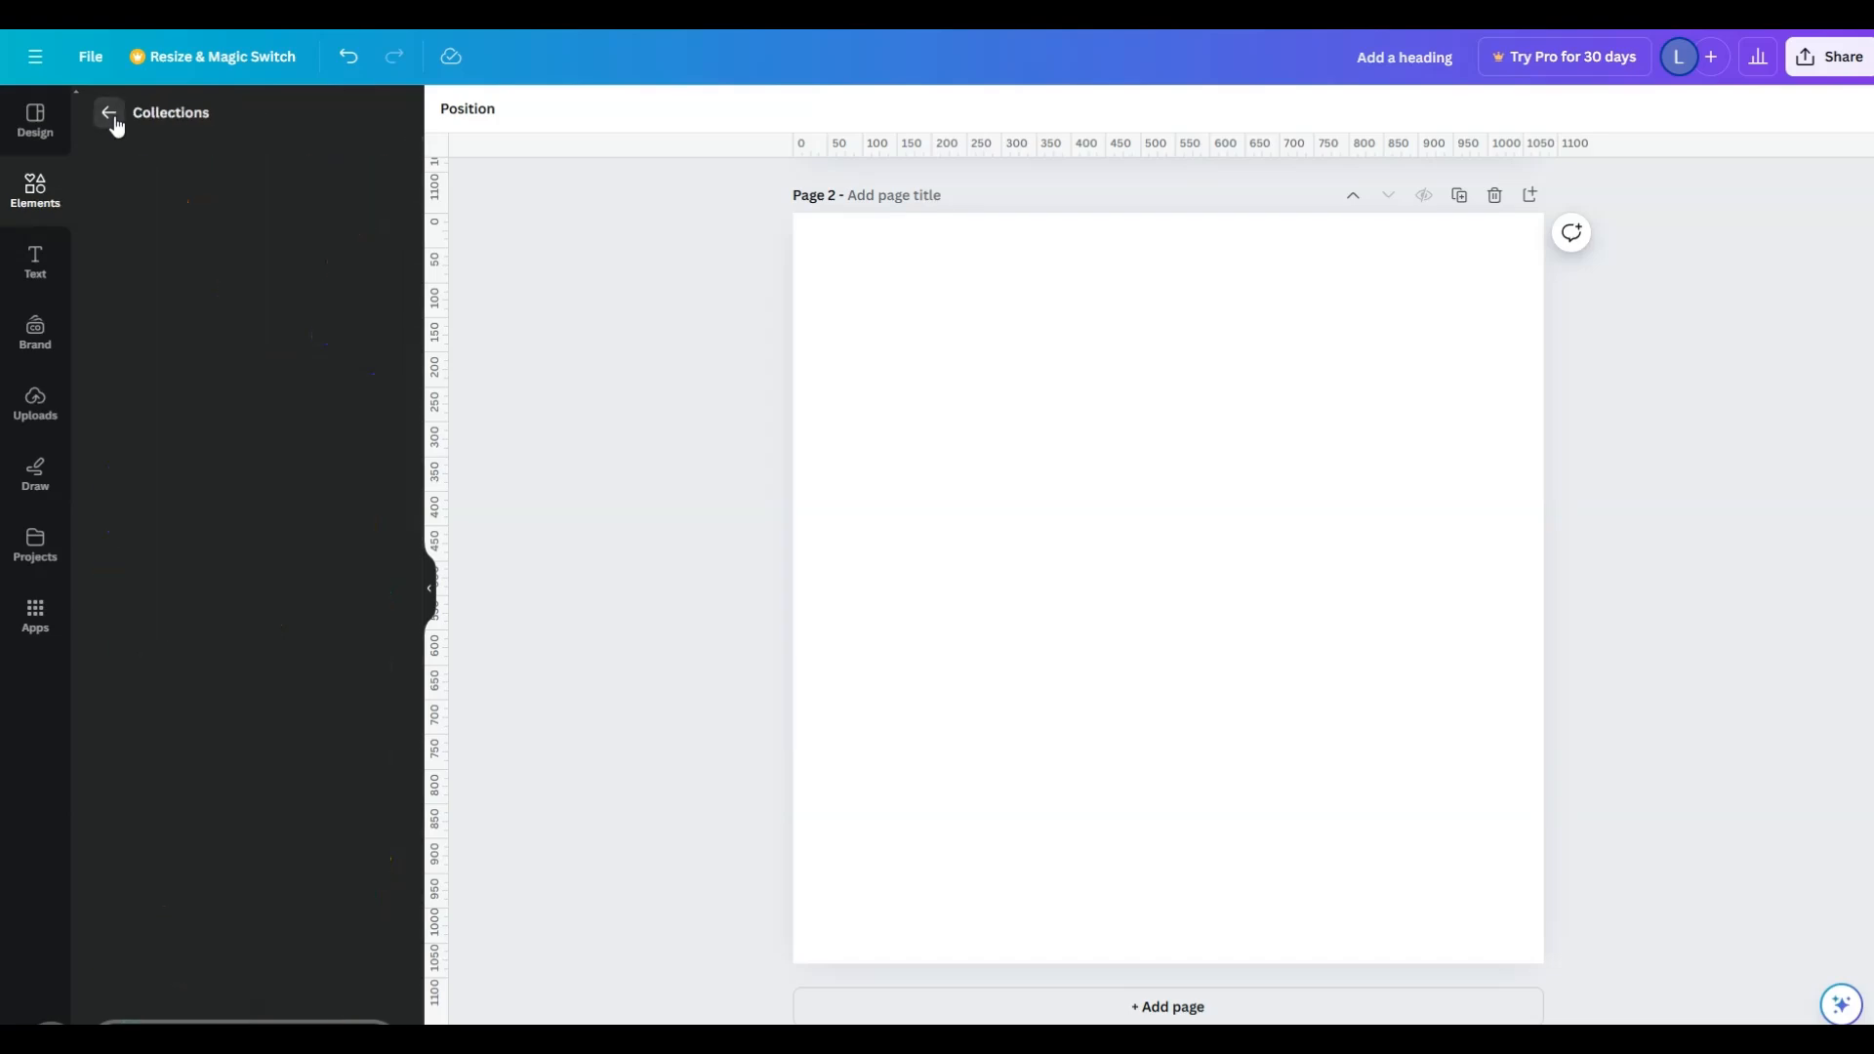
pyautogui.click(110, 115)
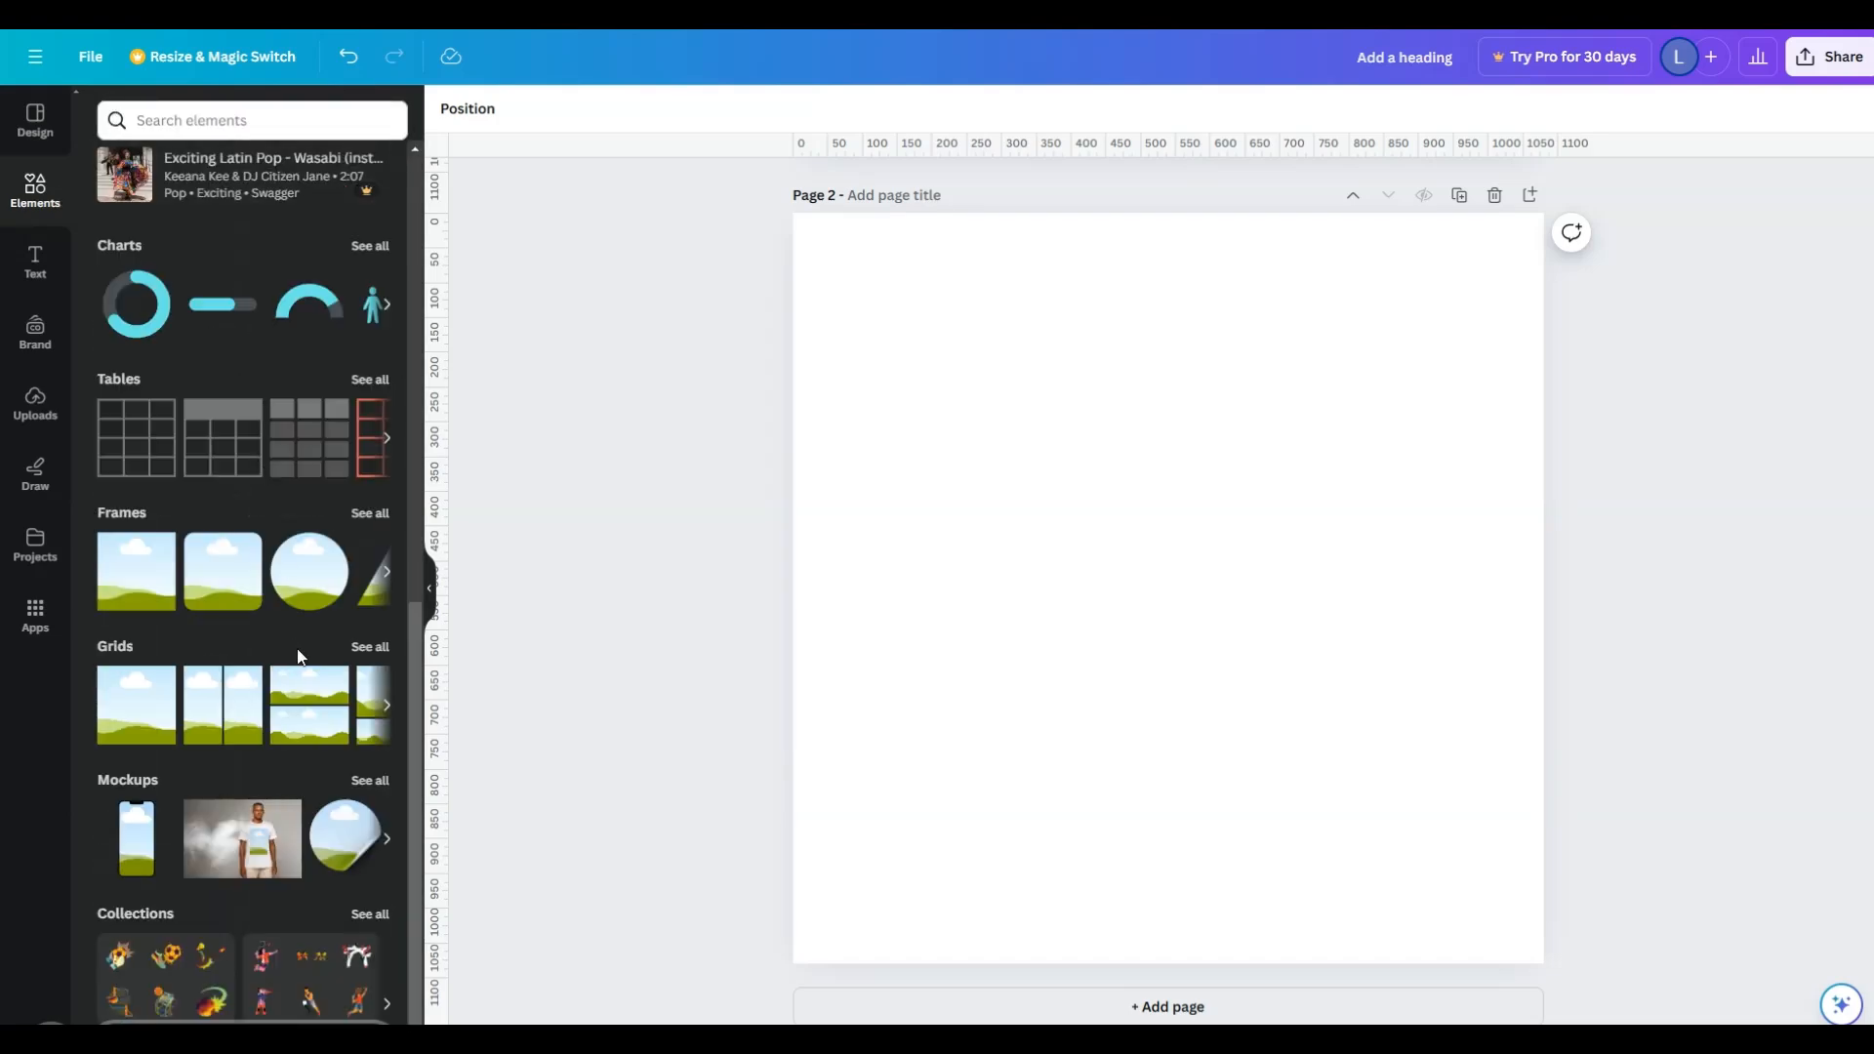
pyautogui.scroll(10, 297, 648)
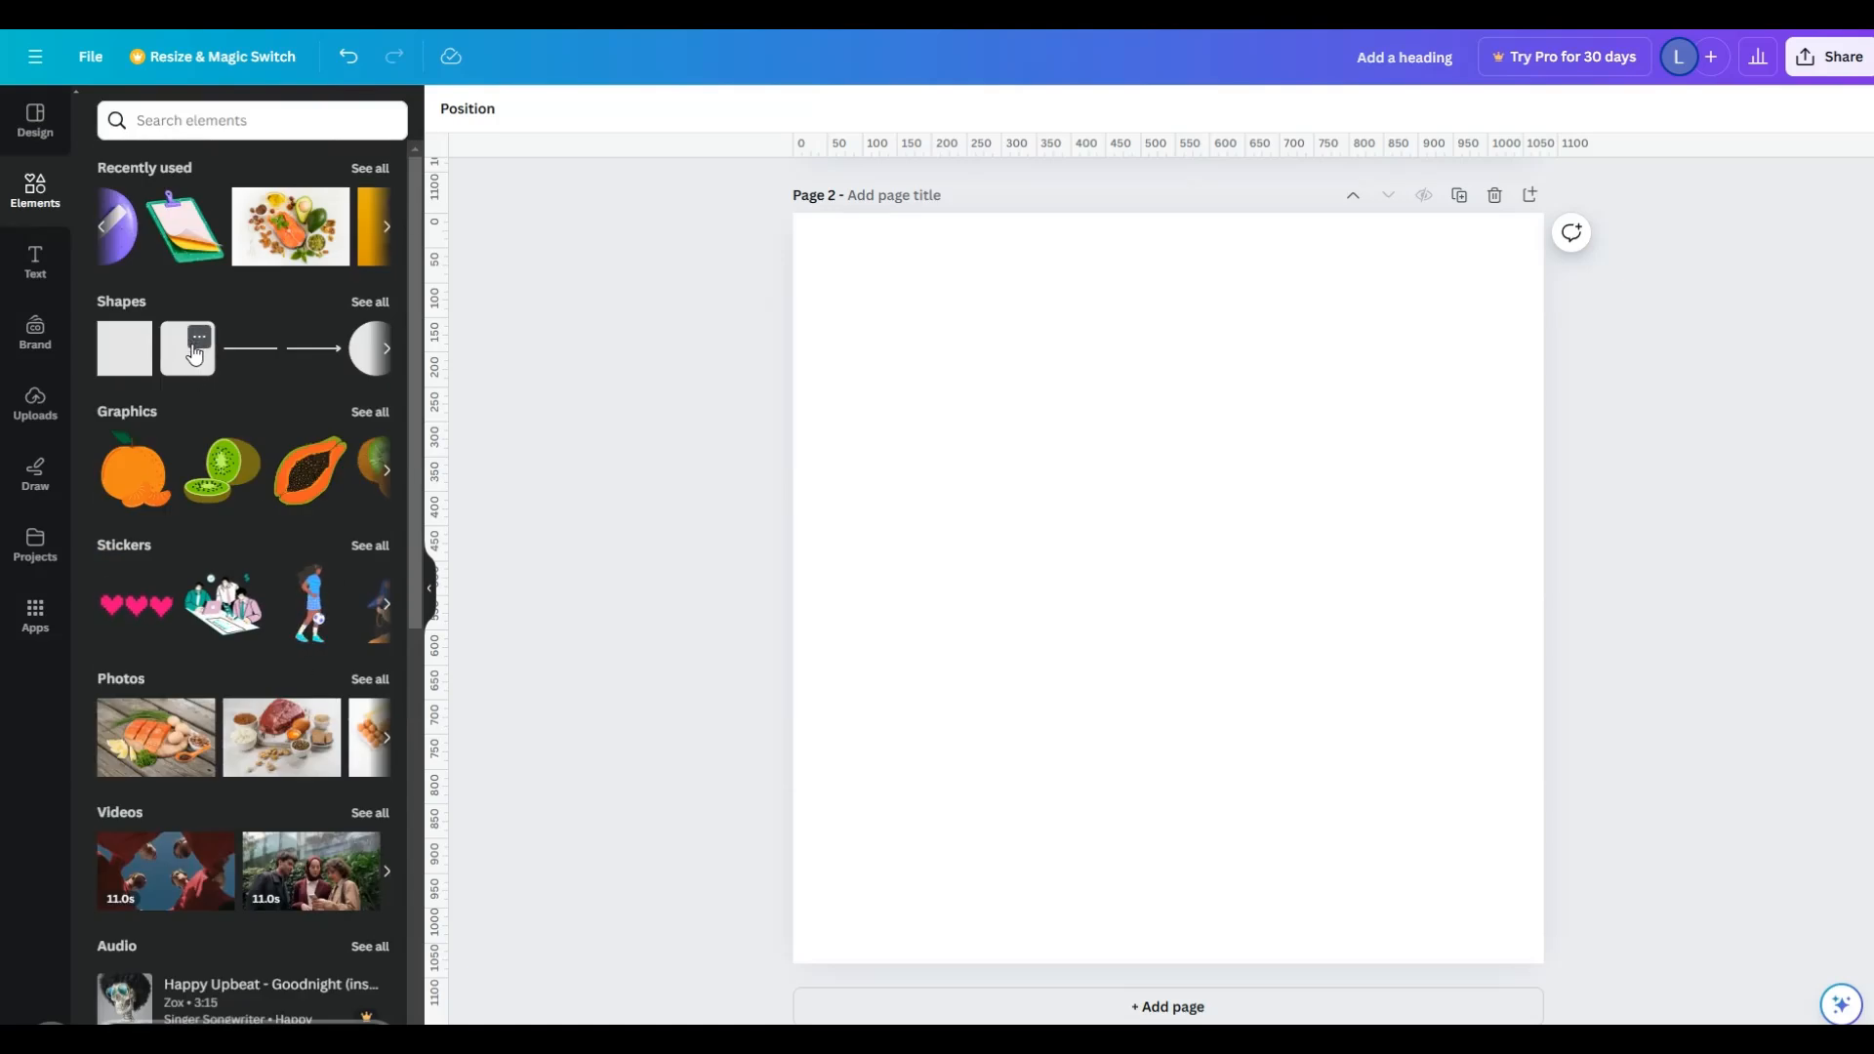
pyautogui.click(371, 302)
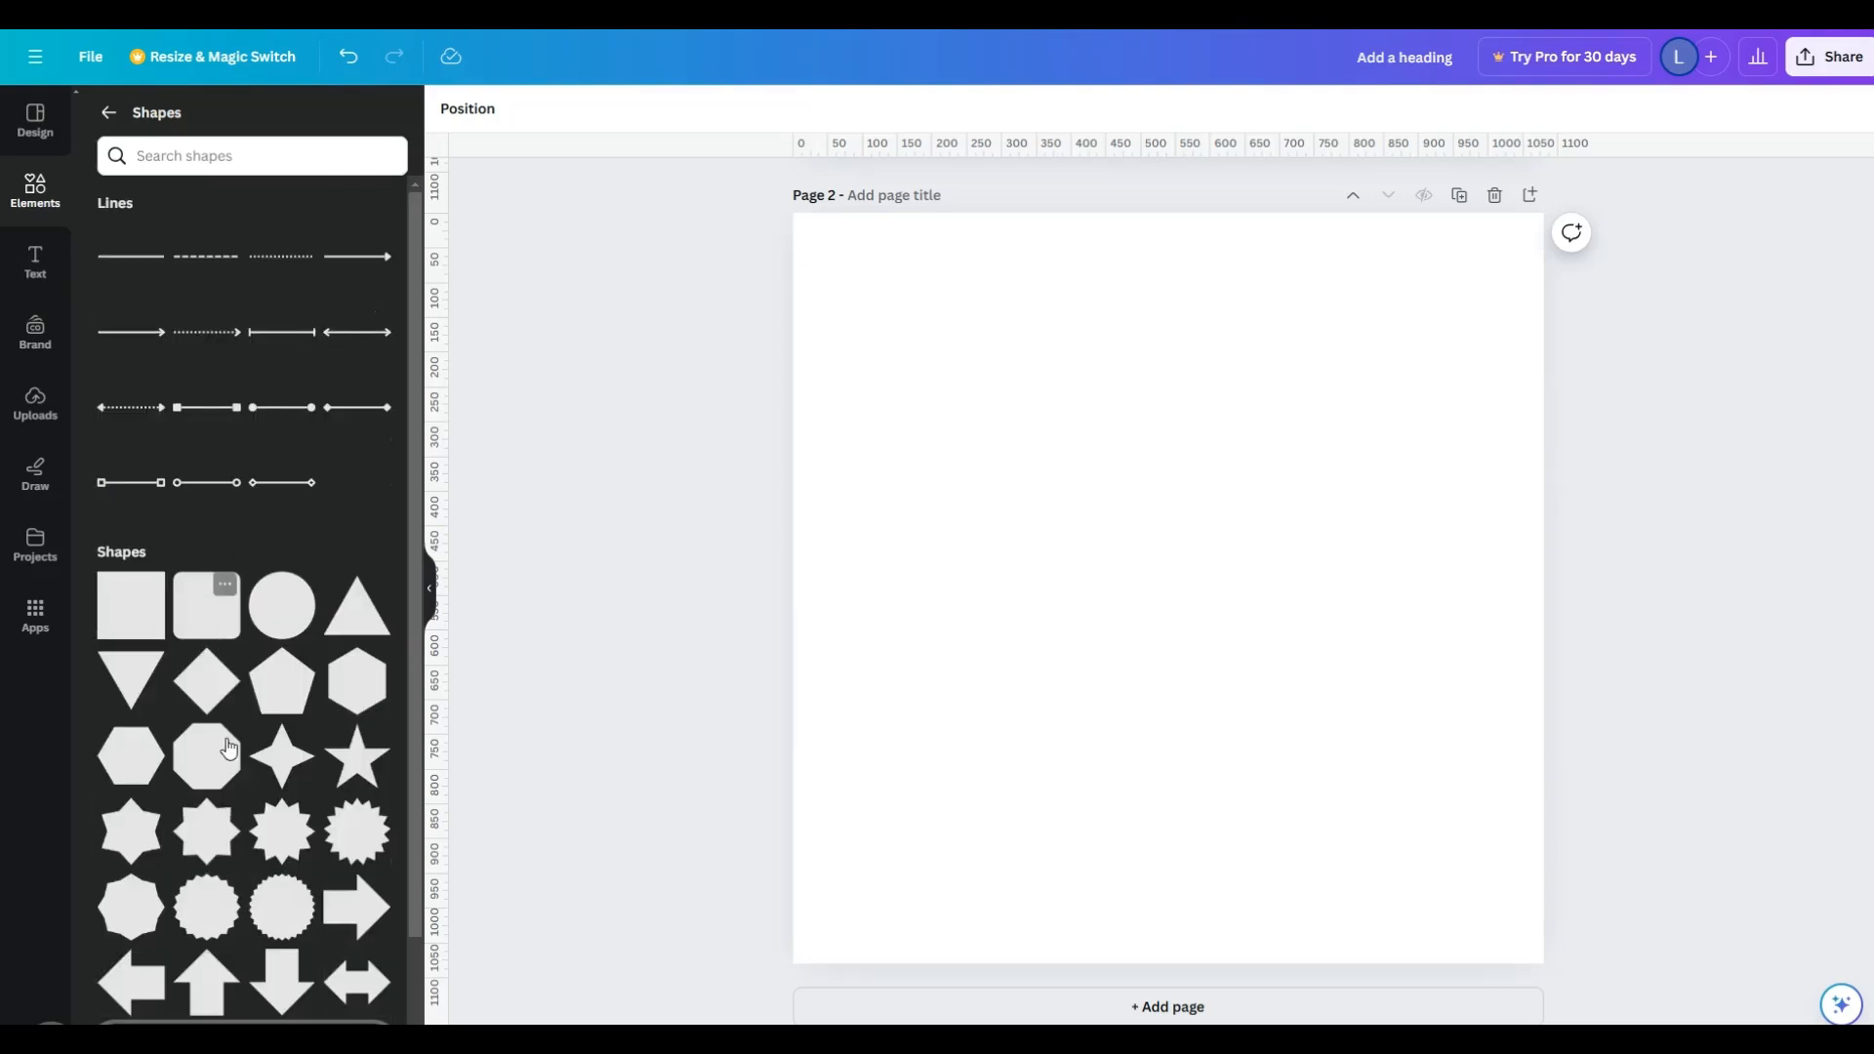
# - Add the notched banner shape to page 2 and move it against the page's top edge, toward the right side
pyautogui.scroll(-4, 338, 966)
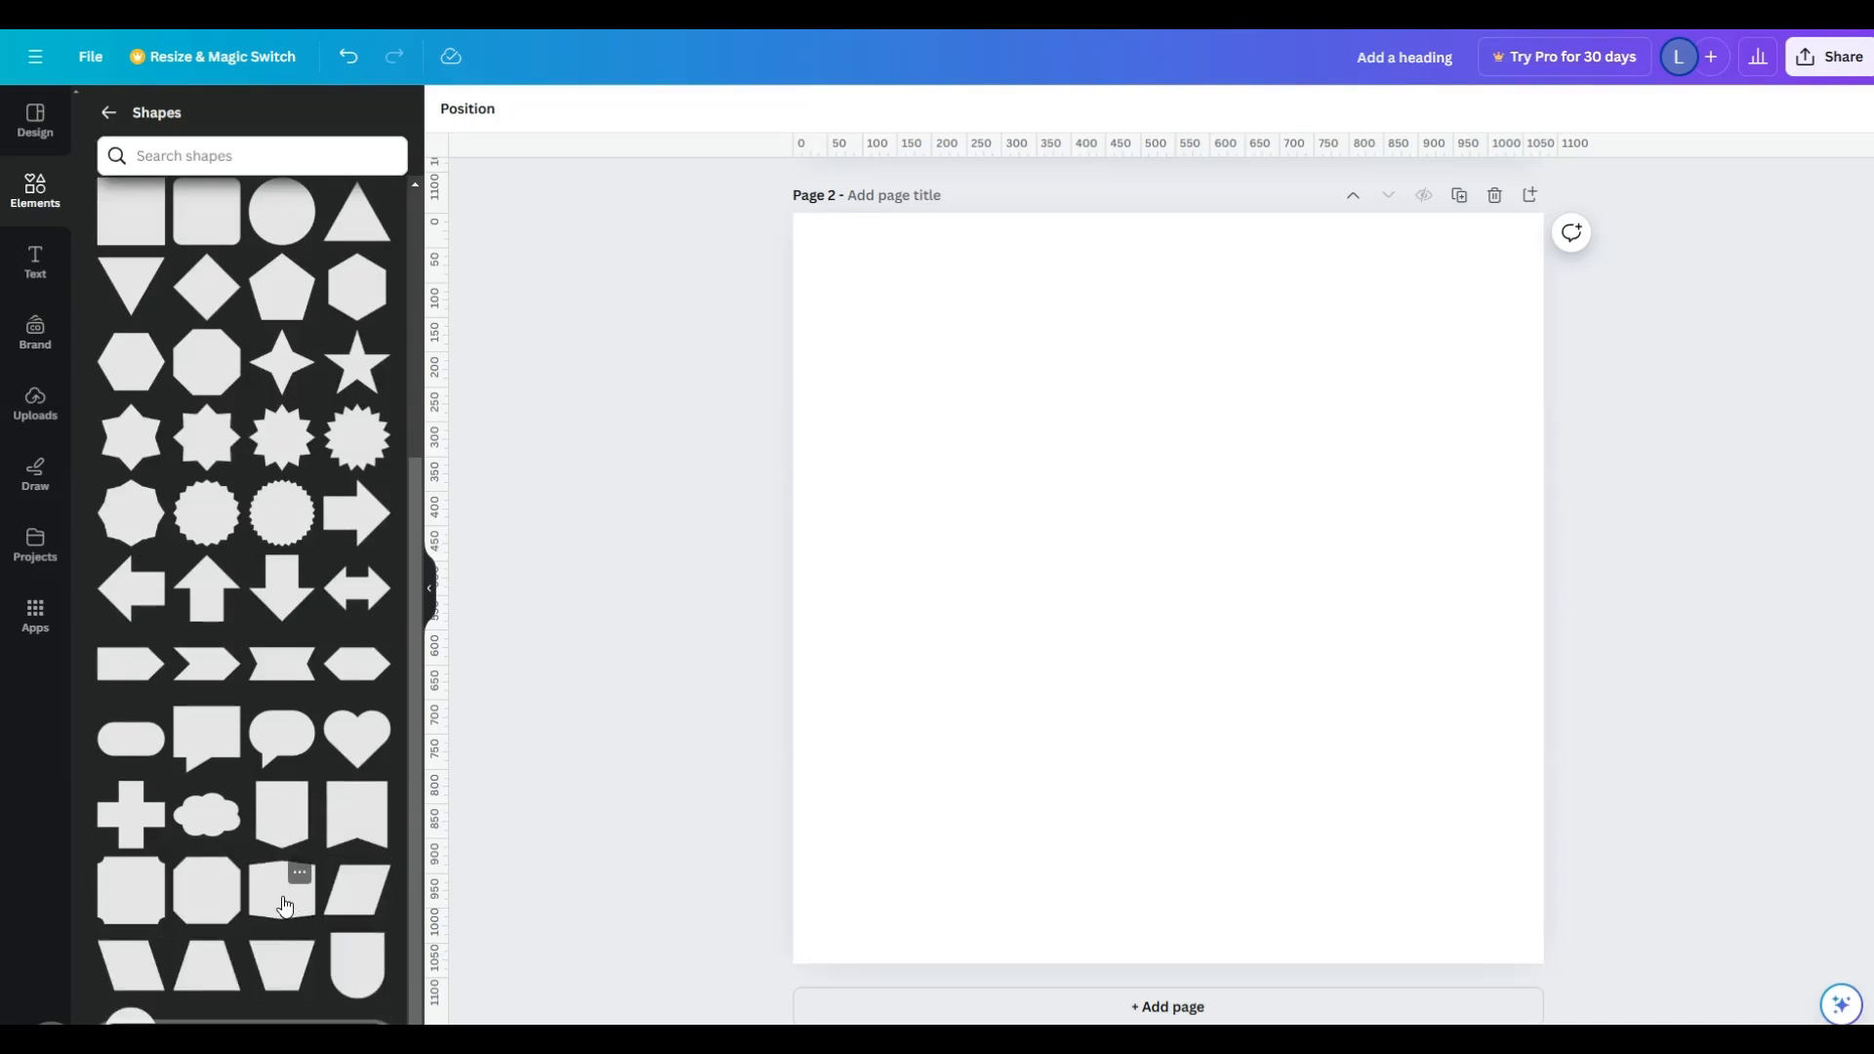
pyautogui.click(355, 830)
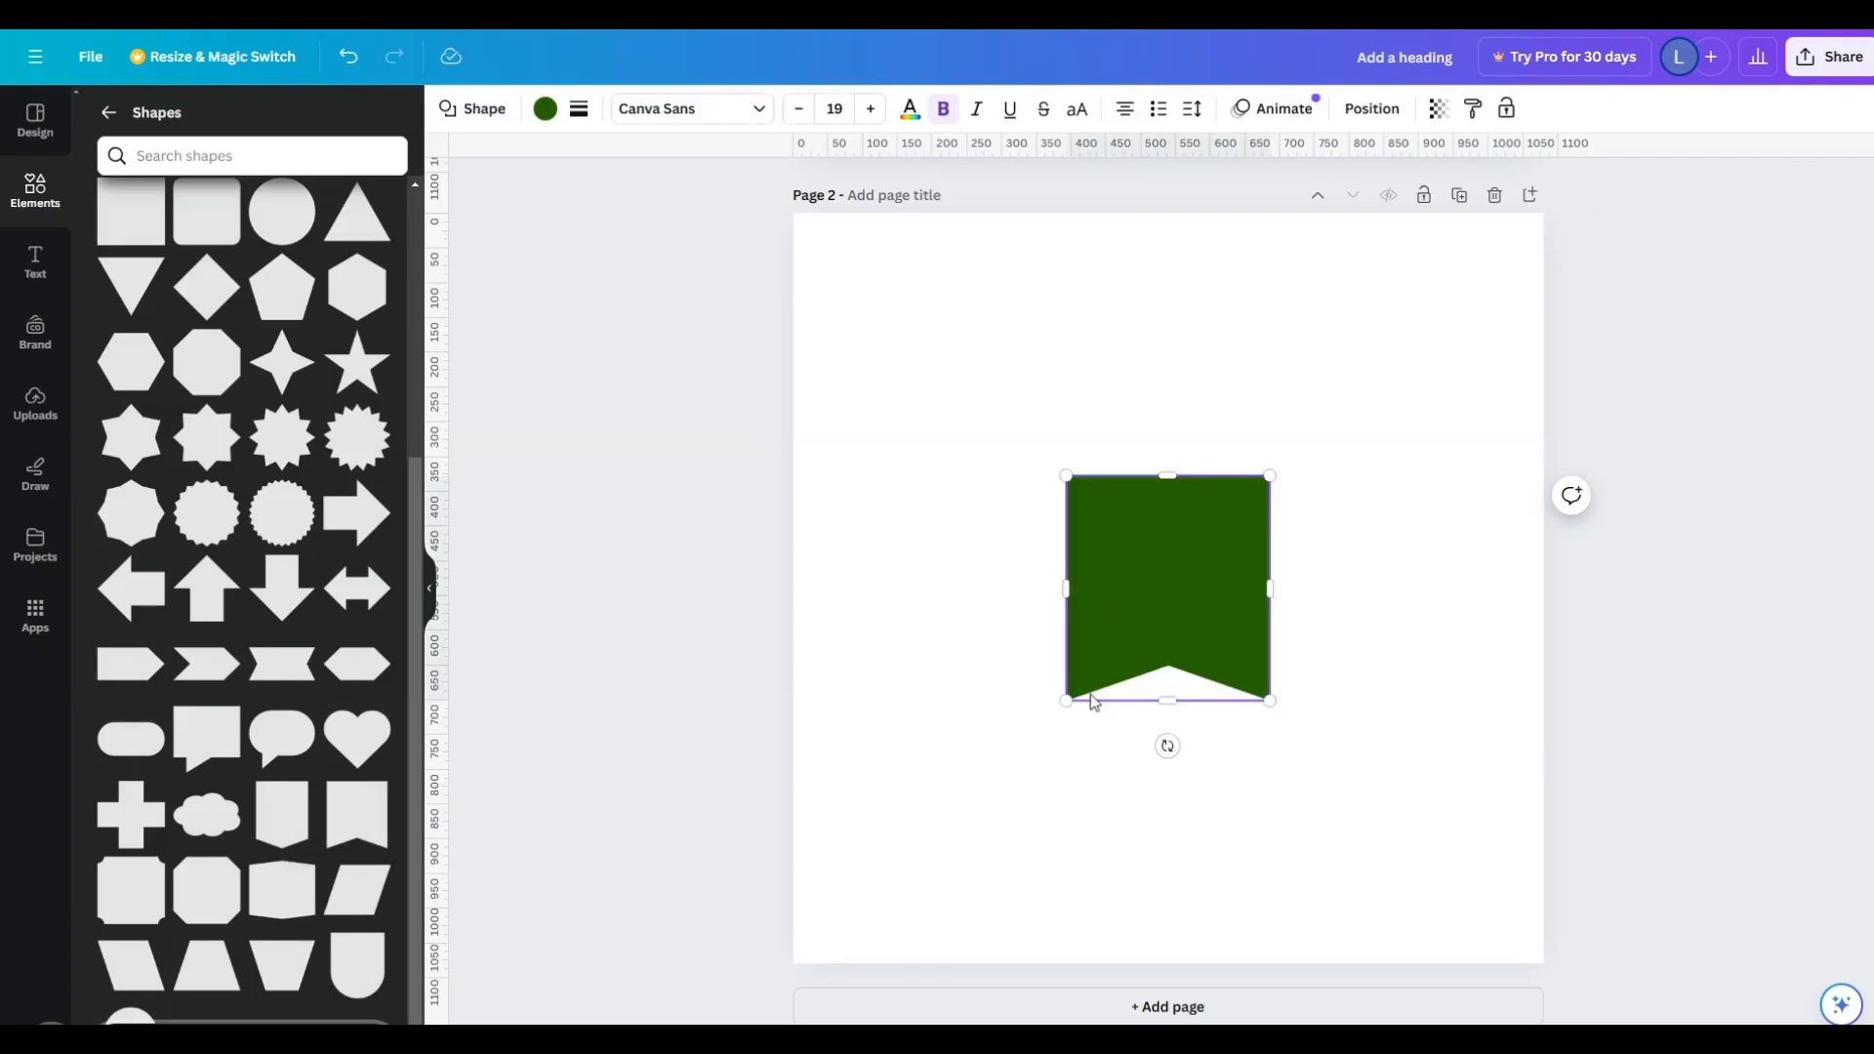
pyautogui.moveTo(1143, 615); pyautogui.dragTo(1352, 332)
pyautogui.click(1067, 562)
# - Add the square with scooped corners, move it to the left side of the page and enlarge it
pyautogui.click(127, 888)
pyautogui.click(1468, 569)
pyautogui.moveTo(1155, 607); pyautogui.dragTo(1000, 593)
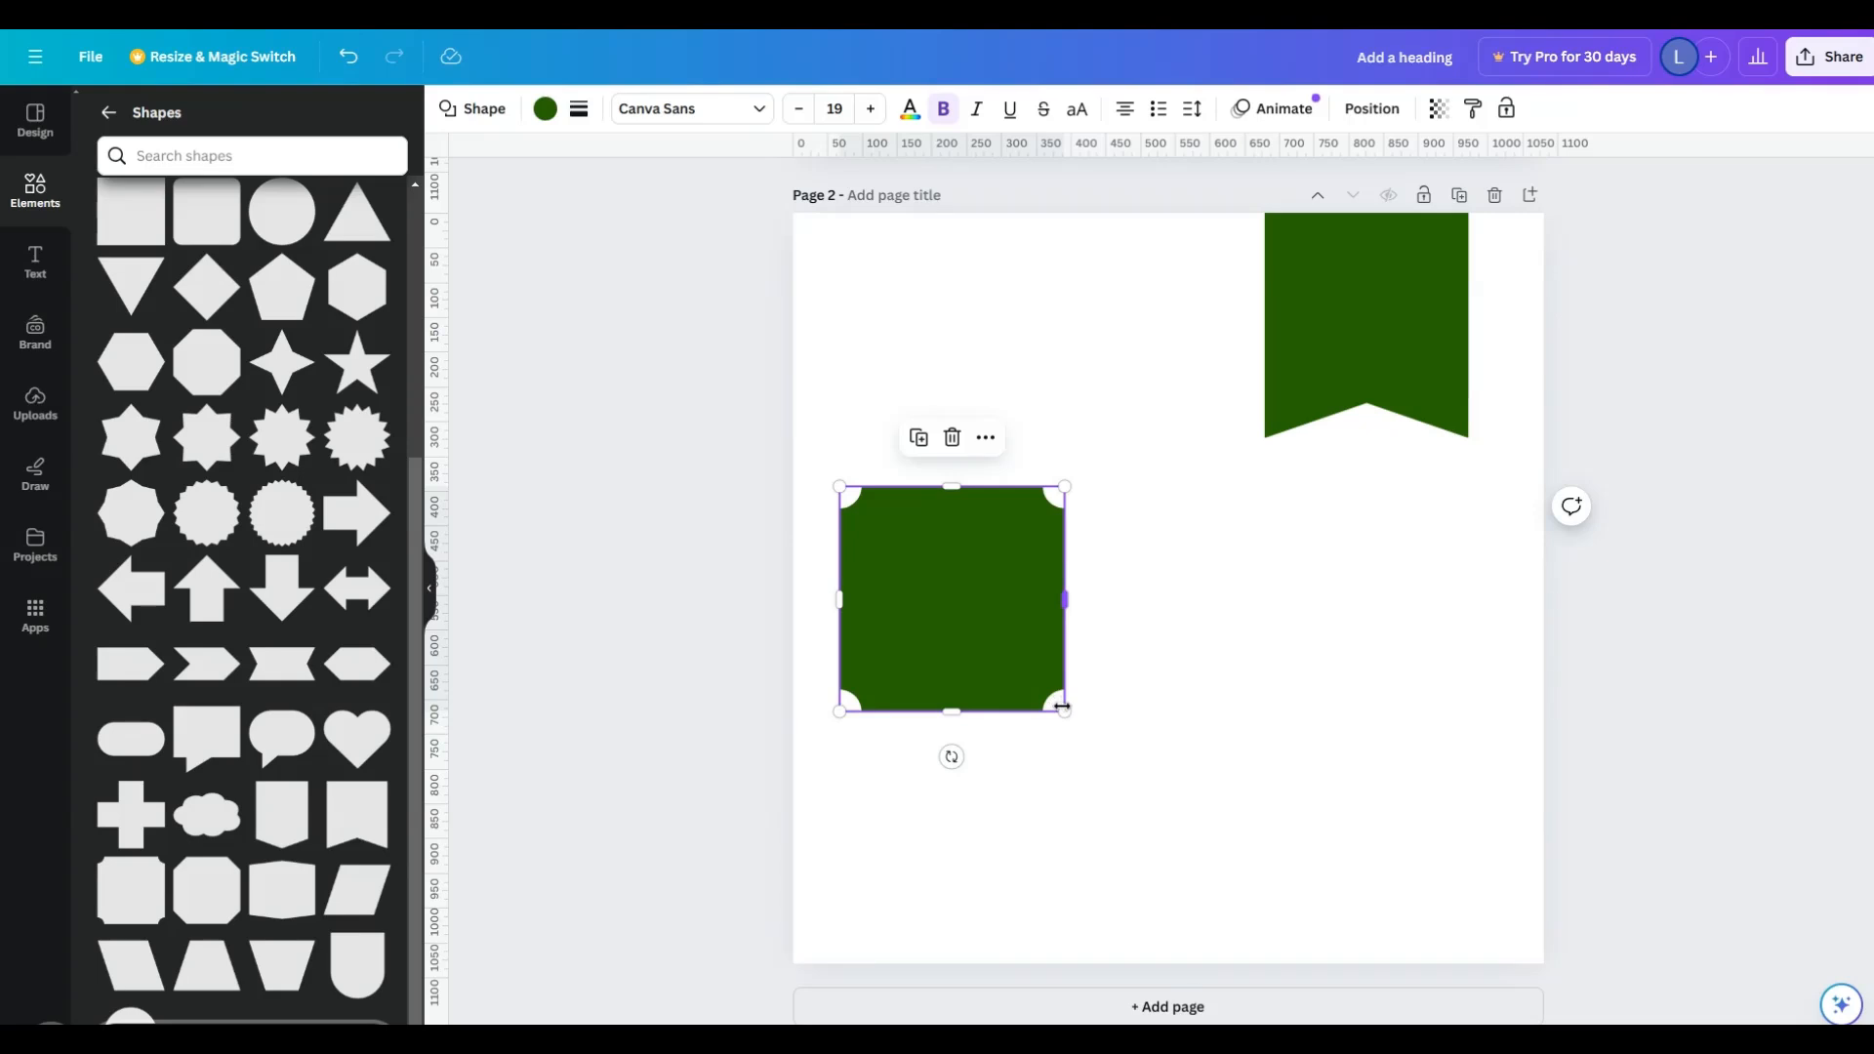
pyautogui.moveTo(1064, 712); pyautogui.dragTo(1217, 864)
pyautogui.click(1357, 798)
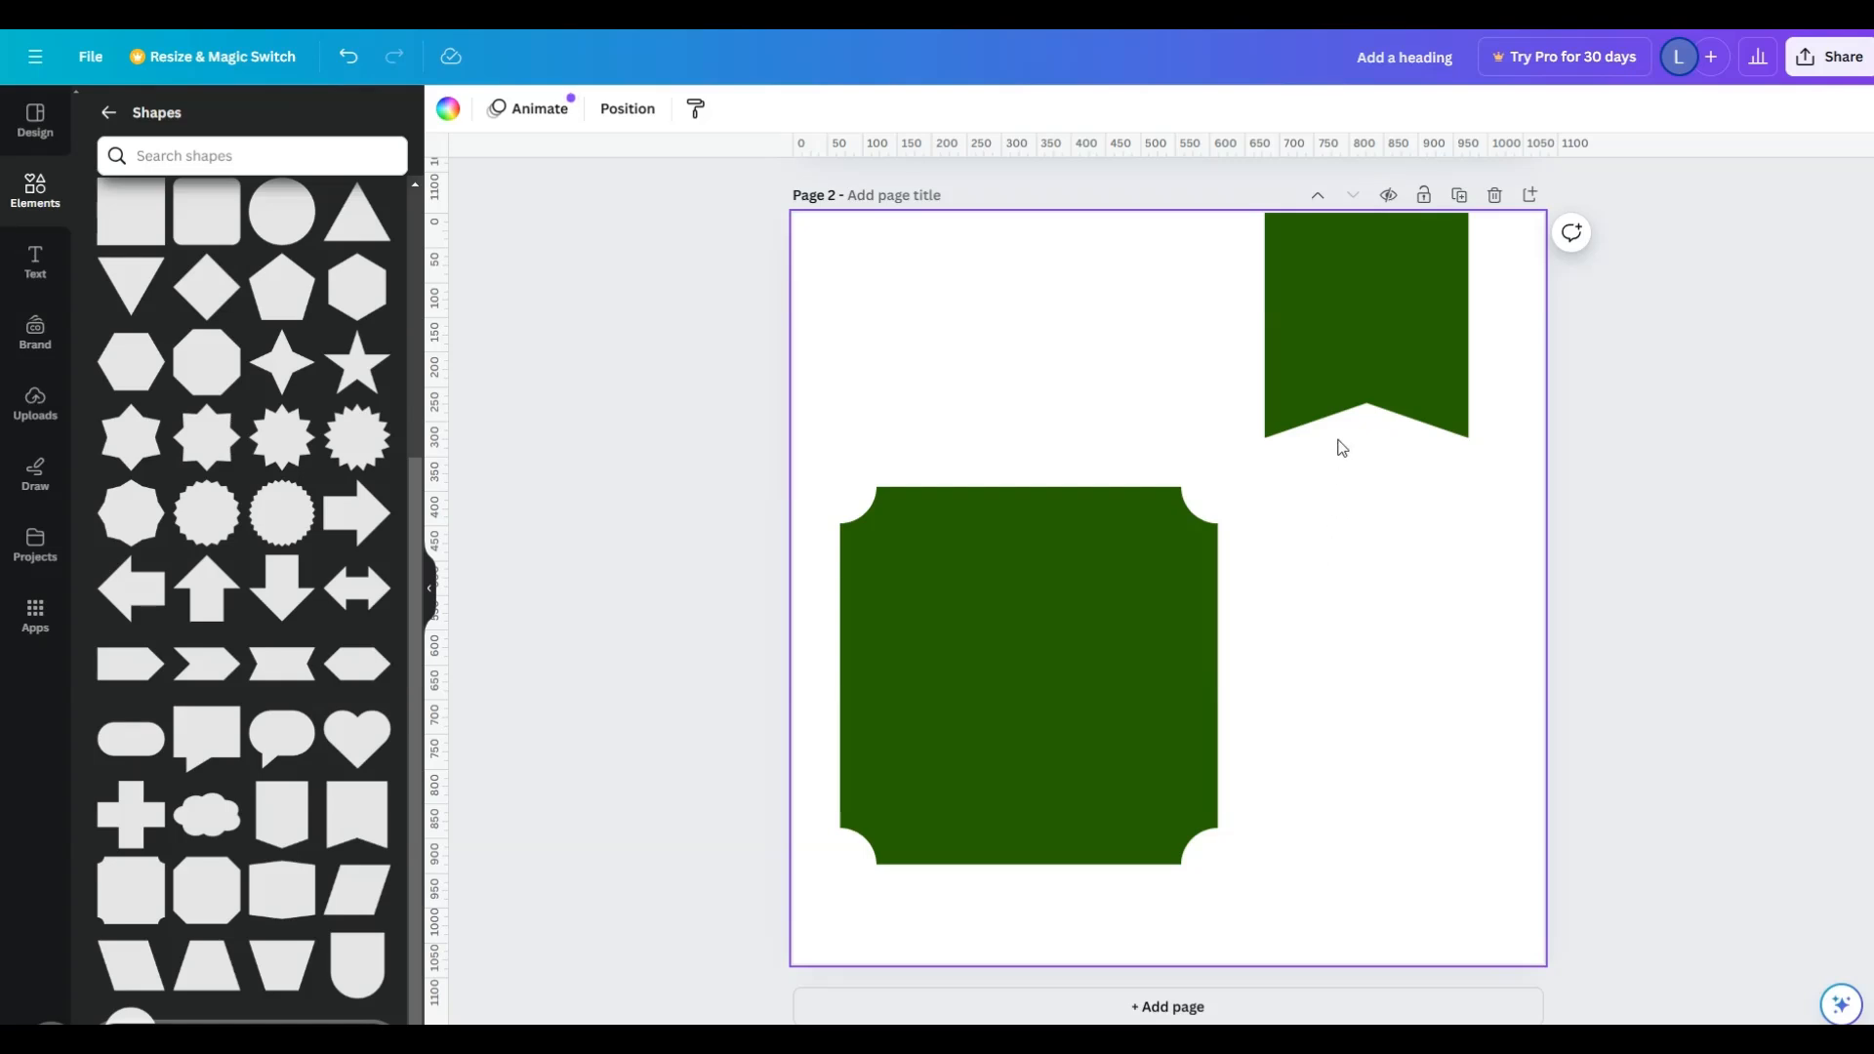
# - Add a rounded square above the scooped-corner square and flatten it into a wide pill
pyautogui.scroll(3, 283, 352)
pyautogui.moveTo(202, 415); pyautogui.dragTo(977, 319)
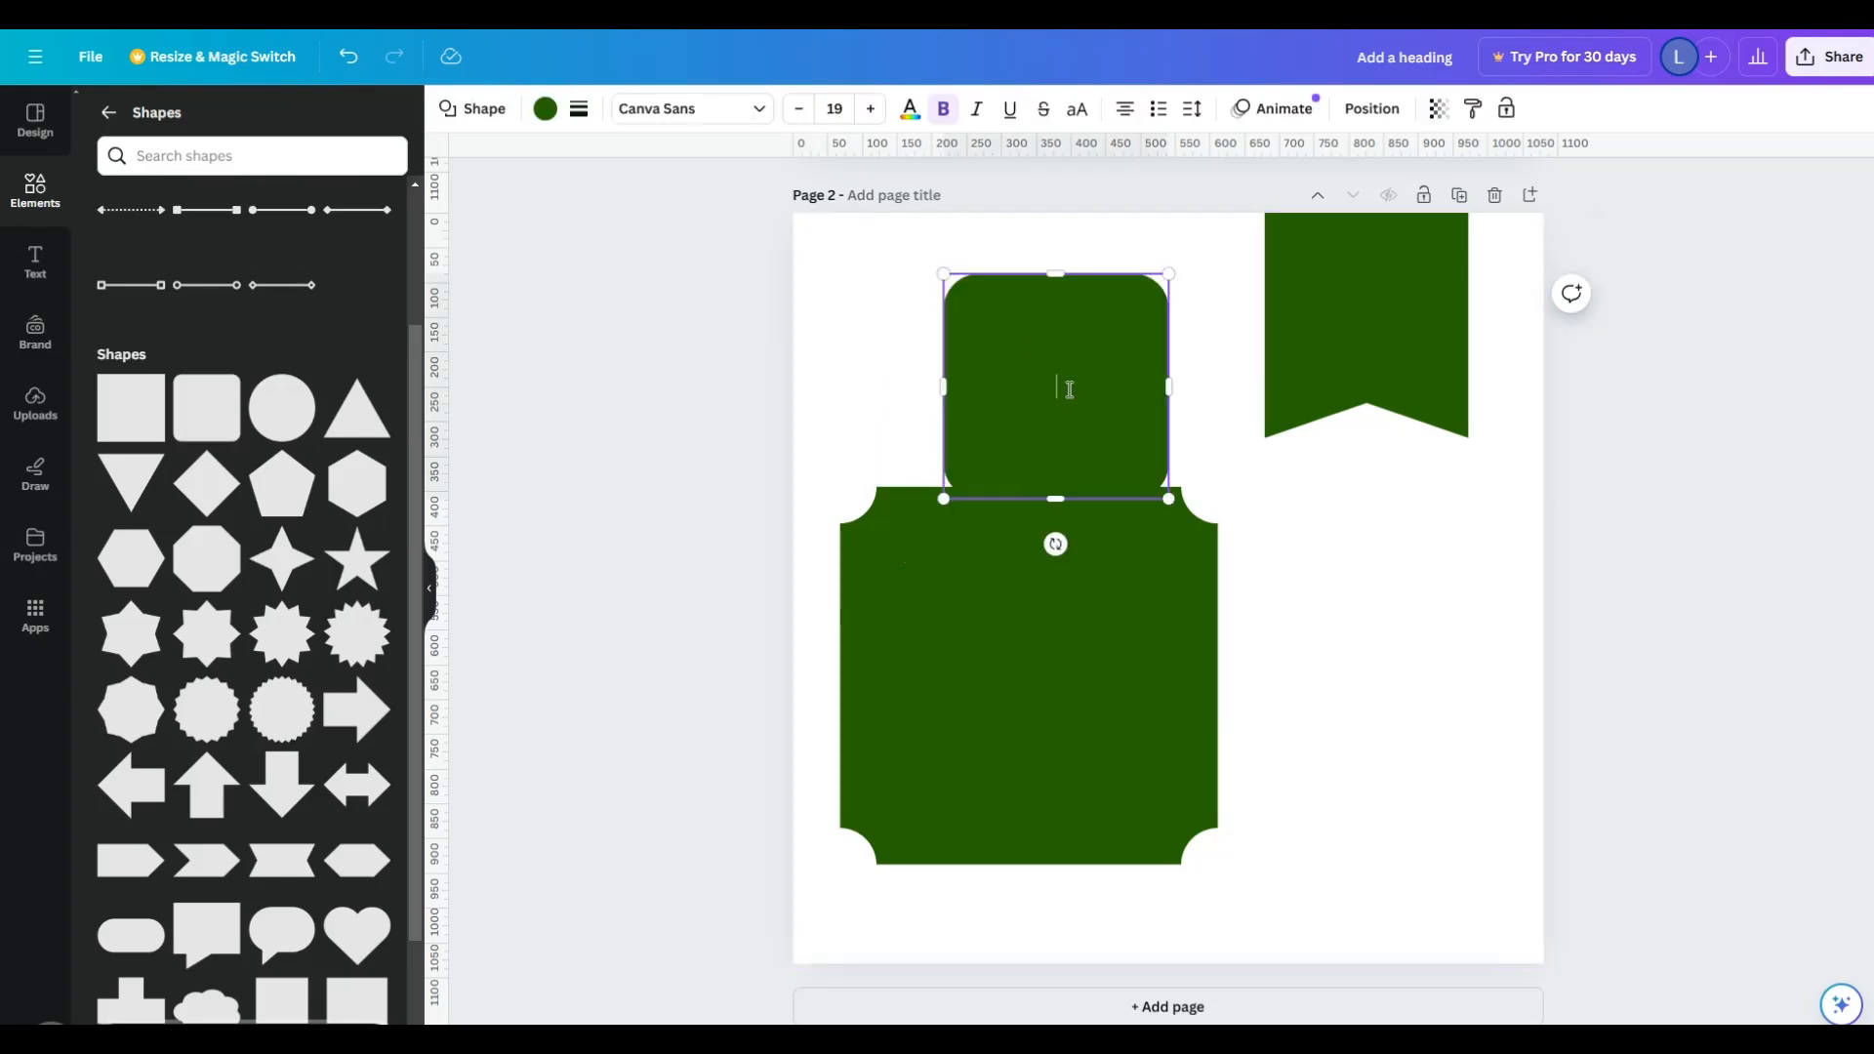
pyautogui.moveTo(1055, 499); pyautogui.dragTo(1198, 427)
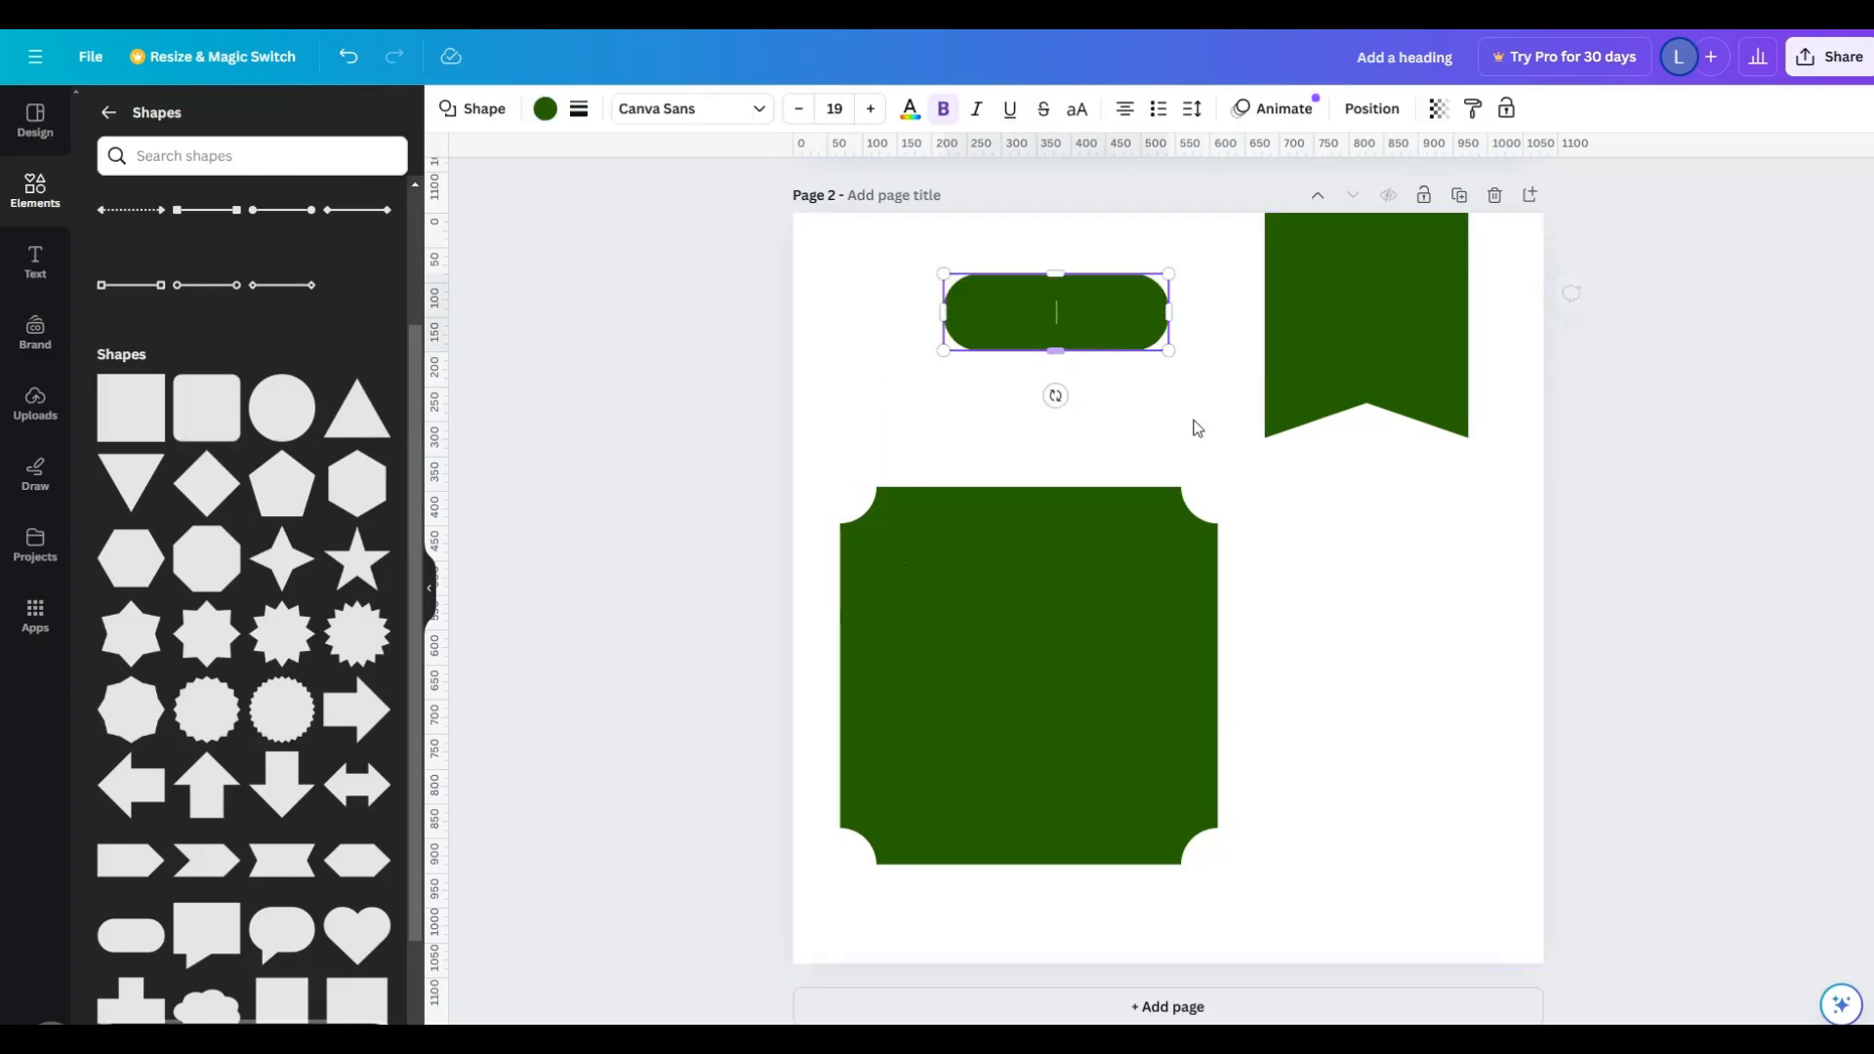
pyautogui.click(1198, 428)
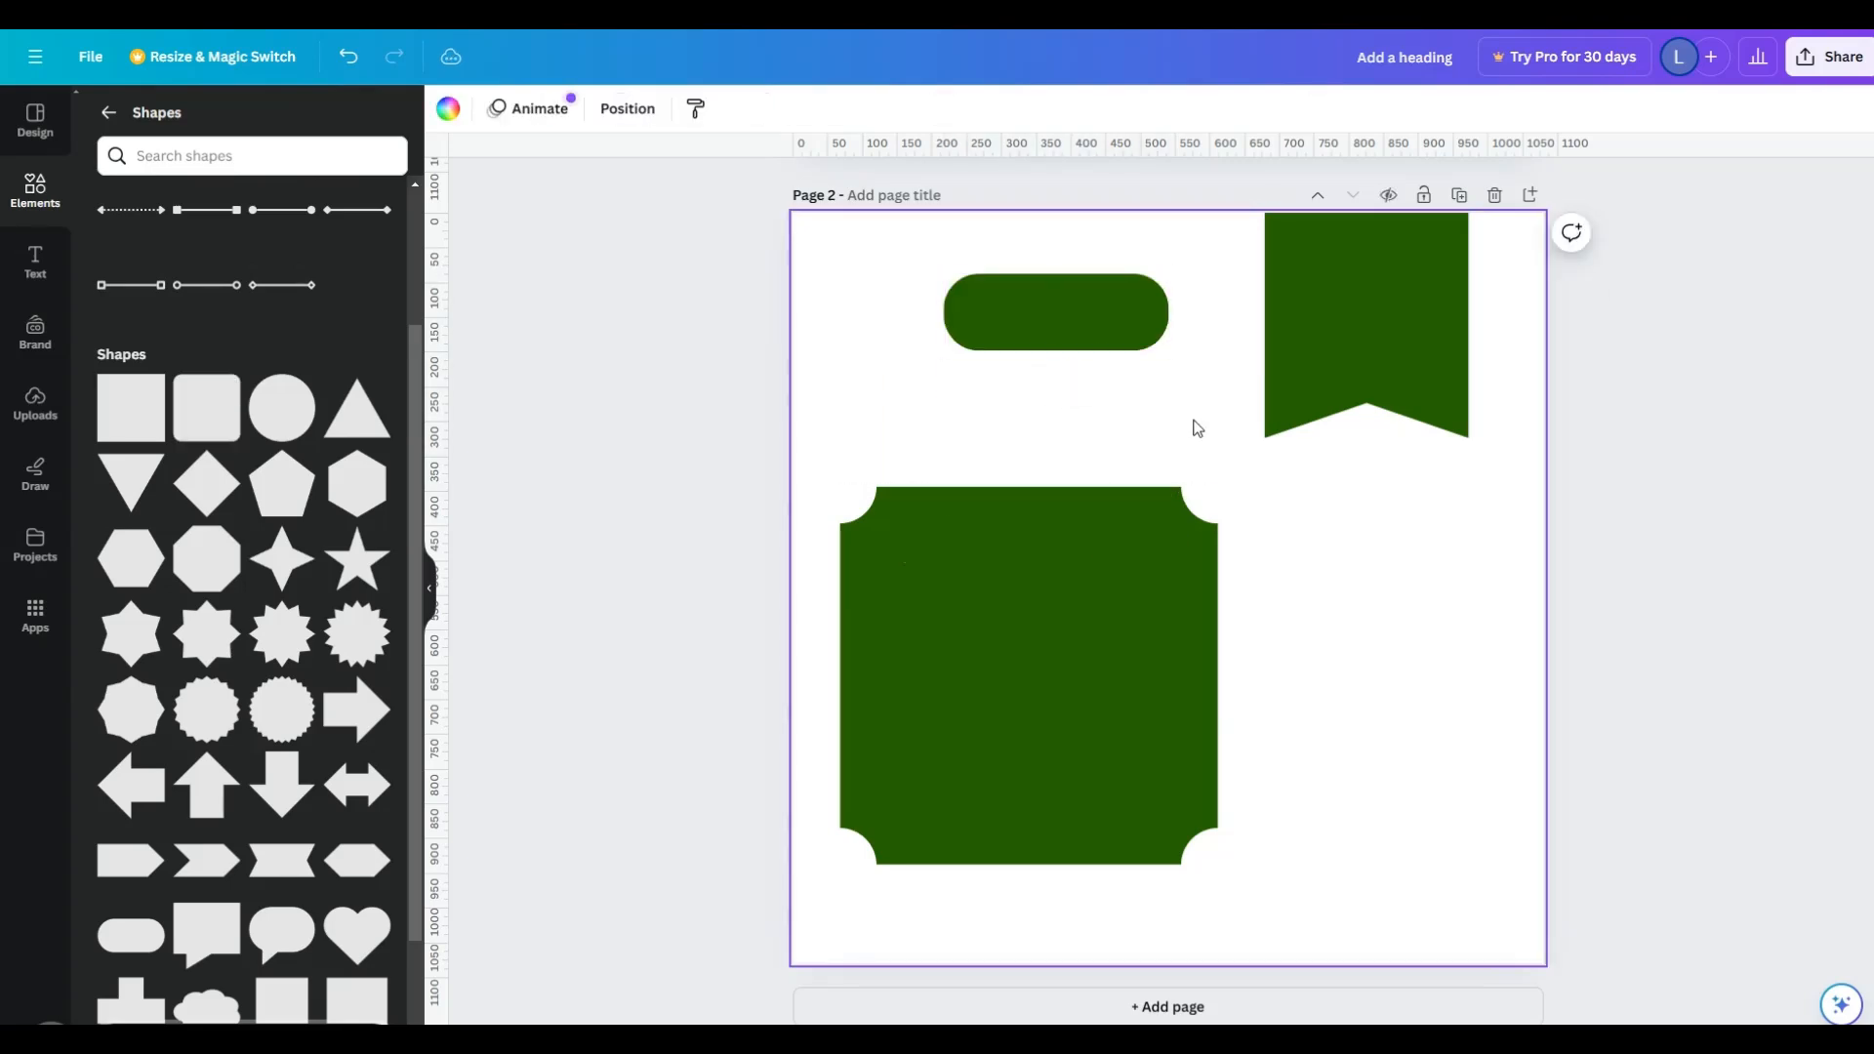
# - Shrink the scooped-corner square at the page's lower left and move the notched banner down beside it
pyautogui.click(1399, 327)
pyautogui.moveTo(1402, 338); pyautogui.dragTo(1426, 336)
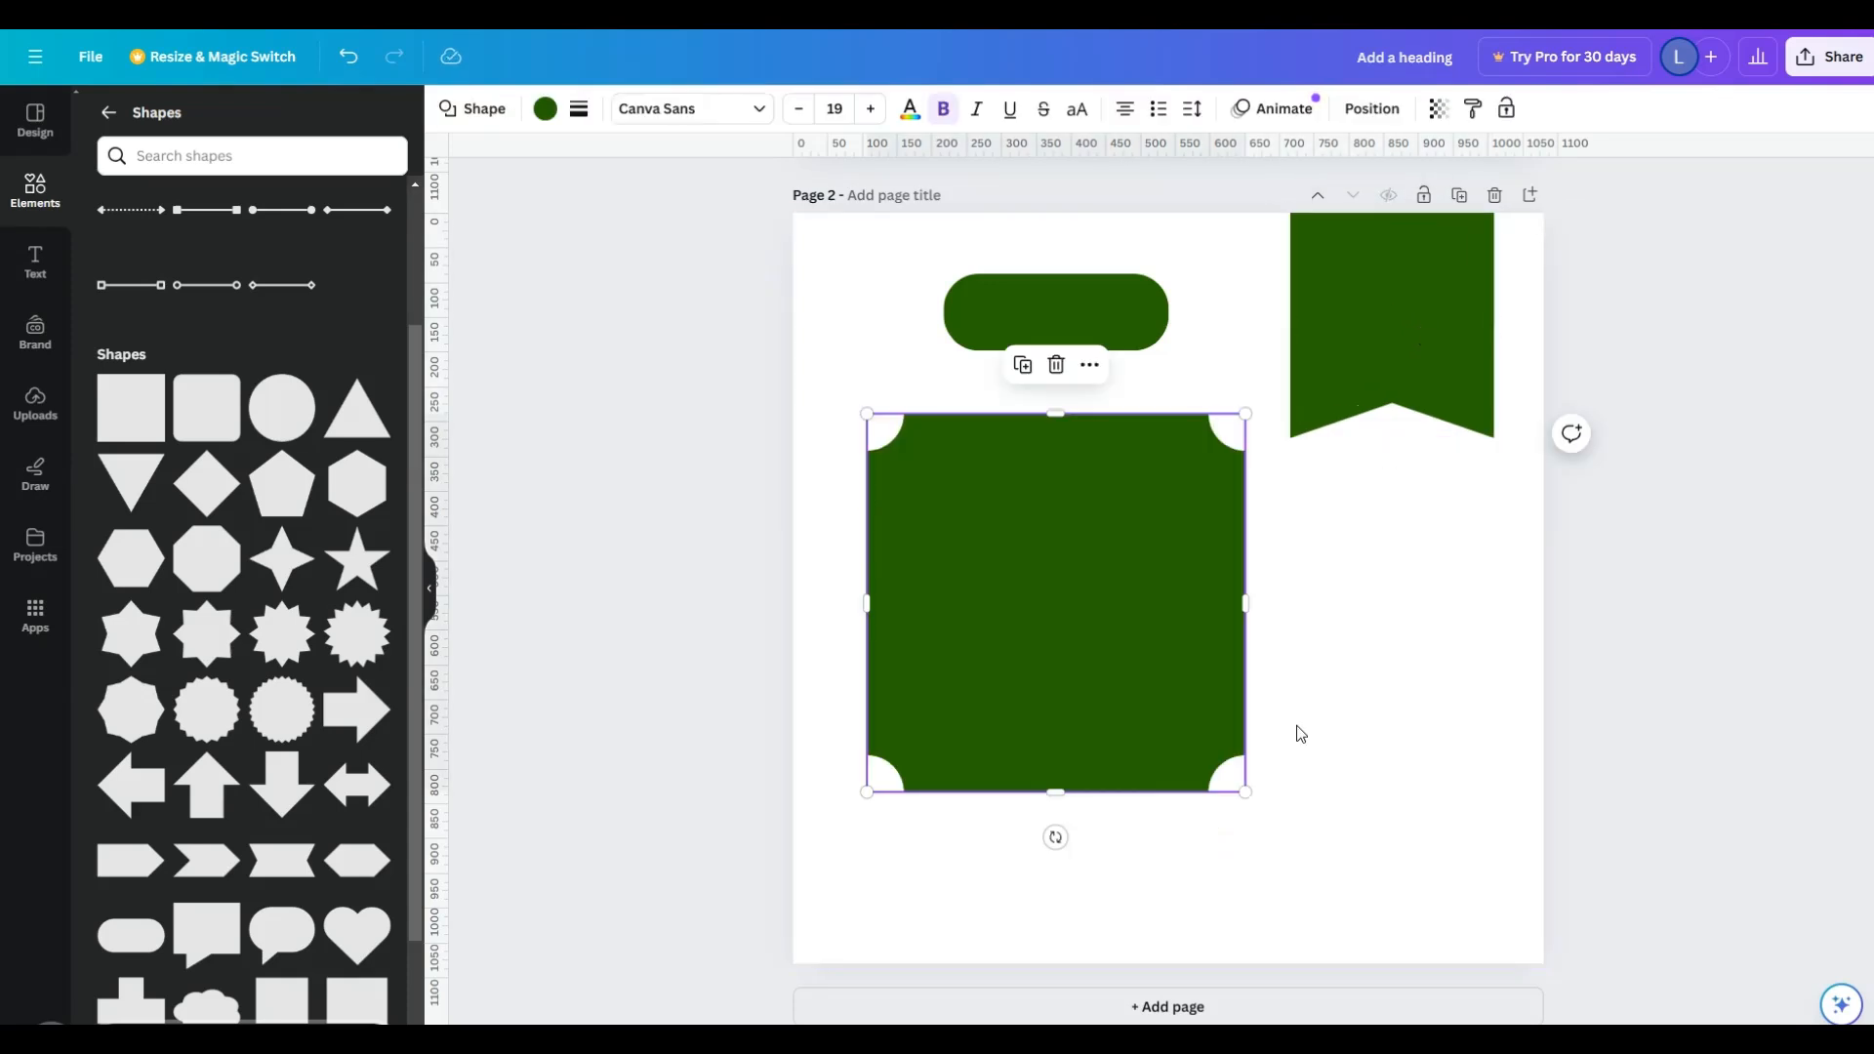
pyautogui.moveTo(1409, 351); pyautogui.dragTo(1389, 648)
pyautogui.click(1213, 501)
pyautogui.moveTo(1241, 416); pyautogui.dragTo(1071, 589)
pyautogui.moveTo(1393, 595); pyautogui.dragTo(1306, 644)
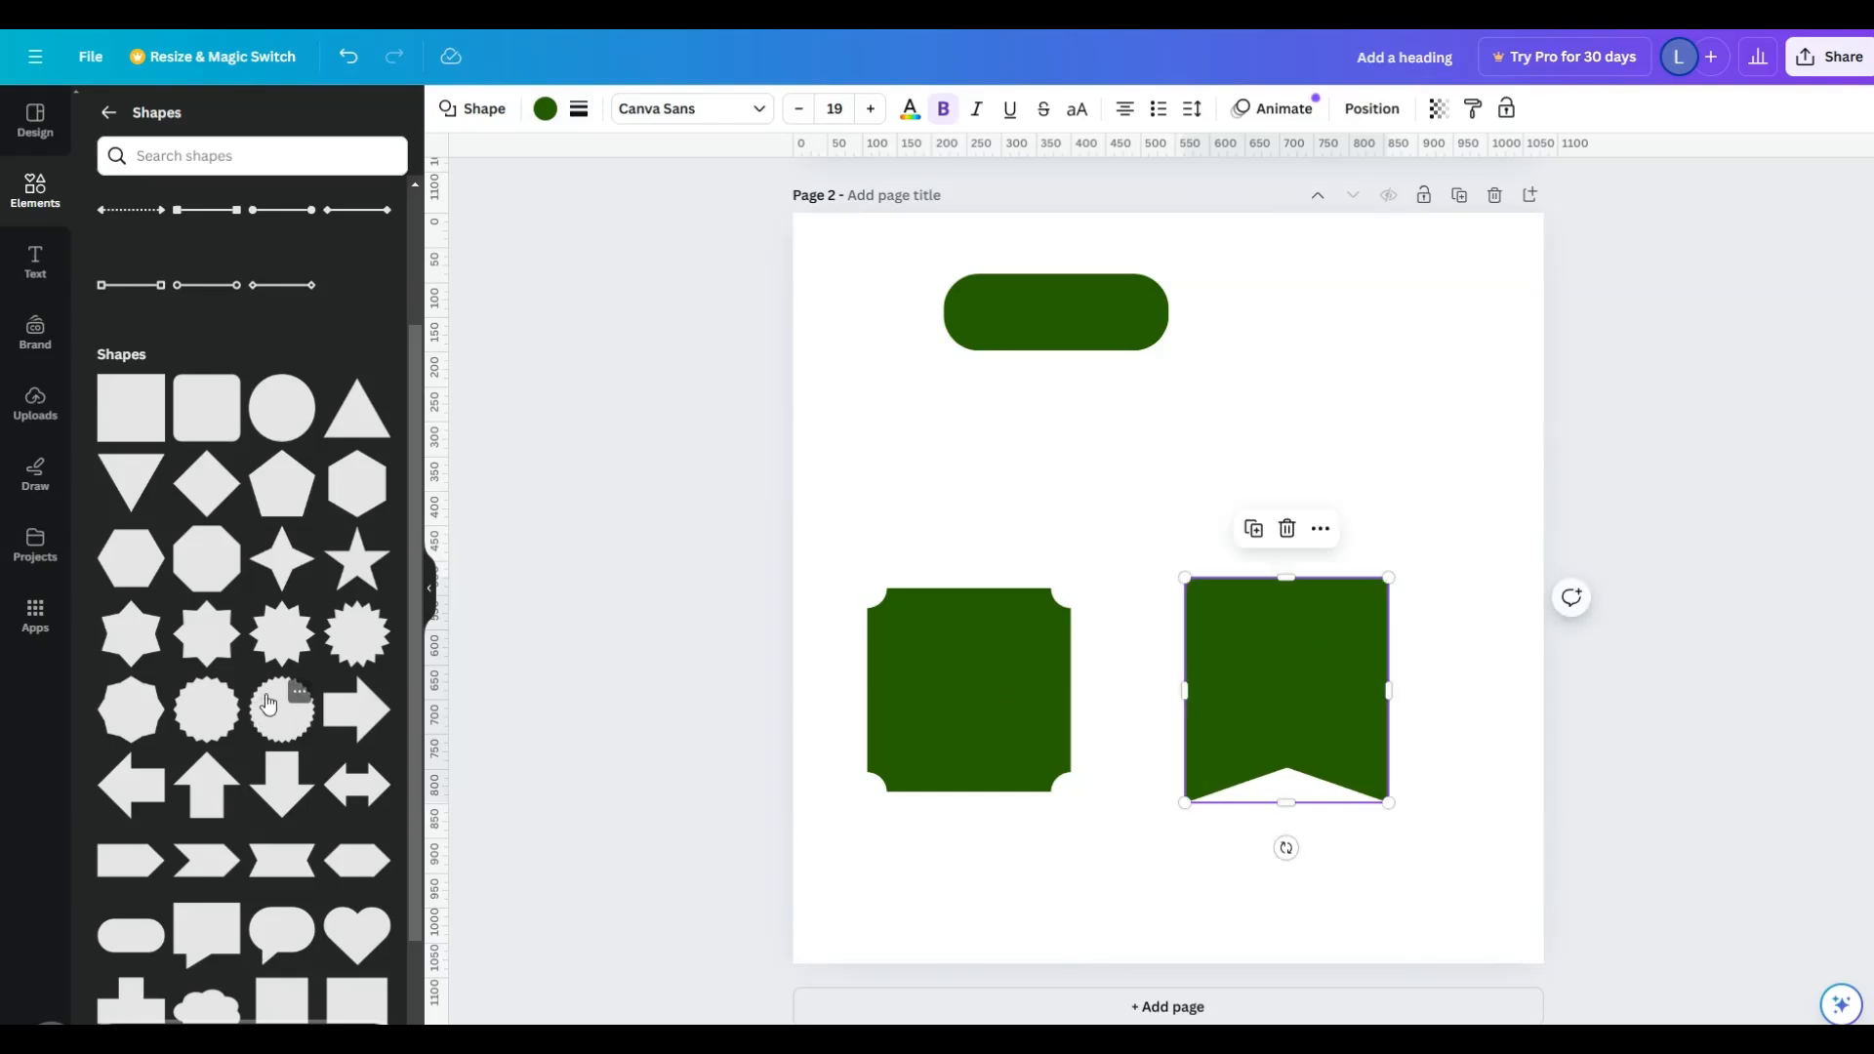
# - Add the many-pointed starburst above the banner, enlarge it, and lengthen and widen the banner beneath it to form a rosette
pyautogui.moveTo(357, 634); pyautogui.dragTo(1293, 506)
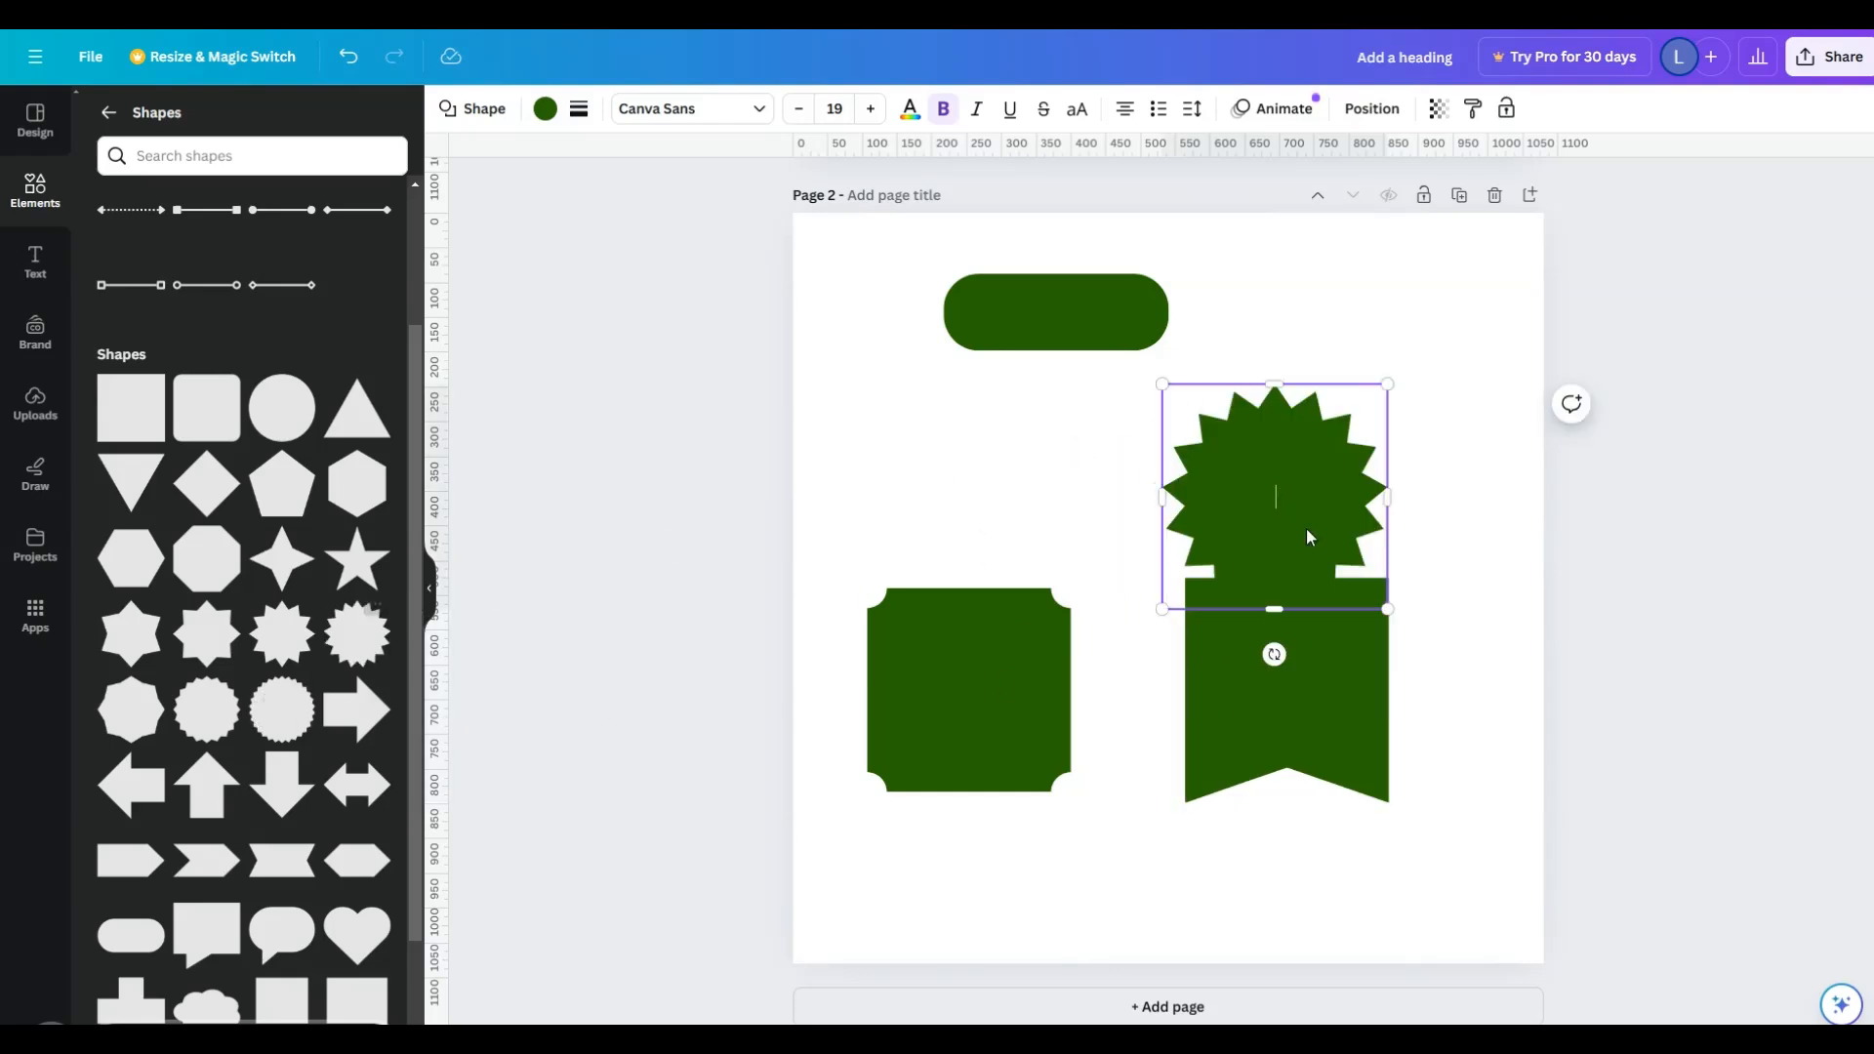
pyautogui.moveTo(1388, 609); pyautogui.dragTo(1478, 699)
pyautogui.moveTo(1357, 757)
pyautogui.mouseDown()
pyautogui.moveTo(1339, 791)
pyautogui.moveTo(1377, 866)
pyautogui.moveTo(1354, 753)
pyautogui.mouseUp()
pyautogui.moveTo(1275, 810); pyautogui.dragTo(1261, 934)
pyautogui.click(1435, 815)
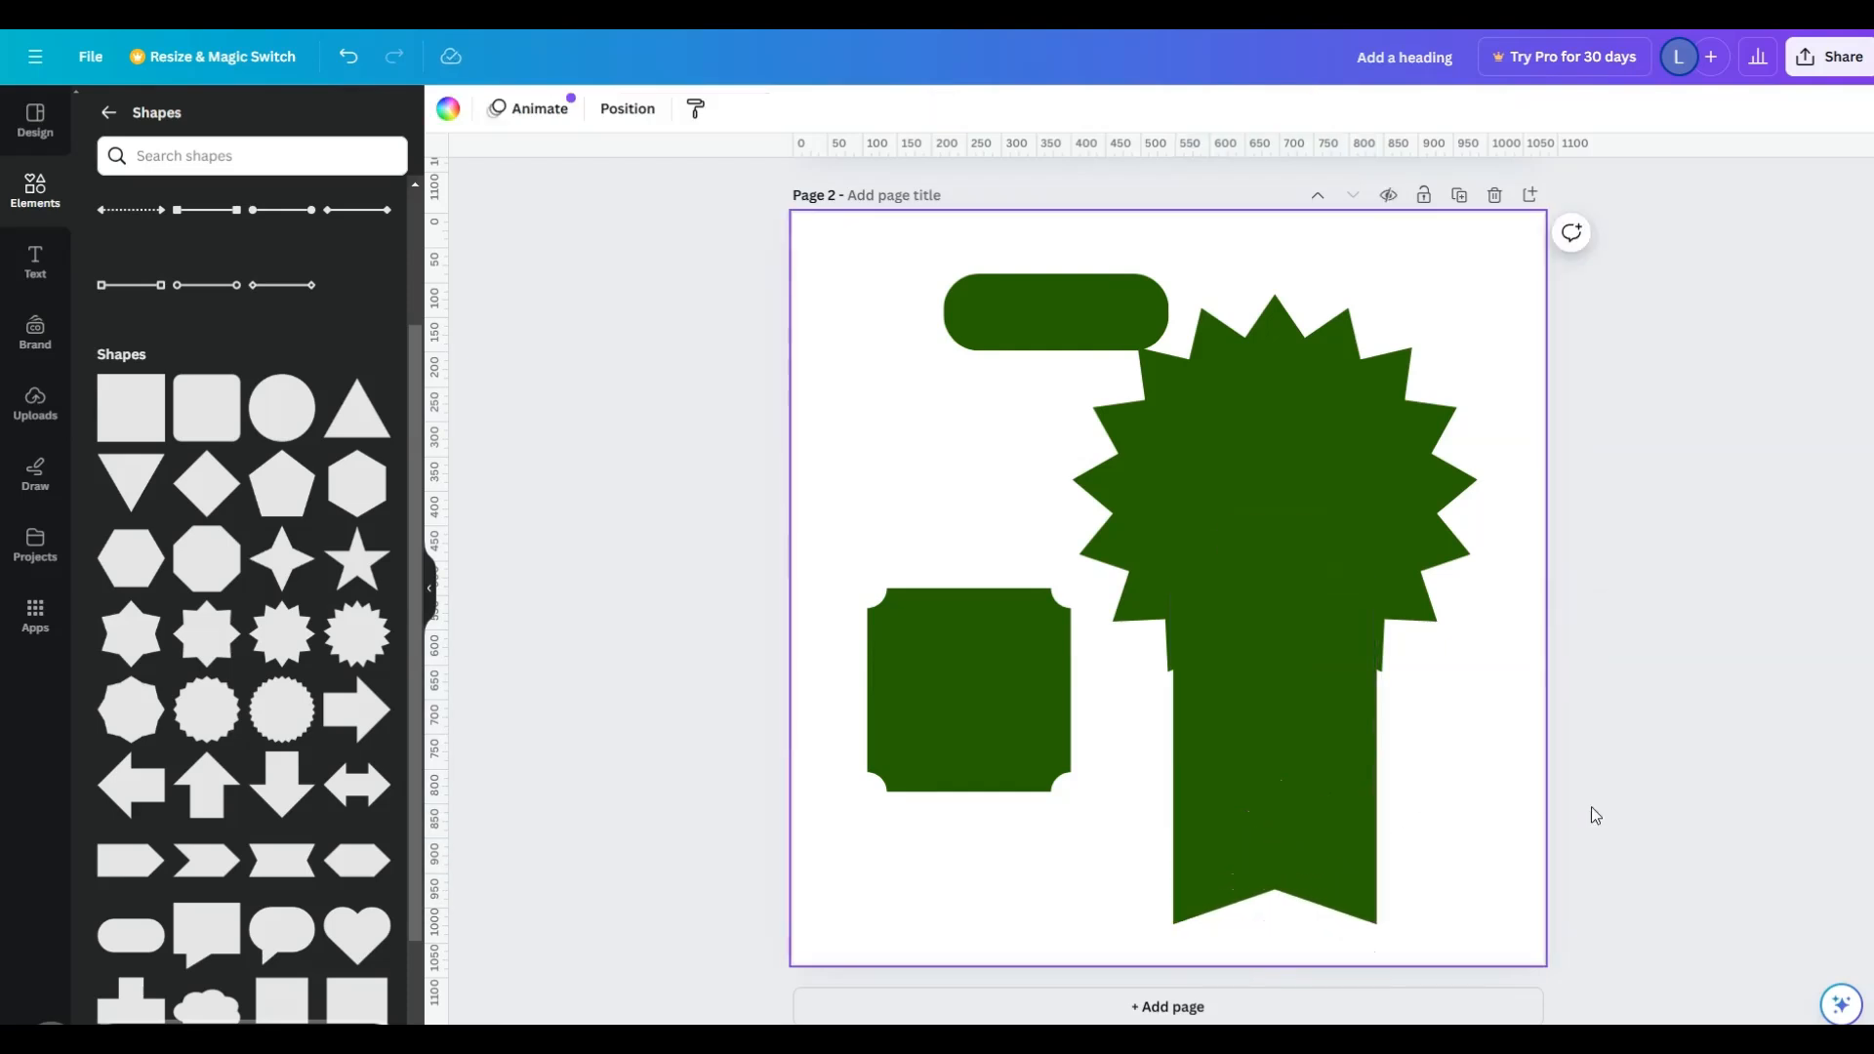
pyautogui.click(1352, 791)
pyautogui.moveTo(1377, 925); pyautogui.dragTo(1400, 966)
pyautogui.click(1473, 787)
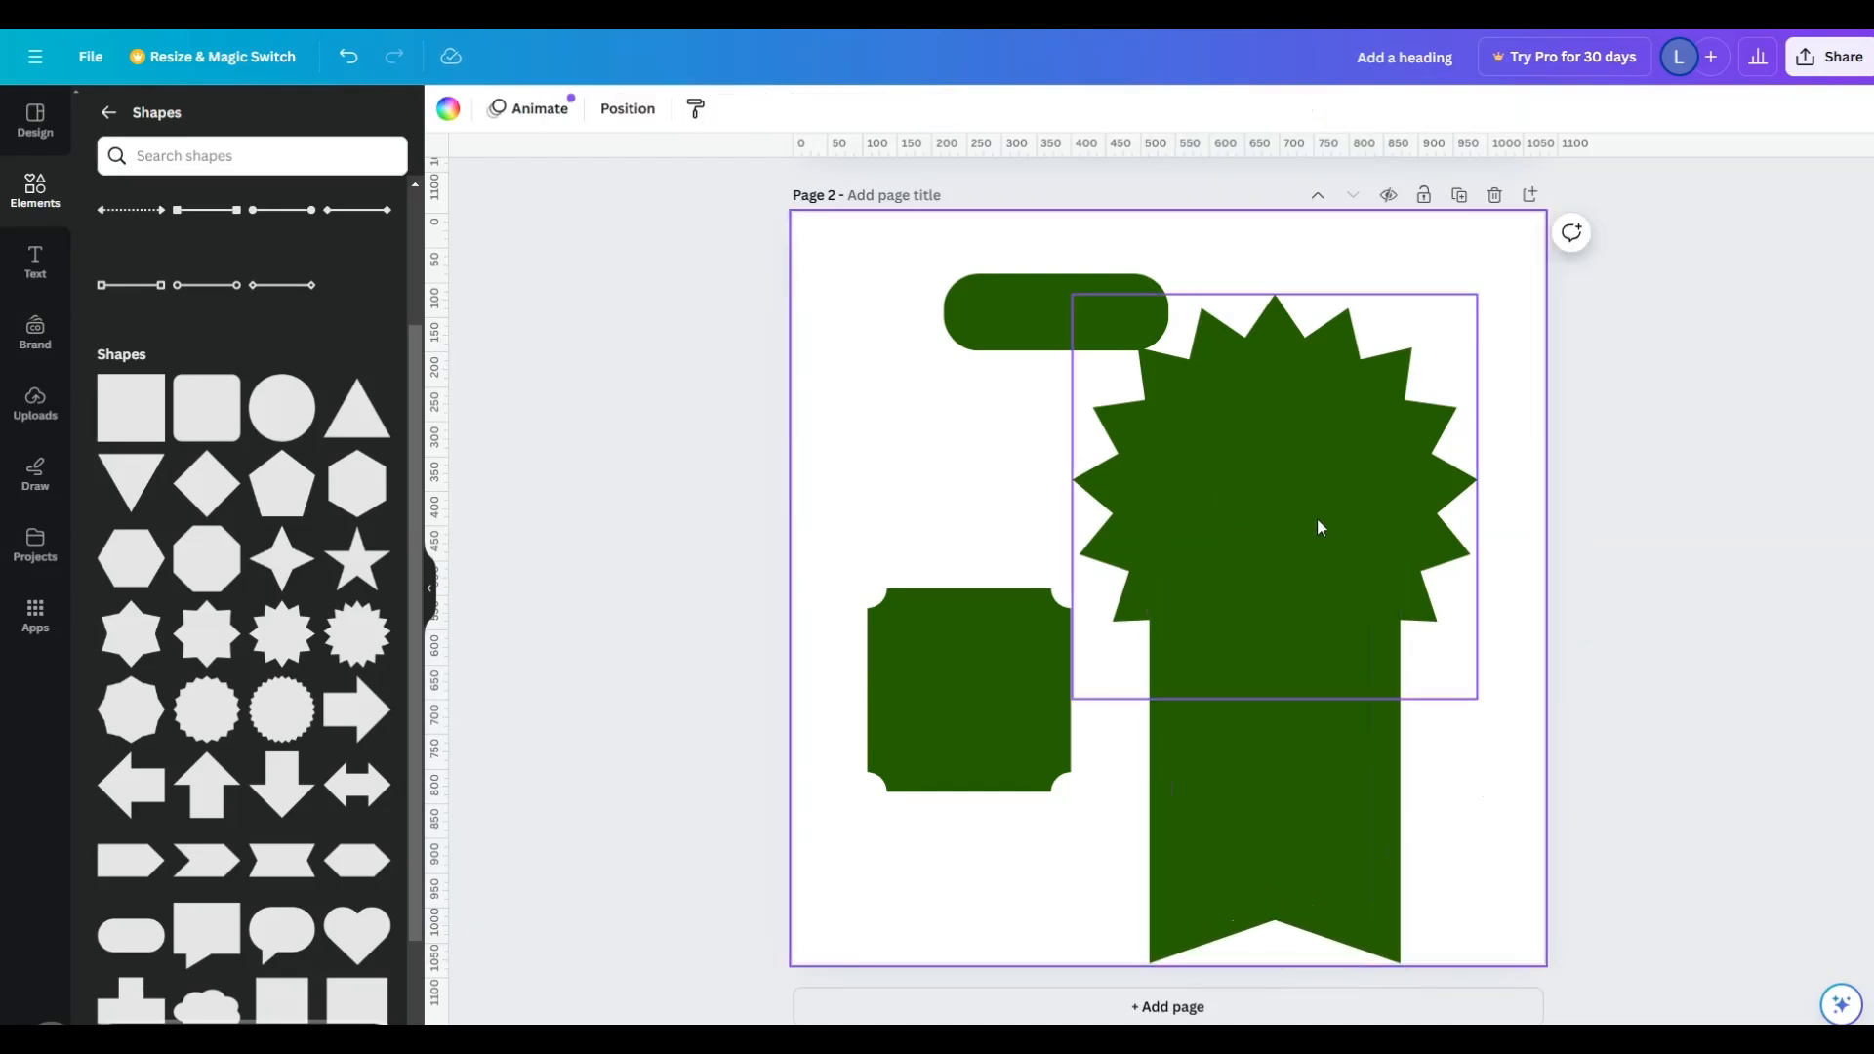
# - Select the starburst and its banner together and scale them down
pyautogui.click(1325, 482)
pyautogui.keyDown('shift'); pyautogui.click(1272, 752); pyautogui.keyUp('shift')
pyautogui.moveTo(1067, 963); pyautogui.dragTo(1183, 785)
pyautogui.click(1461, 753)
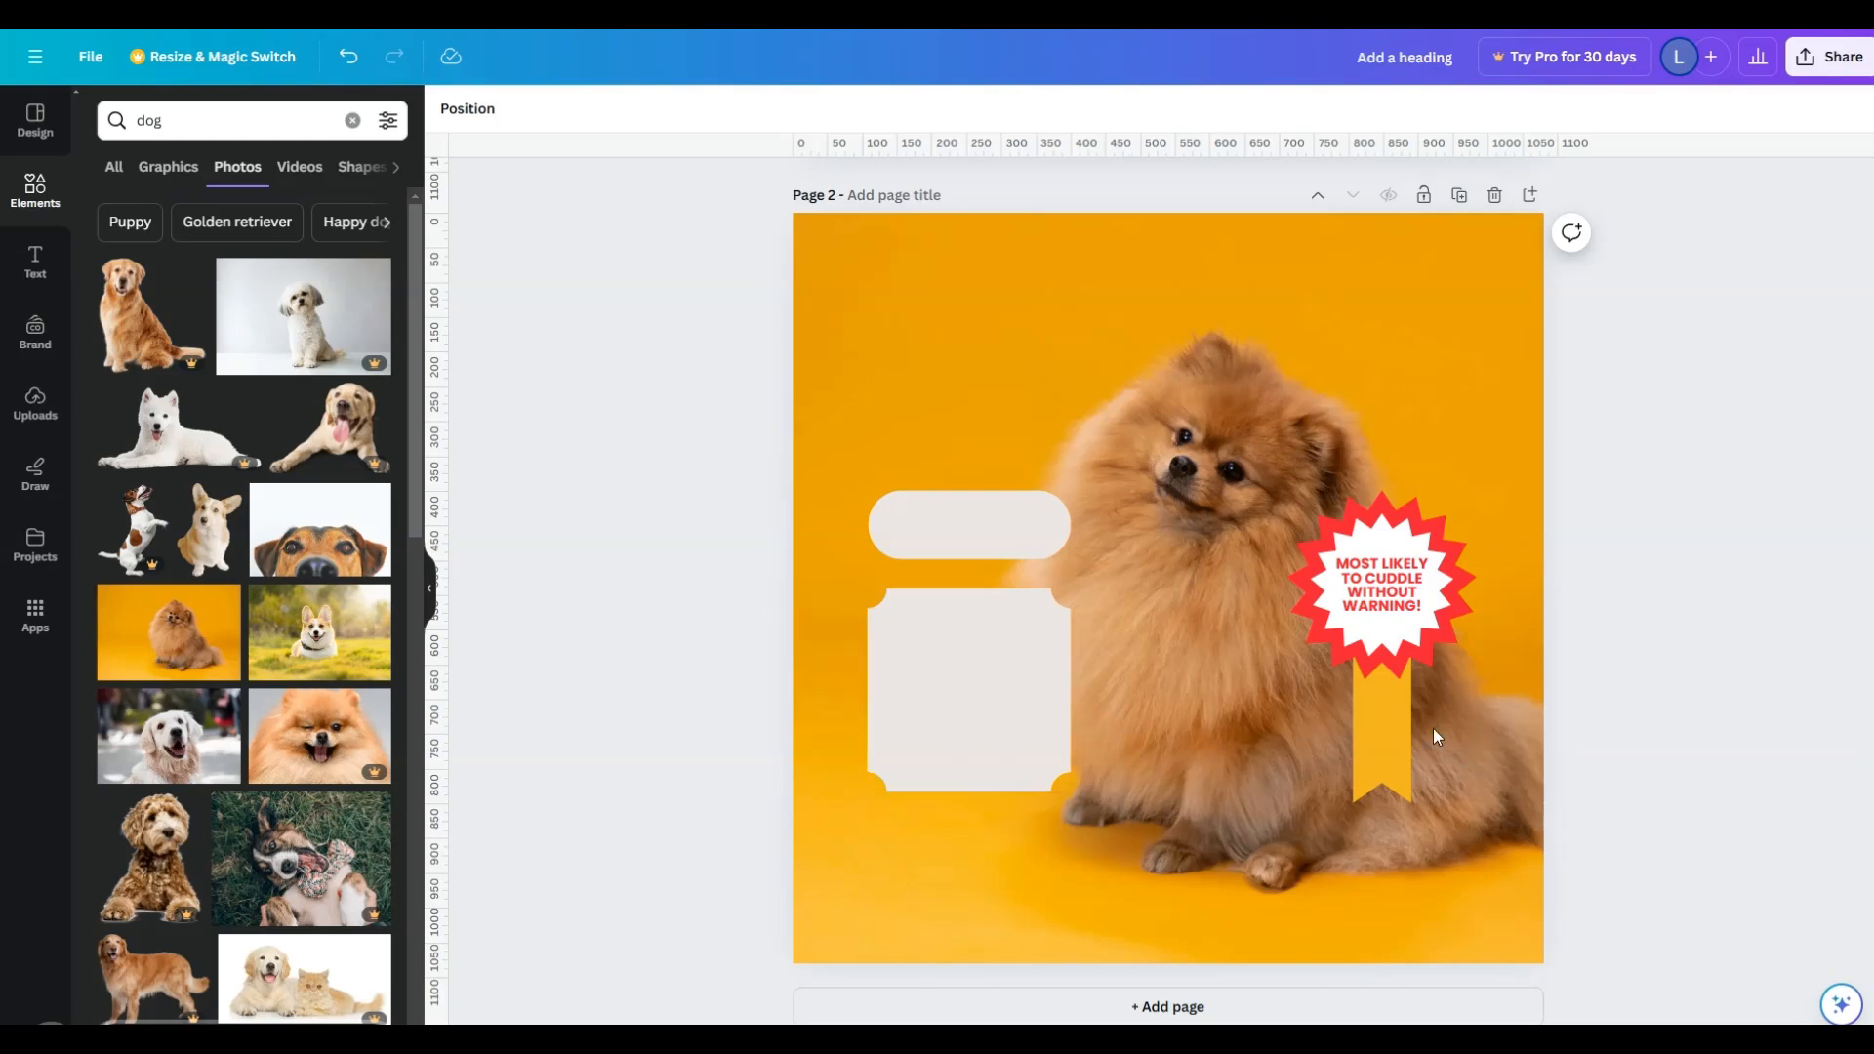
# - Try to rotate the pale pill shape above the scooped-corner square
pyautogui.click(1015, 522)
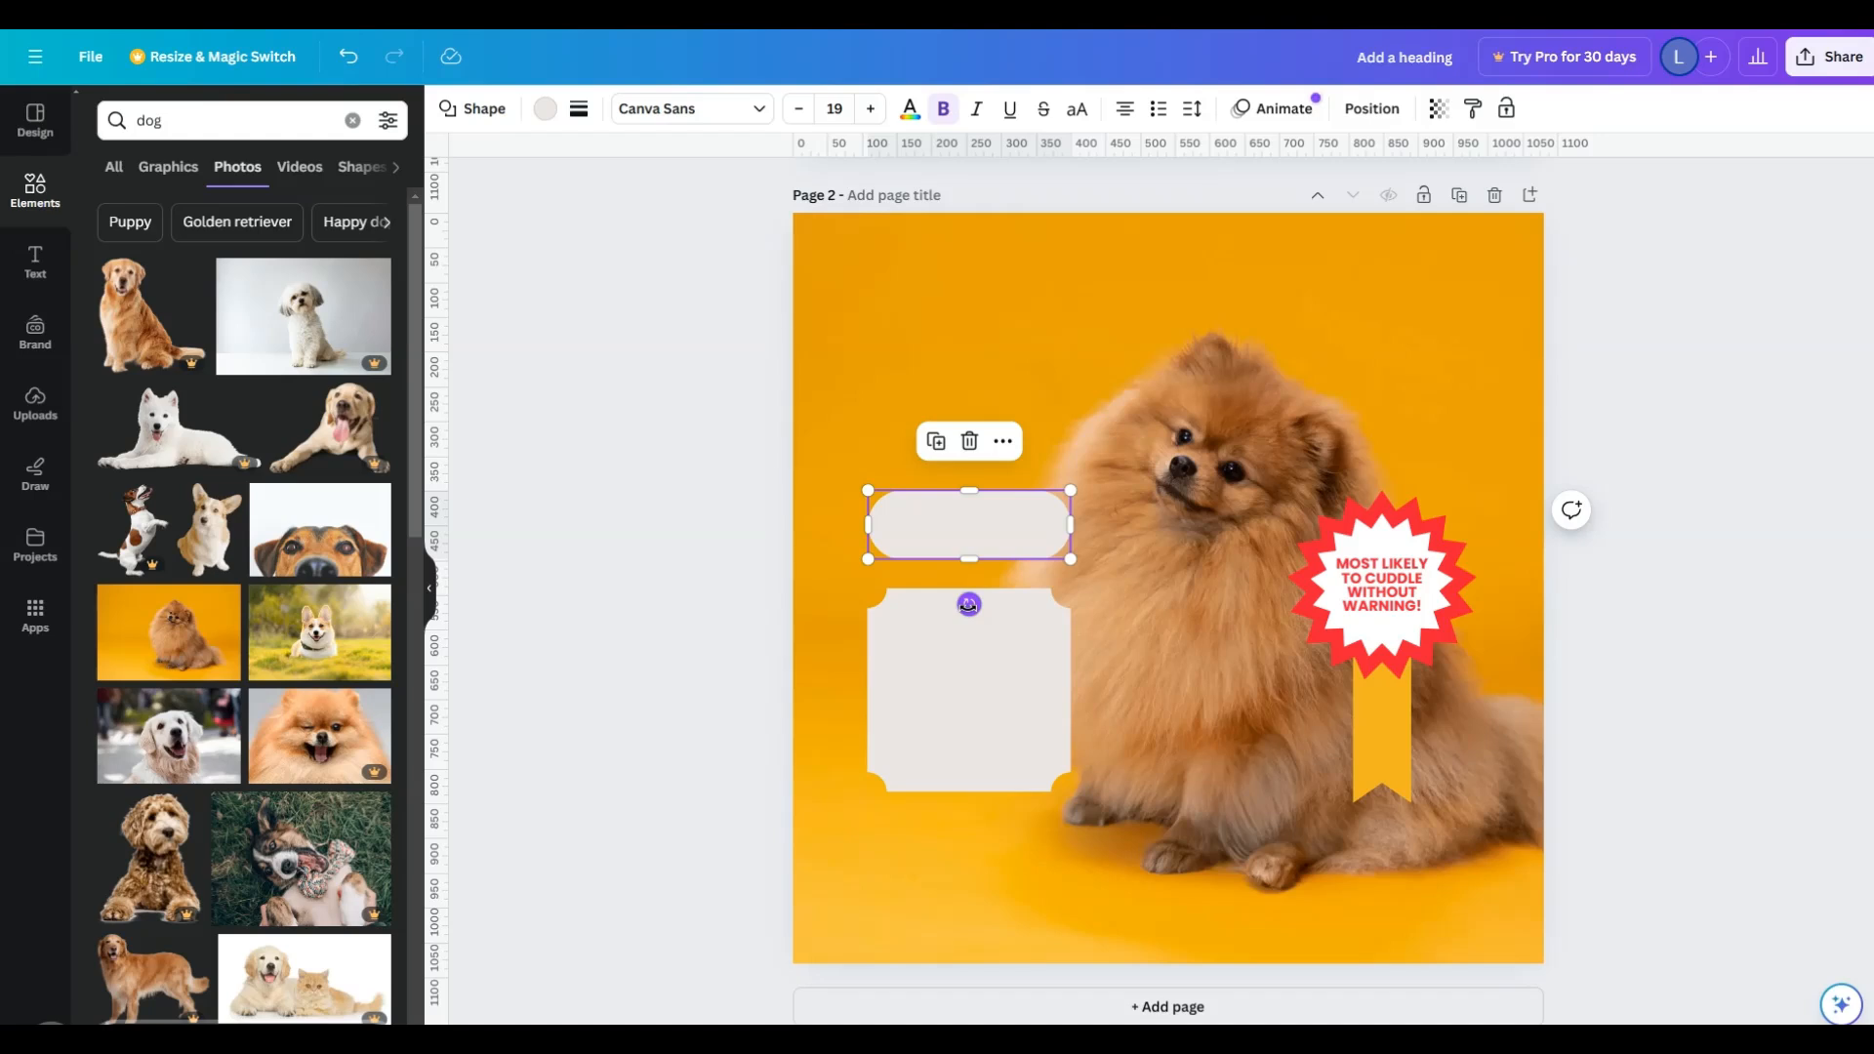
pyautogui.moveTo(968, 604); pyautogui.dragTo(969, 725)
pyautogui.click(1406, 723)
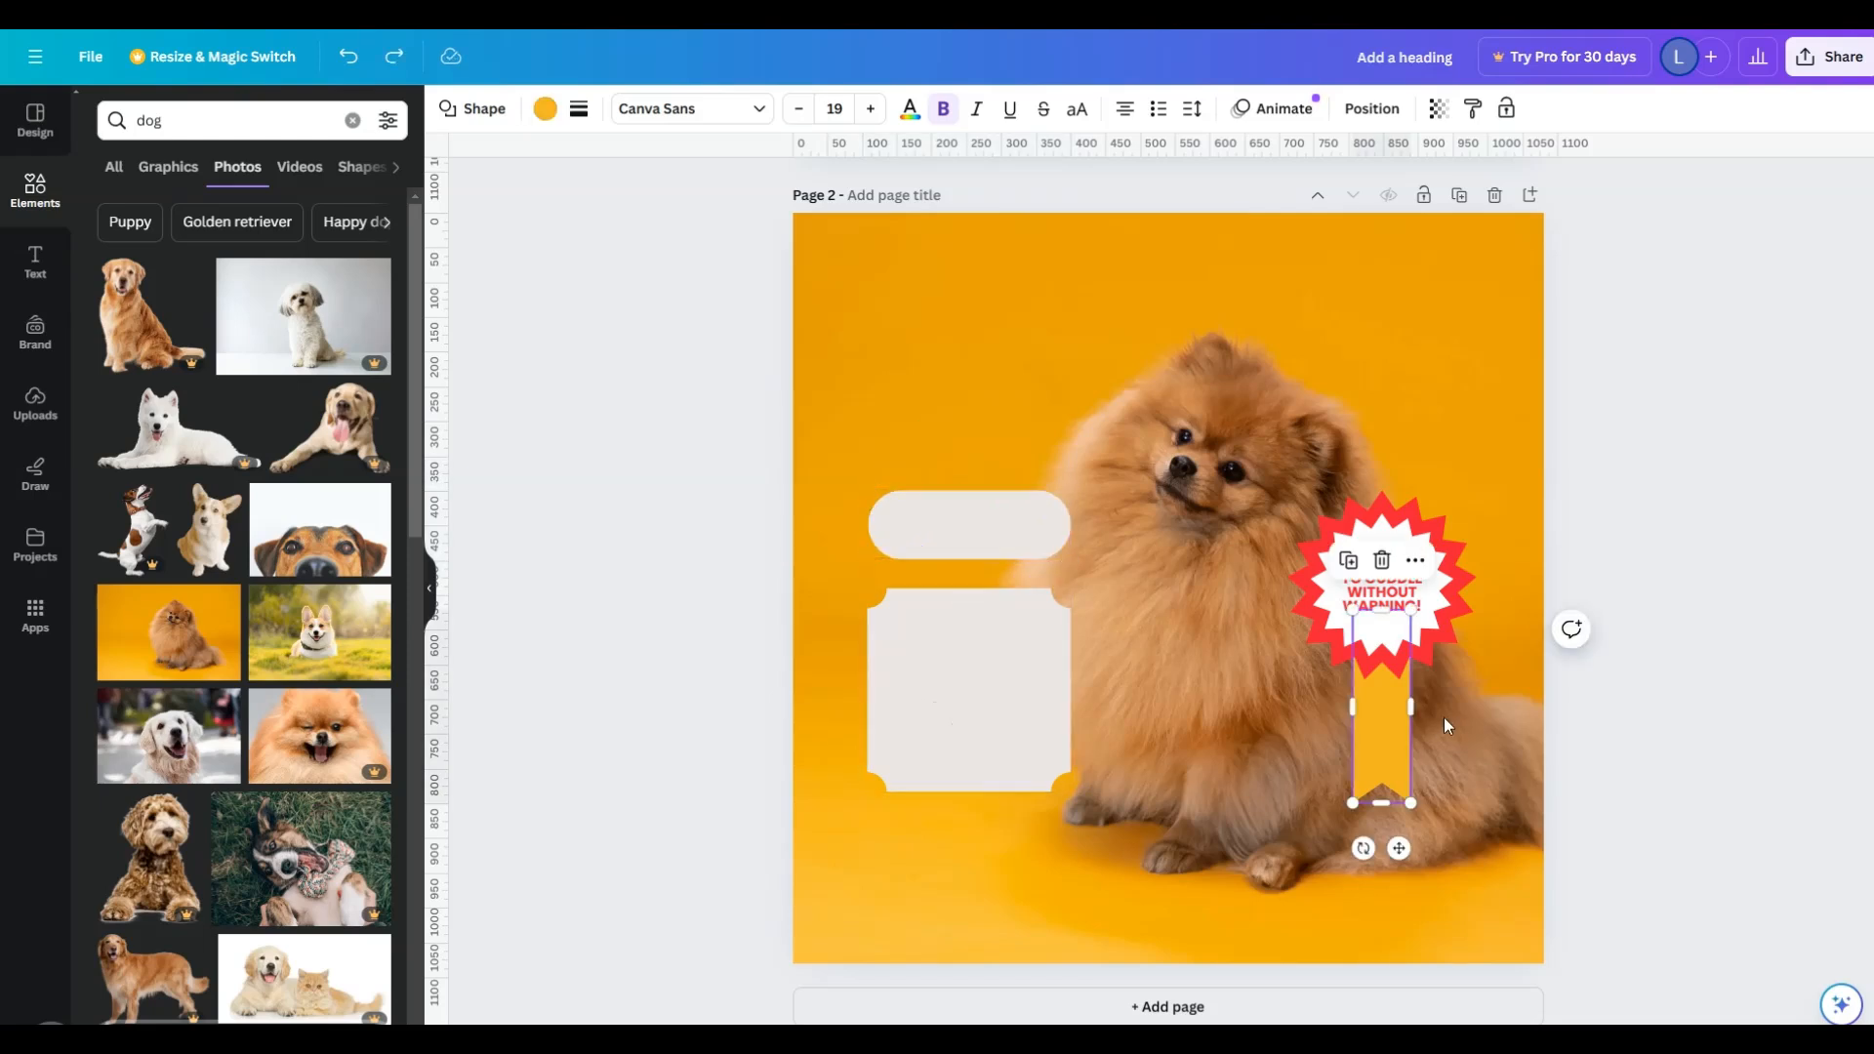
pyautogui.click(1680, 641)
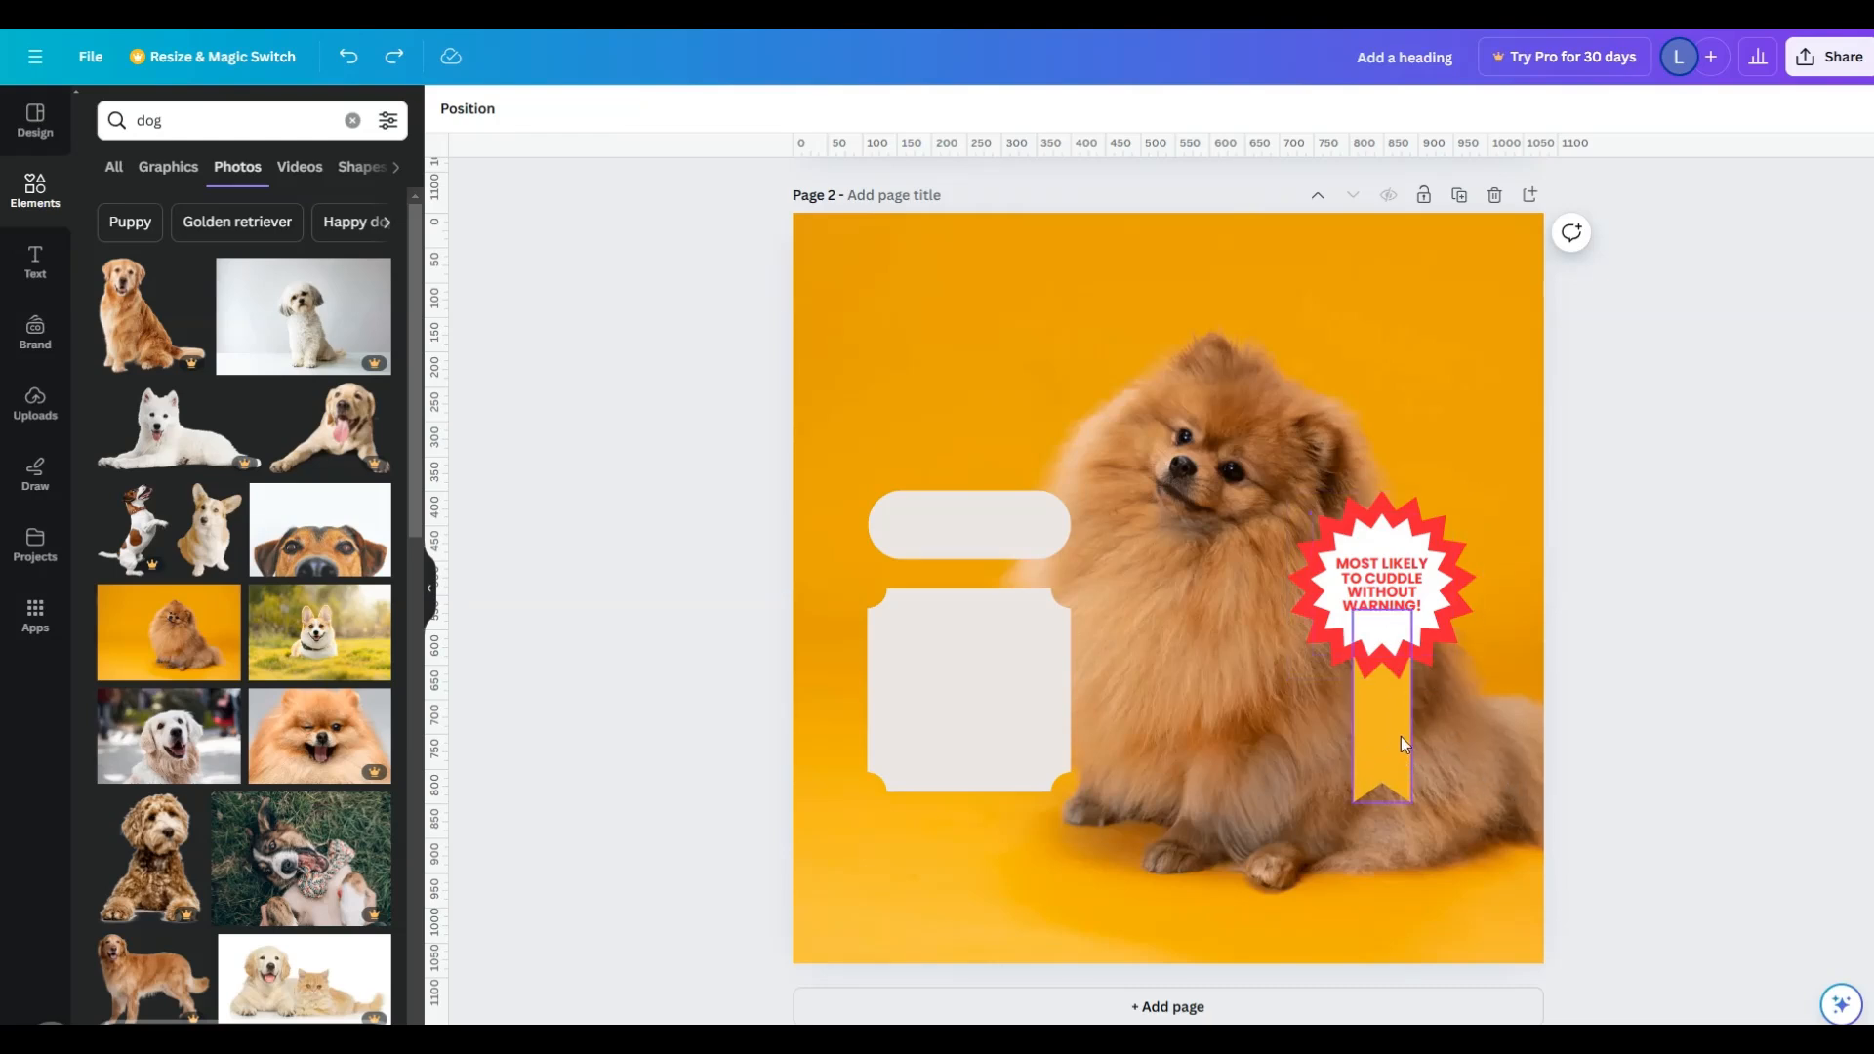
# - Shift the award's yellow ribbon tail left, duplicate it, and place the copy overlapping on its right
pyautogui.moveTo(1396, 744); pyautogui.dragTo(1374, 742)
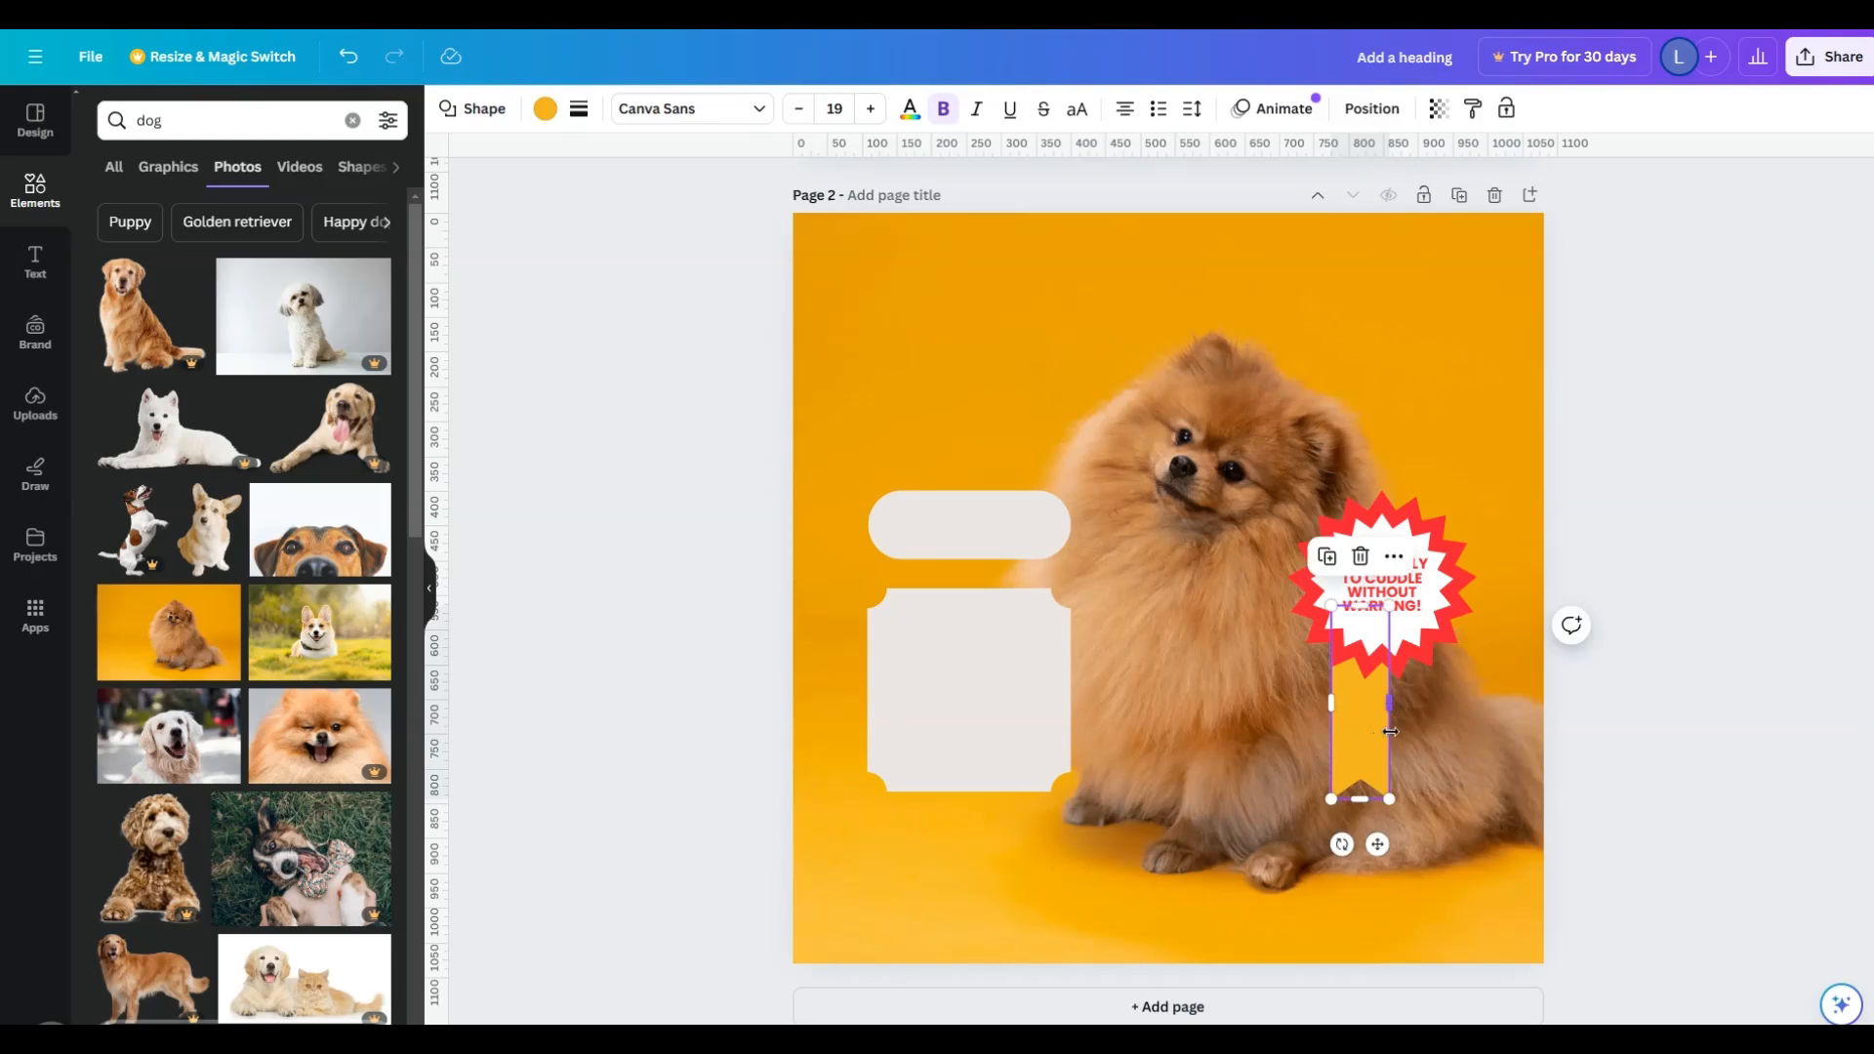
pyautogui.hotkey('ctrl', 'd')
pyautogui.moveTo(1381, 733); pyautogui.dragTo(1413, 733)
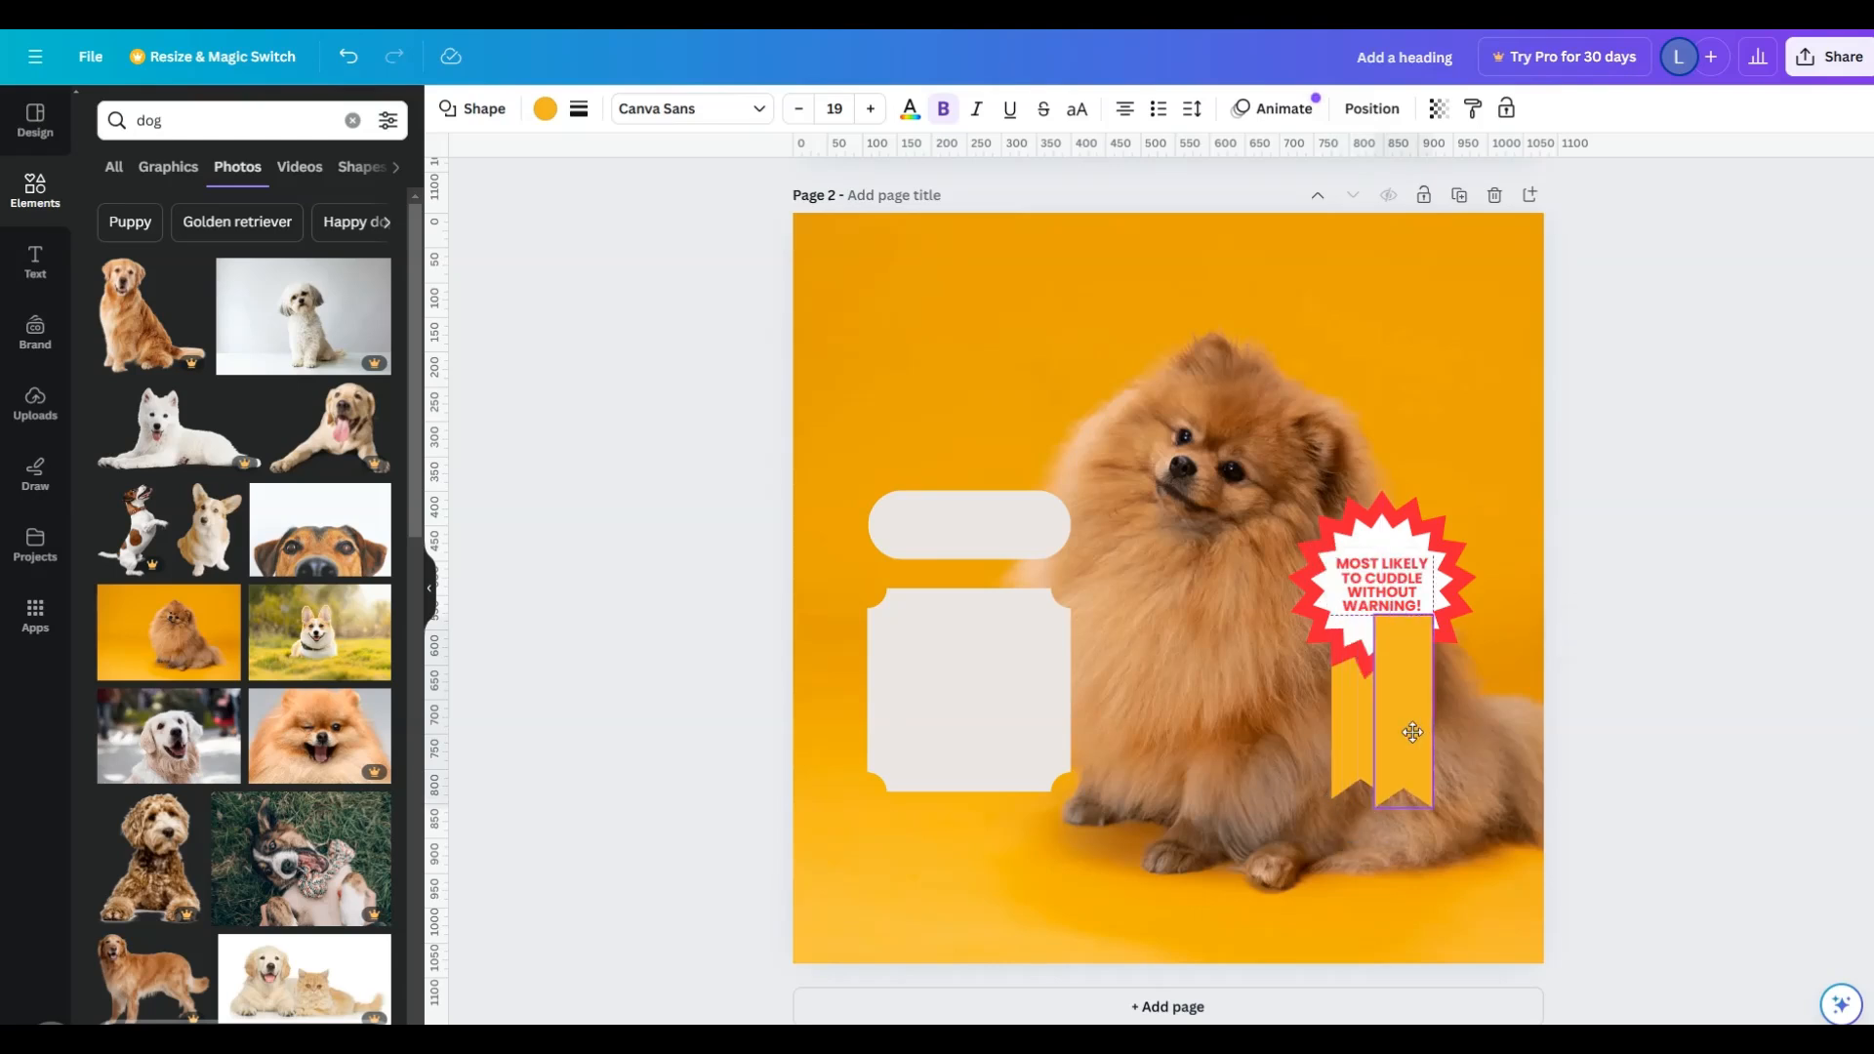
pyautogui.click(1628, 774)
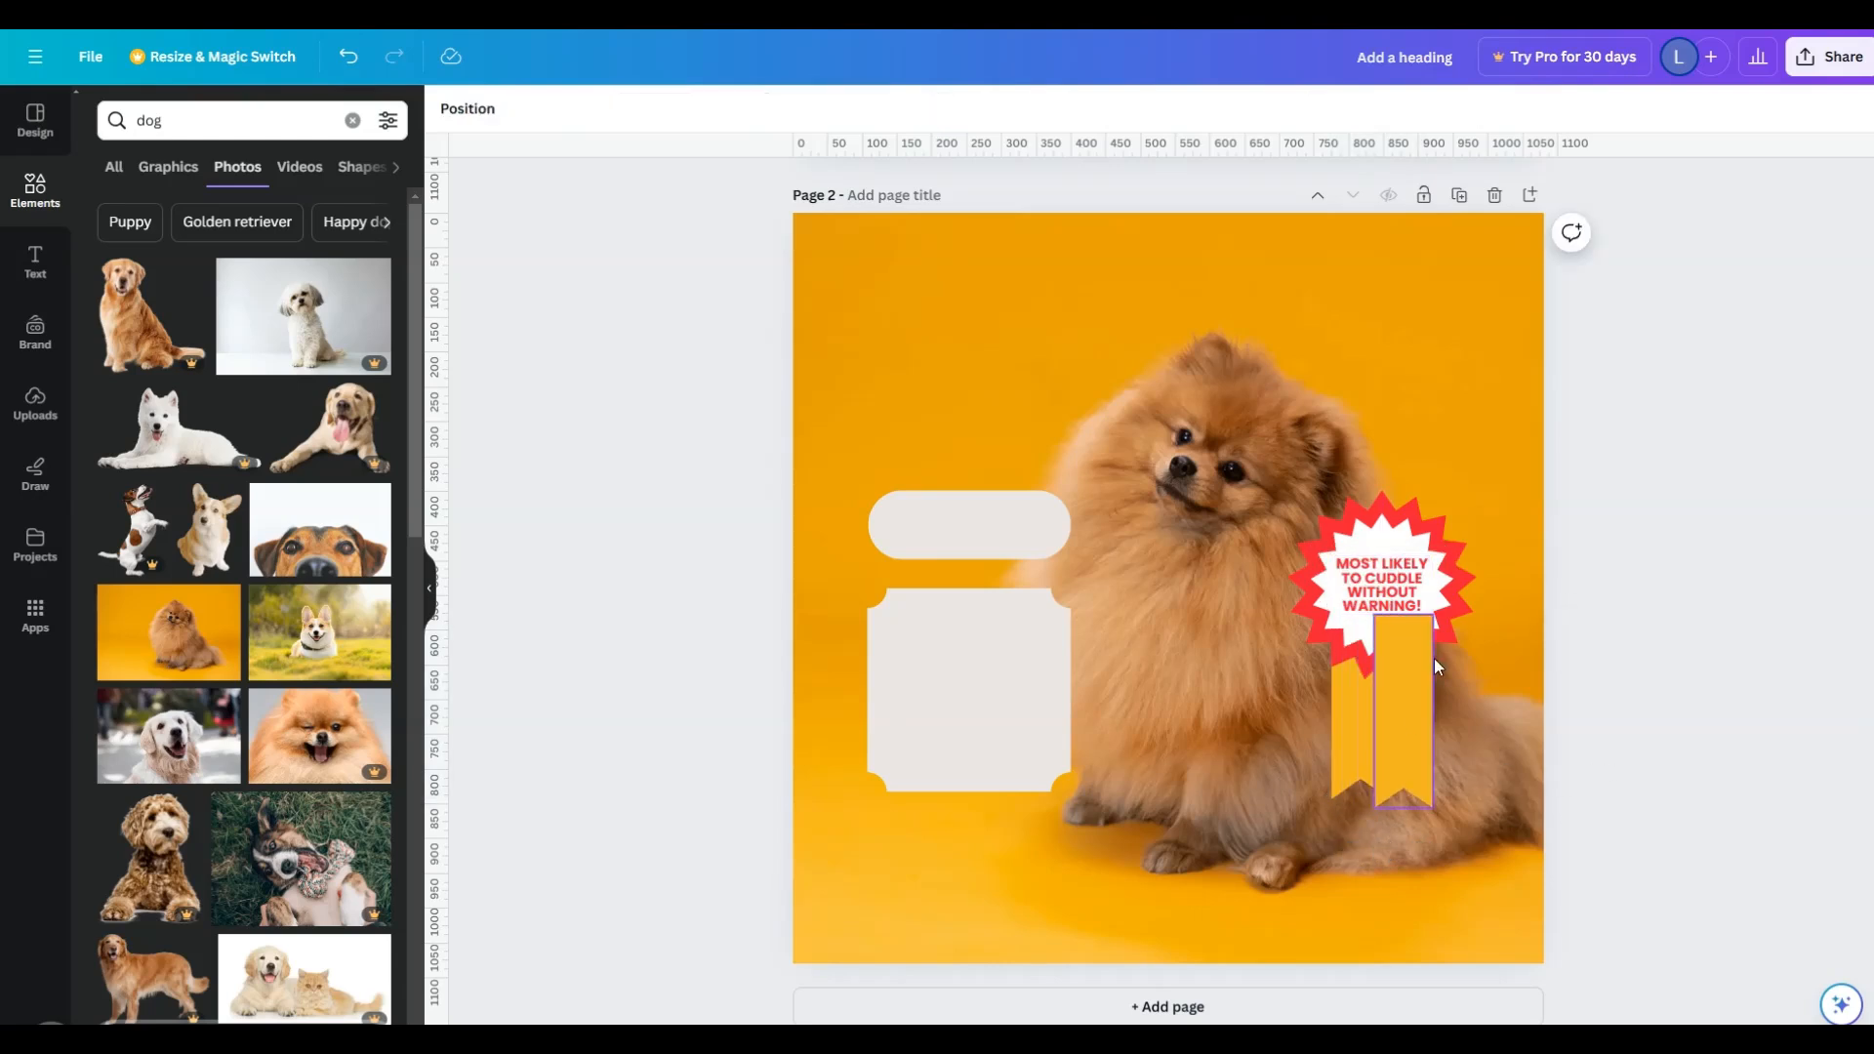
# - Rotate the two yellow ribbon tails so their lower ends spread outward in opposite directions
pyautogui.click(1363, 734)
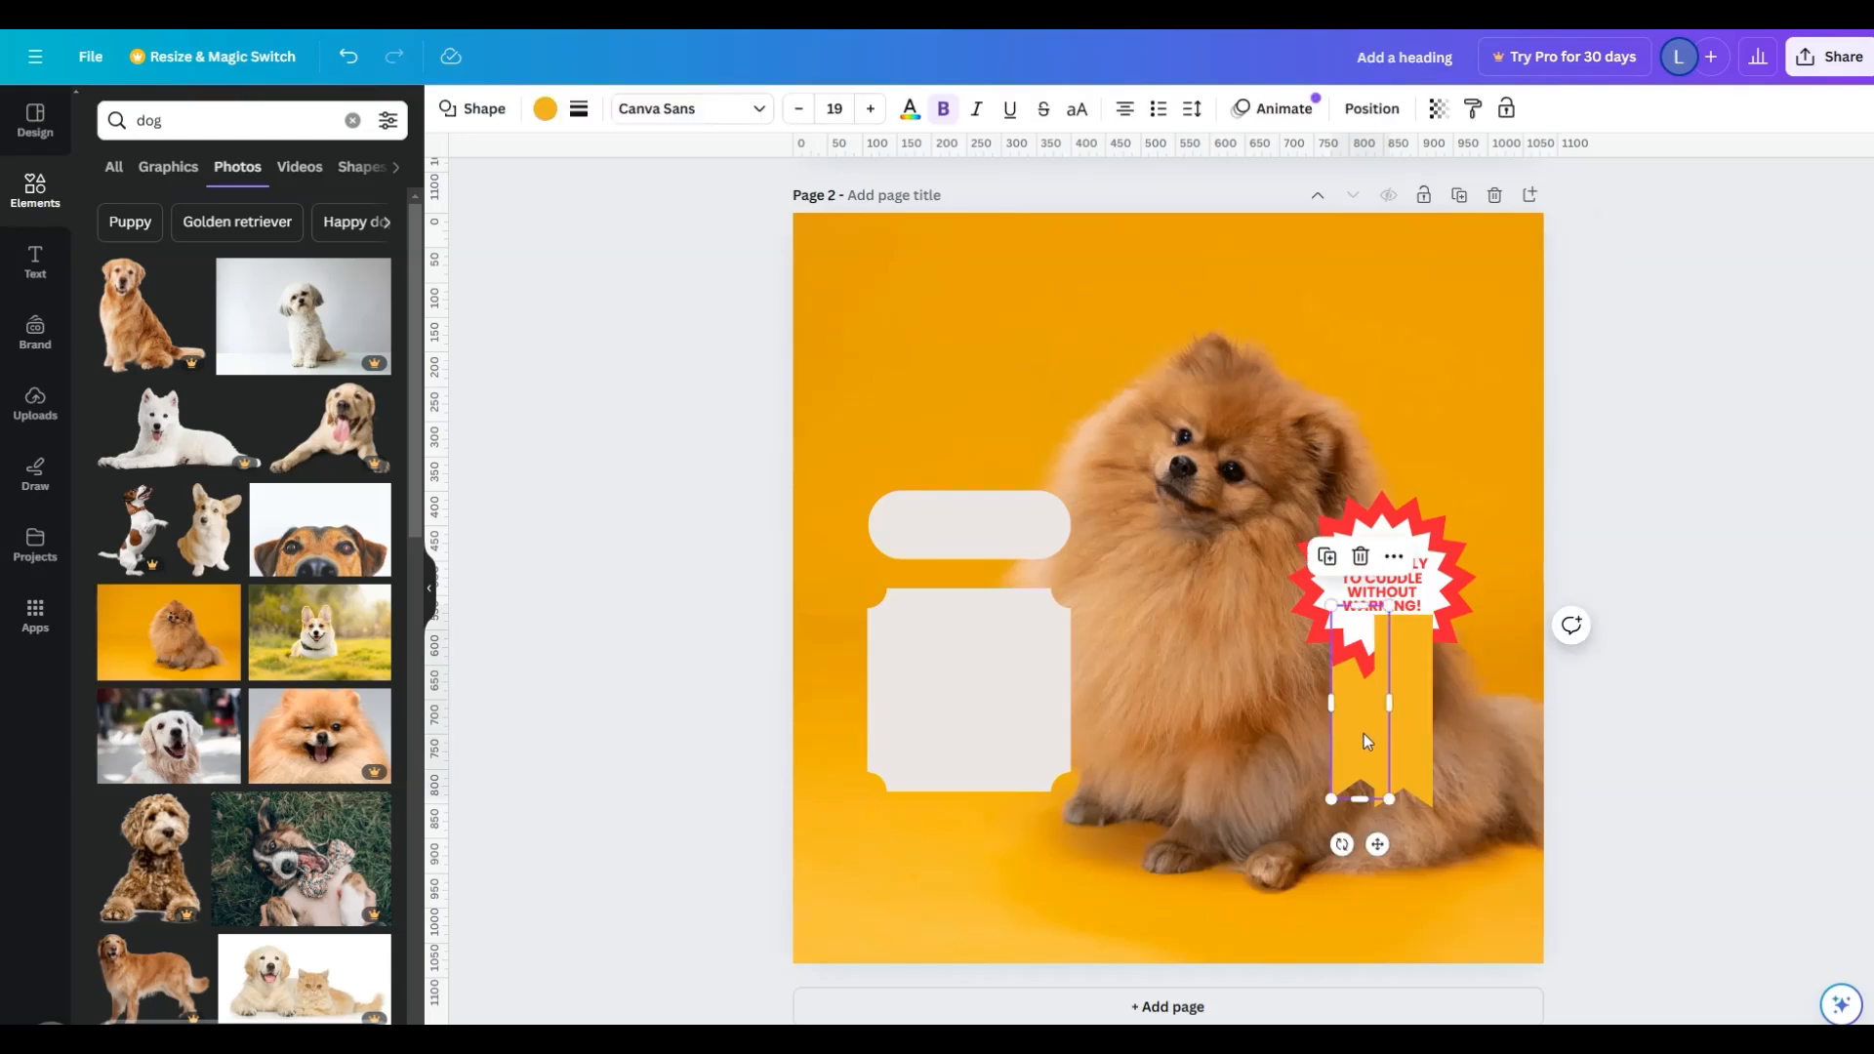
pyautogui.moveTo(1342, 845); pyautogui.dragTo(1294, 839)
pyautogui.click(1397, 748)
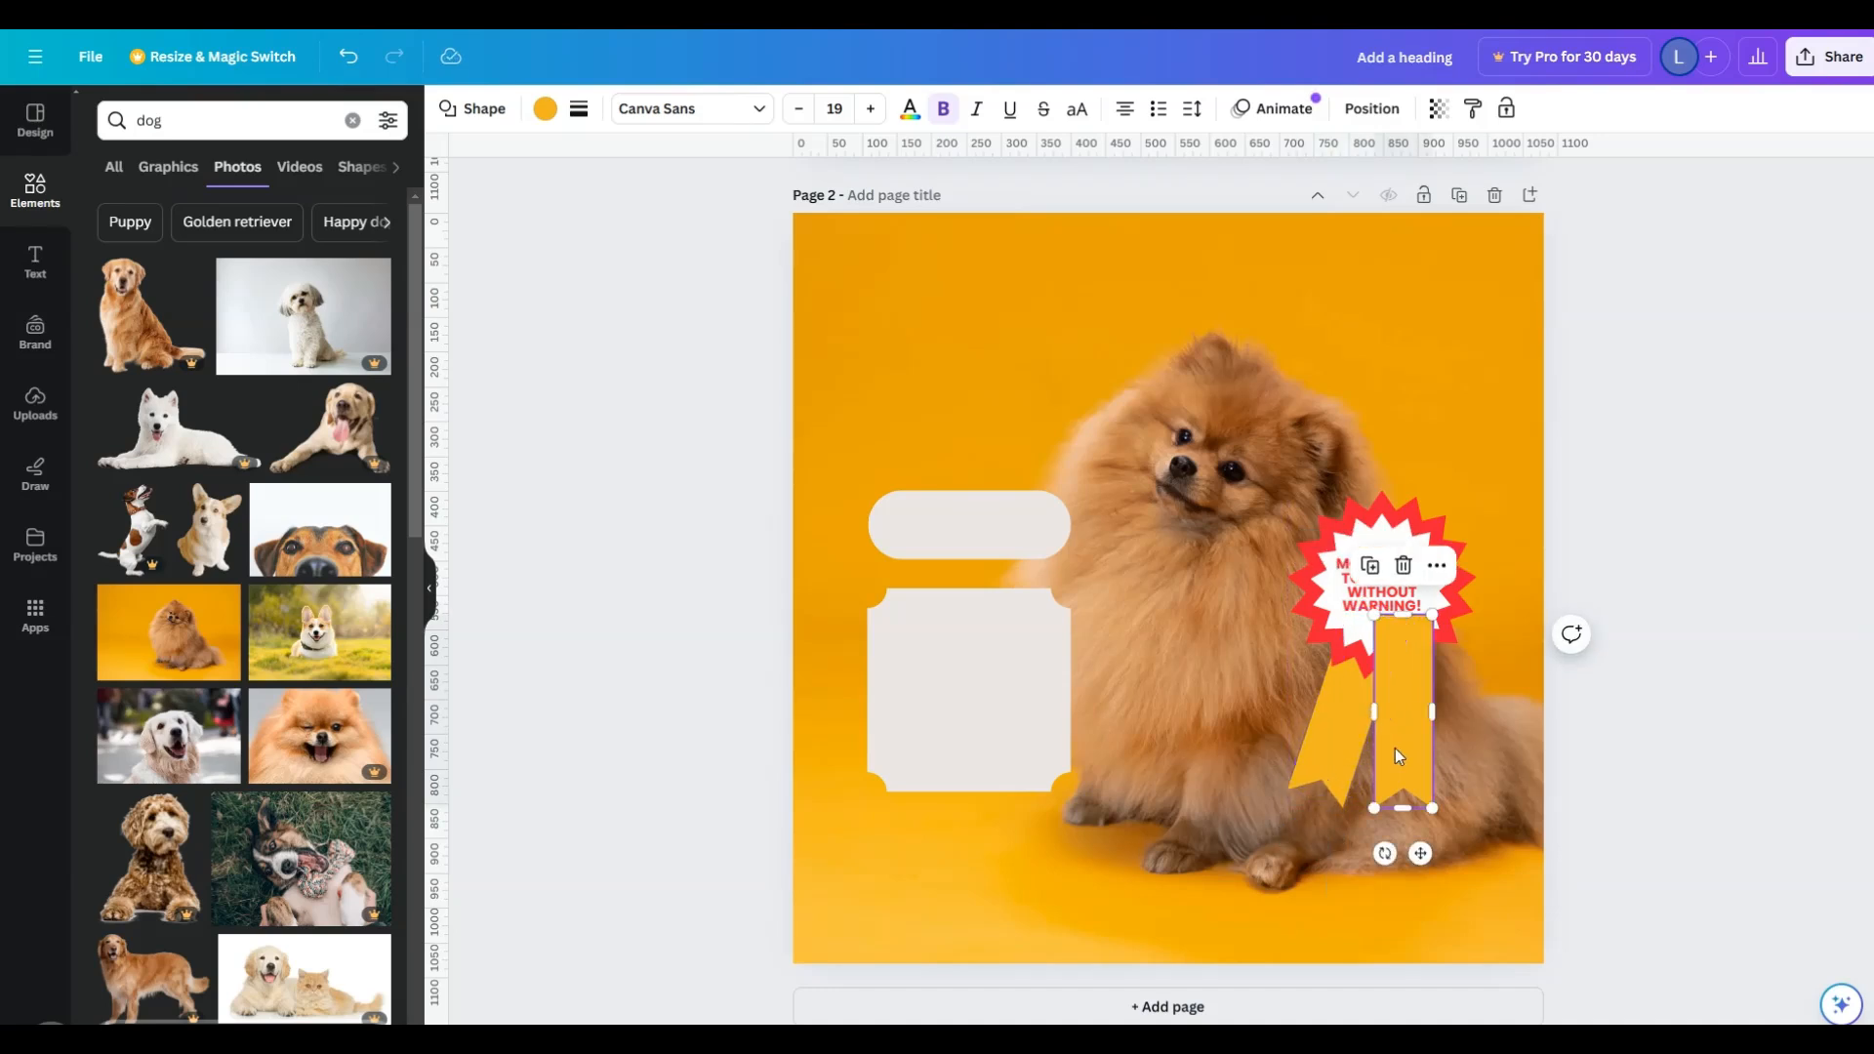
pyautogui.moveTo(1385, 853); pyautogui.dragTo(1416, 853)
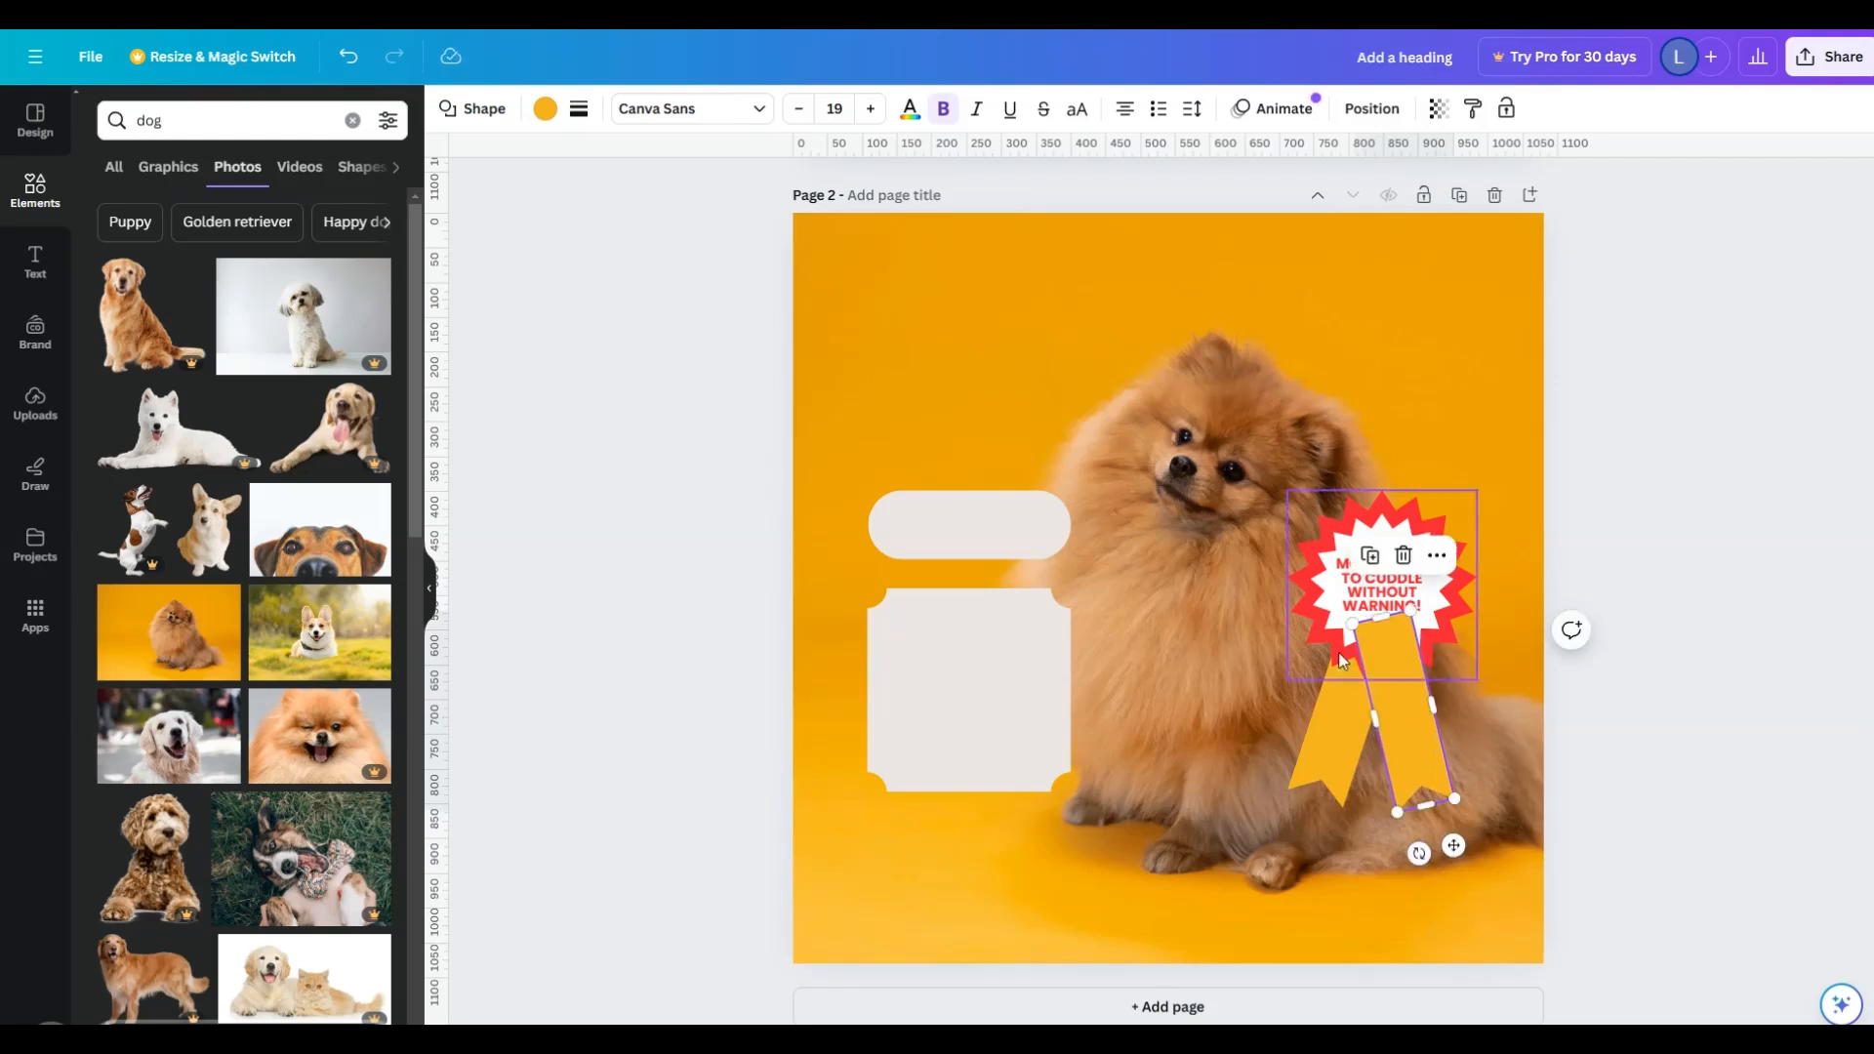
# - Move the right ribbon tail back in the layer order so it sits behind the starburst
pyautogui.rightClick(1408, 684)
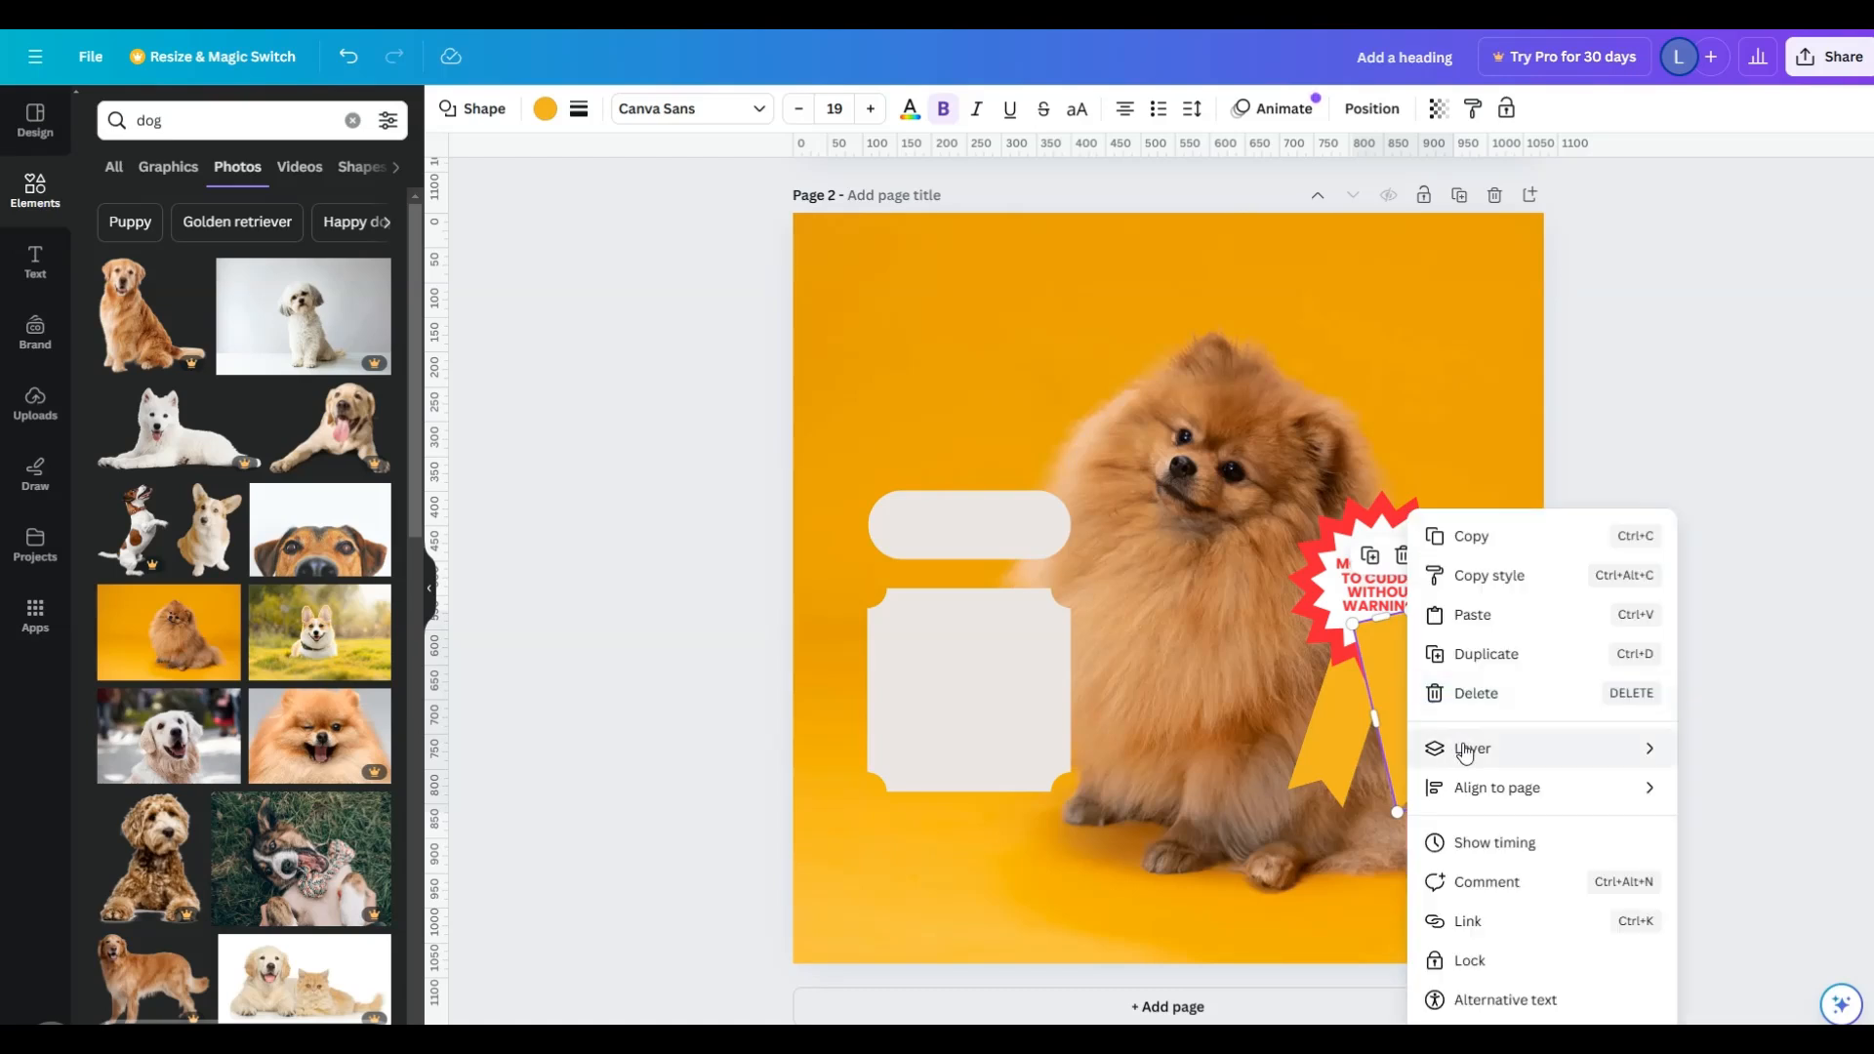
pyautogui.moveTo(1464, 748)
pyautogui.click(1285, 877)
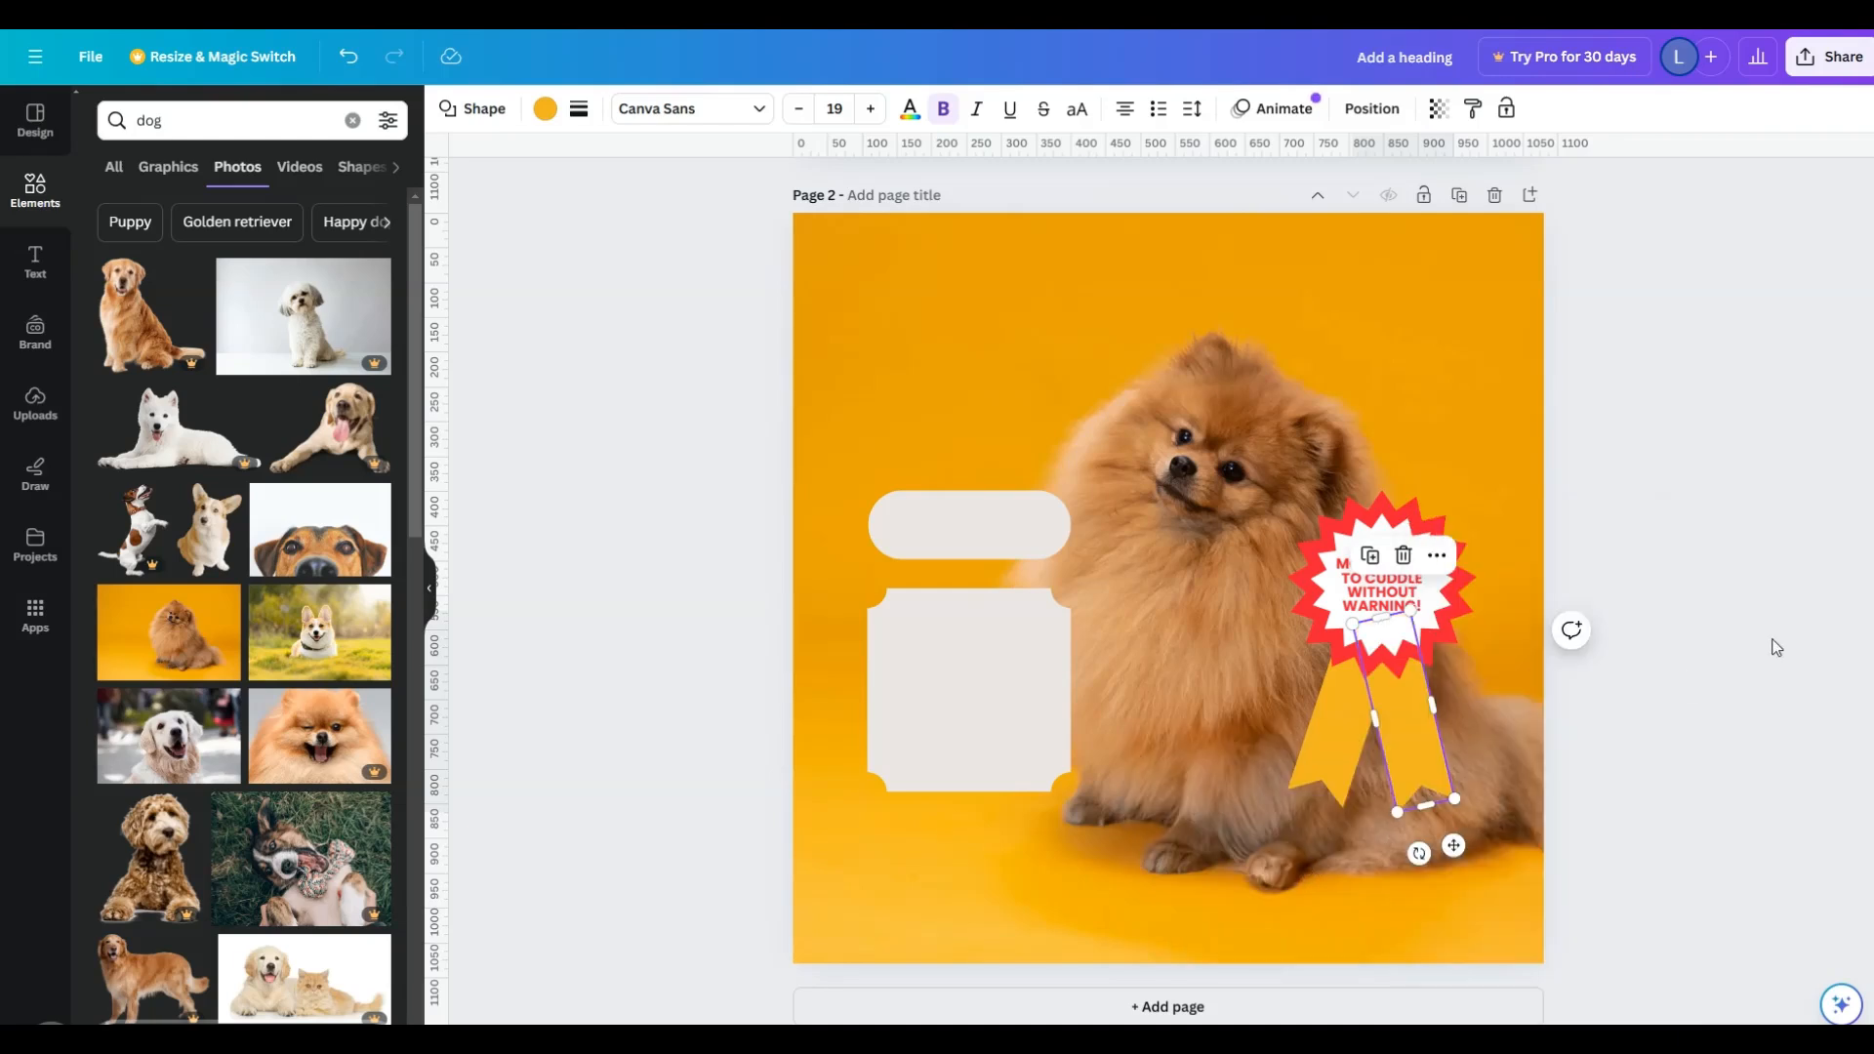
pyautogui.click(1785, 619)
# - Group the starburst, its text and both ribbon tails, and move the group left onto the dog's chest
pyautogui.moveTo(1273, 438); pyautogui.dragTo(1513, 728)
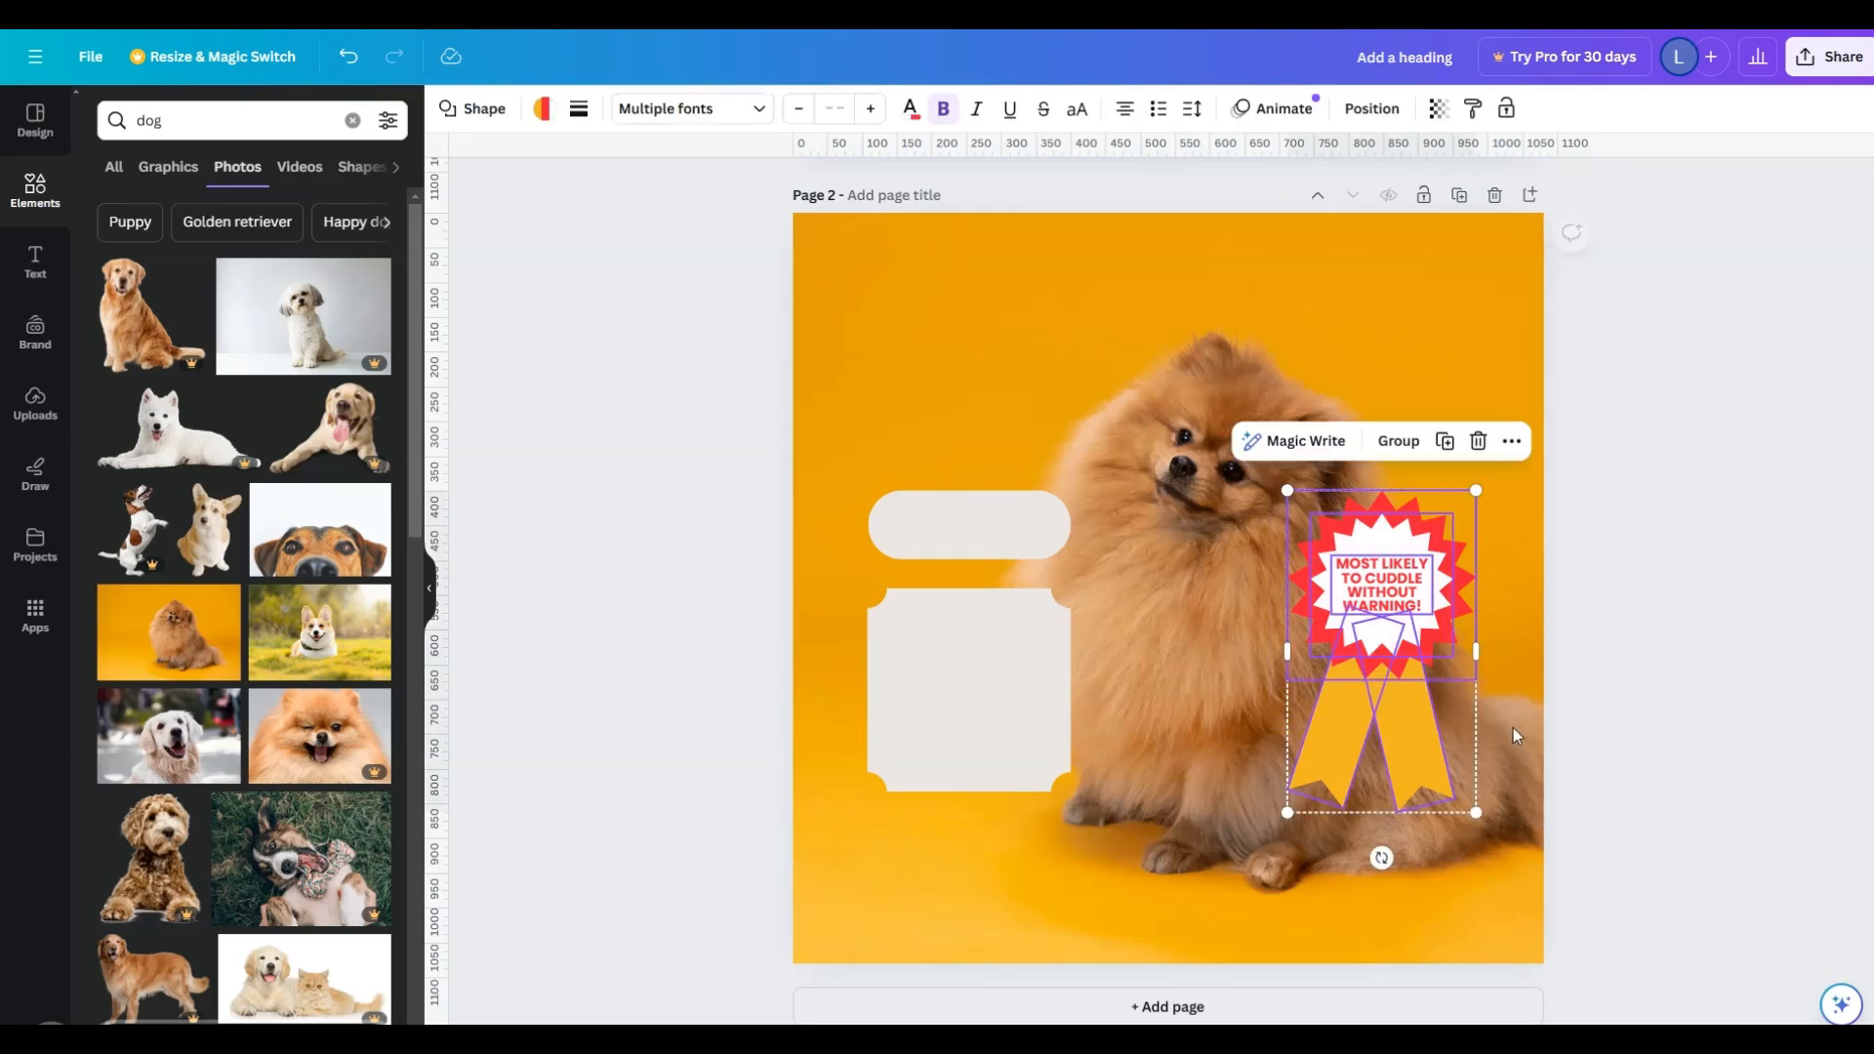
pyautogui.click(1399, 441)
pyautogui.moveTo(1370, 791); pyautogui.dragTo(1206, 843)
pyautogui.click(1466, 664)
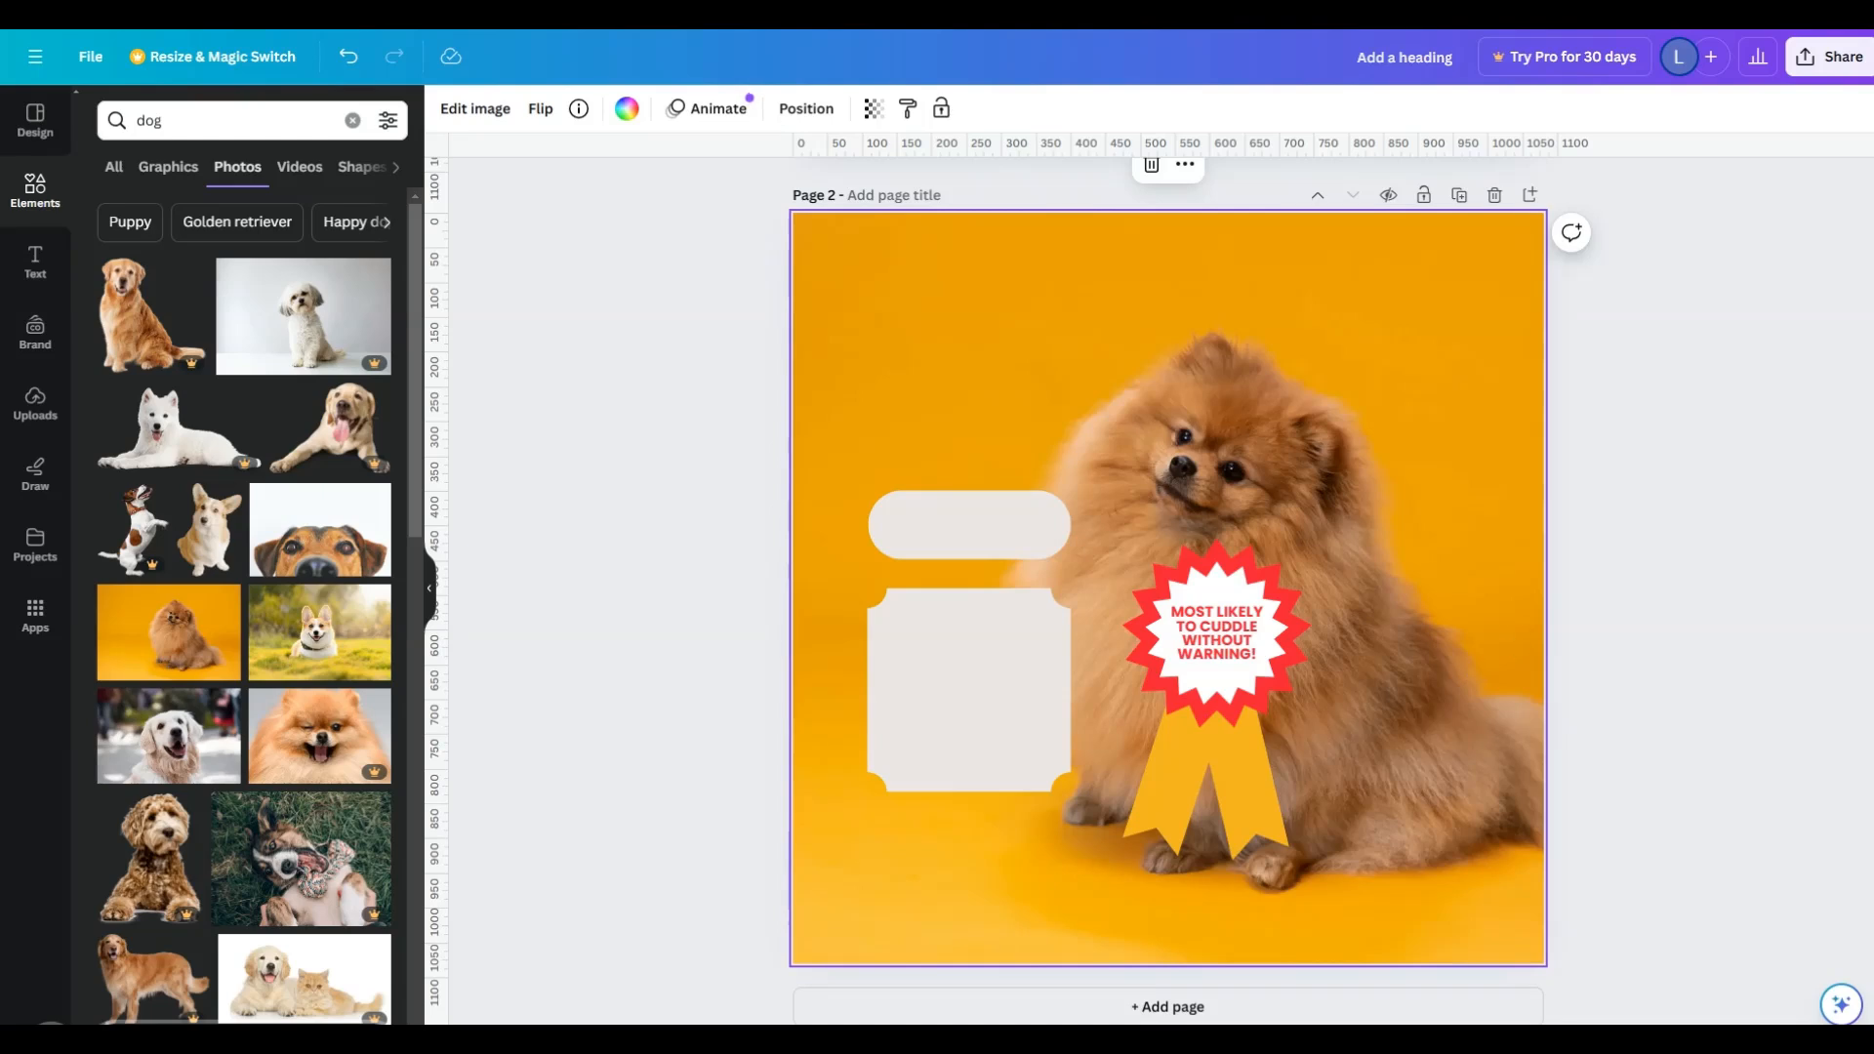
# - Tilt the grouped award counterclockwise and shift it slightly down on the dog's chest
pyautogui.click(1201, 852)
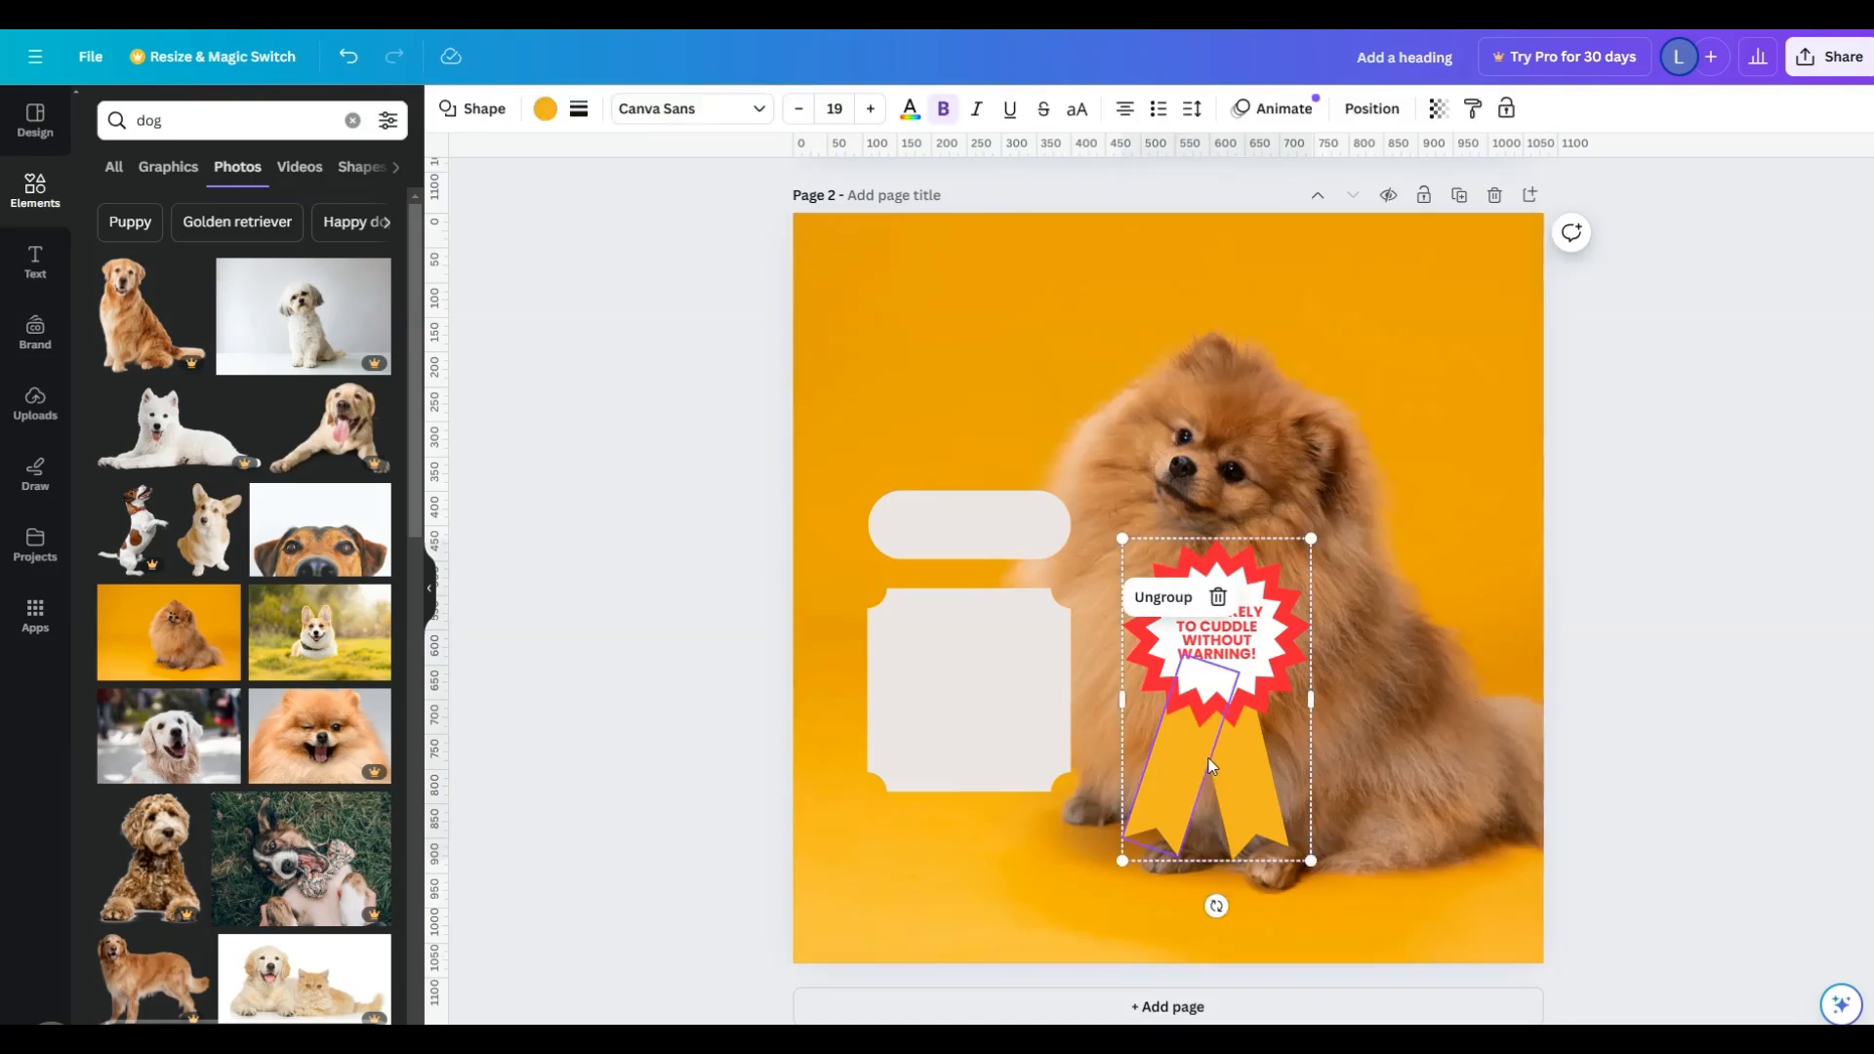
pyautogui.click(1311, 862)
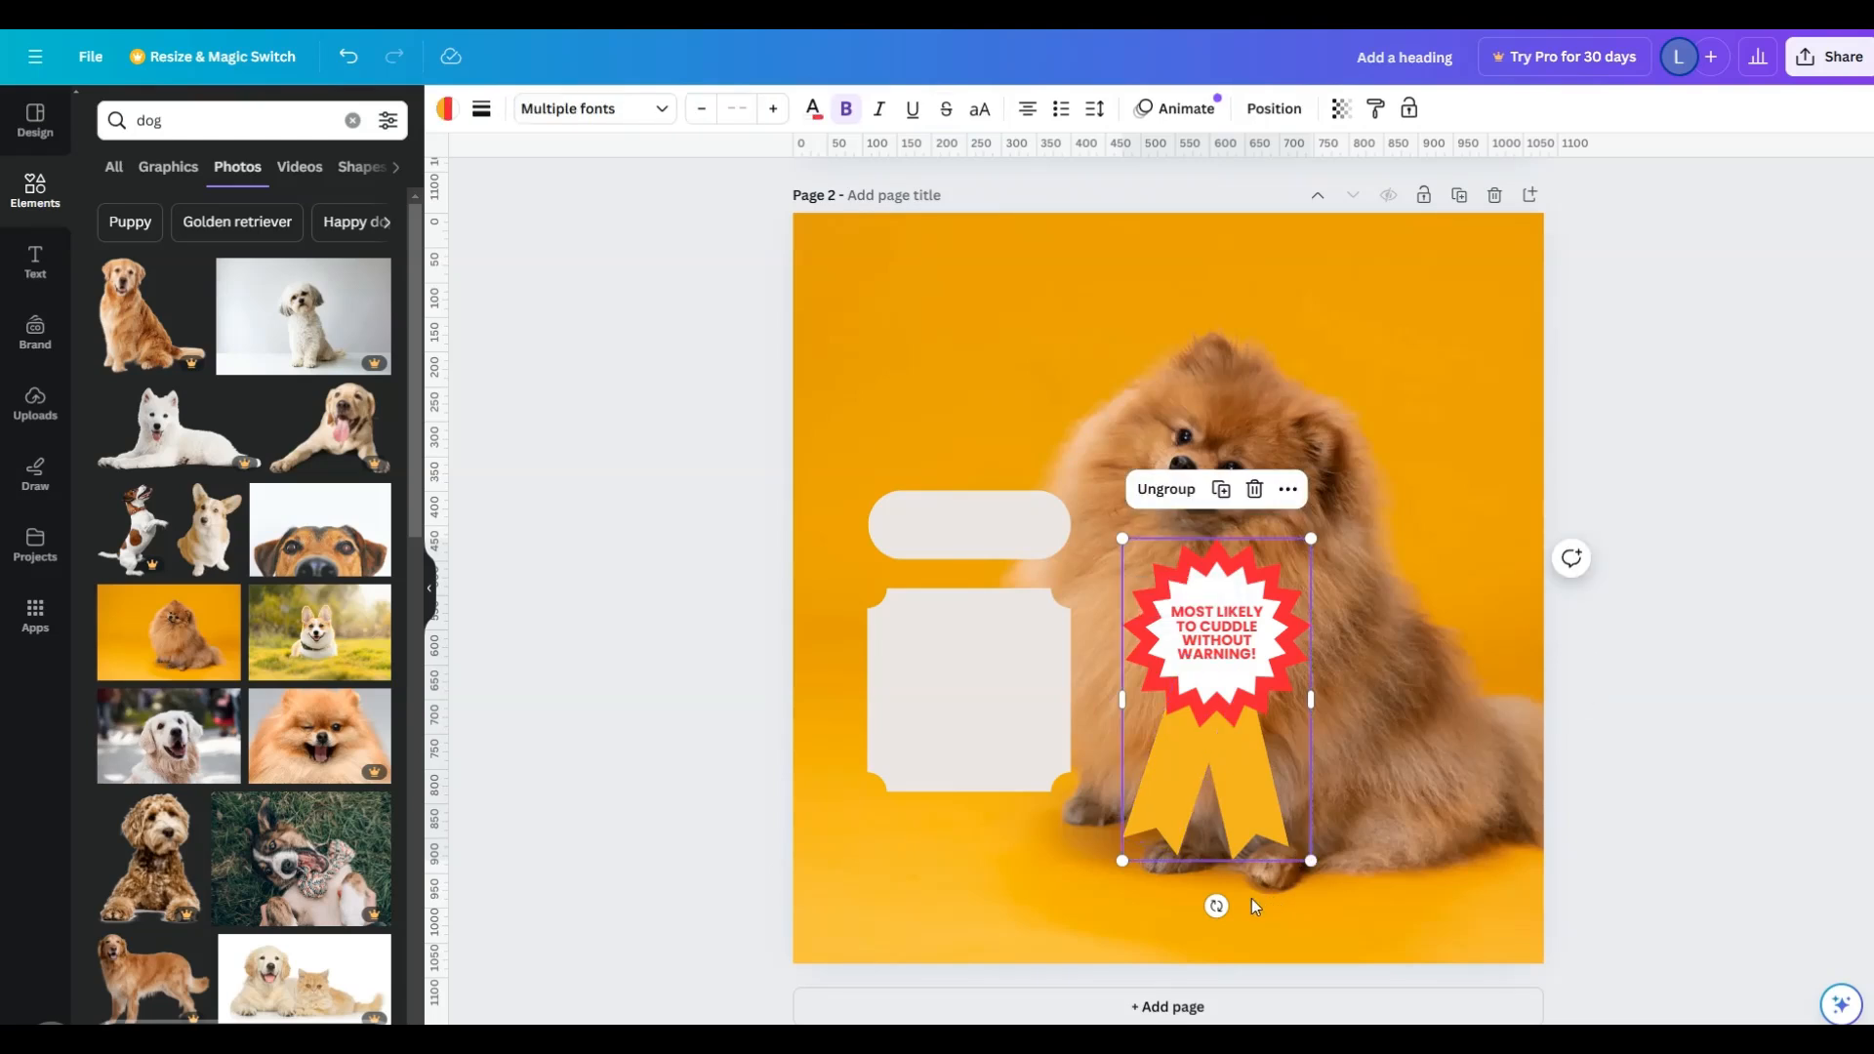
pyautogui.moveTo(1216, 906); pyautogui.dragTo(1294, 902)
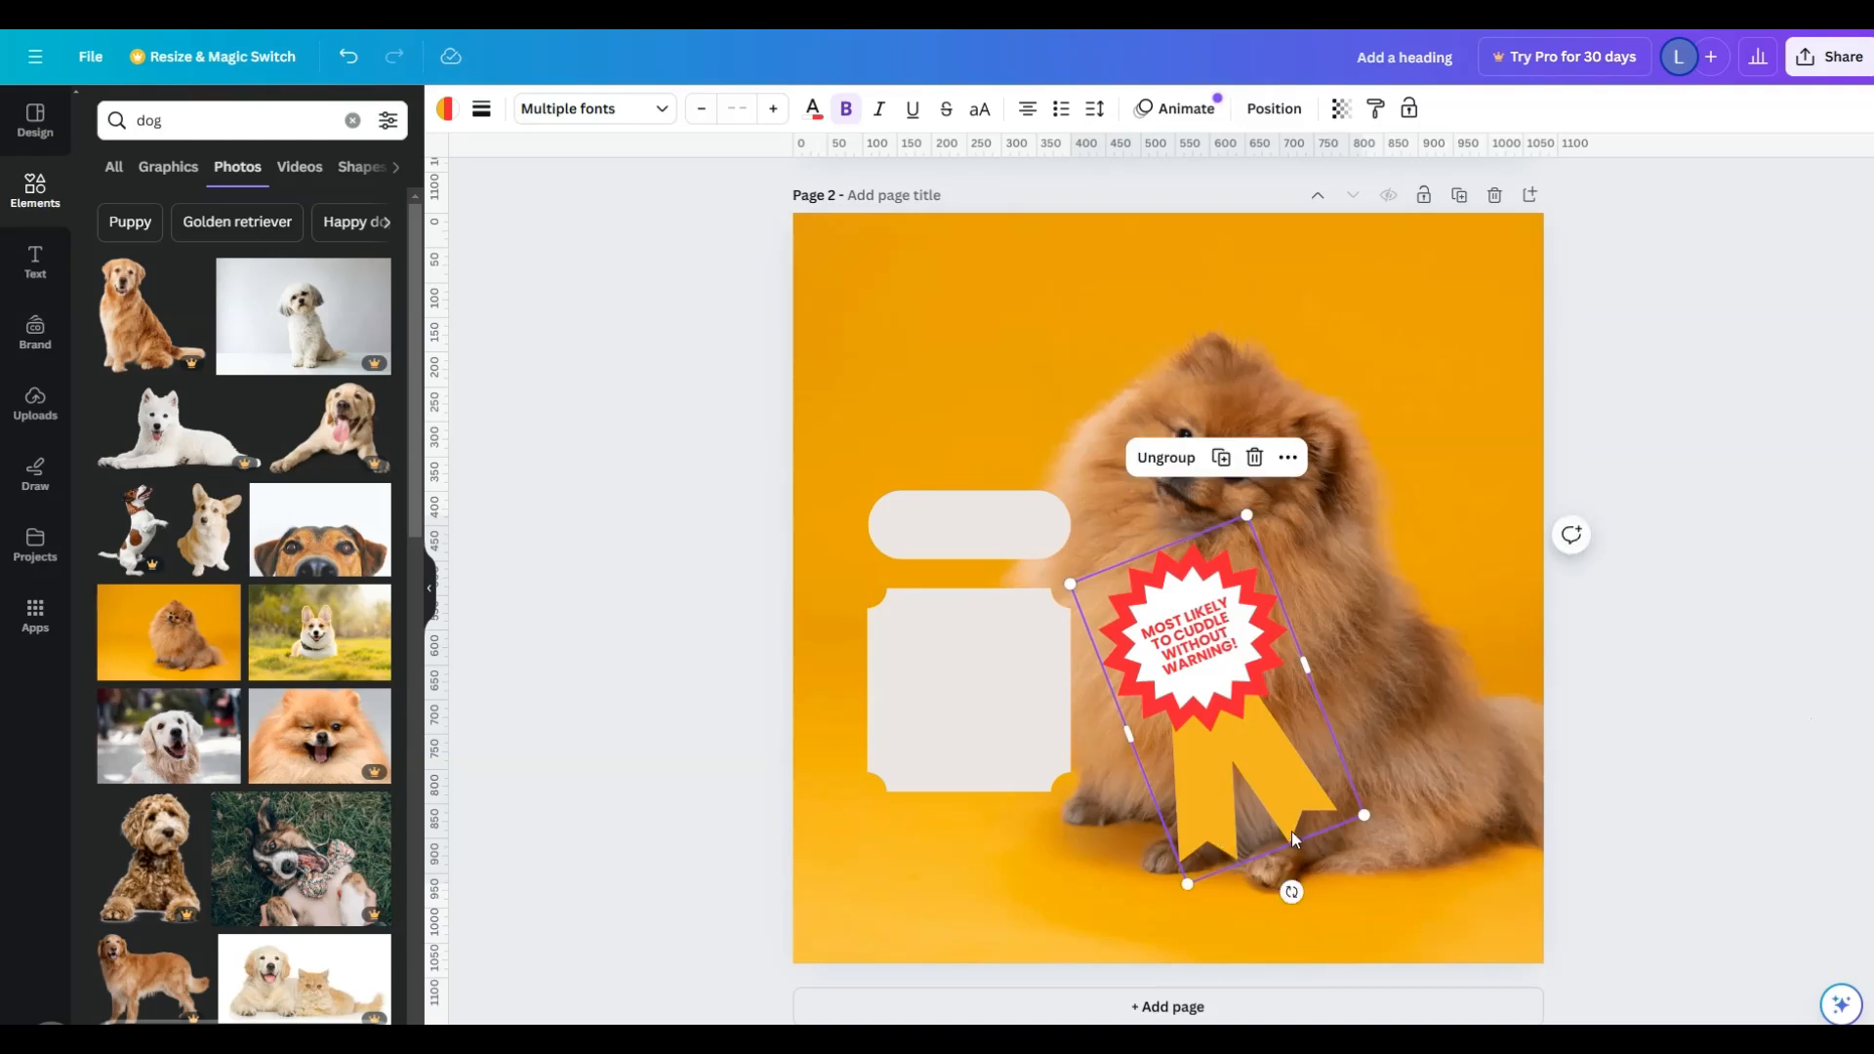
pyautogui.hotkey('ctrl', 'z')
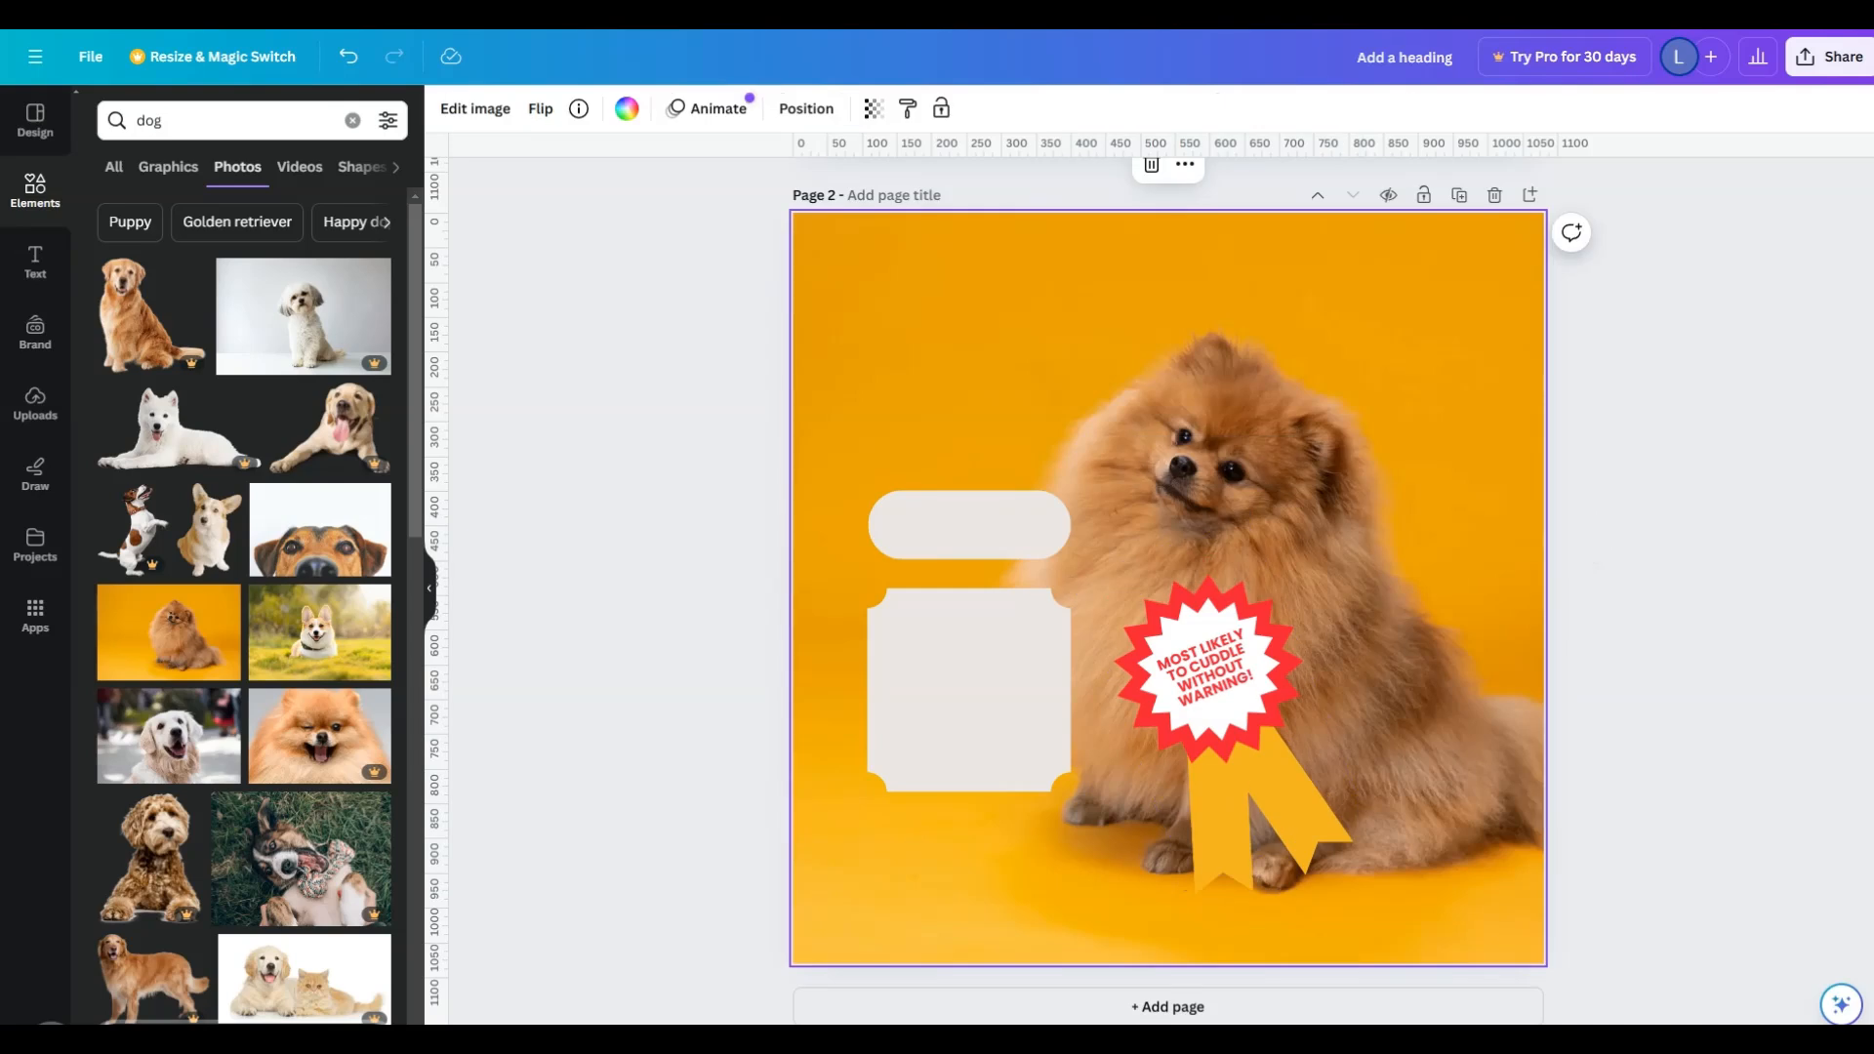